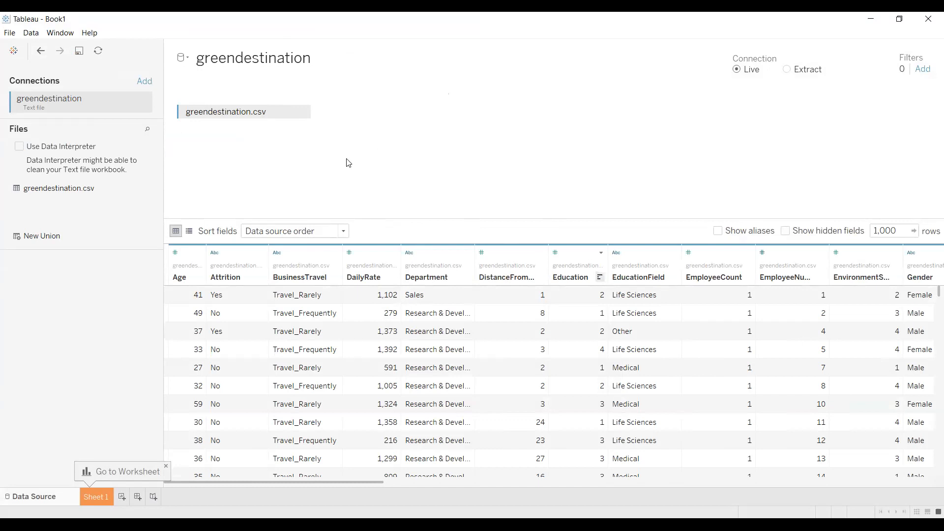
Try cleaning the greendestination text file with Data Interpreter and turn it back off
mouse_move(282, 481)
left_mouse_down()
mouse_move(381, 480)
mouse_move(429, 493)
mouse_move(755, 480)
mouse_move(910, 496)
mouse_move(278, 472)
left_mouse_up()
left_click(20, 147)
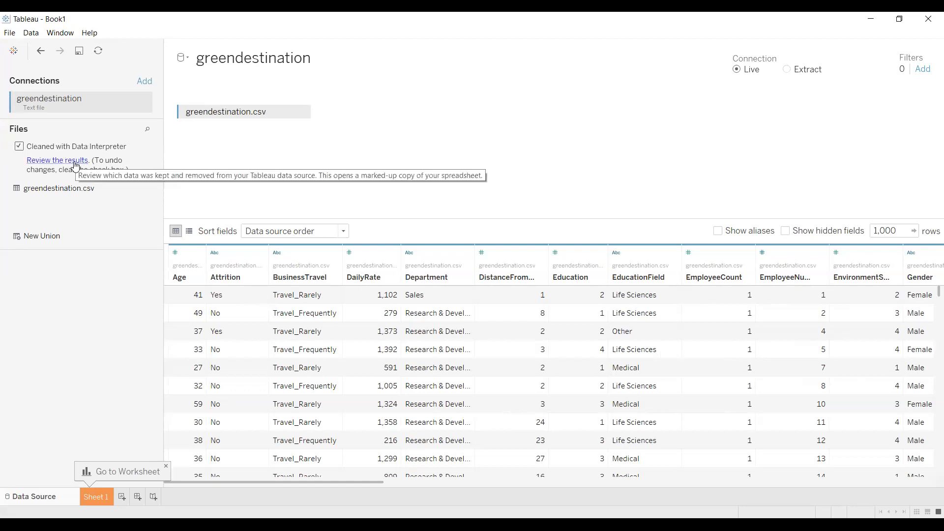
left_click(19, 146)
left_click(25, 147)
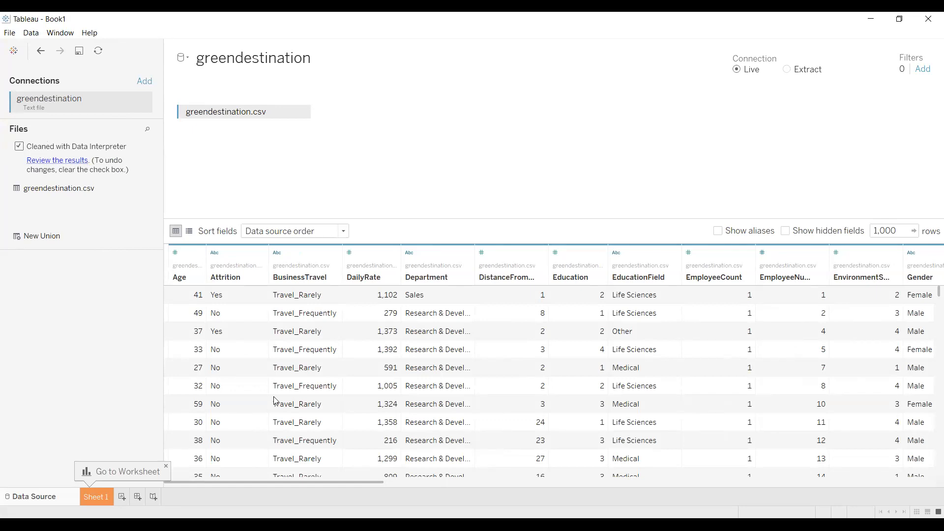
left_click(29, 151)
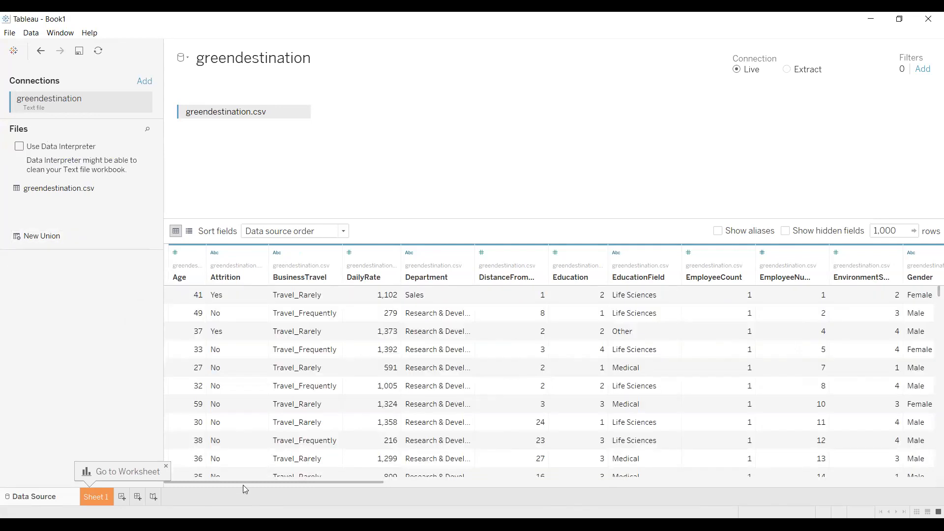
Hide the StandardHours column of the greendestination data source
left_click_drag(242, 481, 203, 483)
left_click_drag(281, 480, 345, 481)
left_click_drag(495, 483, 168, 473)
left_click_drag(334, 481, 743, 482)
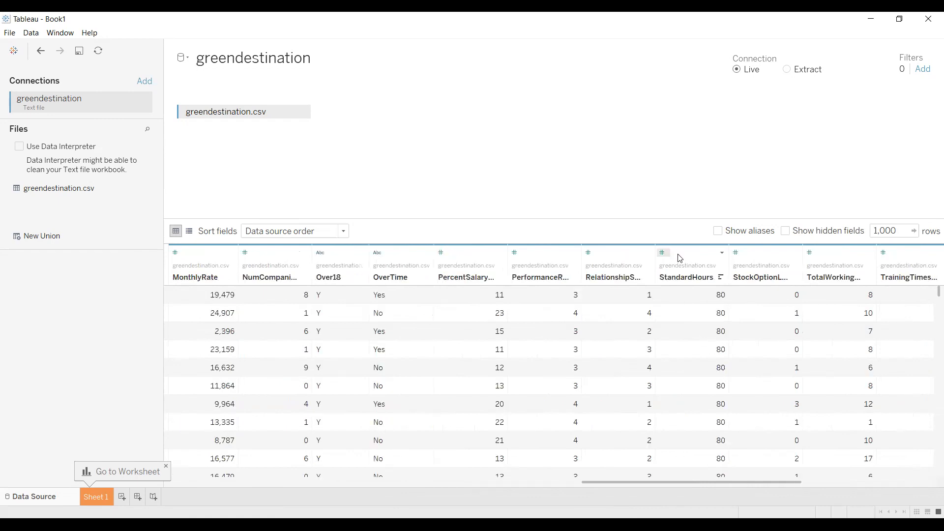
left_click(722, 253)
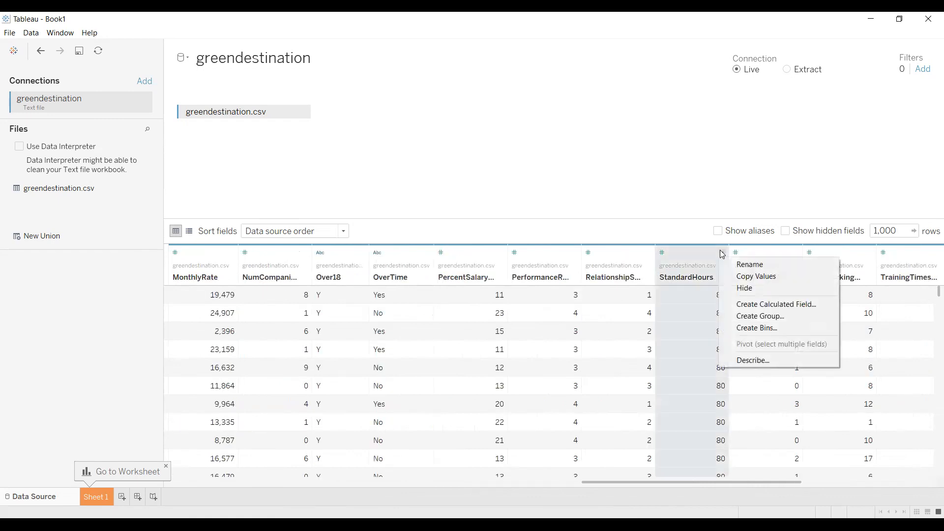
left_click(690, 252)
right_click(691, 251)
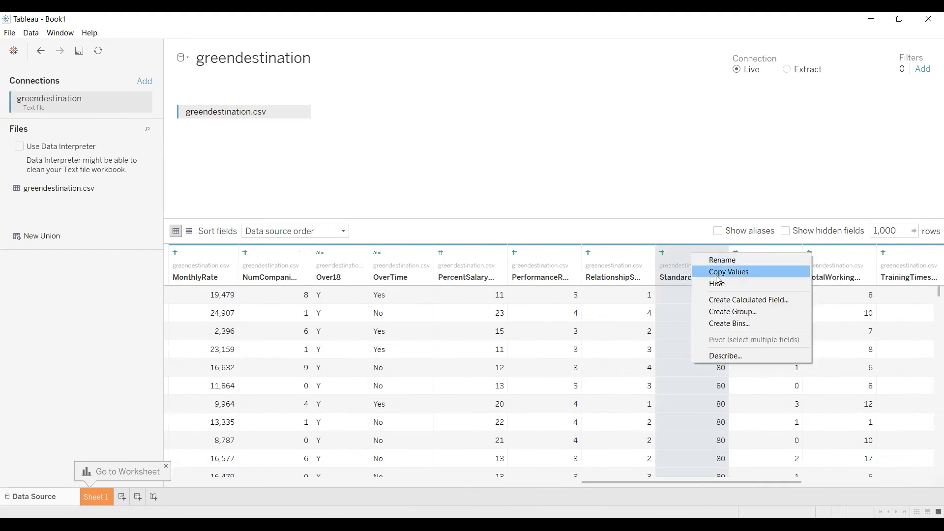
left_click(717, 283)
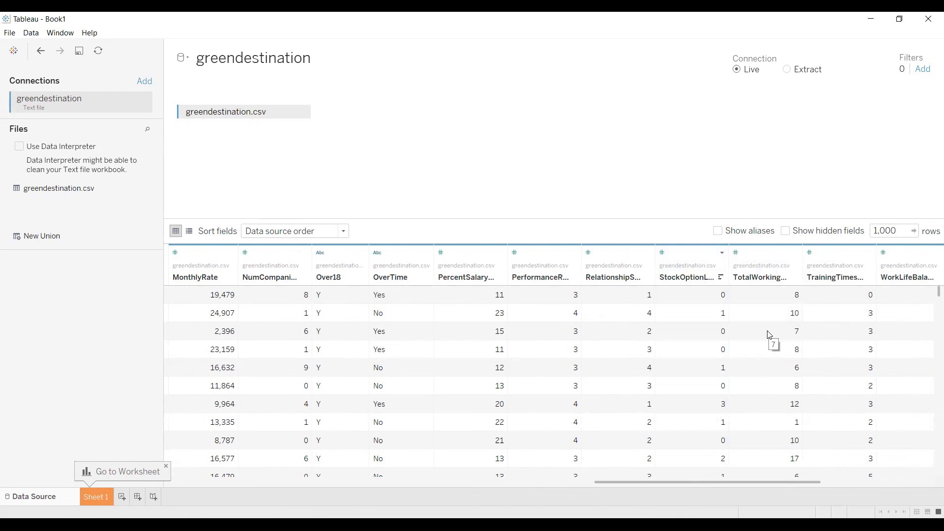
Hide the Over18 column in the data grid
left_click(330, 260)
right_click(330, 260)
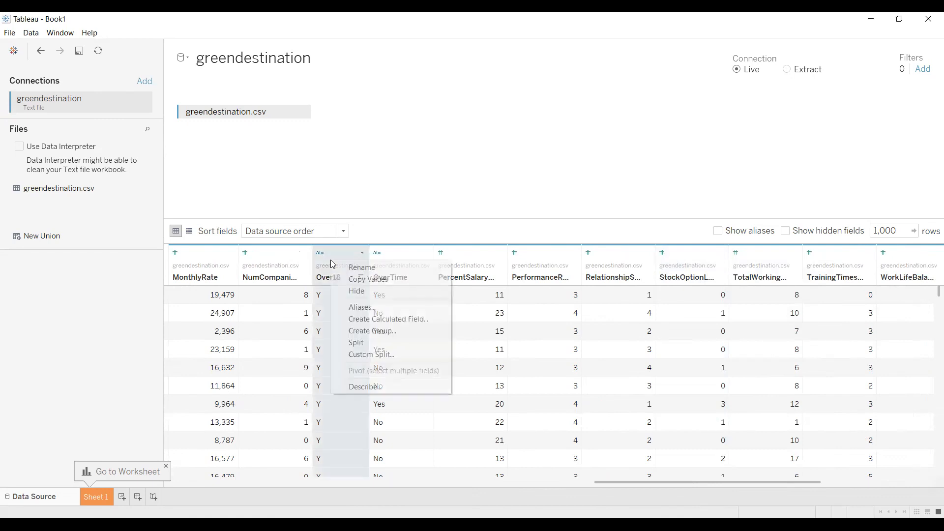
left_click(368, 295)
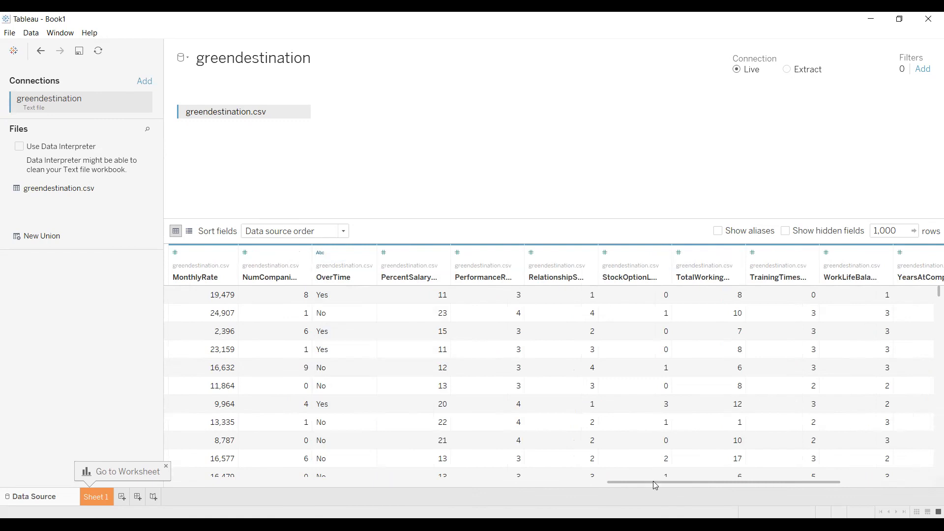
Try switching the greendestination connection to Extract while opening Sheet 1, and return to the data source page
scroll(637, 482, "left", 1)
left_click_drag(637, 481, 761, 474)
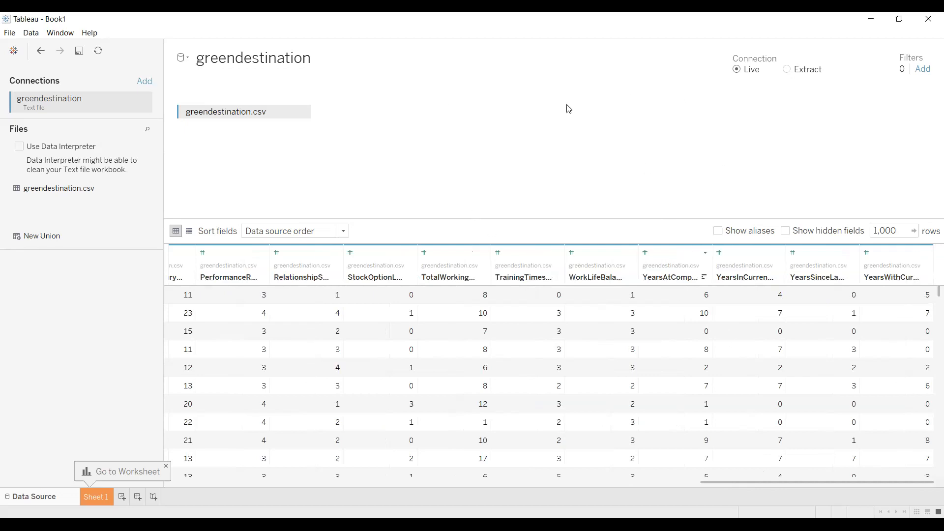
left_click(786, 69)
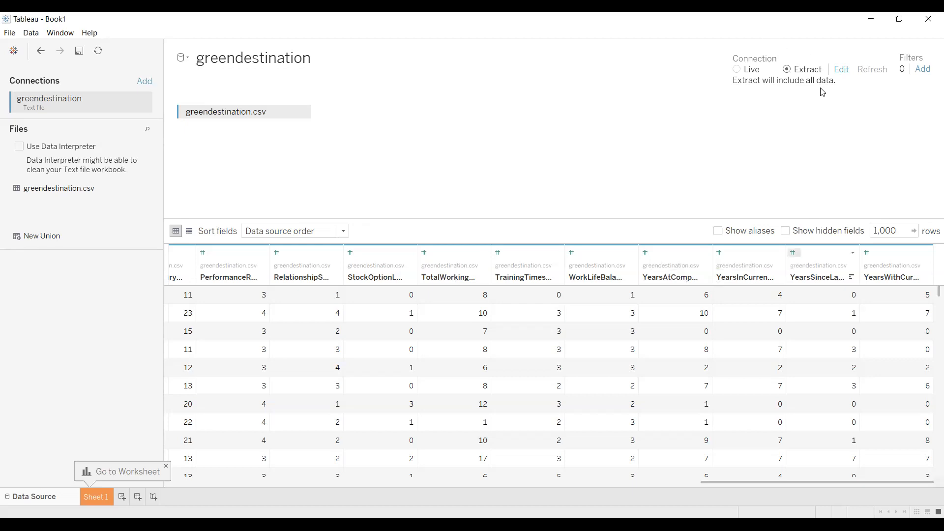
left_click(95, 496)
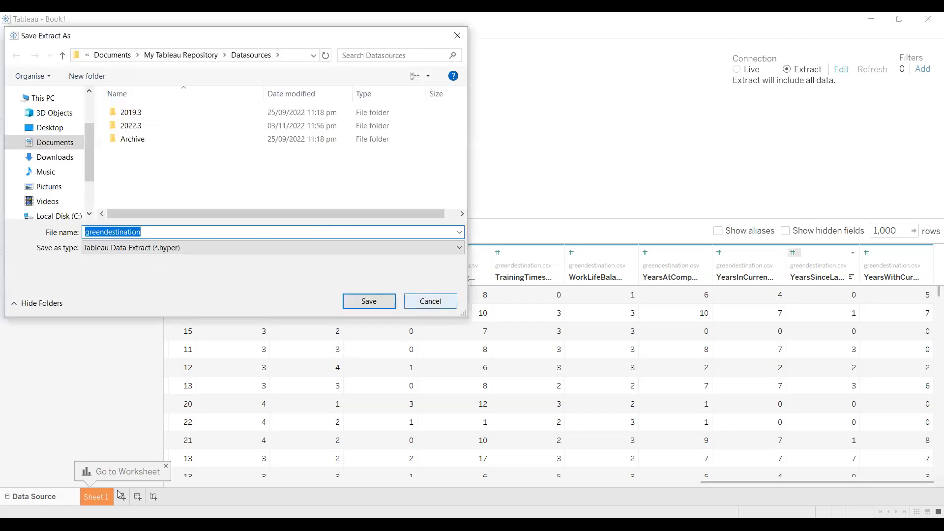
key("Return")
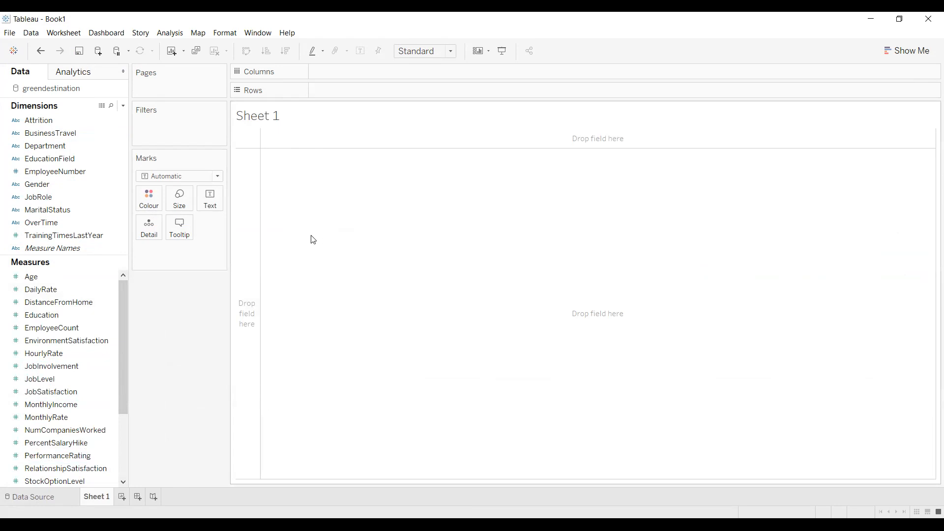
left_click(62, 500)
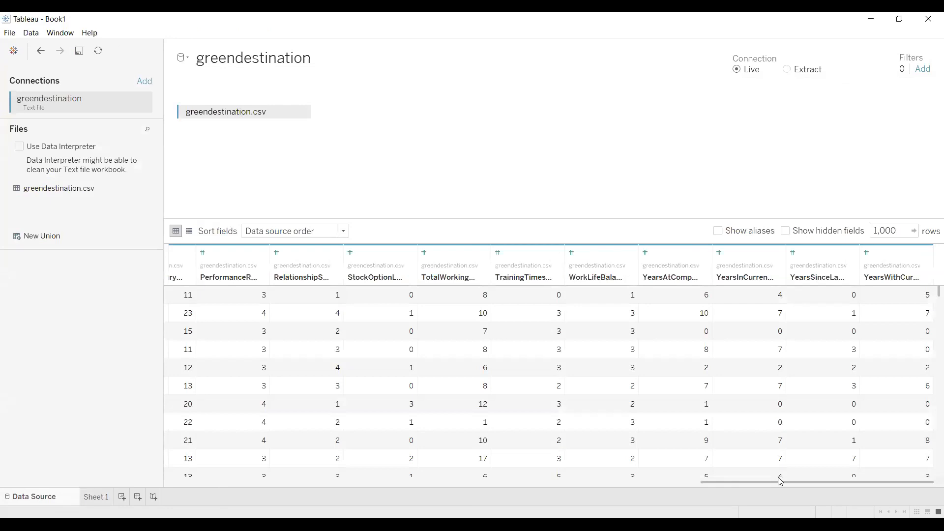
Widen the Department, Attrition and BusinessTravel columns in the data grid to show their full contents
left_click_drag(777, 482, 211, 457)
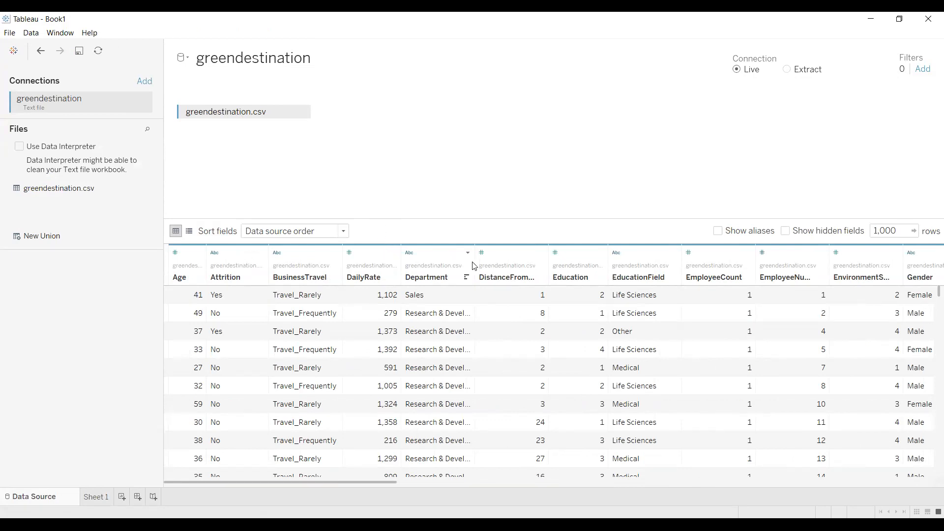
left_click_drag(475, 266, 556, 254)
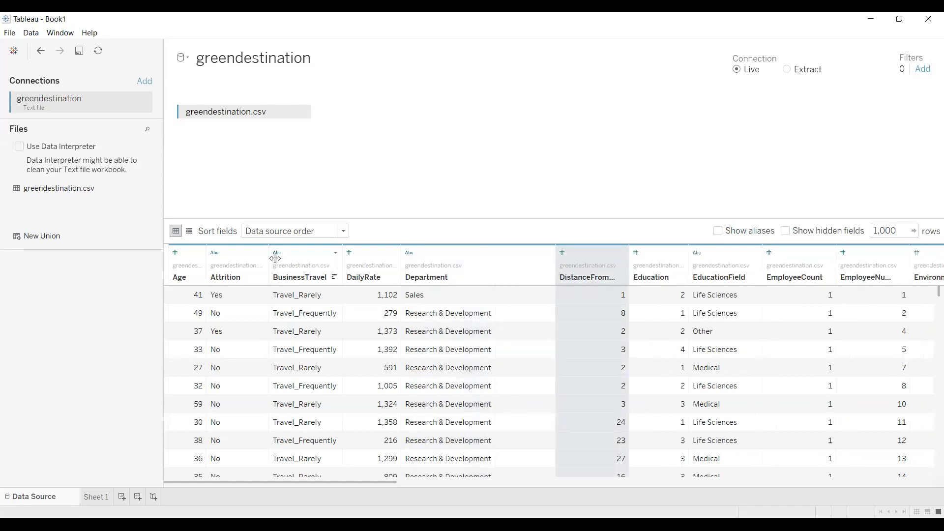
left_click_drag(275, 257, 310, 257)
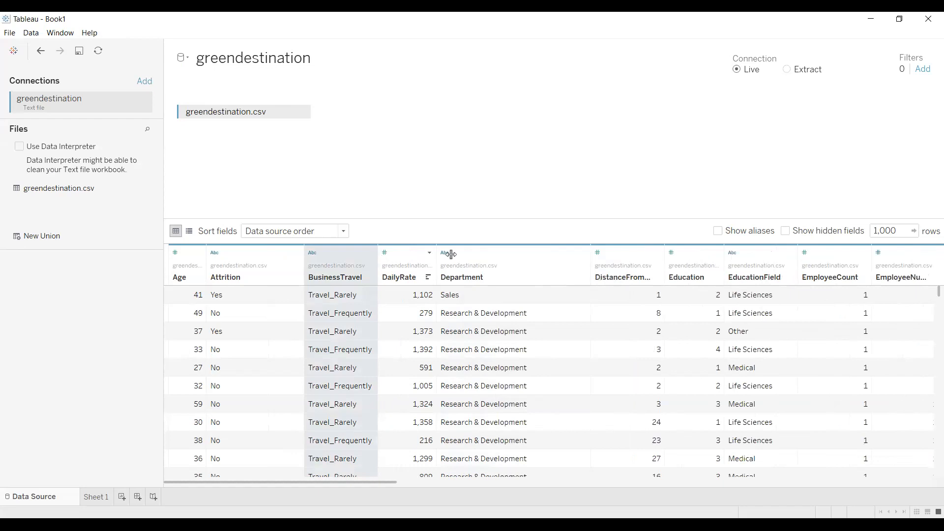
Widen the EnvironmentSatisfaction and JobInvolvement columns, and narrow the Attrition column slightly
left_click_drag(403, 481, 532, 479)
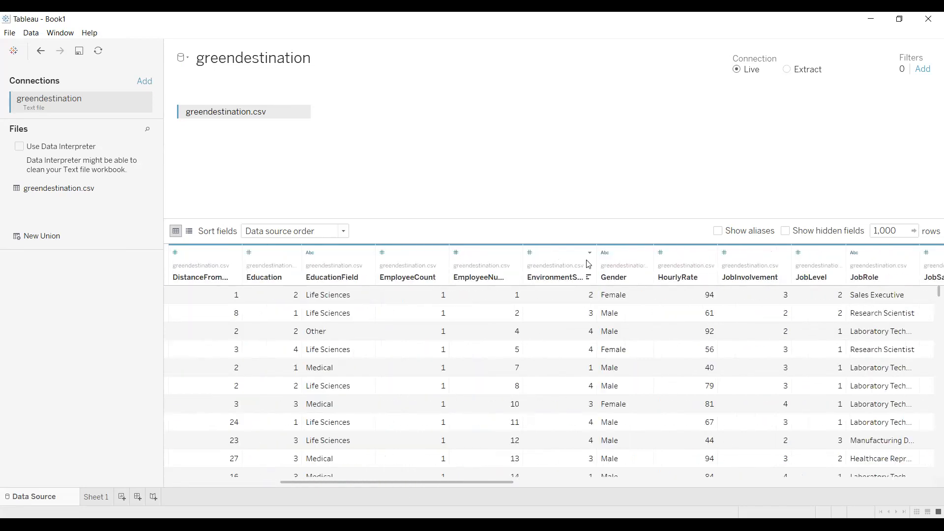
left_click_drag(650, 254, 650, 255)
left_click_drag(529, 476, 565, 475)
left_click_drag(488, 268, 491, 263)
left_click_drag(578, 252, 617, 255)
left_click_drag(615, 480, 181, 477)
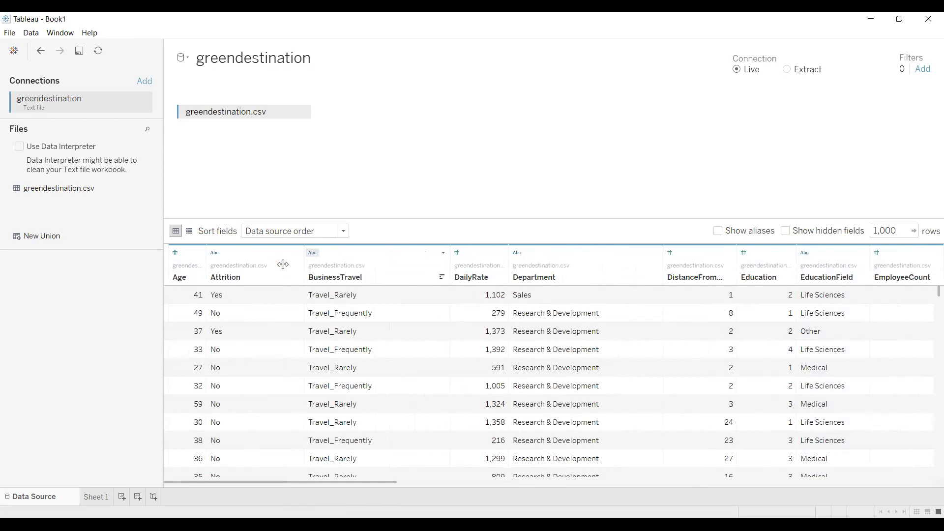
left_click_drag(283, 264, 258, 265)
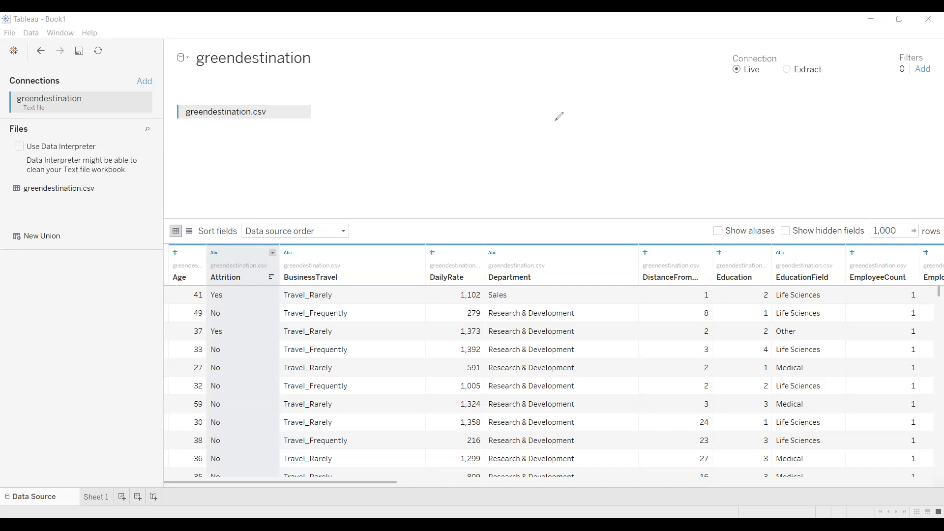
mouse_move(561, 143)
left_mouse_down()
mouse_move(592, 132)
mouse_move(581, 165)
mouse_move(611, 146)
mouse_move(610, 133)
mouse_move(621, 142)
mouse_move(626, 129)
mouse_move(647, 136)
mouse_move(646, 129)
left_mouse_up()
left_click(582, 140)
left_click_drag(587, 184, 664, 120)
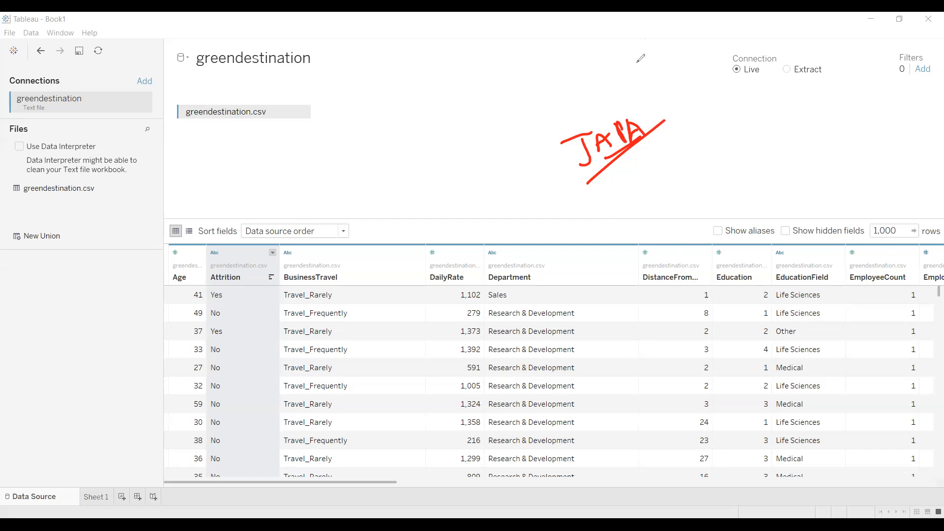
key("Escape")
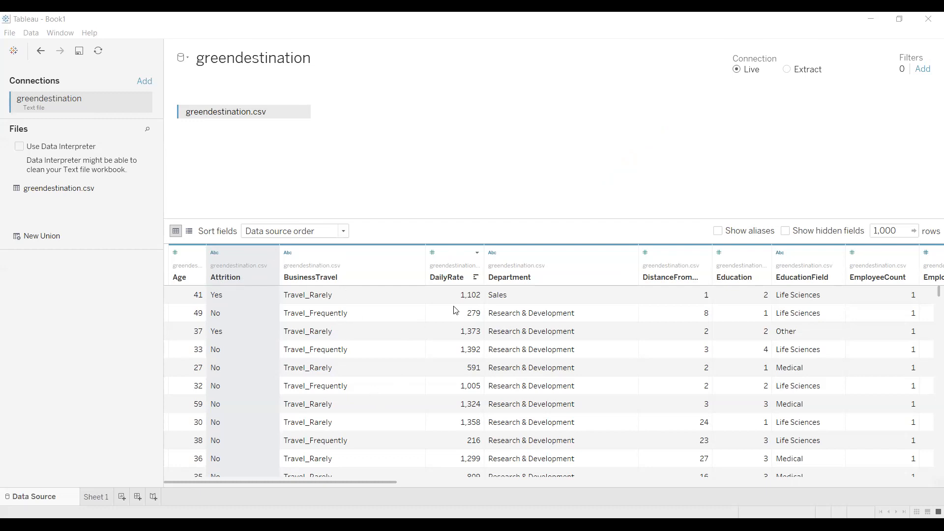
left_click_drag(372, 480, 287, 444)
left_click(416, 476)
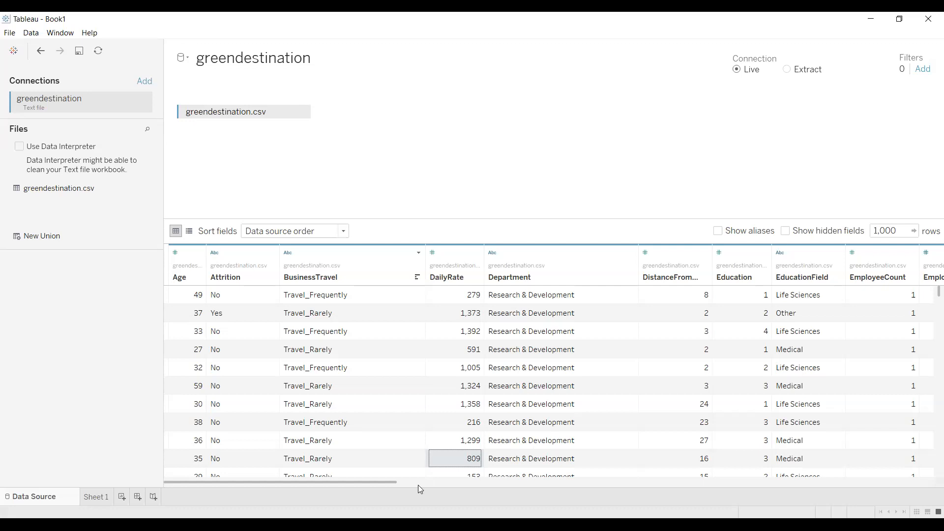
left_click_drag(328, 481, 544, 464)
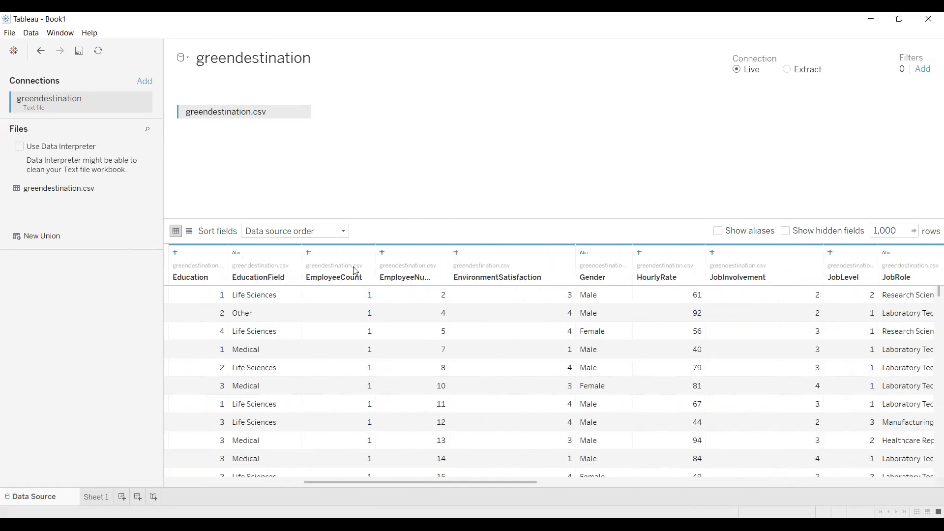
left_click(346, 40)
mouse_move(600, 148)
left_mouse_down()
mouse_move(603, 174)
mouse_move(624, 153)
mouse_move(637, 162)
left_mouse_up()
left_click_drag(640, 131, 647, 169)
left_click_drag(633, 148, 662, 150)
left_click_drag(688, 120, 694, 158)
left_click_drag(686, 118, 689, 153)
left_click(712, 112)
mouse_move(741, 119)
left_mouse_down()
mouse_move(735, 131)
mouse_move(785, 104)
left_mouse_up()
mouse_move(791, 100)
left_mouse_down()
mouse_move(806, 88)
mouse_move(814, 106)
mouse_move(799, 113)
left_mouse_up()
mouse_move(662, 177)
left_mouse_down()
mouse_move(758, 153)
mouse_move(691, 159)
left_mouse_up()
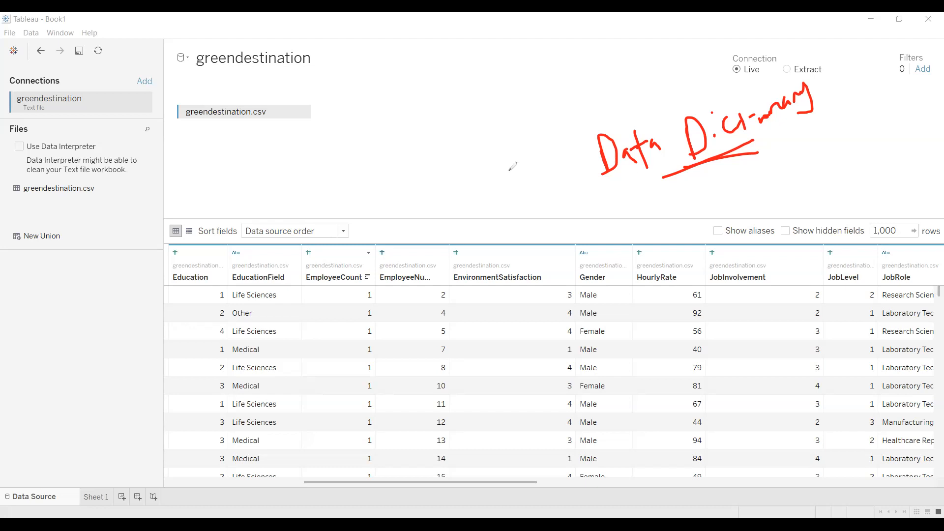
mouse_move(278, 137)
left_mouse_down()
mouse_move(286, 156)
mouse_move(348, 132)
mouse_move(417, 134)
mouse_move(427, 120)
mouse_move(448, 142)
mouse_move(473, 129)
mouse_move(472, 148)
left_mouse_up()
left_click_drag(369, 118, 415, 121)
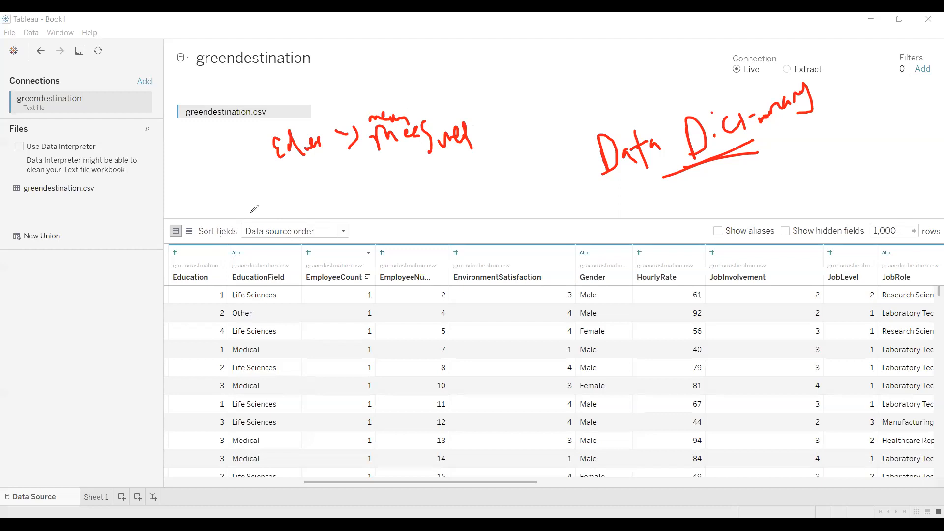
mouse_move(454, 131)
left_mouse_down()
mouse_move(369, 136)
mouse_move(403, 128)
mouse_move(323, 149)
left_mouse_up()
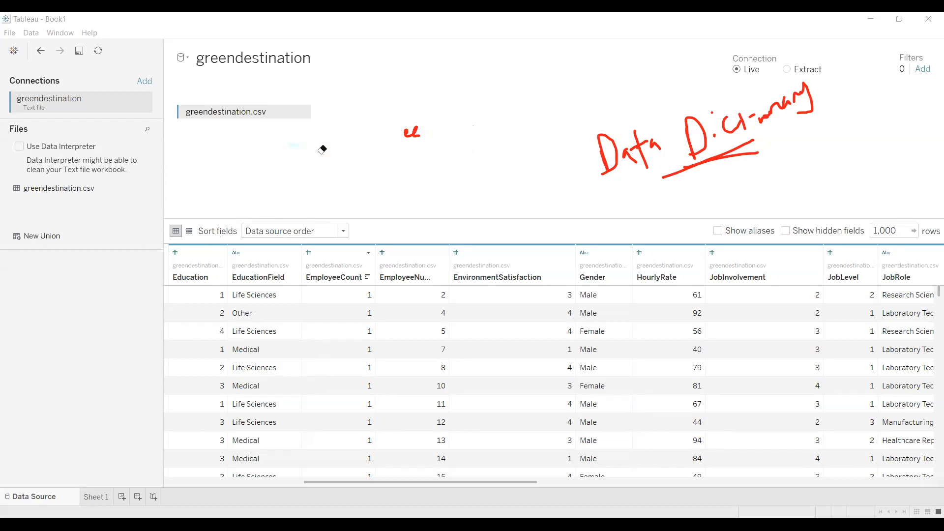
left_click(398, 122)
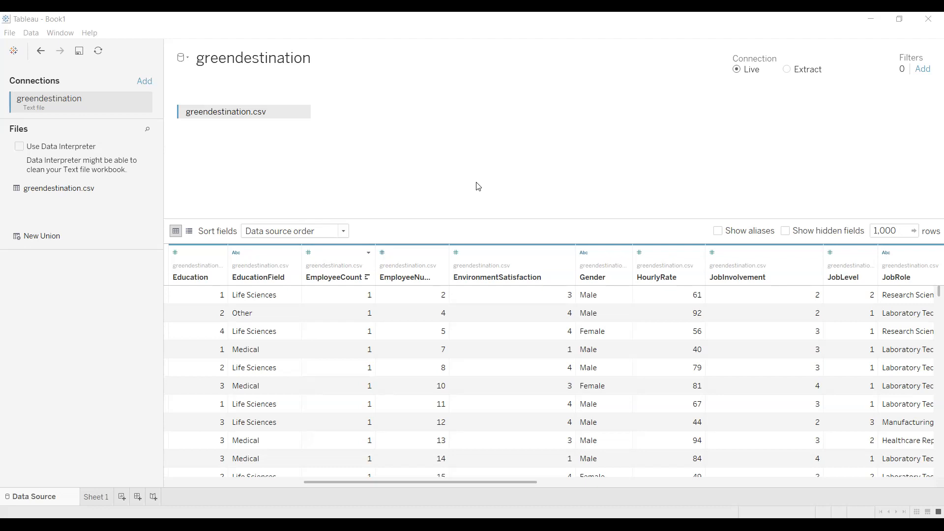
On Sheet 1, place the Department dimension on Columns and fit the chart to Entire View
left_click(87, 497)
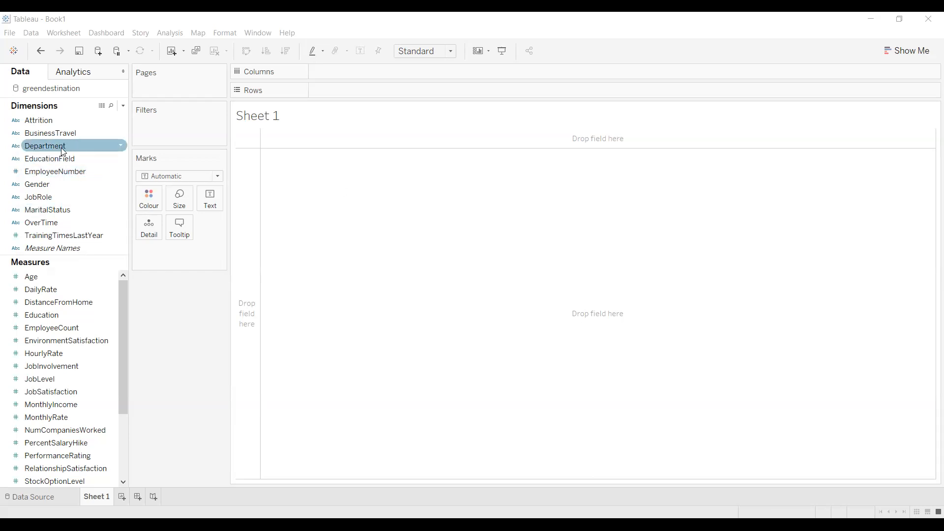
left_click_drag(277, 124, 276, 124)
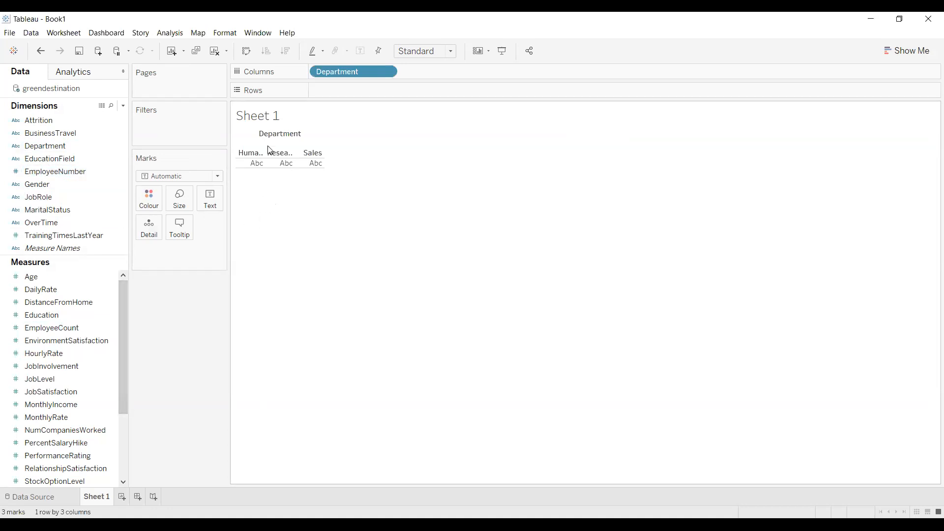
left_click(451, 51)
left_click(434, 94)
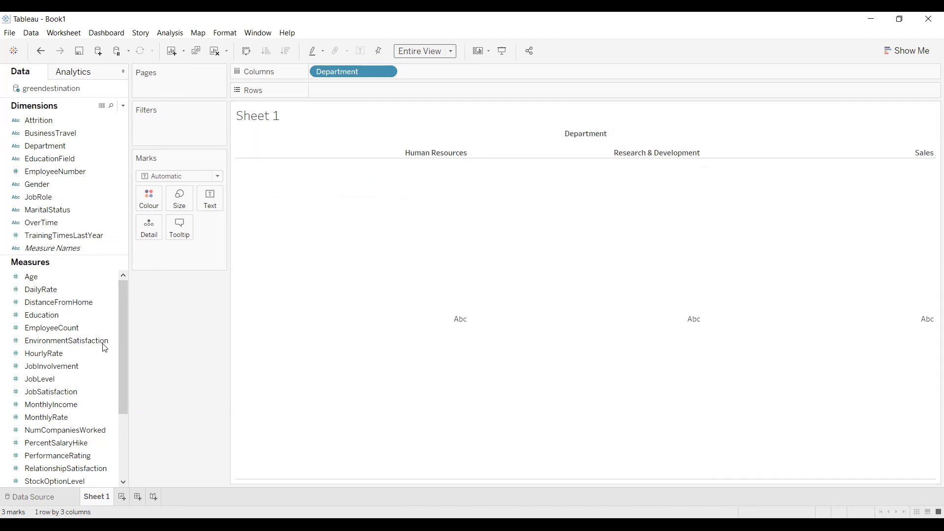
Add MonthlyIncome to Rows aggregated as Average, and colour the department bars by Attrition
left_click(64, 404)
left_click_drag(382, 107, 370, 93)
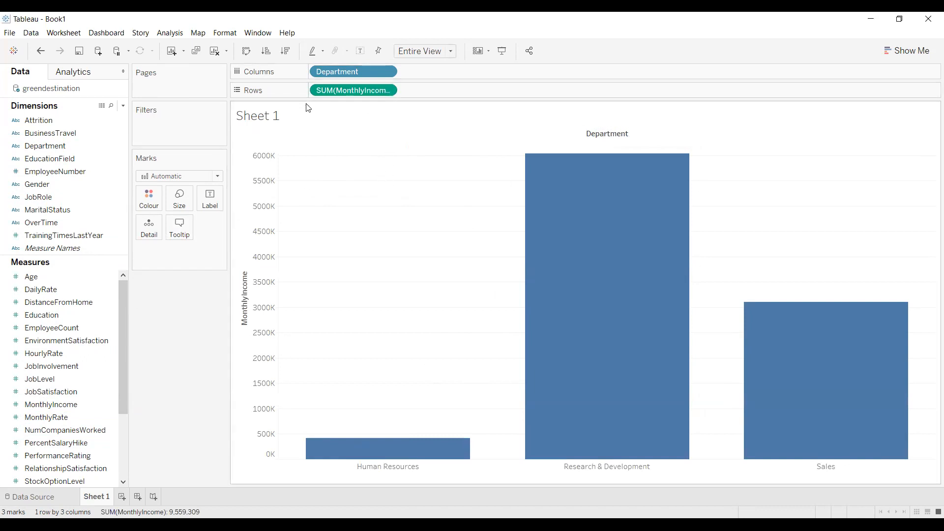
left_click(388, 90)
mouse_move(418, 199)
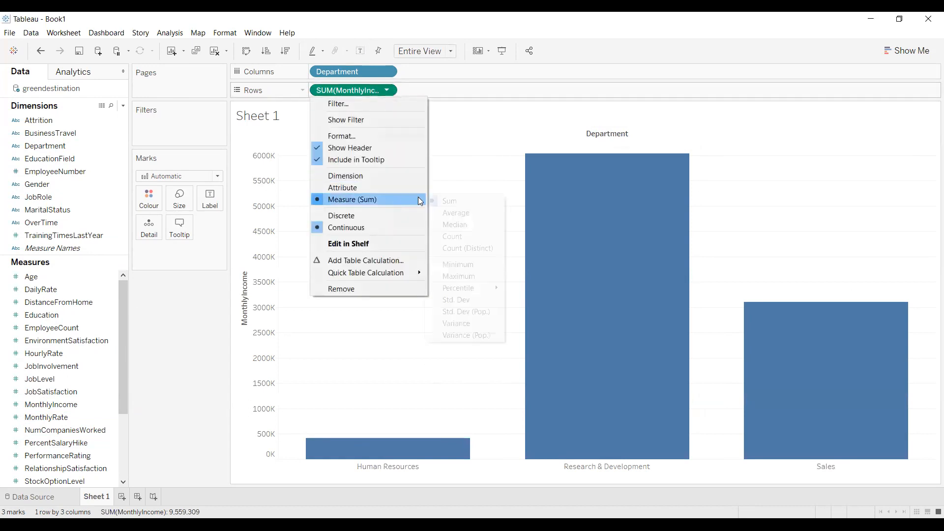
left_click(448, 214)
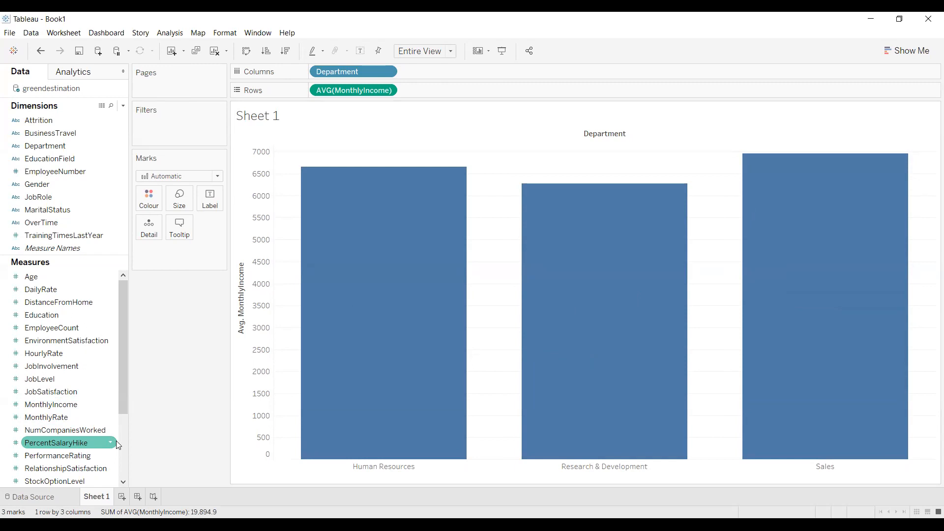
left_click_drag(30, 124, 145, 201)
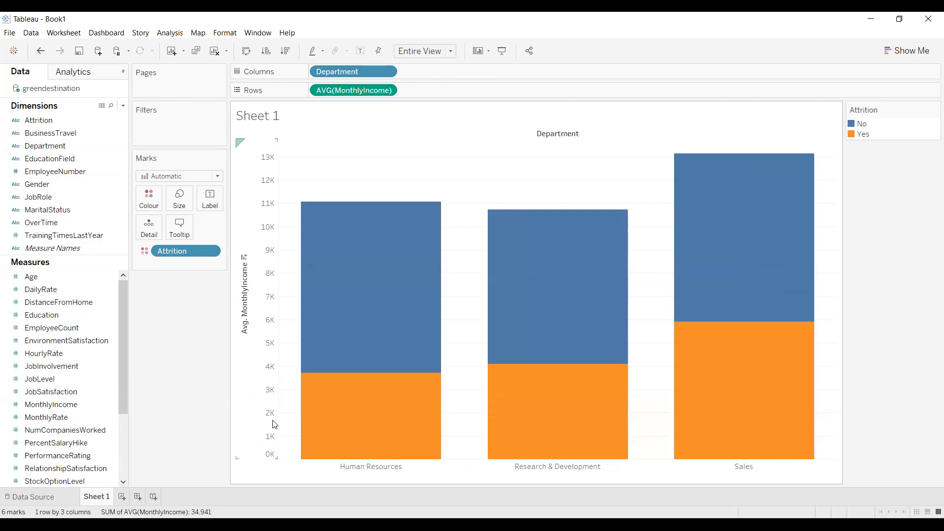
Recolour the Attrition values in the chart, with No in grey and Yes in green
mouse_move(386, 362)
left_click(149, 200)
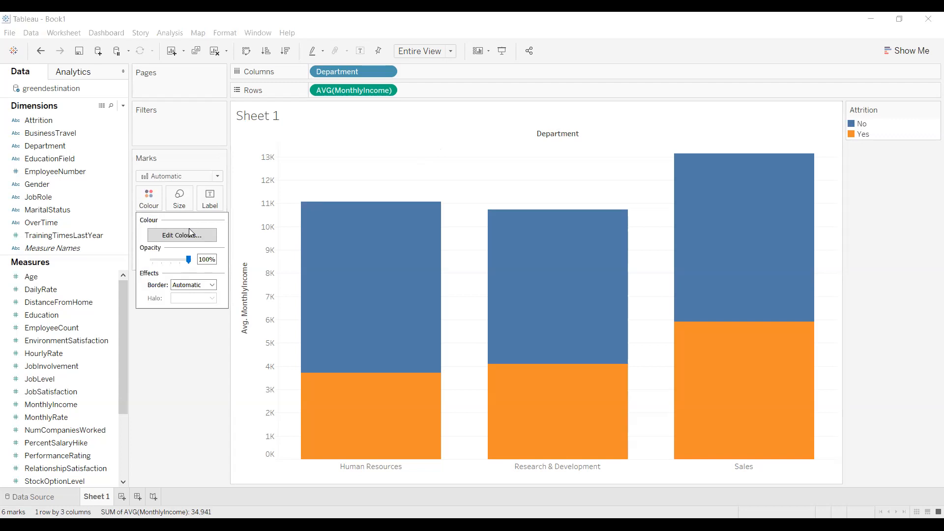
left_click(188, 233)
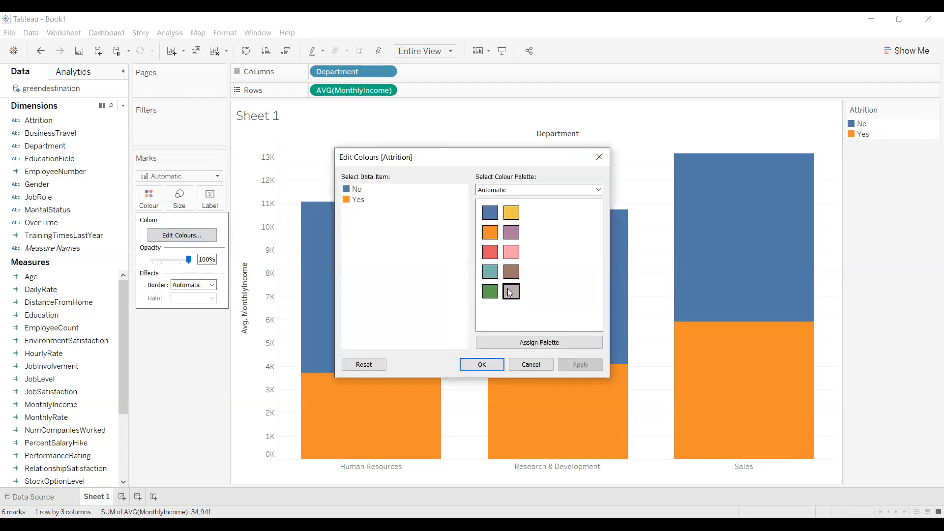
left_click(347, 193)
left_click(511, 293)
left_click(357, 199)
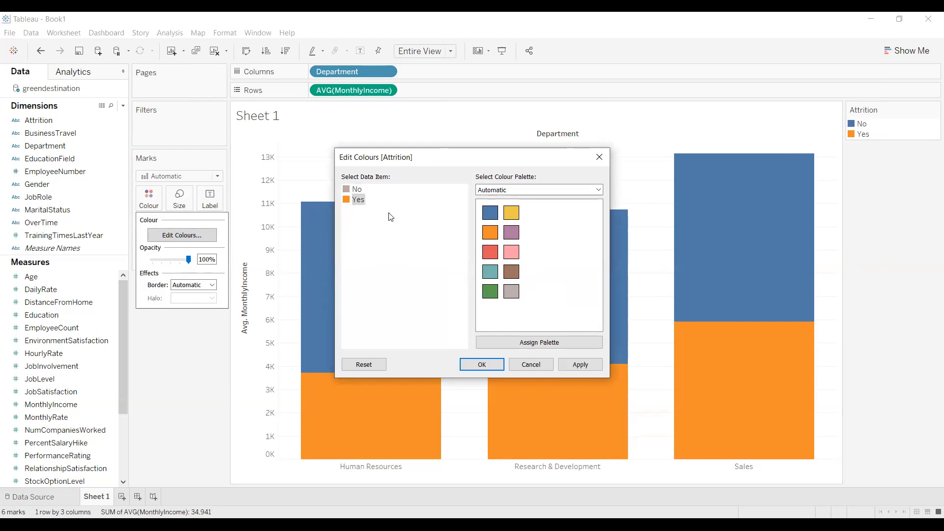
left_click(489, 291)
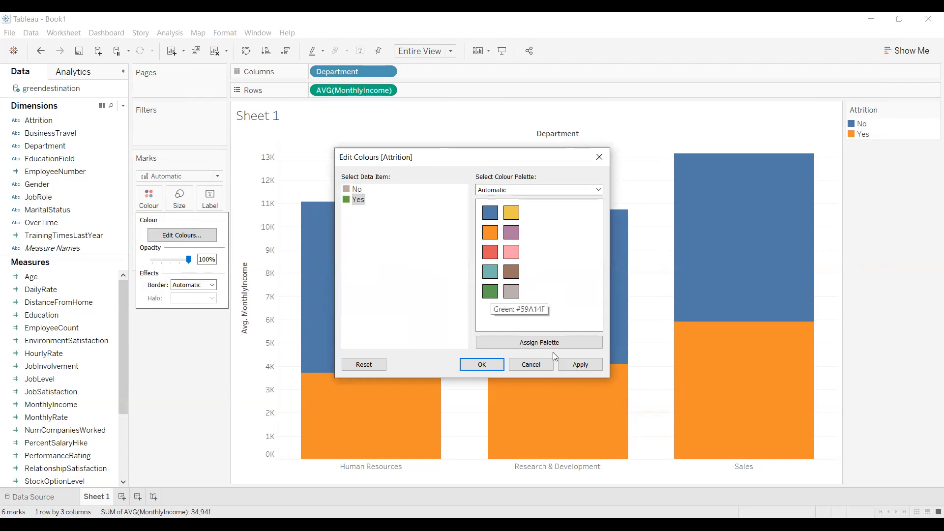
left_click(576, 366)
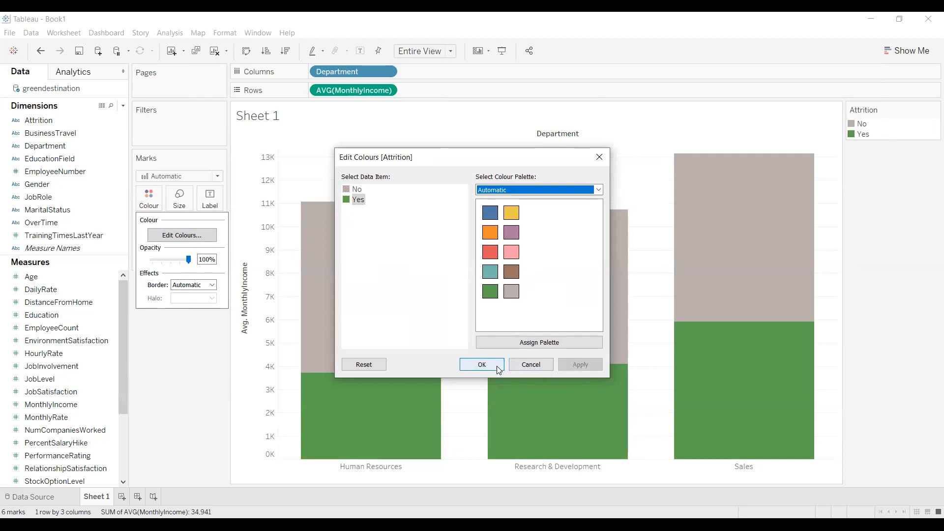
left_click(481, 364)
mouse_move(319, 389)
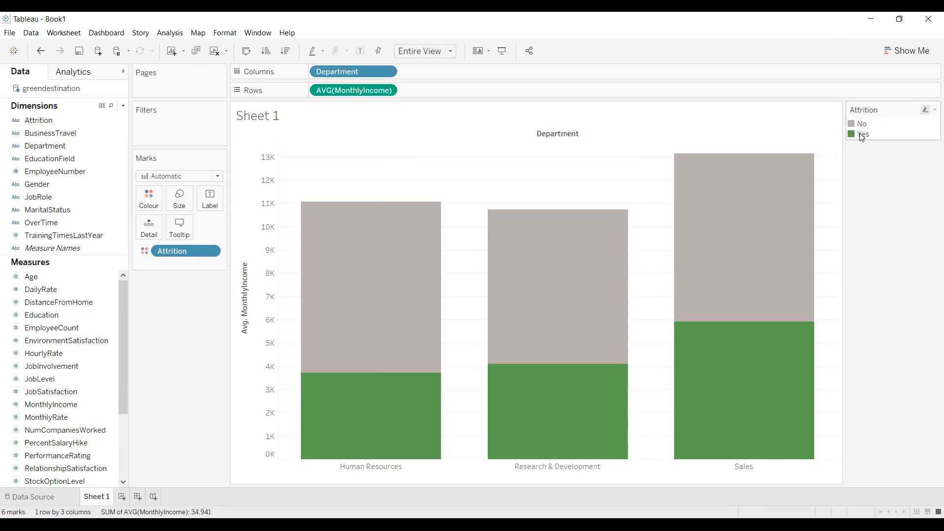
Swap the Attrition colours so that No is green and Yes is grey
left_click(151, 198)
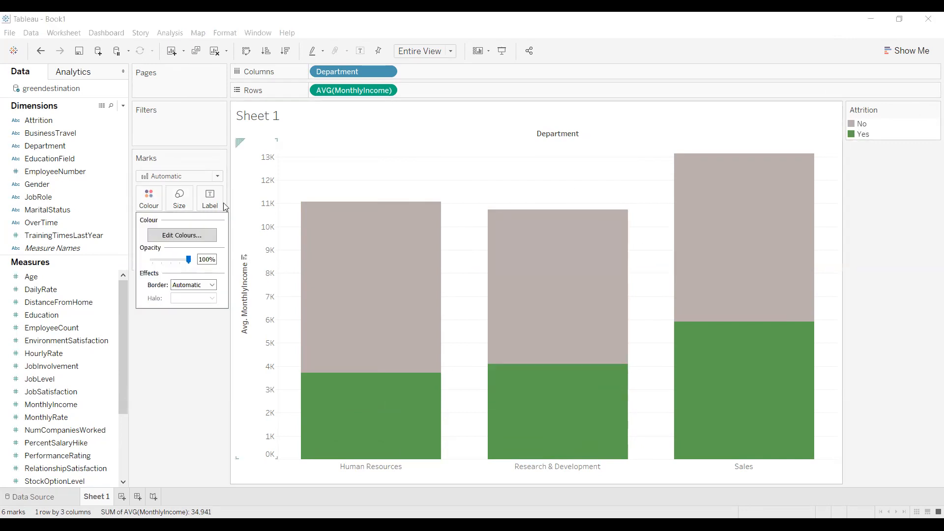
left_click(150, 197)
left_click(150, 198)
left_click(182, 235)
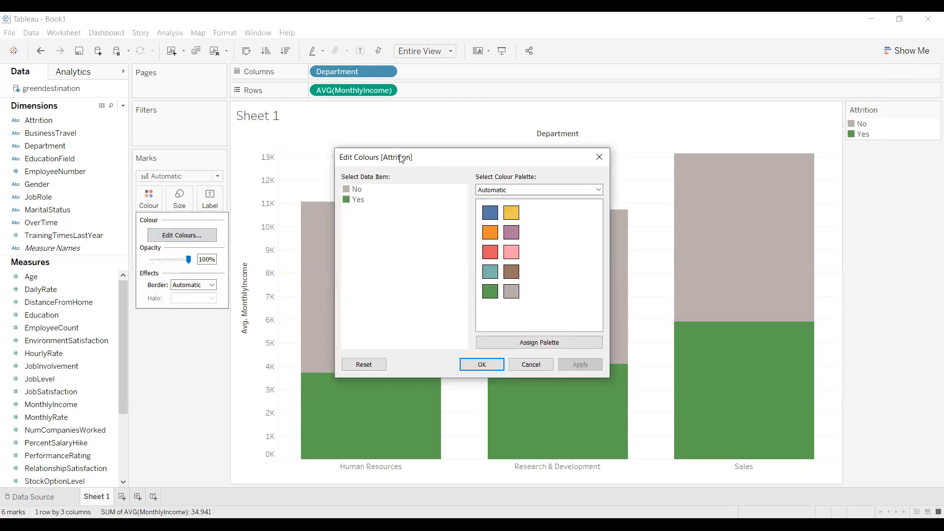
left_click_drag(402, 158, 513, 144)
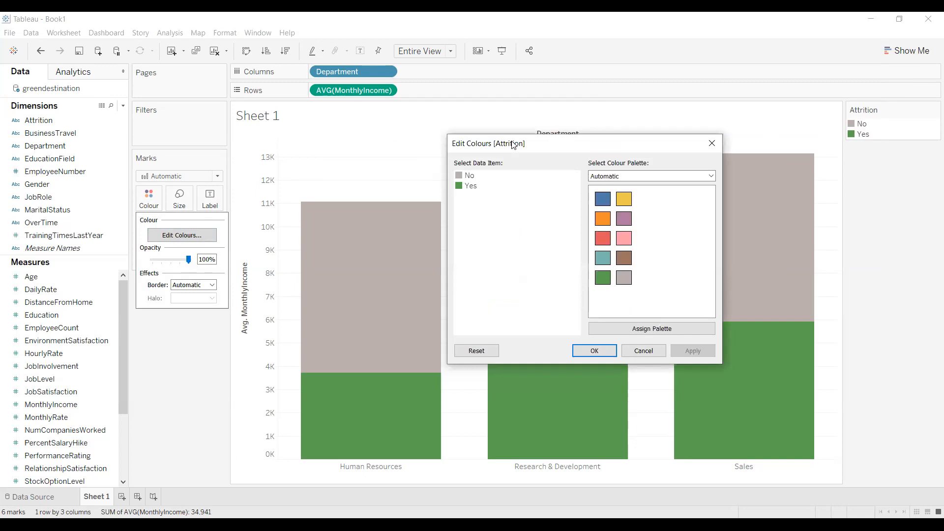
left_click(462, 177)
left_click(602, 238)
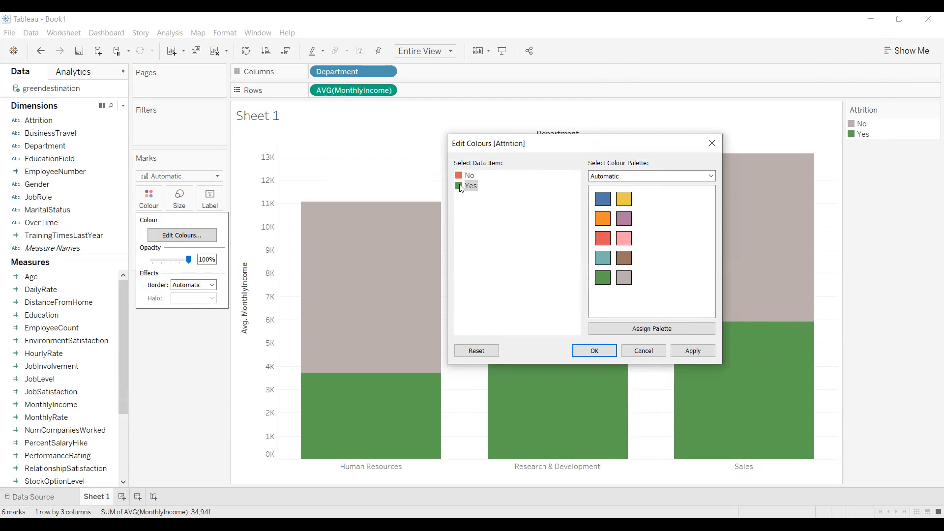
left_click(624, 276)
left_click(467, 177)
left_click(604, 276)
left_click(695, 350)
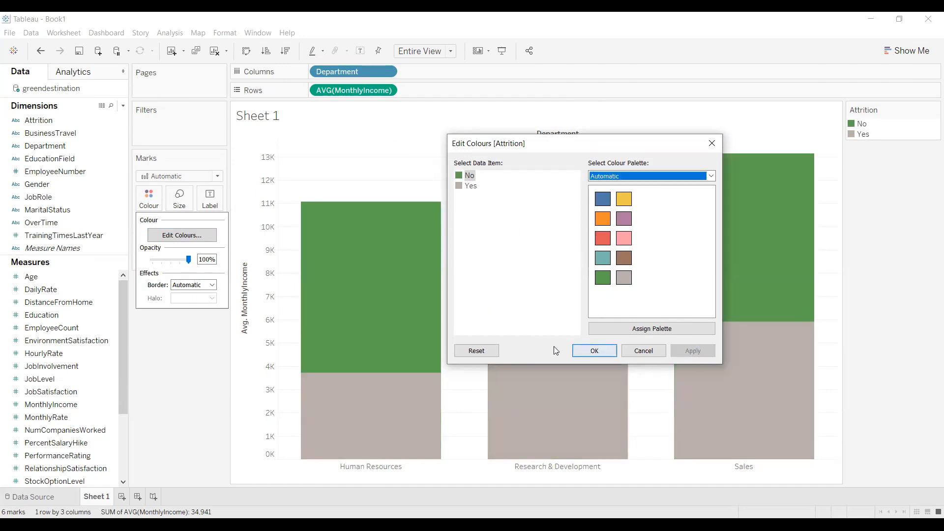
left_click(583, 353)
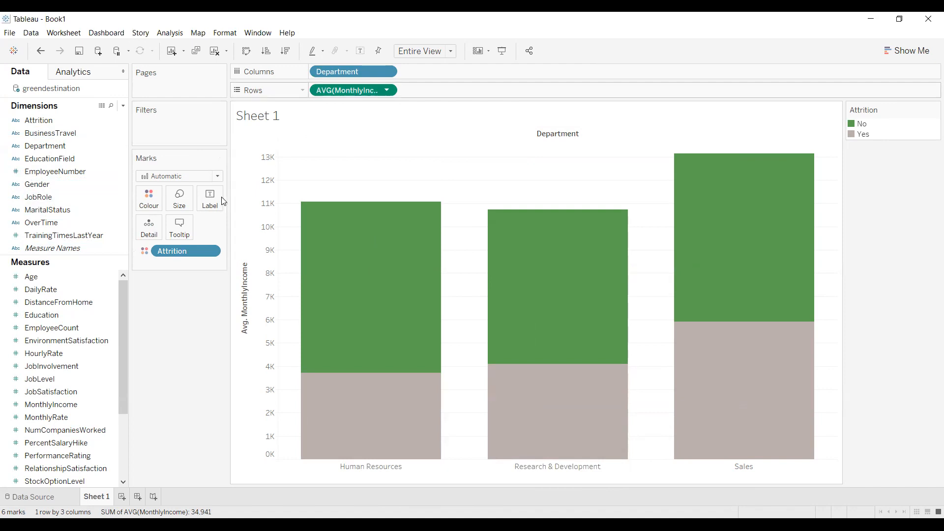
Label the bar segments with average MonthlyIncome and hide the Attrition colour legend
left_click_drag(224, 201, 223, 201)
mouse_move(354, 280)
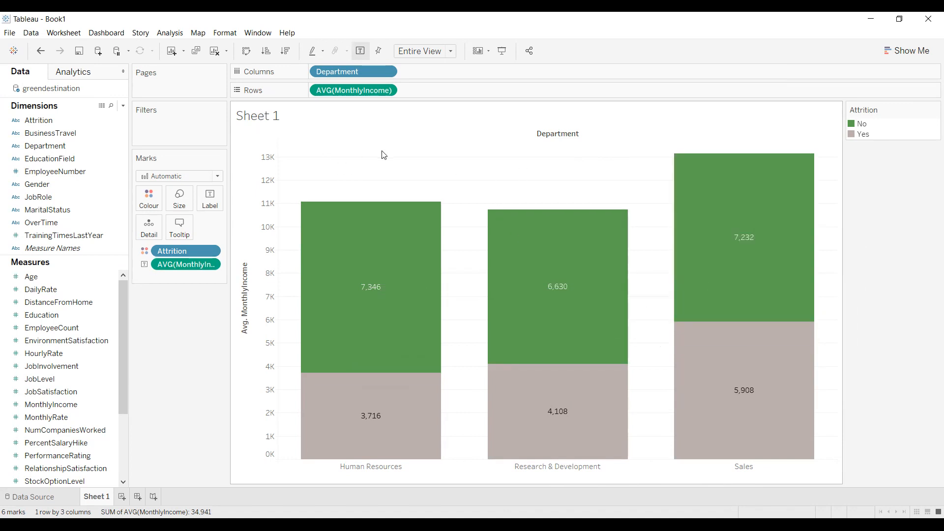
left_click(930, 113)
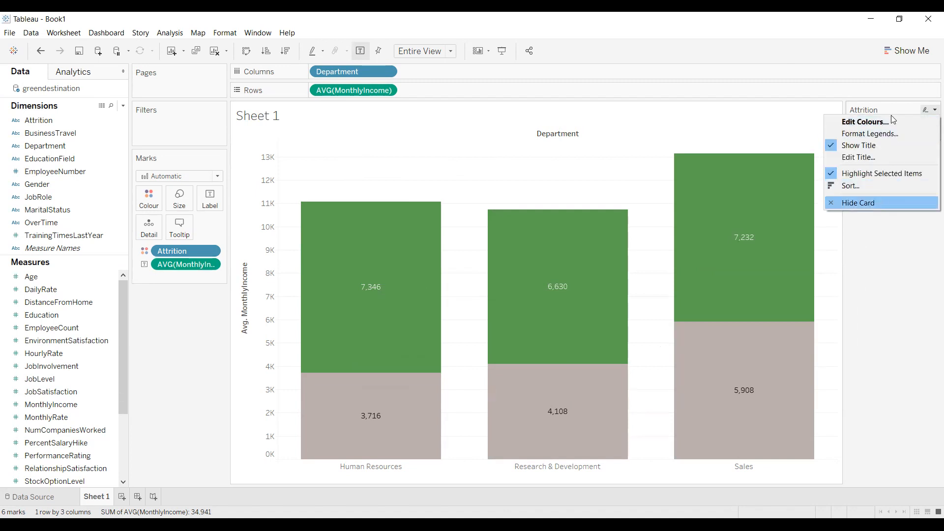
left_click(880, 203)
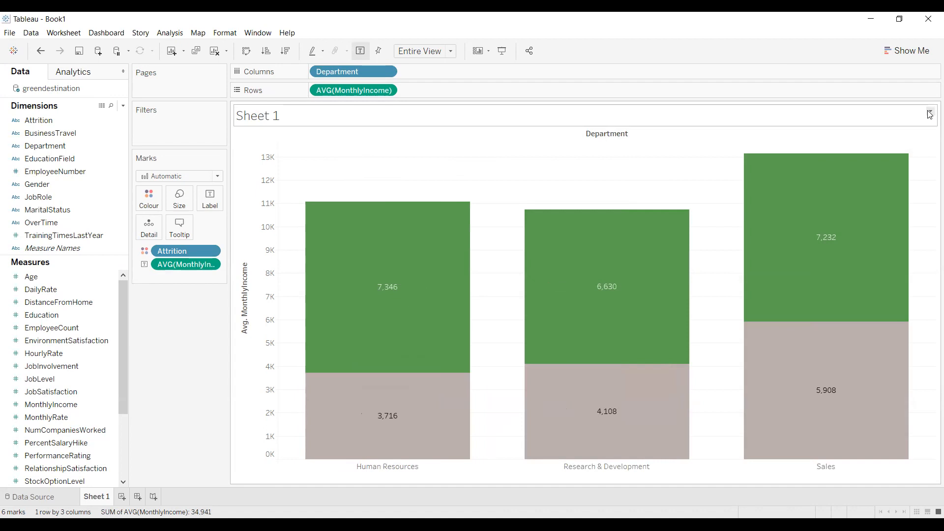
Replace the sheet name in the chart title with "Departmentby Monthly Income"
left_click(930, 114)
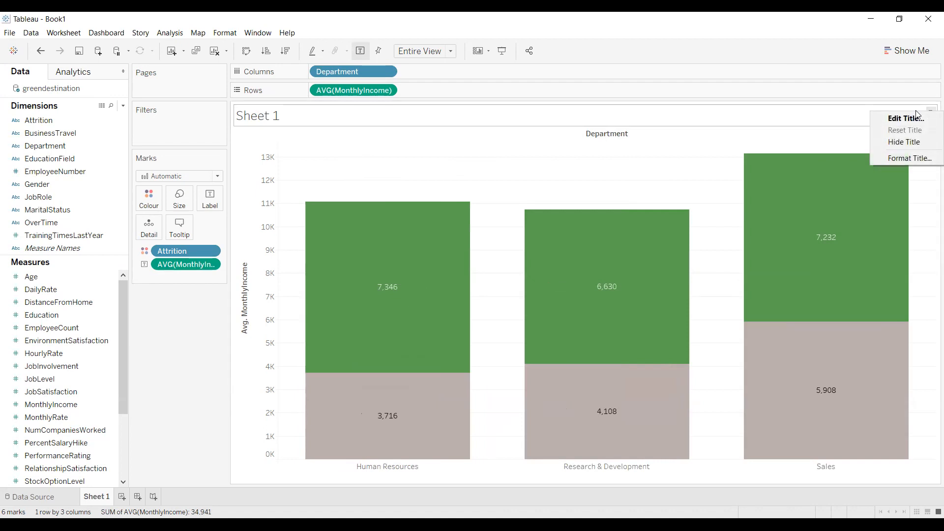
left_click(904, 159)
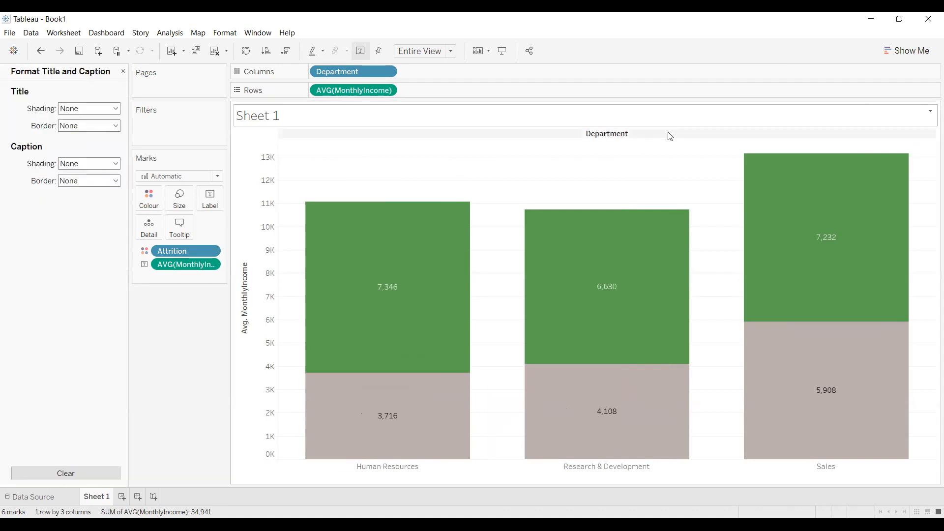
double_click(287, 122)
triple_click(441, 232)
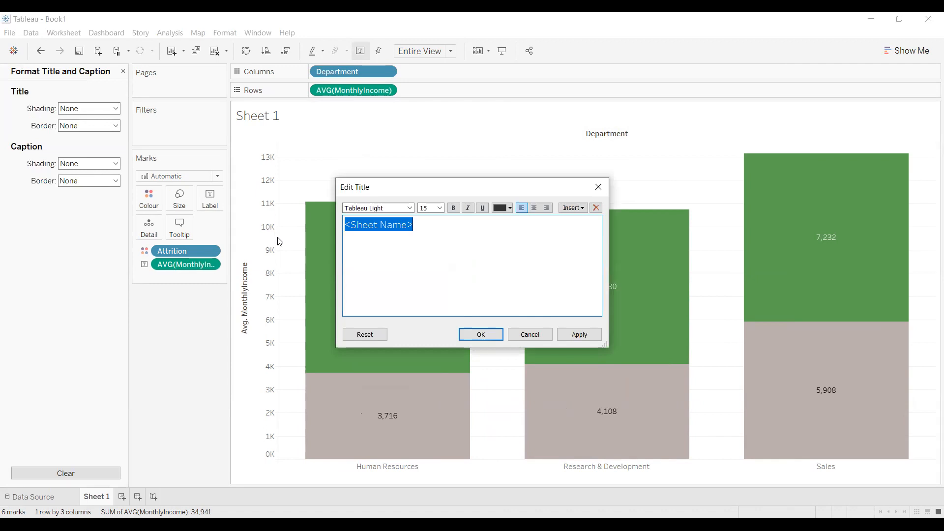
type("DEp")
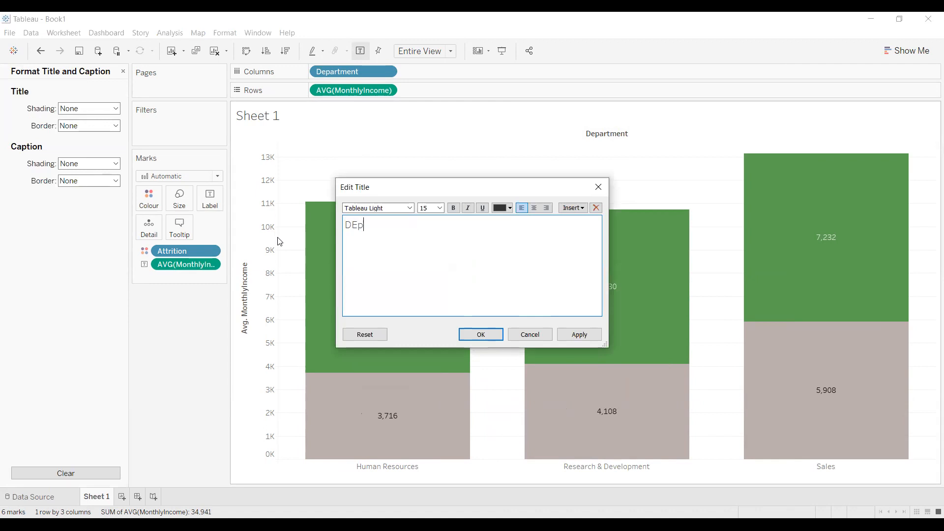
key("BackSpace")
type("epartmentby Monthly Ino")
key("BackSpace")
key("BackSpace")
type("ncome")
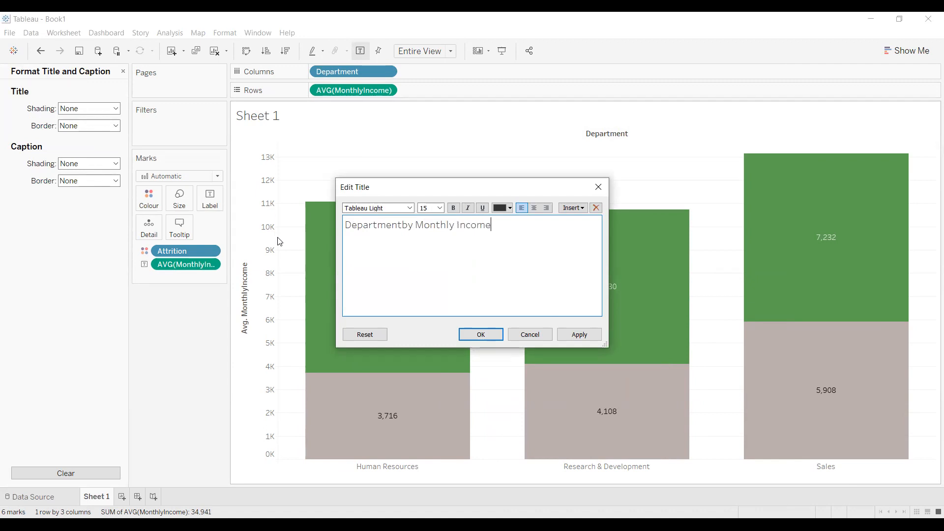
Make the chart title bold and centre it above the chart
key("ctrl+a")
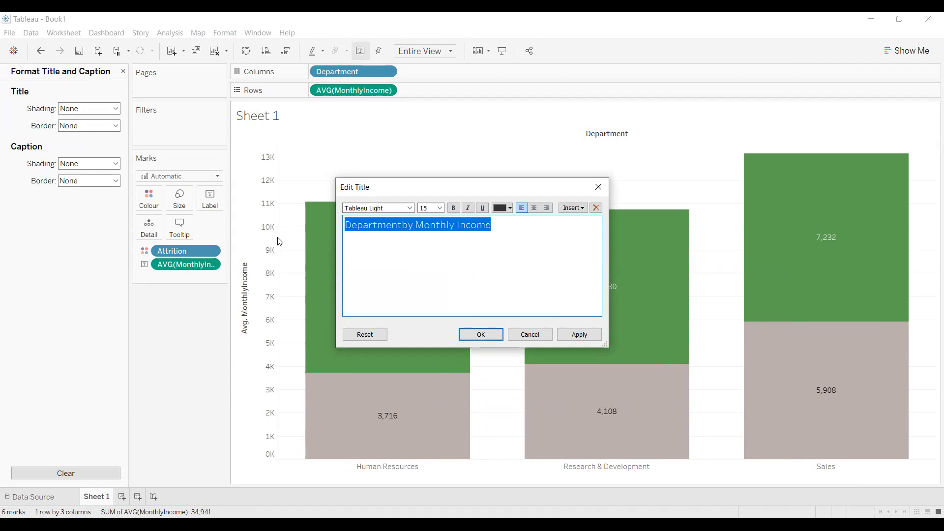
left_click(411, 208)
left_click(395, 217)
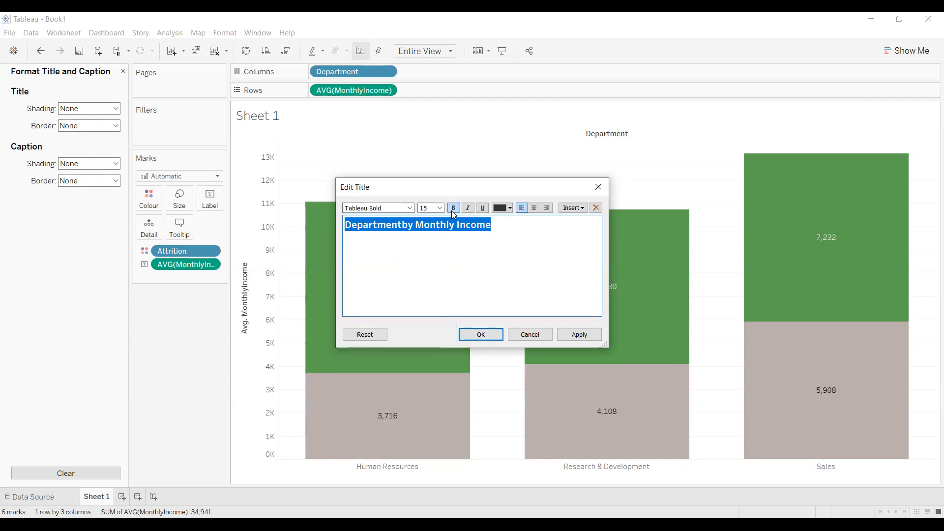
left_click(583, 338)
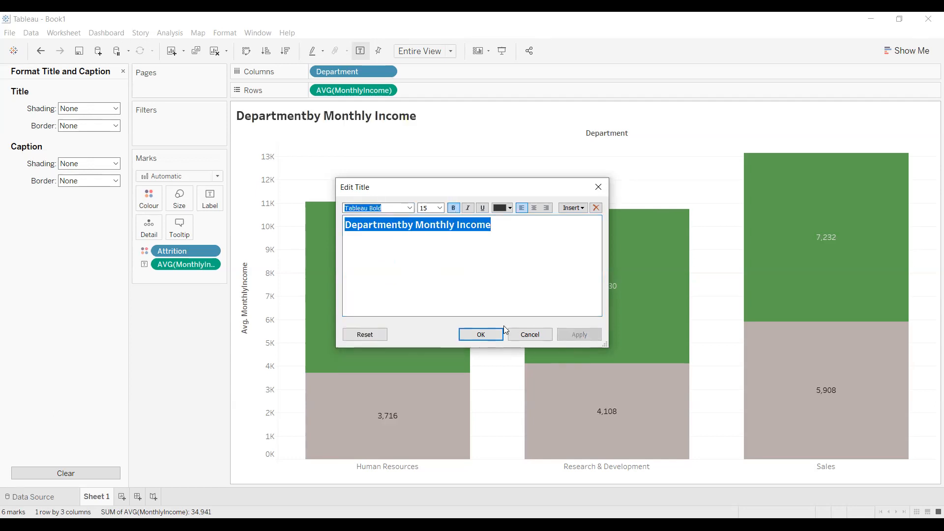
left_click(534, 208)
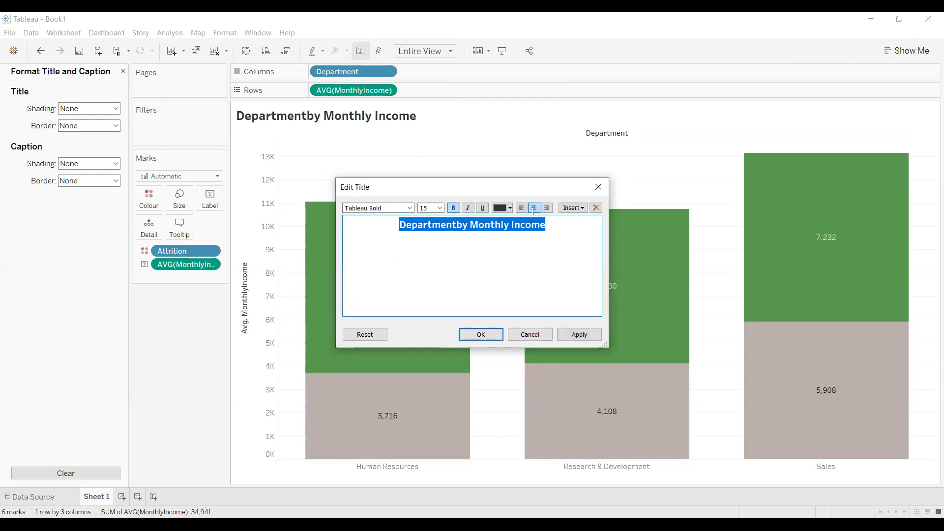
left_click(492, 336)
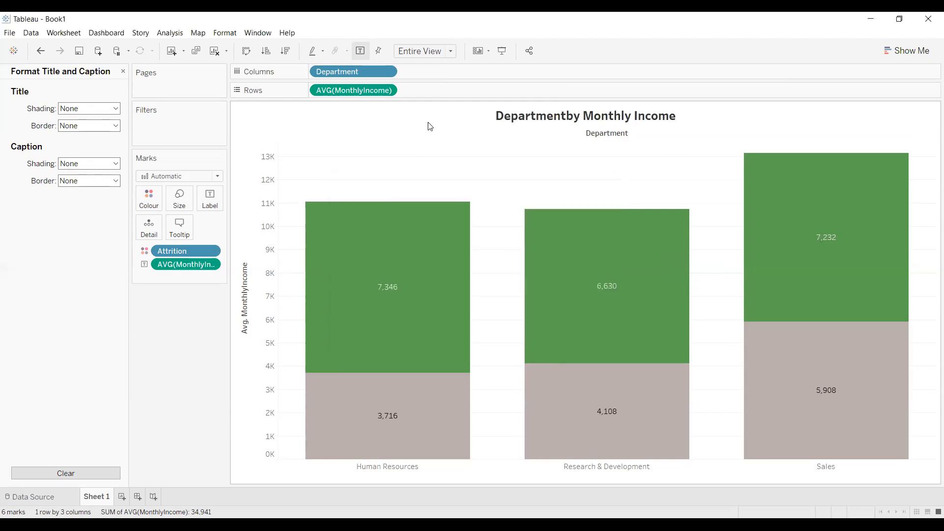
Correct the chart title to "Department by Monthly Income" and set the sheet's grid lines to None
right_click(431, 178)
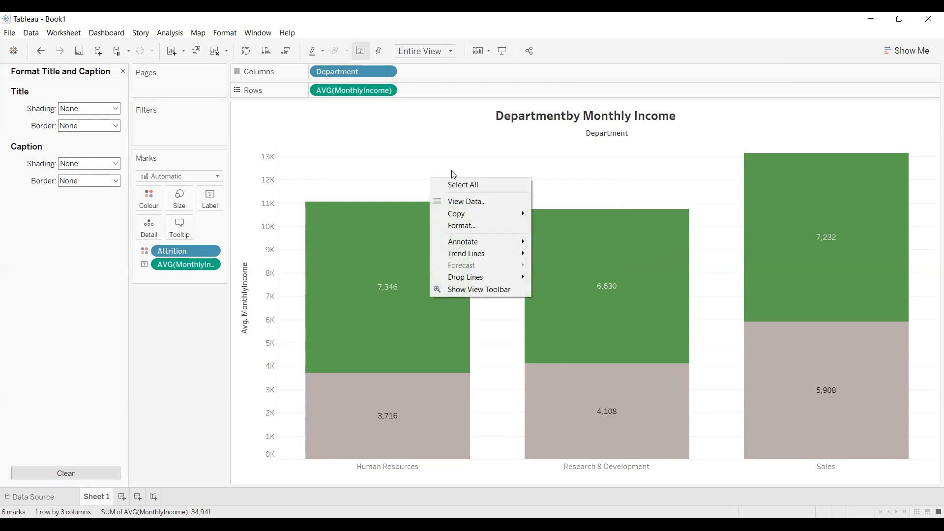
double_click(551, 123)
left_click(456, 225)
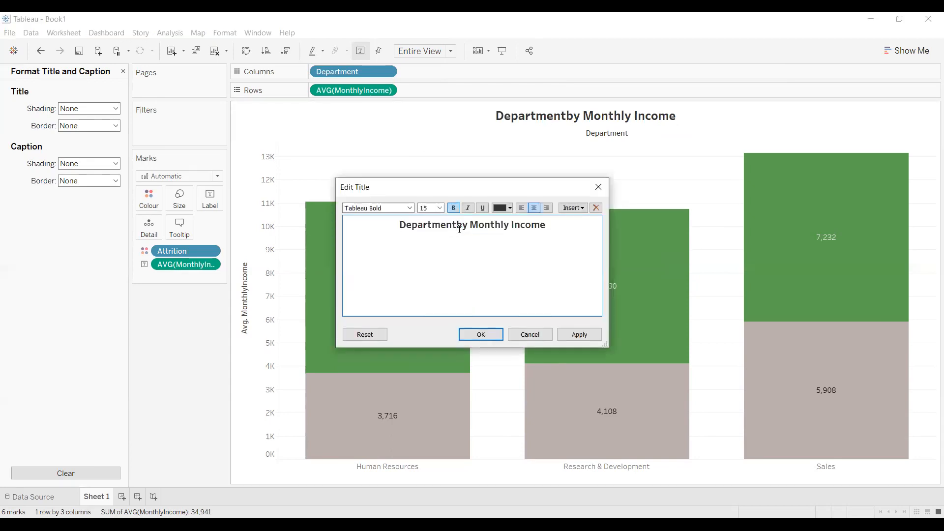
left_click(581, 334)
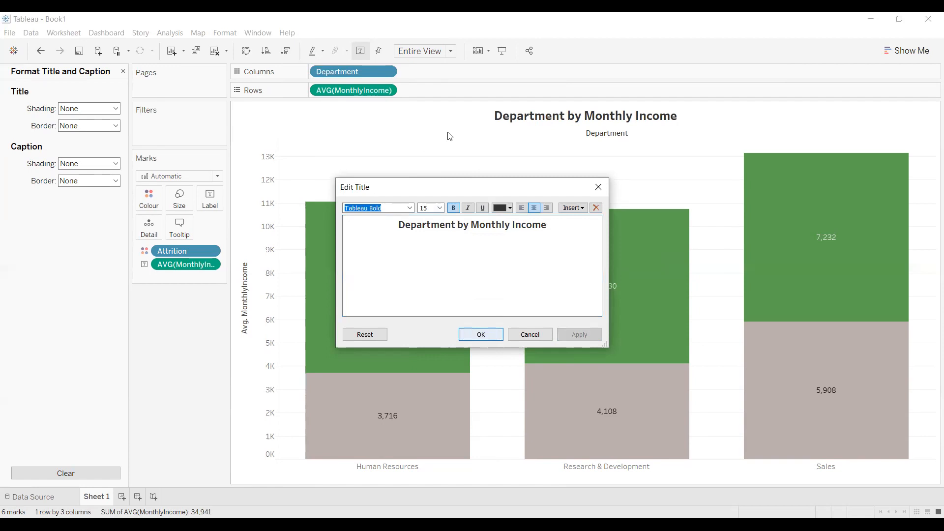
key("Return")
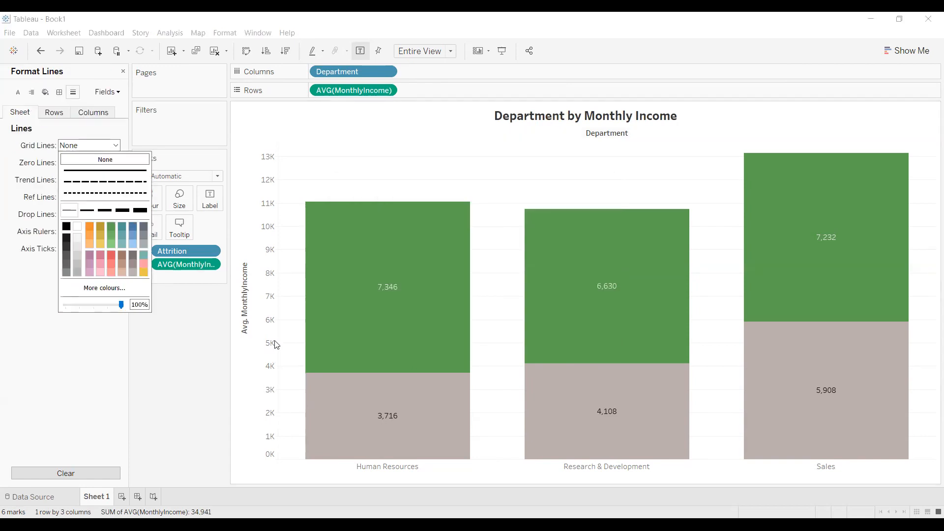
Hide the Avg. MonthlyIncome axis header and the Department field label above the bars
right_click(246, 279)
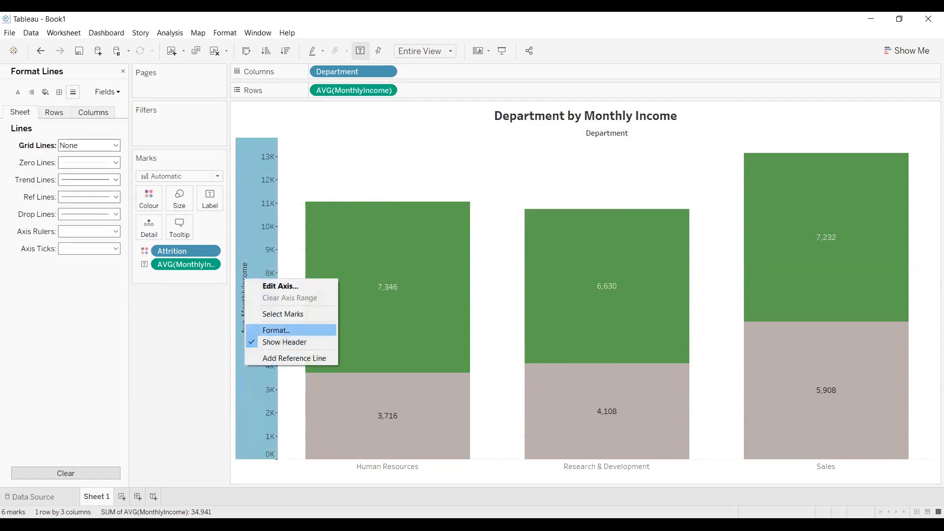
left_click(284, 342)
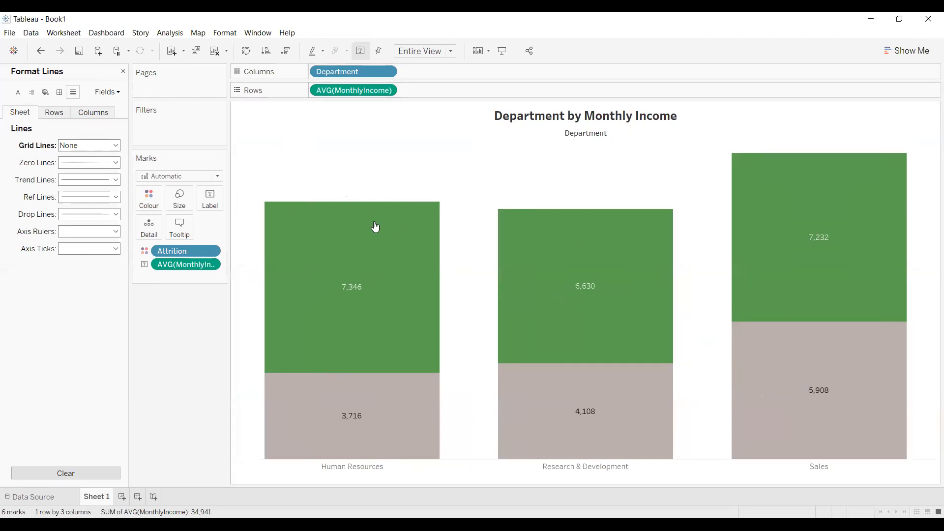
right_click(573, 134)
left_click(608, 179)
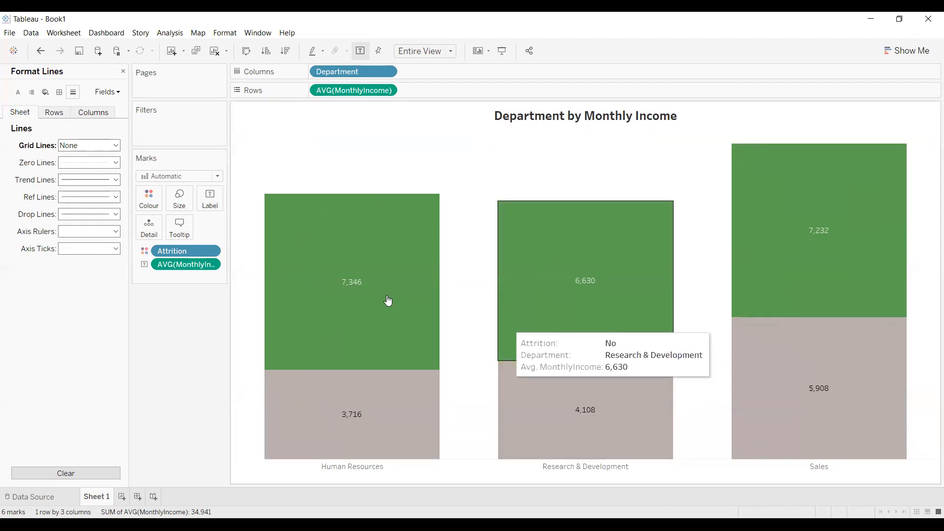
Format the average MonthlyIncome bar labels as standard currency with the English (United States) locale
left_click(357, 281)
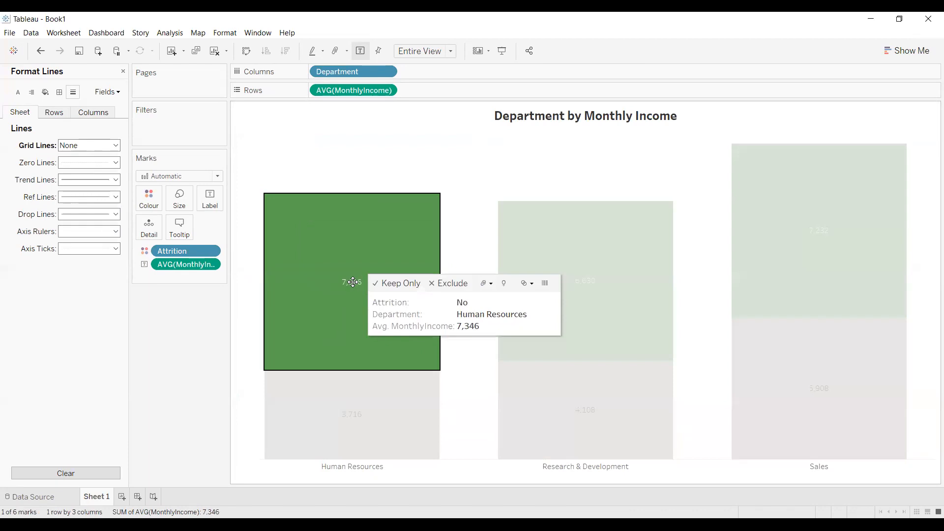
left_click(322, 175)
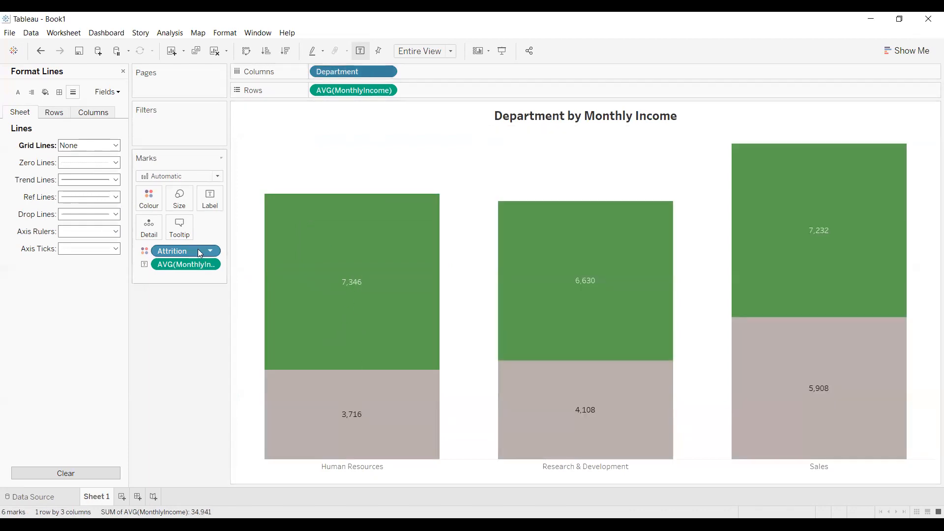
left_click(210, 264)
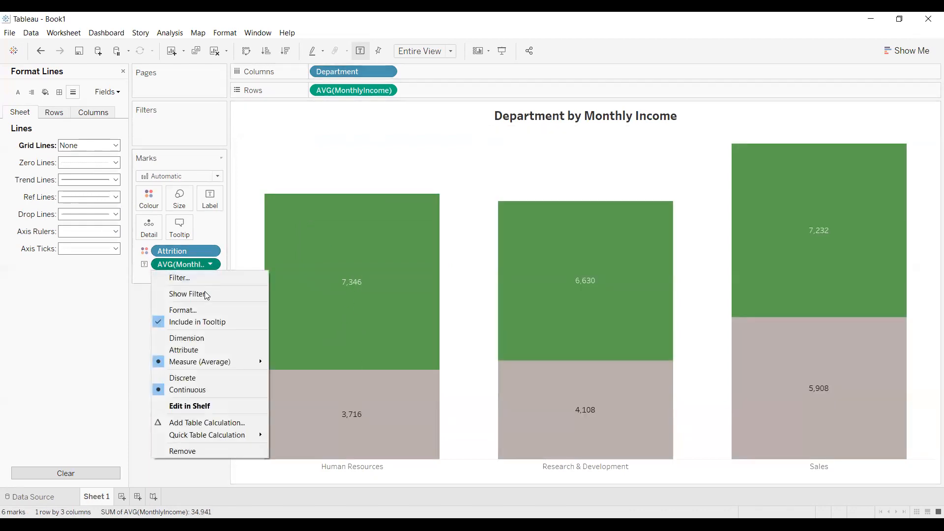
left_click(205, 308)
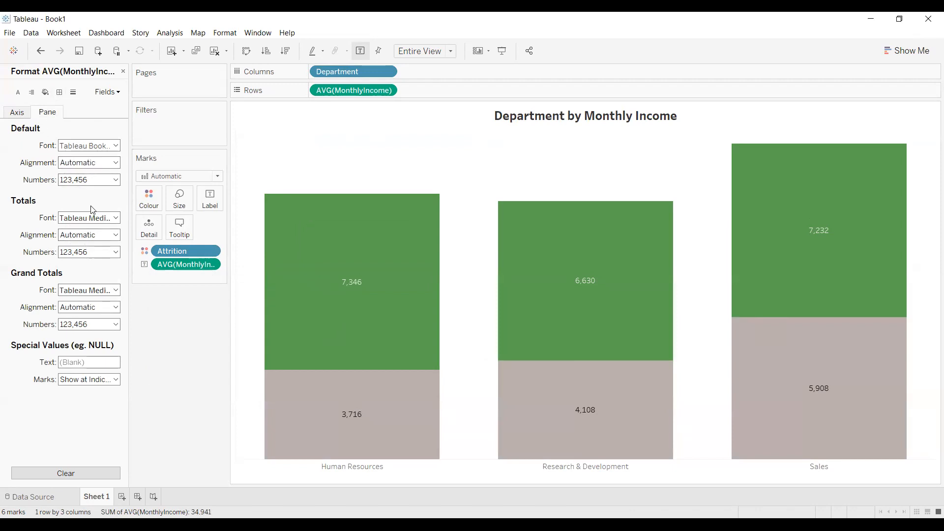
left_click(108, 181)
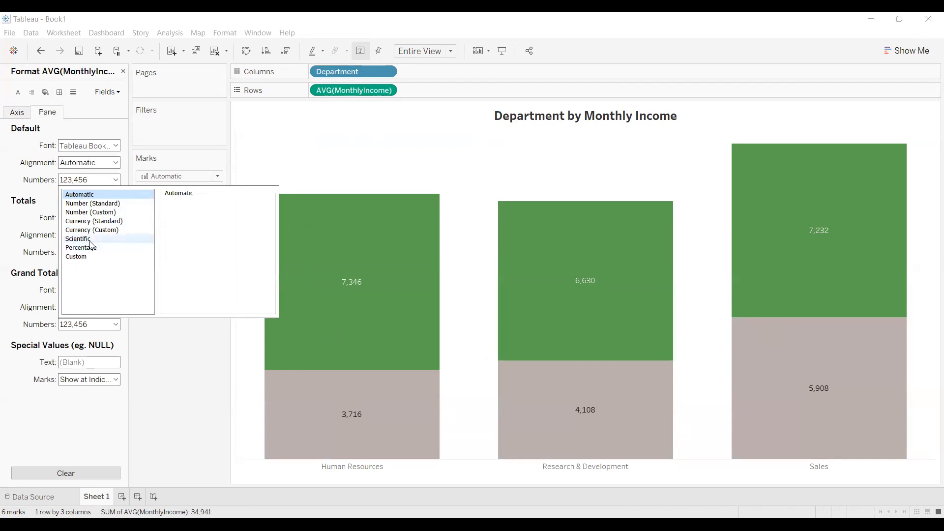
left_click(93, 230)
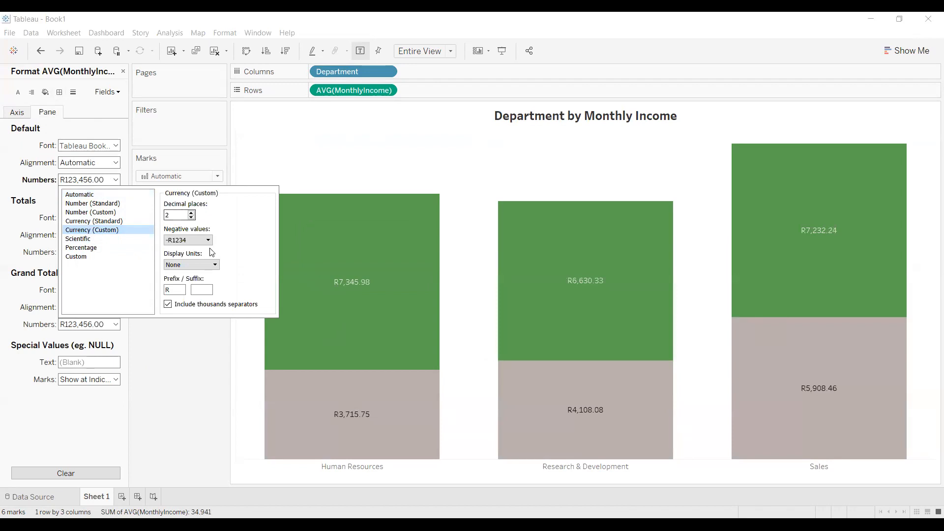
left_click(118, 221)
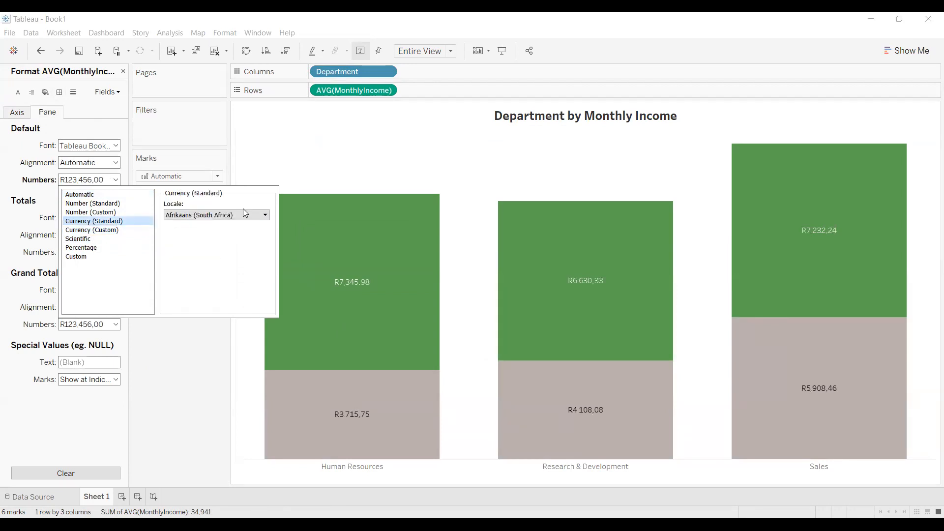
left_click(247, 215)
left_click_drag(290, 276, 291, 314)
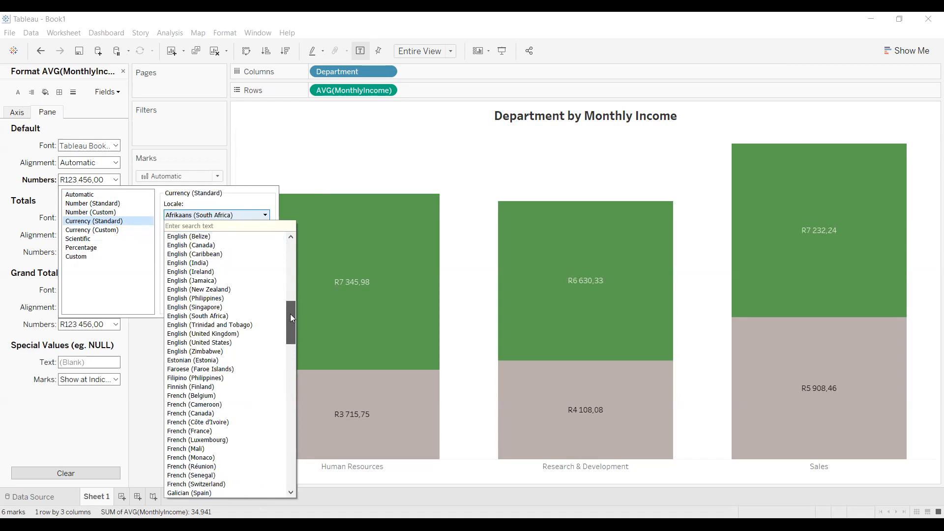
left_click(236, 344)
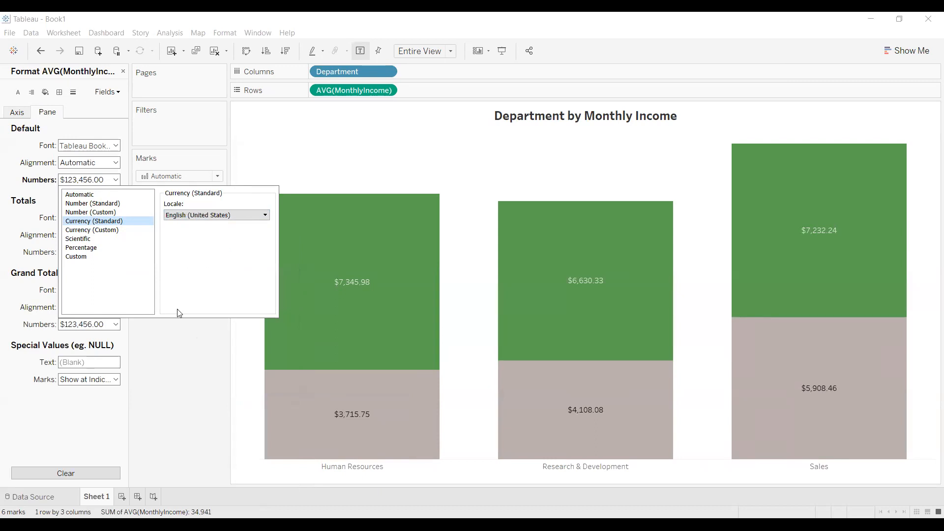
Set the font of the average MonthlyIncome bar labels to Tableau Bold
left_click(87, 146)
triple_click(87, 162)
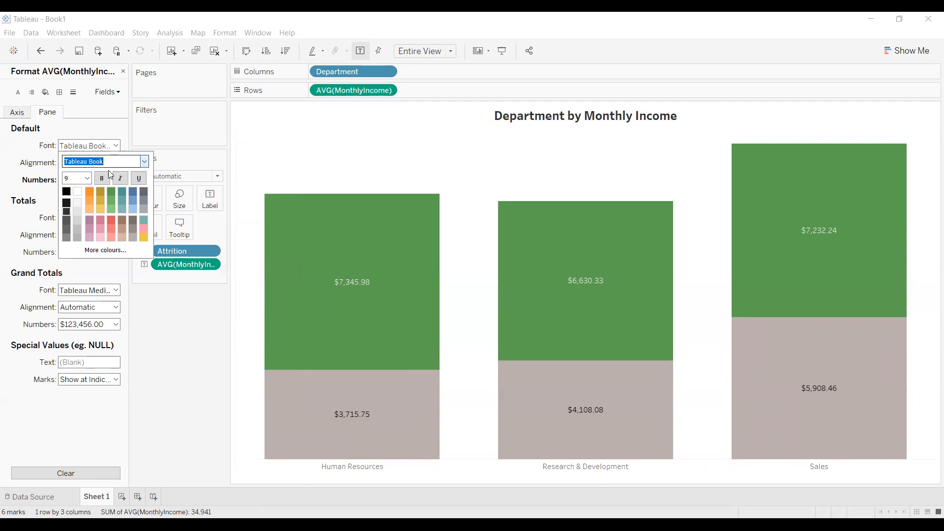
left_click(144, 162)
key("Return")
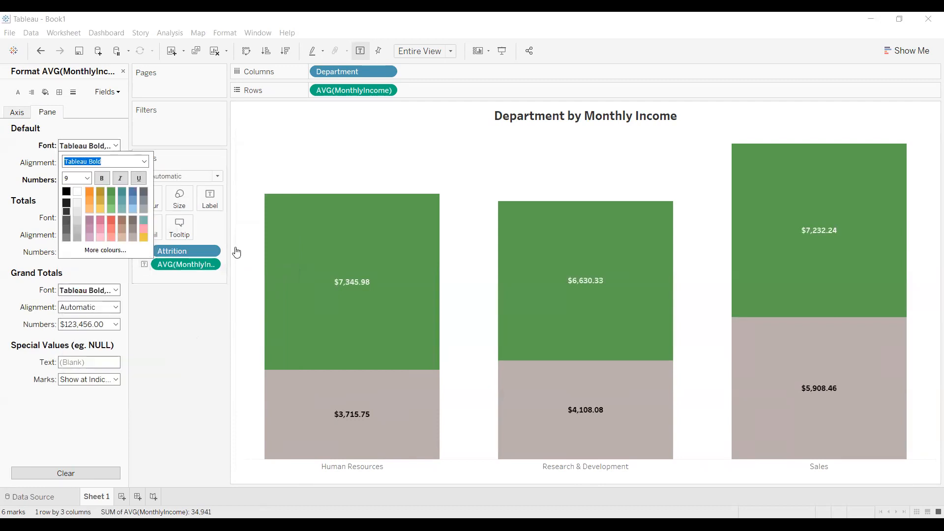
left_click(238, 251)
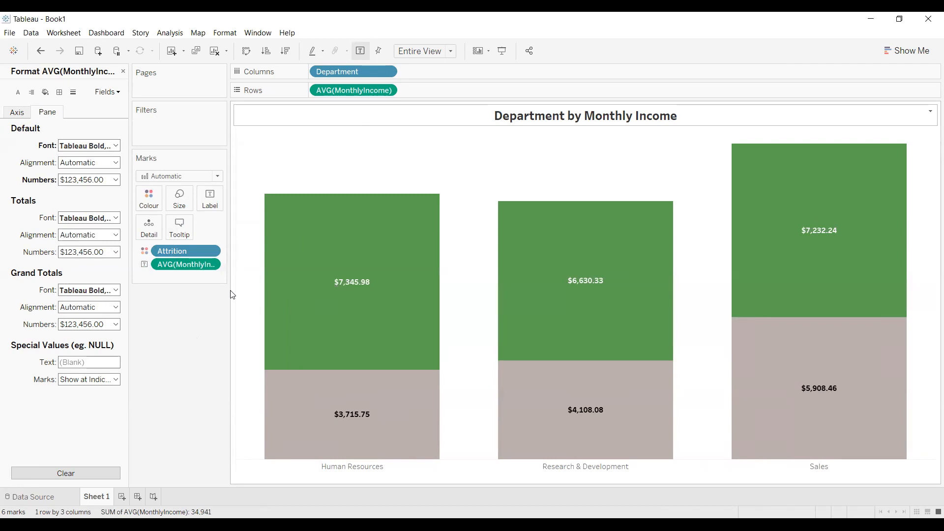
Rename the worksheet Sheet 1 as "Department by Income"
double_click(105, 498)
type("D")
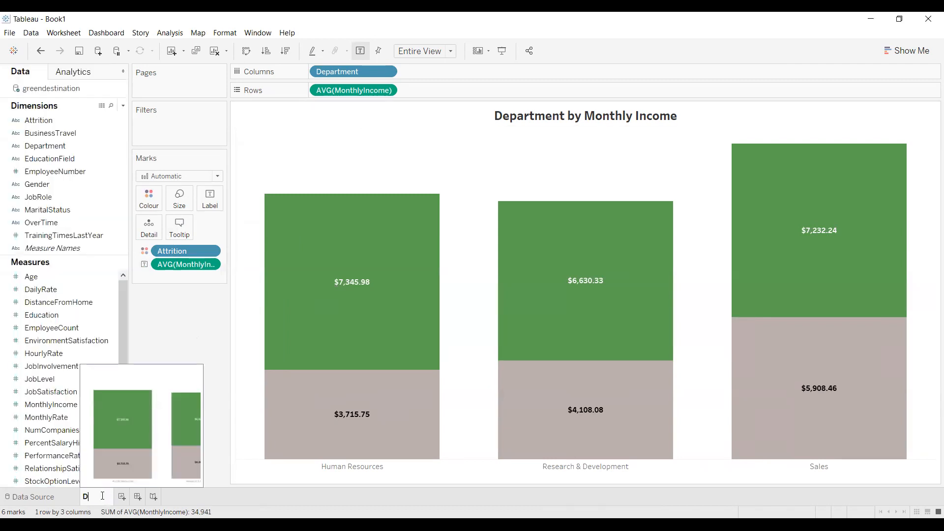
type("epartment by Nib")
key("BackSpace")
key("BackSpace")
key("BackSpace")
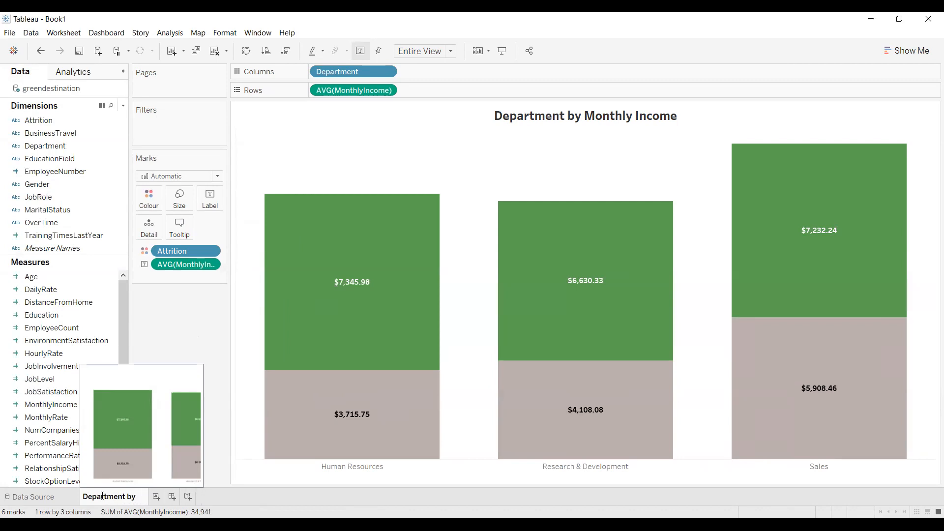
type("Income")
key("Return")
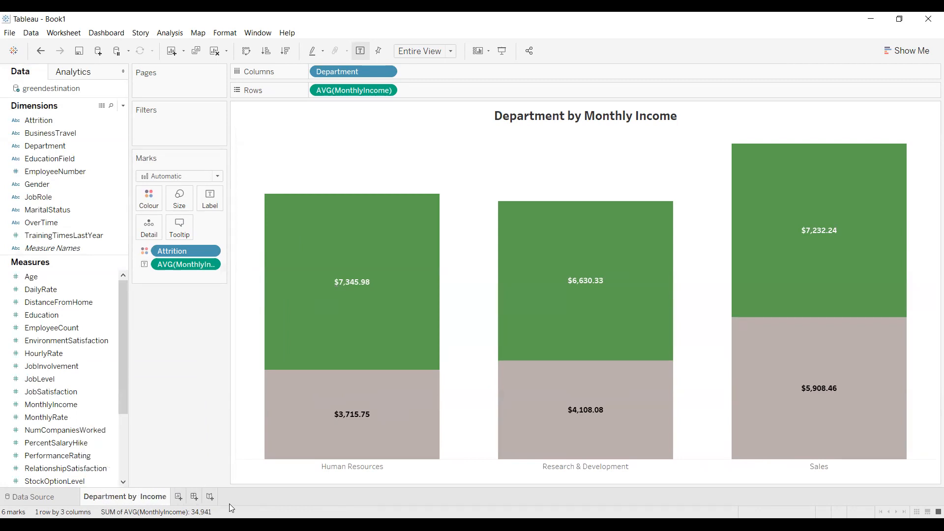
Duplicate the Department by Income sheet and remove the Department, Attrition and average MonthlyIncome fields from the copy
right_click(156, 500)
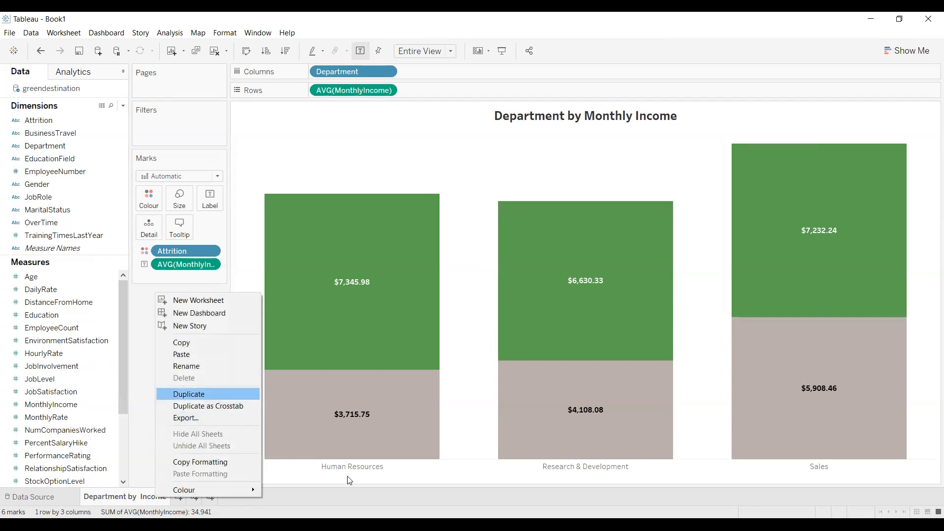
left_click(215, 397)
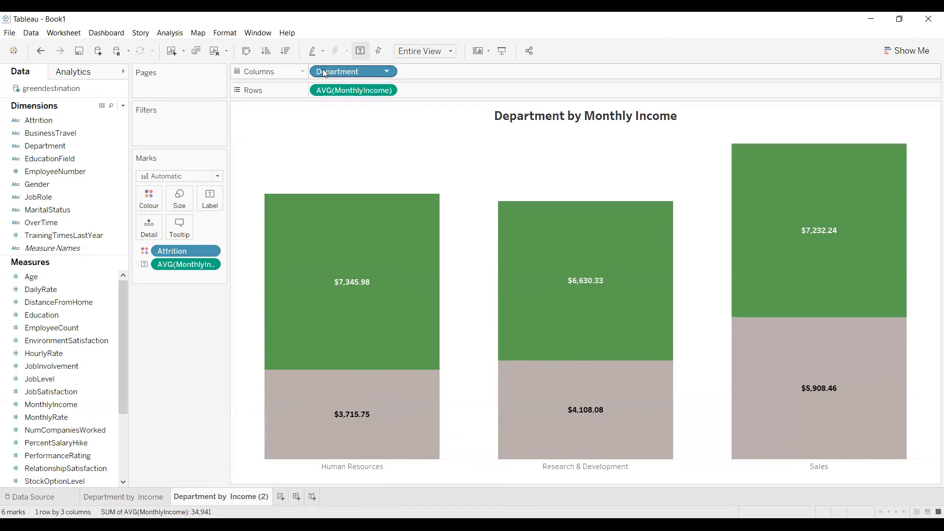
key("Delete")
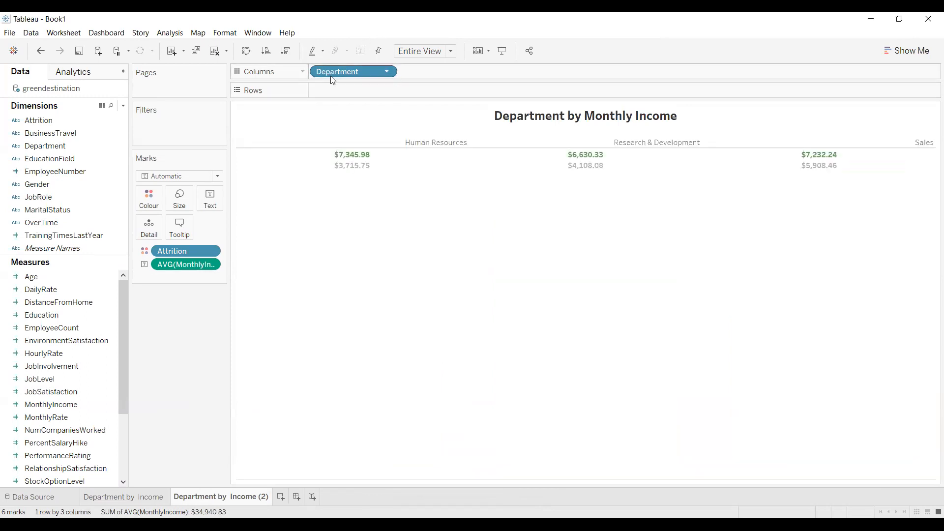
key("Delete")
left_click(173, 262)
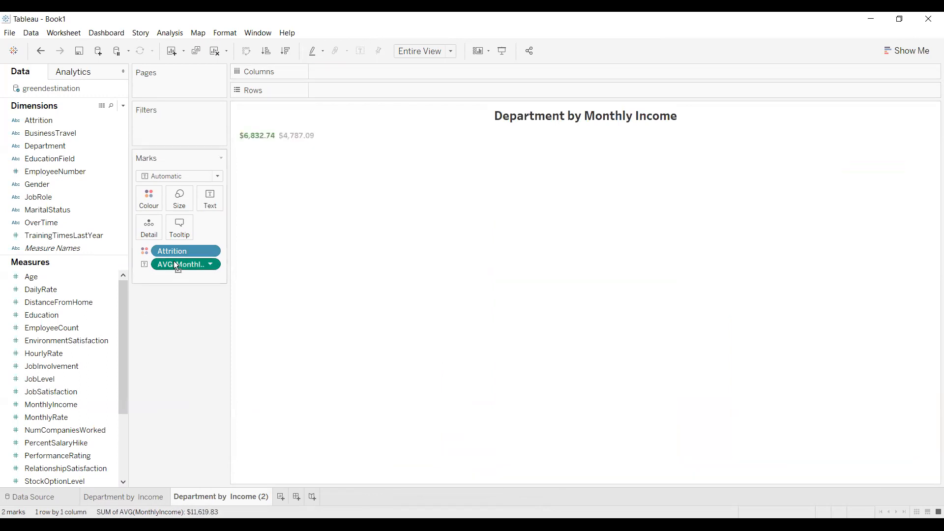
key("Delete")
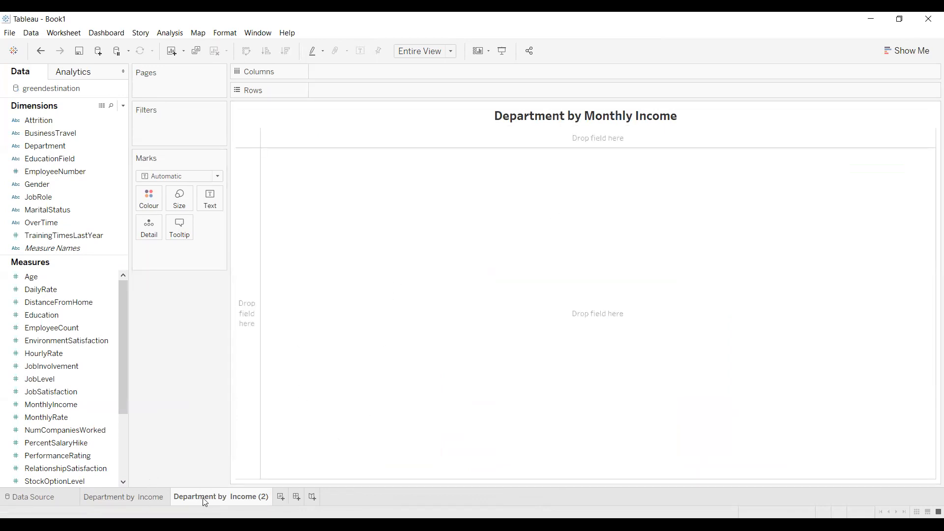
left_click(129, 496)
mouse_move(392, 294)
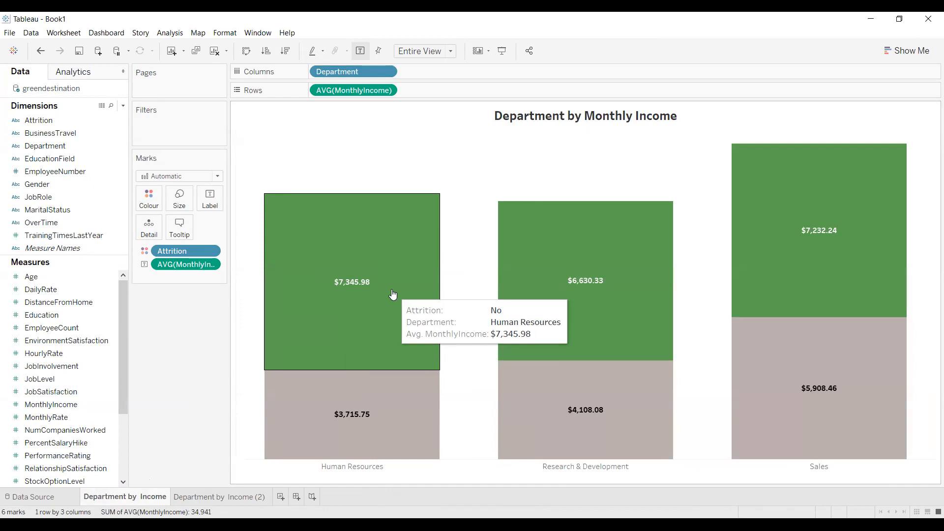
left_click(229, 497)
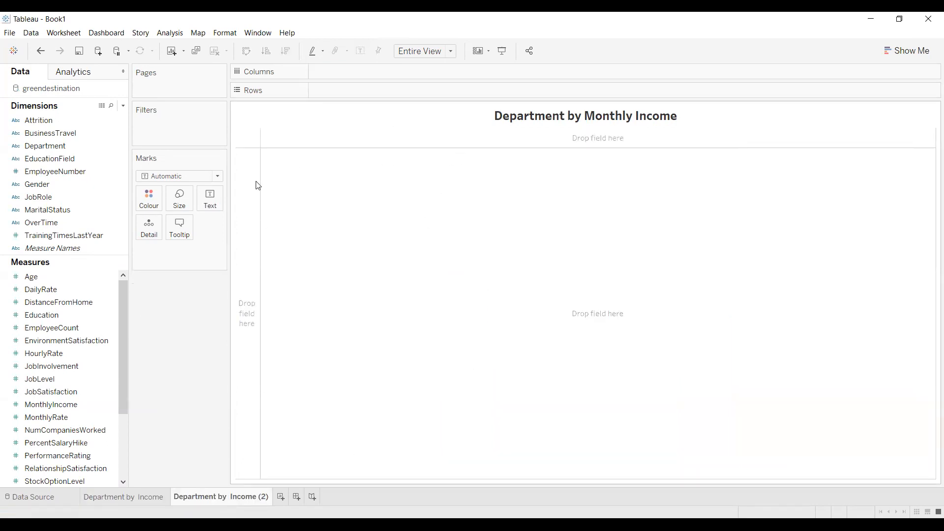
Try adding Age to the columns of the duplicated sheet and showing its sum as a text table
left_click_drag(119, 292, 104, 278)
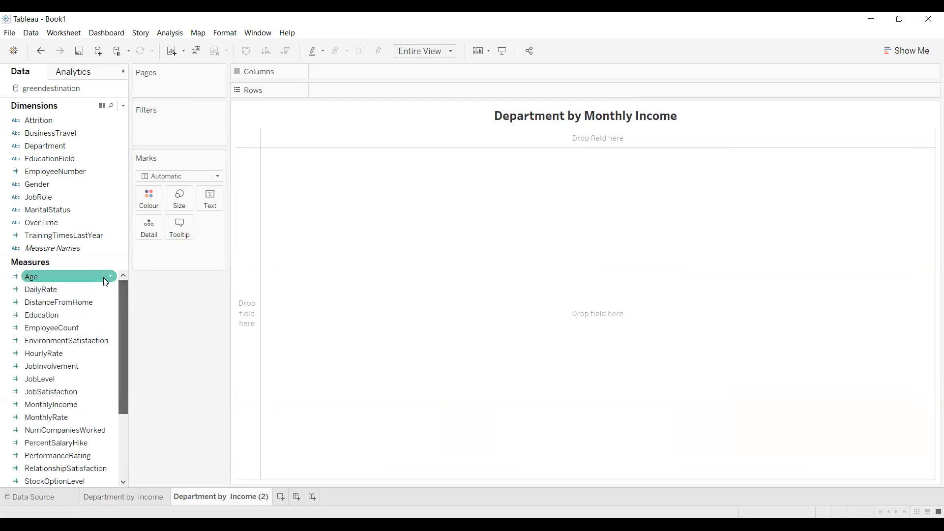
left_click(68, 277)
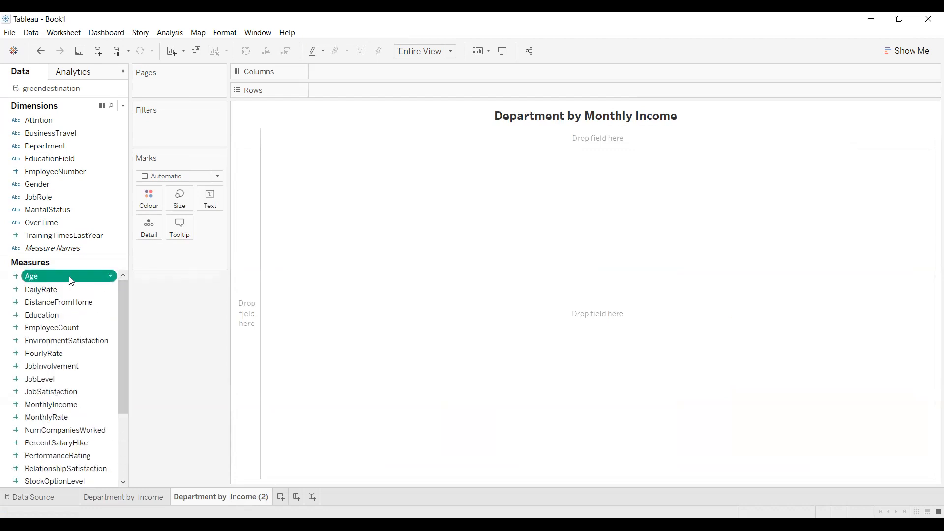
left_click_drag(317, 186, 378, 83)
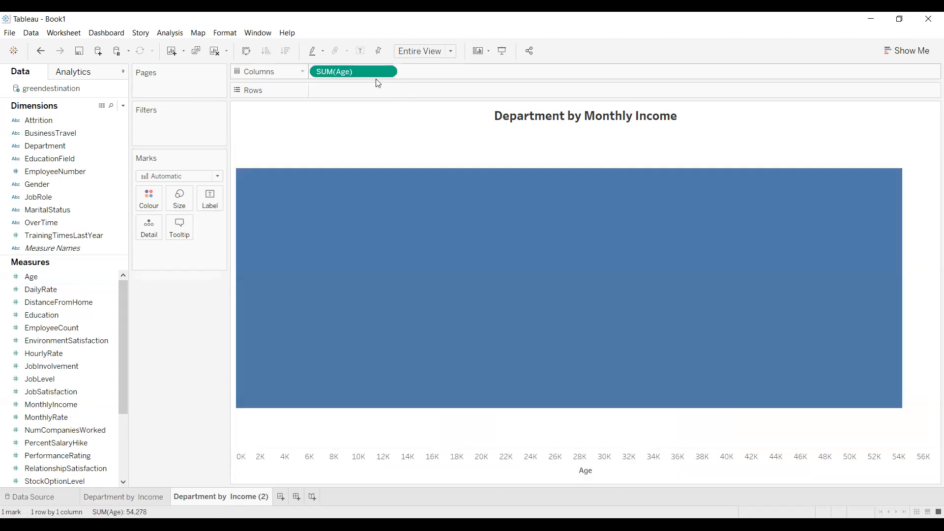
left_click(907, 50)
left_click(856, 84)
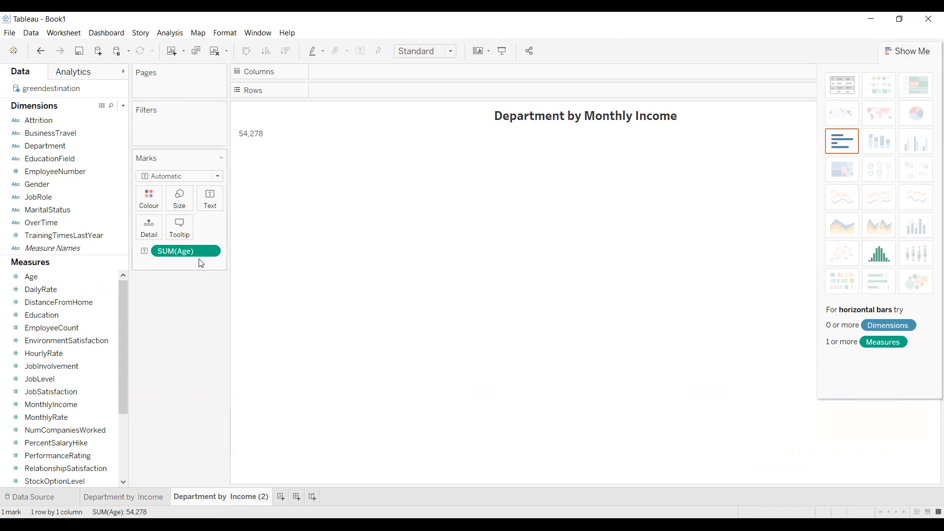
left_click(260, 136)
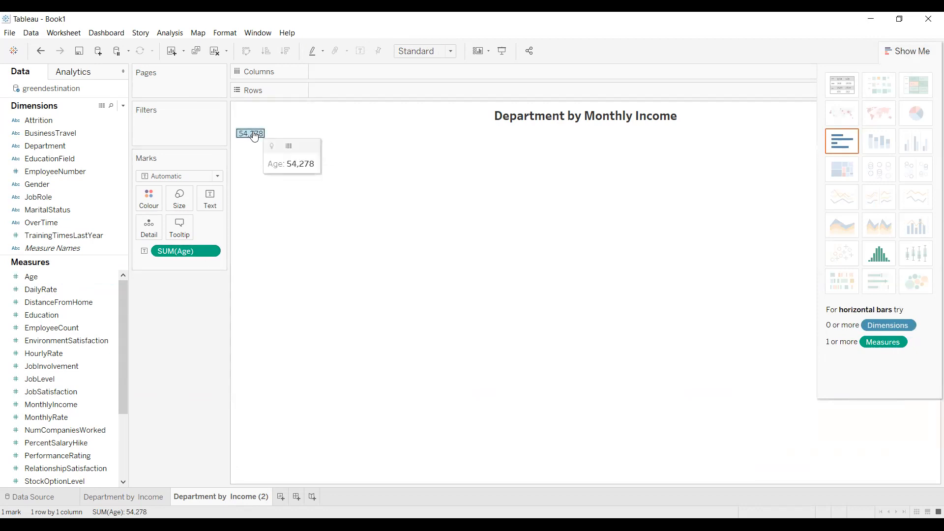
Check the Age column in the greendestination data source and return to the duplicated sheet
left_click(54, 494)
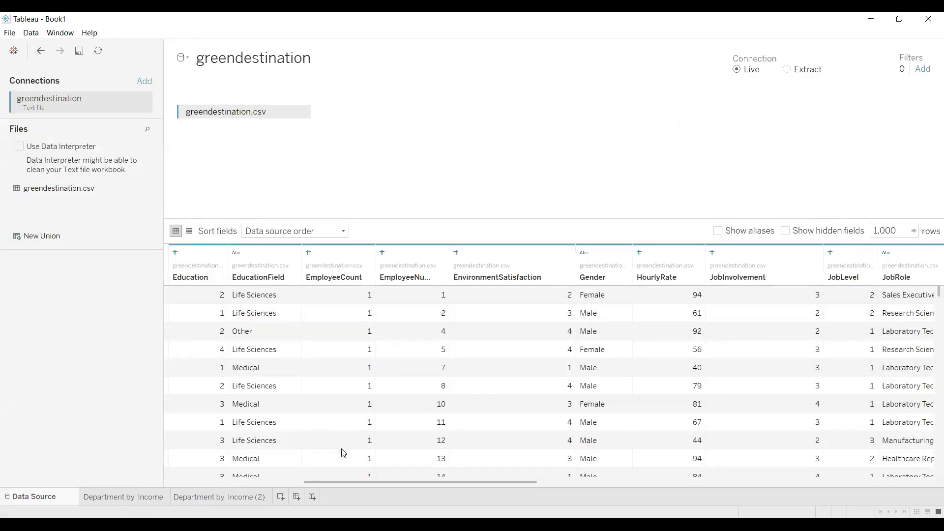
left_click_drag(340, 481, 183, 483)
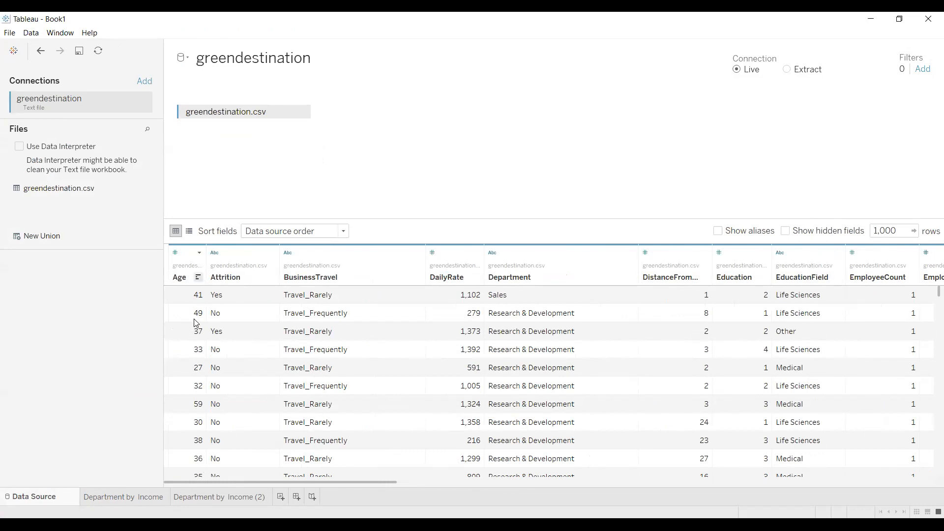
left_click(195, 501)
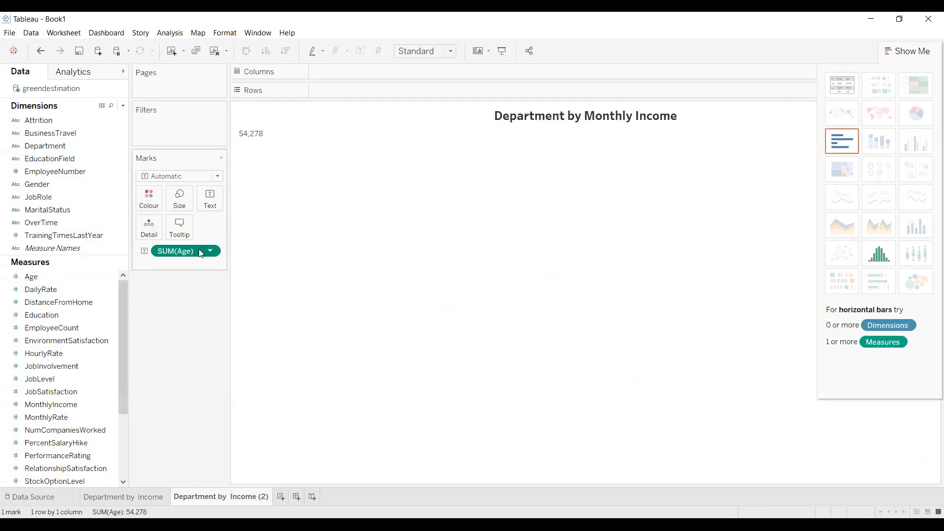
Replace the Age text table with a plot of summed Age in columns against summed Education in rows
key("Delete")
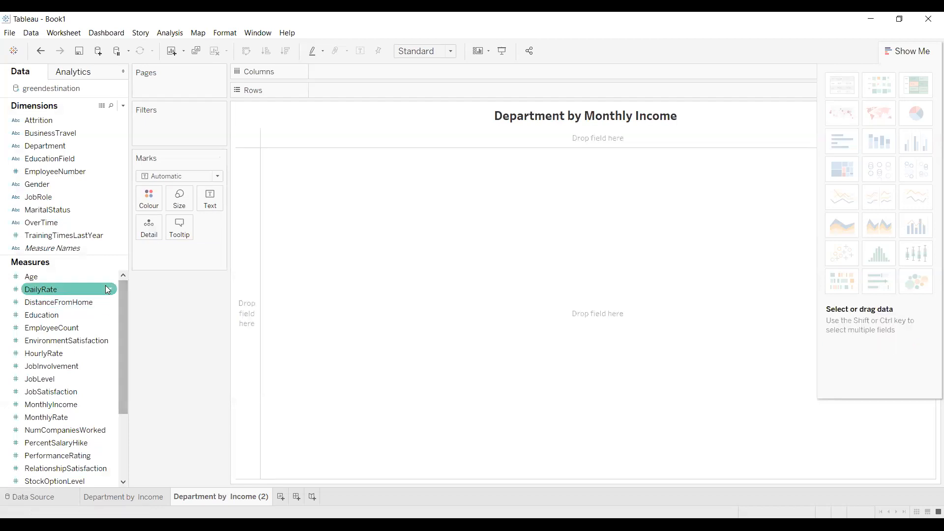
left_click(72, 275)
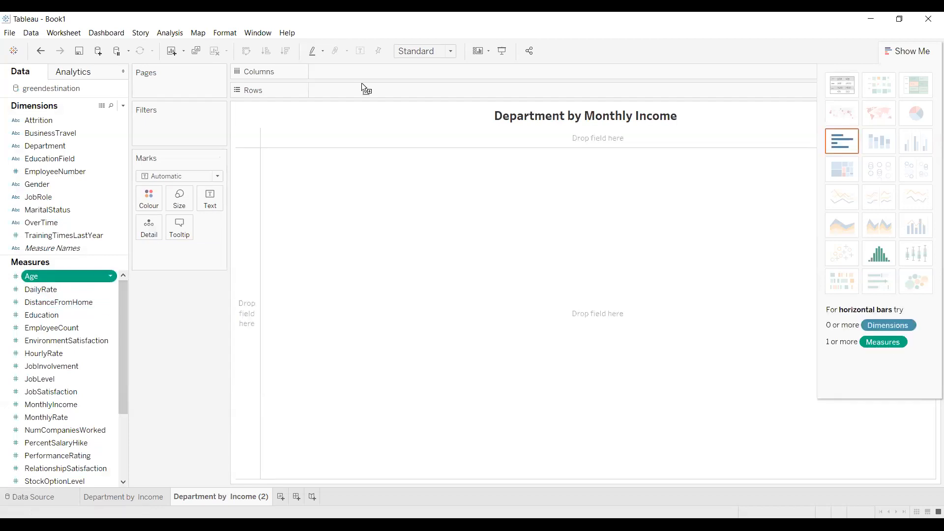
left_click_drag(71, 276, 365, 72)
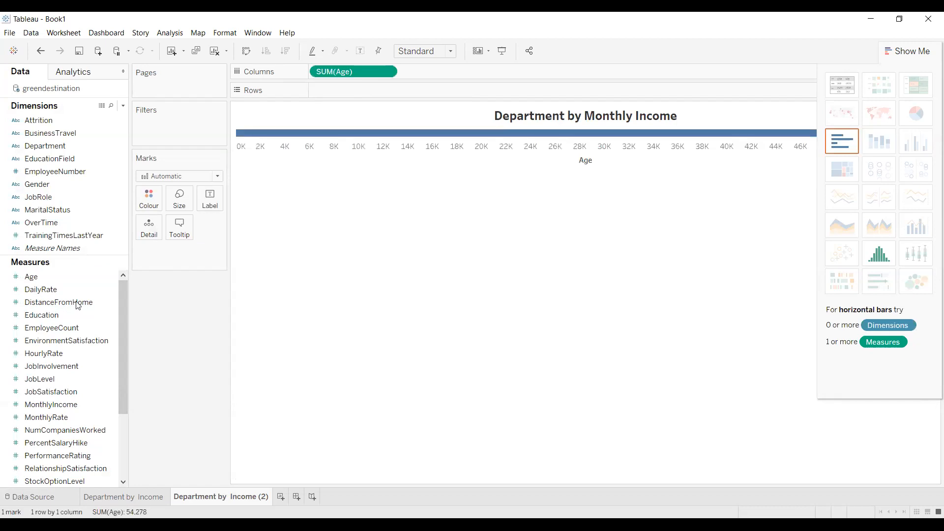
left_click(66, 314)
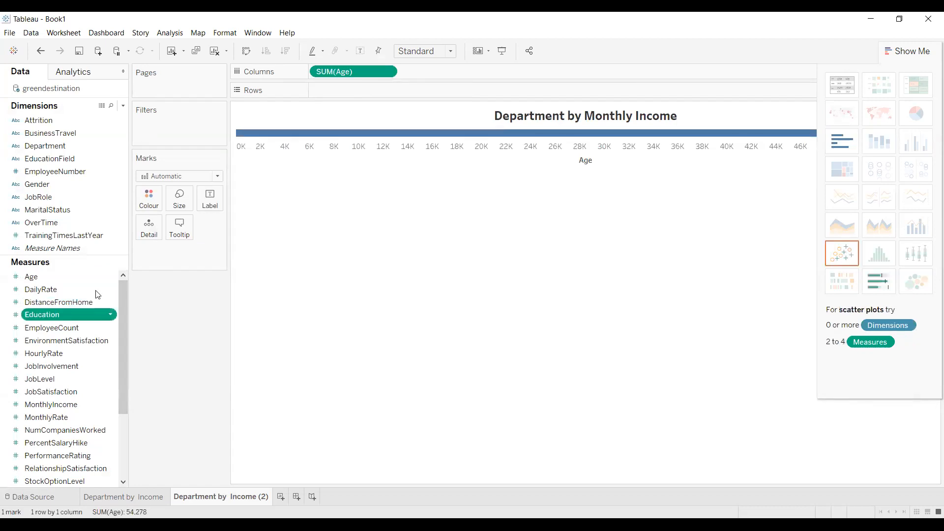
left_click_drag(96, 289, 344, 93)
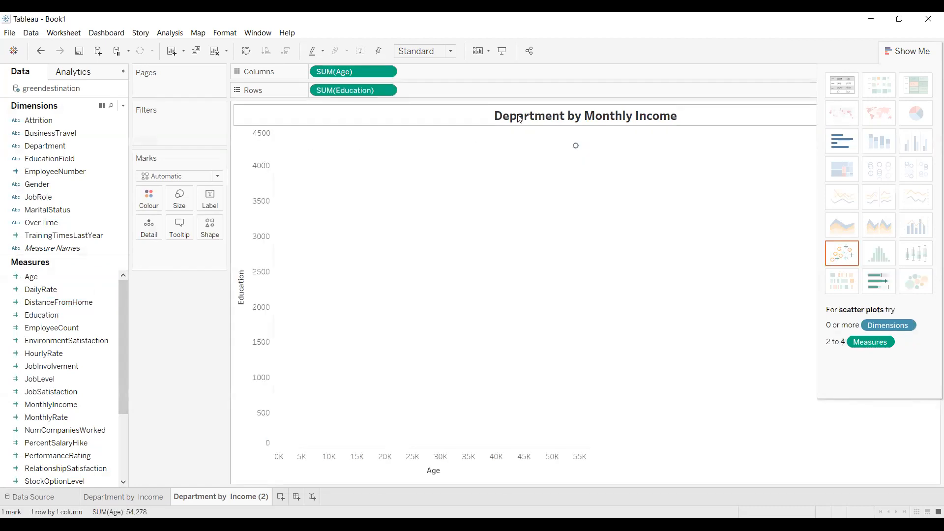
Try showing the summed Age and Education as a text table
left_click(845, 87)
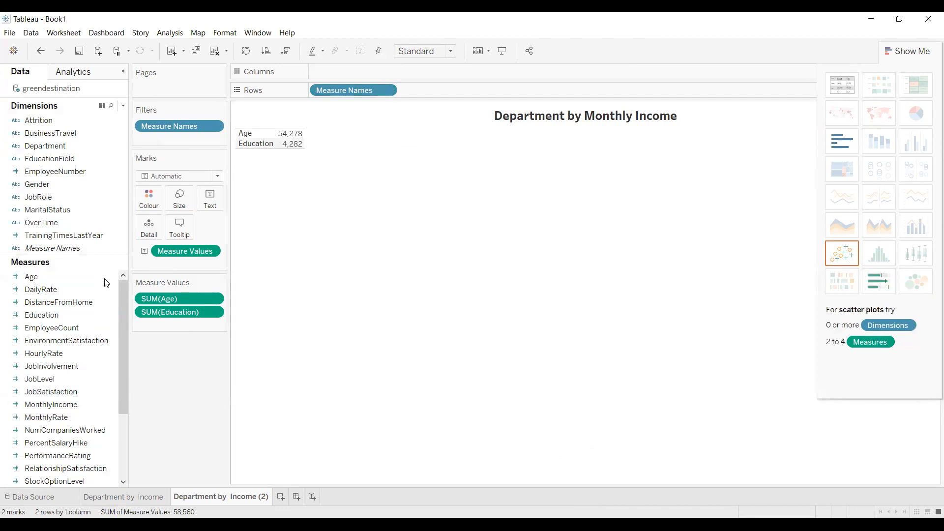
left_click(214, 299)
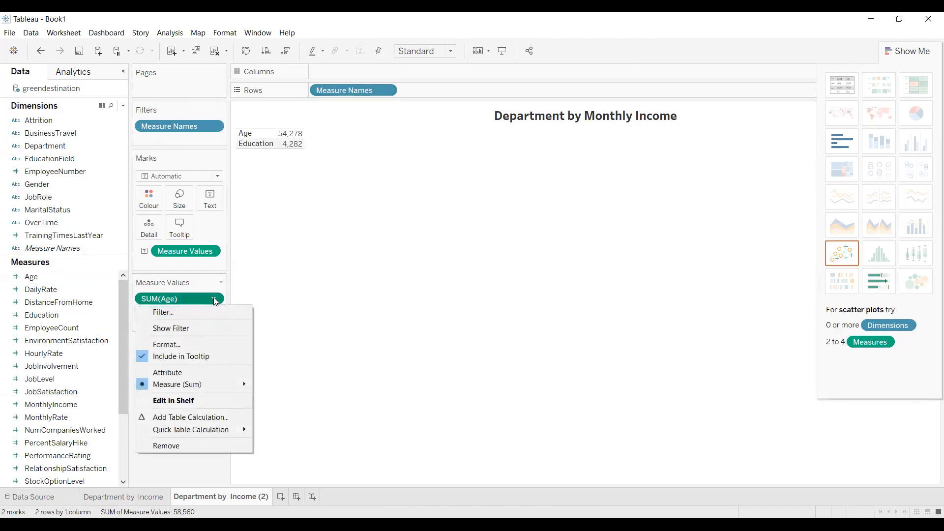
mouse_move(241, 385)
left_click(290, 150)
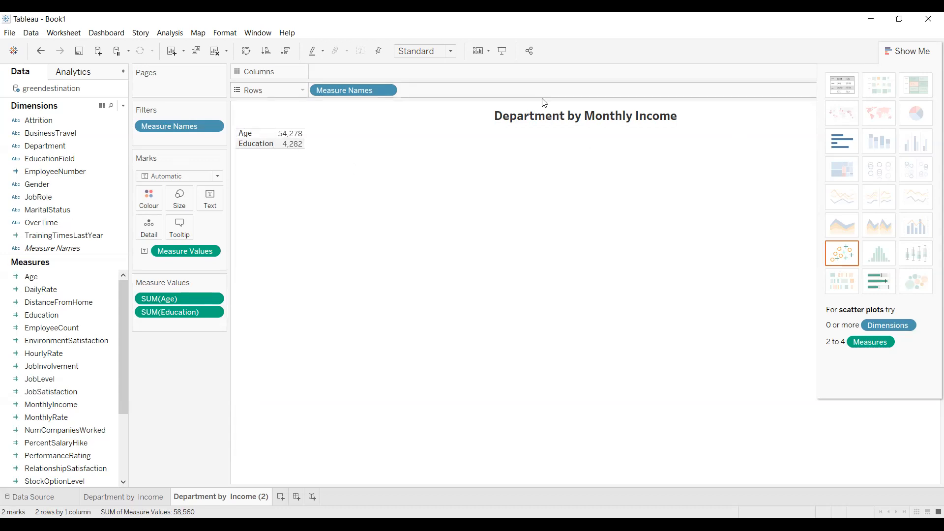
Clear the sheet by removing the Measure Names, Education and Age fields
left_click_drag(344, 84, 89, 390)
left_click_drag(173, 311, 98, 302)
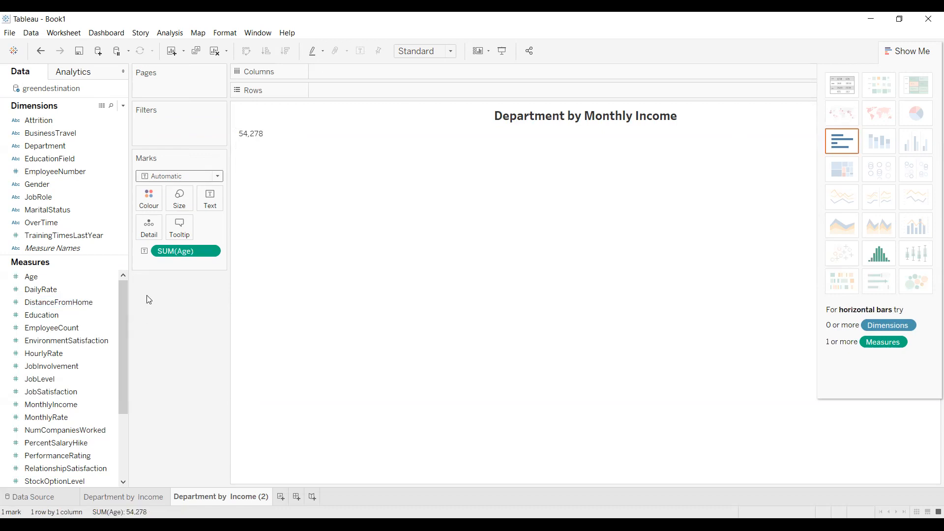
left_click_drag(207, 251, 118, 320)
Build a vertical bar chart with Department in columns and summed Age in rows
left_click(71, 146)
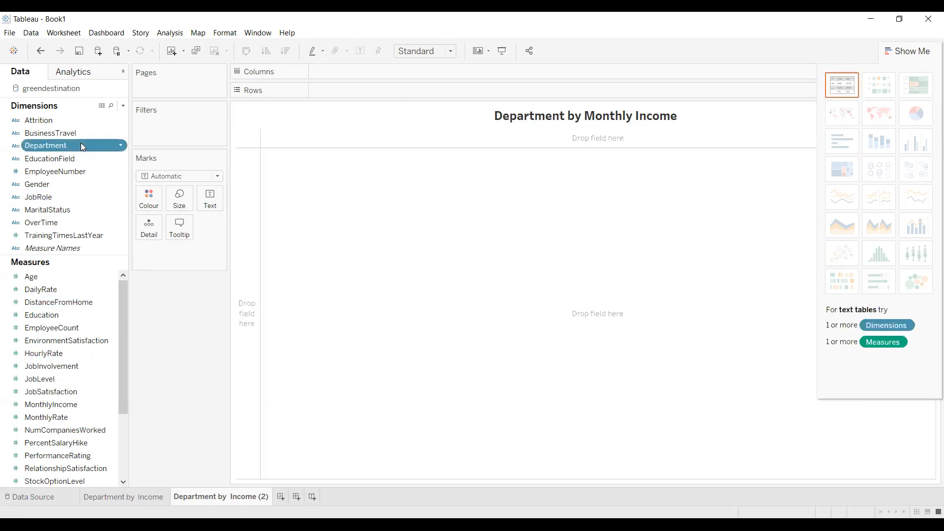
left_click_drag(362, 79, 358, 93)
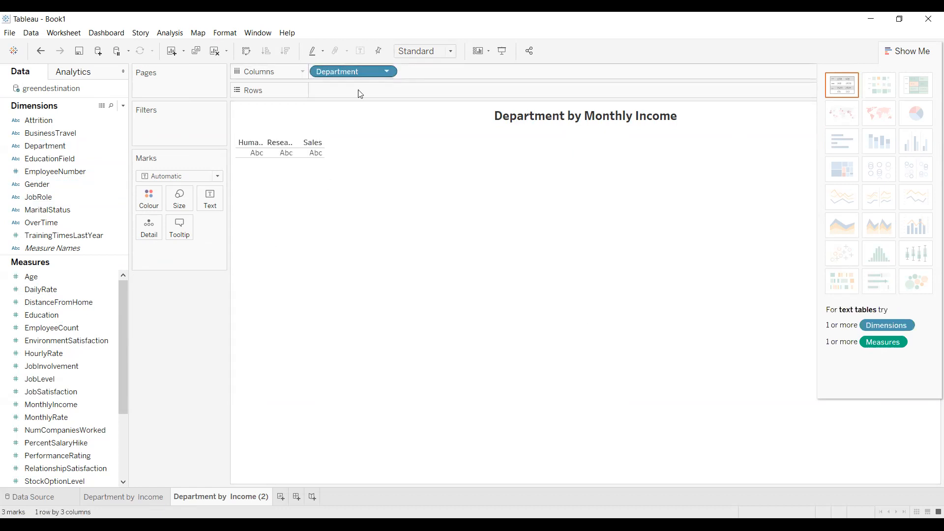
left_click(64, 276)
left_click_drag(358, 65, 354, 77)
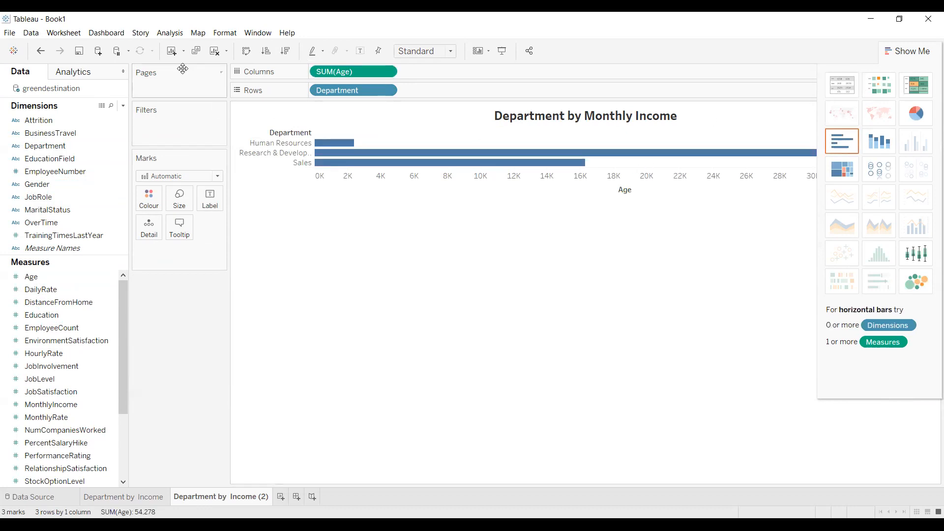
left_click(247, 52)
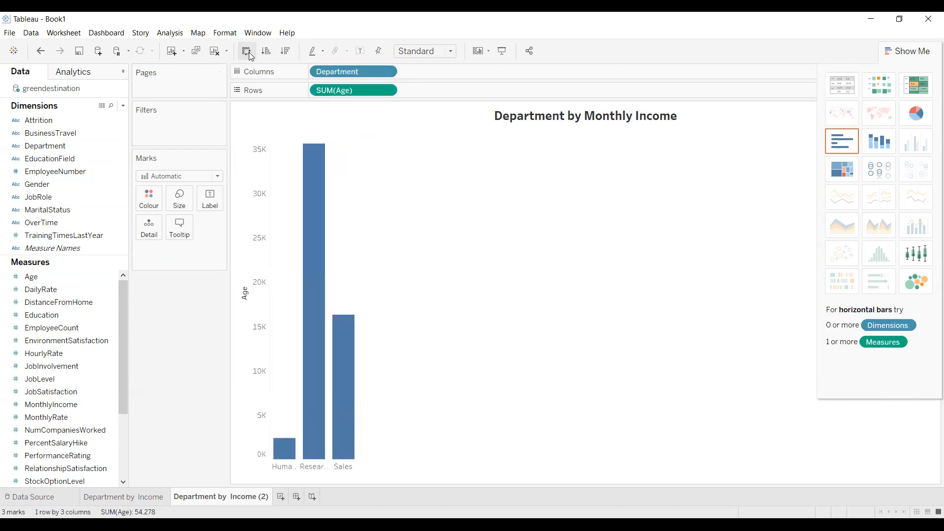
Aggregate Age in the rows as an average and label the department bars with average Age
left_click(388, 90)
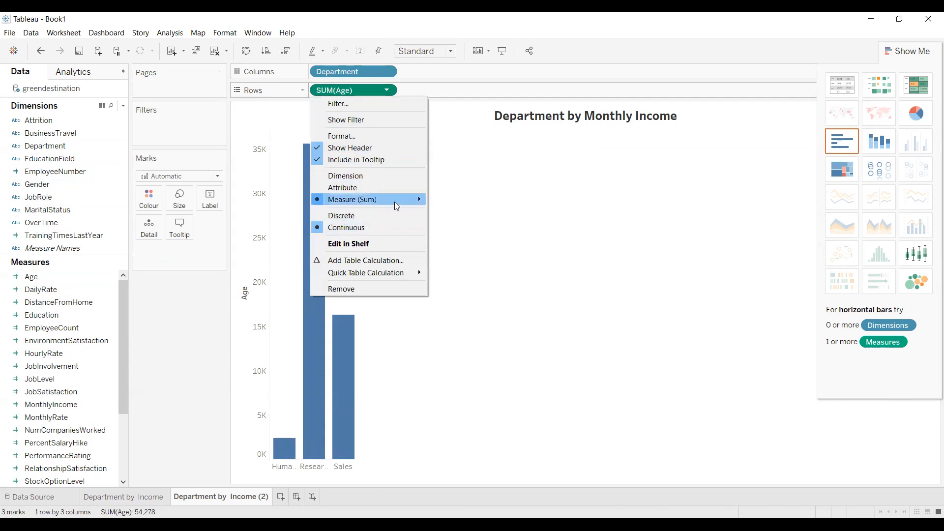
mouse_move(394, 201)
left_click(457, 213)
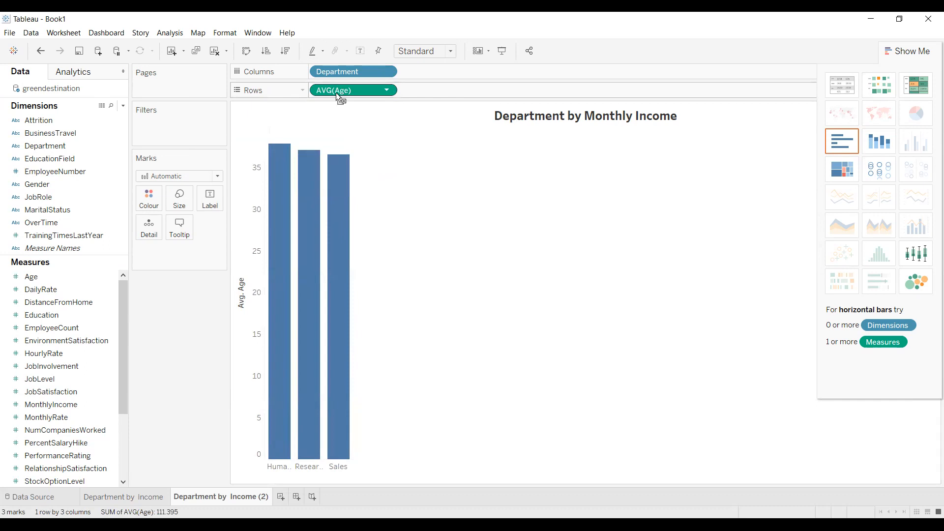
left_click_drag(220, 198, 220, 200)
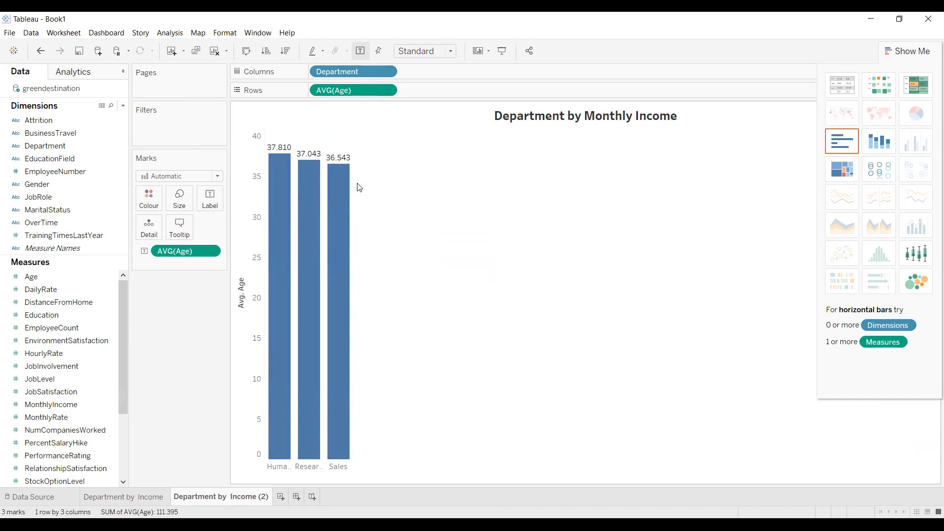
Change the Age aggregation in the rows to median and colour the bars by Attrition
left_click(387, 90)
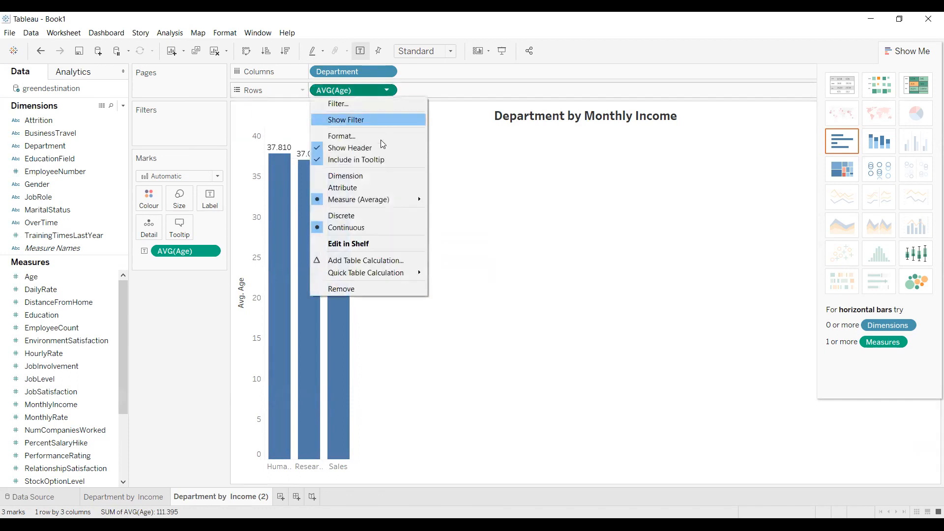
mouse_move(391, 199)
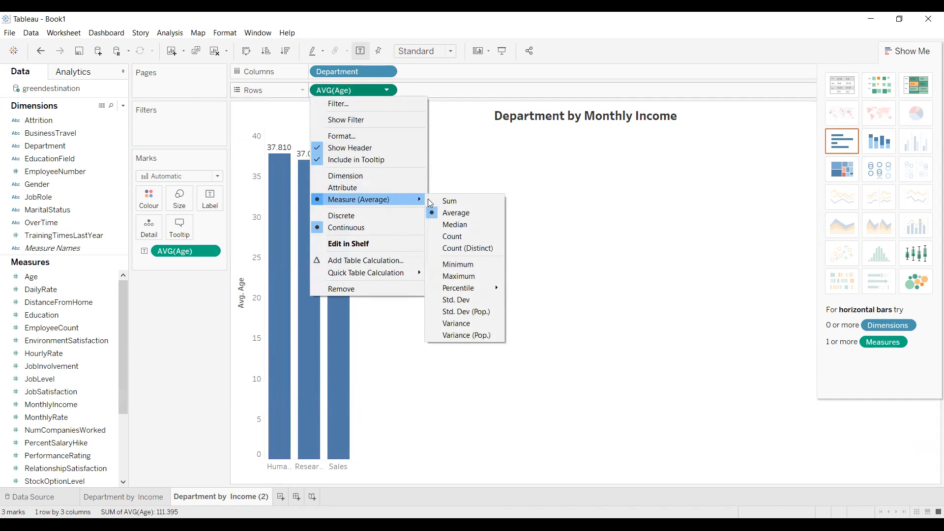
left_click(443, 233)
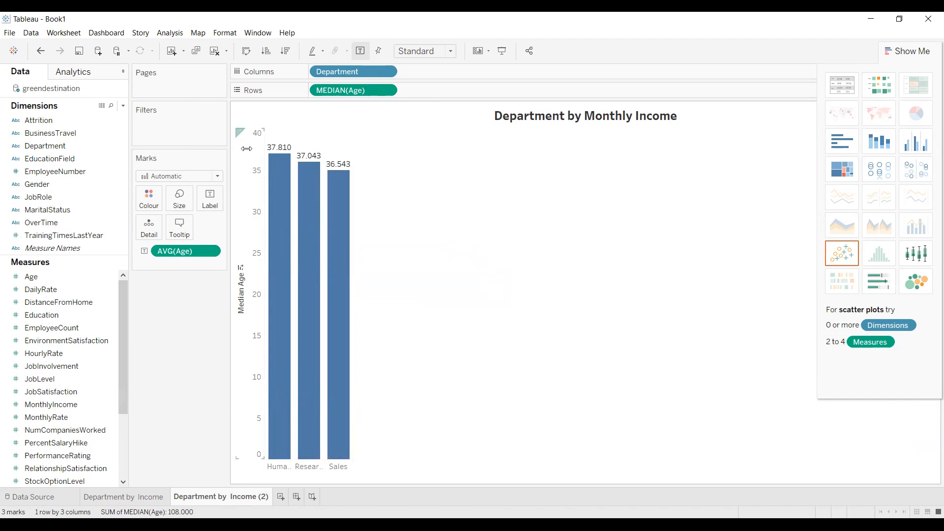
left_click_drag(49, 126, 155, 201)
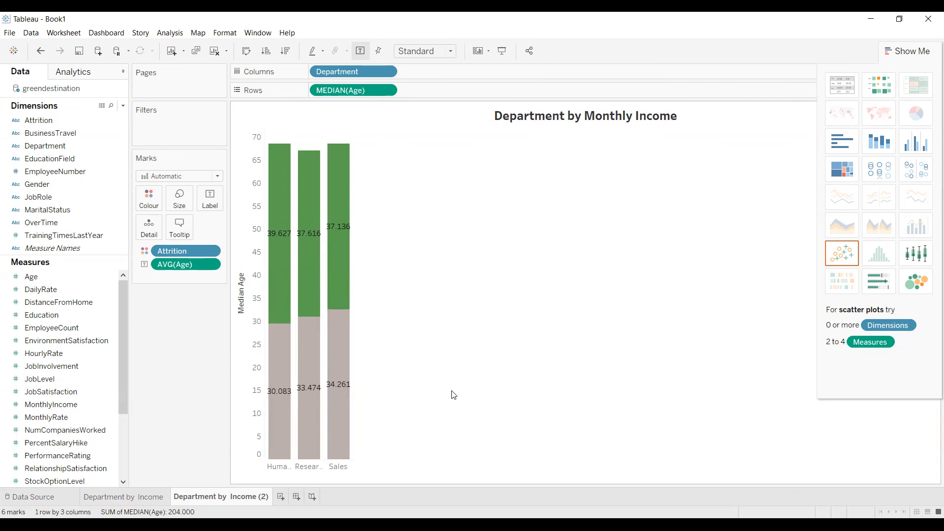
Format the average Age bar labels as a custom number with 0 decimal places
left_click(212, 265)
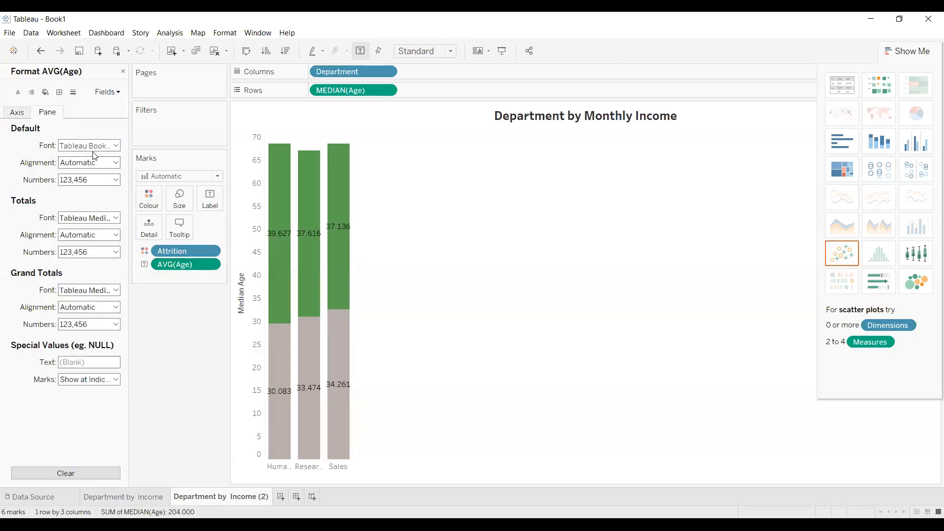
left_click(113, 179)
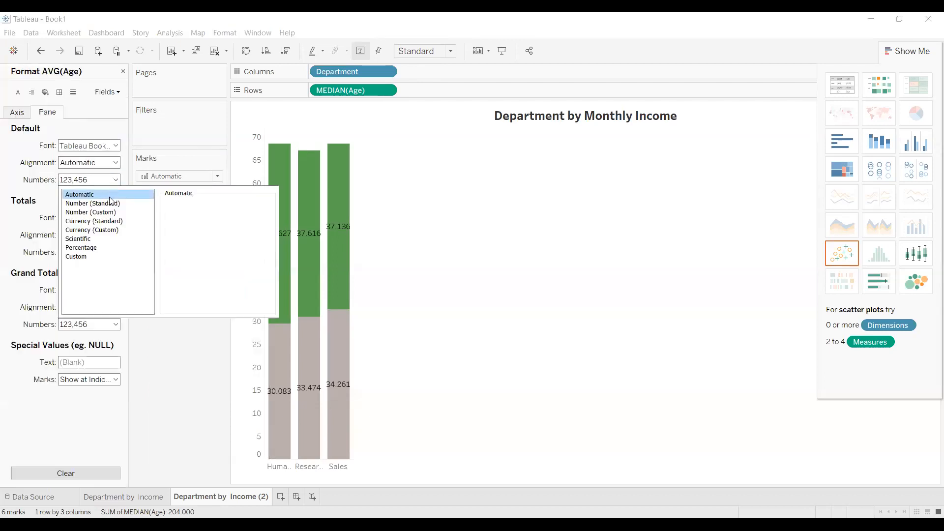
left_click(111, 202)
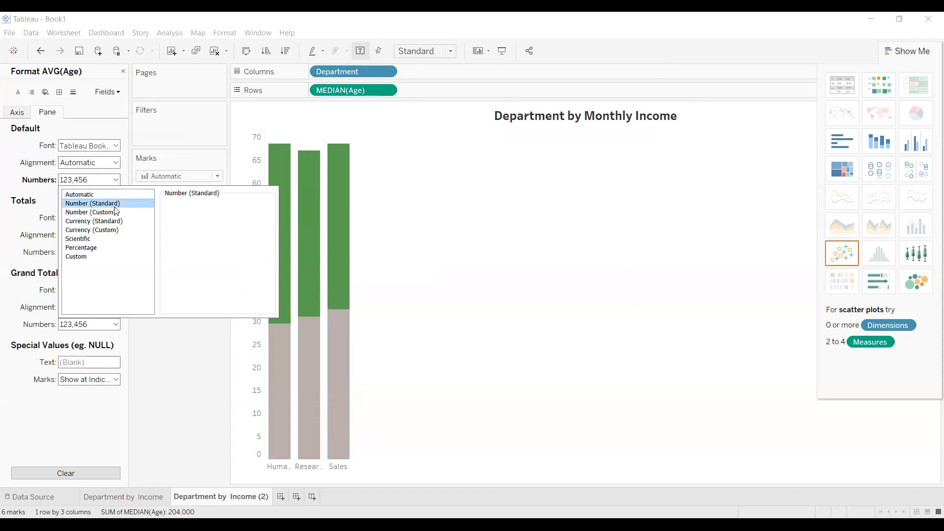
left_click(116, 212)
left_click(191, 217)
left_click(190, 217)
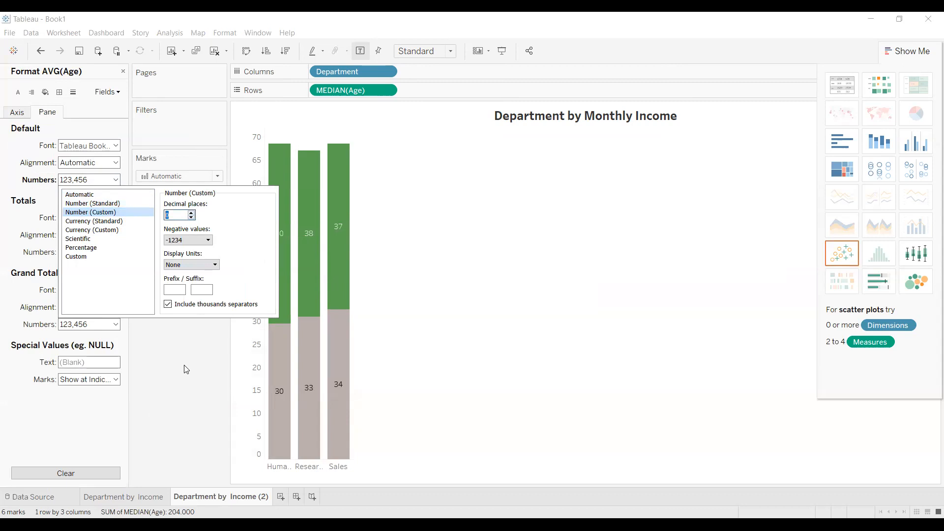
left_click(549, 352)
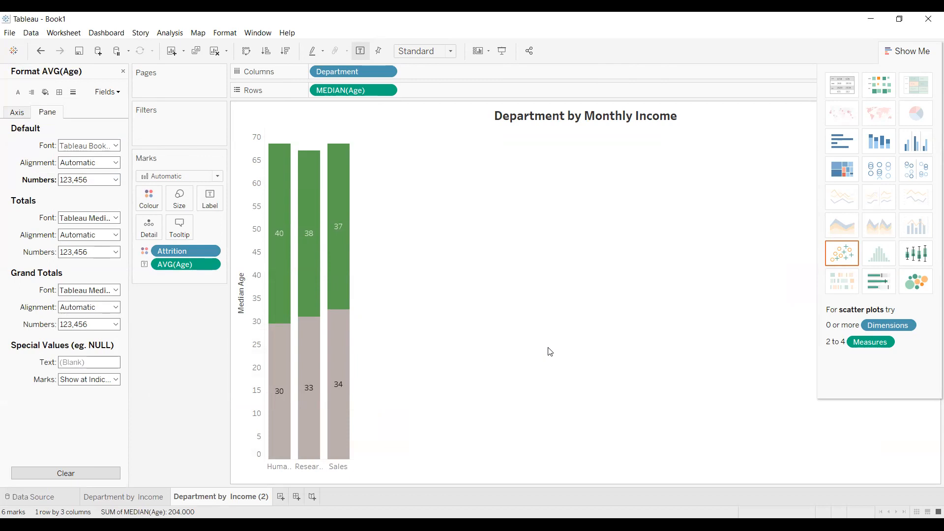
Close the chart type suggestions and the average Age format settings
left_click(909, 51)
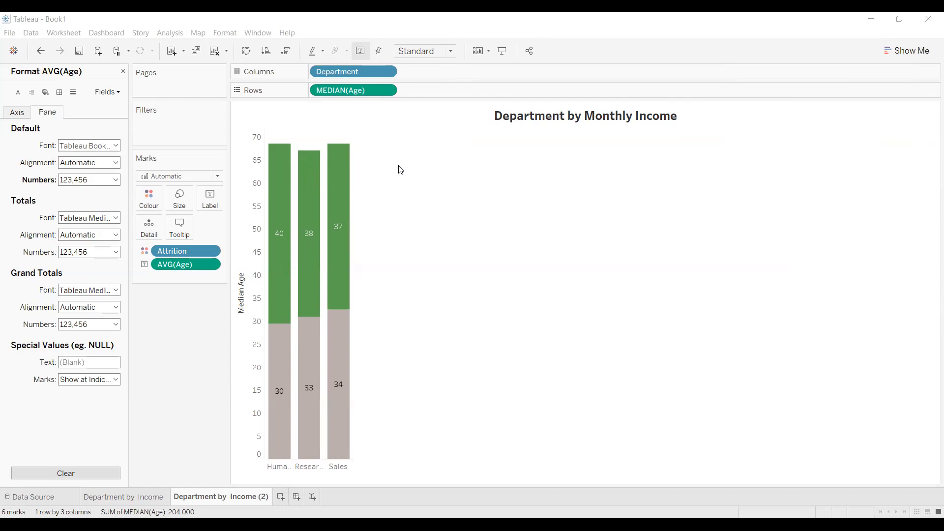
mouse_move(286, 342)
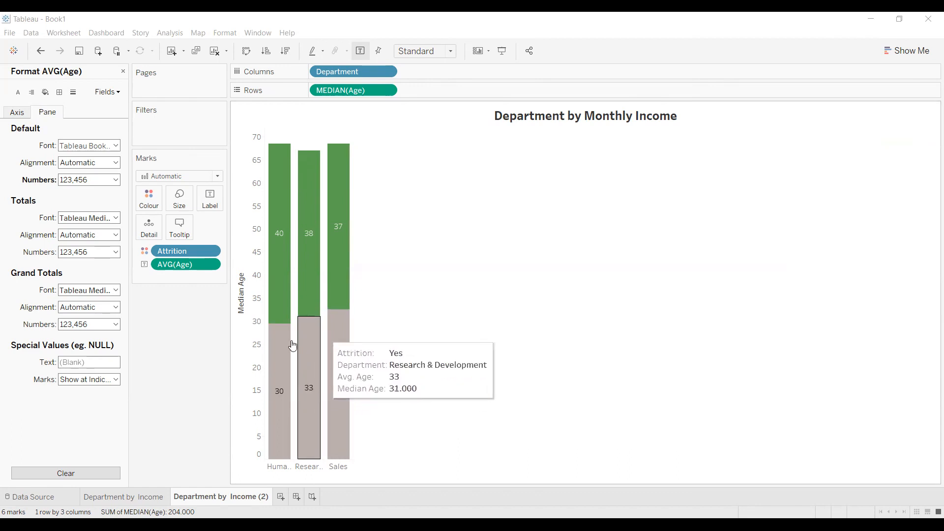
mouse_move(292, 301)
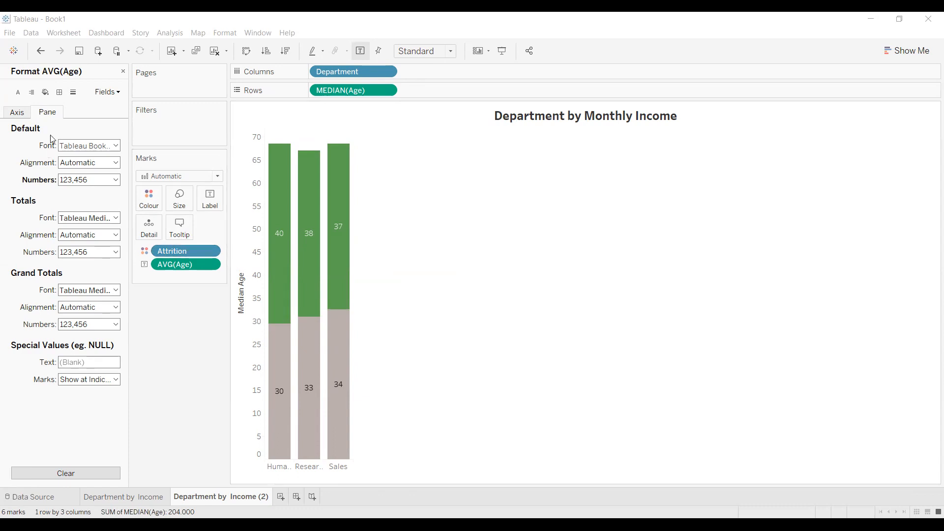
left_click(123, 72)
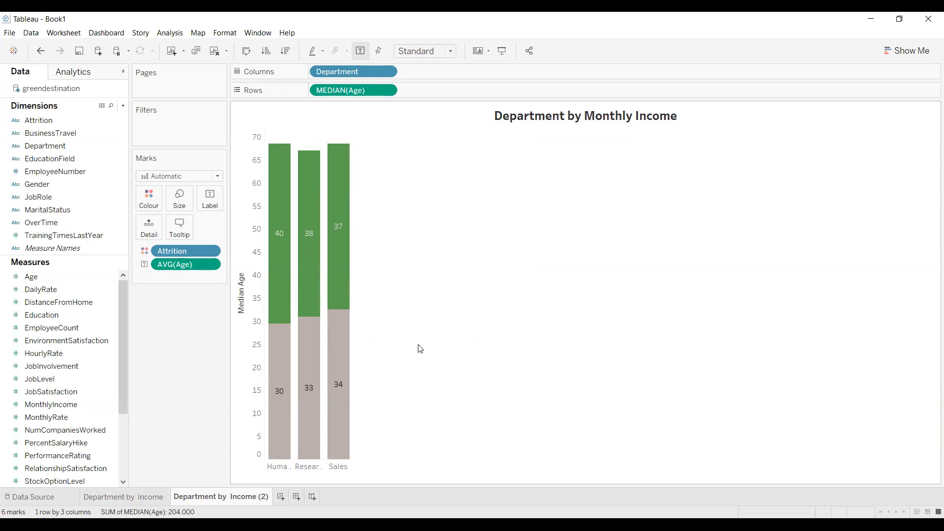
Rename the duplicated sheet as Department by Age
double_click(239, 501)
left_click(243, 498)
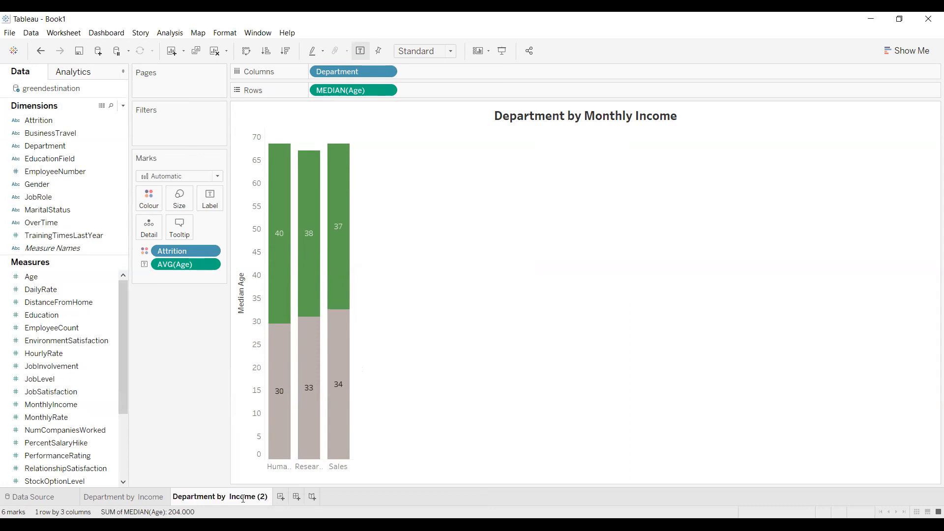
left_click_drag(229, 498, 281, 499)
type("Age")
key("Return")
Change the chart title to "Department by Age"
left_click(627, 117)
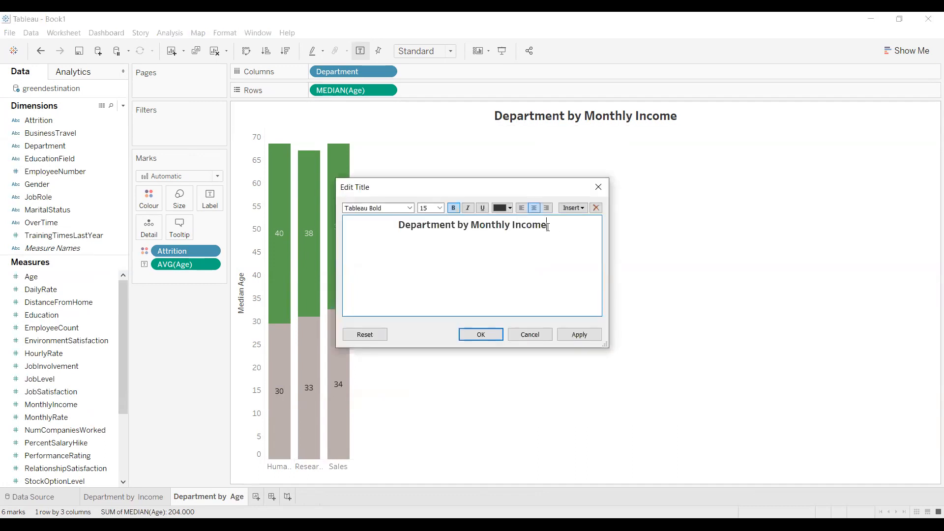
left_click_drag(546, 224, 473, 226)
type("Age")
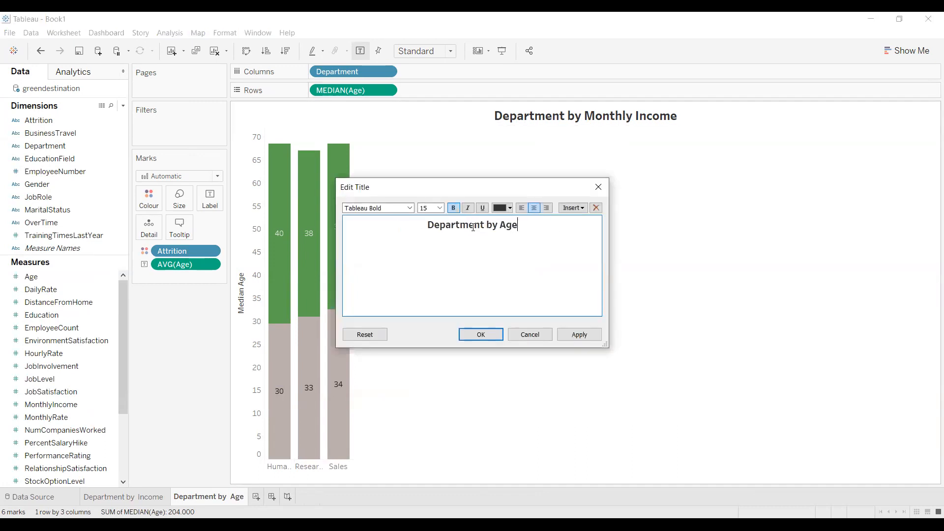
left_click(578, 334)
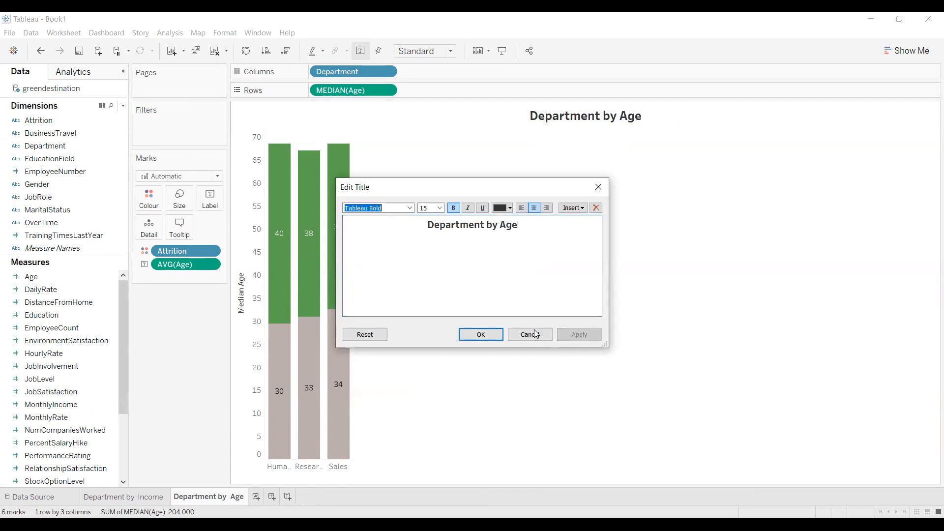
left_click(476, 335)
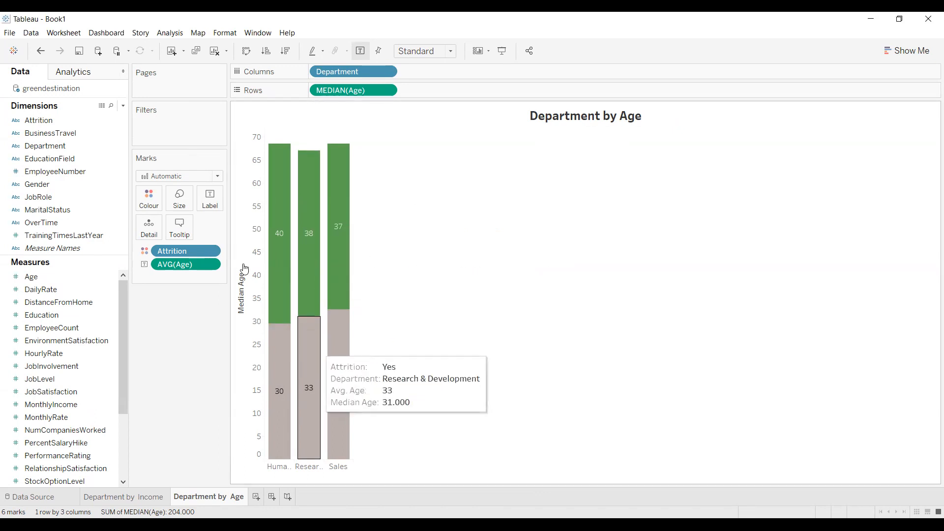
Add a new blank worksheet and view the Department by Income chart
left_click(255, 497)
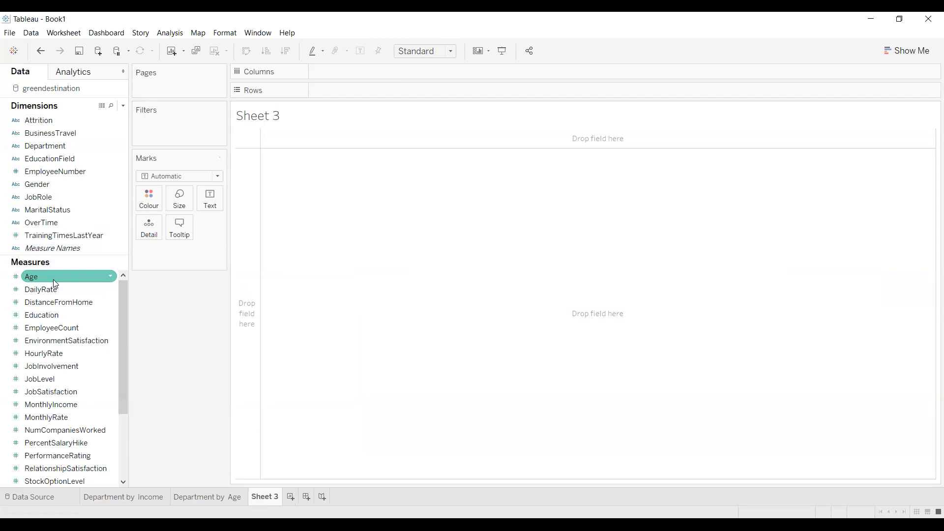
left_click(100, 500)
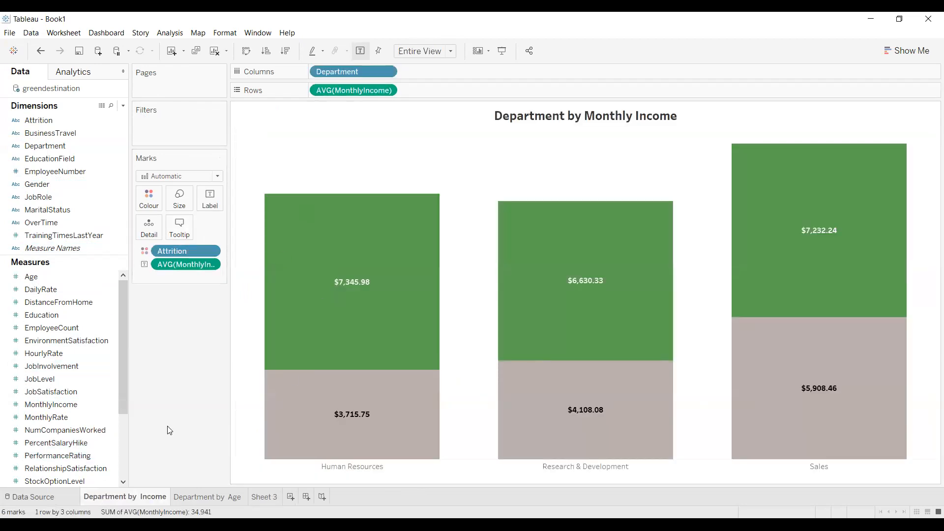
Sort the Age column in the greendestination data source to check its range, and restore the original row order
left_click(50, 500)
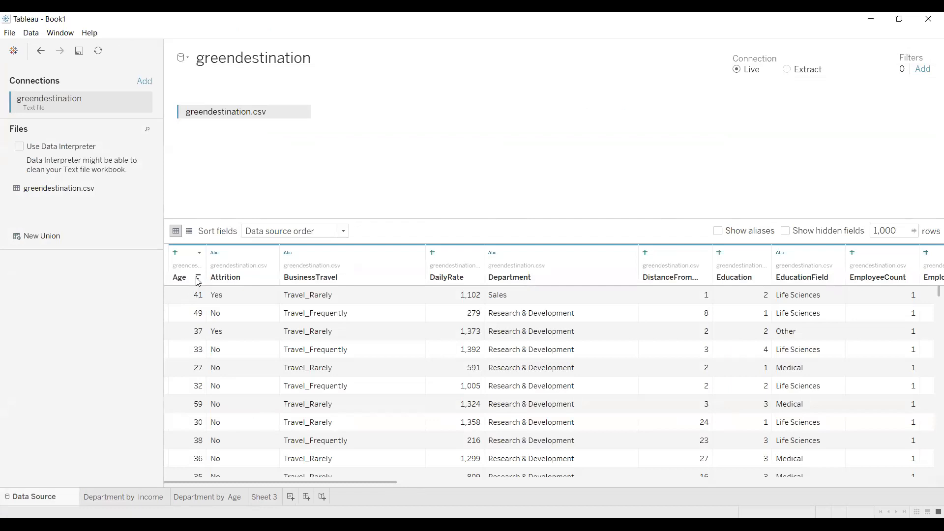
left_click(198, 278)
left_click(198, 278)
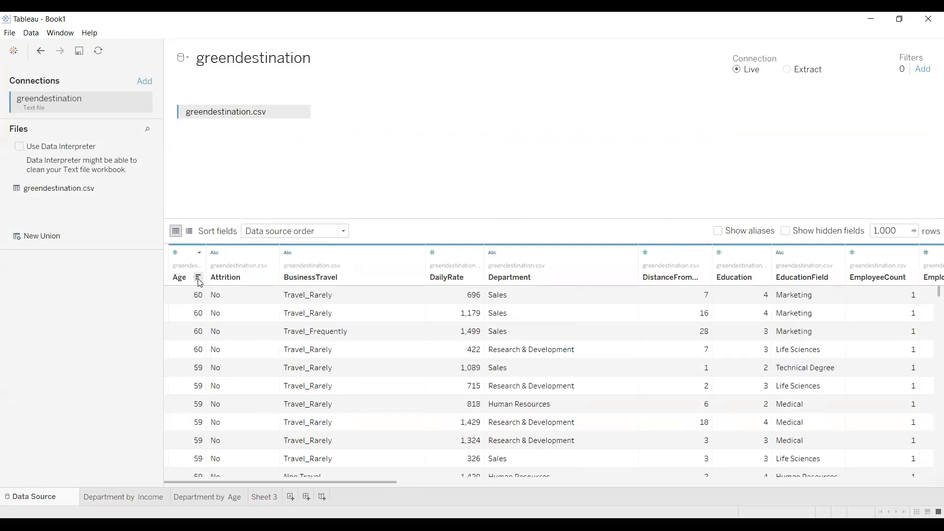
left_click(199, 277)
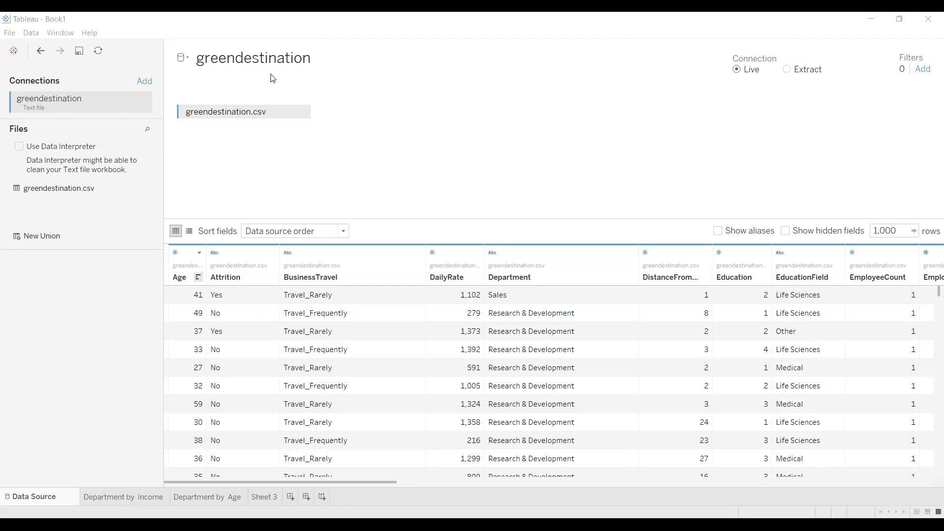
left_click_drag(425, 143, 427, 164)
mouse_move(446, 125)
left_mouse_down()
mouse_move(448, 148)
mouse_move(484, 138)
mouse_move(515, 157)
mouse_move(452, 175)
mouse_move(490, 176)
left_mouse_up()
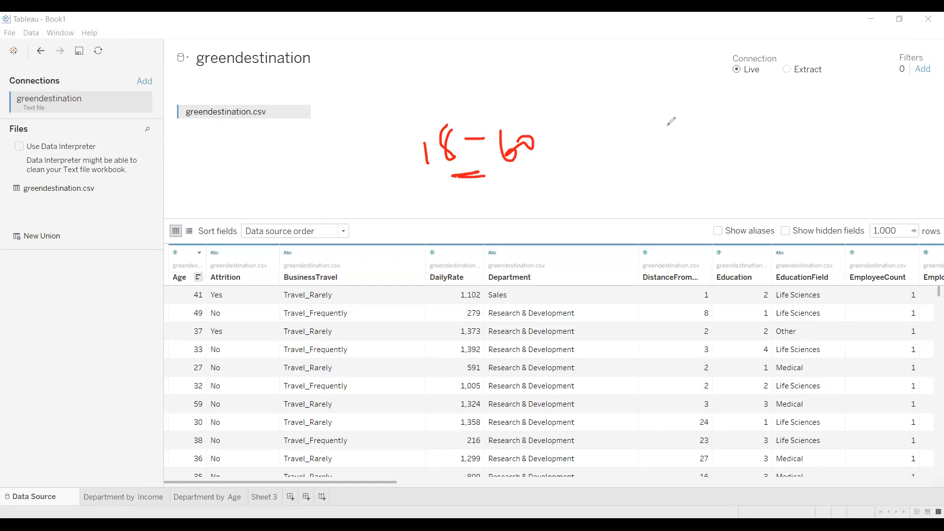
left_click_drag(659, 118, 662, 142)
left_click(680, 110)
mouse_move(683, 105)
left_mouse_down()
mouse_move(673, 118)
mouse_move(722, 104)
left_mouse_up()
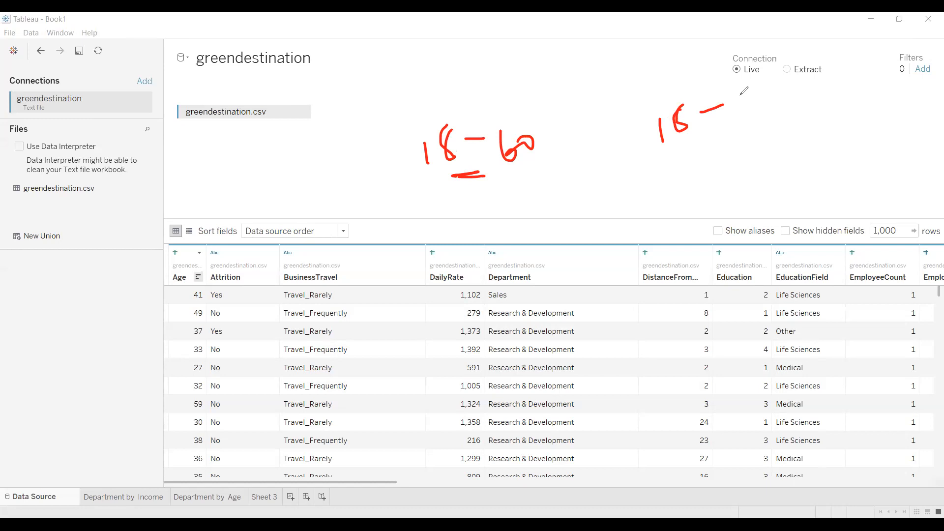
mouse_move(733, 98)
left_mouse_down()
mouse_move(766, 95)
mouse_move(755, 104)
left_mouse_up()
left_click_drag(756, 77, 763, 74)
mouse_move(671, 160)
left_mouse_down()
mouse_move(685, 173)
mouse_move(748, 139)
mouse_move(747, 155)
left_mouse_up()
mouse_move(757, 121)
left_mouse_down()
mouse_move(764, 144)
mouse_move(771, 100)
left_mouse_up()
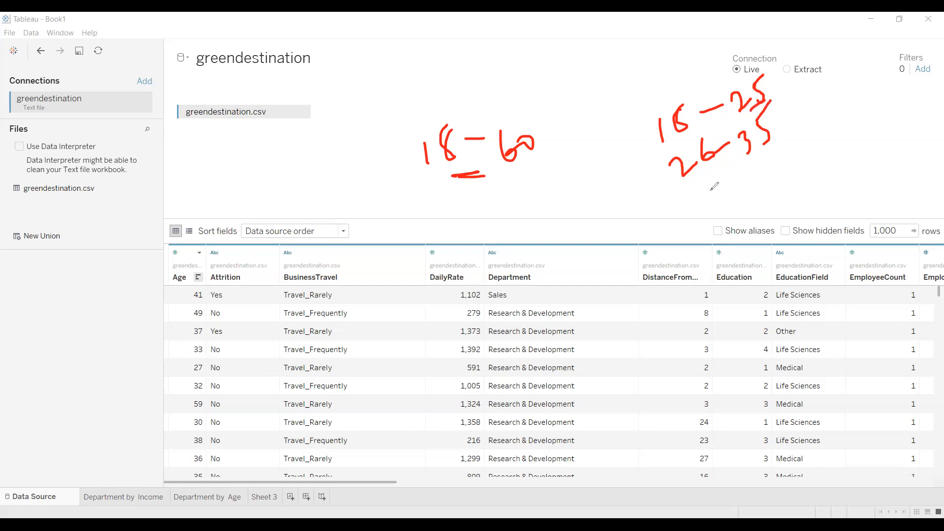
mouse_move(703, 193)
left_mouse_down()
mouse_move(721, 196)
mouse_move(705, 211)
left_mouse_up()
mouse_move(729, 177)
left_mouse_down()
mouse_move(733, 211)
mouse_move(753, 184)
mouse_move(787, 172)
mouse_move(791, 149)
left_mouse_up()
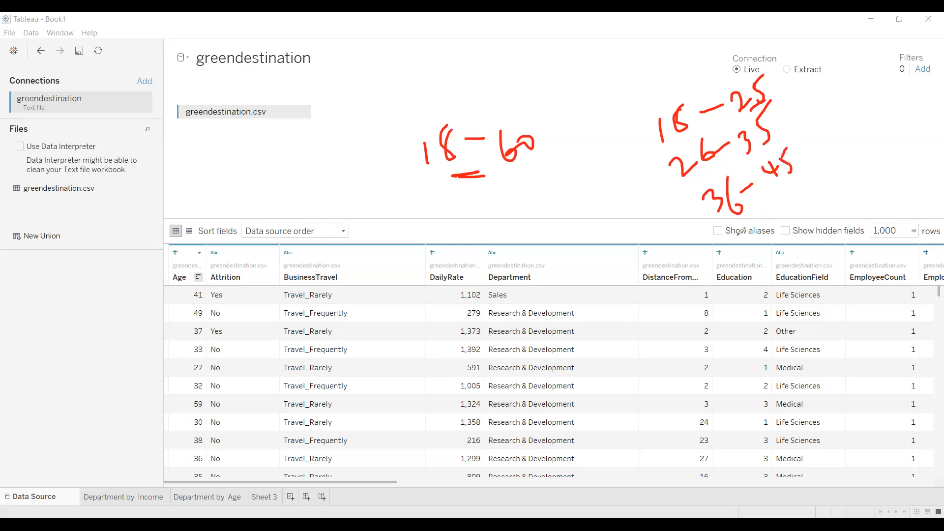
mouse_move(743, 217)
left_mouse_down()
mouse_move(756, 236)
mouse_move(749, 243)
left_mouse_up()
mouse_move(753, 210)
left_mouse_down()
mouse_move(757, 227)
mouse_move(770, 225)
mouse_move(765, 217)
left_mouse_up()
mouse_move(808, 185)
left_mouse_down()
mouse_move(799, 195)
mouse_move(807, 213)
mouse_move(822, 201)
left_mouse_up()
left_click_drag(822, 161, 804, 180)
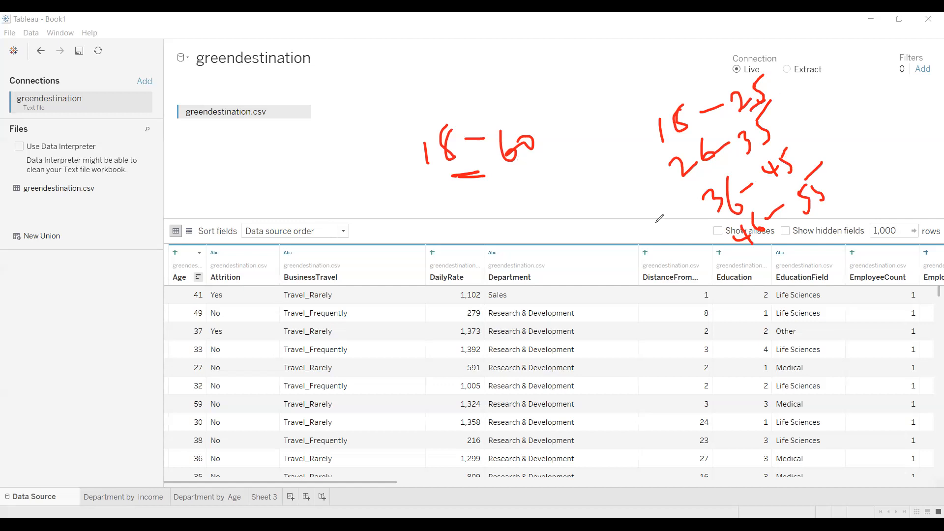
mouse_move(775, 257)
left_mouse_down()
mouse_move(756, 275)
mouse_move(765, 299)
left_mouse_up()
mouse_move(795, 259)
left_mouse_down()
mouse_move(788, 276)
mouse_move(817, 249)
left_mouse_up()
mouse_move(836, 218)
left_mouse_down()
mouse_move(829, 242)
mouse_move(839, 251)
mouse_move(843, 235)
left_mouse_up()
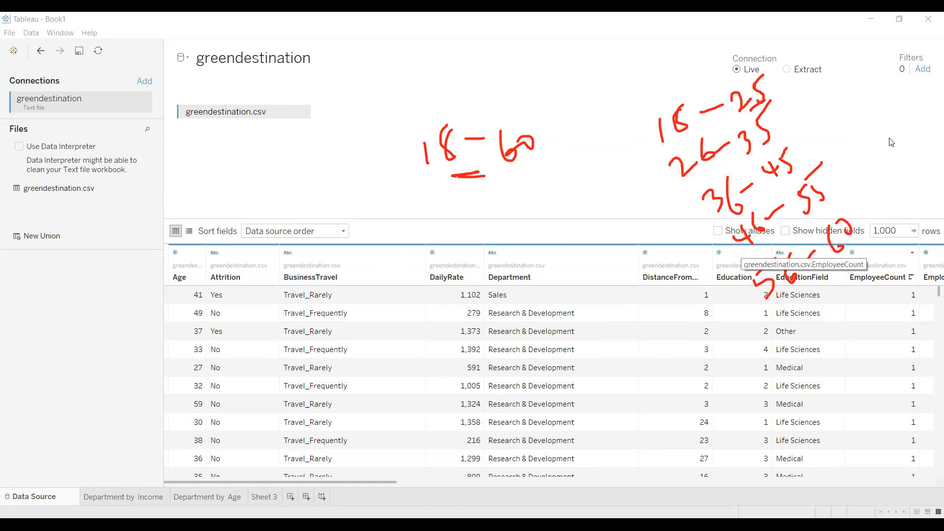
Open the blank Sheet 3 and select the Age measure
left_click(199, 498)
left_click(257, 497)
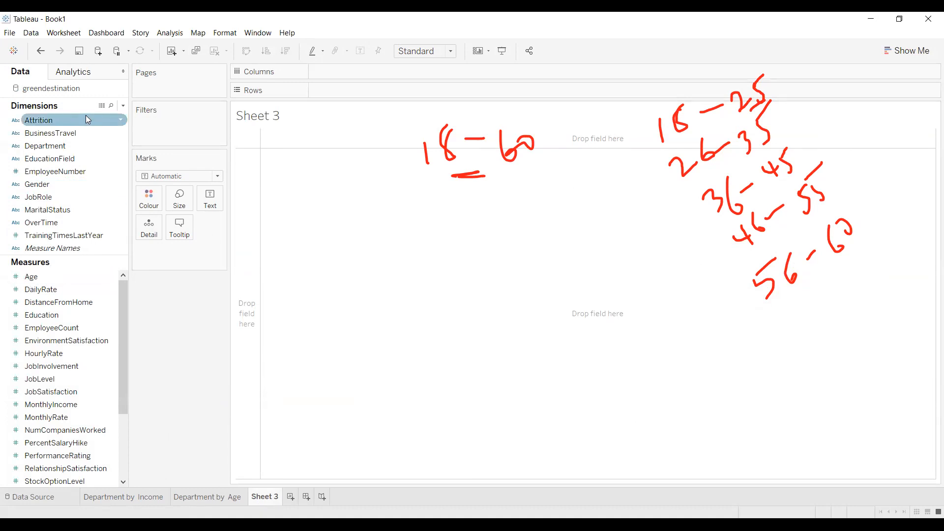
left_click(35, 276)
mouse_move(43, 281)
left_mouse_down()
mouse_move(62, 144)
mouse_move(35, 277)
left_mouse_up()
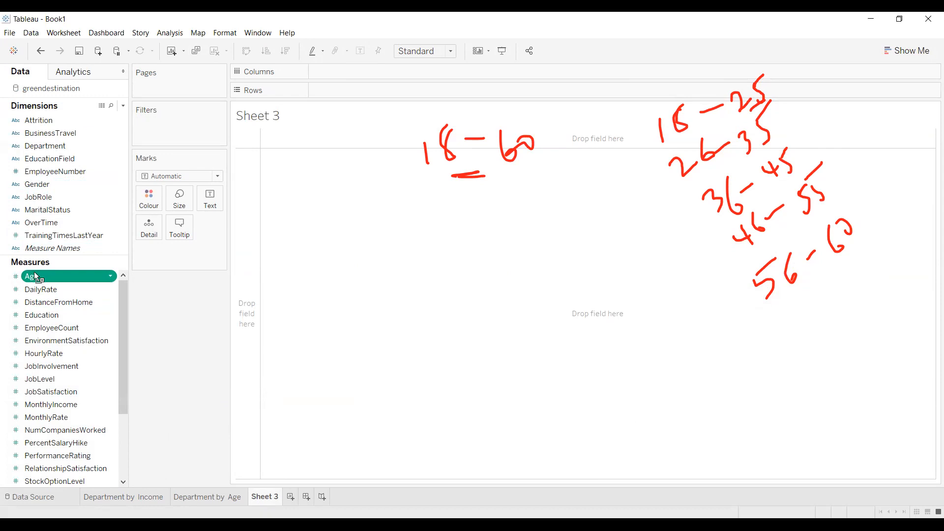
Try moving Age from the measures to the dimensions, view its field creation options, and undo the move
right_click(34, 276)
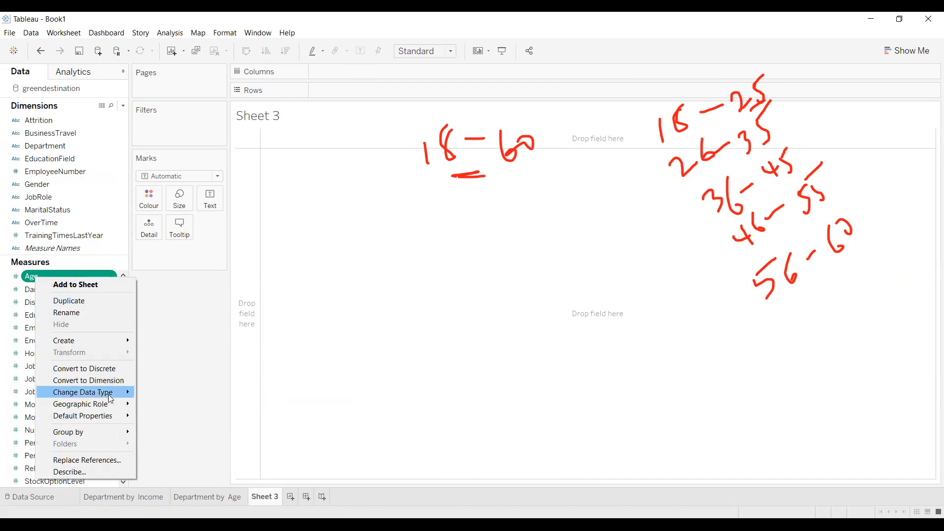
mouse_move(109, 397)
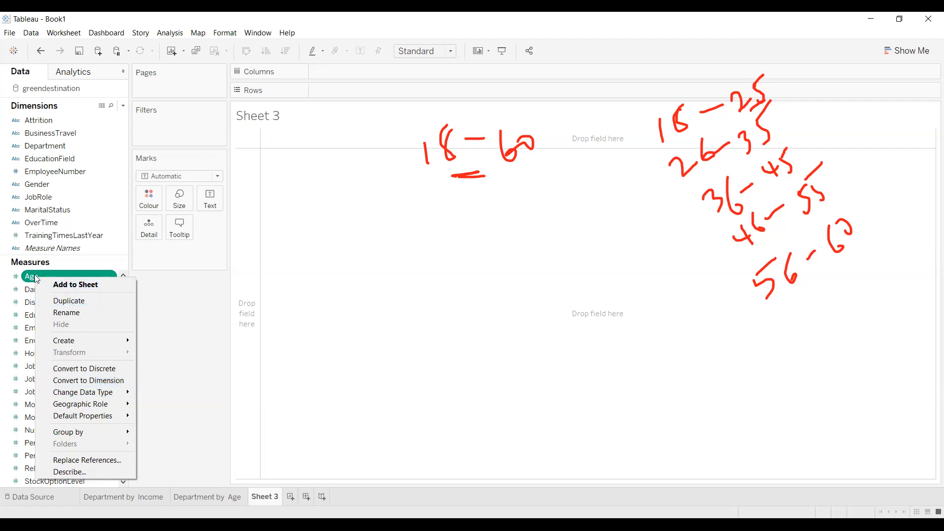
left_click_drag(35, 275, 80, 279)
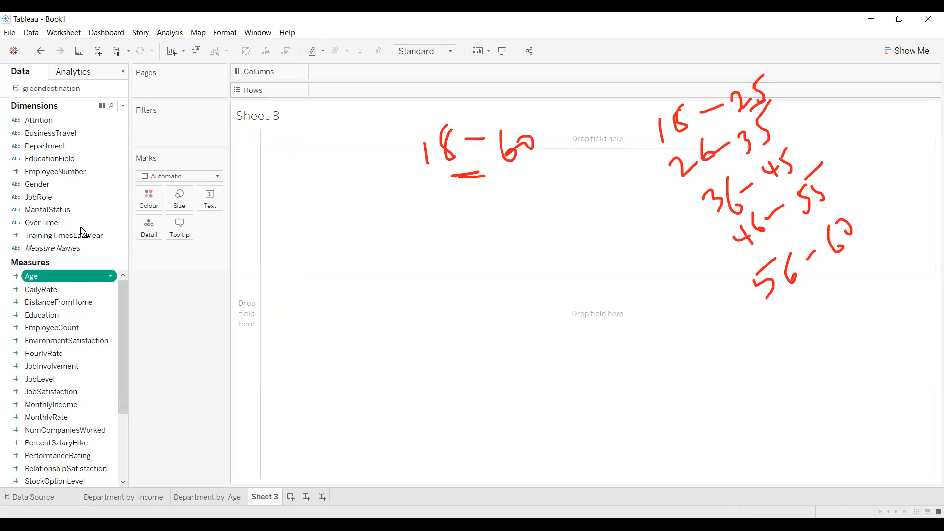
left_click_drag(81, 229, 71, 131)
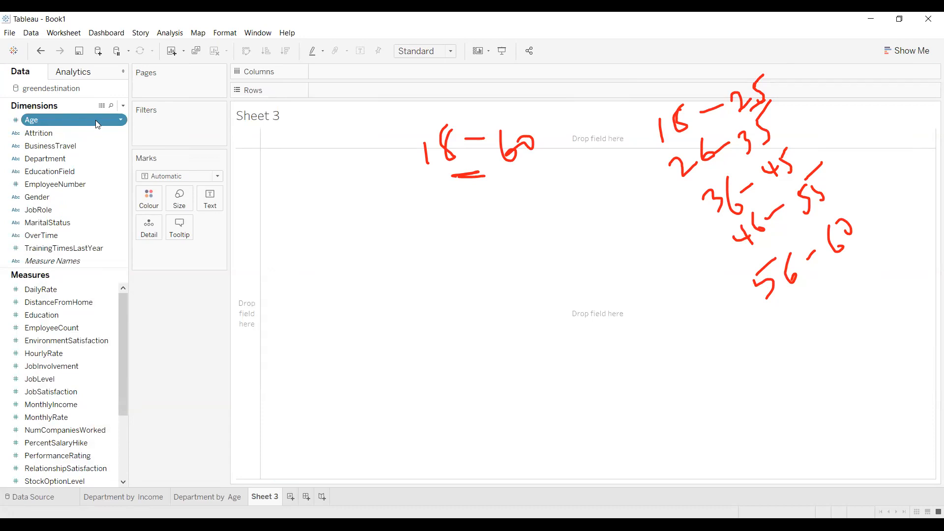
left_click(118, 119)
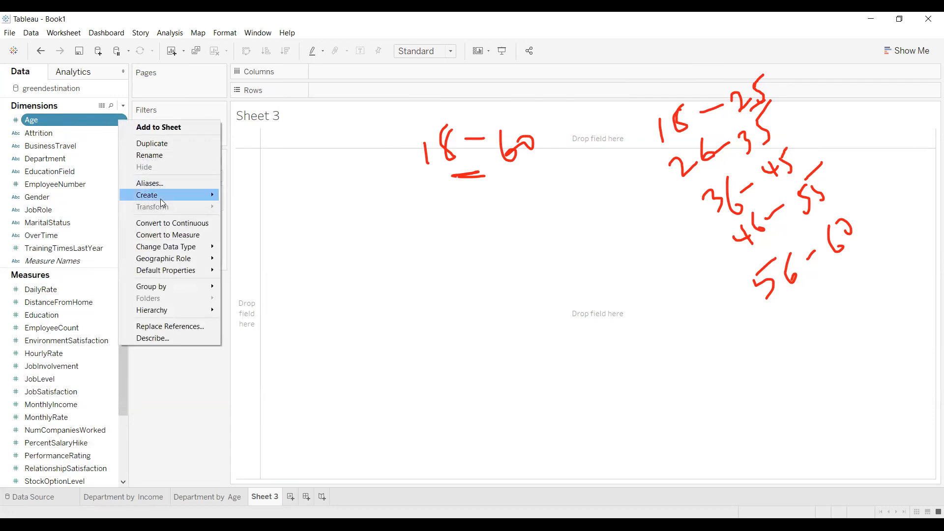
mouse_move(161, 198)
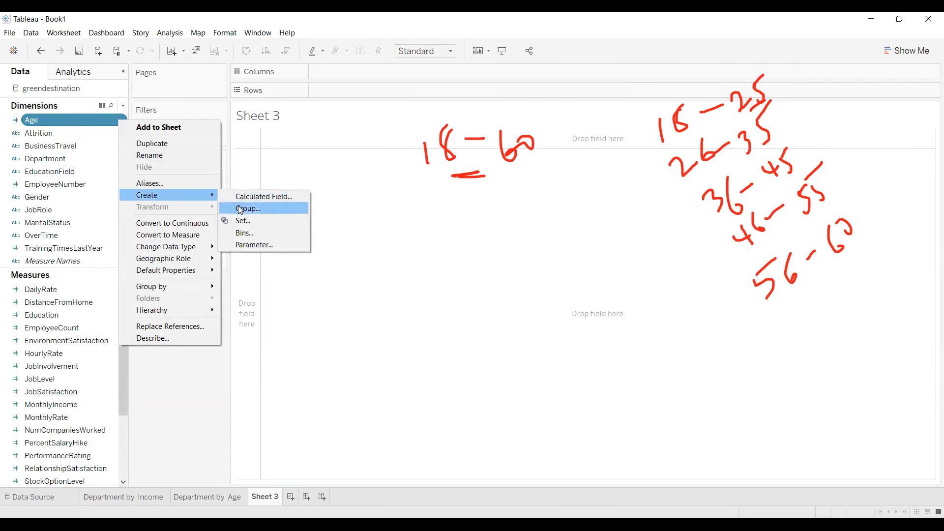
left_click(350, 229)
key("ctrl+z")
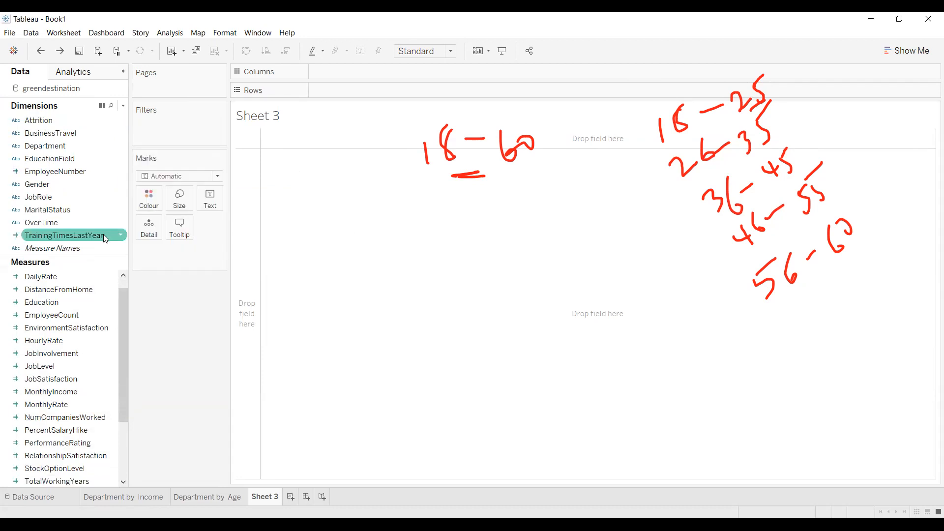
key("ctrl+z")
Convert the Age measure to a dimension
left_click_drag(327, 91, 140, 327)
right_click(61, 275)
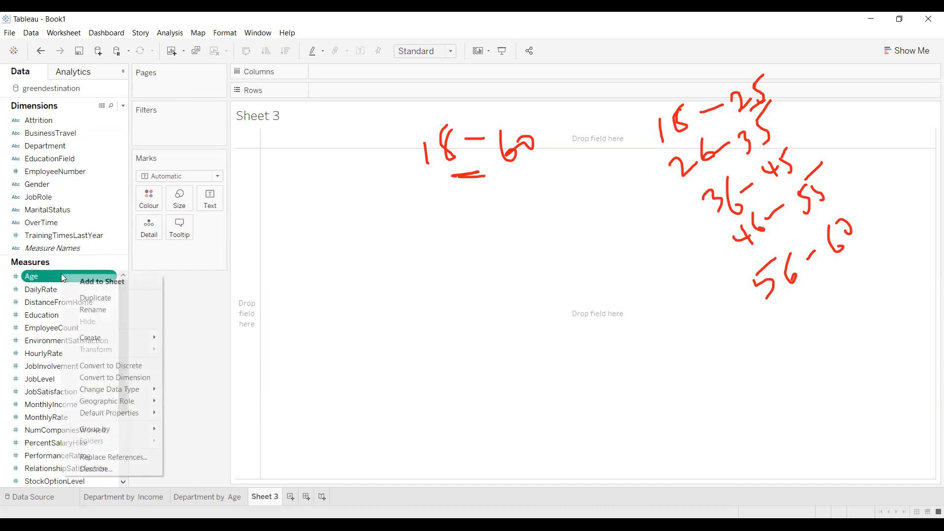
left_click(111, 376)
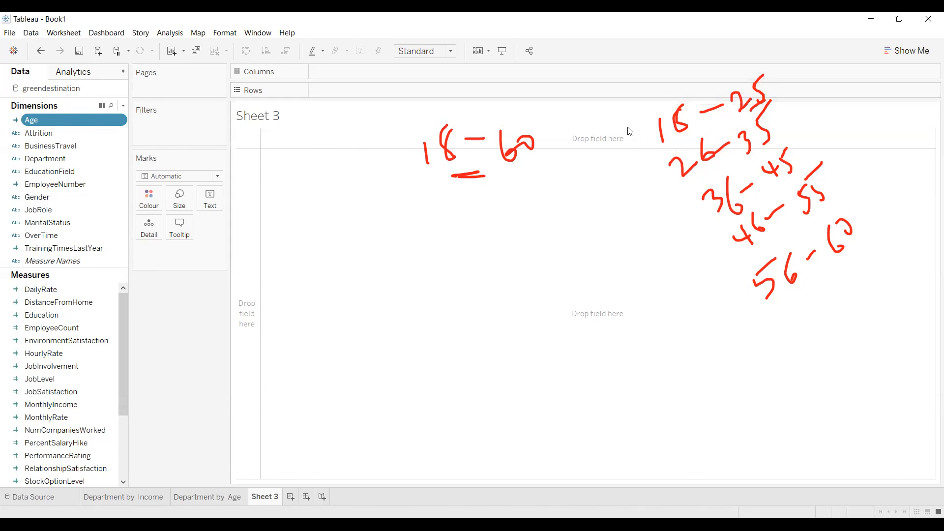
Try creating a group from the Age dimension that combines ages 18 to 26 under the name 18-26
right_click(120, 123)
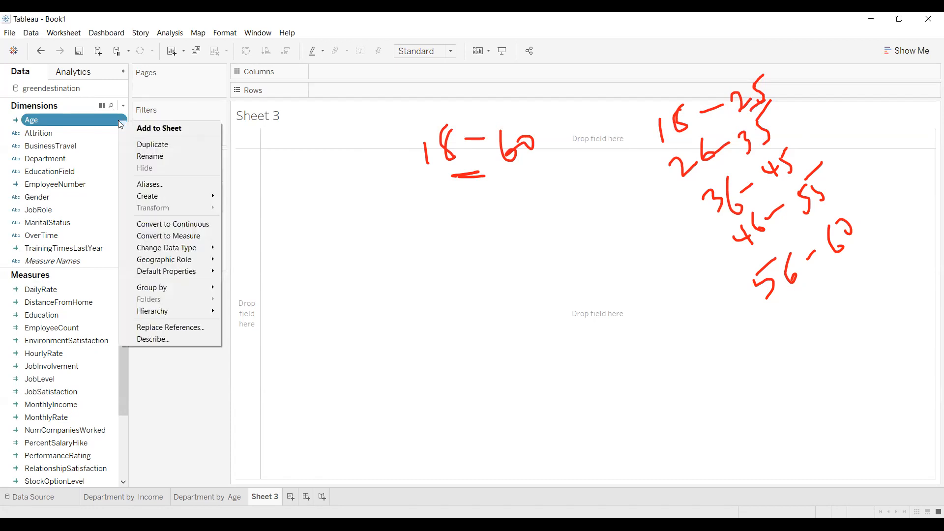
mouse_move(158, 196)
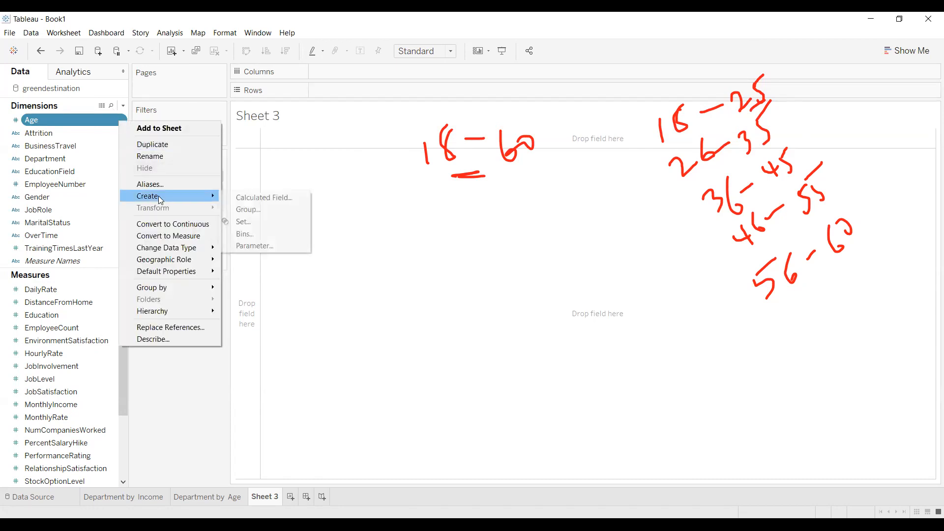
left_click(238, 212)
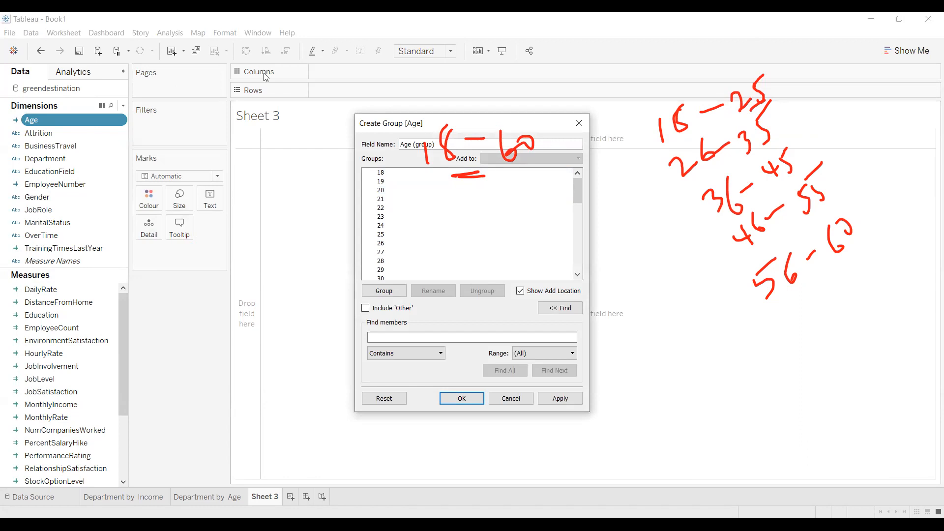
left_click(265, 77)
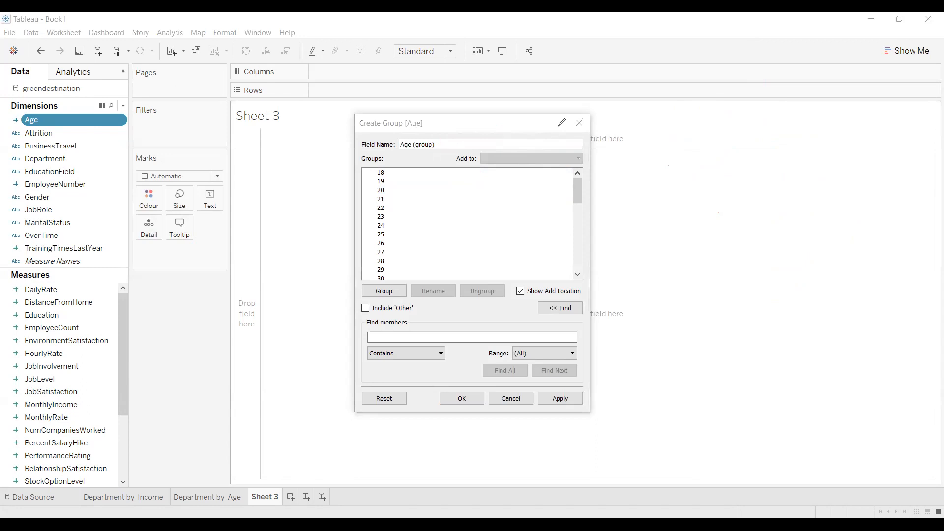
left_click(381, 174)
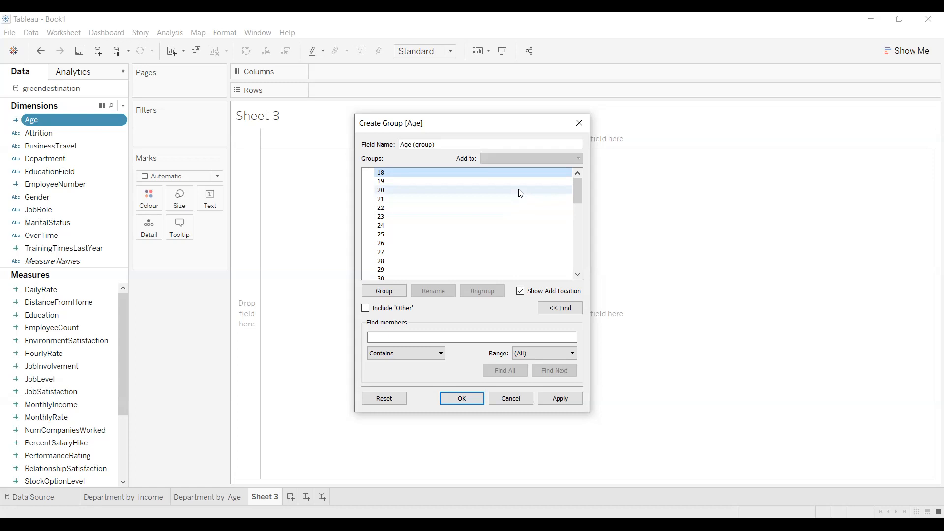
left_click(418, 240, "shift")
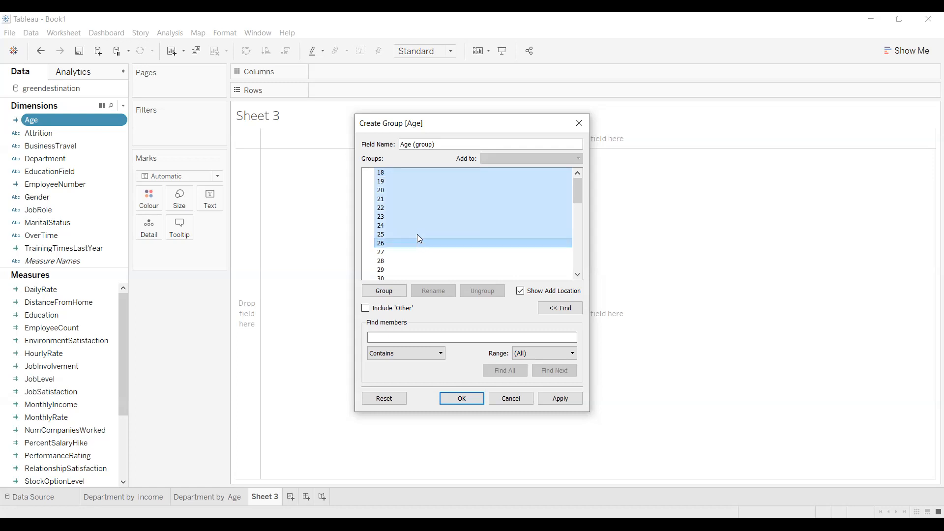
left_click(396, 173)
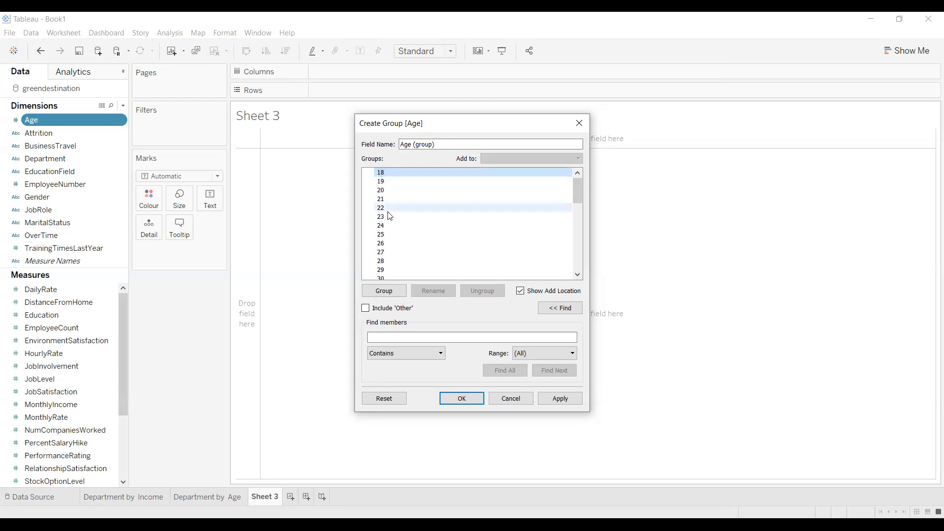
left_click(386, 244, "shift")
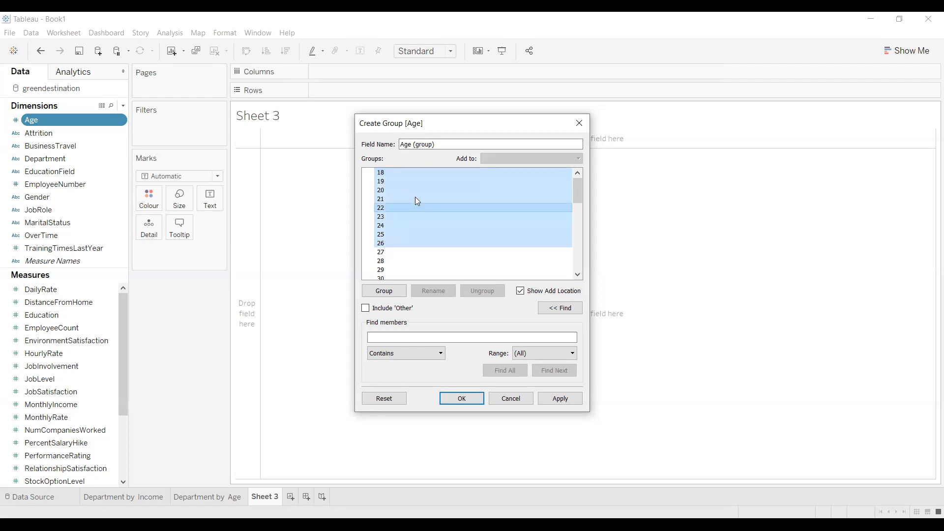
left_click(305, 77)
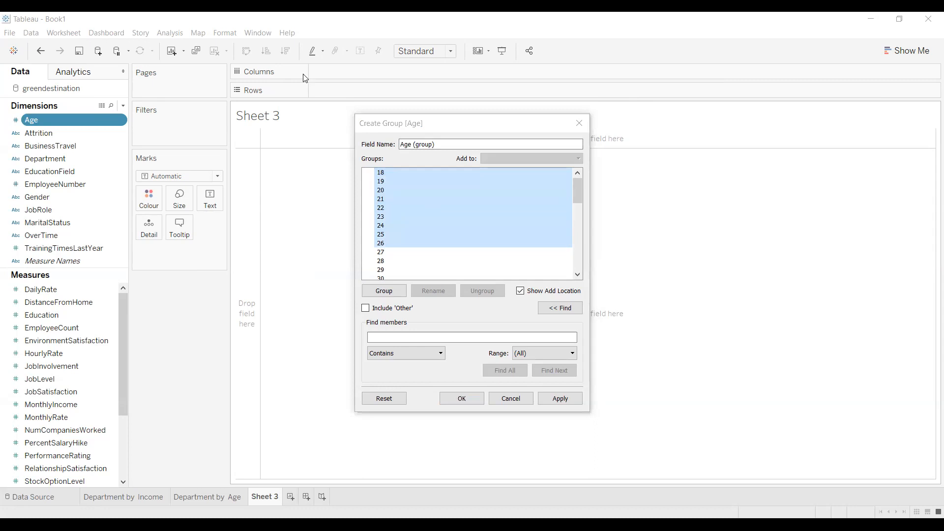
left_click(426, 172)
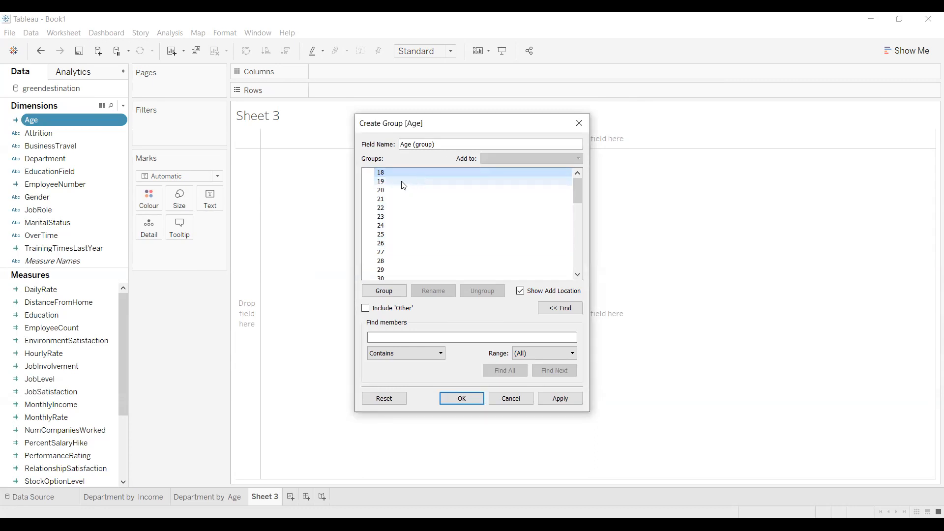
left_click(404, 181, "ctrl")
left_click(399, 199, "ctrl")
left_click(395, 207, "ctrl")
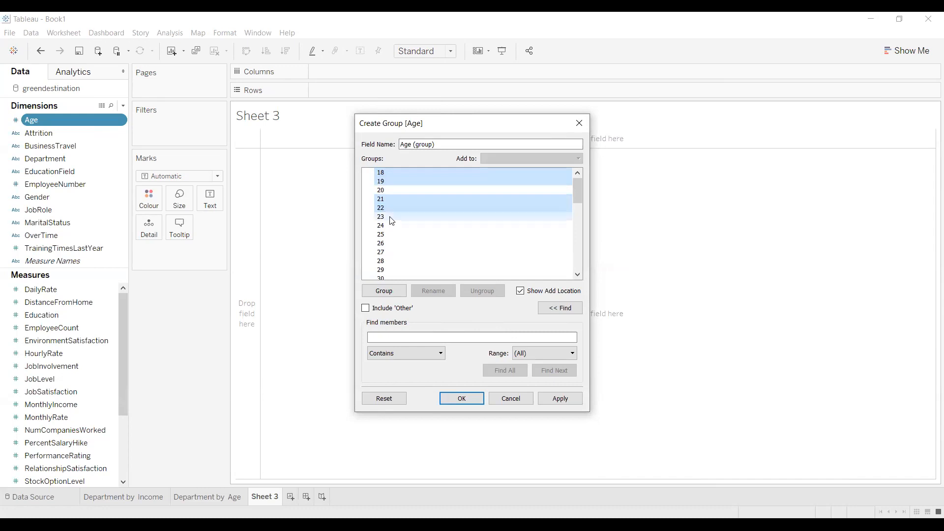
left_click(395, 174)
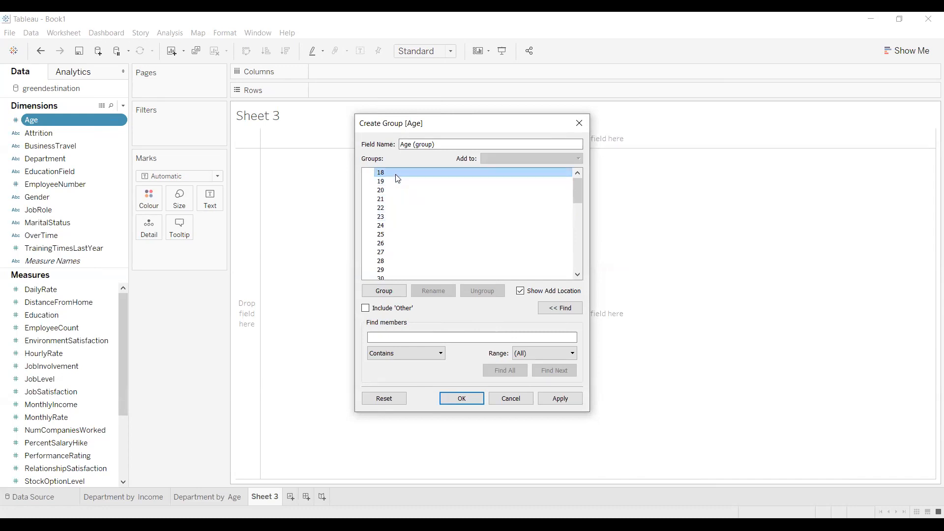
left_click(388, 243, "shift")
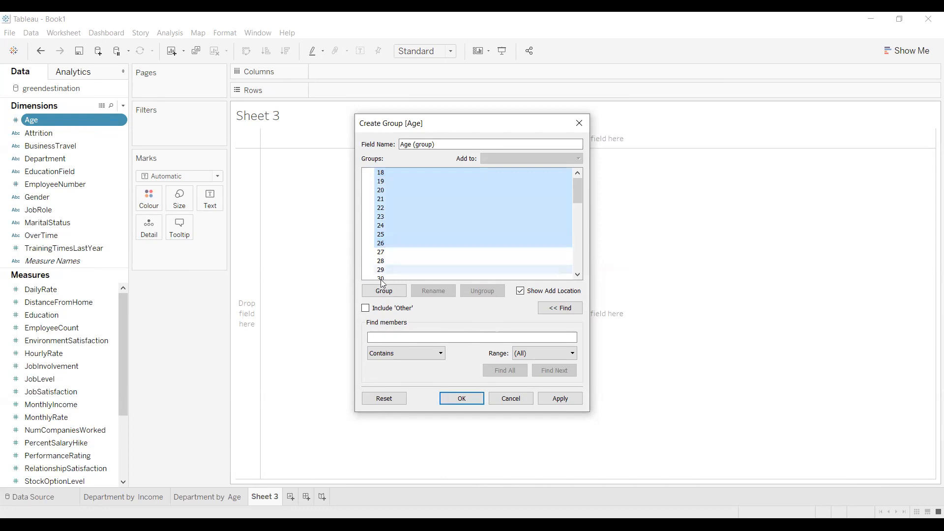
left_click(382, 294)
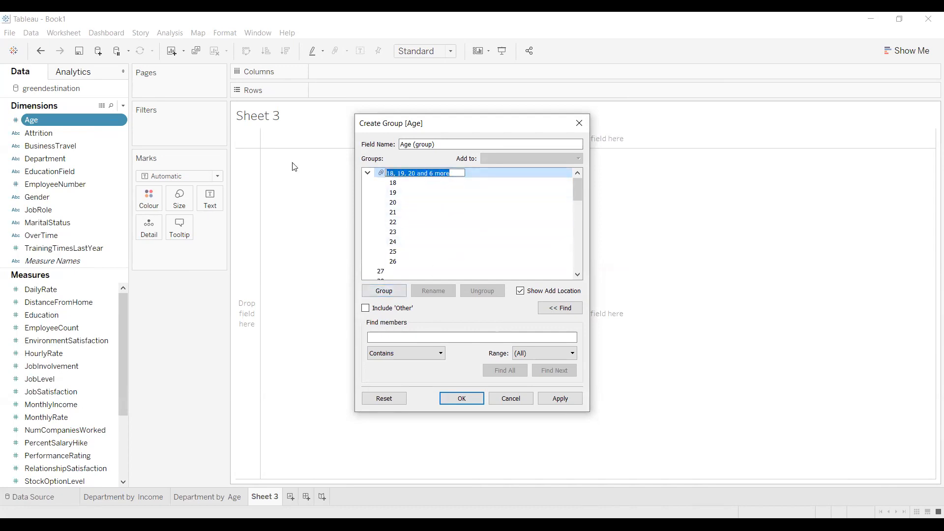
type("18")
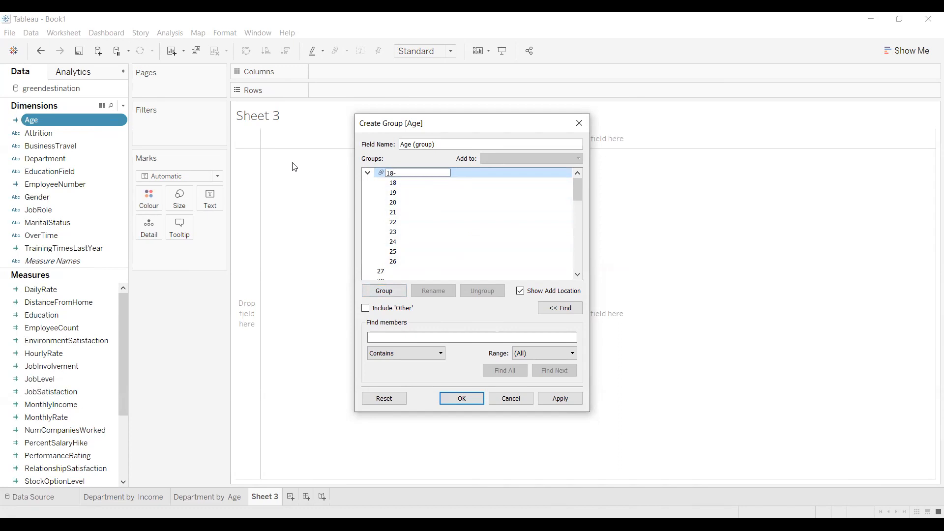
type("-26")
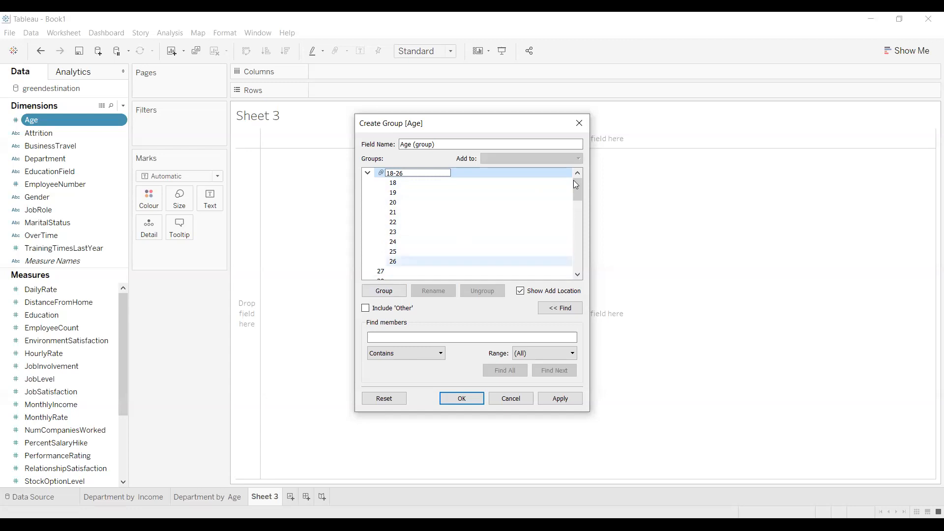
Review the remaining ages from 27 in the group list and discard the unfinished Age grouping
left_click_drag(576, 185, 580, 206)
left_click(505, 171)
left_click(416, 240)
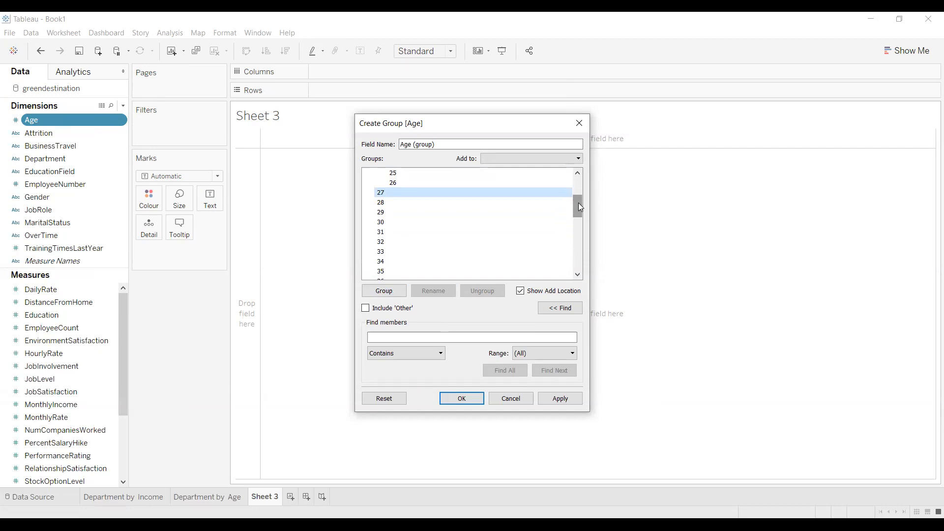
left_click_drag(579, 207, 576, 190)
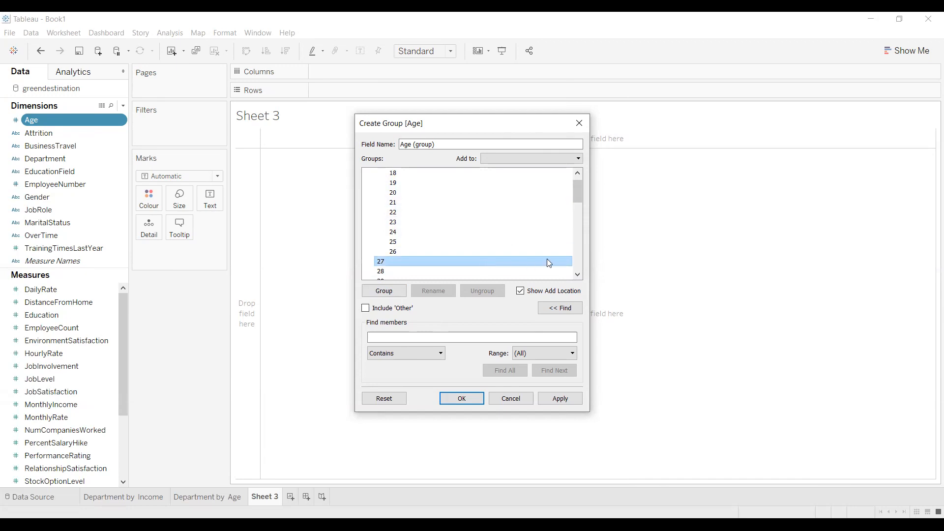
left_click(520, 401)
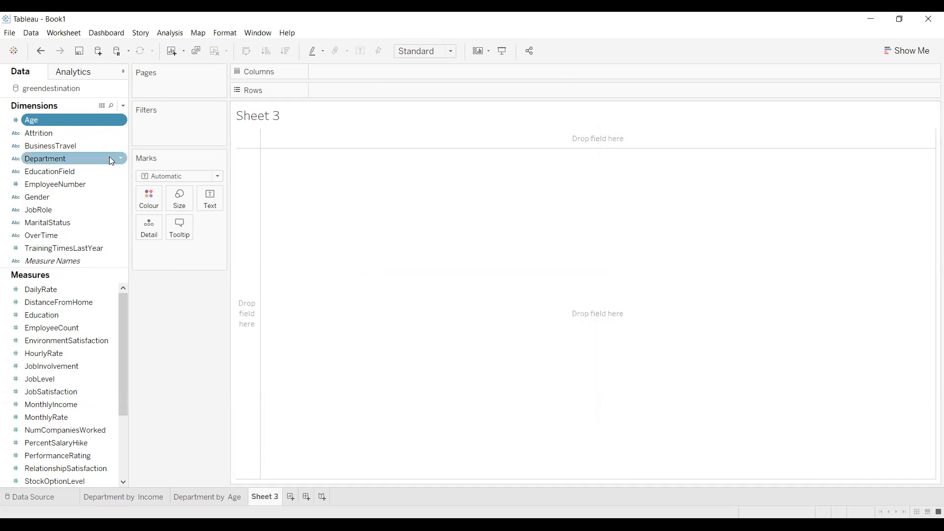
left_click(115, 119)
left_click(117, 120)
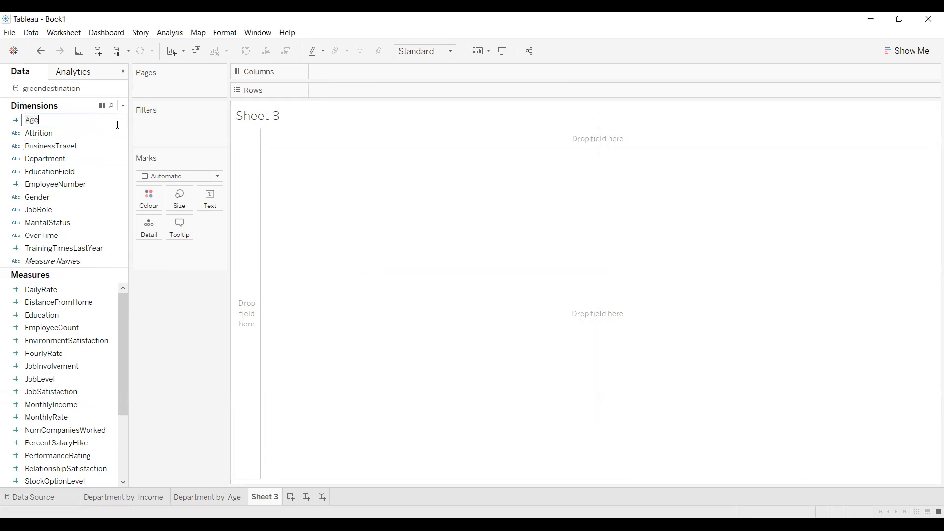
left_click(115, 144)
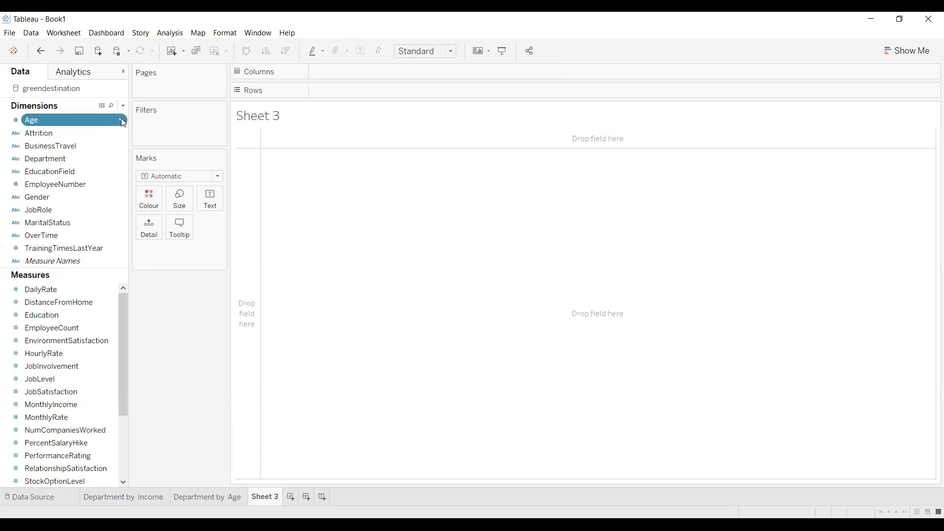
Start a new group field from the Age dimension and combine ages 18 to 25 into a group named 18-25
right_click(121, 118)
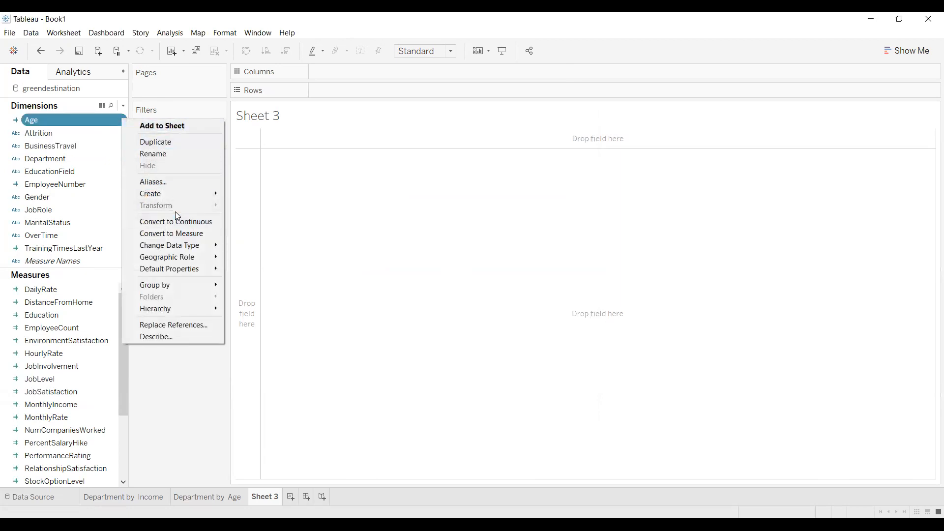
mouse_move(187, 192)
left_click(234, 206)
left_click(381, 172)
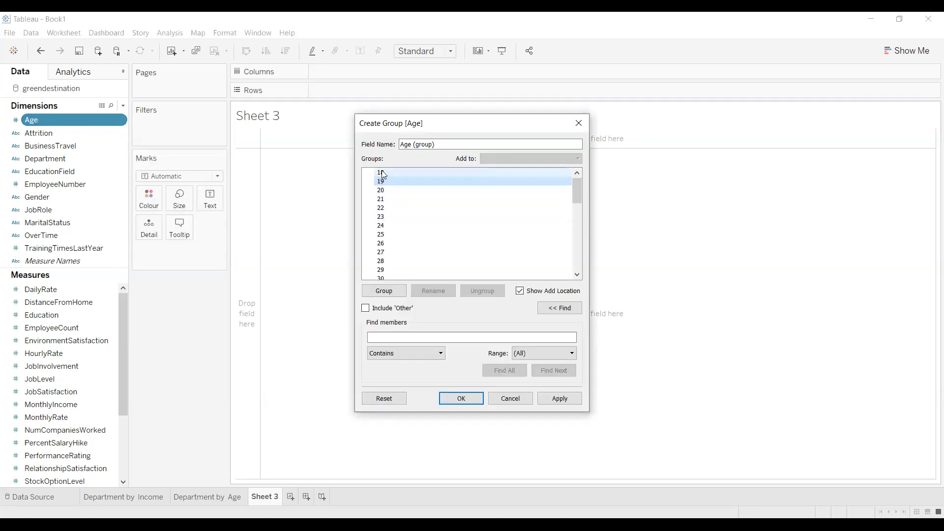
left_click(384, 234, "shift")
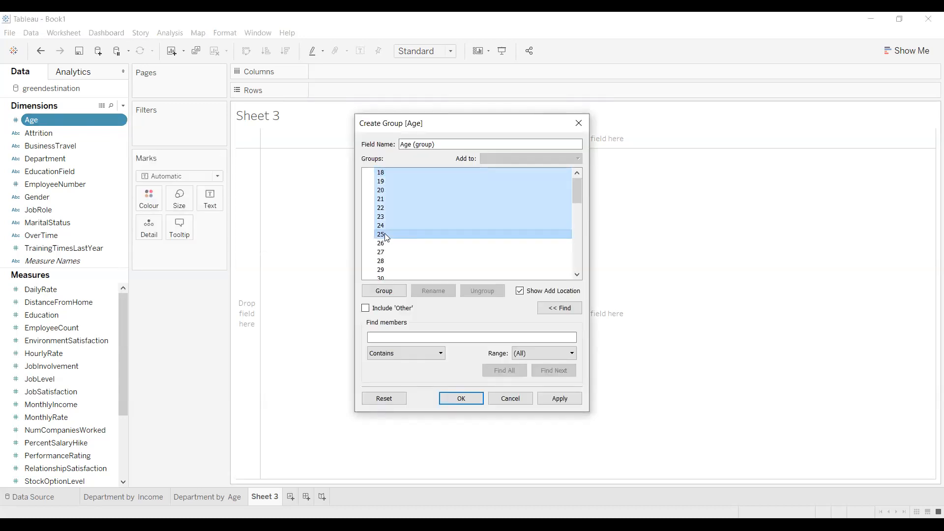
left_click(384, 291)
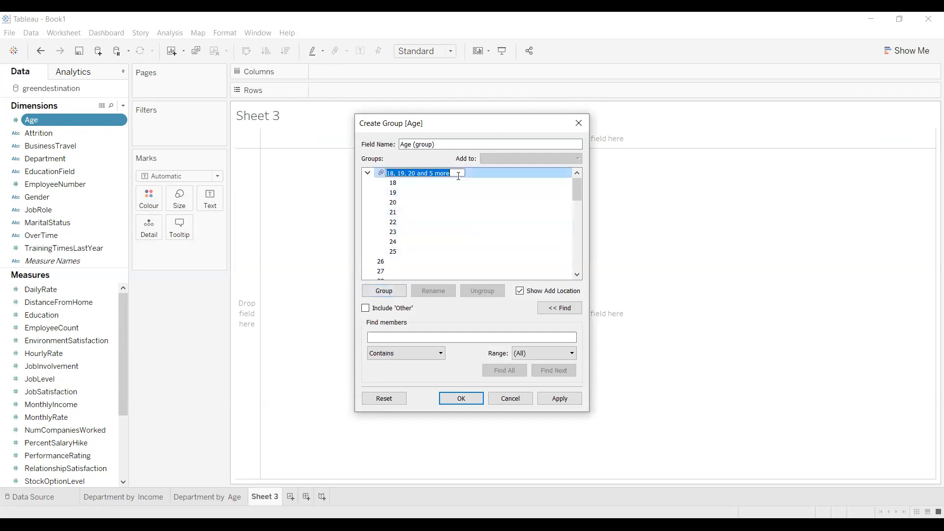
type("18-25")
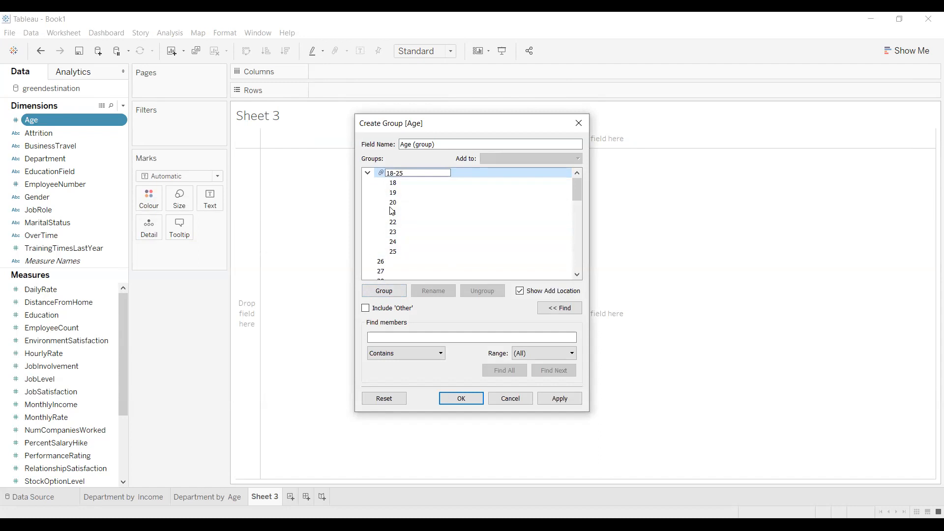
Combine ages 26 to 35 into a group named 26-35
left_click(383, 265)
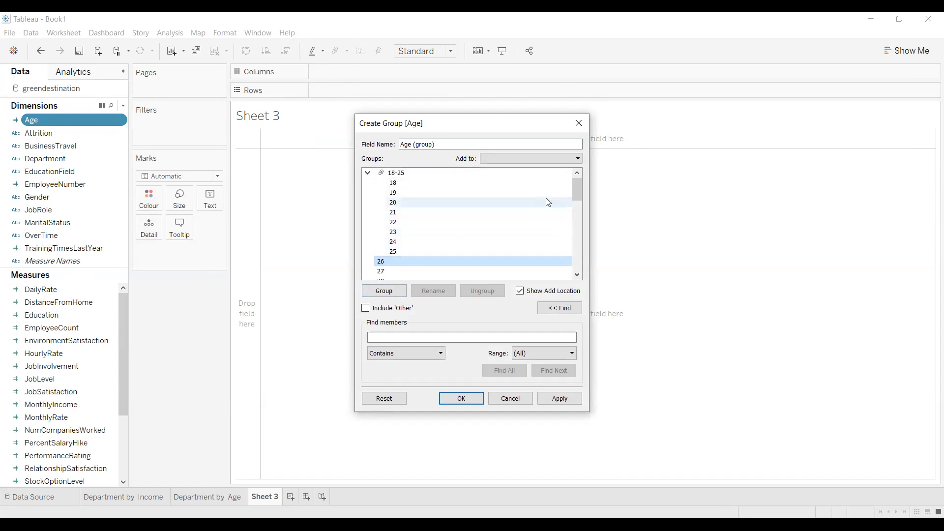
left_click_drag(579, 187, 577, 201)
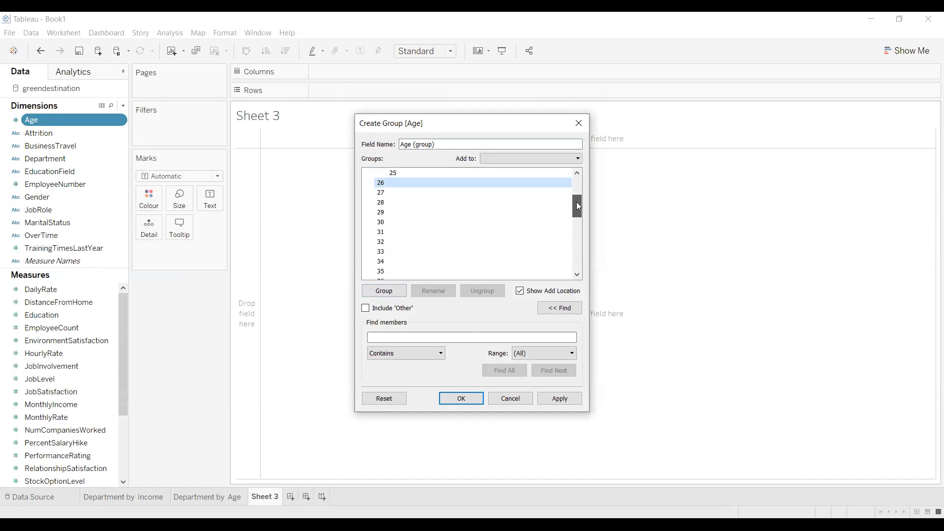
left_click(385, 271, "shift")
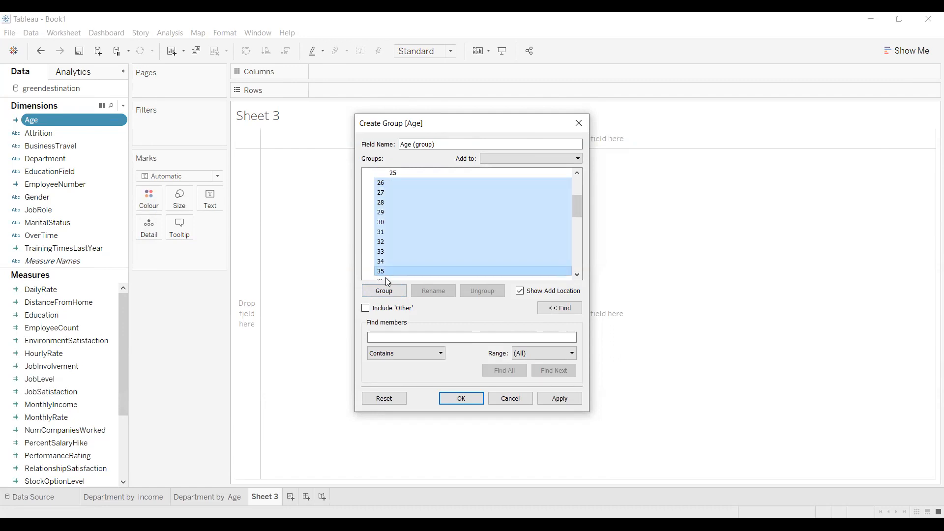
left_click(384, 291)
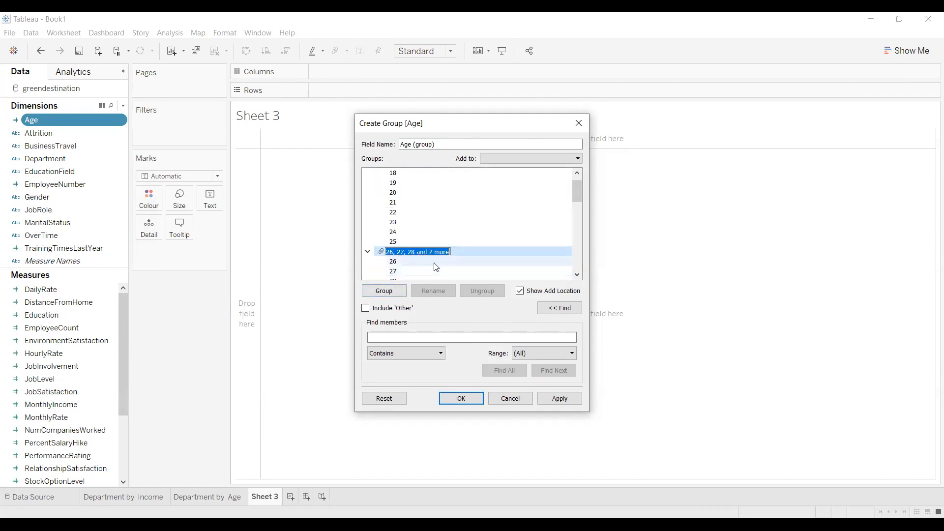
type("26-35")
Combine ages 36 to 45 into one group in the Age grouping
left_click_drag(576, 191, 576, 222)
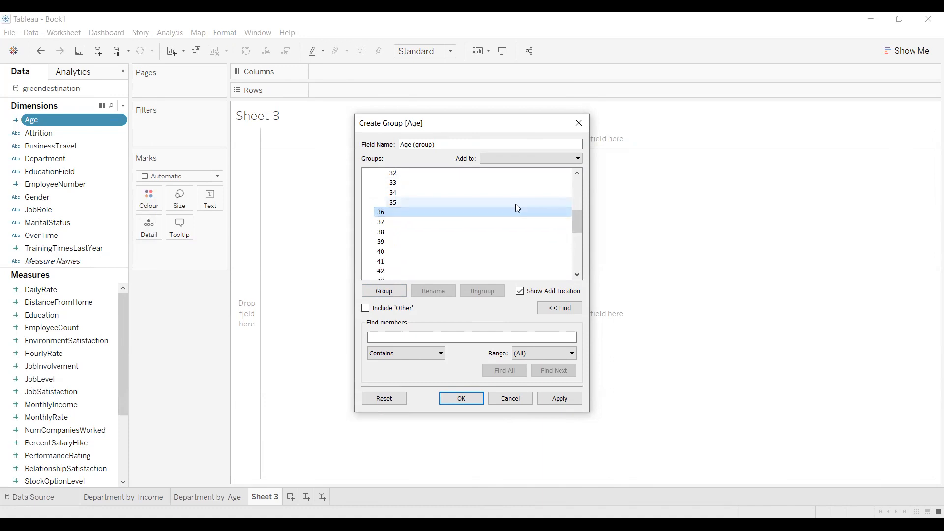
left_click_drag(578, 217, 579, 227)
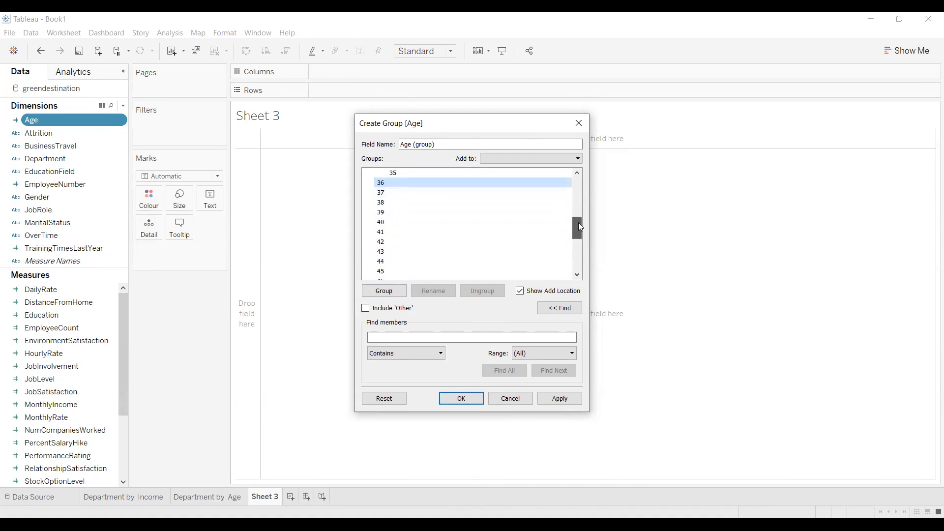
left_click(400, 272, "shift")
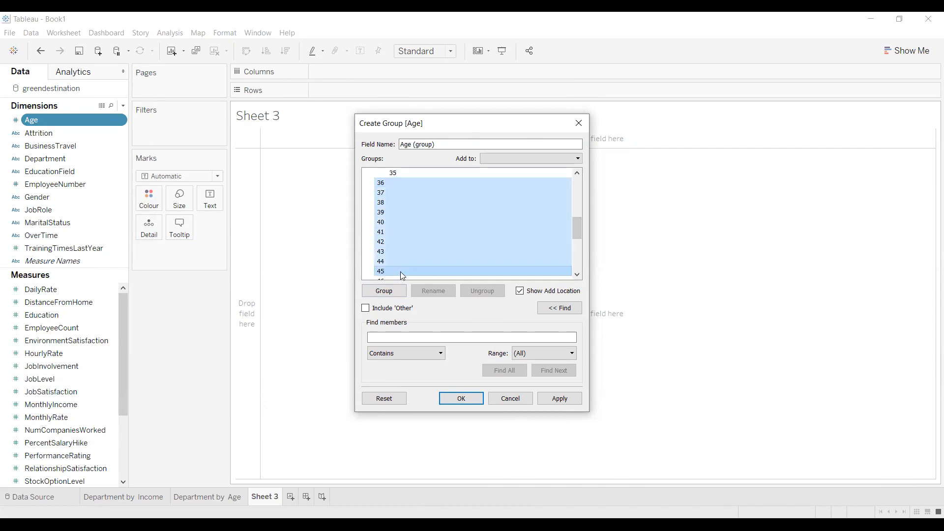
left_click(384, 290)
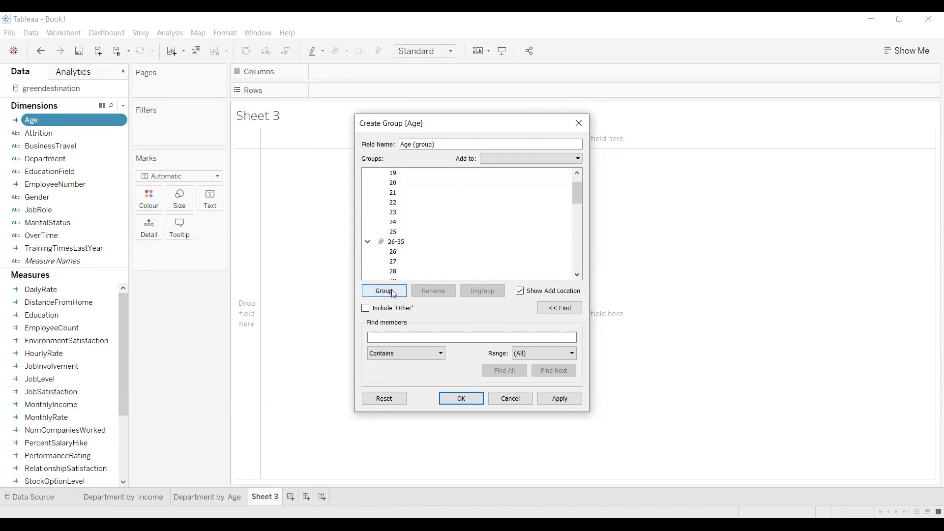
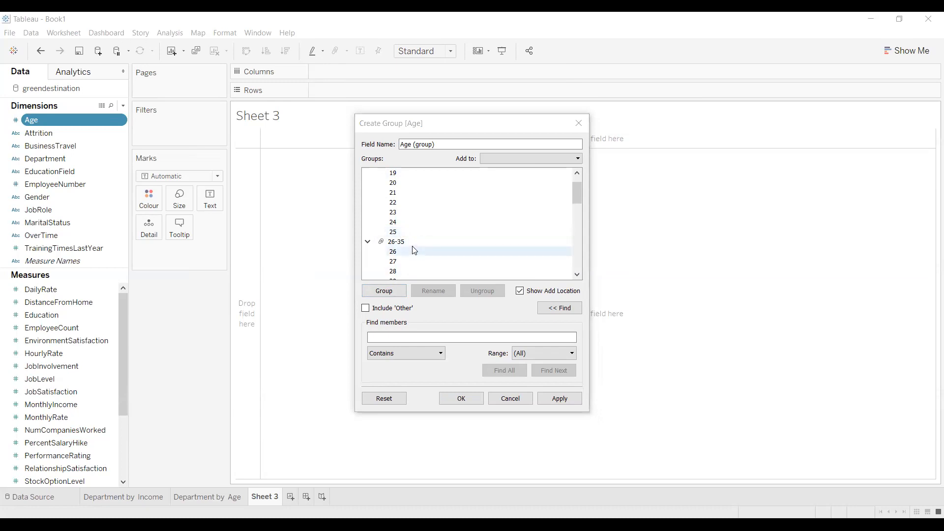
Rename the group holding ages 36 to 45 as 36-45
left_click(575, 199)
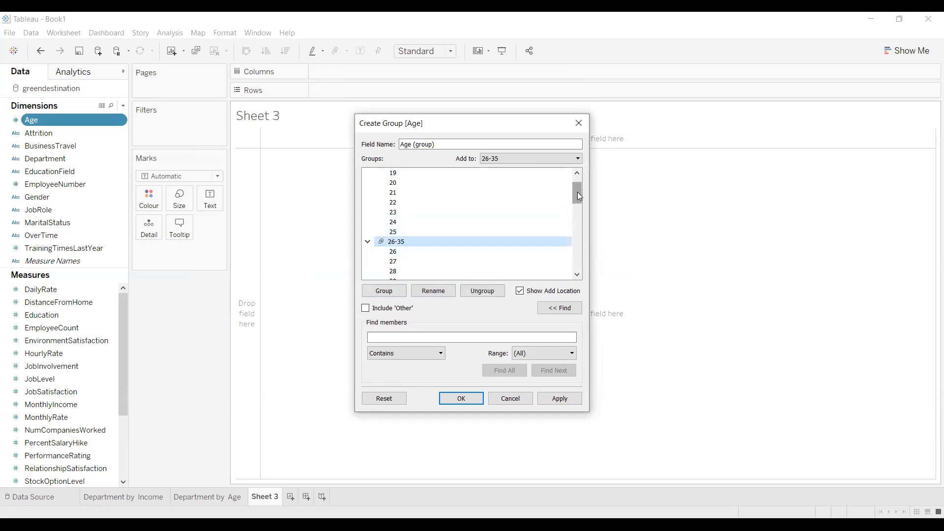
left_click_drag(577, 197, 573, 221)
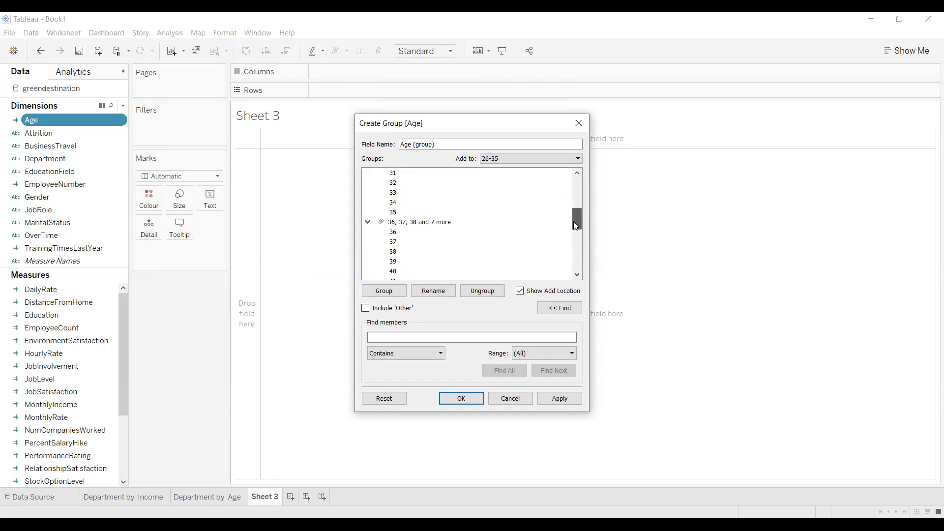
double_click(433, 222)
double_click(433, 226)
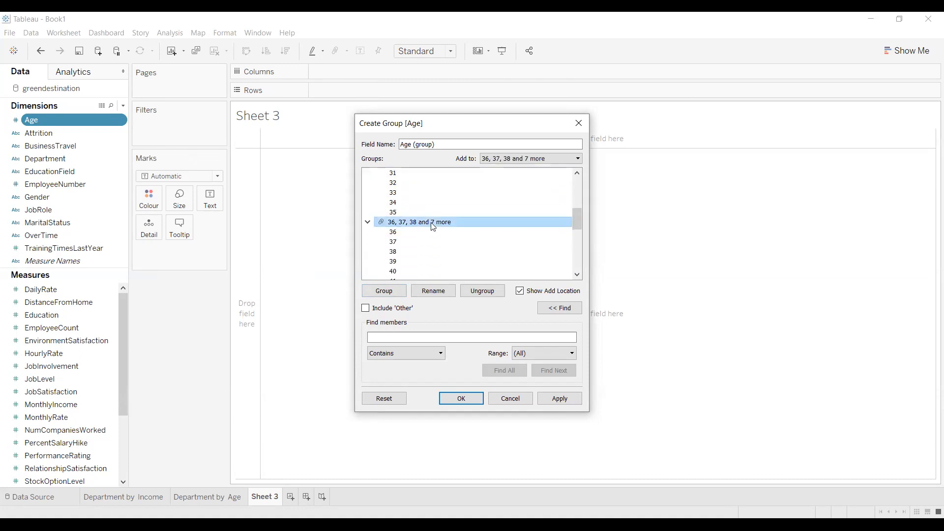
right_click(432, 226)
left_click(462, 242)
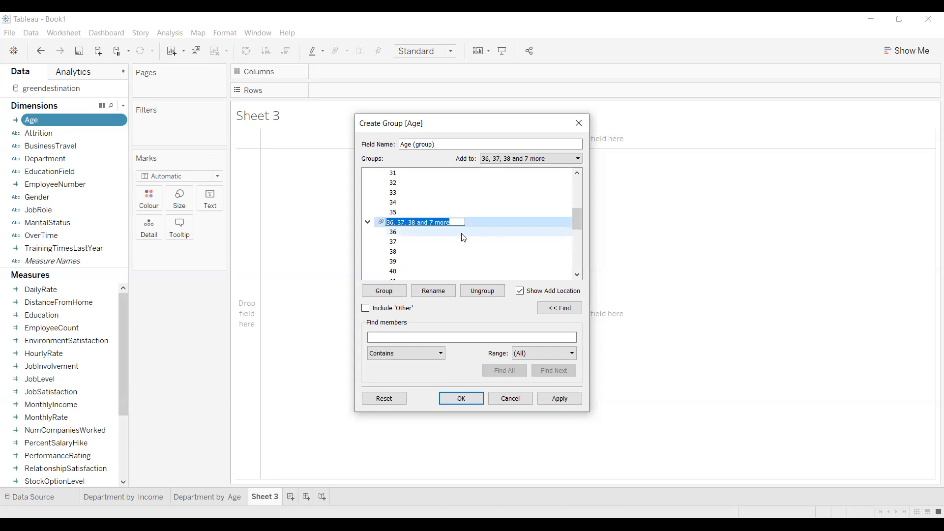
type("36-")
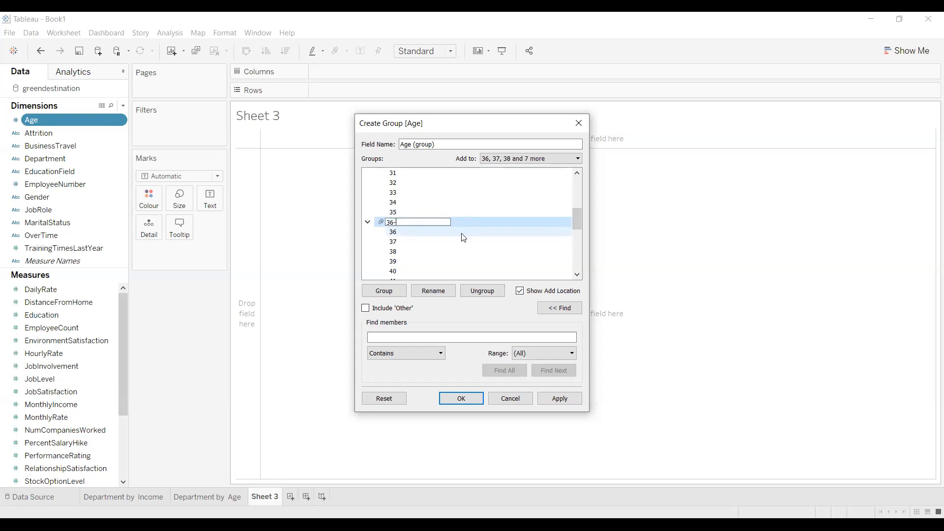
type("45")
key("Return")
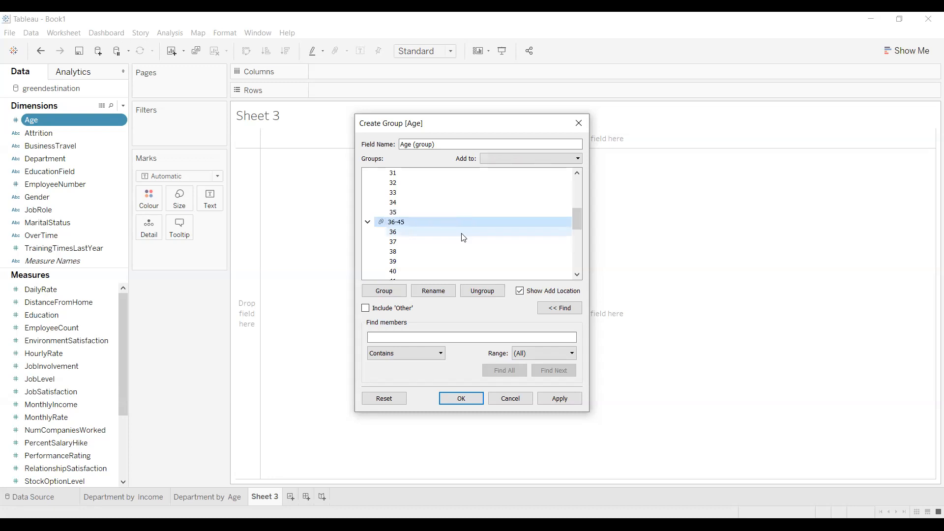
Combine ages 46 to 55 into a group and rename it 46-55
left_click_drag(576, 215, 580, 246)
left_click(367, 233)
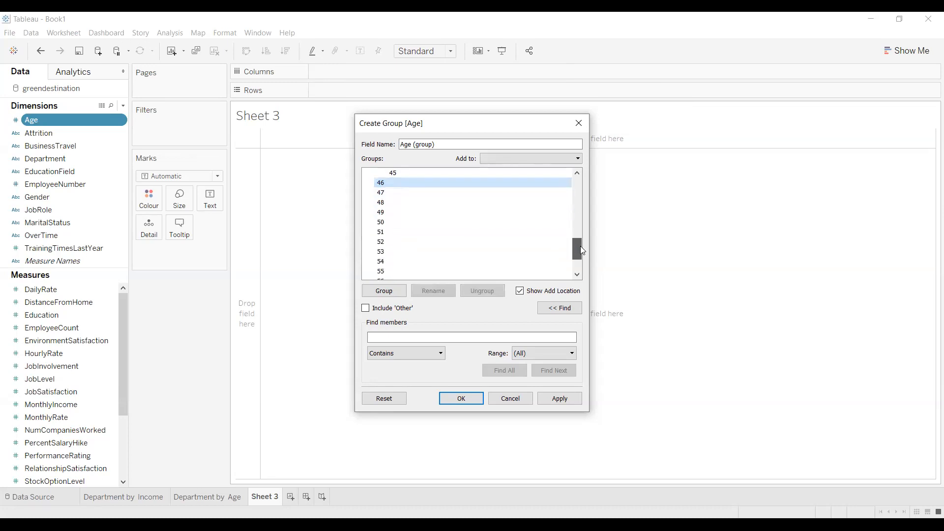
left_click(412, 271, "shift")
left_click(395, 291)
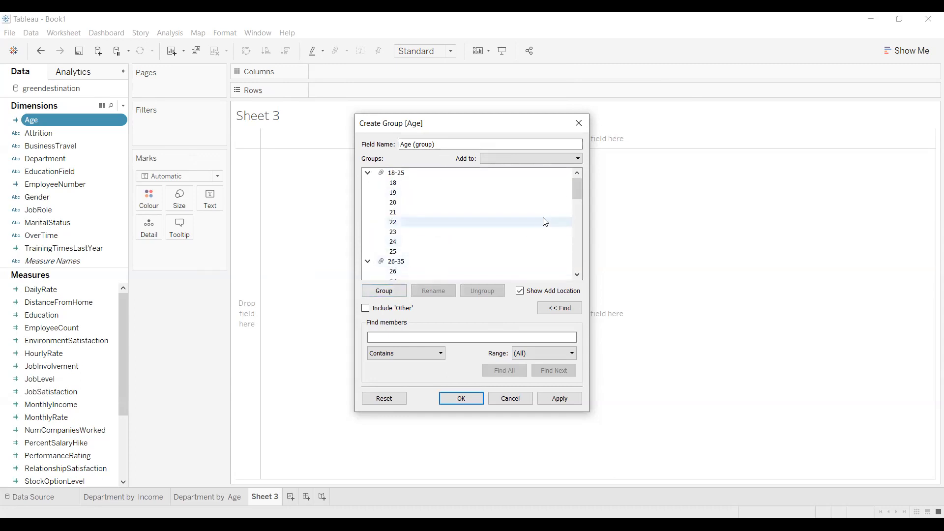
scroll(579, 210, "down", 1)
scroll(578, 216, "down", 6)
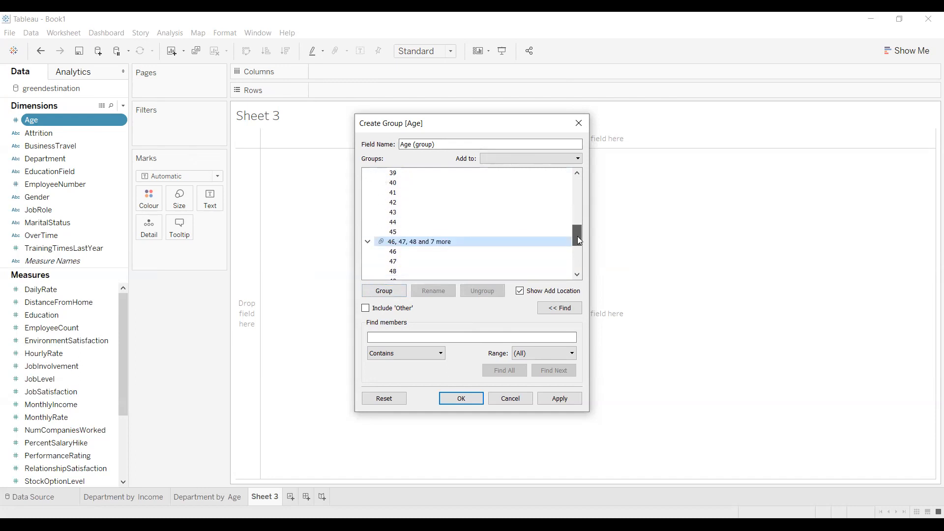
left_click(436, 242)
right_click(436, 246)
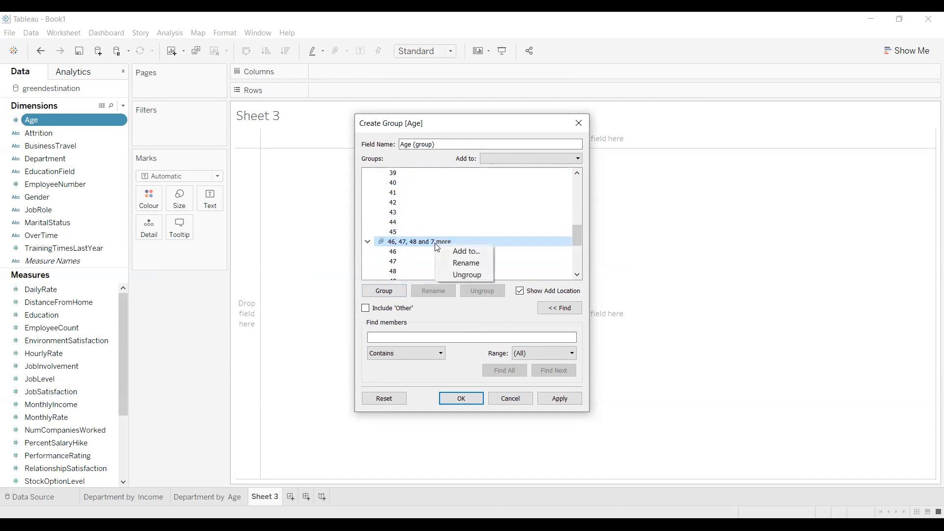
left_click(451, 264)
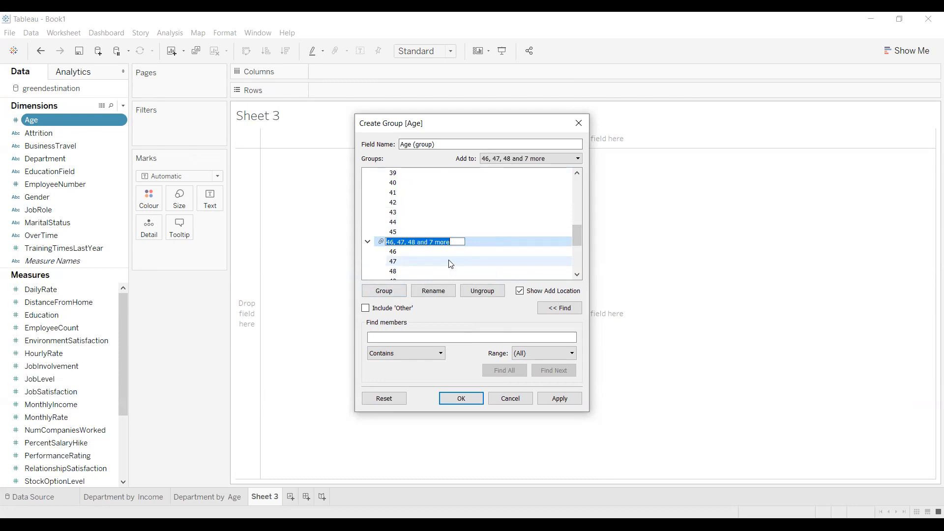
type("46-55")
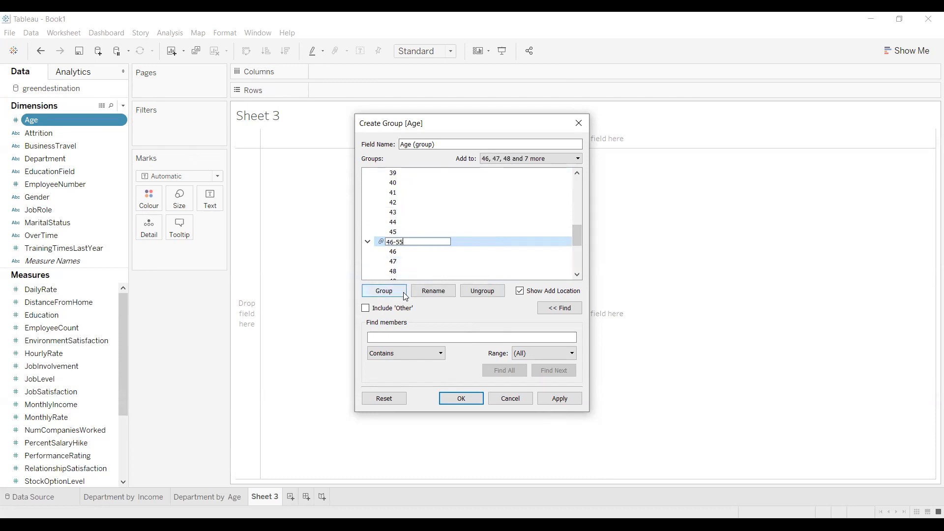
key("Return")
Combine the remaining ages 56 to 60 into a group and rename it 56-60
left_click_drag(572, 231, 575, 264)
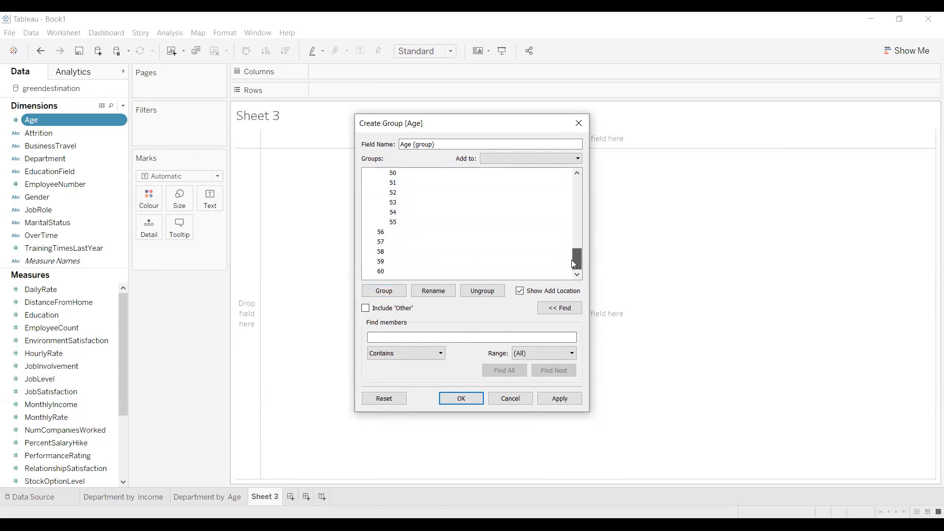
left_click(401, 237)
left_click(401, 232)
left_click_drag(400, 231, 388, 270)
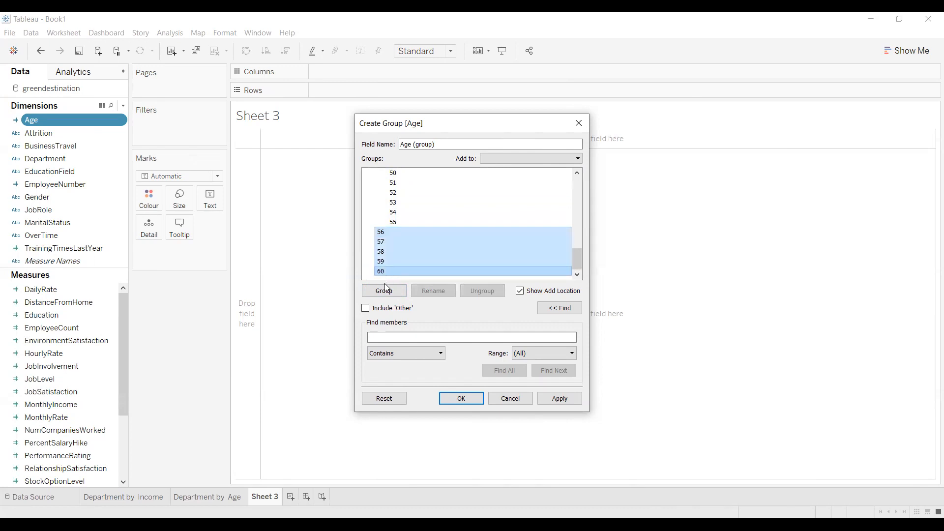
left_click(384, 290)
left_click_drag(577, 189, 565, 331)
double_click(454, 221)
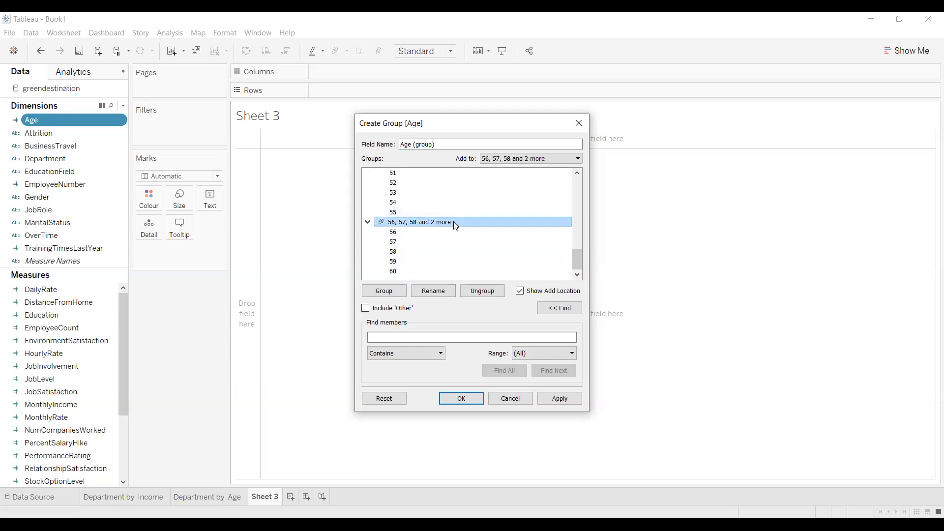
right_click(427, 271)
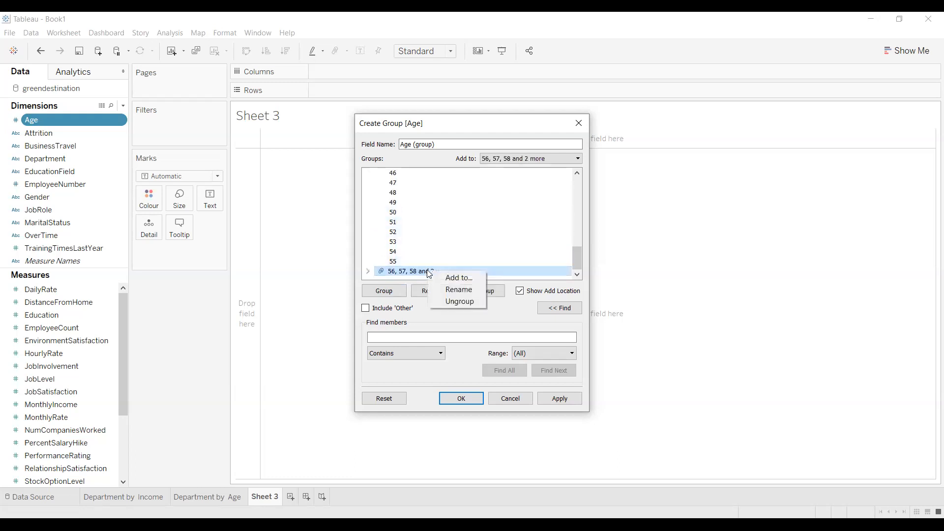
left_click(448, 290)
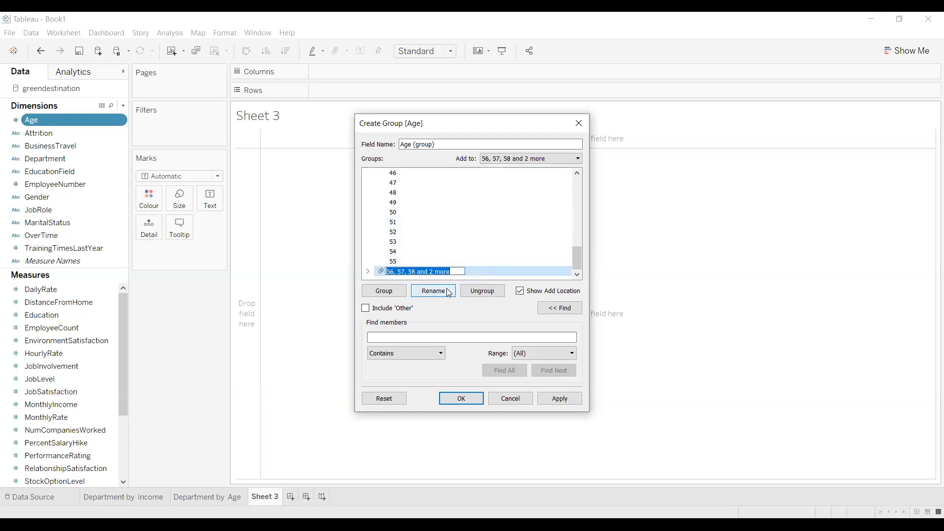
type("56-60")
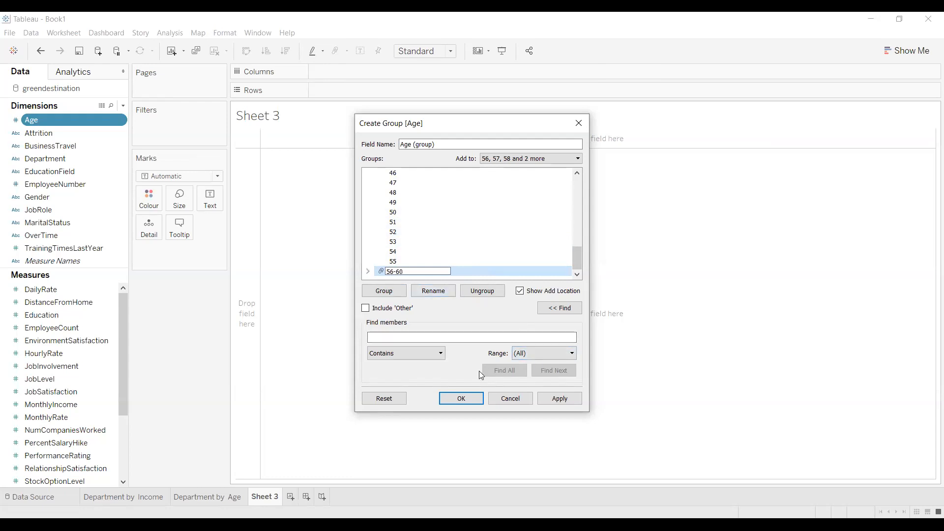
key("Return")
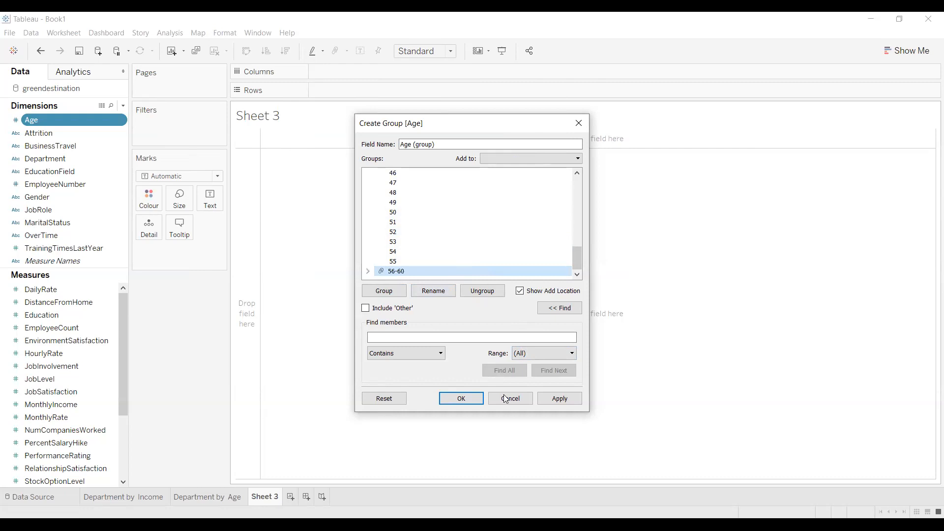
Apply and confirm the age grouping, and place the Age (group) field on Rows
left_click(559, 398)
left_click(469, 400)
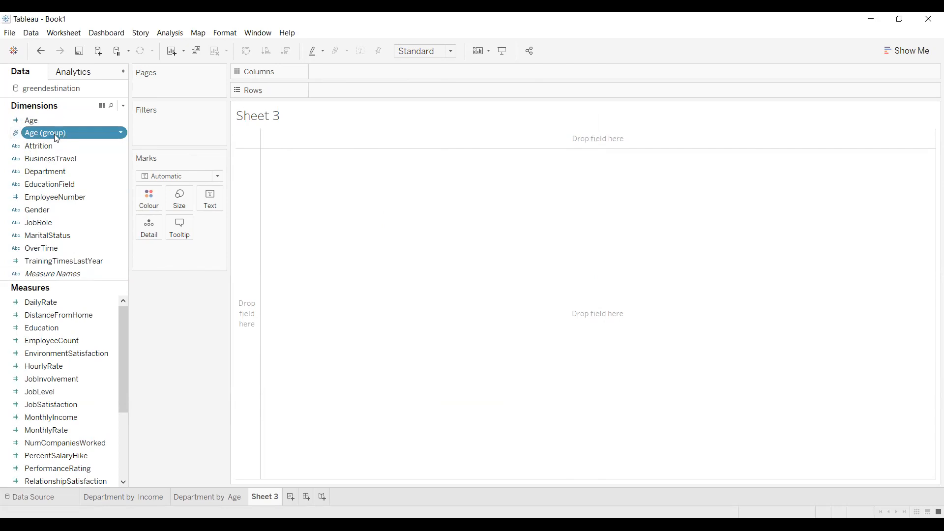
left_click_drag(336, 92, 337, 92)
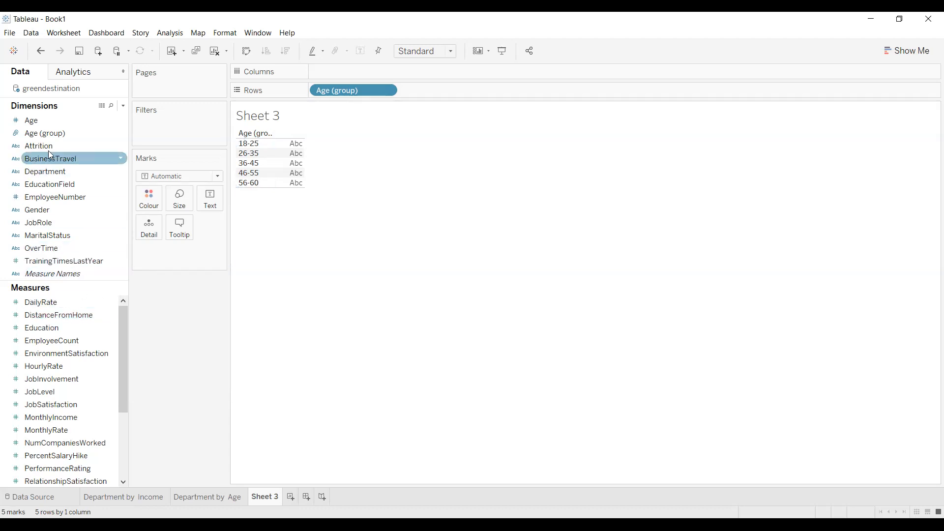
Try splitting the age group table by Attrition on Columns
left_click(59, 145)
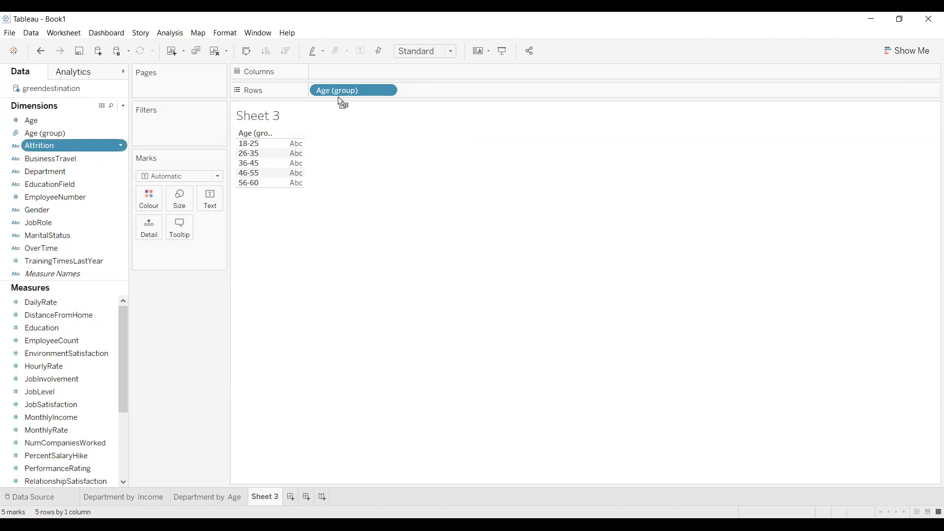
left_click_drag(338, 78, 359, 79)
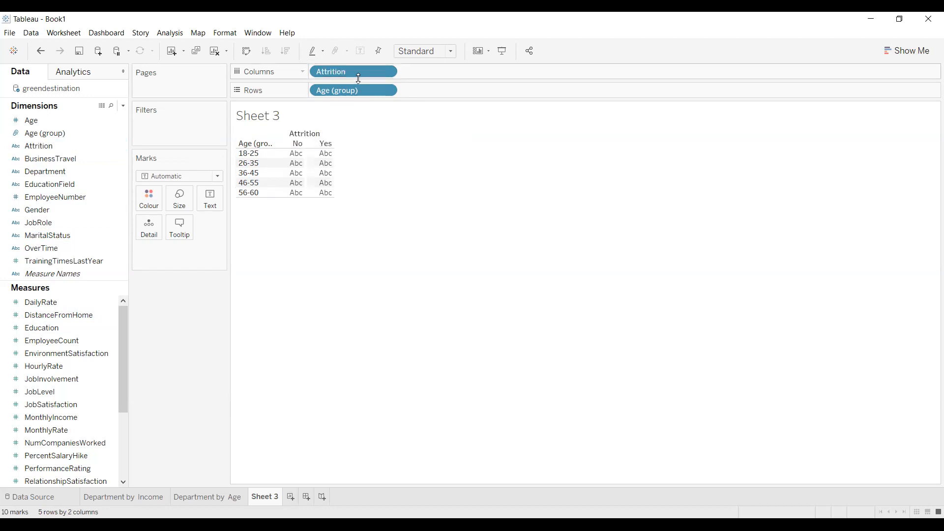
left_click(388, 74)
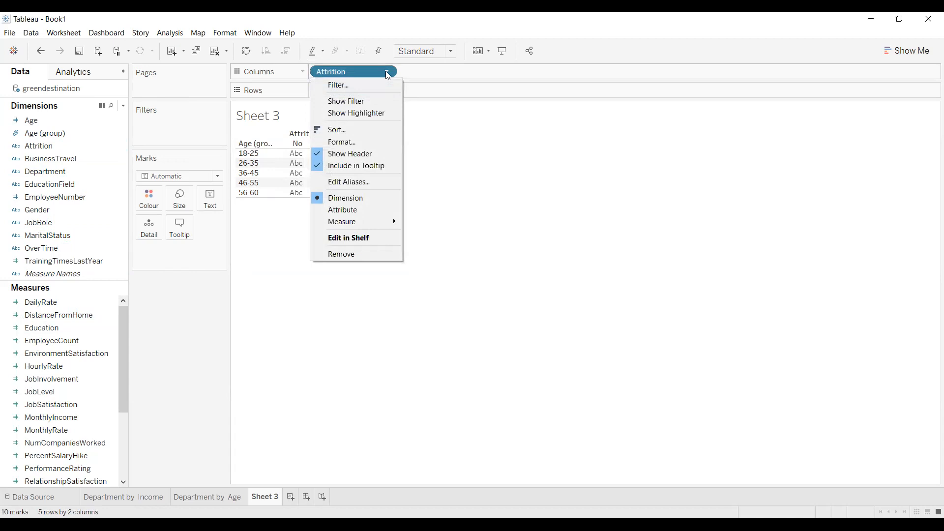
left_click(388, 74)
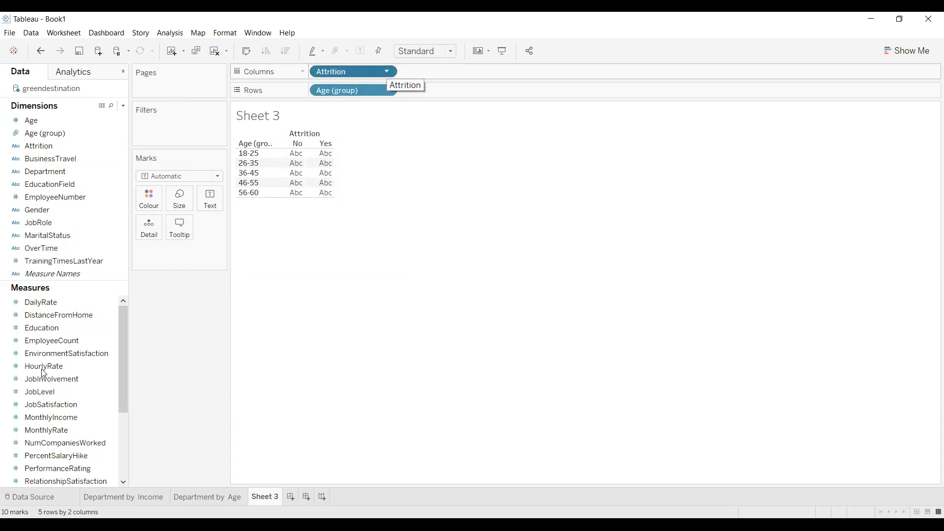
left_click_drag(42, 369, 45, 347)
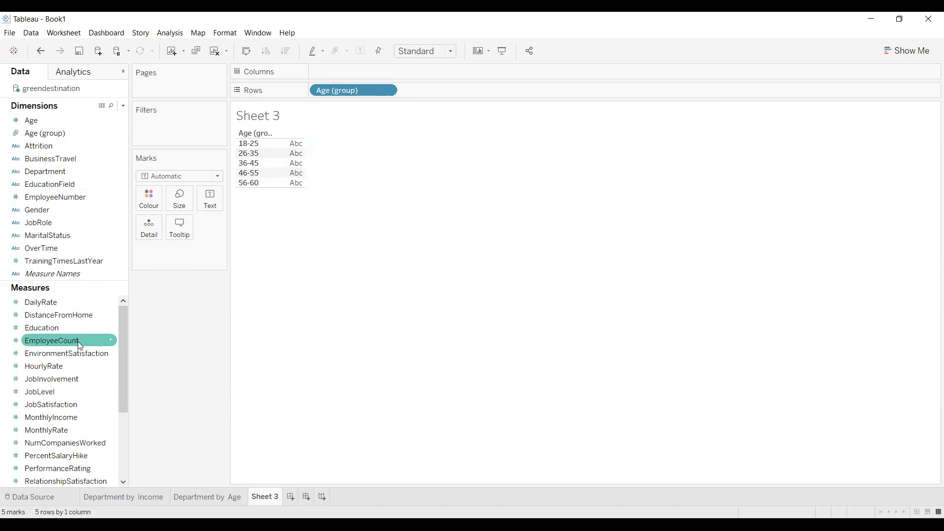
Chart EmployeeCount for each age group as vertical bars and label the bars with EmployeeCount
left_click_drag(58, 342, 164, 303)
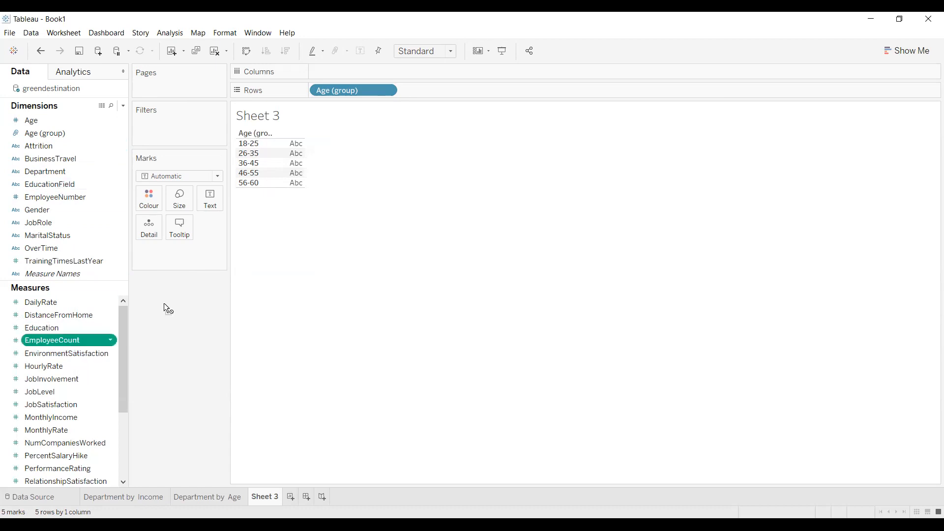
left_click_drag(352, 82, 352, 81)
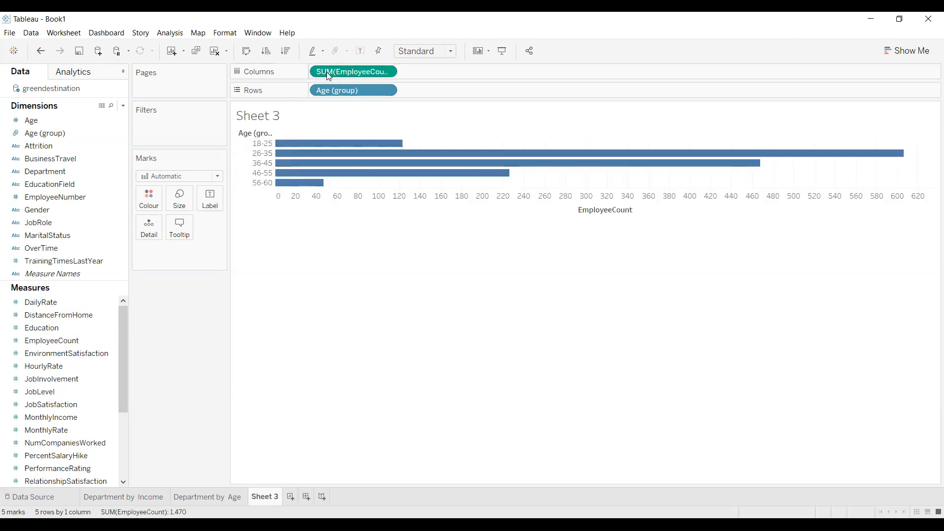
left_click(245, 51)
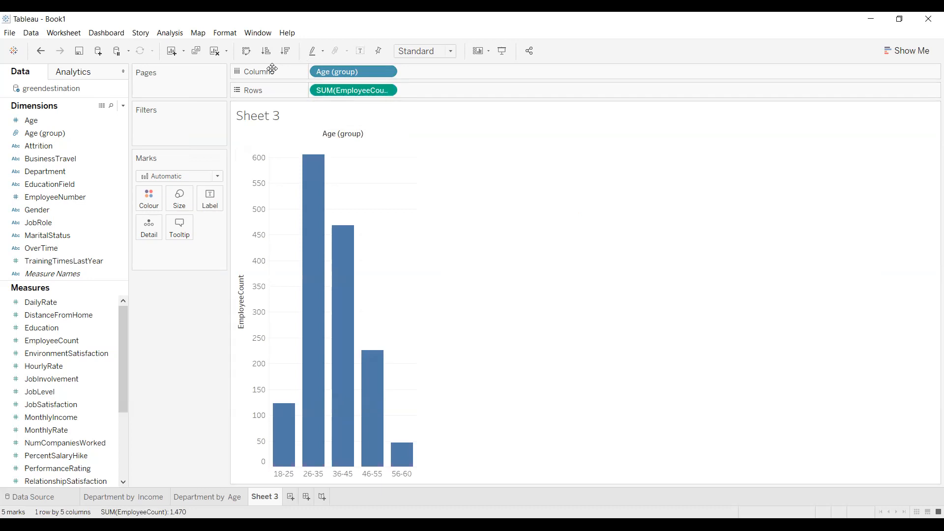
mouse_move(307, 226)
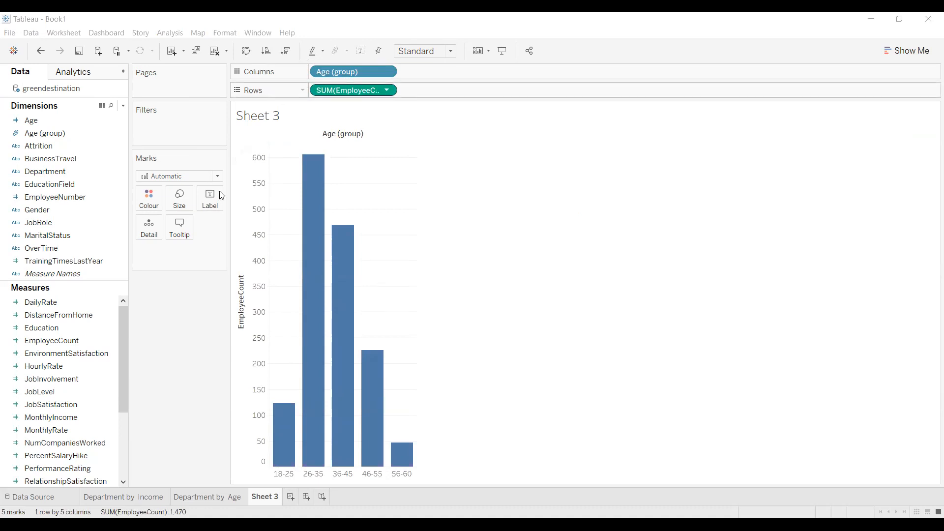
left_click_drag(221, 195, 221, 196)
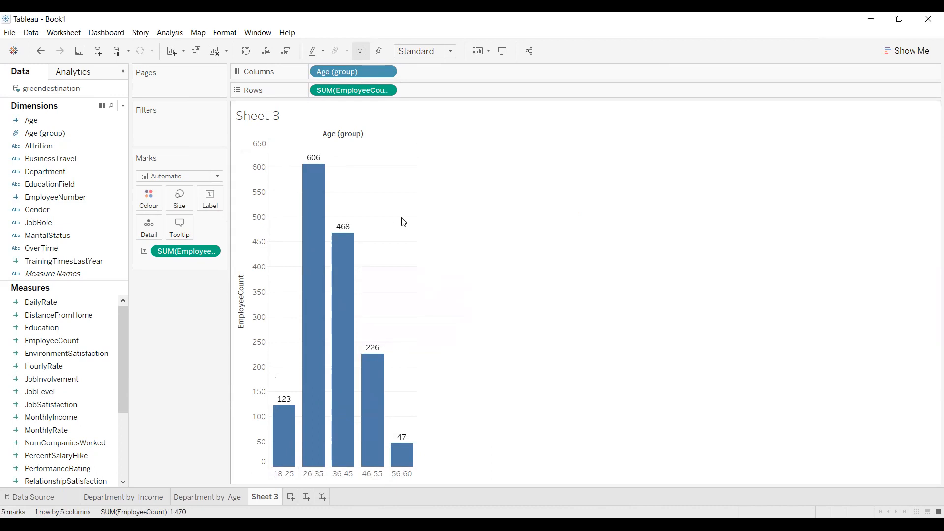
Set the sheet's grid lines to None in the line formatting and close the formatting options
right_click(375, 159)
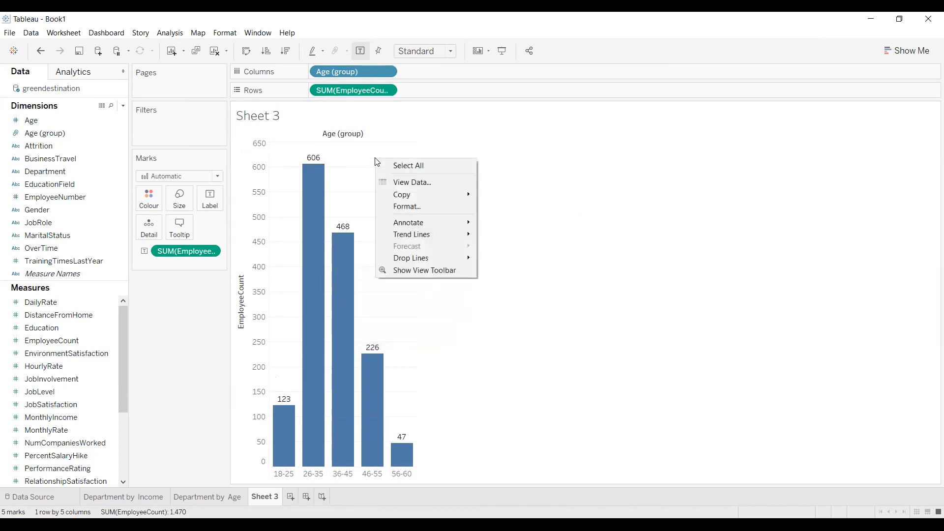
left_click(407, 207)
left_click(72, 92)
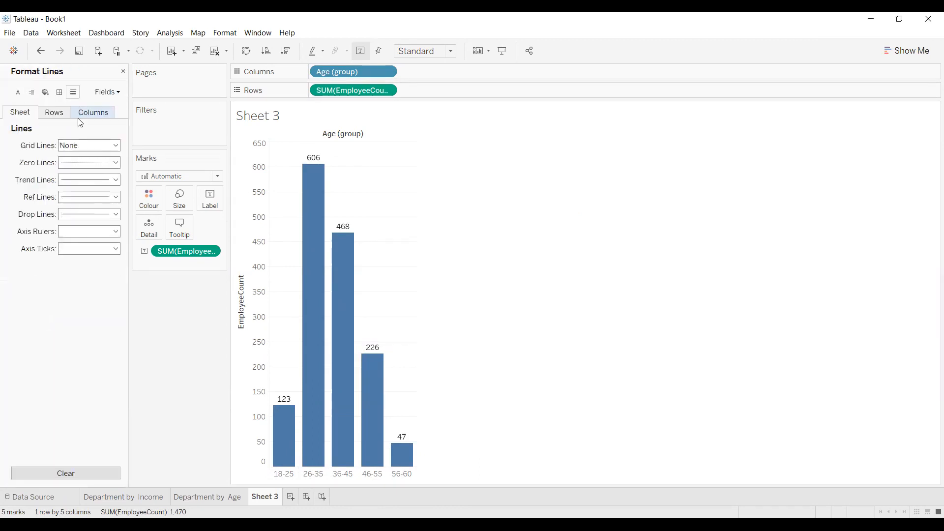
left_click(90, 146)
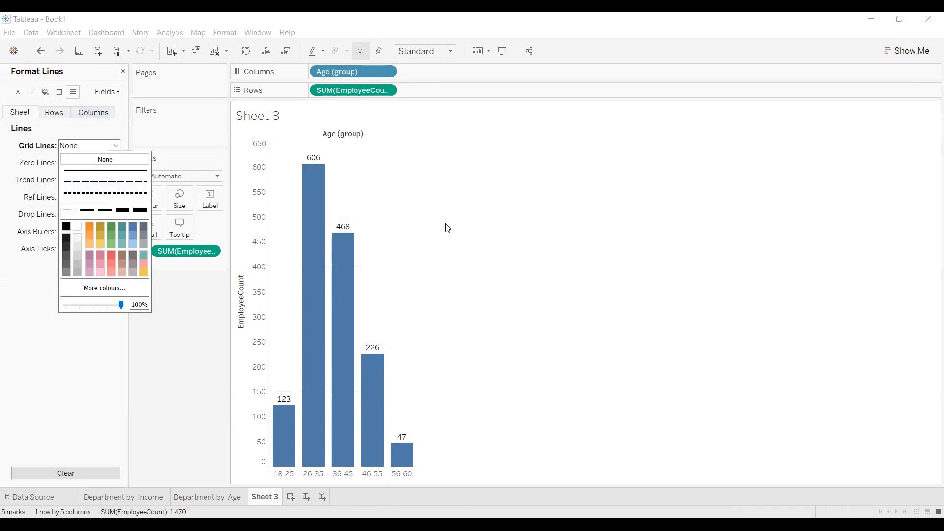
left_click(328, 211)
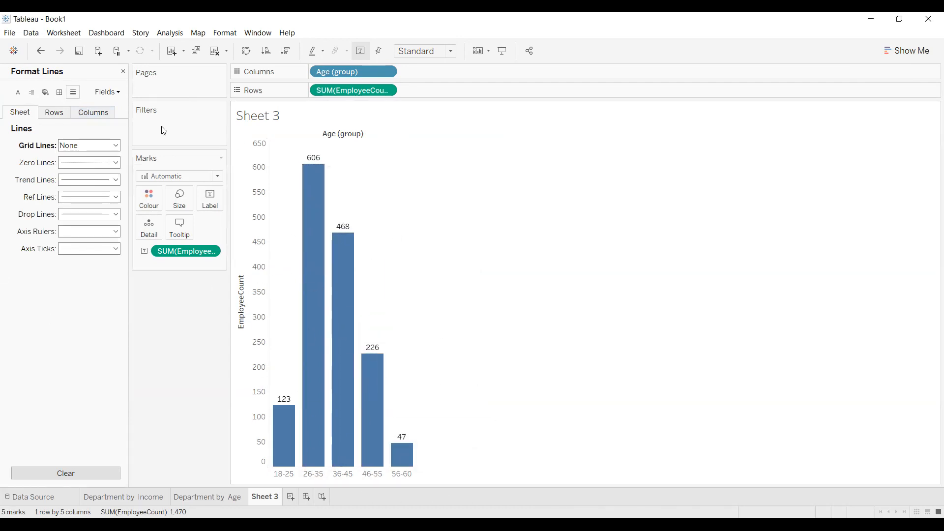
left_click(124, 69)
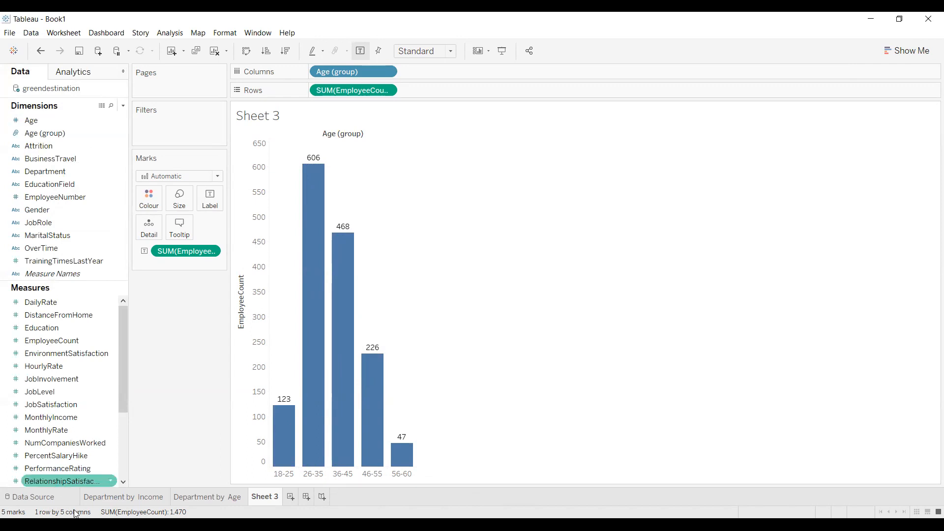
Review the Department by Age sheet, and colour the age group bars on Sheet 3 by Attrition
left_click(185, 498)
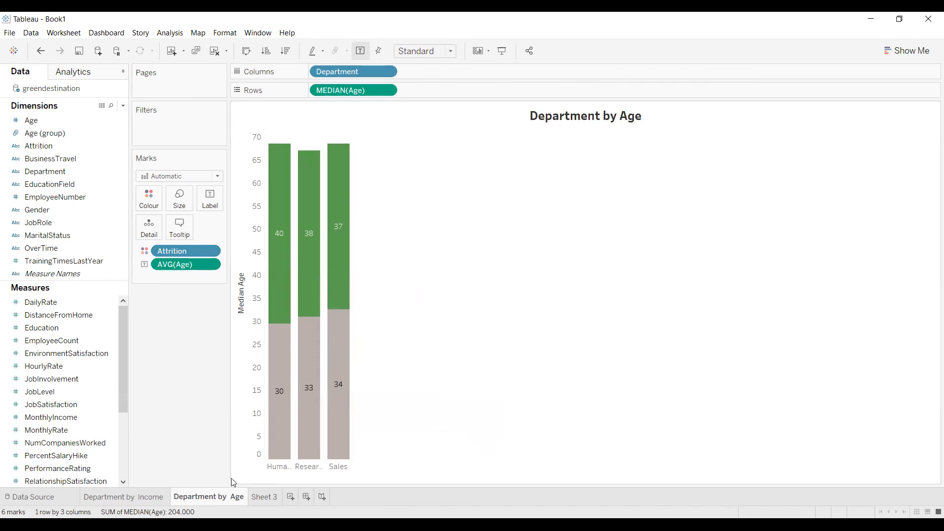
left_click(262, 497)
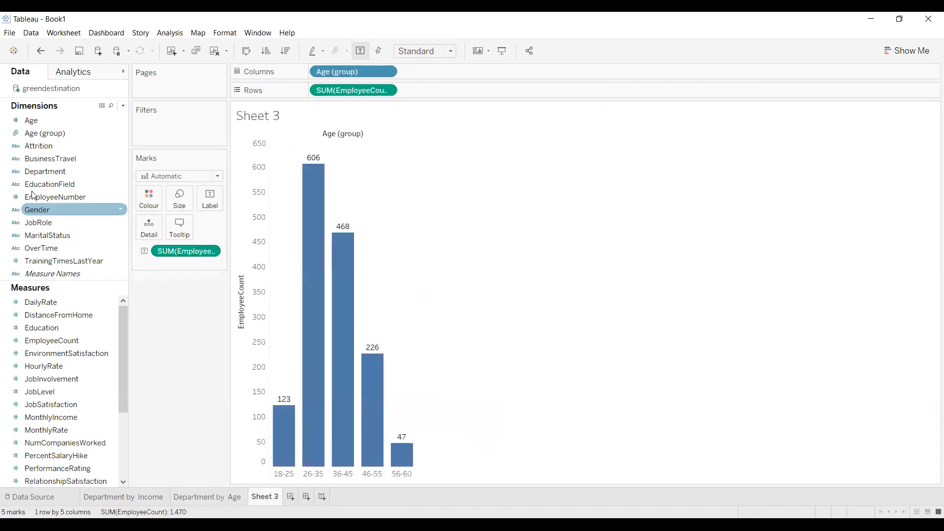
left_click_drag(43, 146, 150, 201)
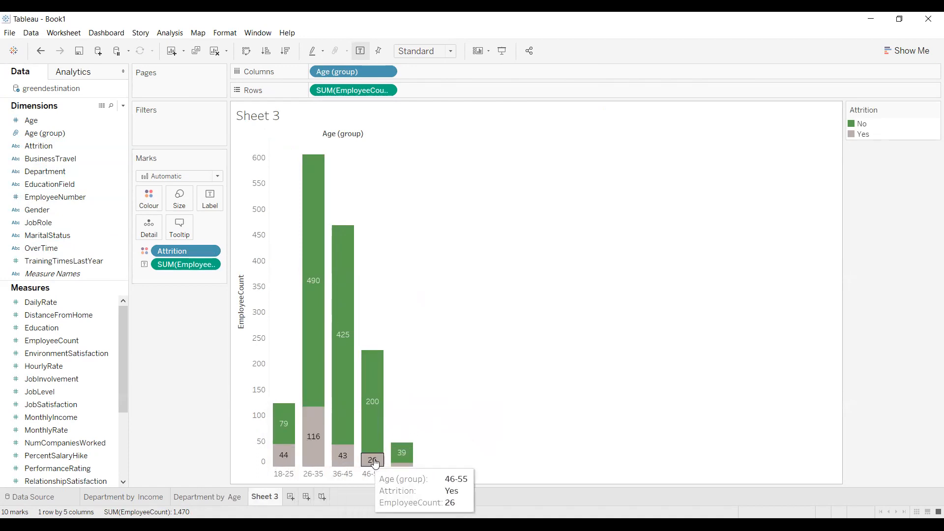
mouse_move(407, 464)
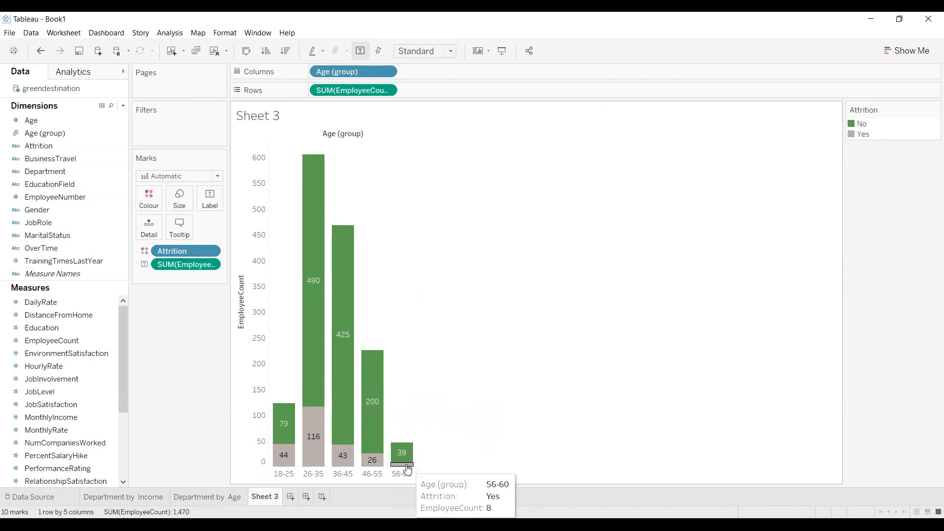
mouse_move(319, 436)
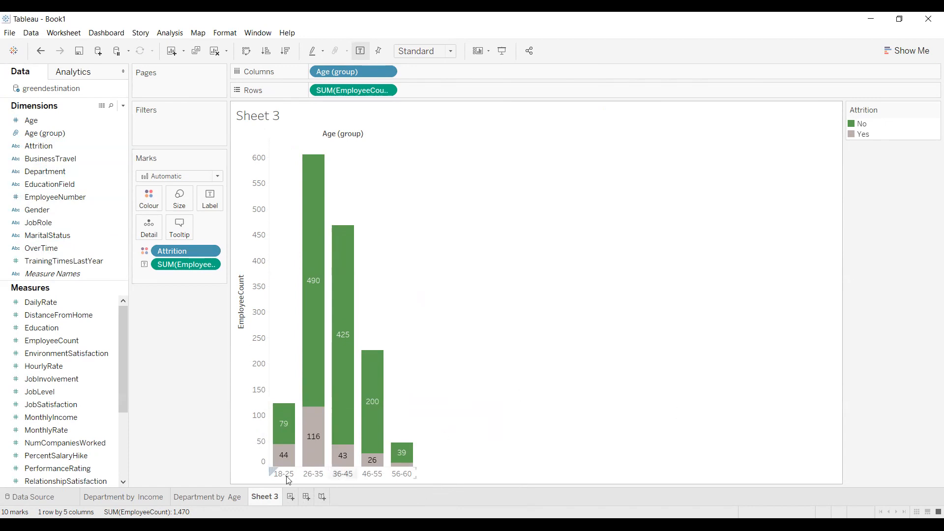
Rename Sheet 3 as Age Group by Employee Count
double_click(264, 497)
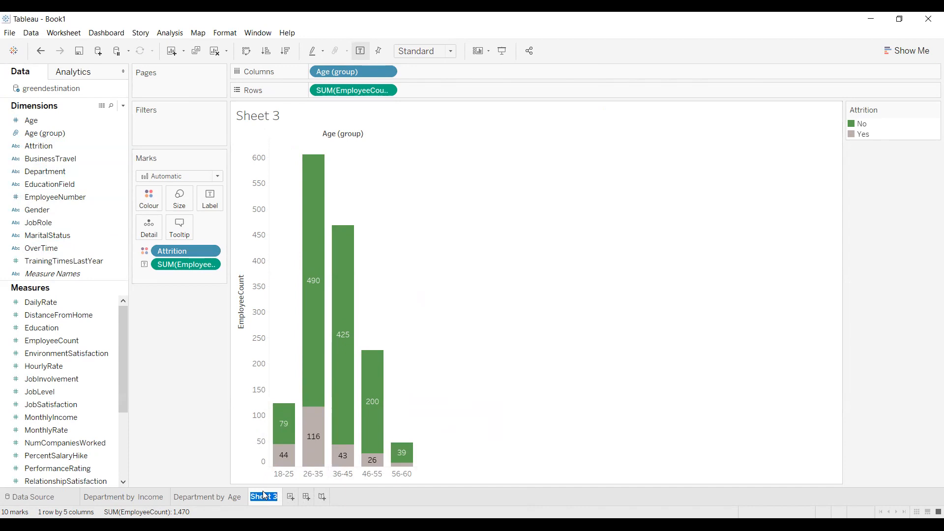
type("Age Group by")
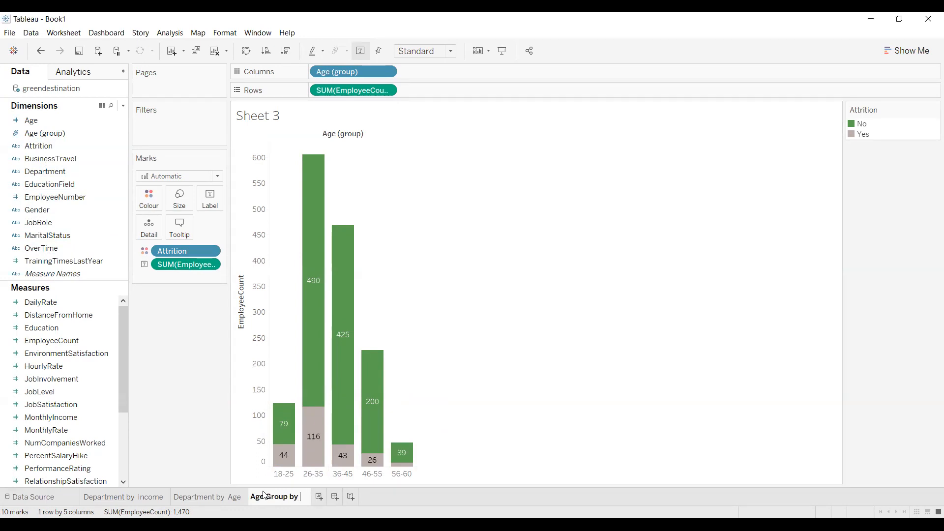
type(" Emplo")
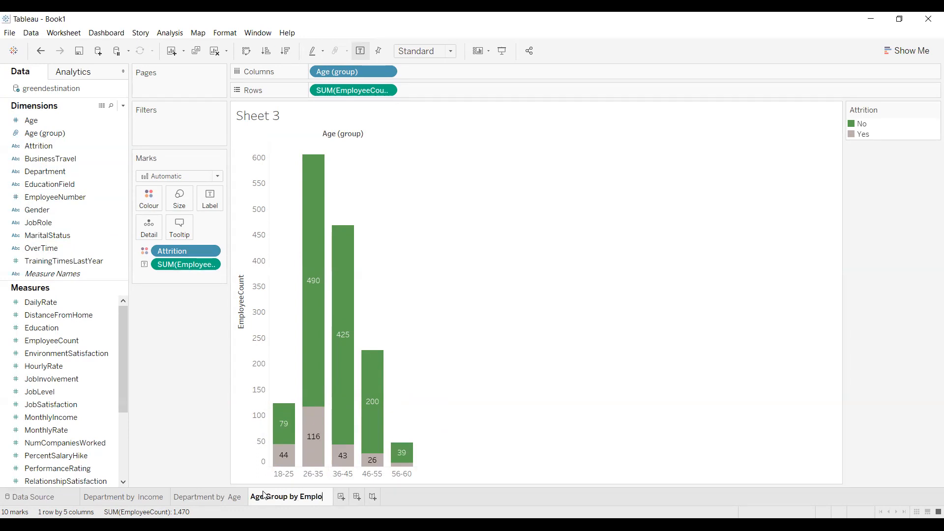
type("yee ")
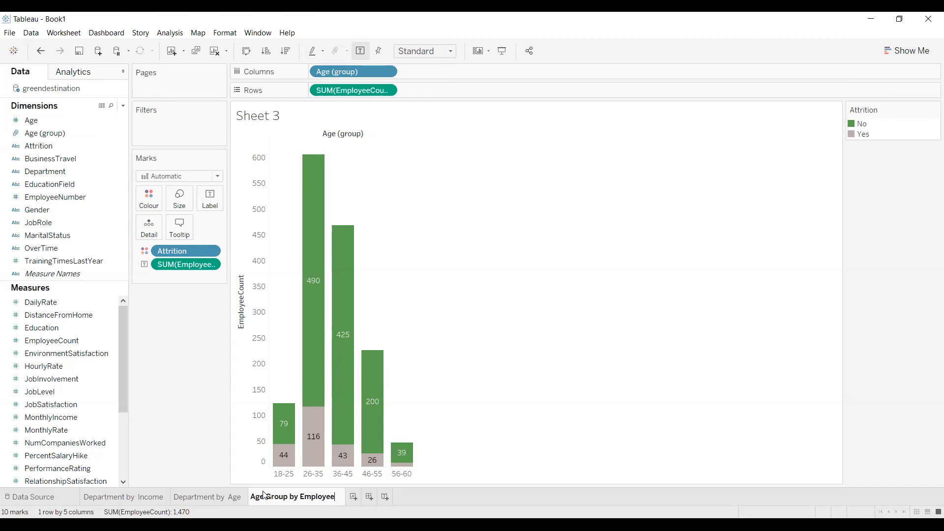
type("Count")
key("Return")
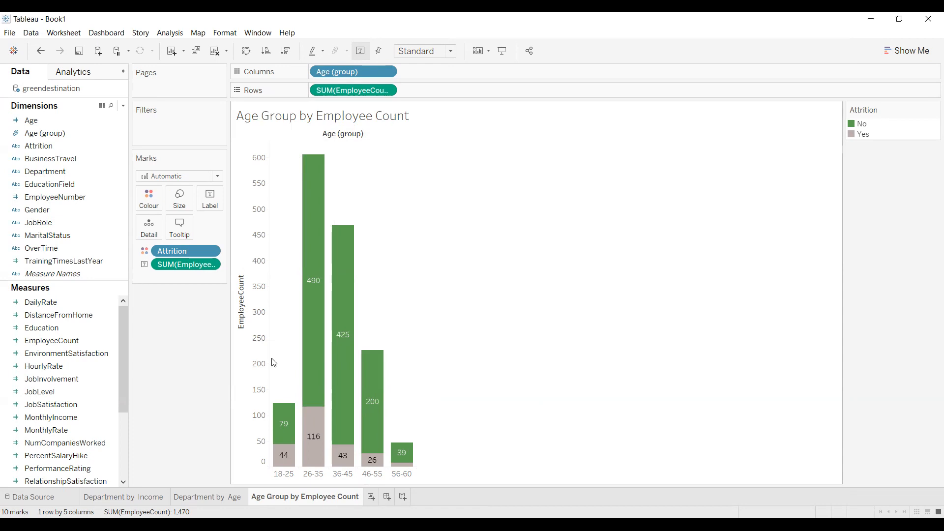
Swap rows and columns to make the bars horizontal, and fit the chart to Entire View
left_click(245, 51)
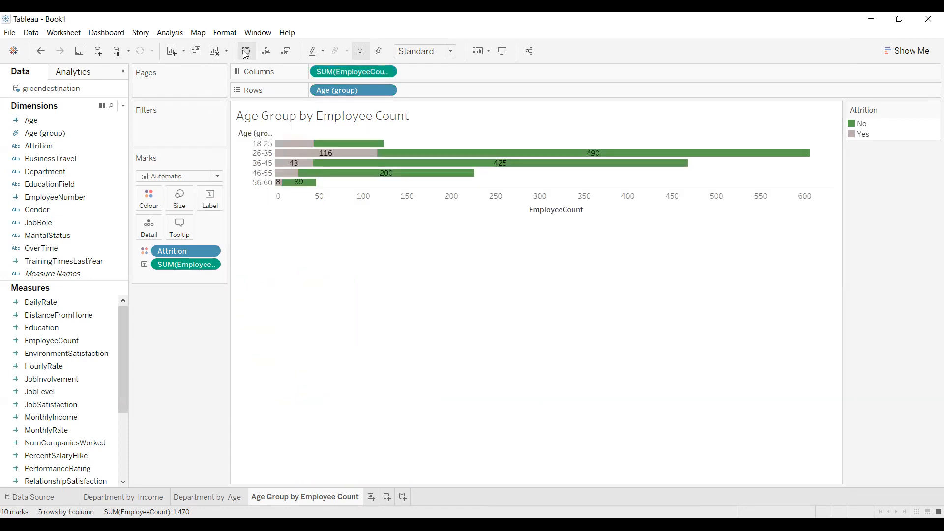
left_click(451, 51)
left_click(439, 94)
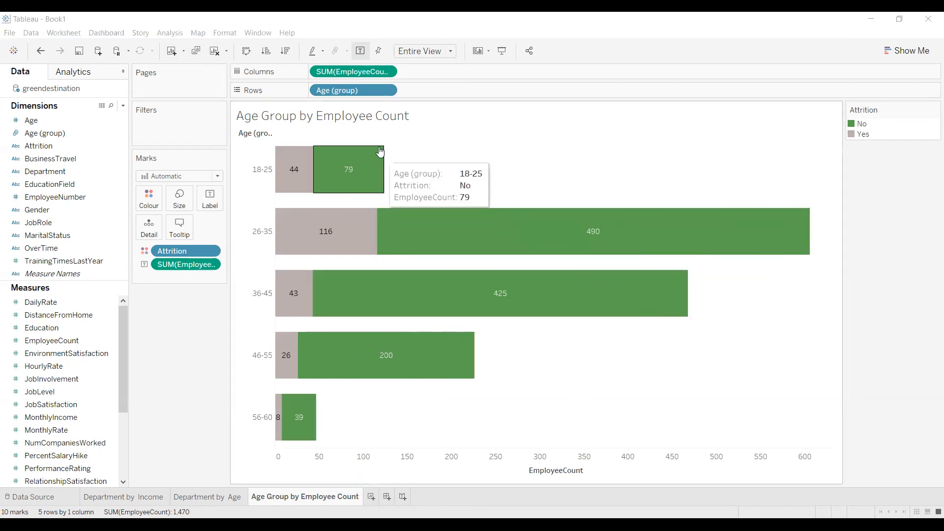
Open the chart title for editing and make its text bold
double_click(349, 120)
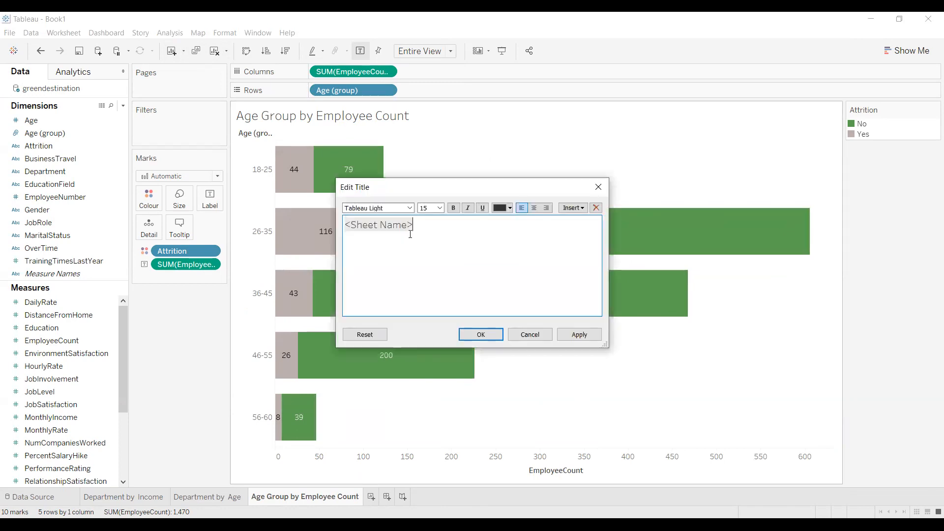
double_click(409, 227)
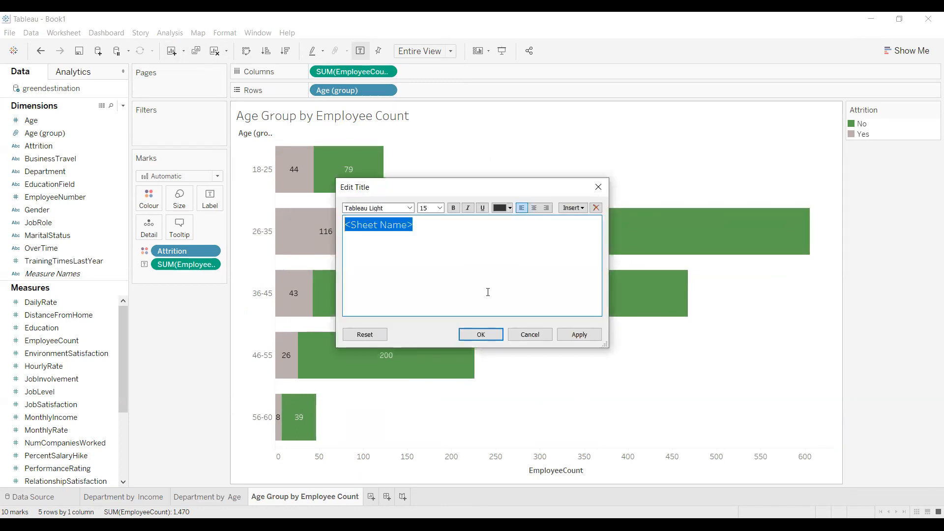
left_click(575, 334)
left_click(454, 207)
Replace the sheet name placeholder in the title with the text Age Group by Employees inside the angle brackets
mouse_move(409, 226)
left_mouse_down()
mouse_move(351, 225)
mouse_move(408, 225)
left_mouse_up()
type("Age")
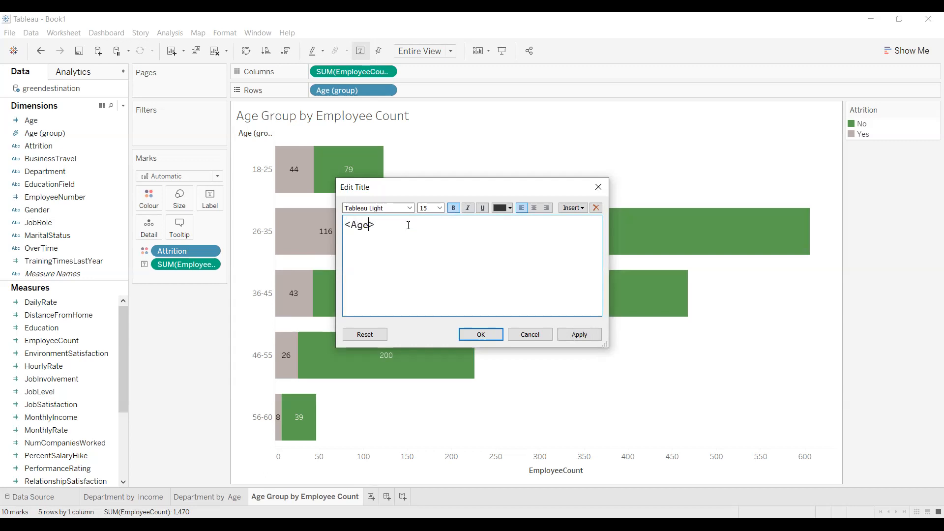
type(" Group by Employy")
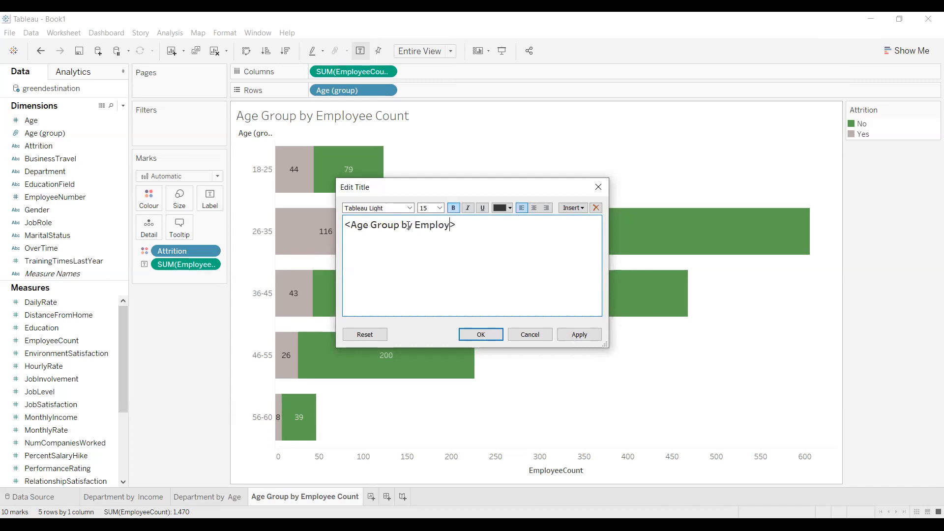
key("BackSpace")
type("ee Count")
left_click(408, 225)
key("BackSpace")
key("BackSpace")
type("b")
left_click(460, 225)
type("s")
key("Delete")
key("Delete")
key("Delete")
key("Delete")
key("Delete")
key("Delete")
Set the font of the whole chart title to Tableau Bold and apply it
triple_click(396, 225)
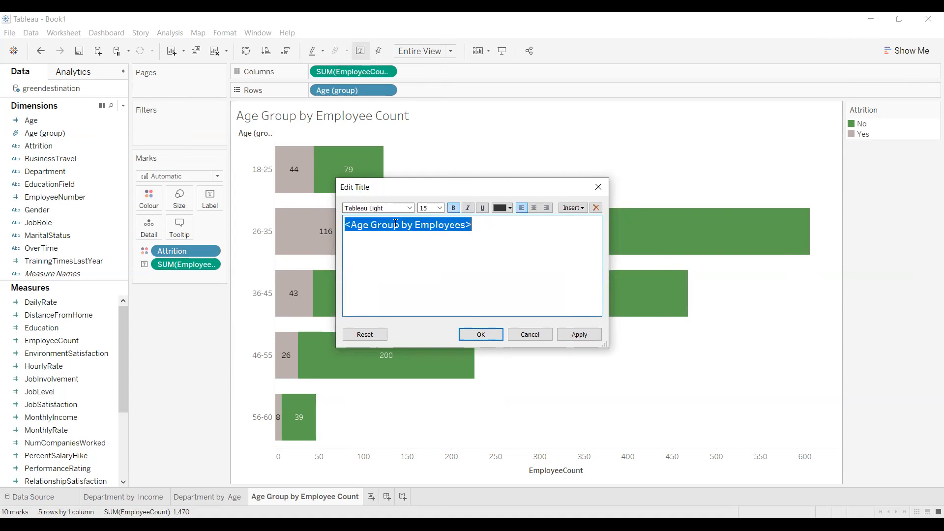
left_click(406, 208)
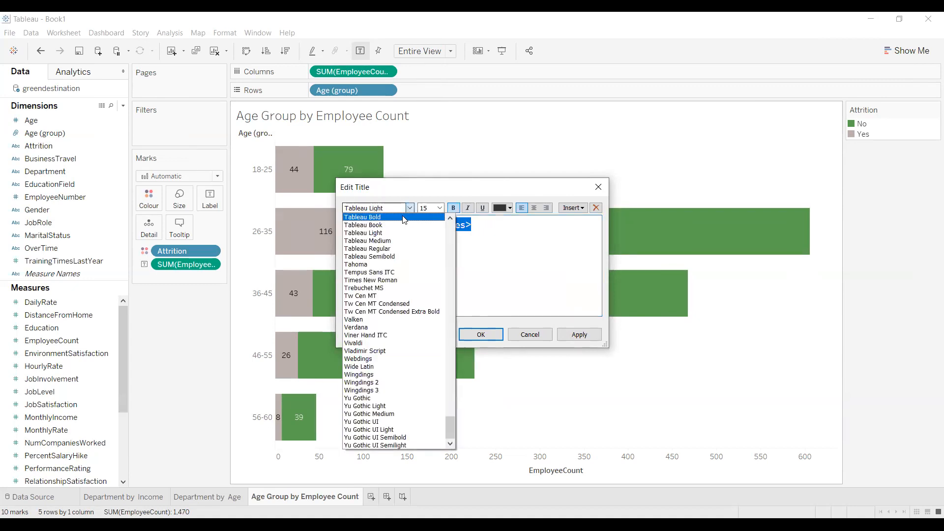
left_click(403, 216)
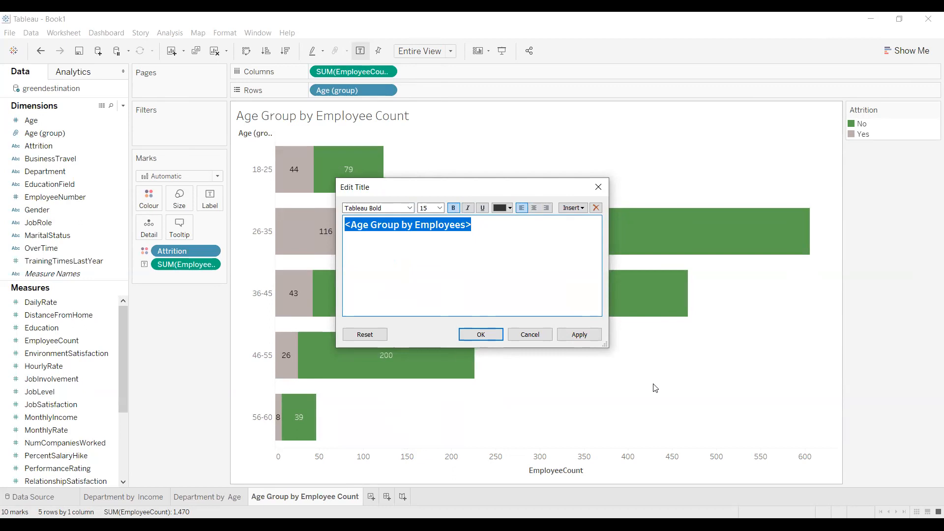
left_click(596, 337)
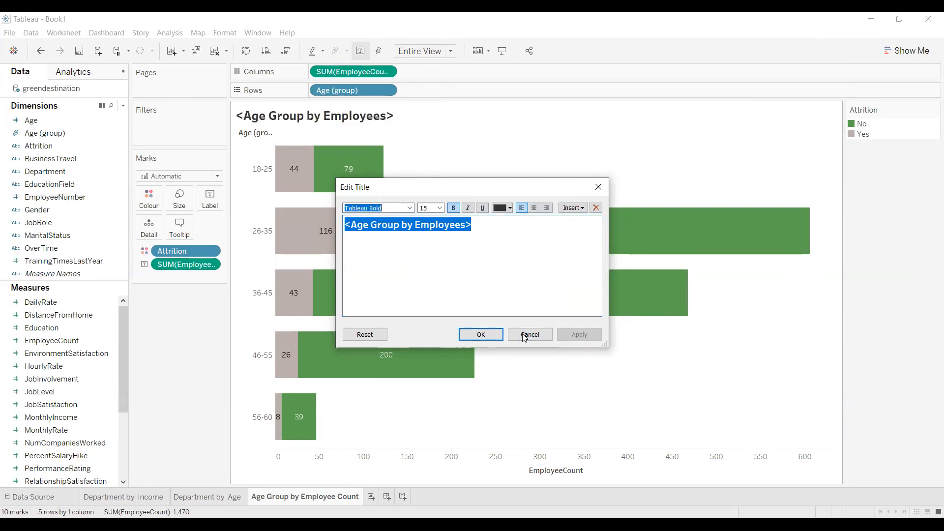
left_click(486, 331)
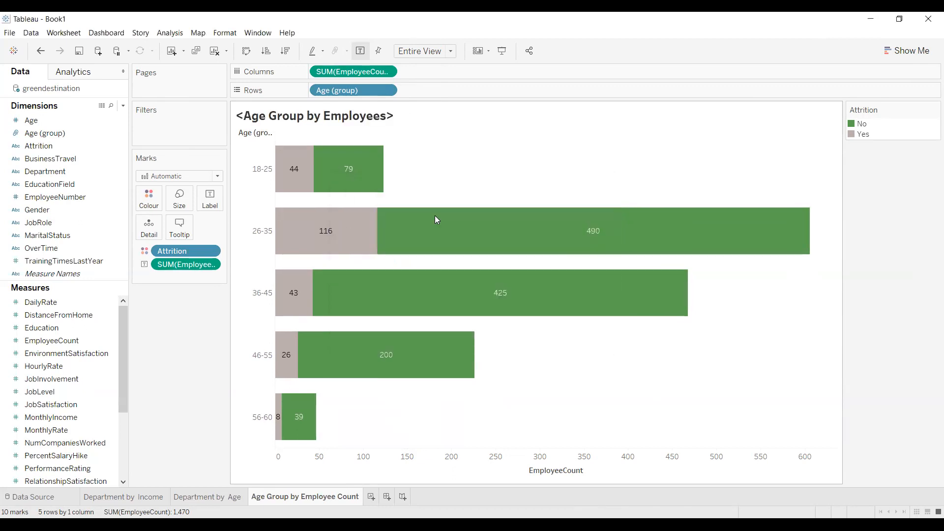
Remove the angle brackets from the chart title so it reads Age Group by Employees, and centre it
double_click(378, 115)
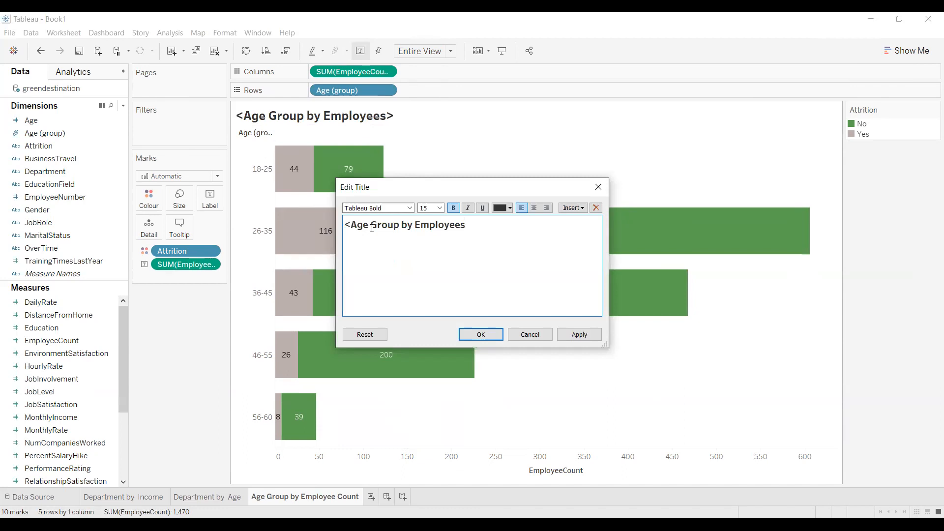
left_click(351, 227)
key("BackSpace")
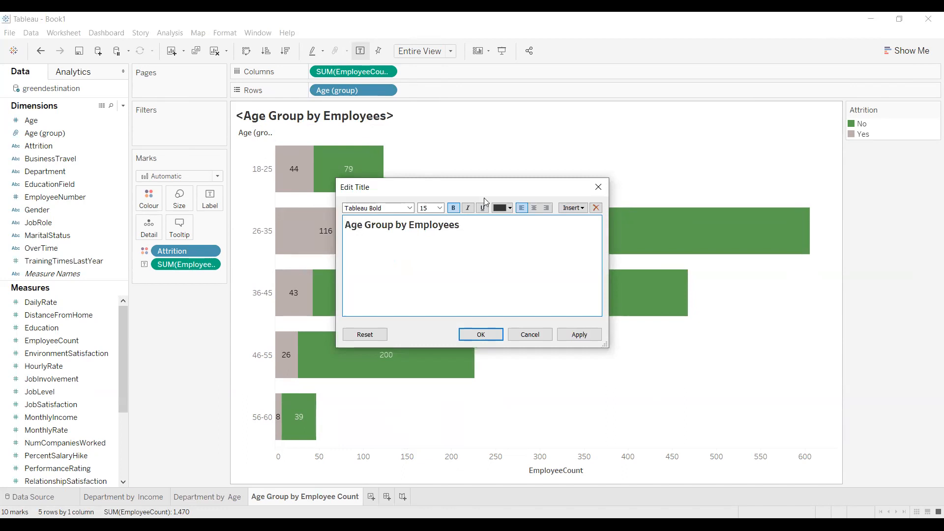
left_click(533, 208)
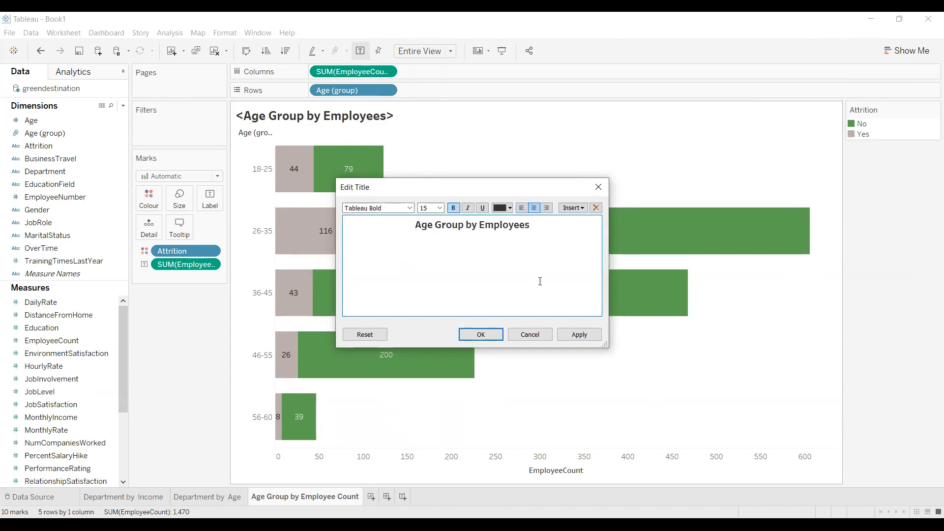
left_click(580, 335)
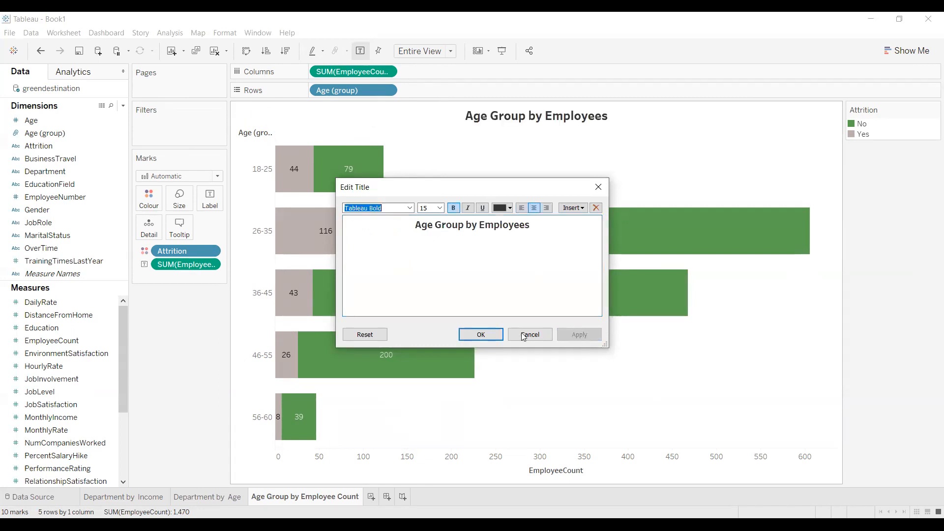
left_click(481, 335)
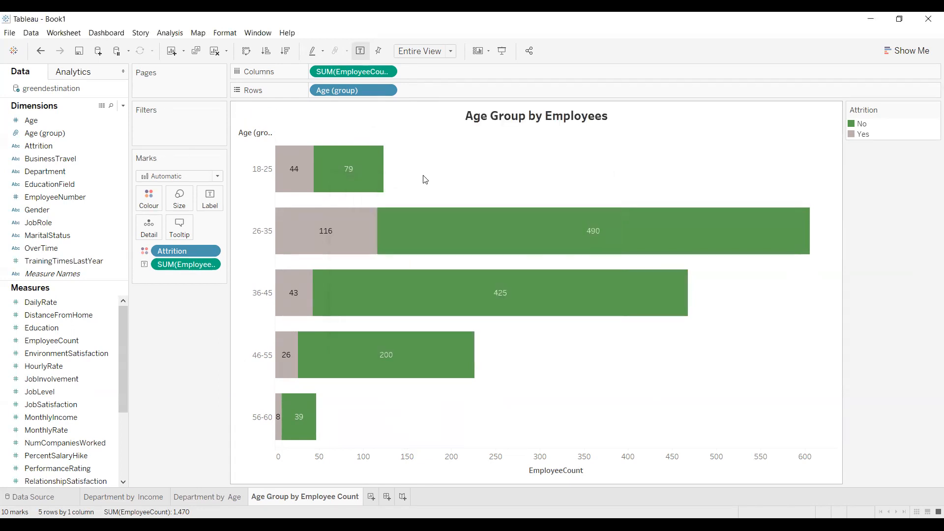
Hide the field labels for rows and set the worksheet font to Tableau Bold on the age group chart
right_click(243, 137)
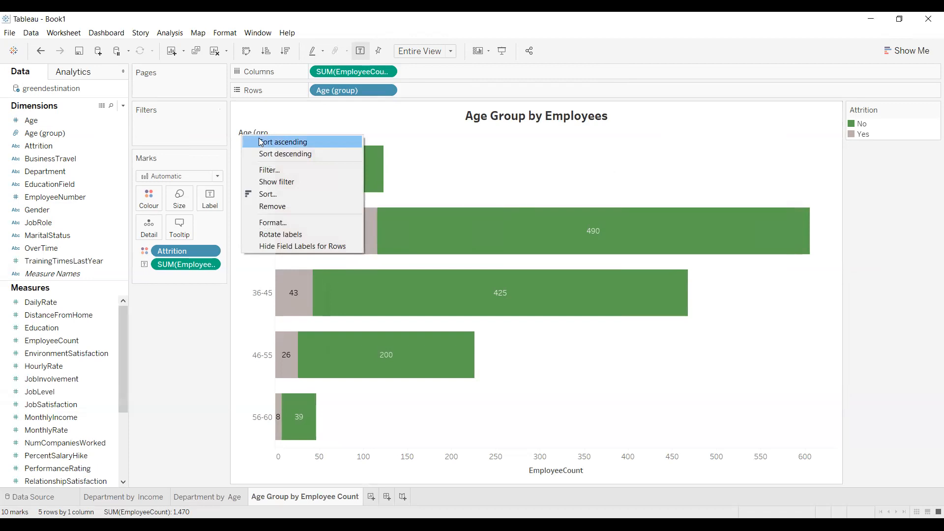
left_click(282, 247)
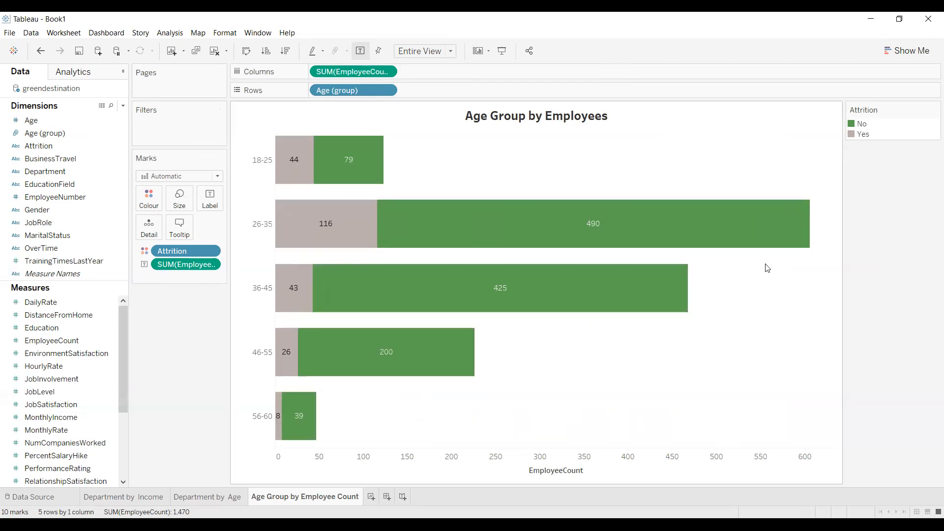
right_click(292, 158)
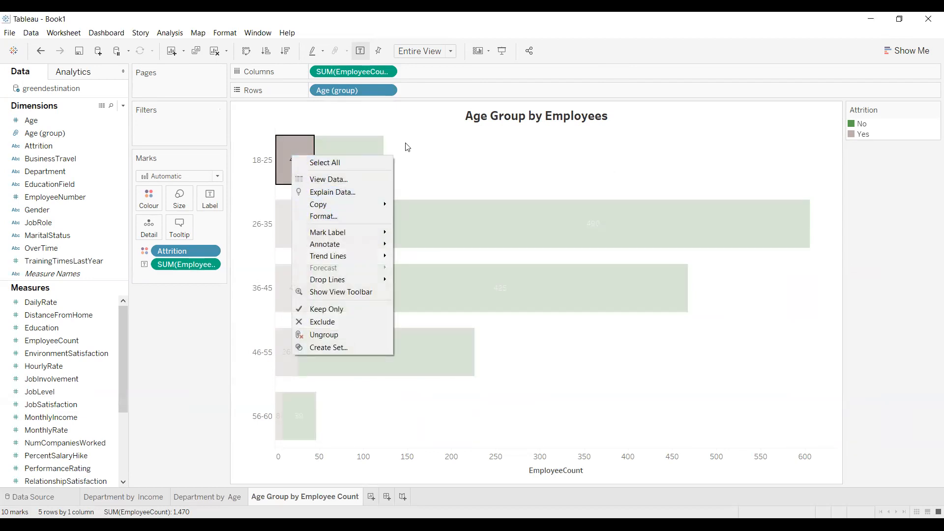
left_click(407, 147)
left_click(296, 147)
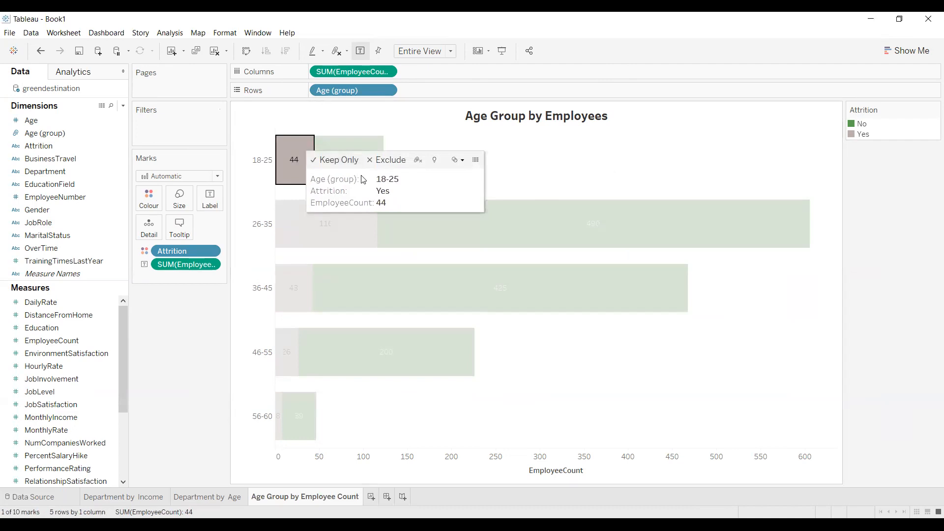
left_click(297, 142)
right_click(293, 158)
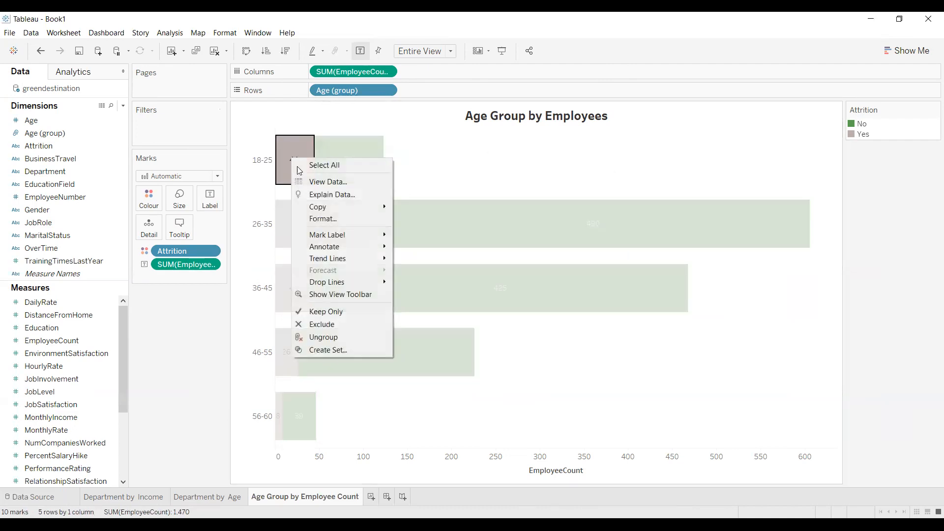
left_click(341, 225)
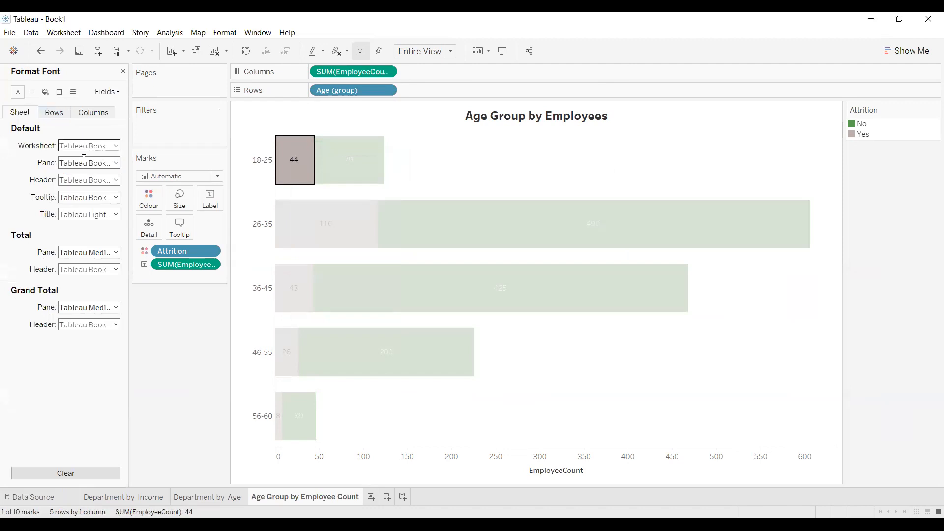
left_click(85, 146)
left_click(144, 162)
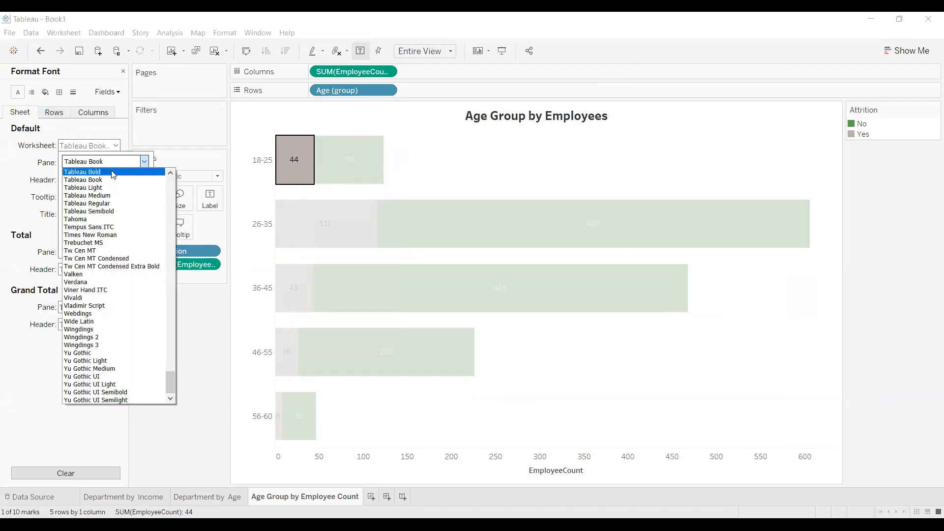
left_click(112, 172)
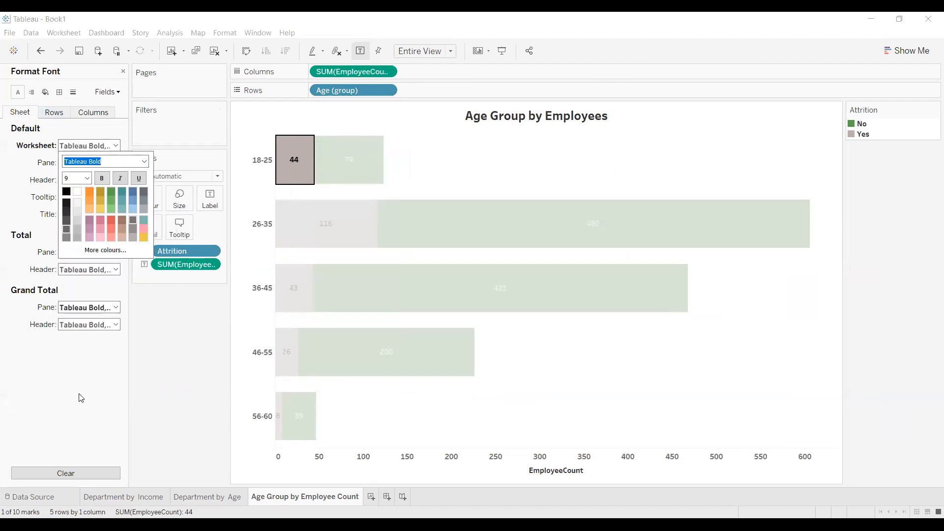
left_click(404, 345)
left_click(674, 136)
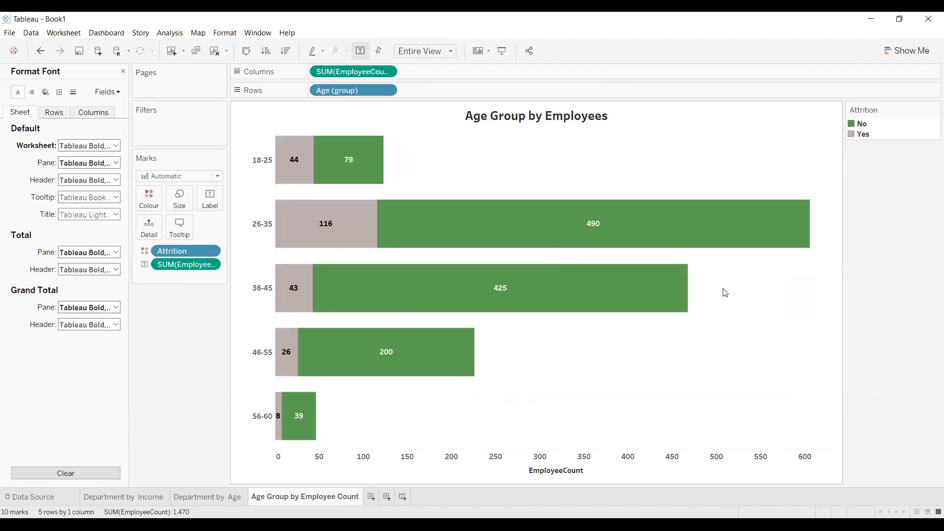
Hide the EmployeeCount axis header and the Attrition colour legend card
right_click(608, 458)
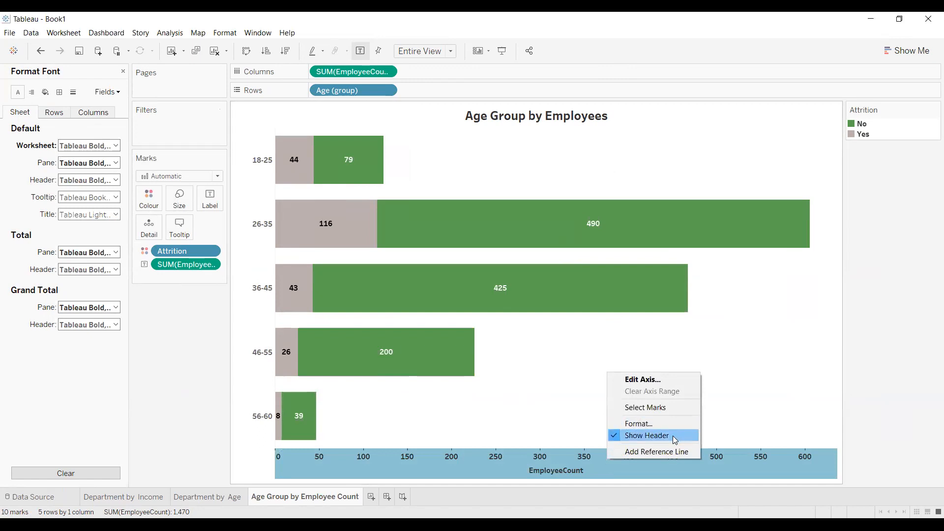
left_click(675, 436)
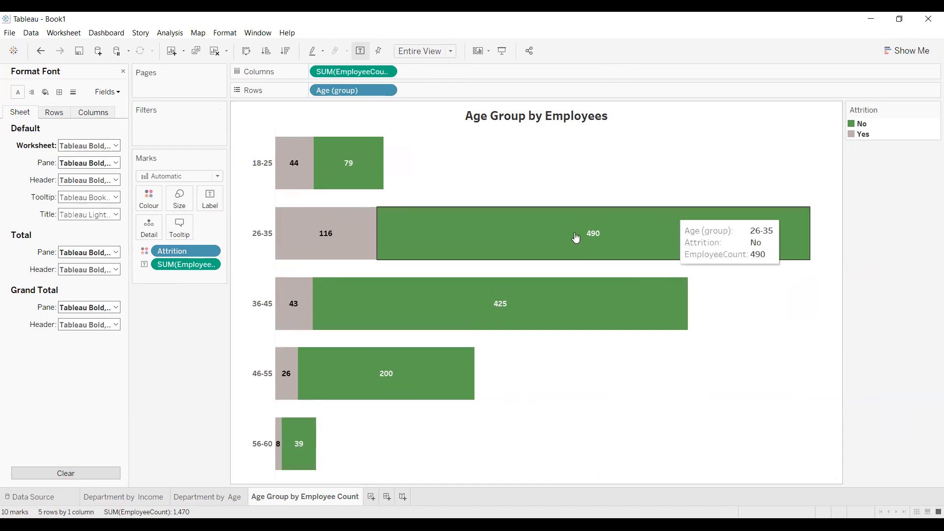
left_click(932, 112)
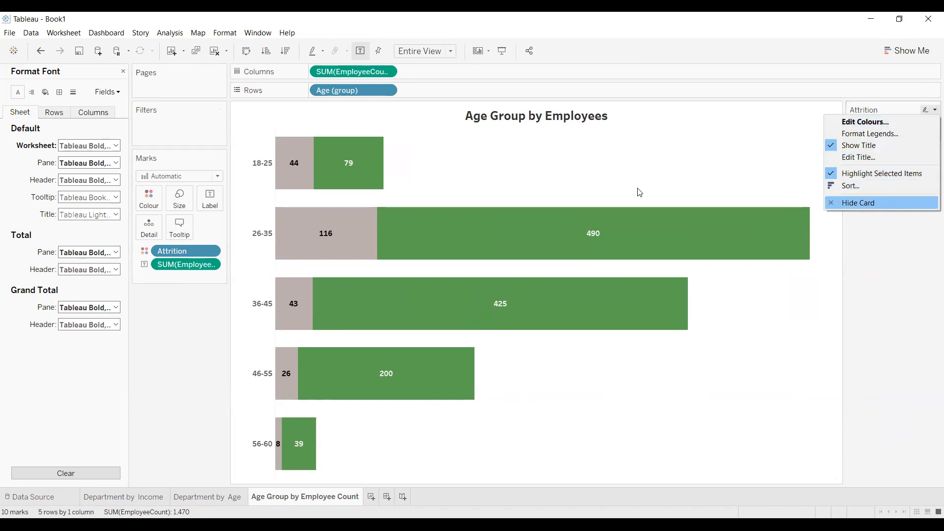
key("Return")
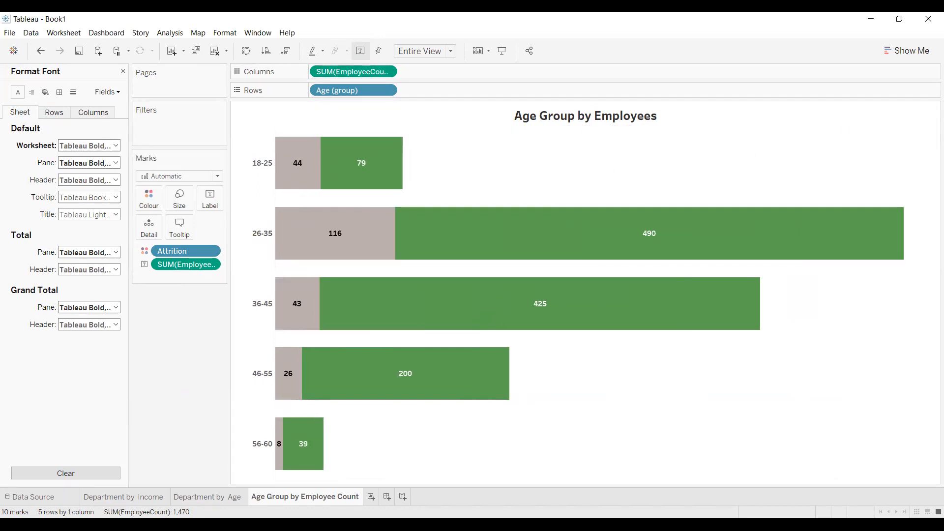
On the Department by Age sheet, set the worksheet font to Tableau Bold and fit the chart to Entire View
left_click(203, 498)
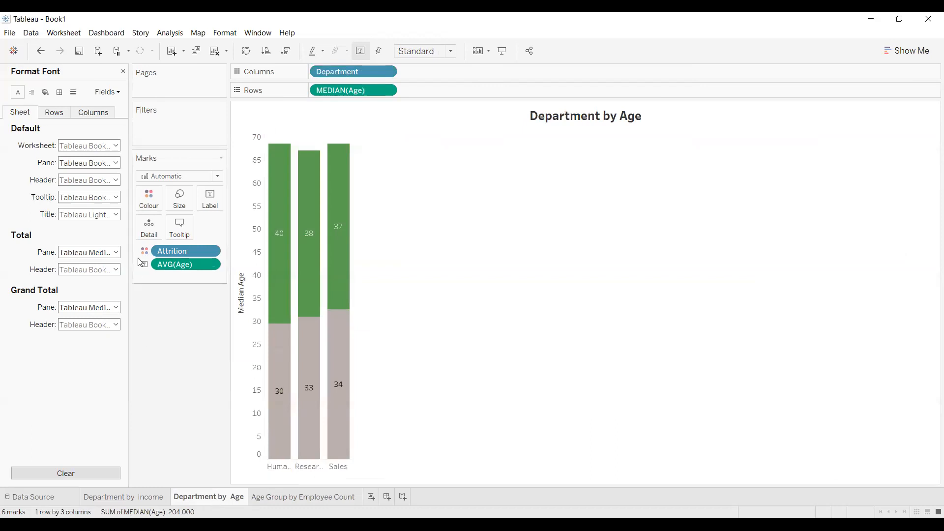
left_click(103, 161)
left_click(101, 178)
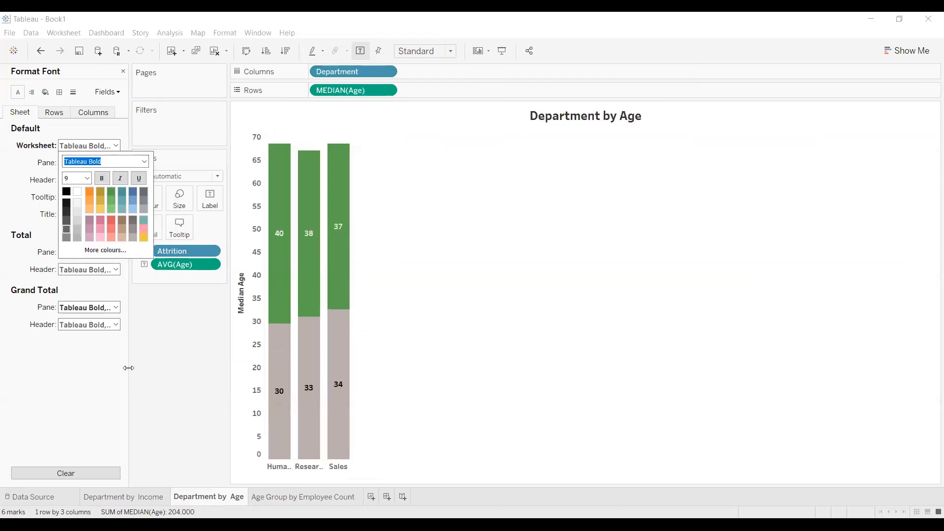
left_click(558, 263)
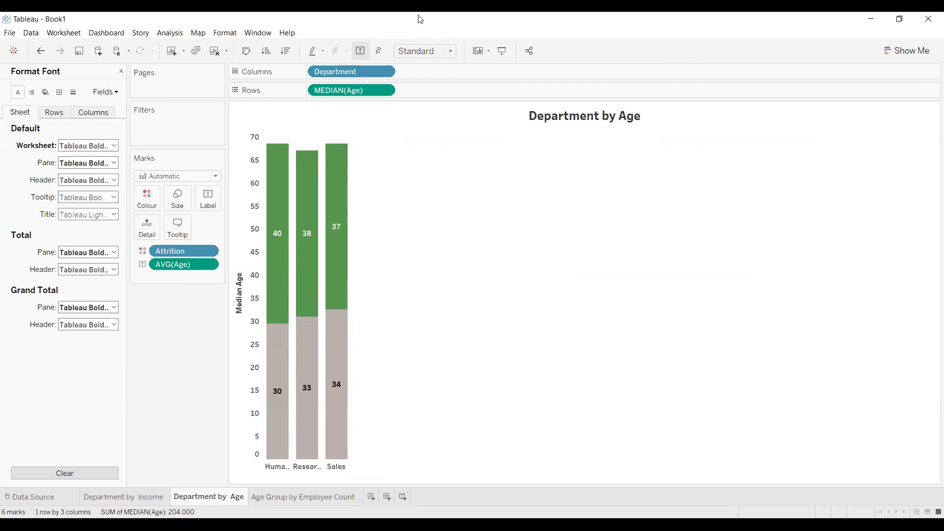
left_click(452, 51)
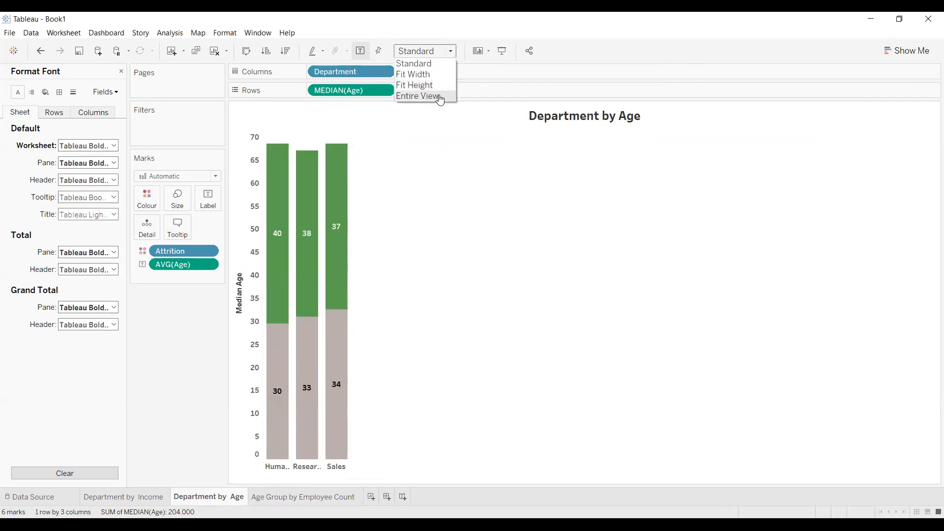
left_click(438, 94)
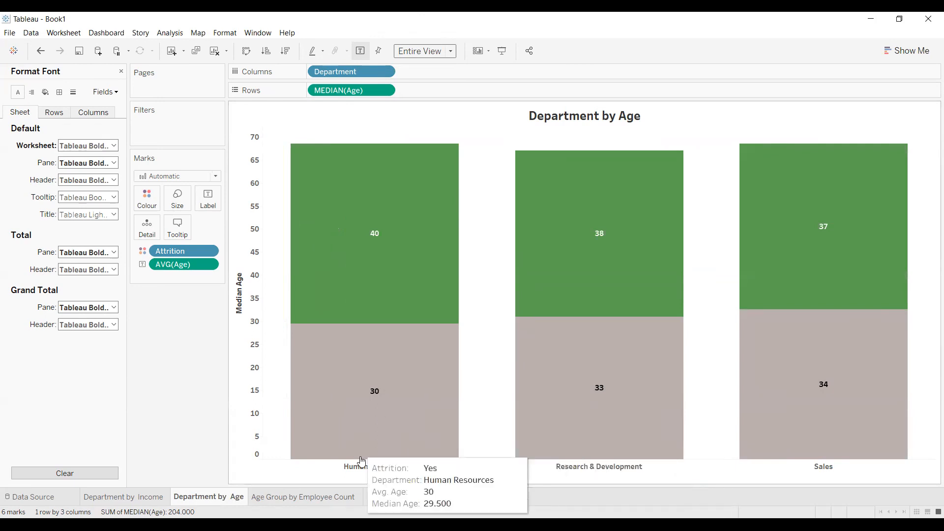
left_click(105, 498)
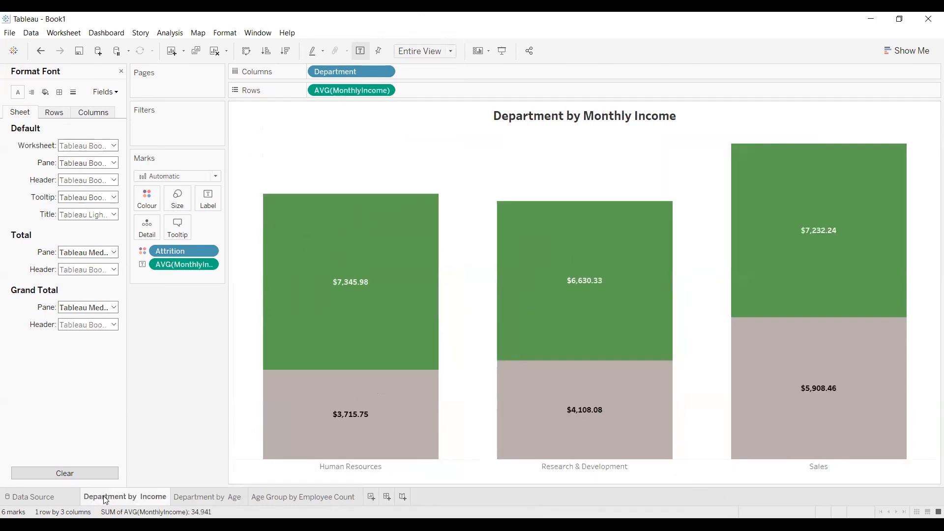
left_click(297, 497)
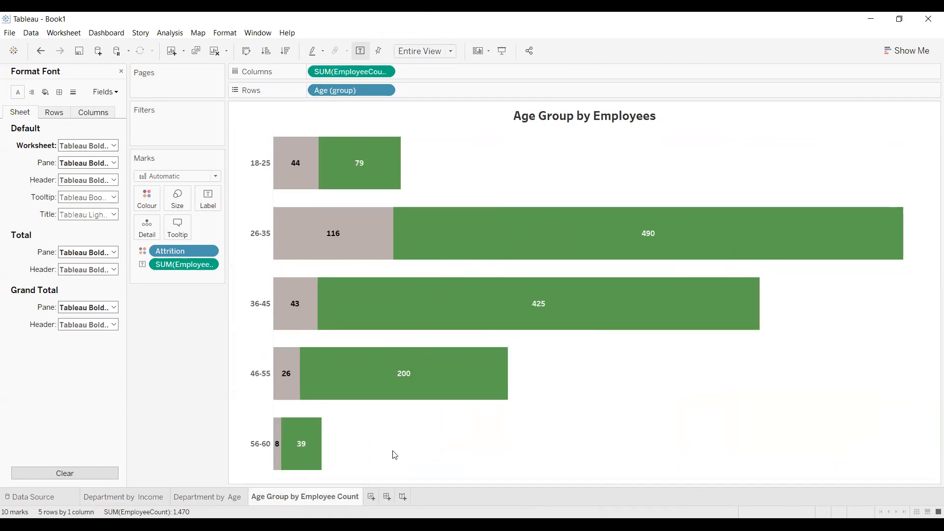
Create a new worksheet and build a text table of summed MonthlyIncome with Age (group) as rows
left_click(373, 497)
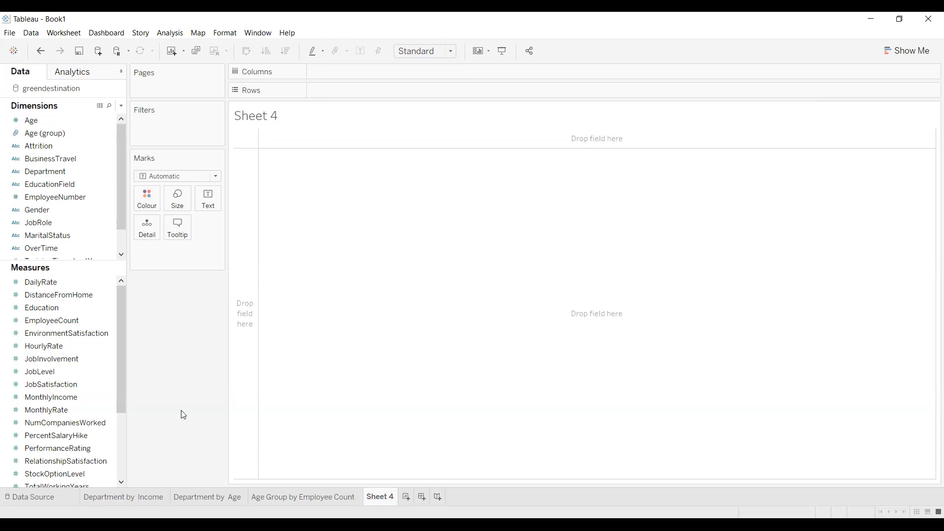
left_click_drag(45, 136, 83, 125)
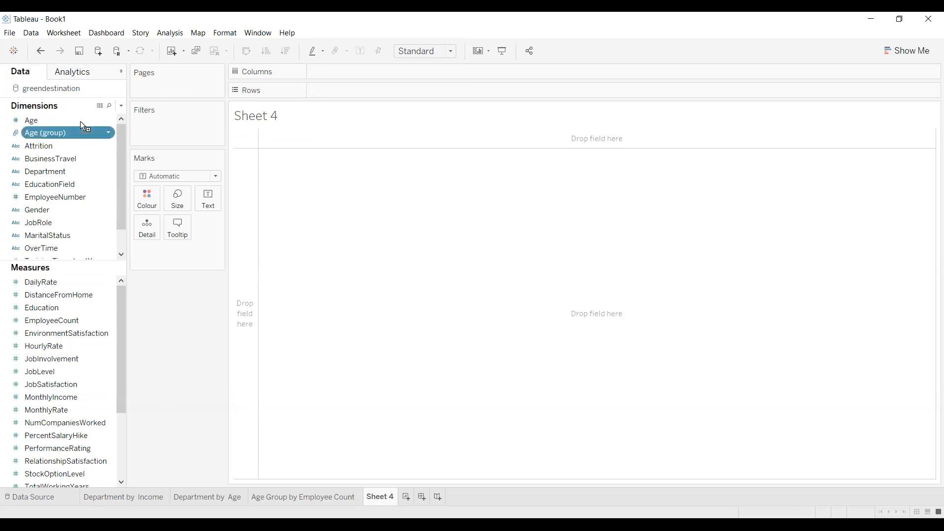
left_click_drag(314, 92, 317, 94)
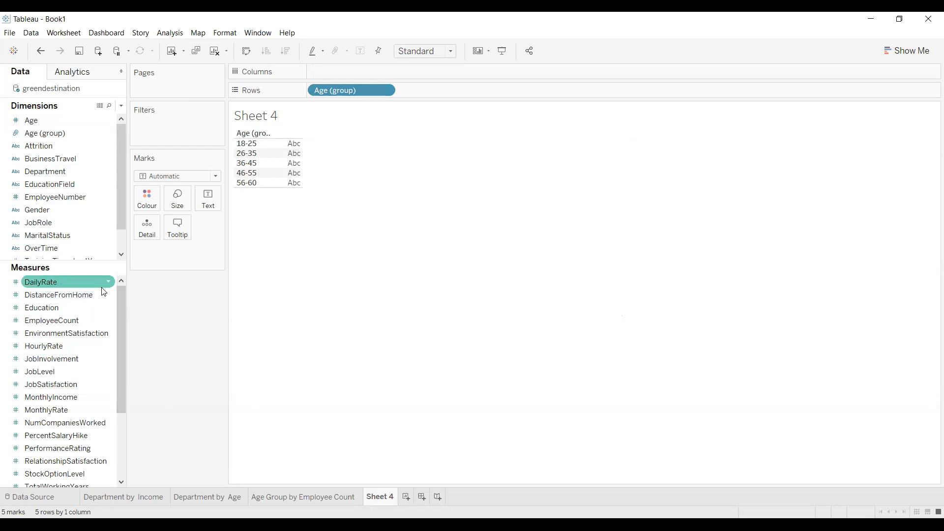
left_click(71, 397)
left_click_drag(350, 66, 352, 70)
left_click(924, 49)
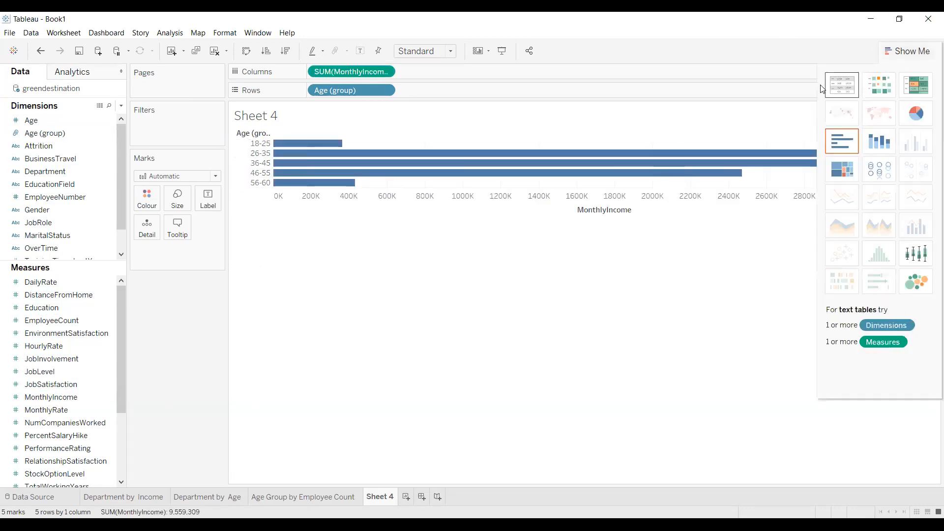
left_click(838, 86)
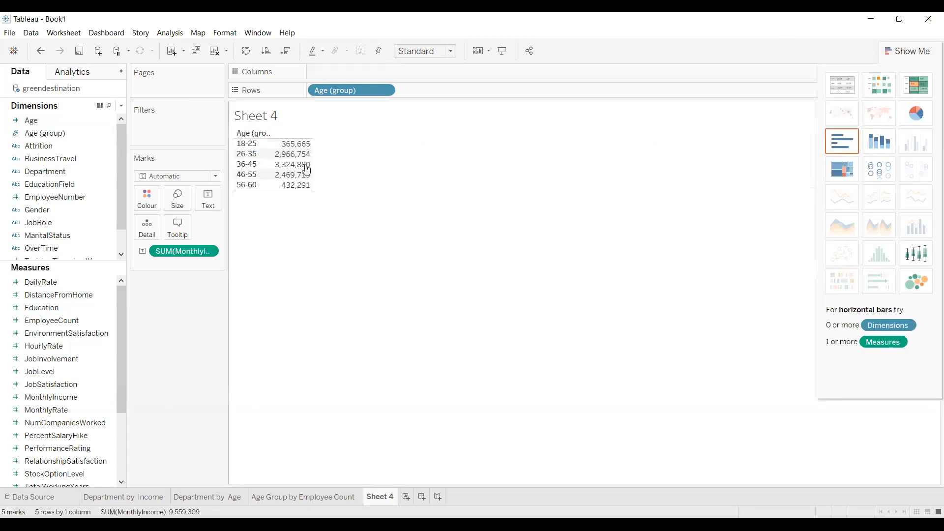
left_click(452, 52)
left_click(440, 97)
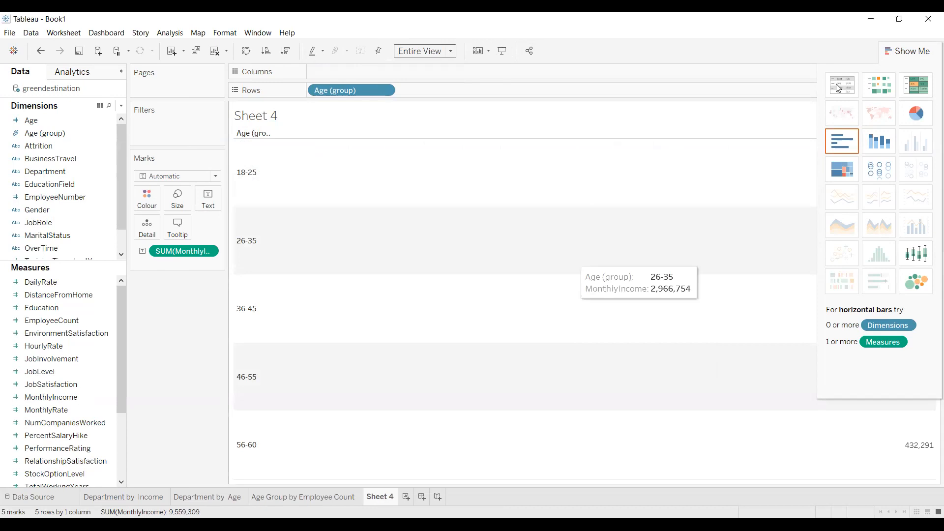
key("ctrl+z")
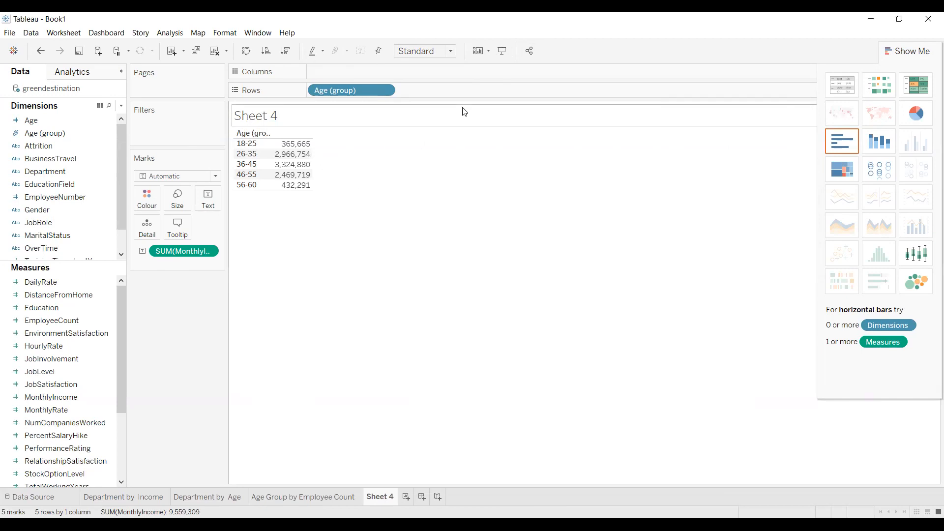
Change the aggregation of MonthlyIncome in the age group table to Average
mouse_move(304, 153)
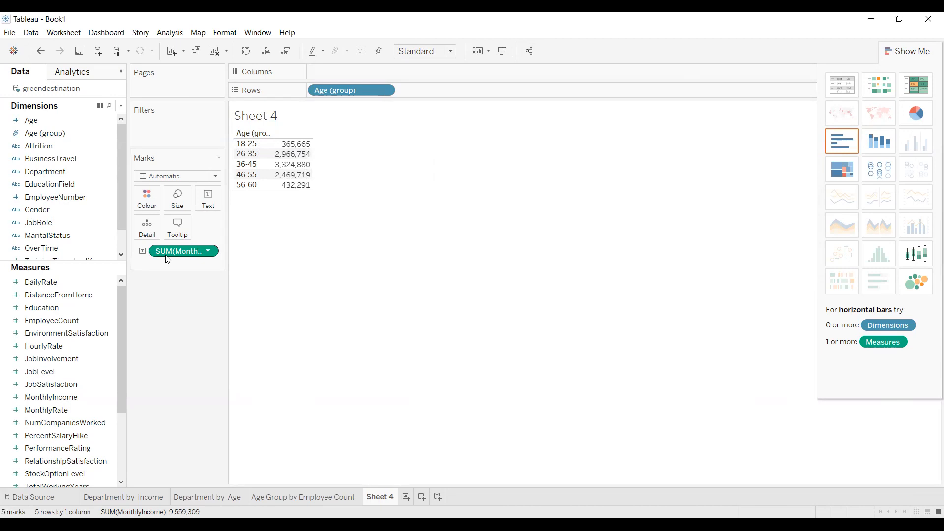
left_click(209, 252)
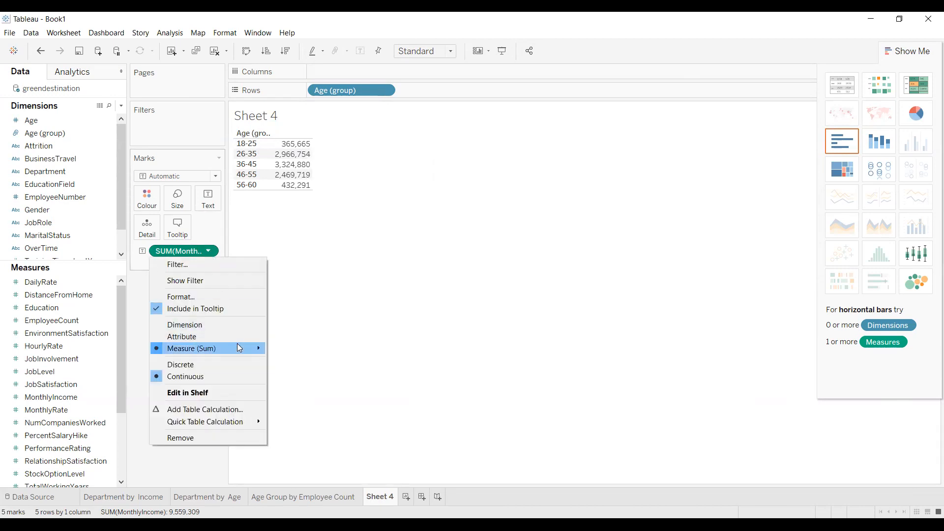
mouse_move(240, 348)
left_click(312, 363)
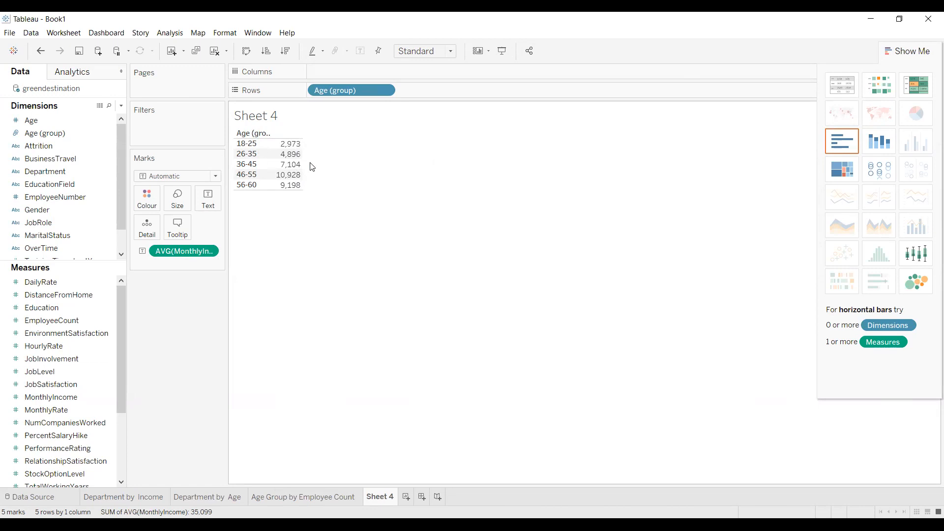
left_click(210, 252)
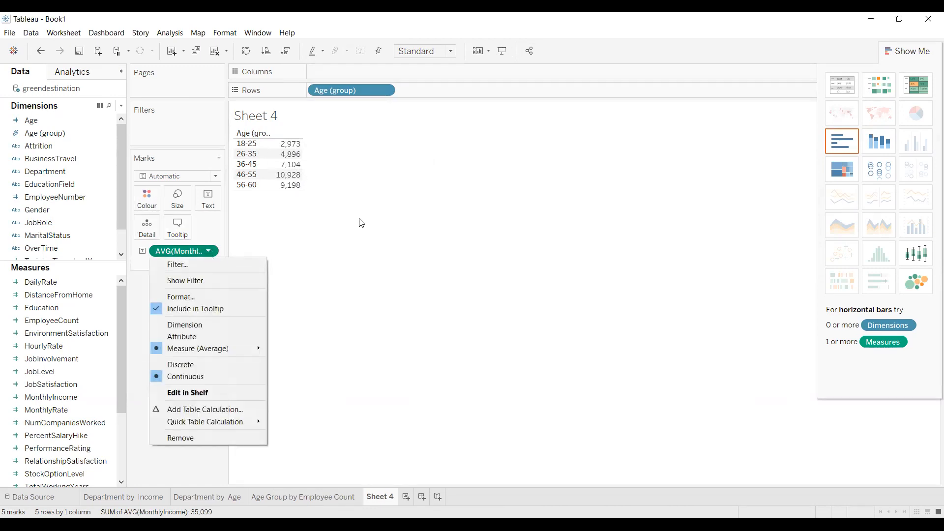
left_click(345, 162)
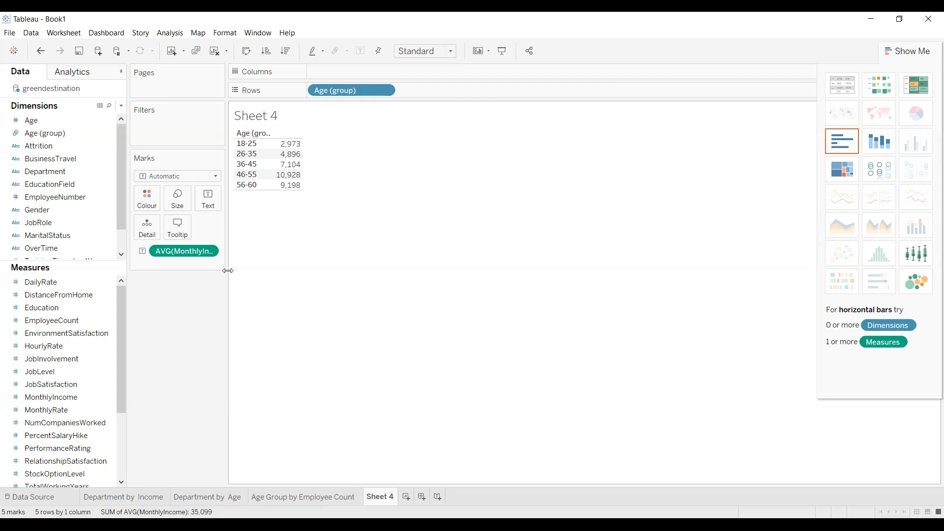
Start a new calculated field and name it Average Per Age Group
left_click(122, 107)
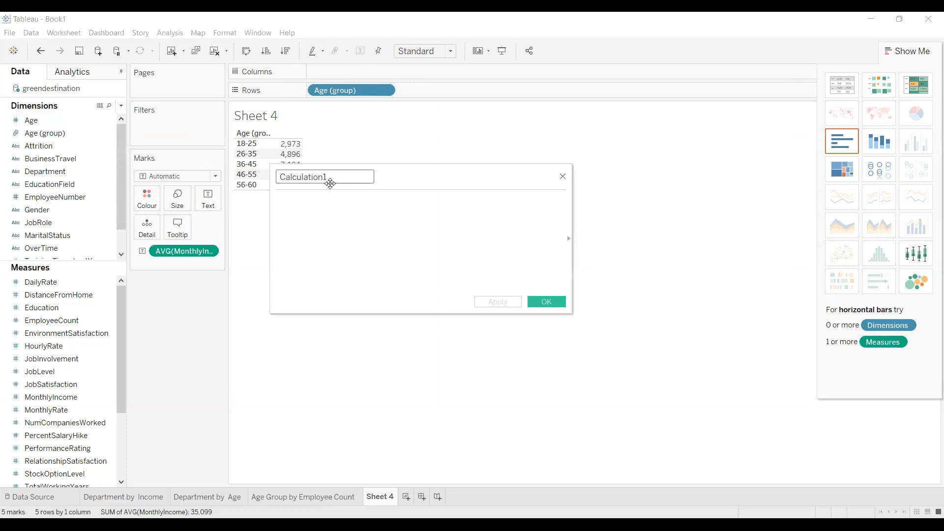
left_click_drag(331, 178, 225, 170)
type("Aver")
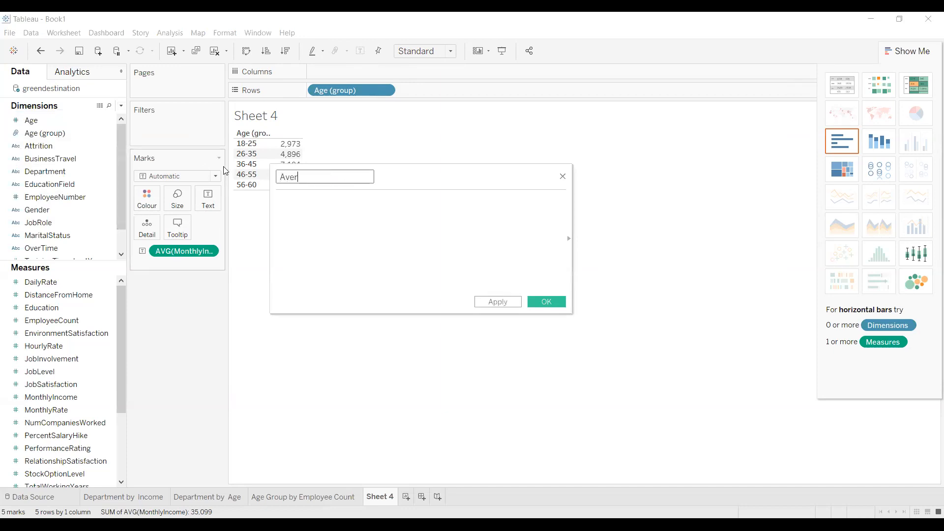
type("age Per Age Group")
left_click(334, 214)
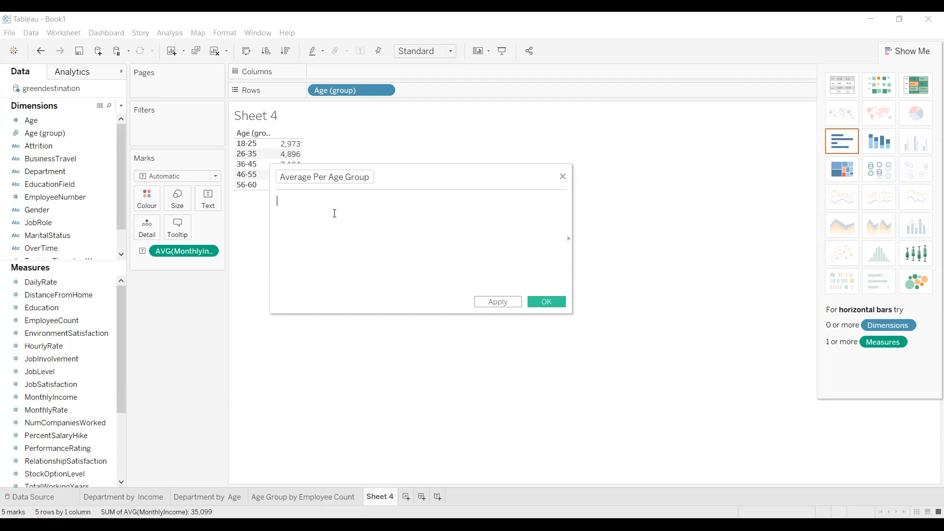
Enter the formula {FIXED [Age (group)]:AVG([MonthlyIncome])} for the Average Per Age Group field and save it
type("{")
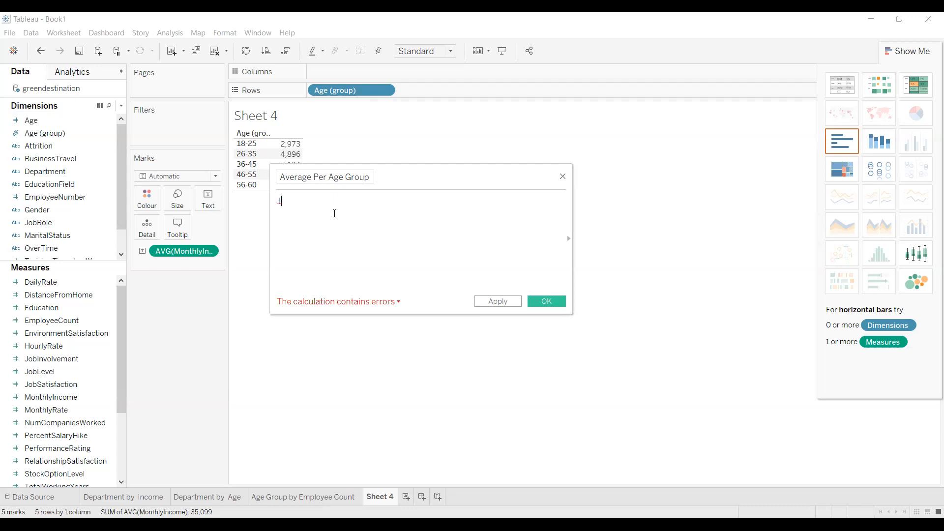
type("FI")
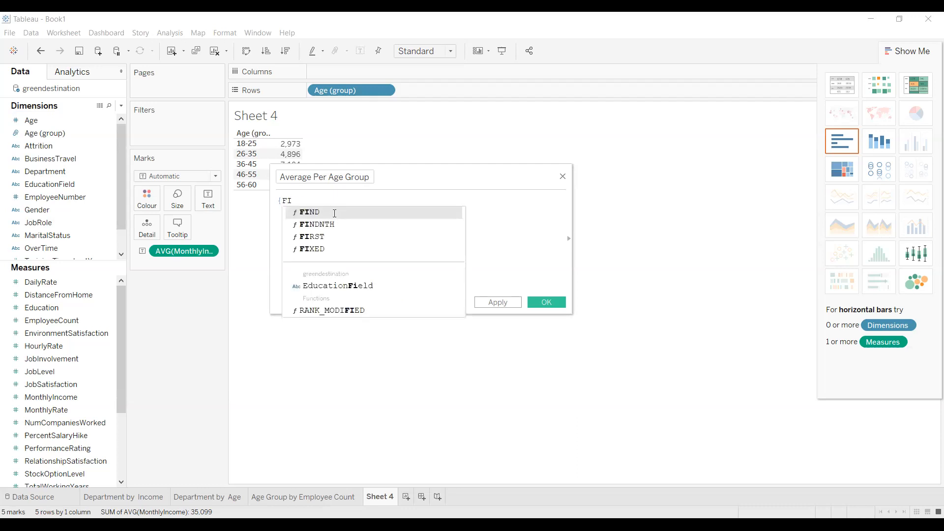
type("XED ")
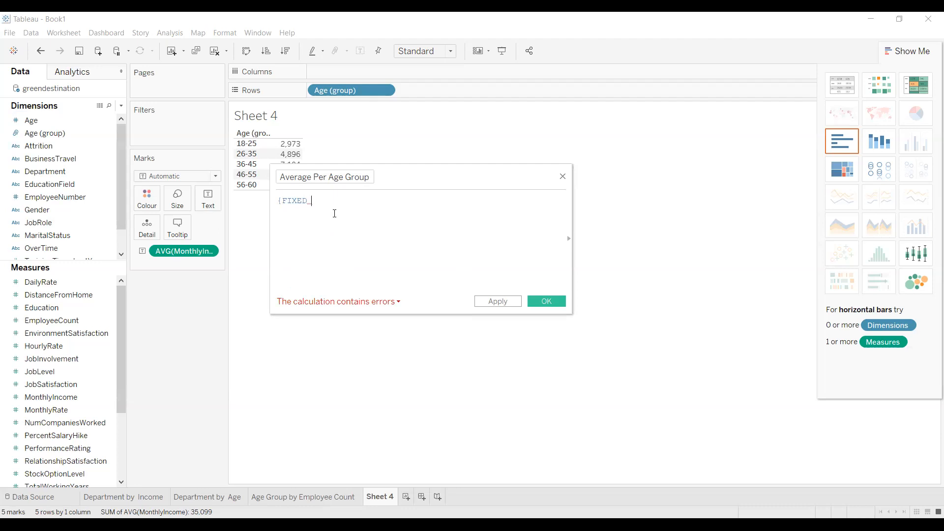
type("[AGE")
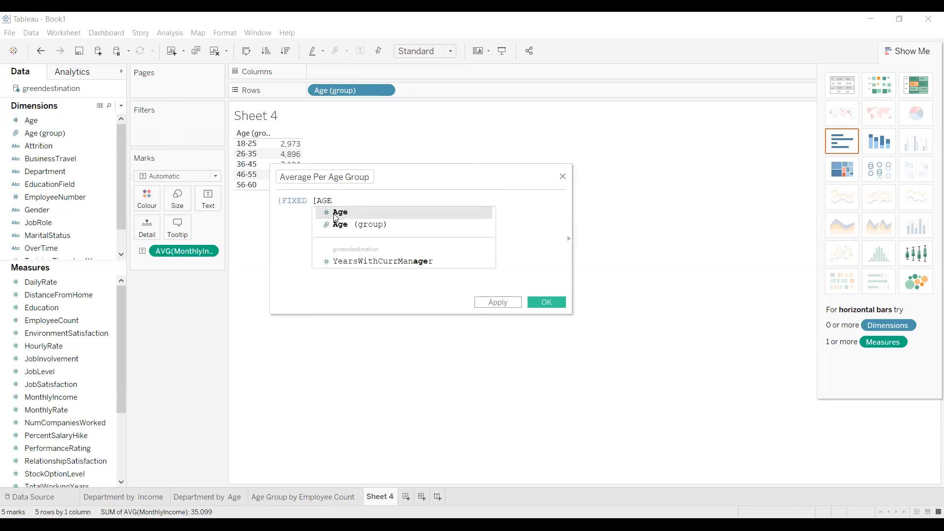
key("Down")
key("Return")
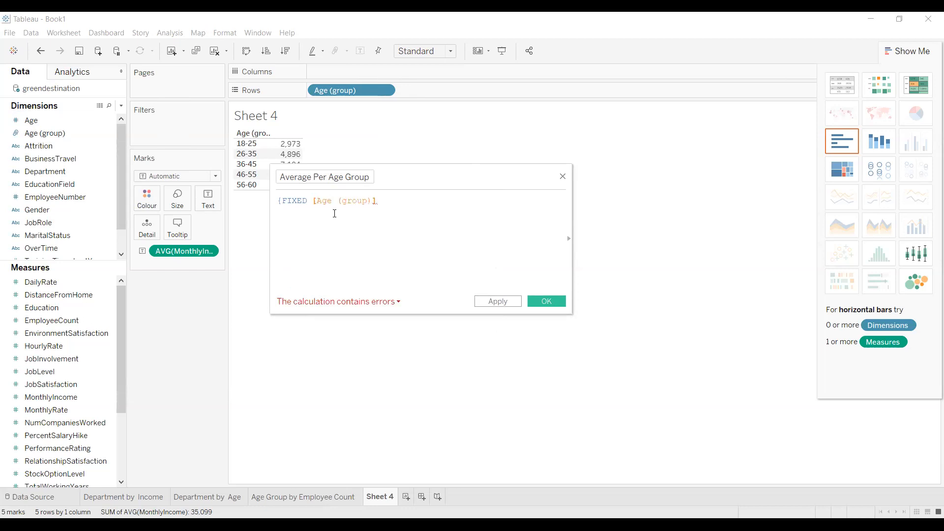
type(":AG")
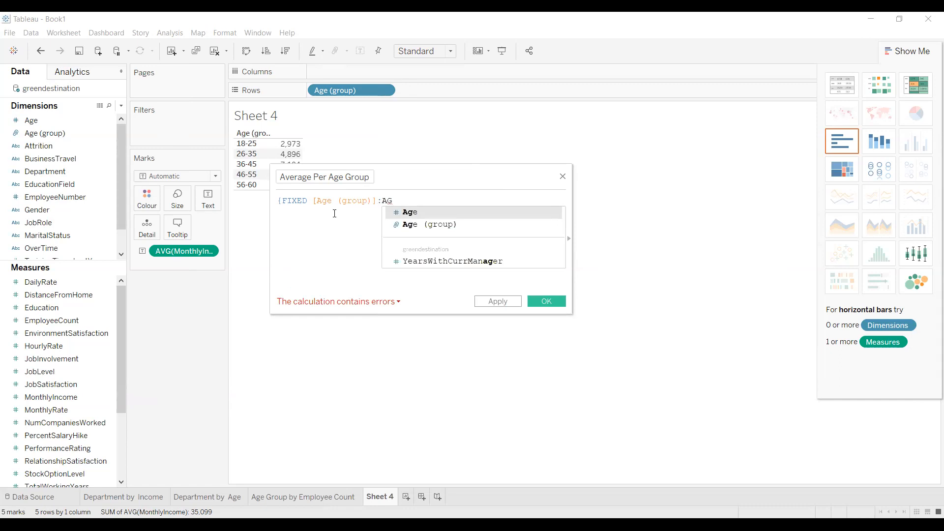
key("BackSpace")
type("VG()")
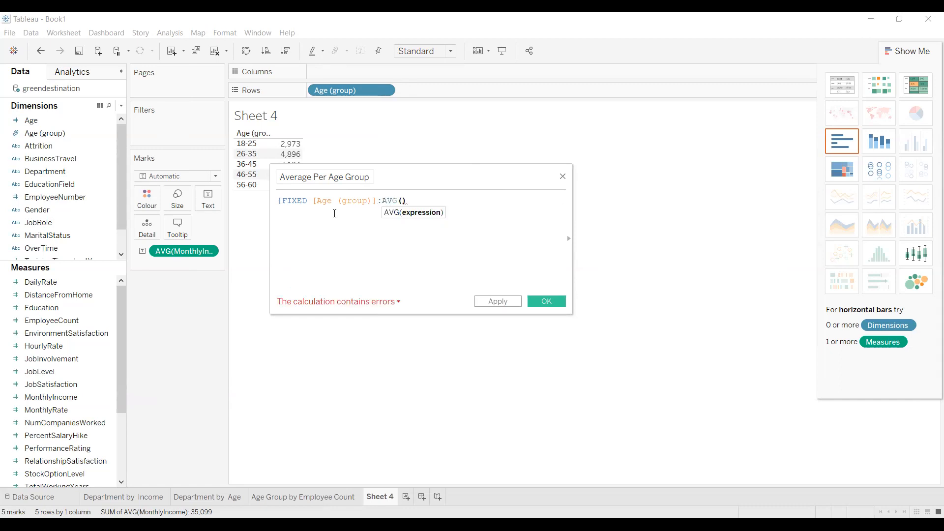
type("m")
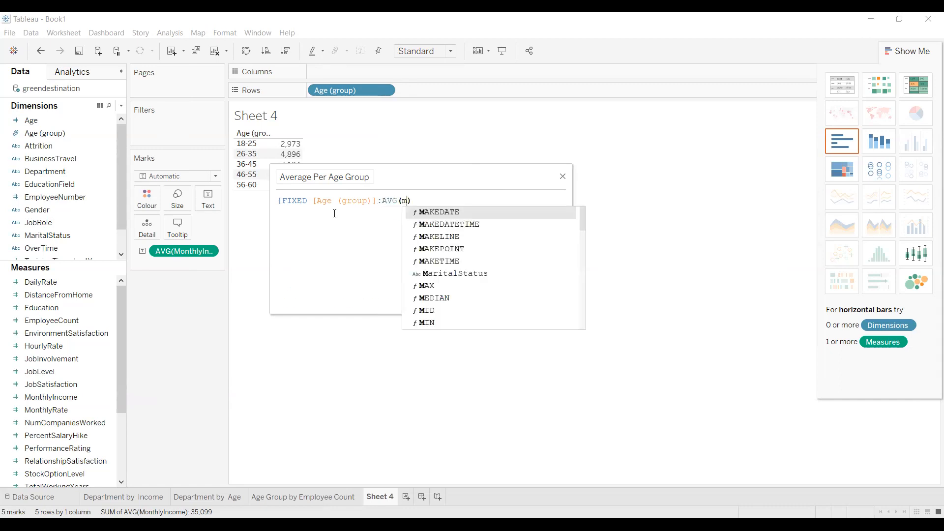
key("Return")
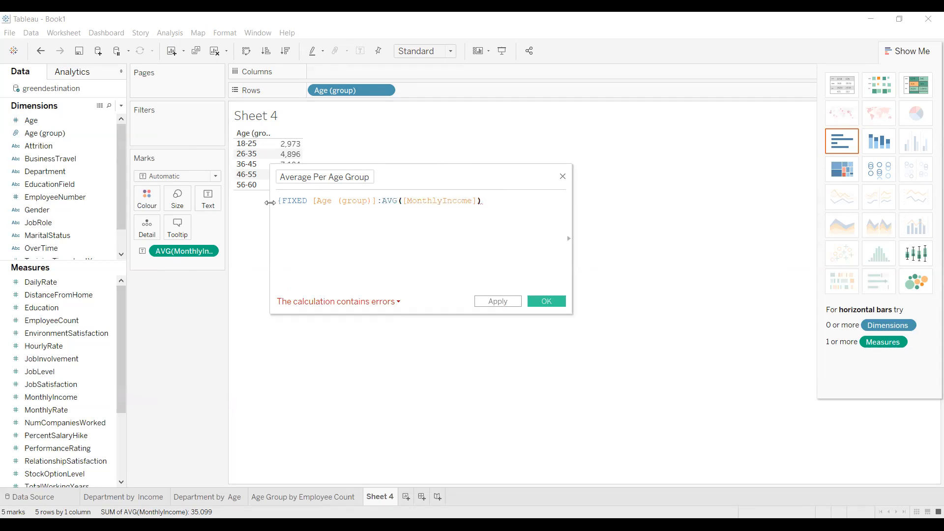
type("}")
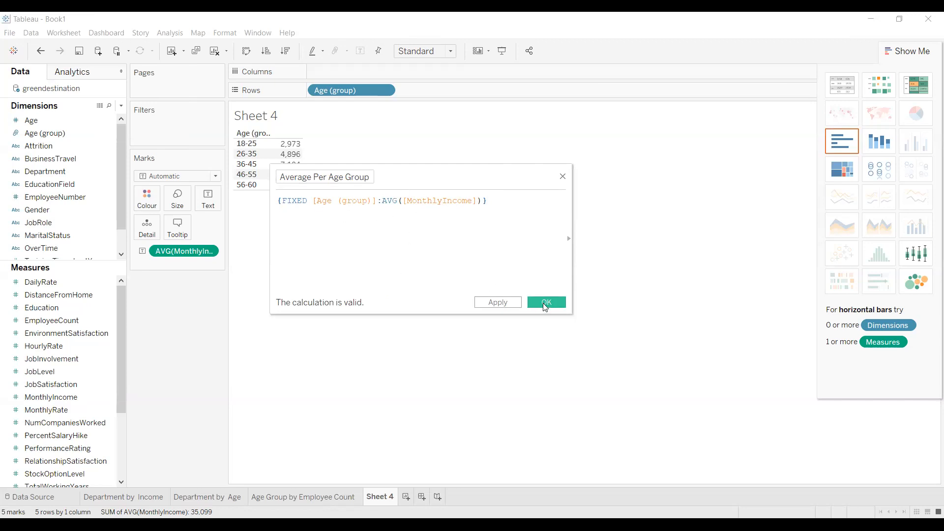
left_click(544, 308)
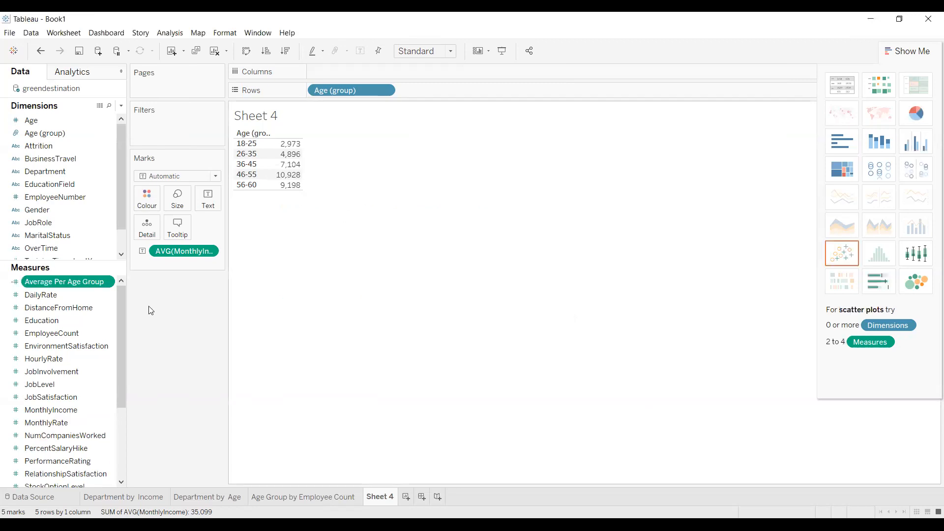
Add Average Per Age Group to the text table as a column beside average MonthlyIncome, with Measure Names on columns
left_click(27, 285)
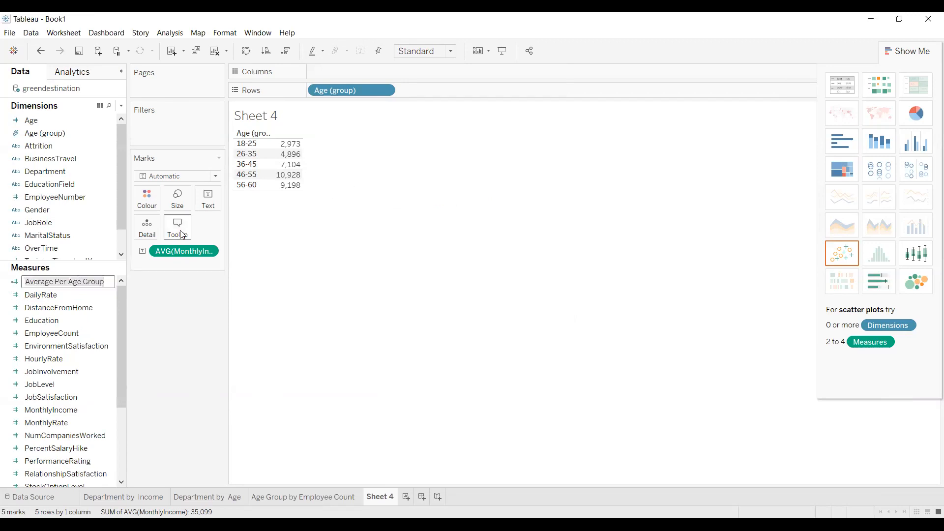
left_click(175, 305)
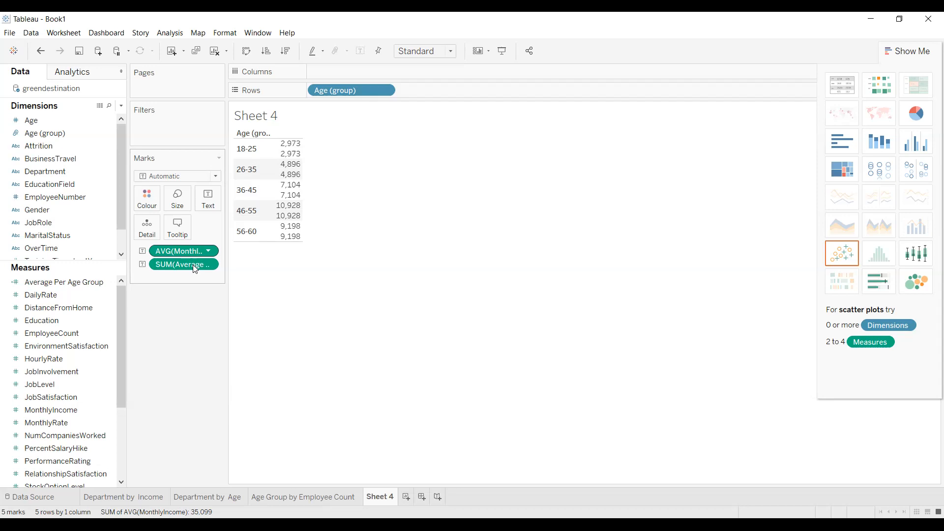
left_click(209, 265)
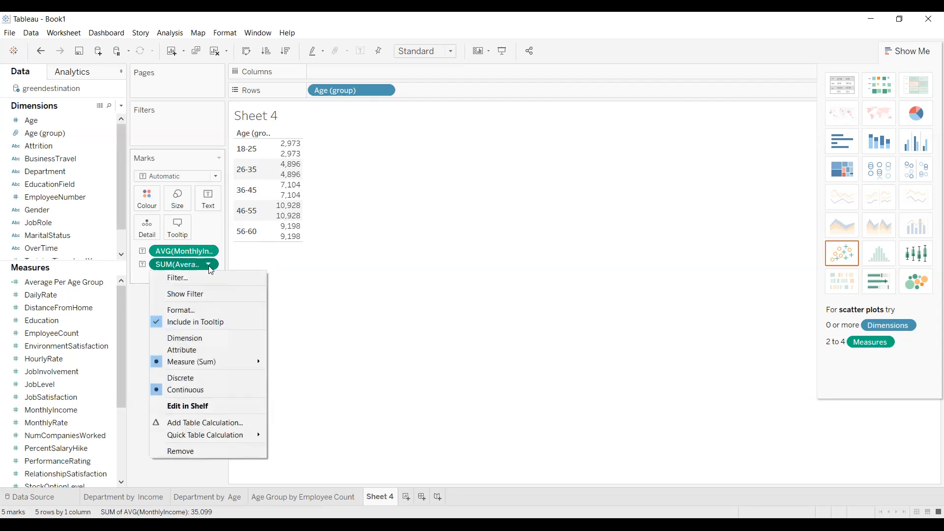
left_click(183, 264)
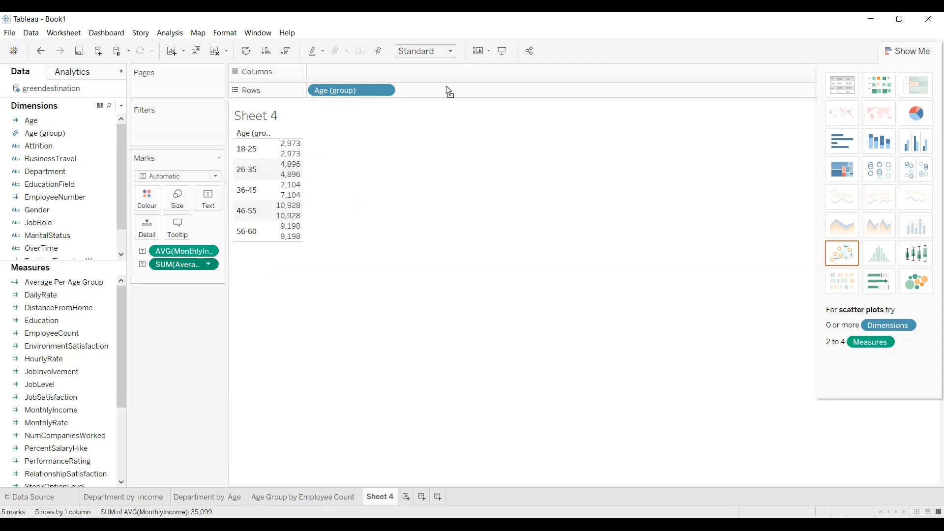
left_click_drag(435, 86, 432, 75)
left_click(840, 84)
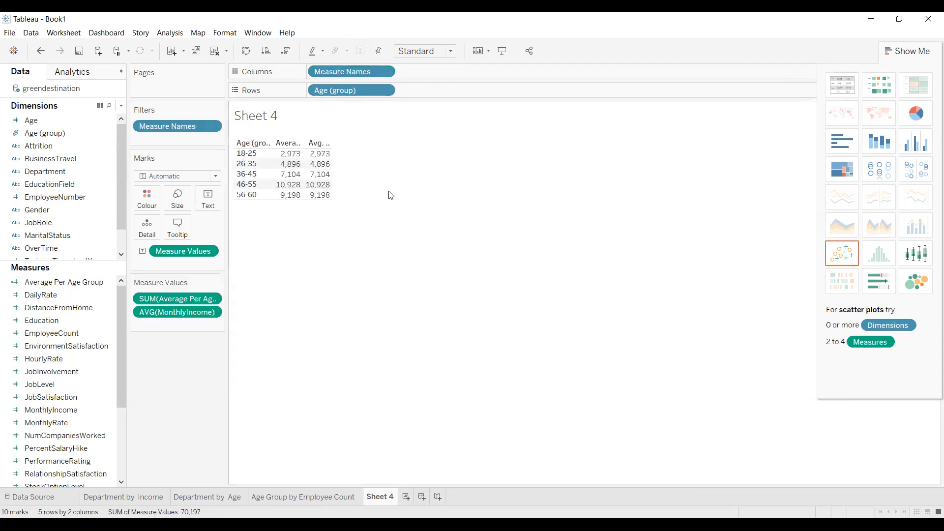
Change the aggregation of the MonthlyIncome column in the measure values to Sum
mouse_move(328, 178)
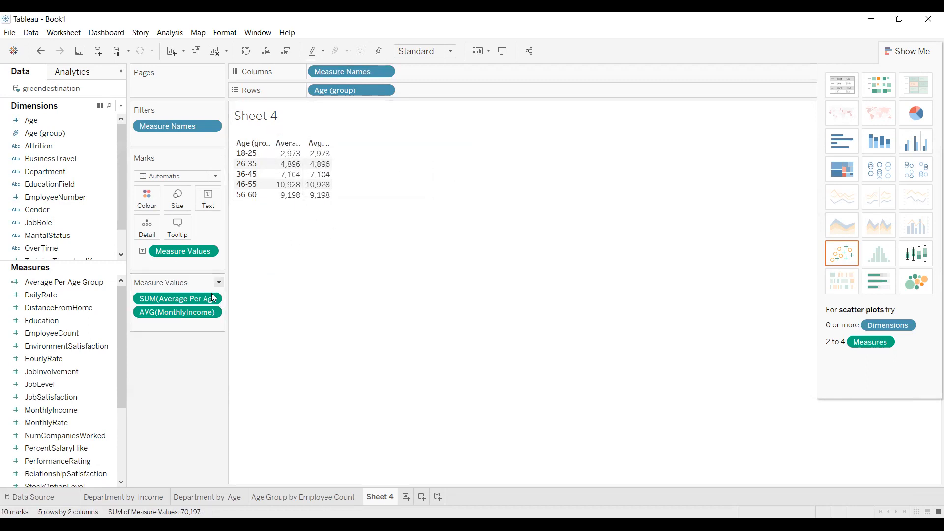
left_click(211, 313)
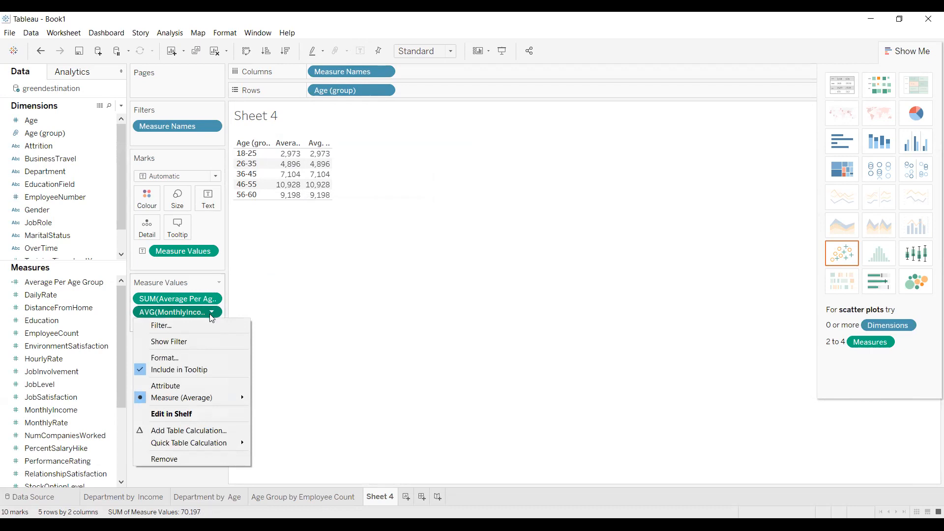
mouse_move(205, 442)
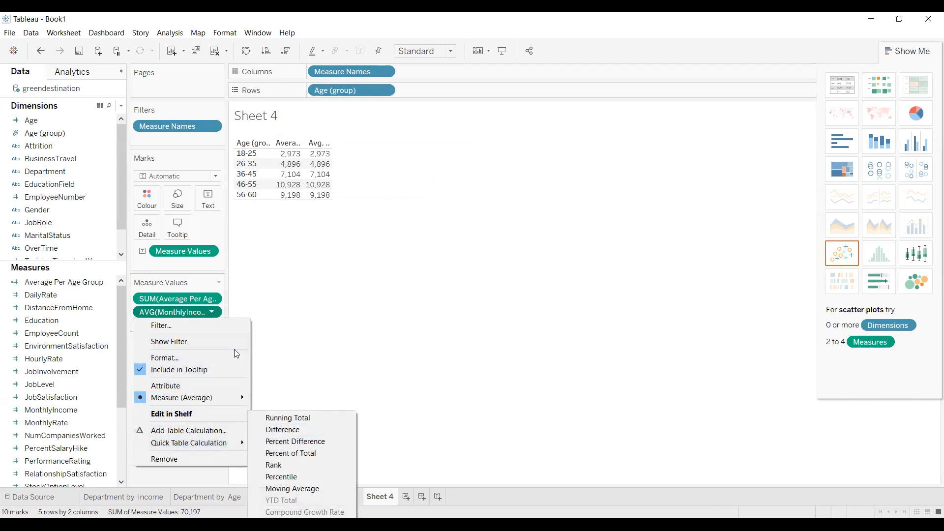
mouse_move(240, 396)
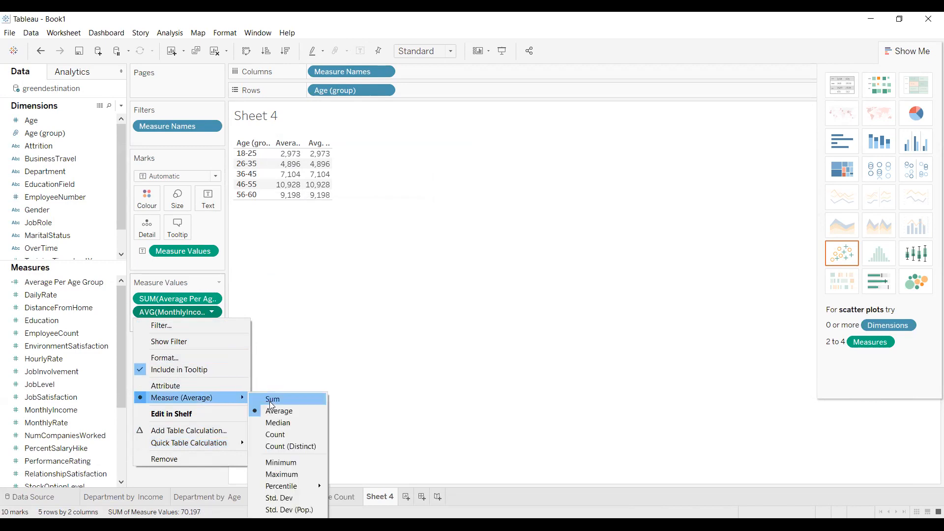
left_click(272, 397)
mouse_move(301, 150)
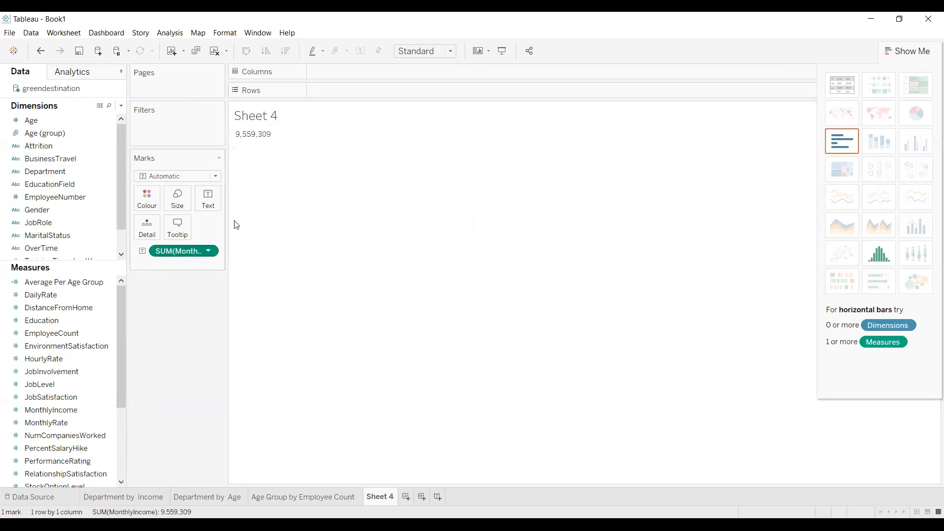
Undo the remaining MonthlyIncome placement on Sheet 4 and start a new calculated field named Average Income
key("ctrl+z")
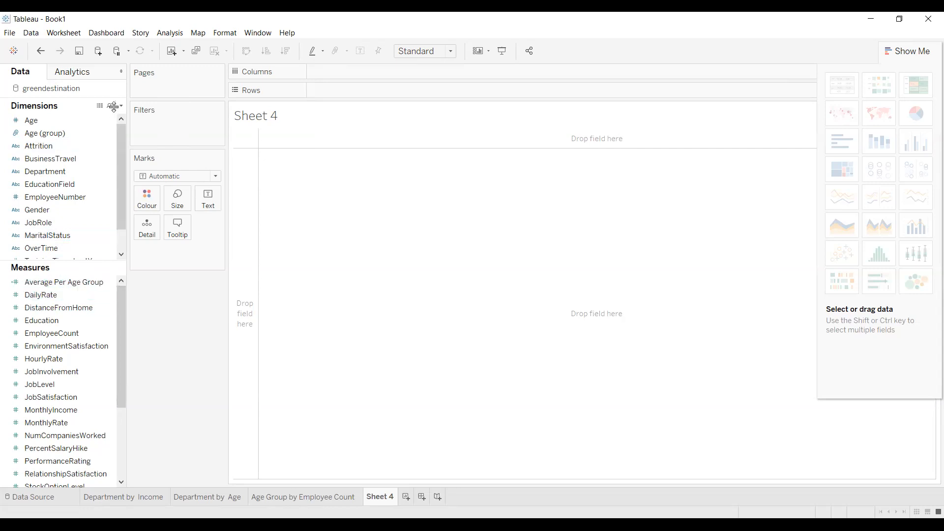
left_click(121, 106)
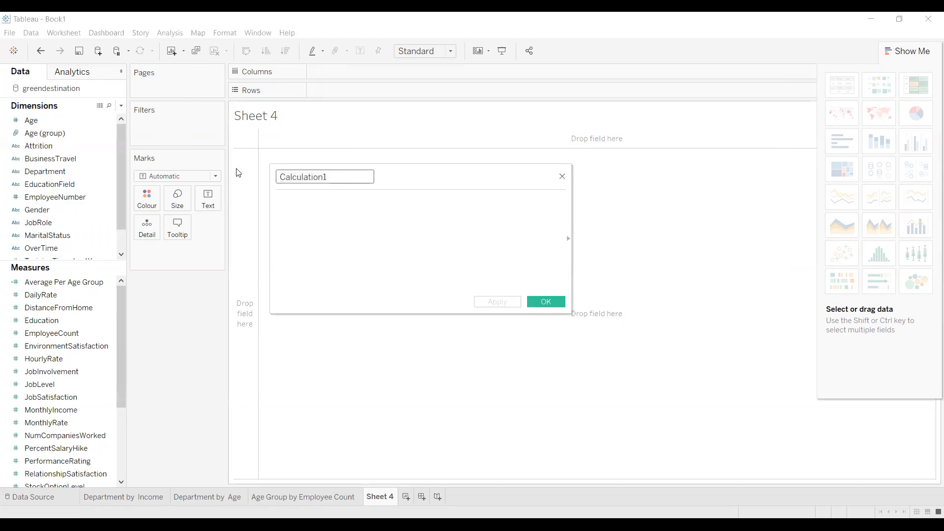
left_click_drag(341, 178, 215, 172)
type("aVERA")
key("BackSpace")
key("BackSpace")
key("BackSpace")
key("BackSpace")
key("BackSpace")
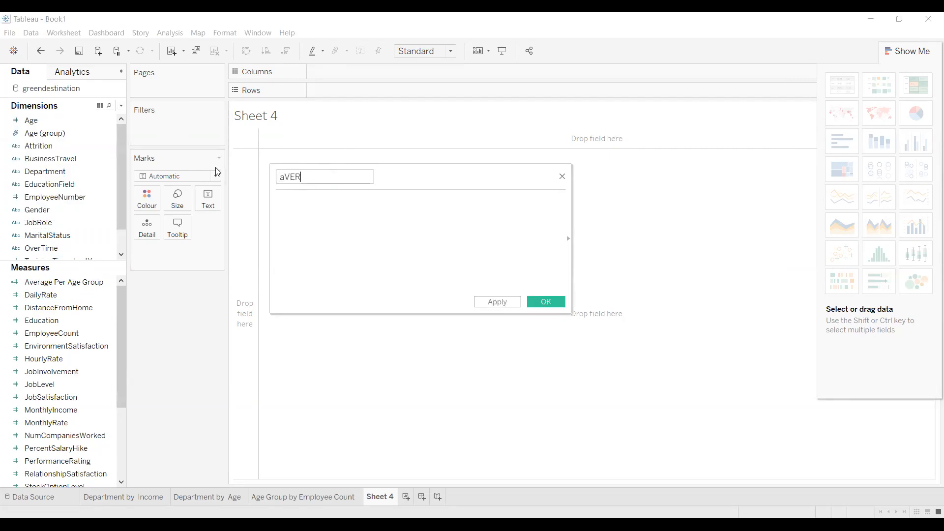
type("Average Income")
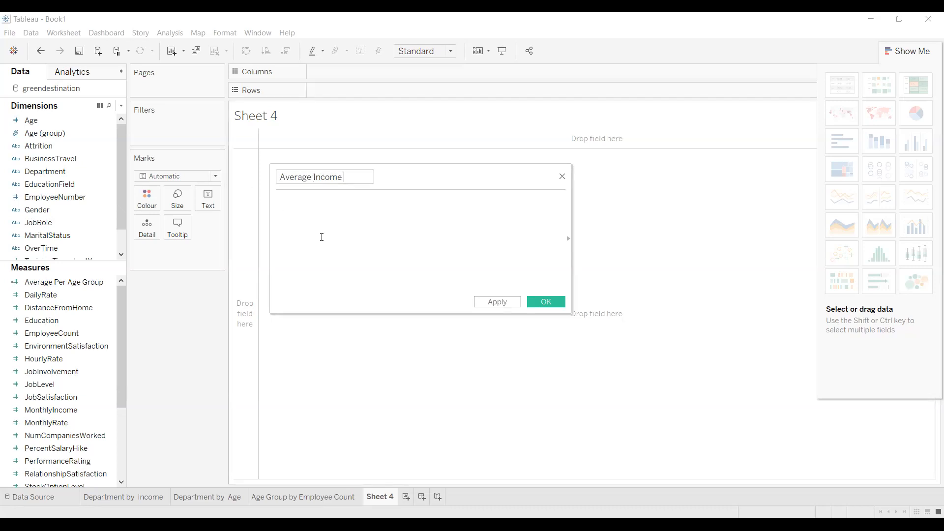
Enter the formula {FIXED: AVG([MonthlyIncome])} for the Average Income calculated field
left_click(394, 242)
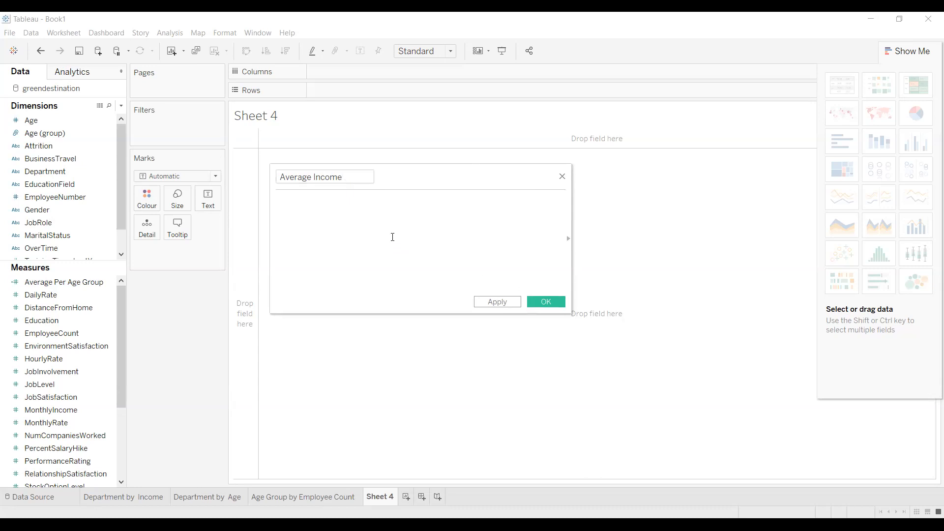
type("{f")
type("}")
type("F")
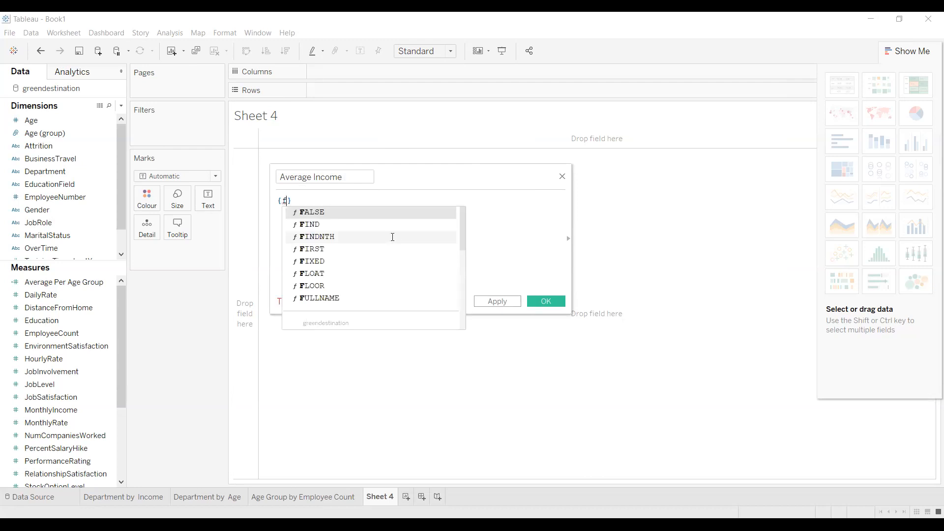
type("IXED")
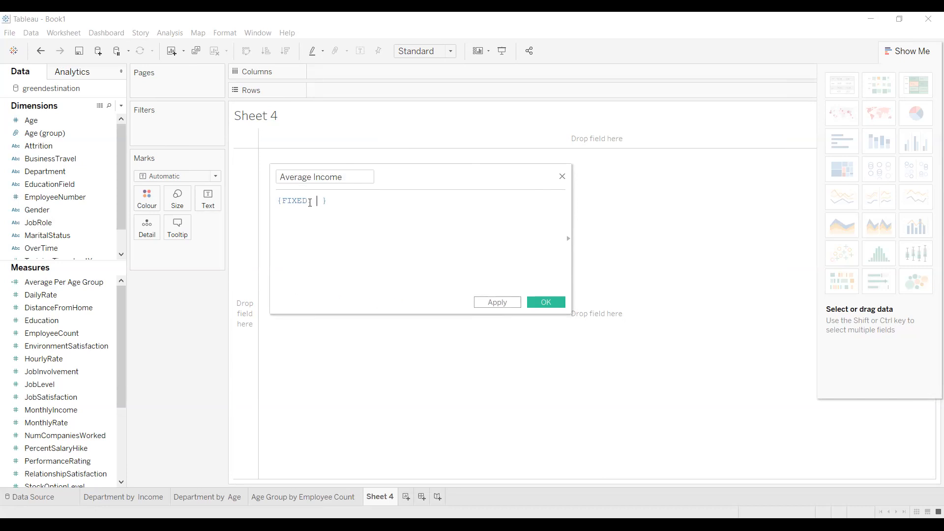
type(" a")
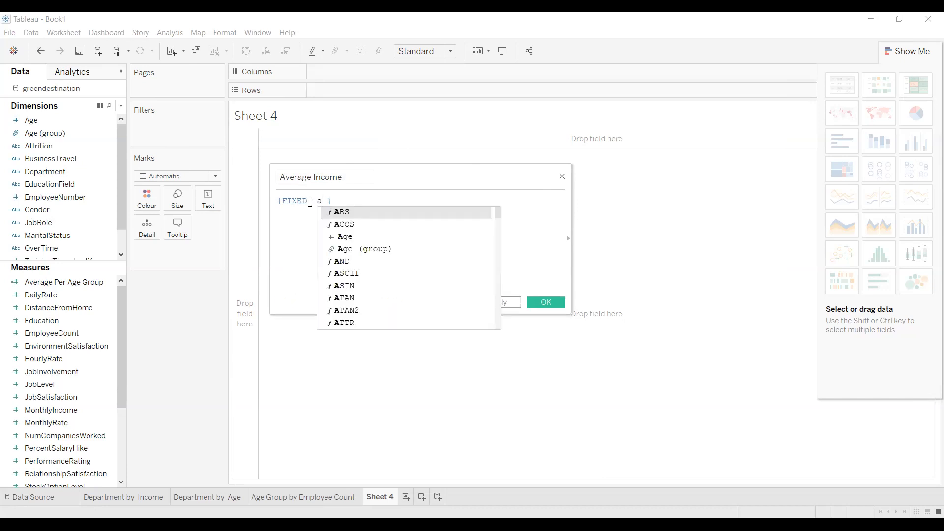
type("v")
key("Down")
key("Return")
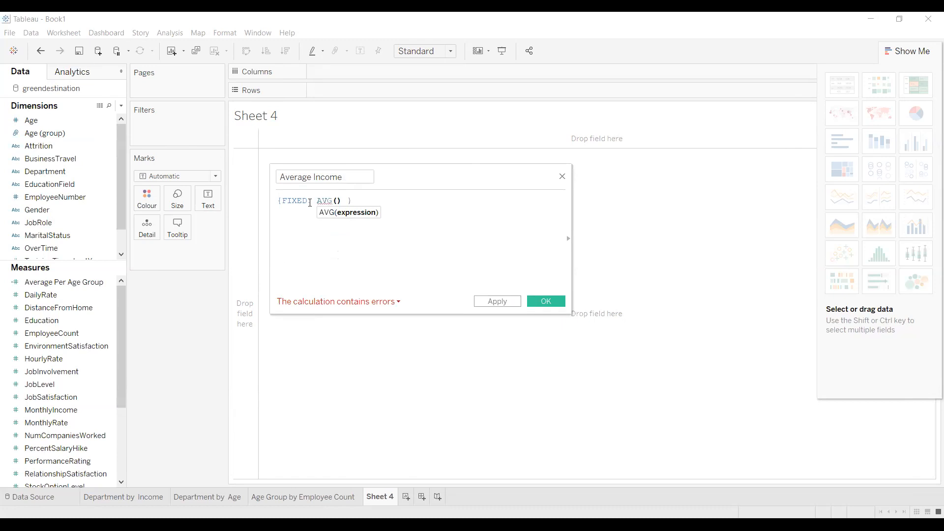
type("M")
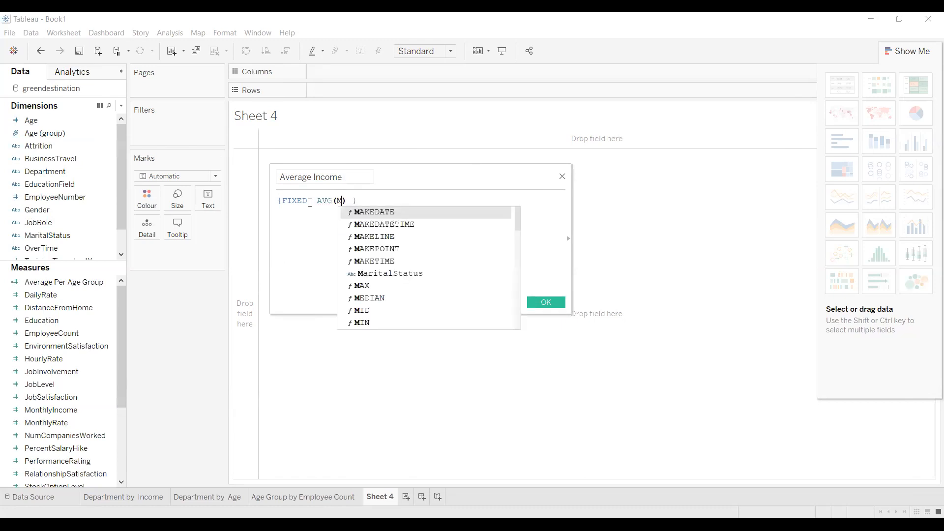
type("onthlyIncome")
key("Return")
key("Right")
key("Right")
key("BackSpace")
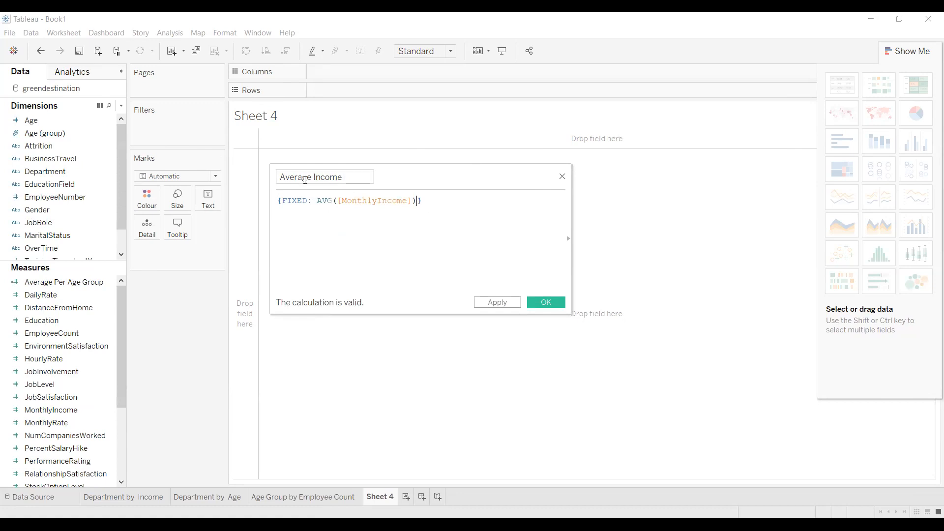
Change the calculated field's name to Total Average Income and save it
left_click(282, 178)
type("Total")
left_click(544, 308)
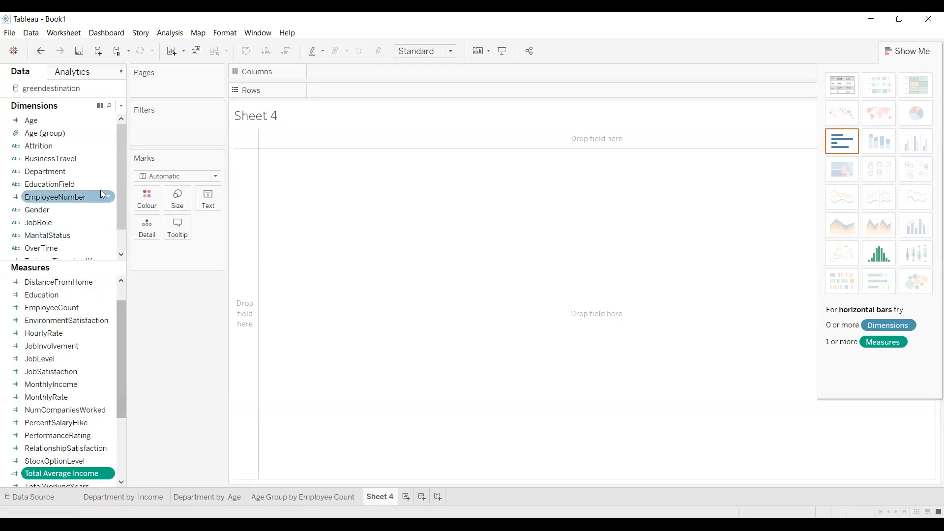
Build a text table with Age (group) on rows and Total Average Income as the values
left_click_drag(47, 136, 76, 128)
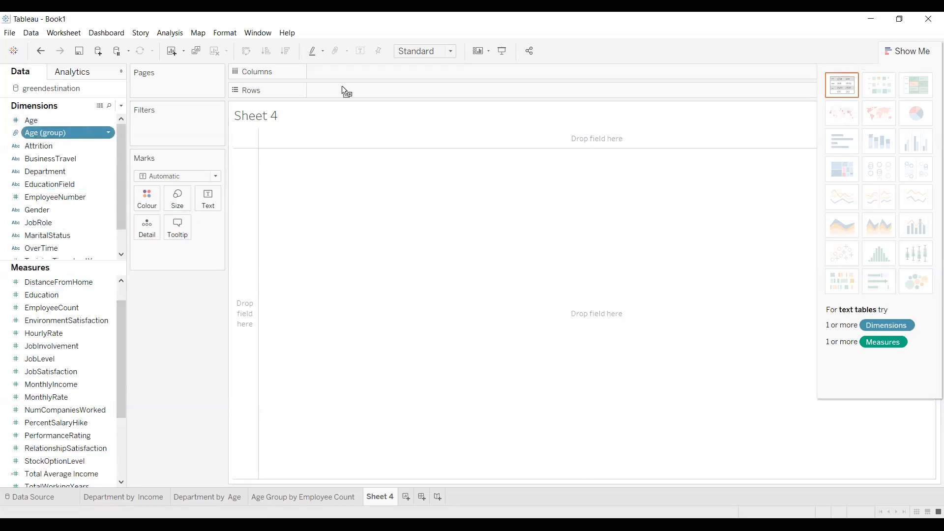
left_click_drag(343, 92, 343, 92)
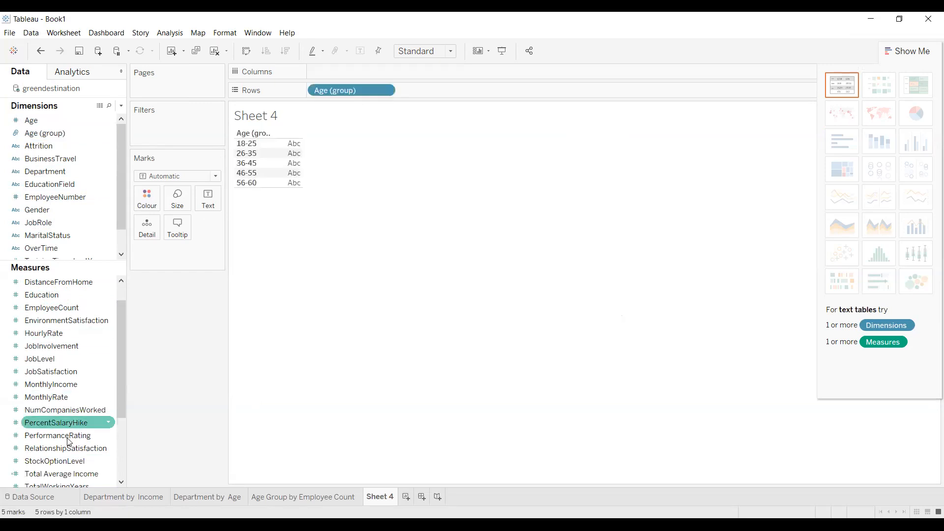
left_click_drag(72, 473, 229, 305)
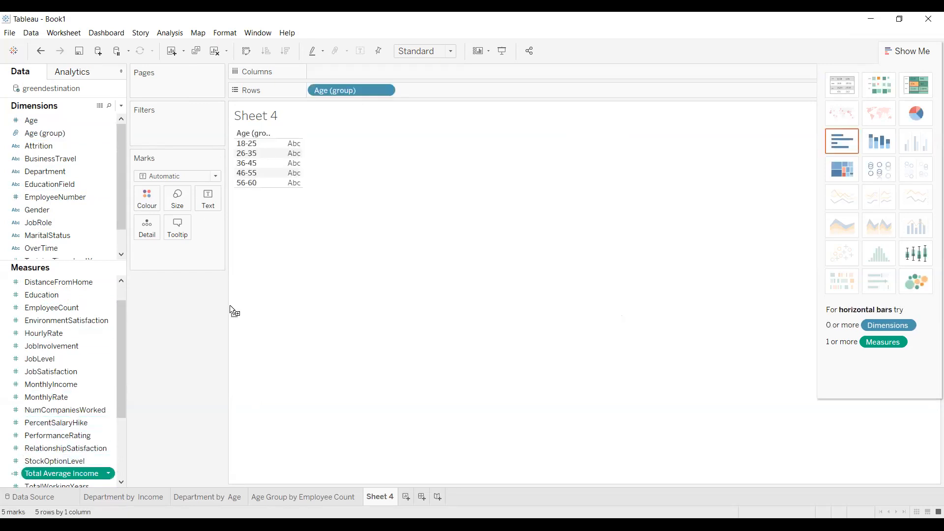
left_click_drag(353, 76, 354, 75)
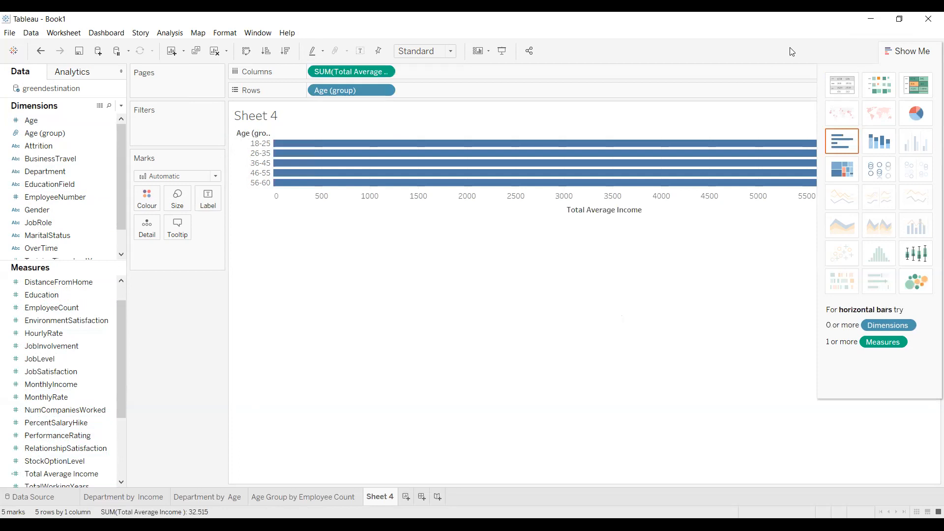
left_click(849, 85)
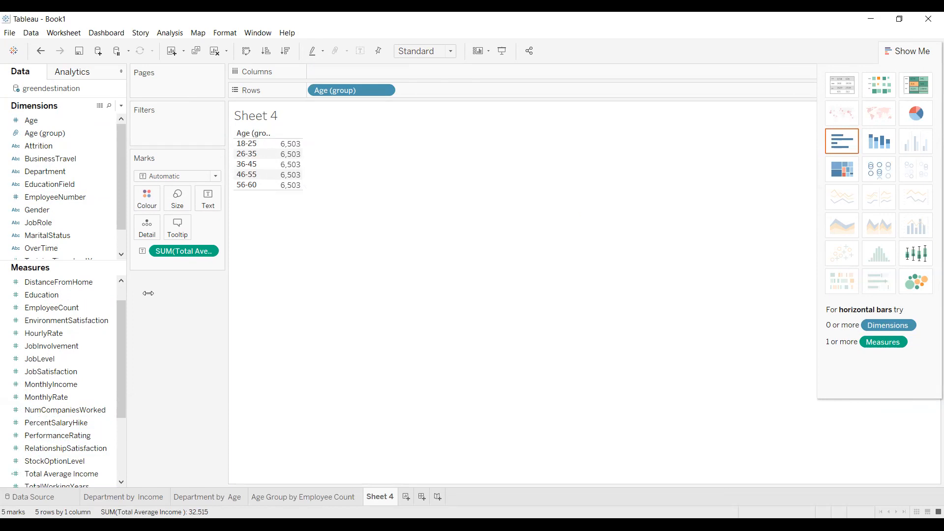
Add Average Per Age Group to the view and show it as a text table beside Total Average Income
left_click(114, 331)
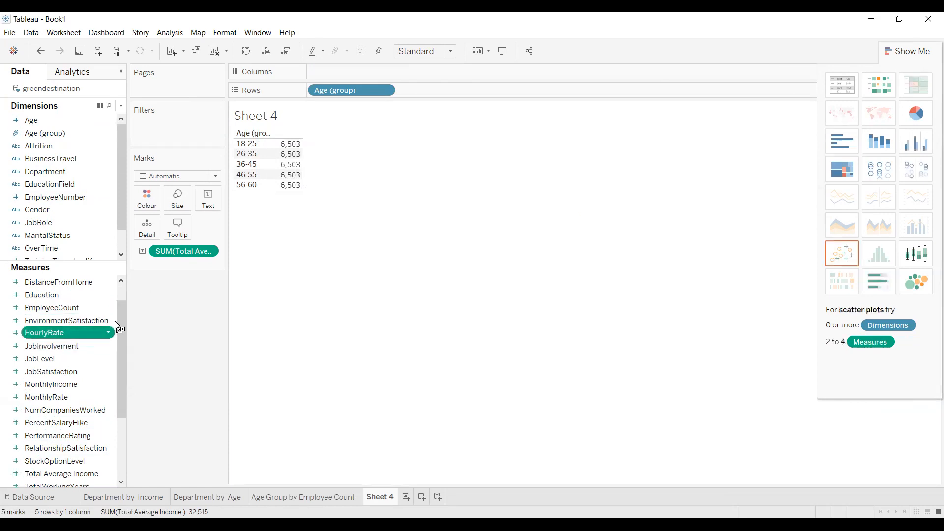
left_click_drag(120, 319, 122, 273)
left_click(81, 281)
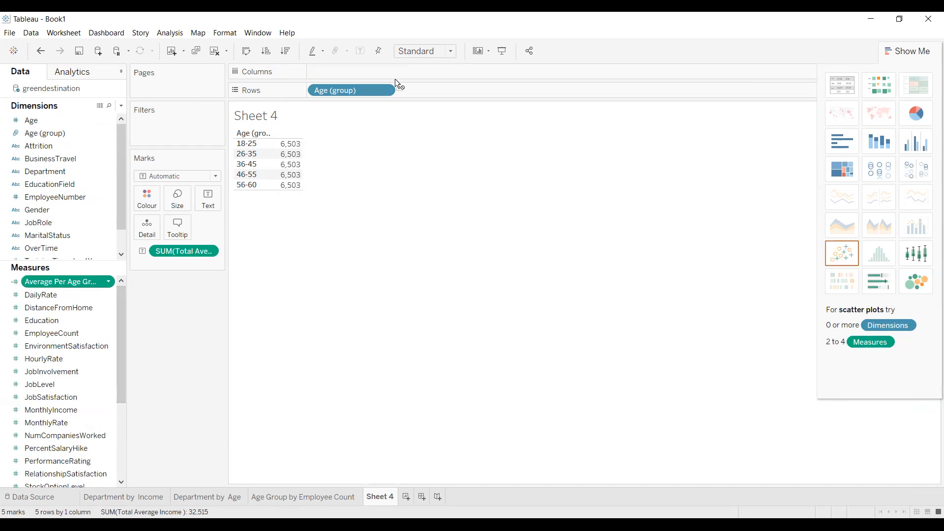
left_click_drag(397, 79, 396, 74)
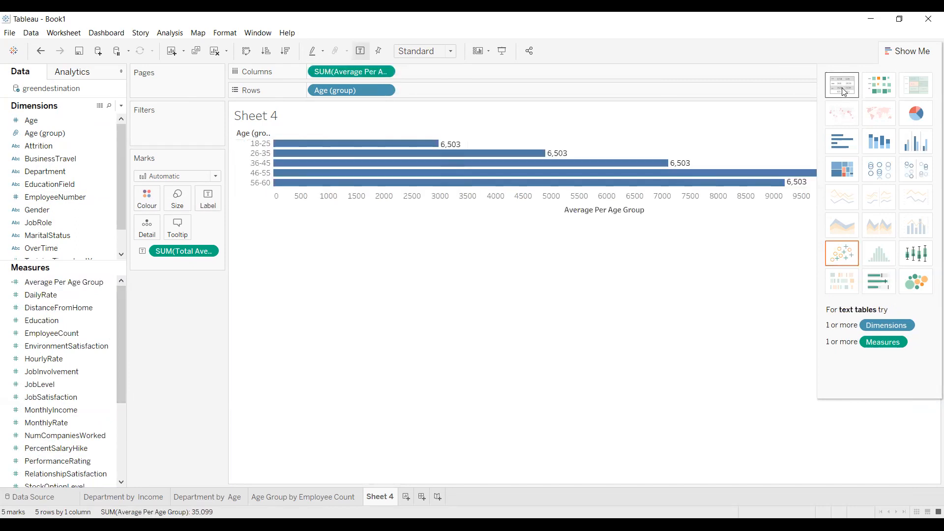
left_click(843, 91)
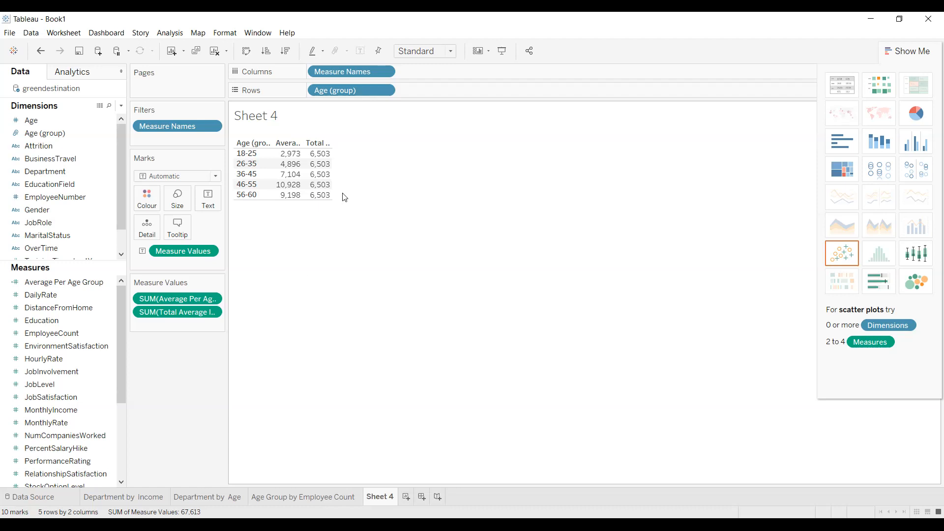
Start a new calculated field and name it Income Variance
left_click(121, 105)
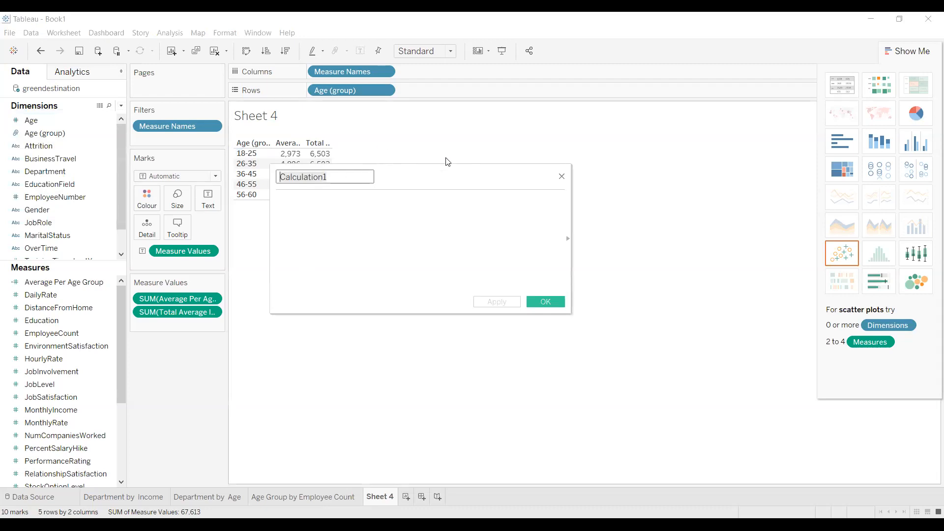
left_click_drag(436, 184, 436, 184)
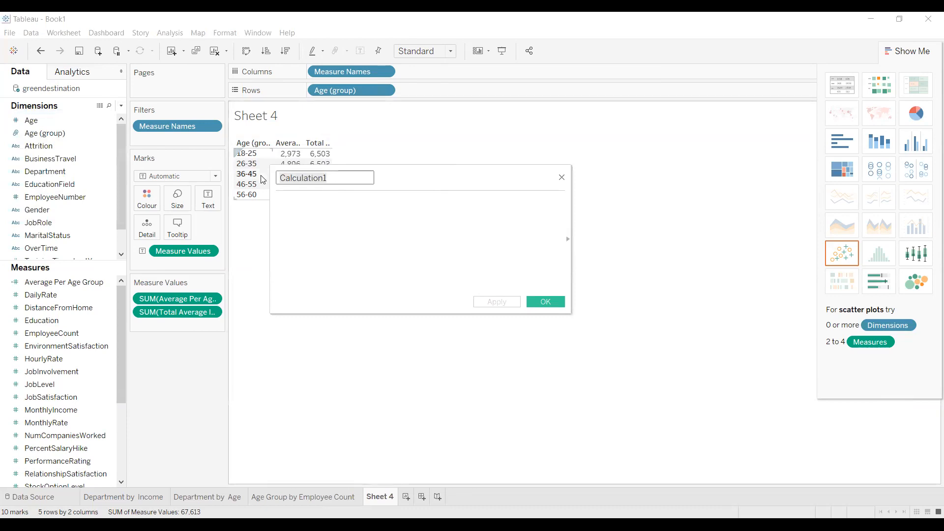
type("Income")
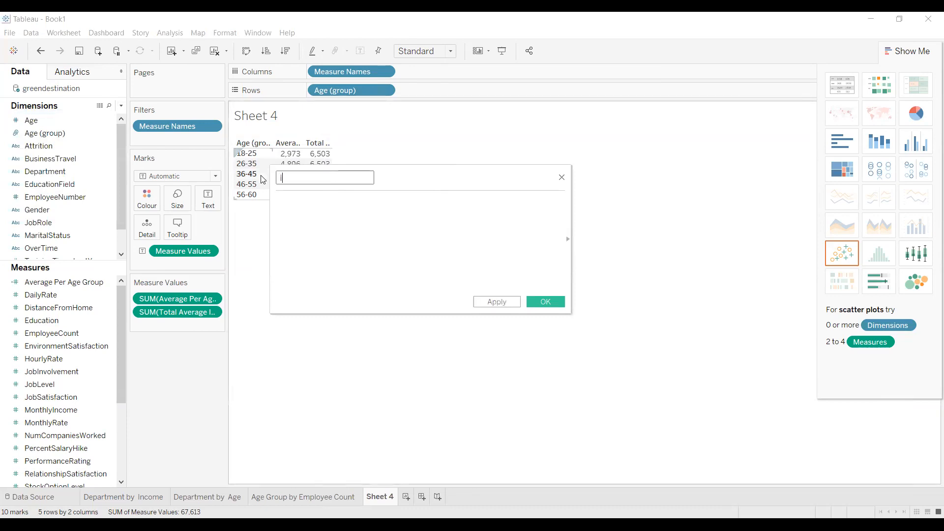
type(" Variance")
left_click(291, 199)
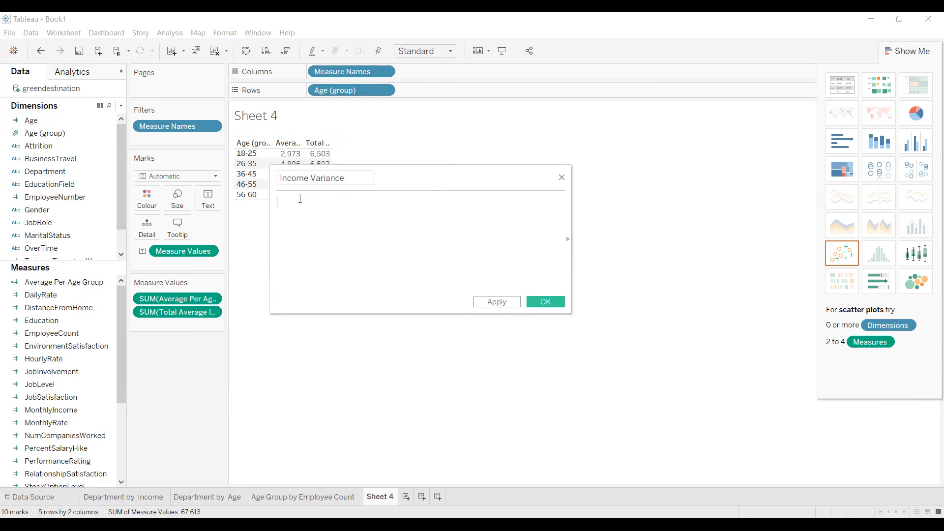
Enter the formula SUM([Total Average Income ]) - SUM([Average Per Age Group]) for the Income Variance field and save it
type("T")
key("BackSpace")
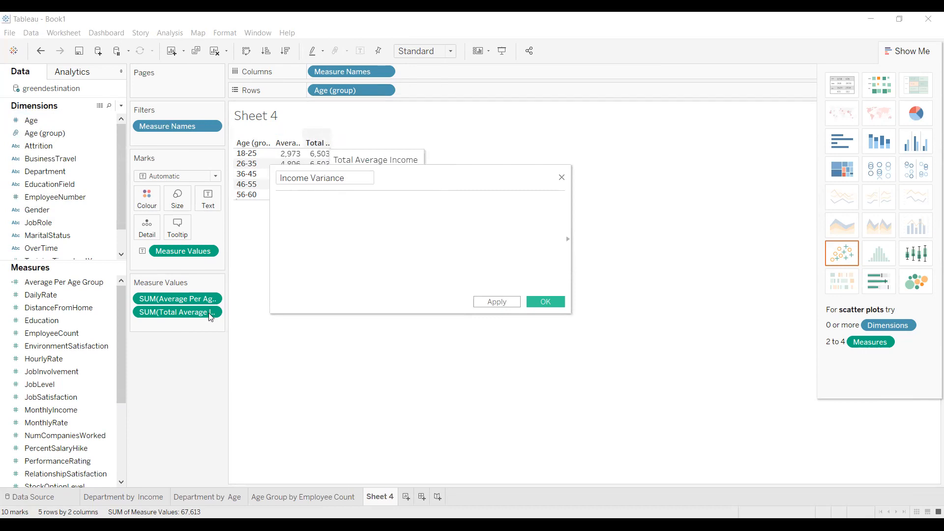
type("S")
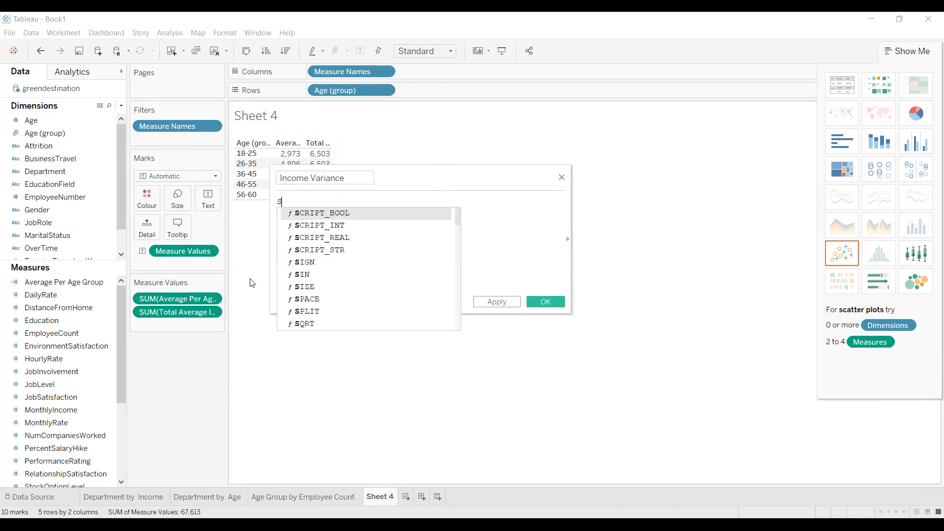
type("UM(To")
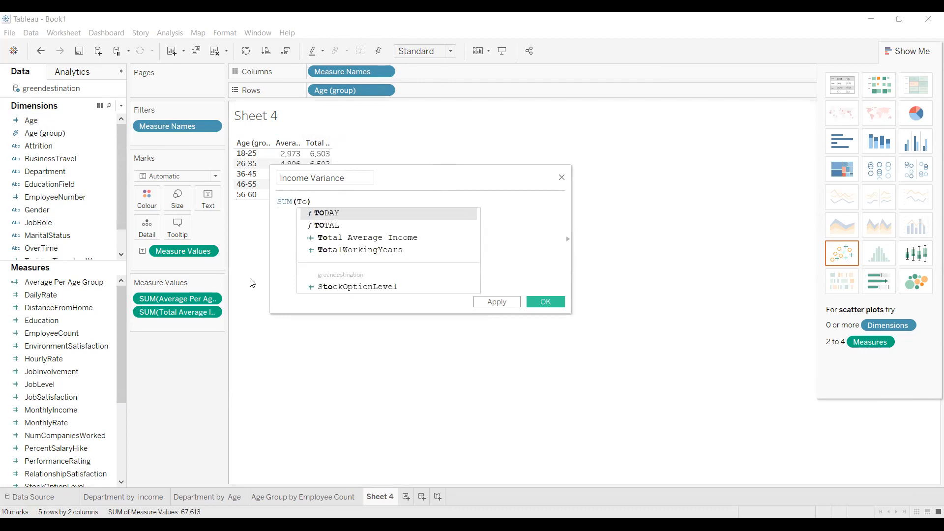
key("Down")
key("Down")
key("Return")
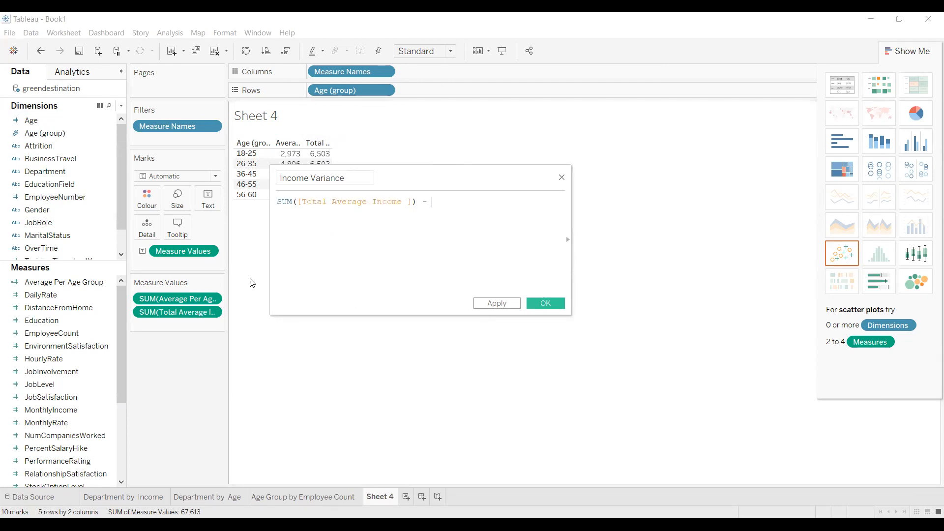
type("sum")
key("Return")
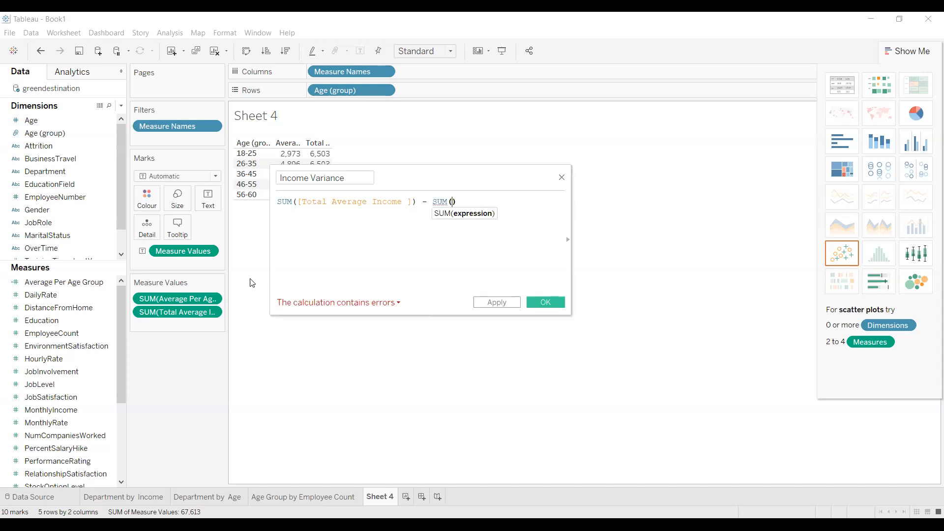
type("age Income ]) - SUM([A")
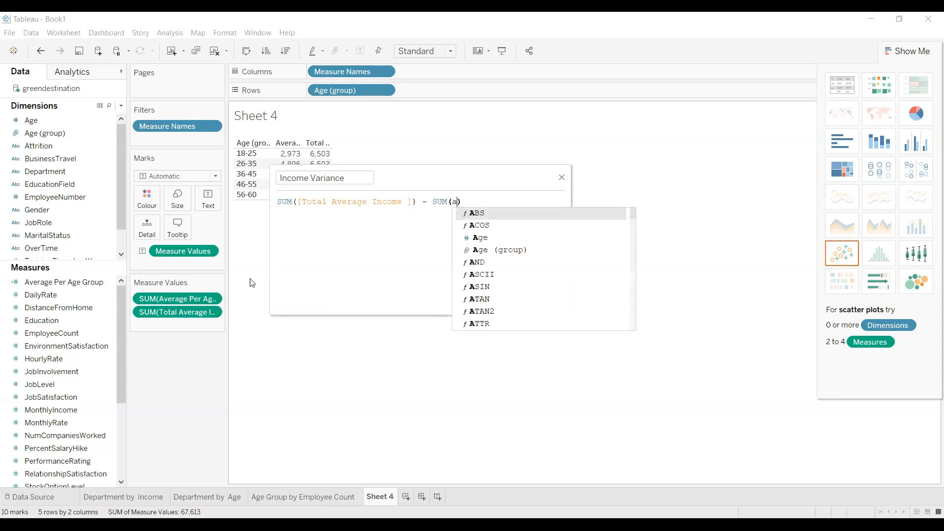
type("verage Per Age Group")
key("Return")
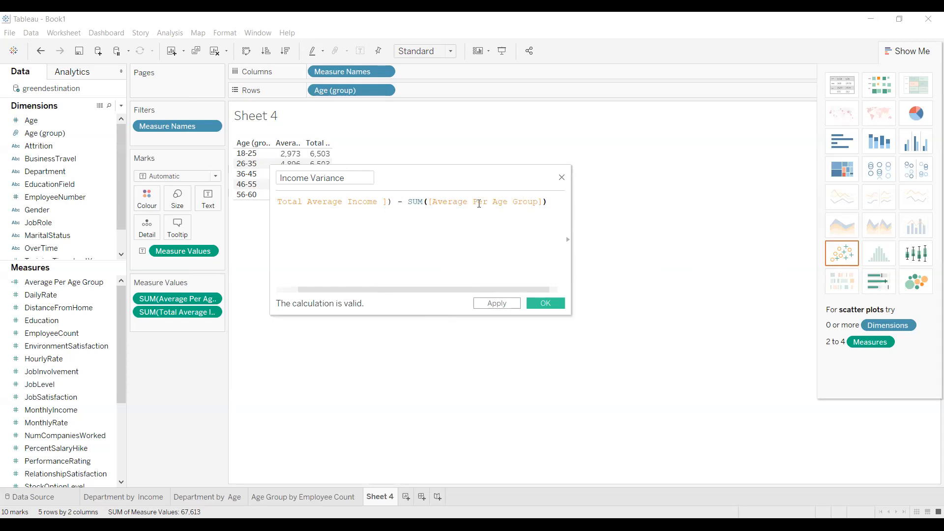
left_click(557, 302)
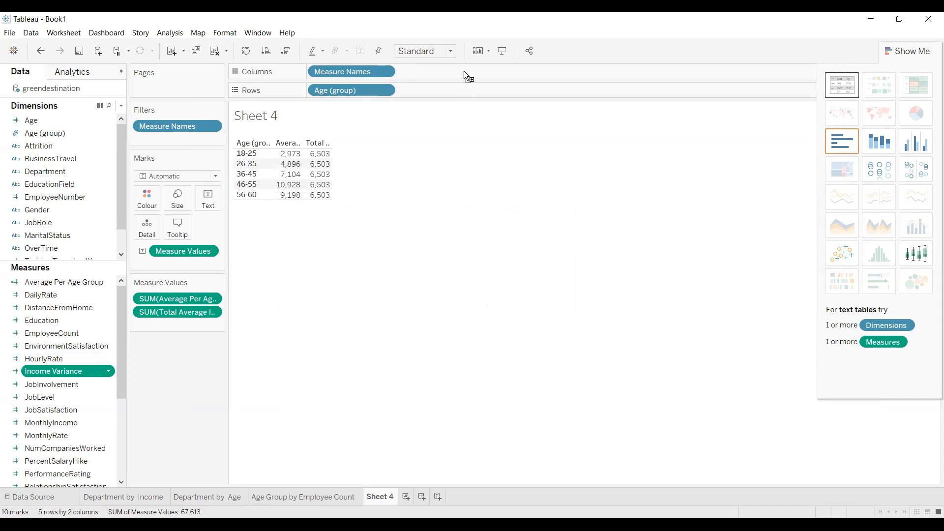
Add Income Variance to the columns and show the view as a text table with all three measures
left_click_drag(464, 75, 596, 101)
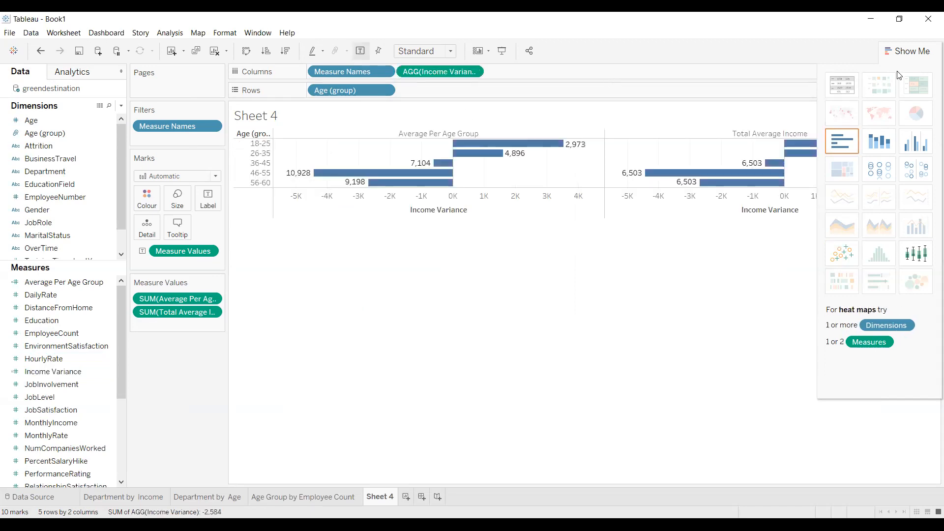
left_click(842, 86)
mouse_move(305, 198)
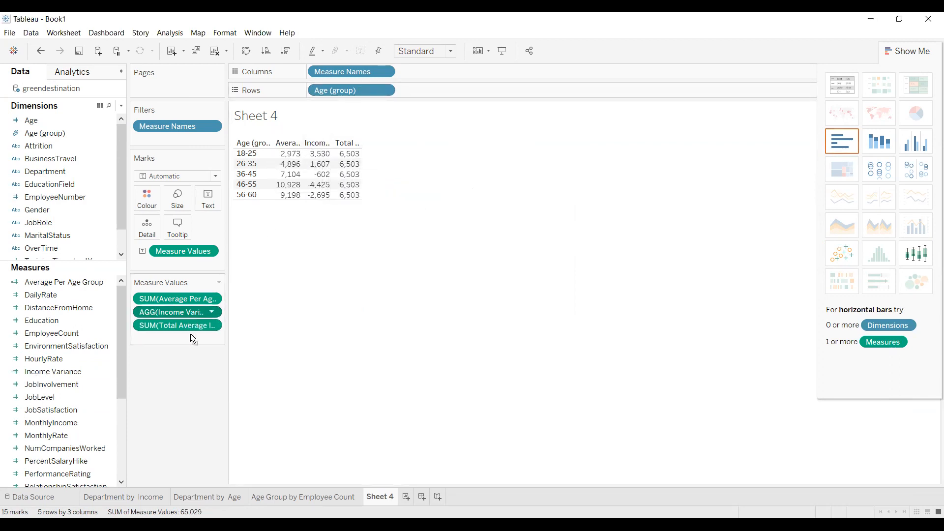
Place Income Variance after Total Average Income in the measure values and take Average Per Age Group out of the view
left_click_drag(192, 339, 194, 339)
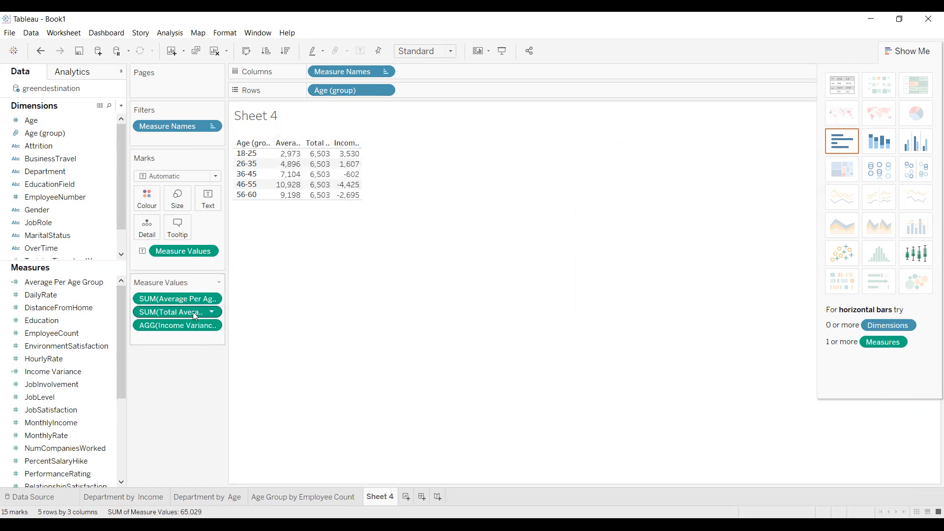
left_click_drag(193, 295, 279, 238)
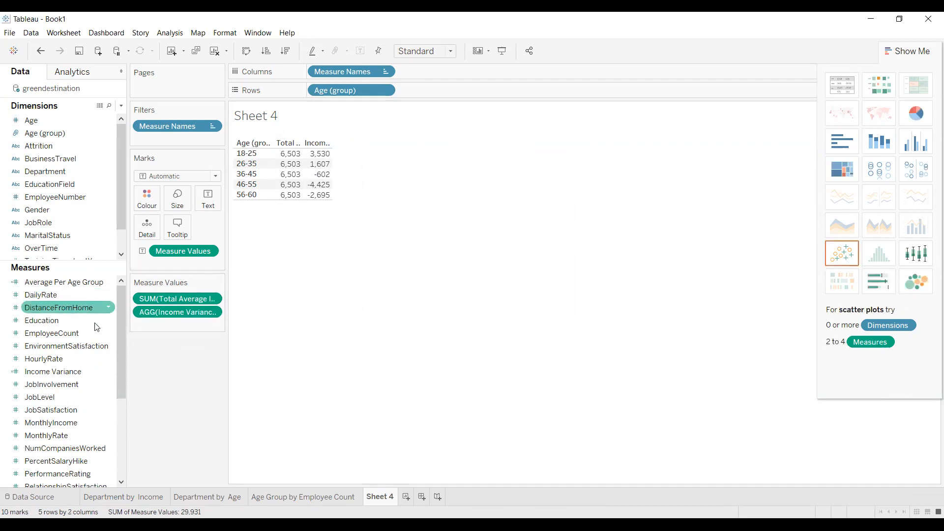
left_click_drag(66, 371, 154, 324)
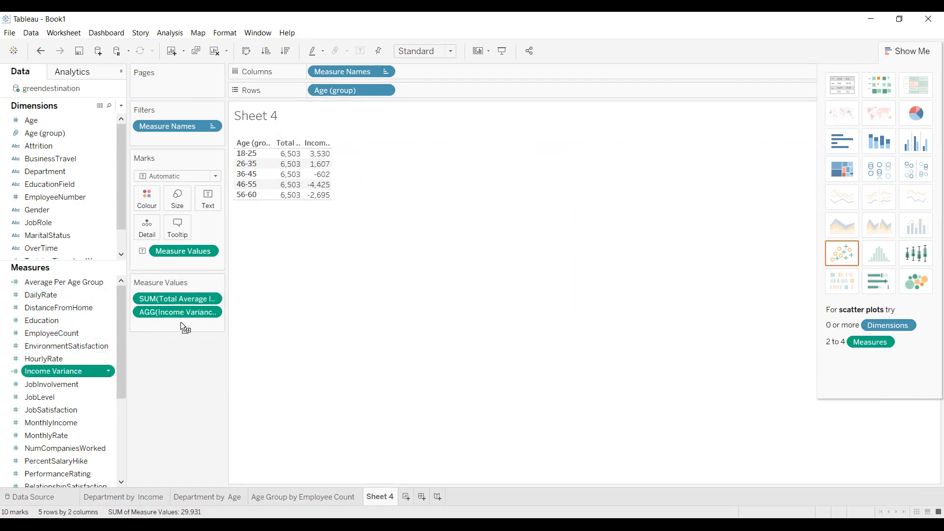
left_click(86, 354)
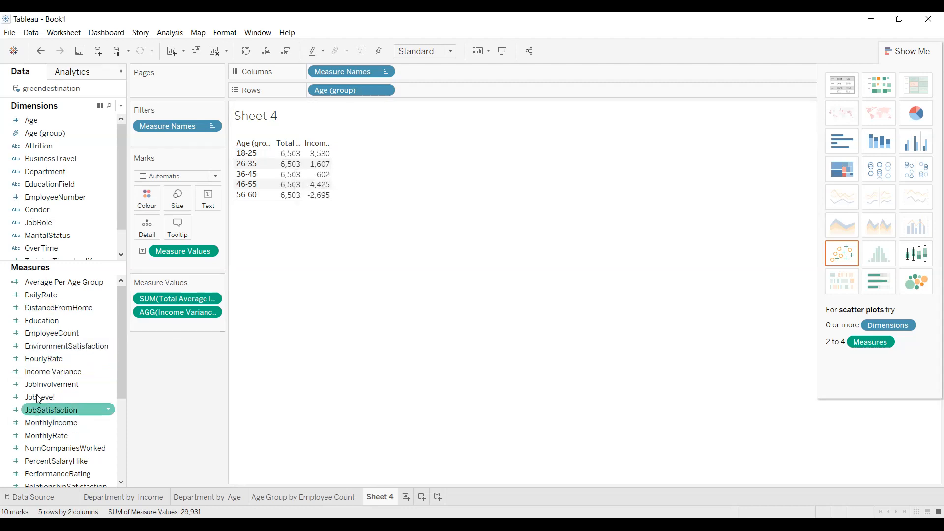
Try adding Income Variance to the columns and show the view as a text table
left_click(57, 372)
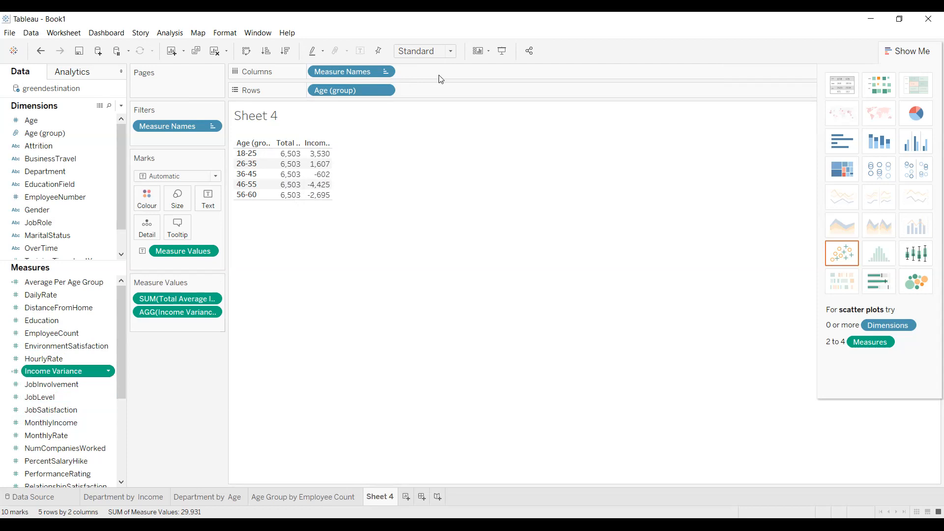
left_click_drag(441, 79, 442, 73)
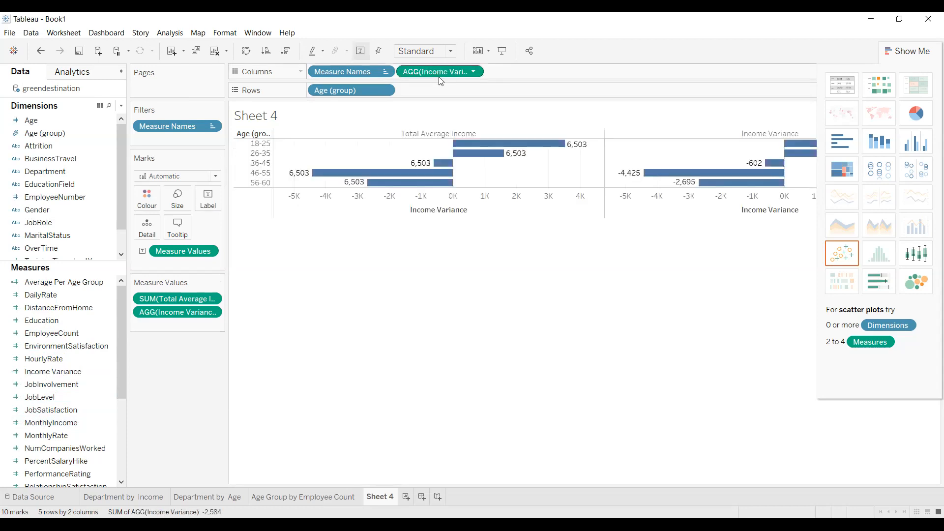
left_click(841, 84)
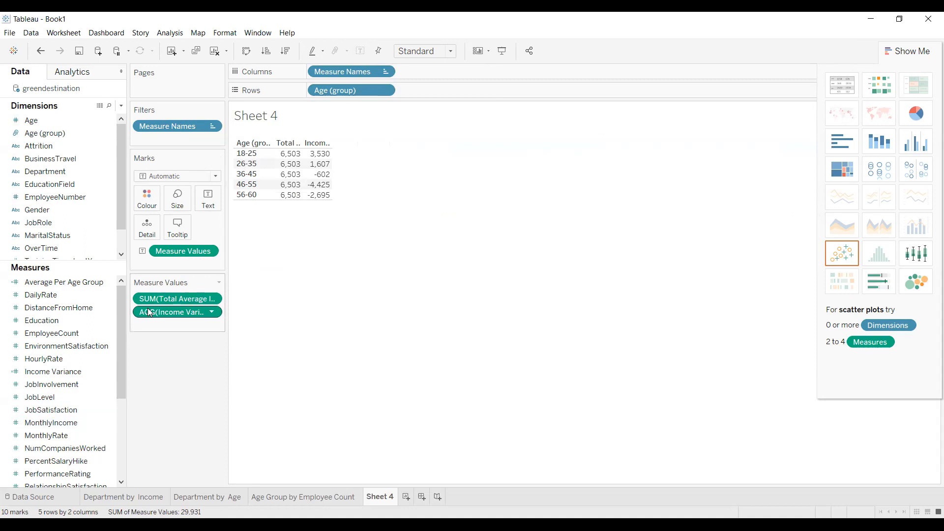
left_click(176, 310)
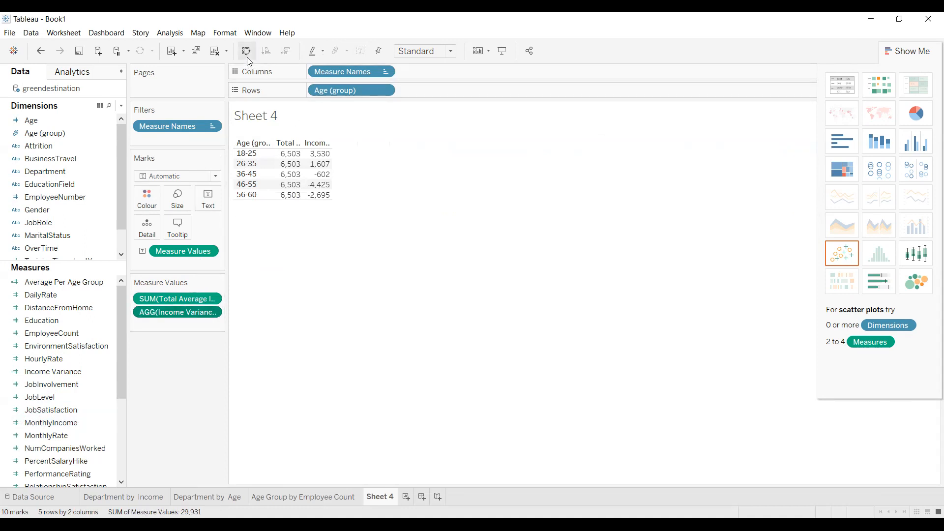
Clear Sheet 4 and place Age (group) on the rows
left_click(216, 52)
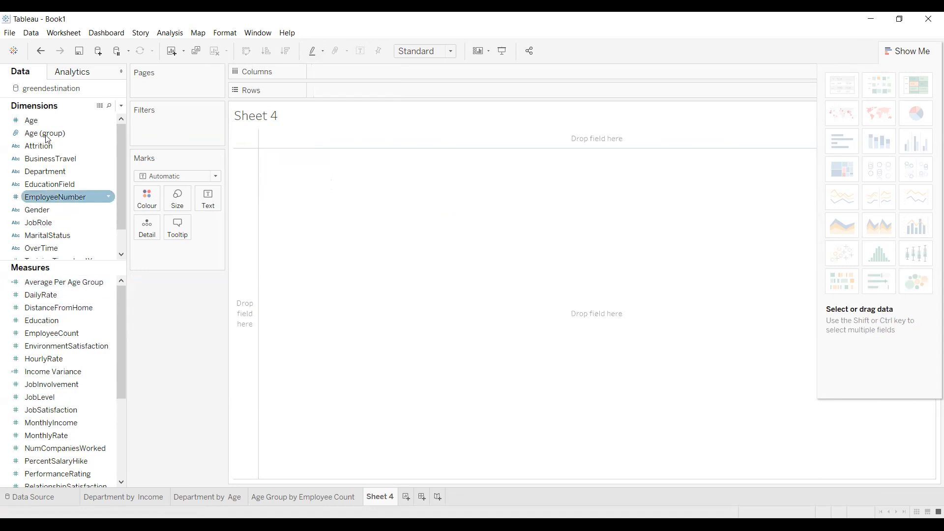
left_click(62, 133)
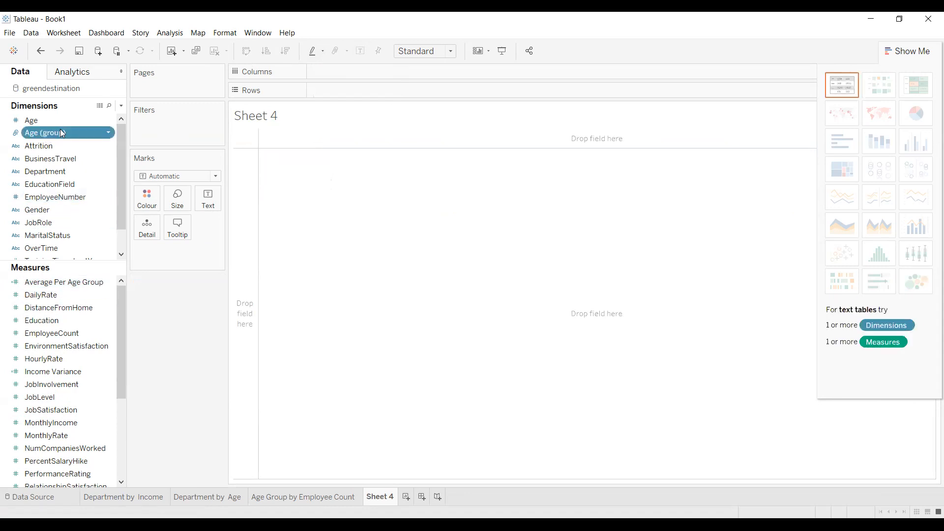
left_click(331, 98)
left_click(96, 132)
left_click_drag(352, 92, 352, 91)
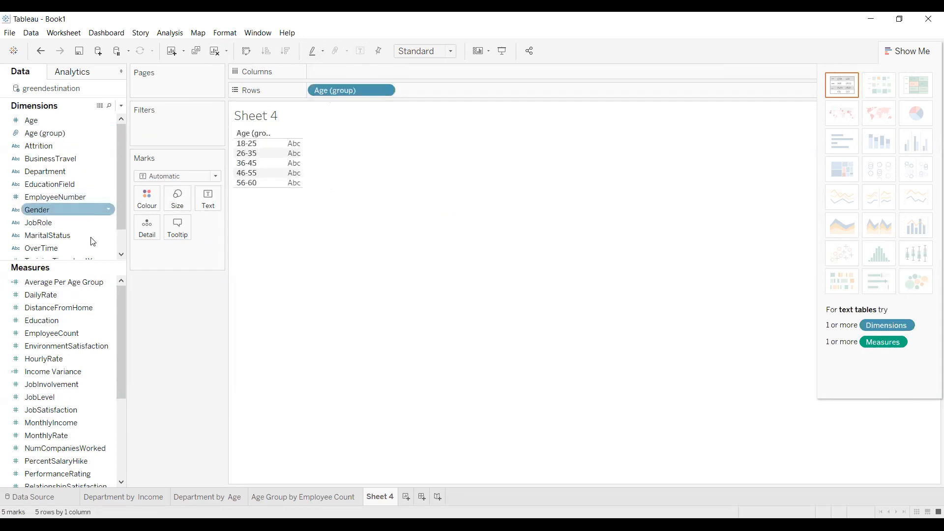
Add Average Per Age Group to the view and show it as a text table by age group
left_click(90, 296)
left_click(81, 281)
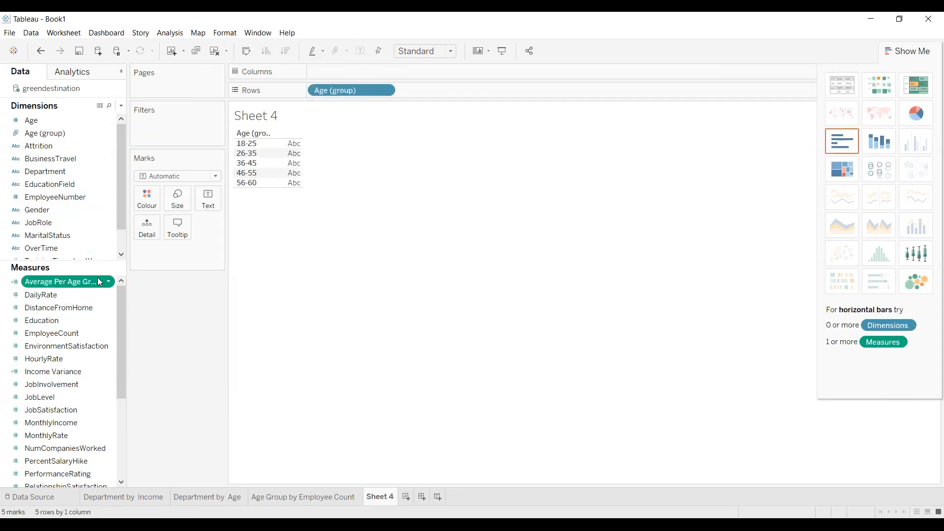
left_click_drag(462, 92, 821, 93)
left_click(842, 92)
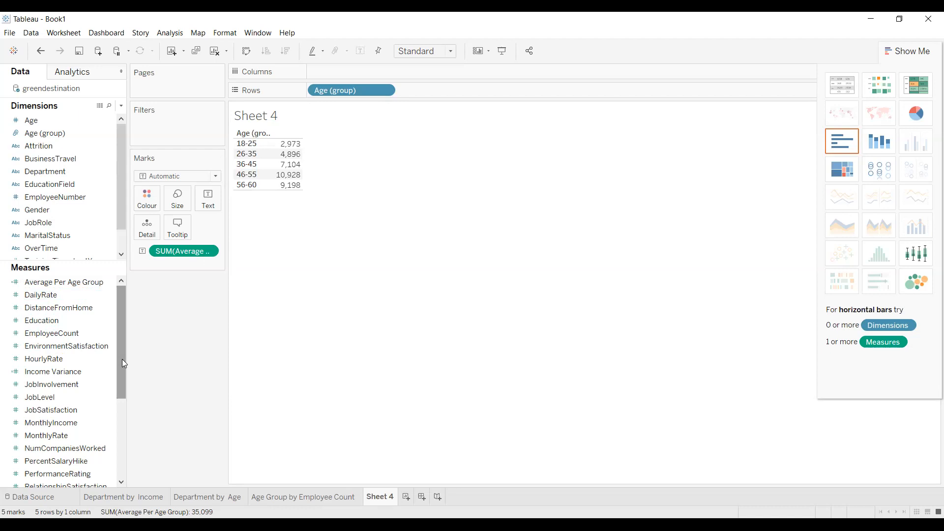
Add Total Average Income to the text table as a second measure
left_click_drag(121, 347, 124, 405)
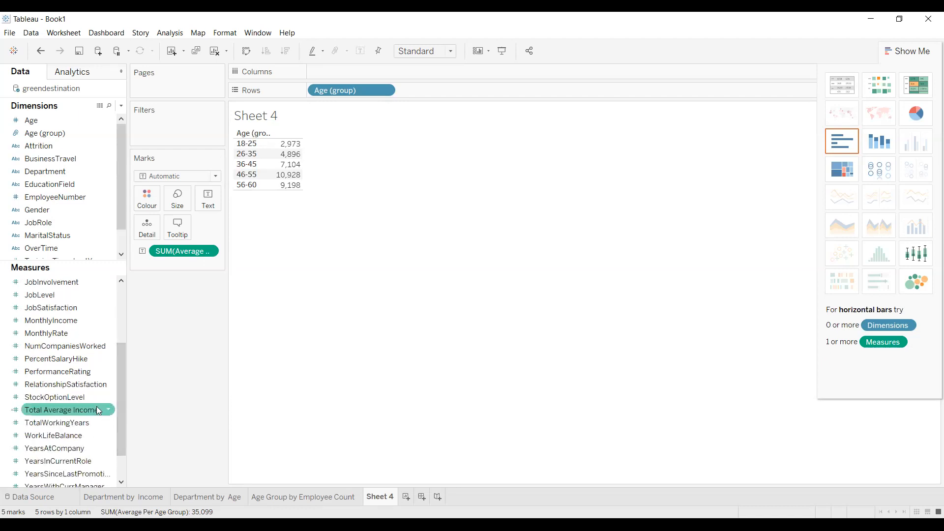
left_click(79, 408)
left_click_drag(94, 408, 204, 290)
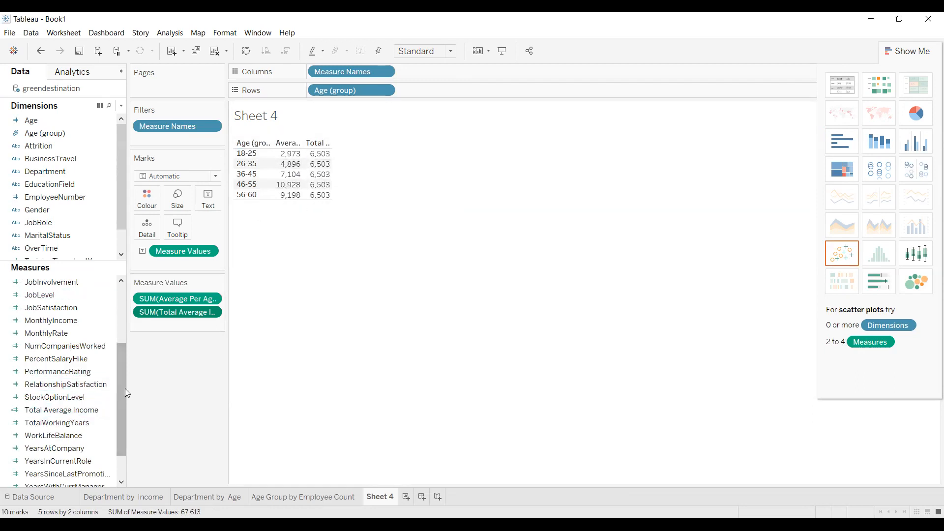
Add Income Variance to the view and show all three measures as a text table
scroll(121, 347, "up", 4)
left_click(85, 358)
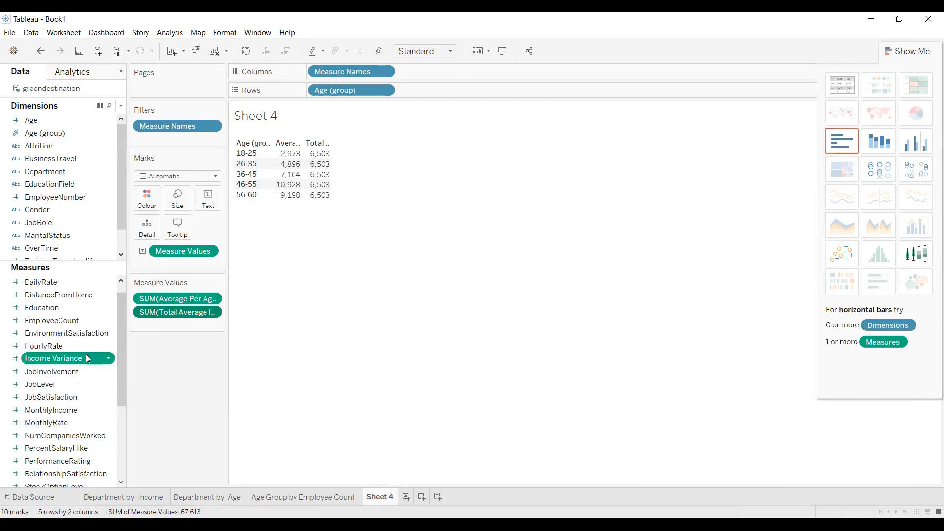
left_click_drag(228, 197, 211, 201)
left_click(844, 88)
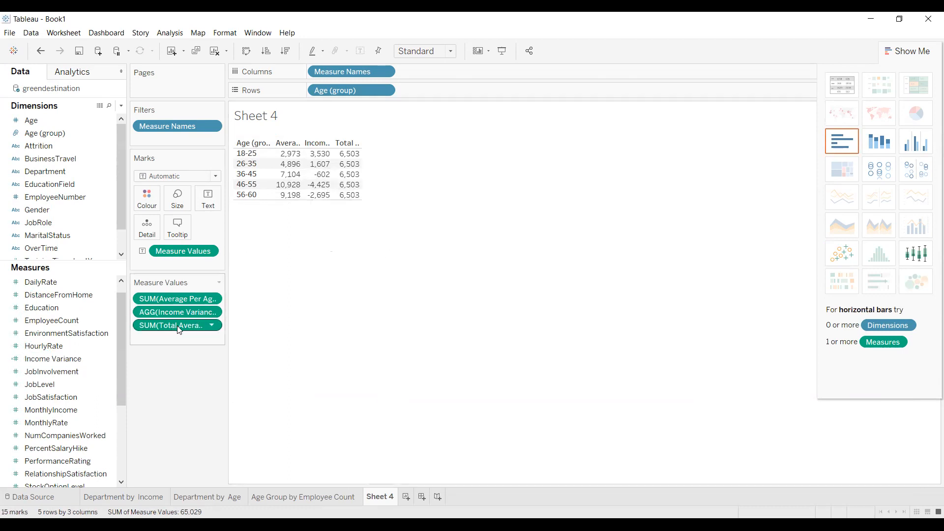
Move Income Variance below Total Average Income so it is the table's last measure column
left_click_drag(181, 314, 182, 315)
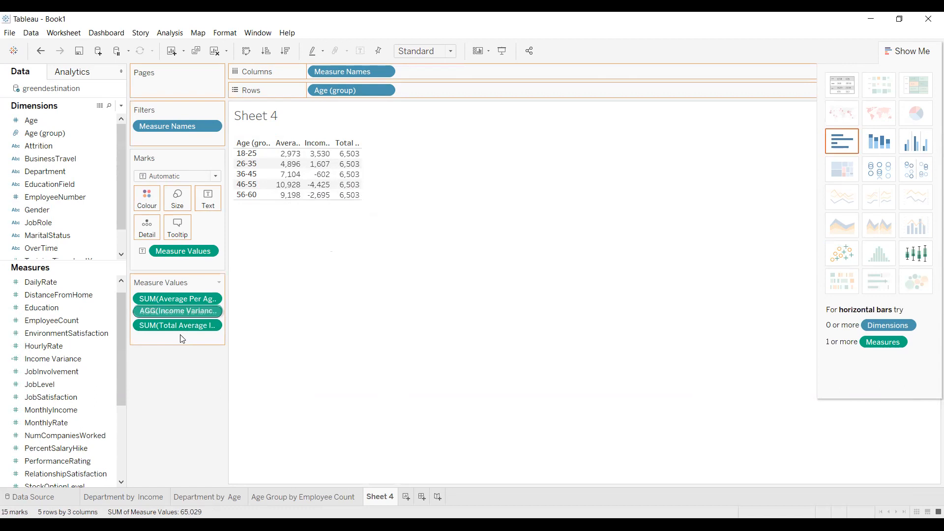
left_click_drag(182, 338, 181, 337)
mouse_move(290, 160)
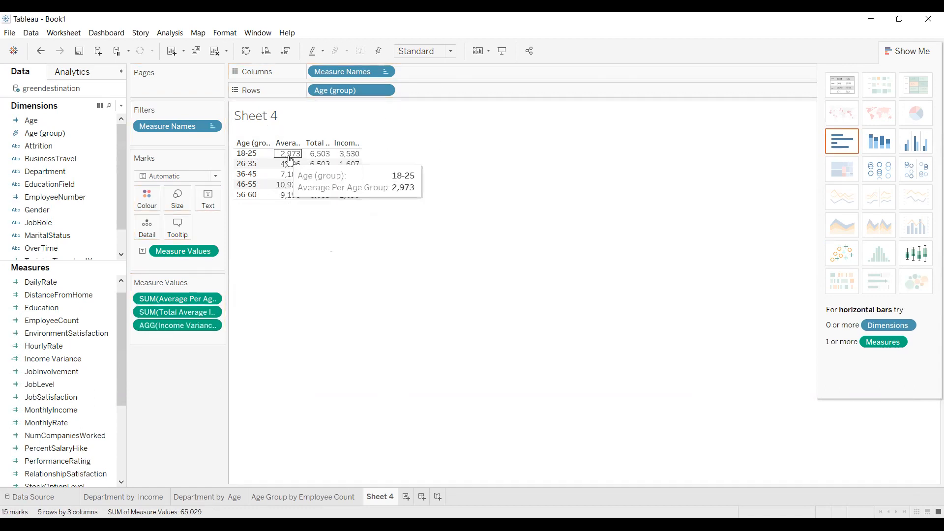
double_click(169, 315)
left_click(215, 363)
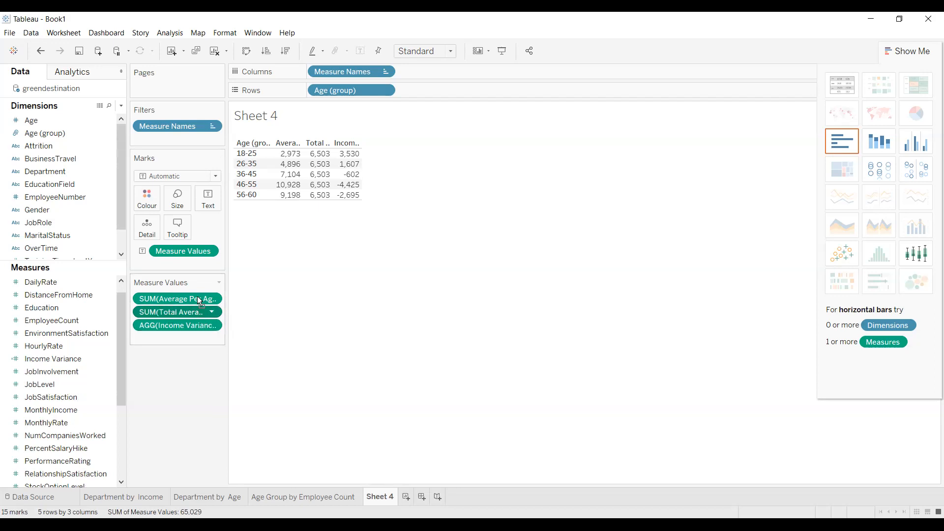
key("Delete")
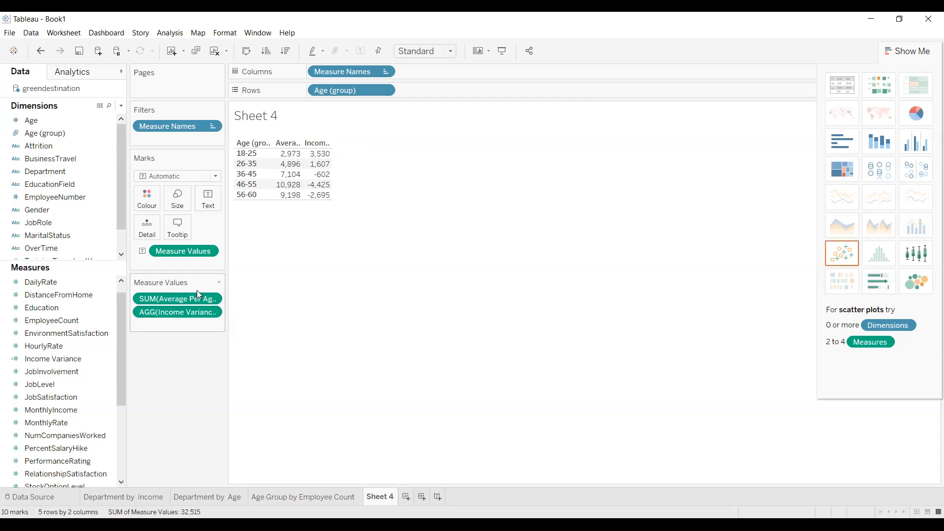
key("ctrl+z")
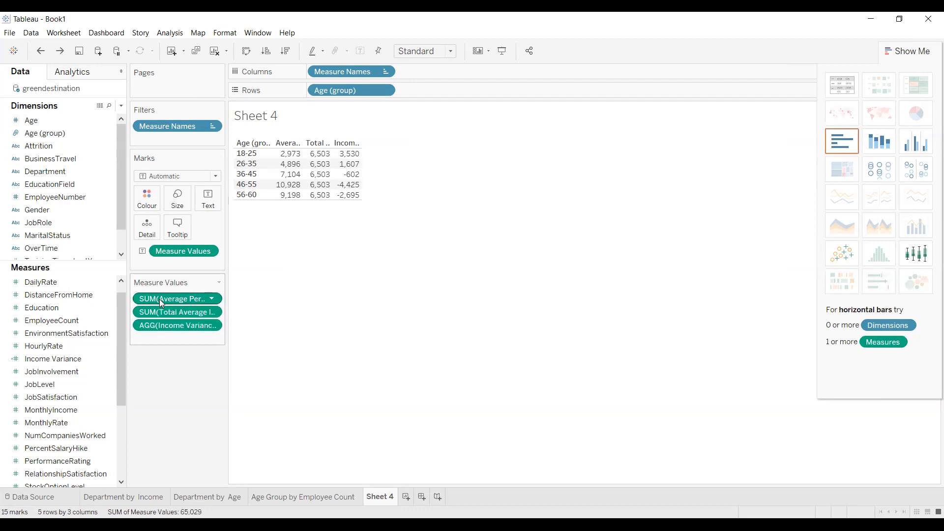
Reorder the measure values so Total Average Income comes before Average Per Age Group
left_click_drag(176, 321, 176, 297)
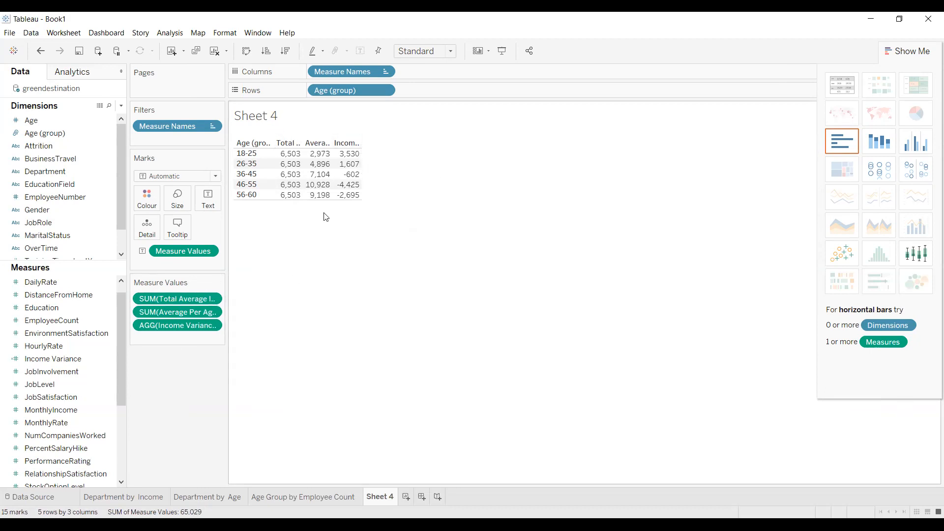
mouse_move(344, 158)
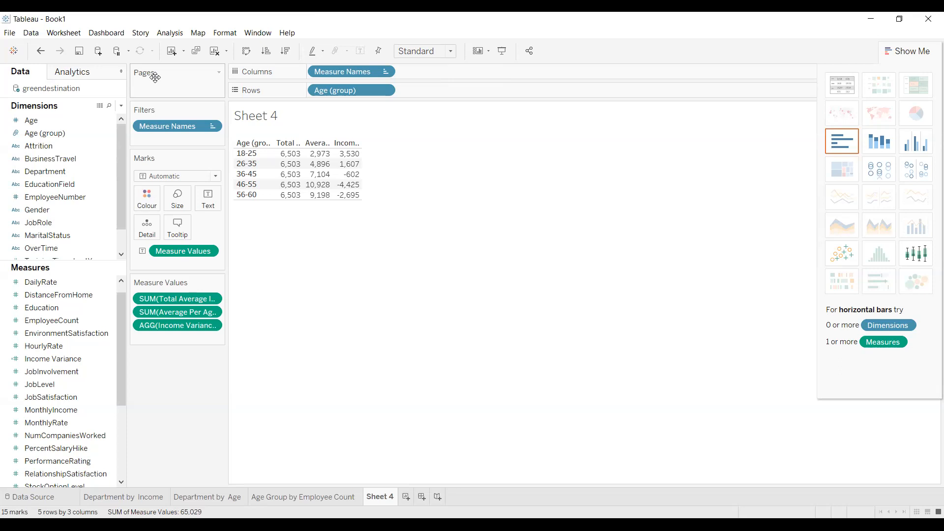
Start a new calculated field and name it Attrition Count
left_click(121, 105)
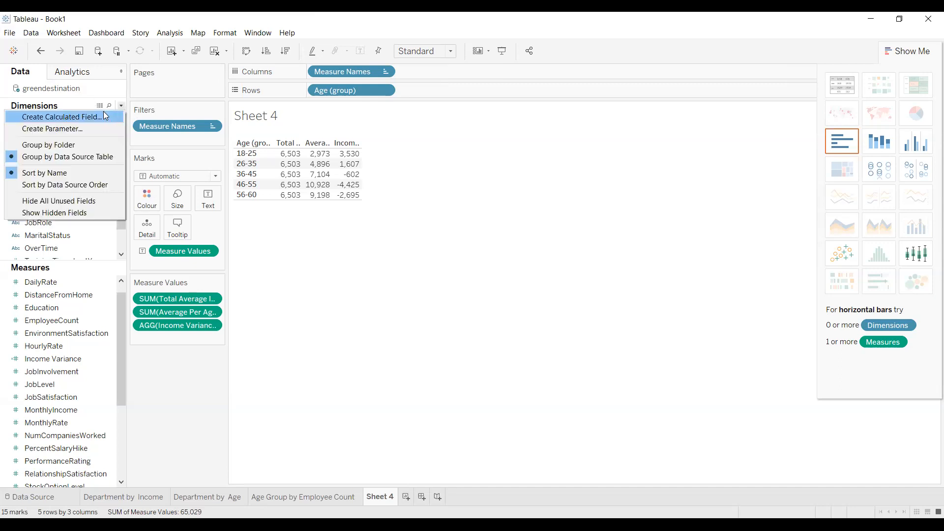
left_click(104, 116)
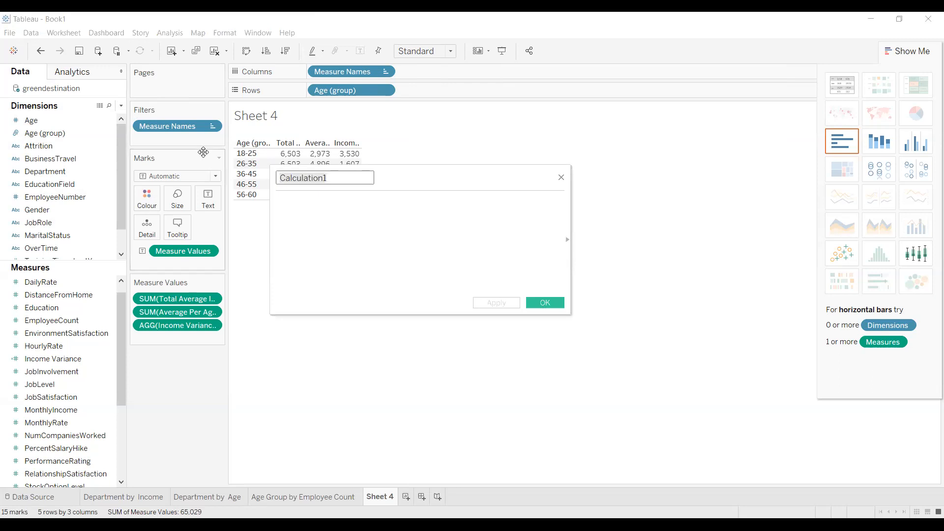
type("Att")
type("ri")
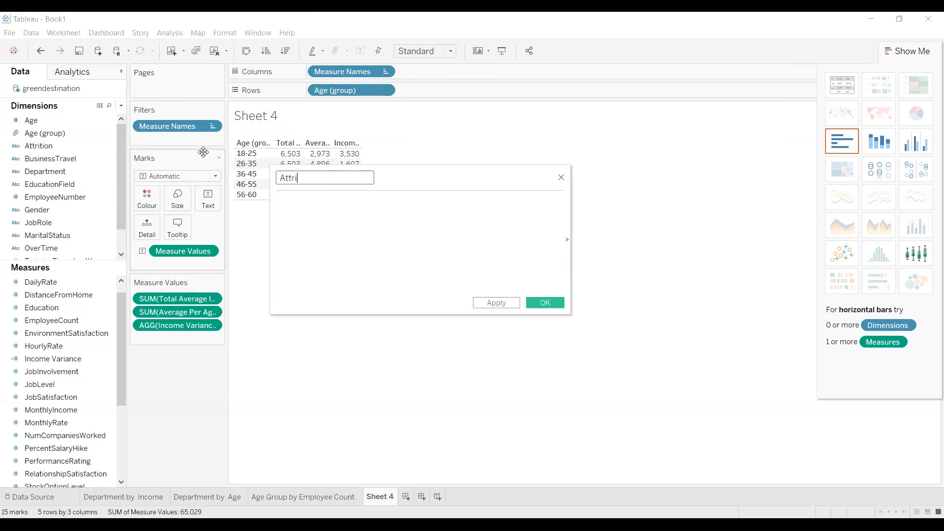
type("tion Count")
left_click(294, 212)
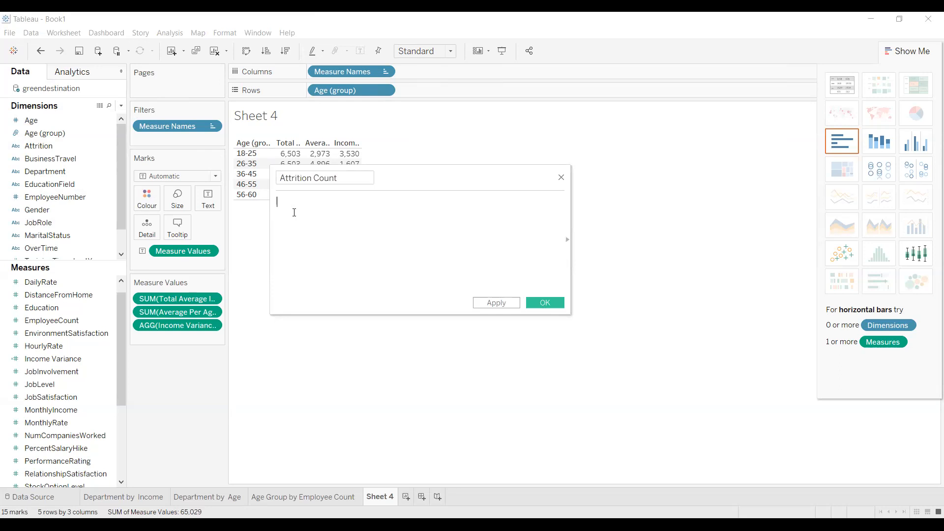
Begin the Attrition Count formula with the condition IF[Attrition]="Yes" THEN
type("if")
key("Return")
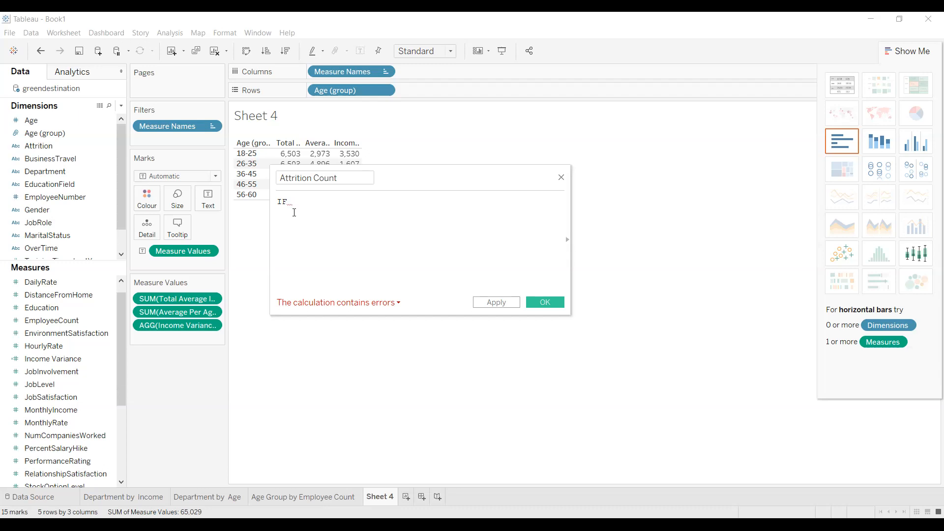
key("BackSpace")
type("[At")
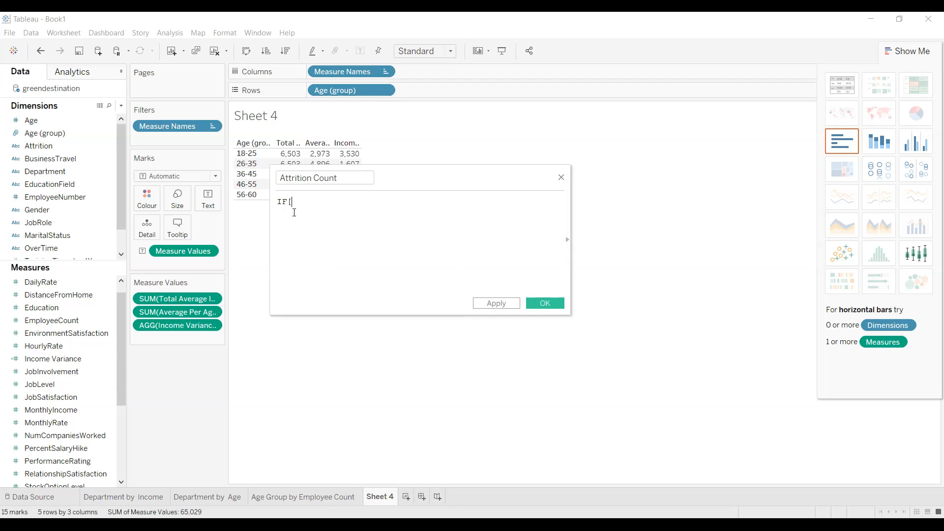
key("Return")
type("=\"Yes\" TH")
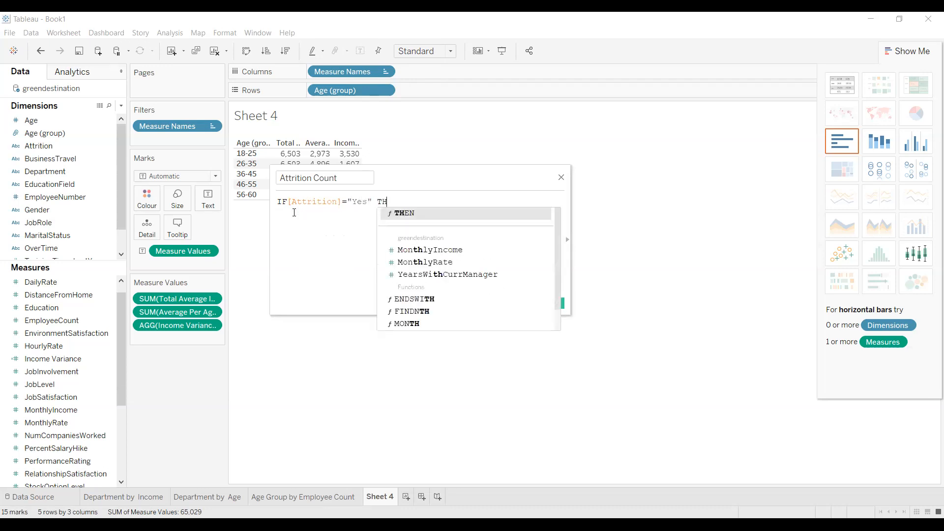
key("Tab")
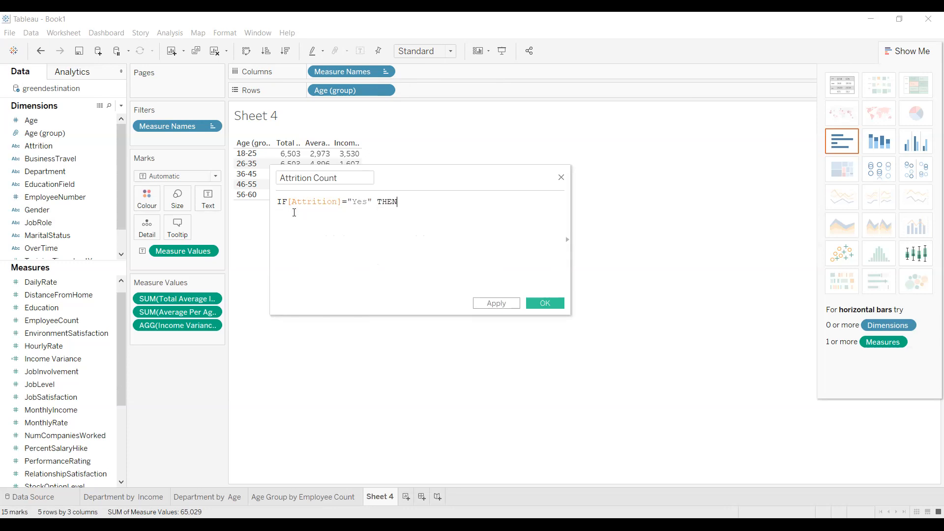
Extend the Attrition Count formula so the THEN branch returns the [EmployeeCount] field
type("[")
left_click(68, 320)
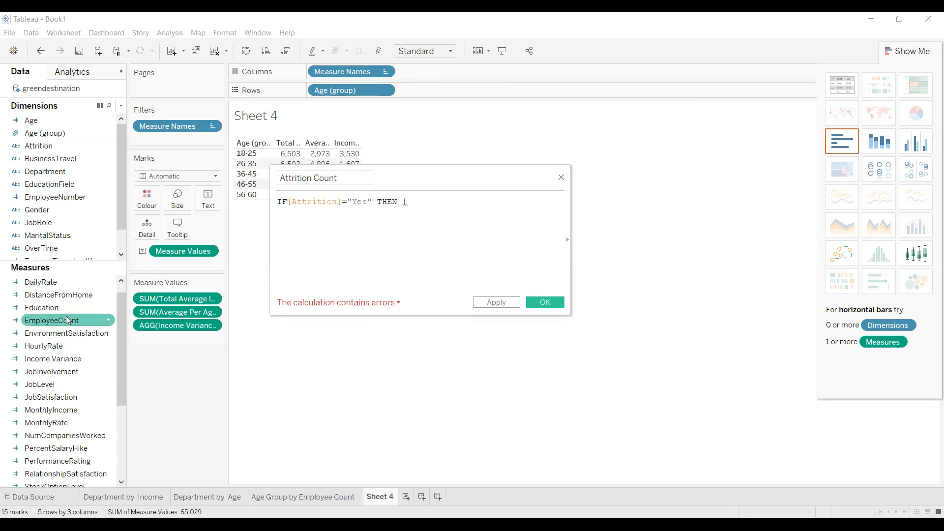
type("e")
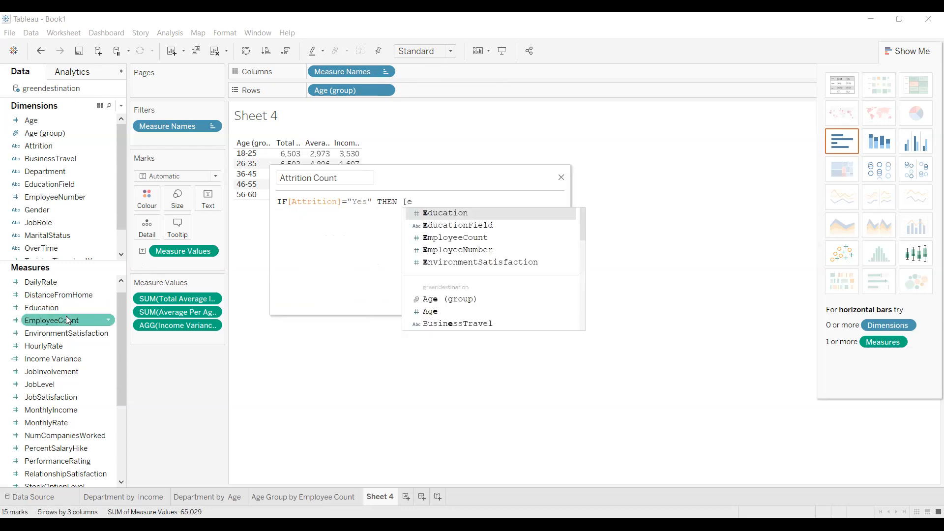
key("Down")
key("Down")
key("Return")
Finish the Attrition Count formula with ELSE 0 END and save the calculated field
type("EL")
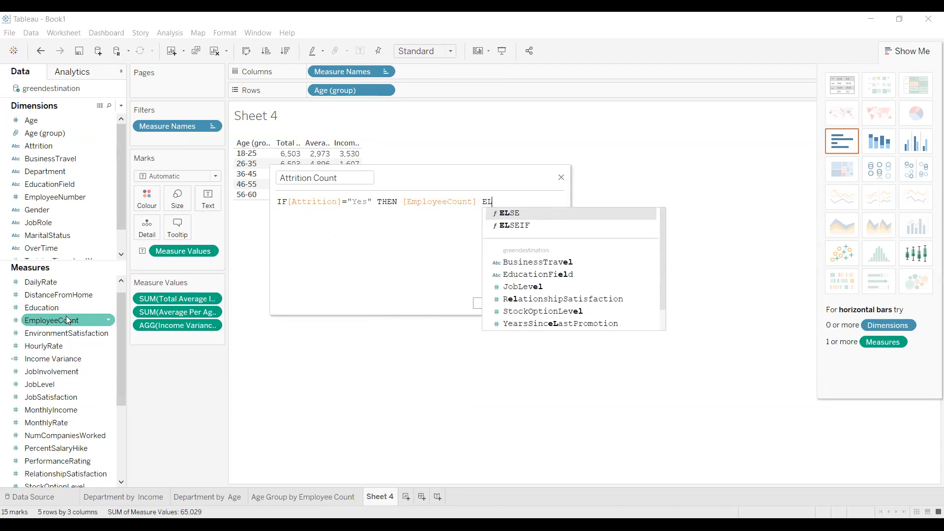
key("Return")
type("0 ")
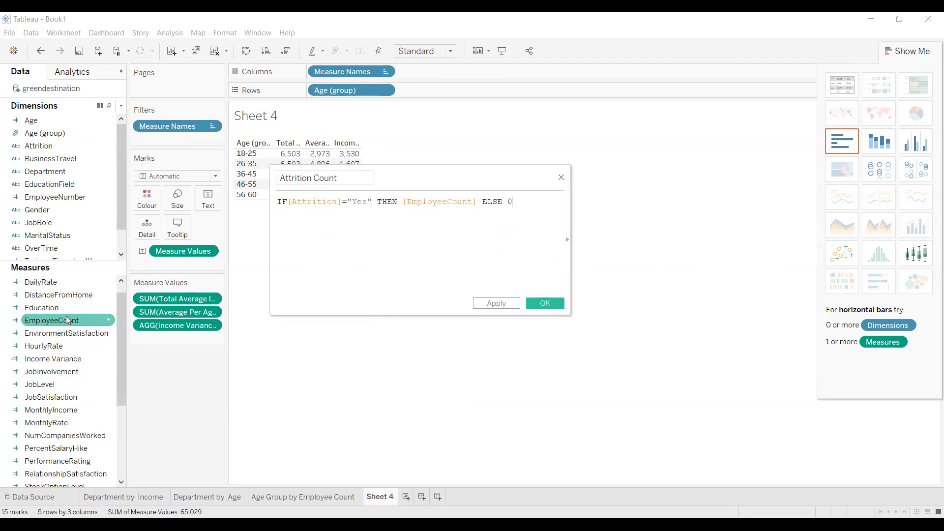
type("EN")
key("Return")
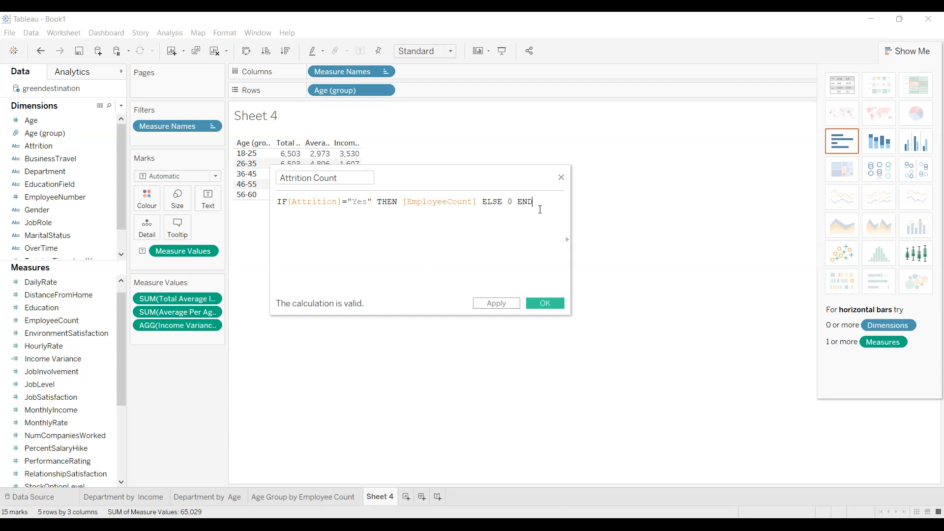
left_click(546, 302)
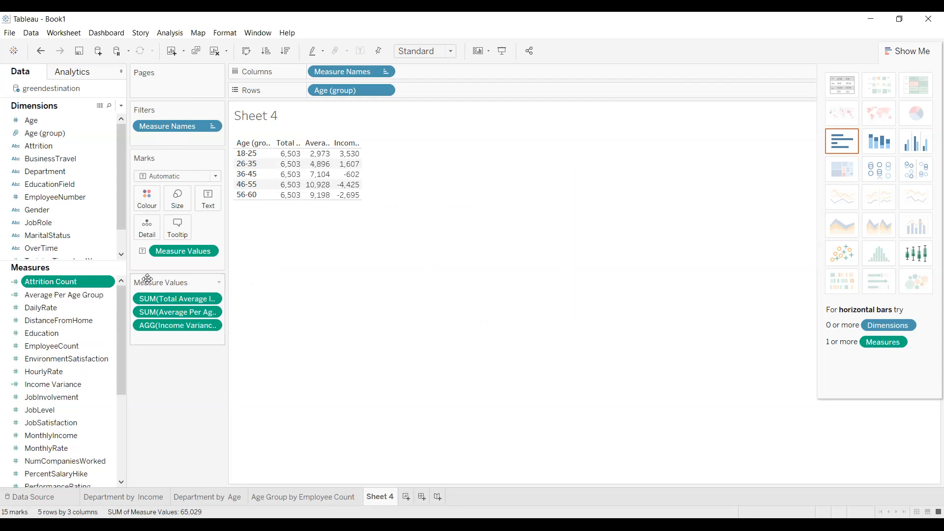
Add Attrition Count to the age group table as the last measure column
left_click(105, 295, "ctrl")
left_click_drag(92, 285, 132, 262)
left_click_drag(212, 201, 209, 199)
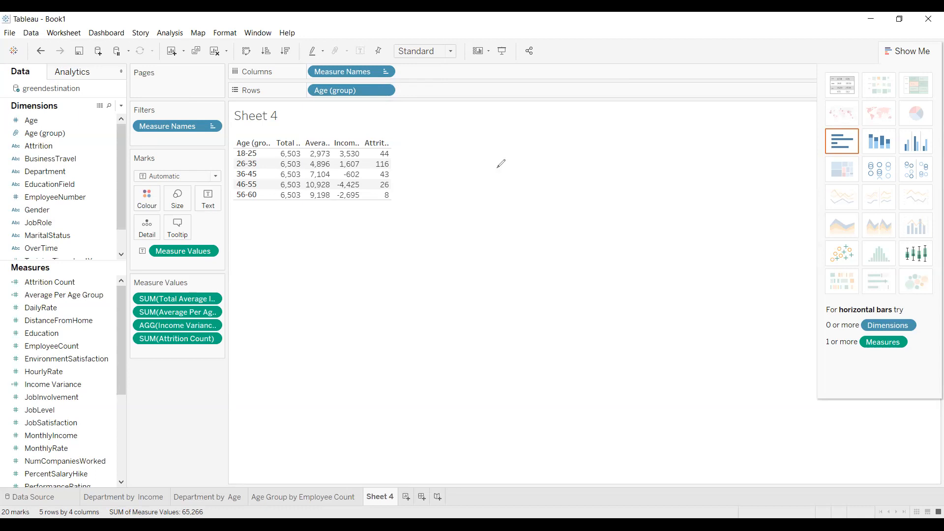
left_click_drag(501, 164, 545, 169)
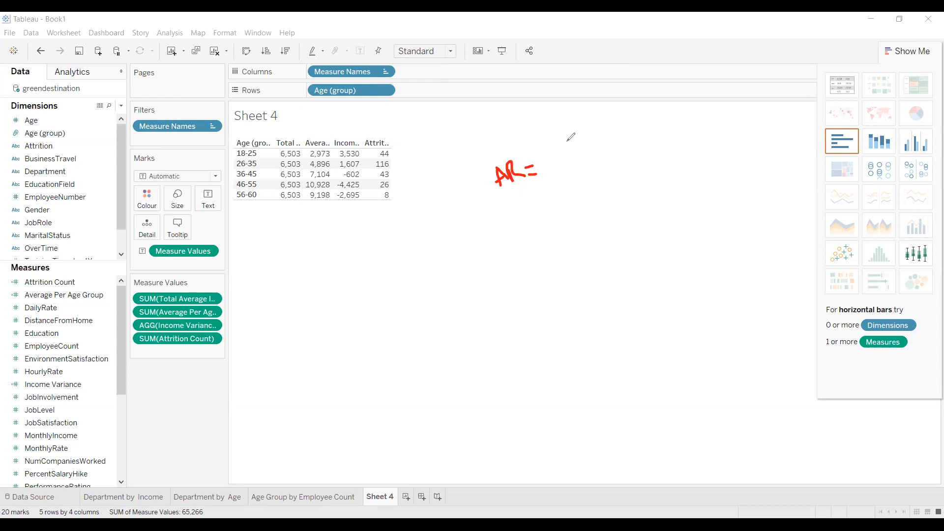
mouse_move(568, 140)
left_mouse_down()
mouse_move(589, 140)
mouse_move(592, 127)
left_mouse_up()
mouse_move(593, 117)
left_mouse_down()
mouse_move(600, 132)
mouse_move(604, 119)
left_mouse_up()
left_click_drag(545, 149, 554, 164)
left_click(549, 167)
left_click(552, 168)
mouse_move(610, 127)
left_mouse_down()
mouse_move(556, 175)
mouse_move(576, 170)
mouse_move(572, 180)
mouse_move(584, 178)
left_mouse_up()
left_click(578, 174)
left_click_drag(580, 173, 625, 142)
left_click(612, 154)
mouse_move(626, 135)
left_mouse_down()
mouse_move(641, 171)
mouse_move(646, 130)
mouse_move(643, 144)
mouse_move(664, 144)
mouse_move(673, 132)
left_mouse_up()
mouse_move(677, 123)
left_mouse_down()
mouse_move(685, 140)
mouse_move(683, 129)
left_mouse_up()
left_click_drag(685, 117, 707, 130)
mouse_move(708, 130)
left_mouse_down()
mouse_move(716, 88)
mouse_move(710, 110)
mouse_move(726, 86)
left_mouse_up()
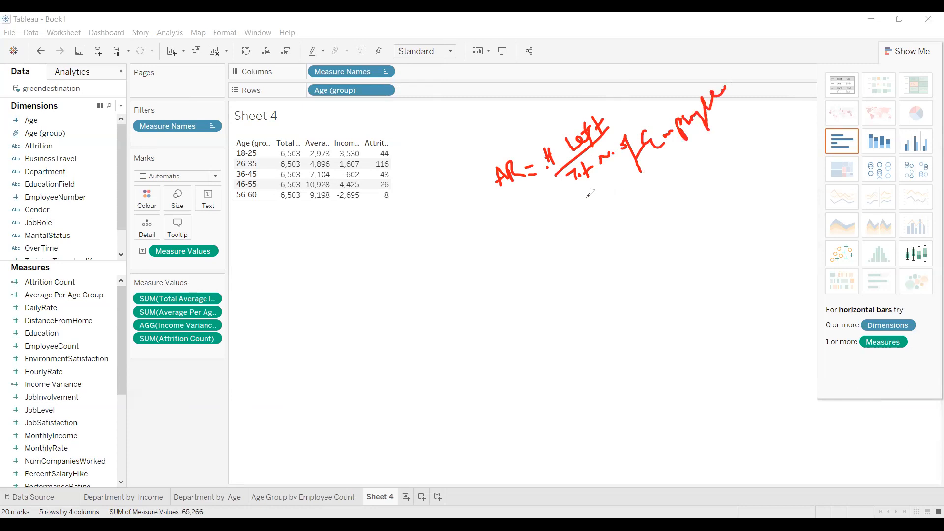
mouse_move(621, 181)
left_mouse_down()
mouse_move(619, 190)
mouse_move(642, 177)
left_mouse_up()
mouse_move(621, 221)
left_mouse_down()
mouse_move(610, 236)
mouse_move(652, 203)
left_mouse_up()
left_click_drag(657, 180, 675, 198)
mouse_move(697, 147)
left_mouse_down()
mouse_move(717, 147)
mouse_move(719, 187)
mouse_move(693, 190)
left_mouse_up()
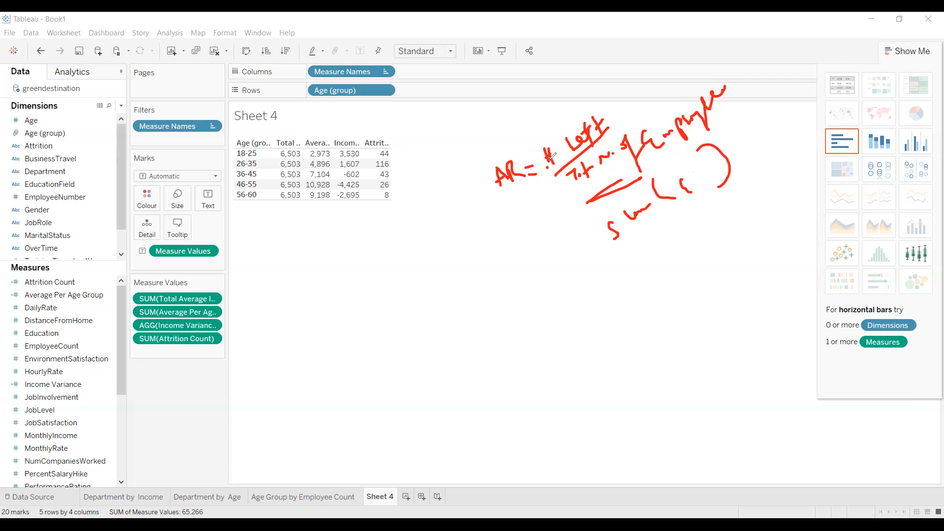
left_click_drag(509, 143, 550, 160)
mouse_move(580, 299)
left_mouse_down()
mouse_move(578, 326)
mouse_move(599, 301)
mouse_move(606, 314)
mouse_move(620, 308)
left_mouse_up()
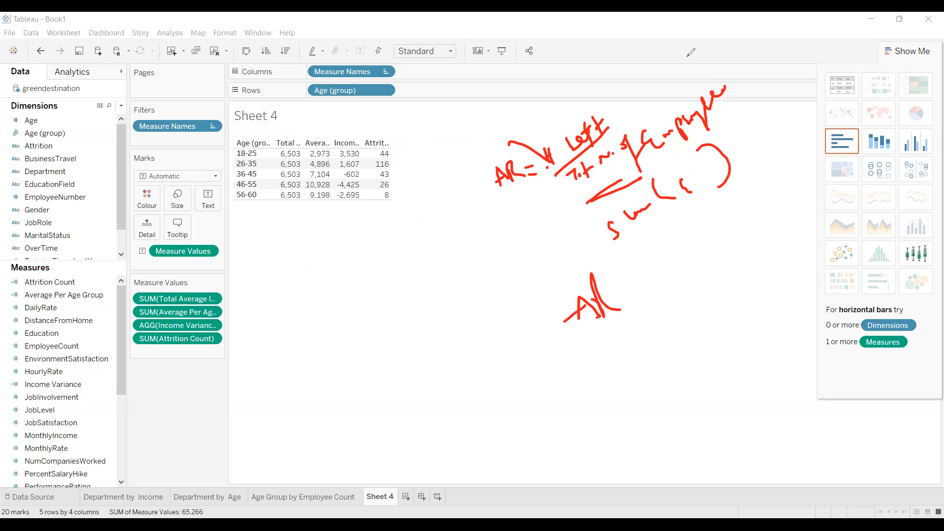
Start a new calculated field and clear the wrongly capitalized text from its name
left_click(121, 106)
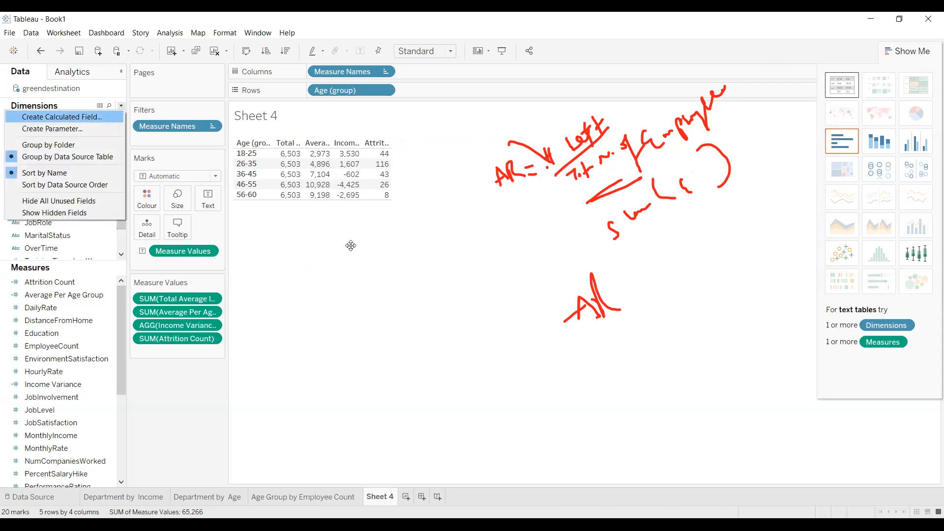
key("Return")
type("aTTRI")
key("BackSpace")
key("BackSpace")
key("BackSpace")
key("BackSpace")
key("BackSpace")
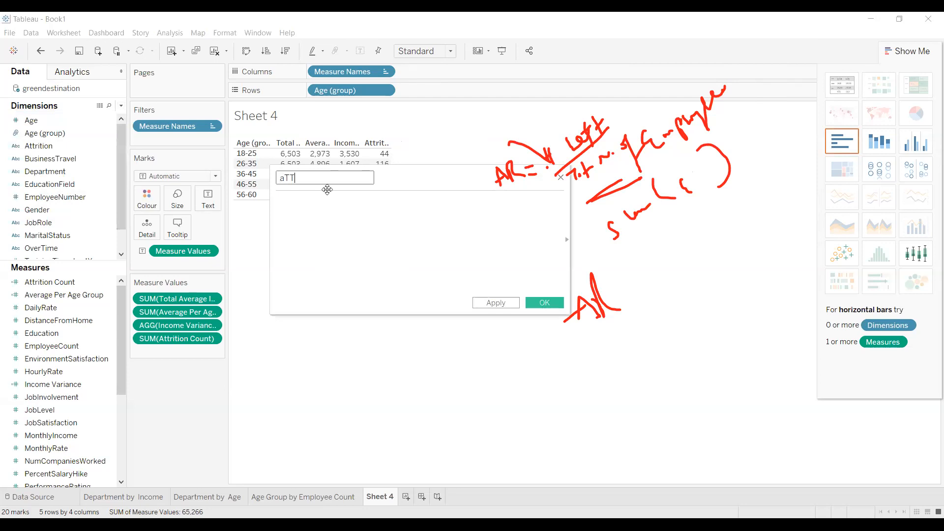
Name the new calculated field Attrition Rate and enter SUM([Attrition Count]) as the numerator of its formula
type("Attrition Rate")
left_click(357, 221)
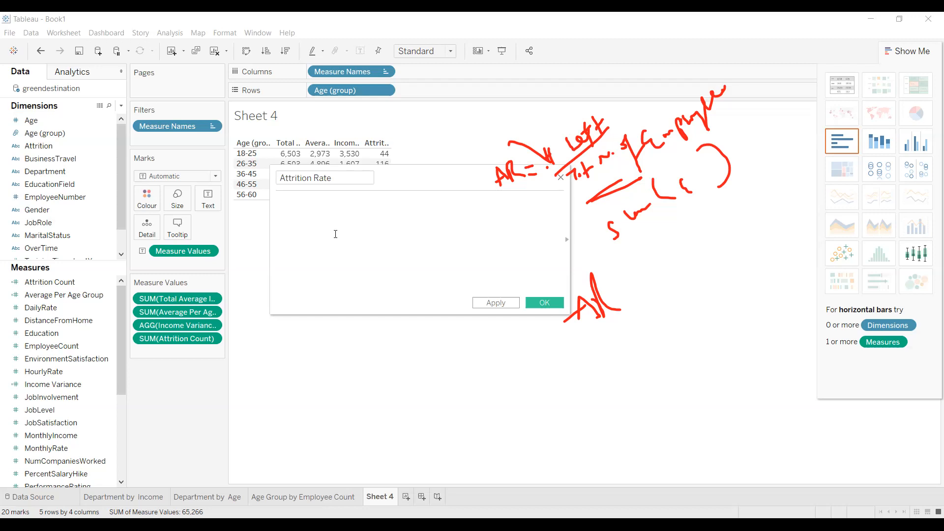
type("s")
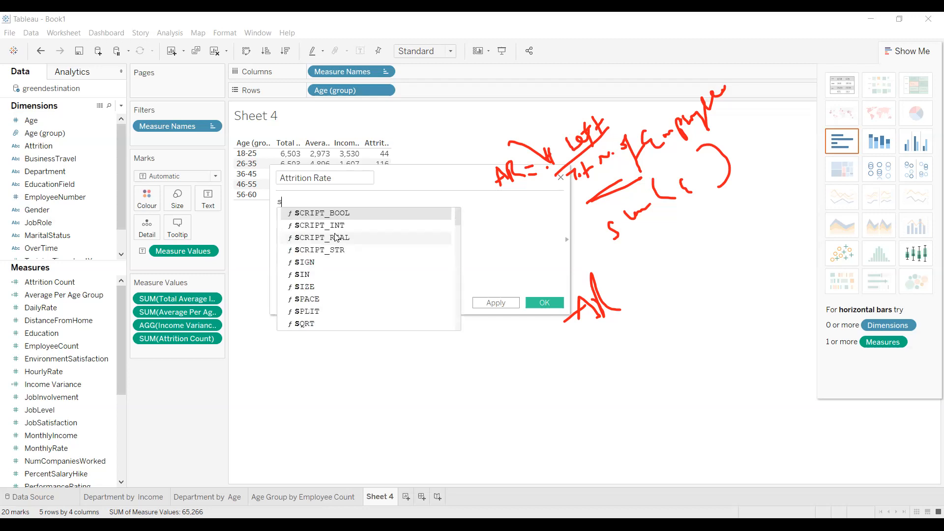
type("um(at")
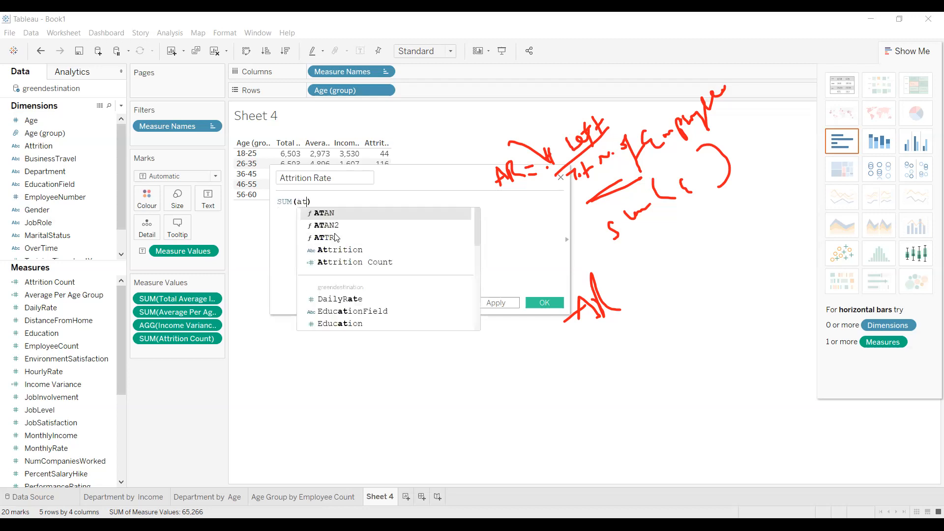
type("t")
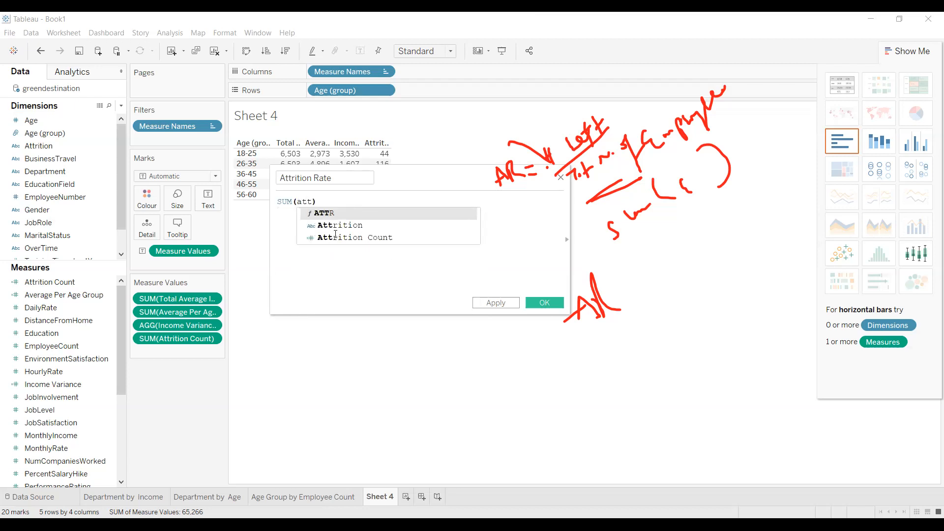
left_click(336, 237)
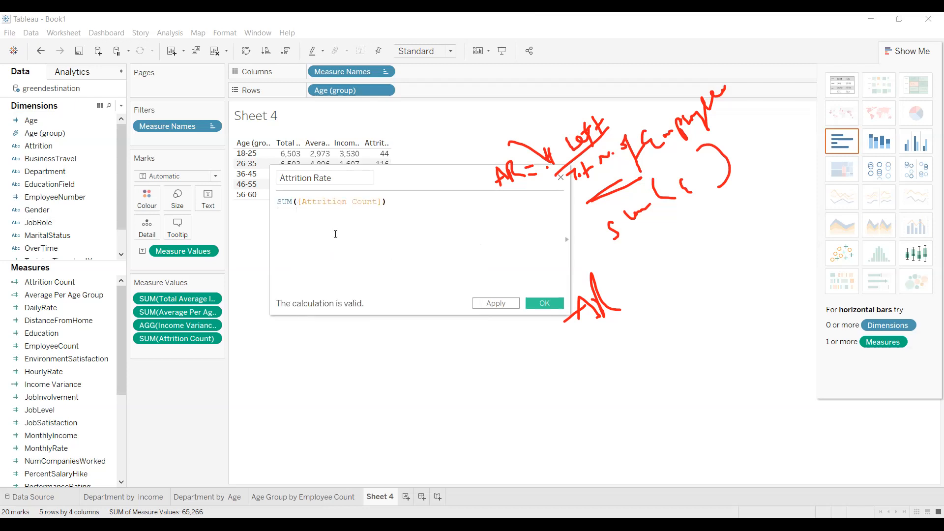
Complete the Attrition Rate formula by dividing by SUM([EmployeeCount]), and save the calculated field
type("/s")
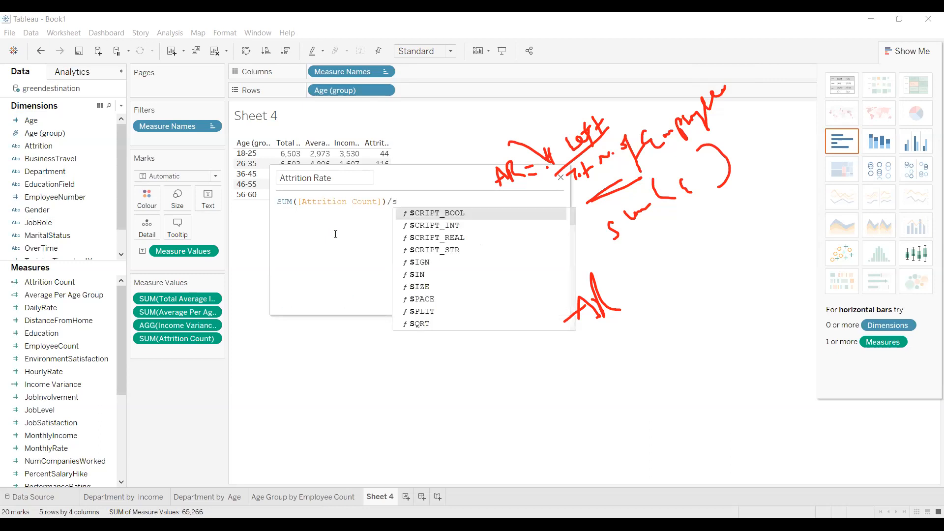
type("um")
key("Return")
type("e")
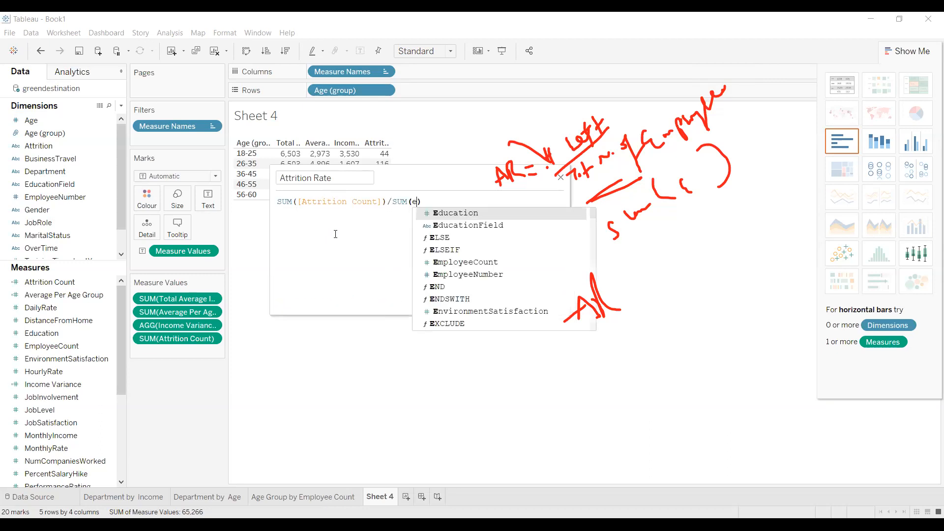
type("m")
key("Return")
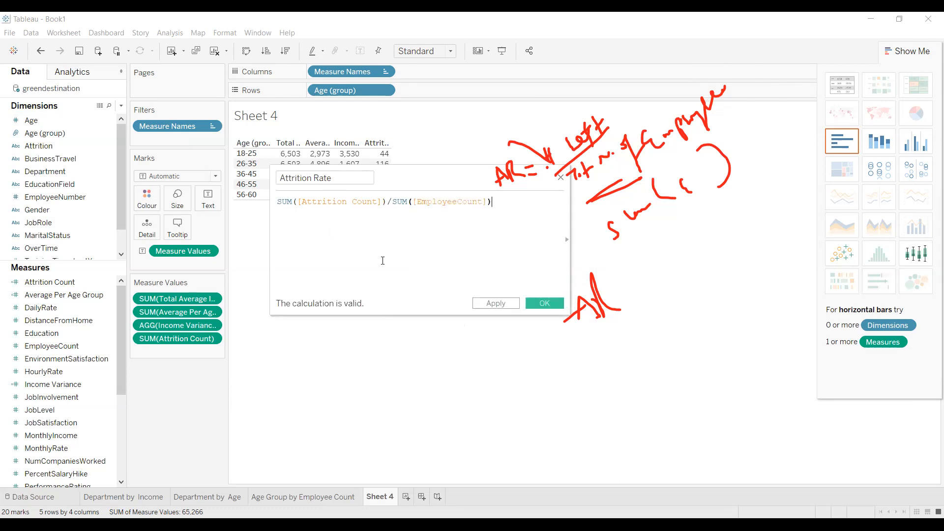
left_click(544, 304)
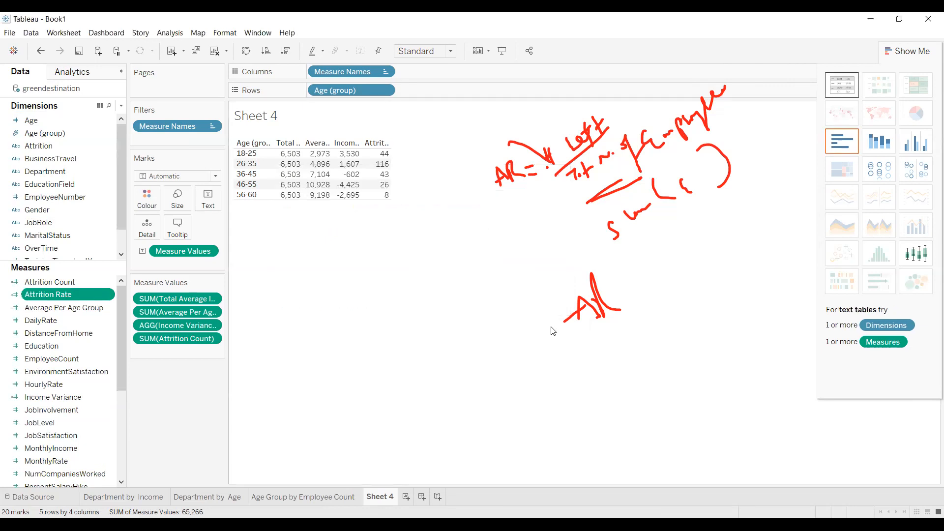
Add the Attrition Rate measure to the age group text table and widen the columns so their headers are readable
left_click_drag(41, 301, 50, 300)
left_click_drag(216, 198, 218, 201)
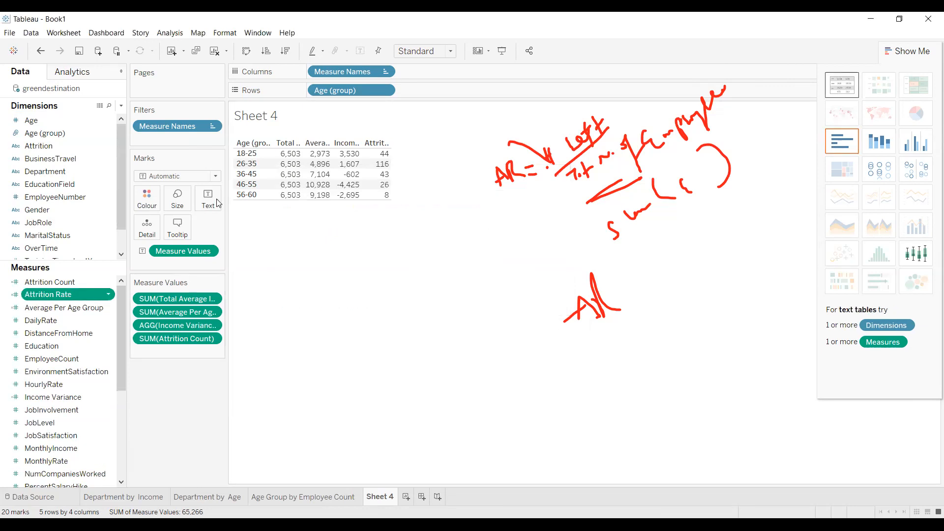
left_click(855, 83)
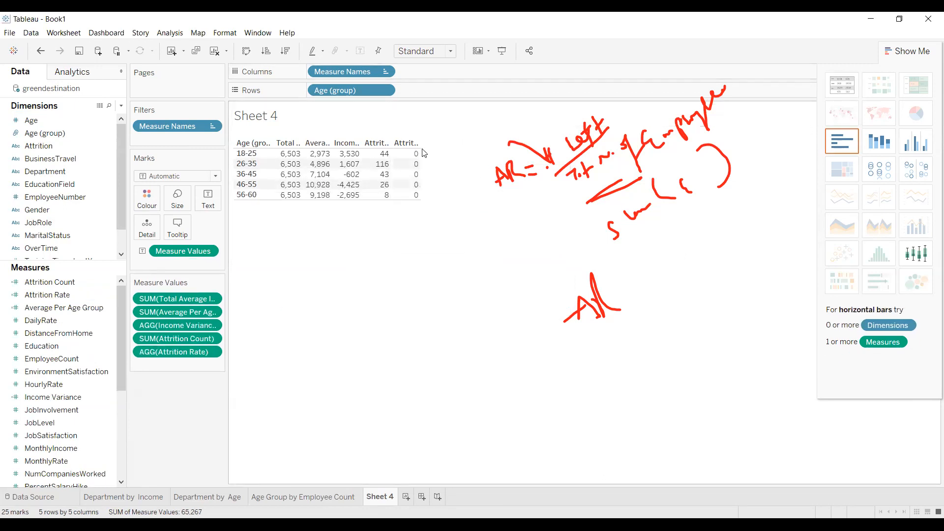
left_click_drag(422, 143, 455, 145)
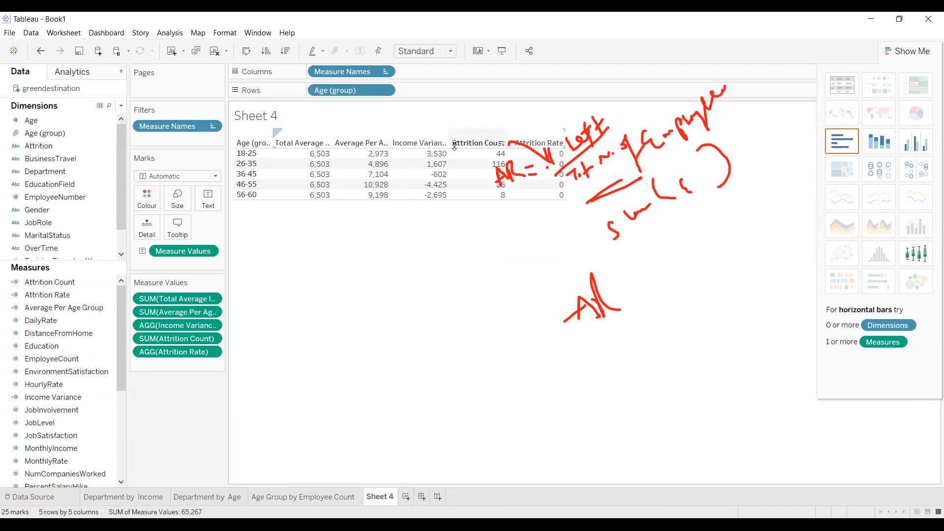
mouse_move(549, 179)
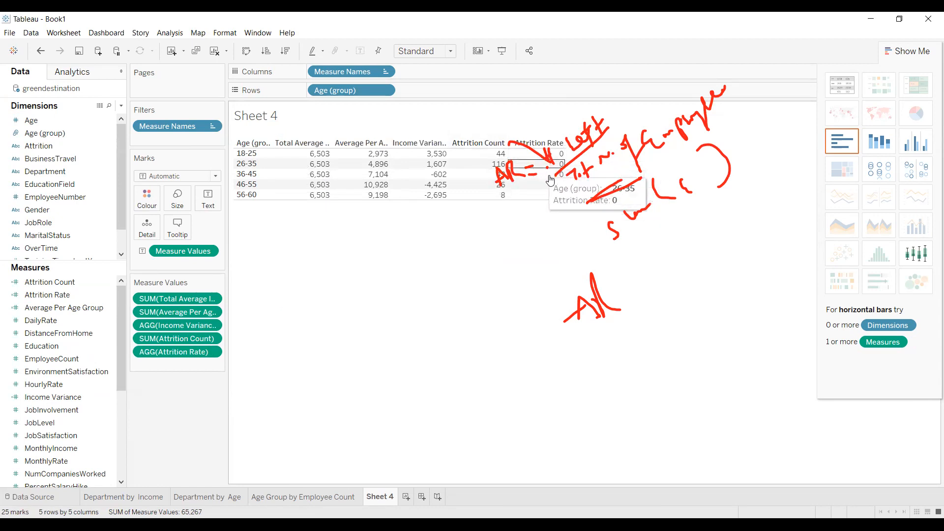
mouse_move(558, 156)
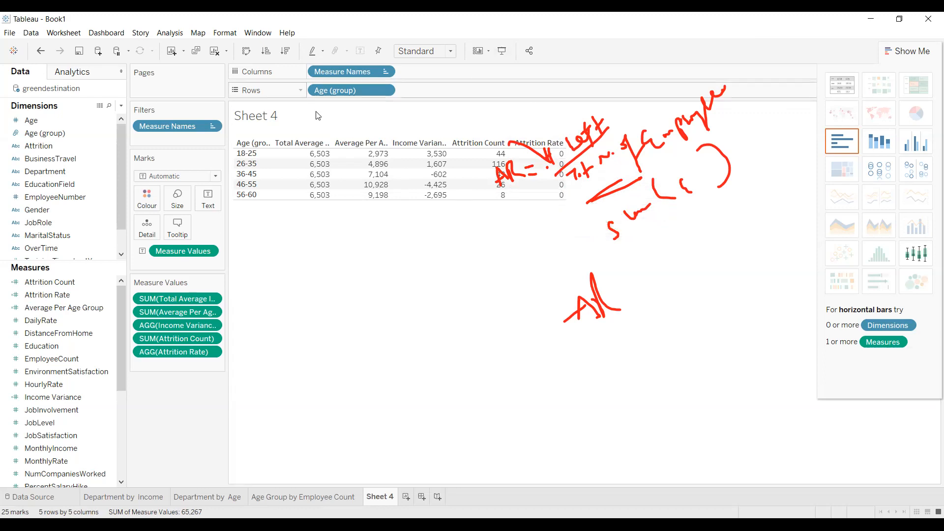
Format the Attrition Rate values in the table as Number (Custom) with 4 decimal places
left_click(212, 351)
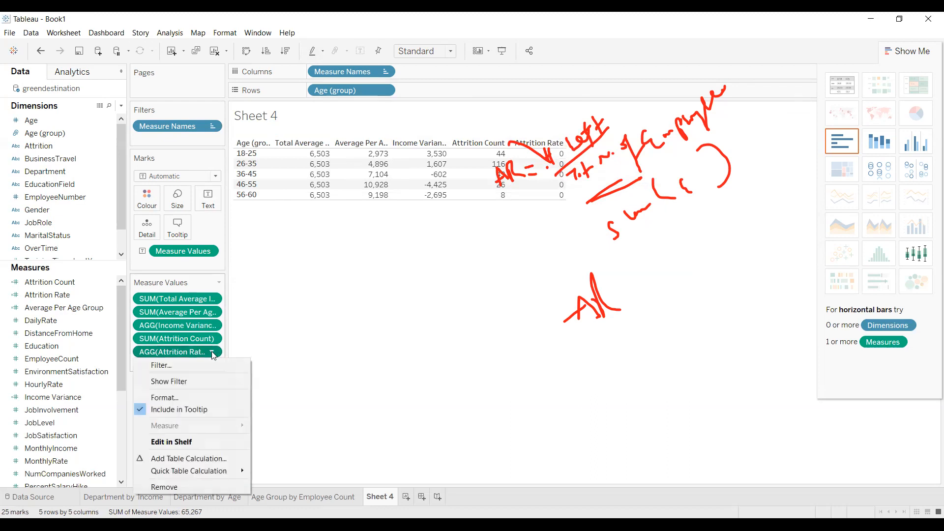
left_click(185, 398)
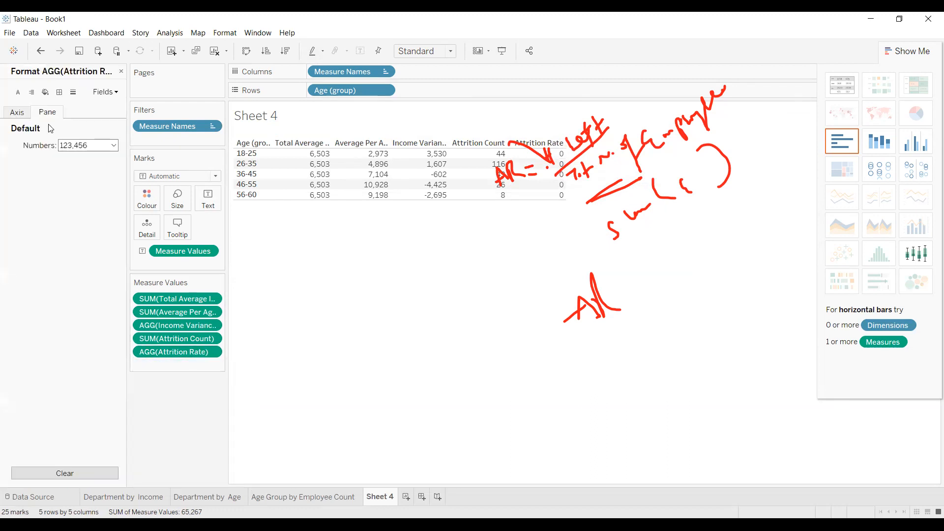
left_click(110, 146)
left_click(92, 169)
left_click(91, 178)
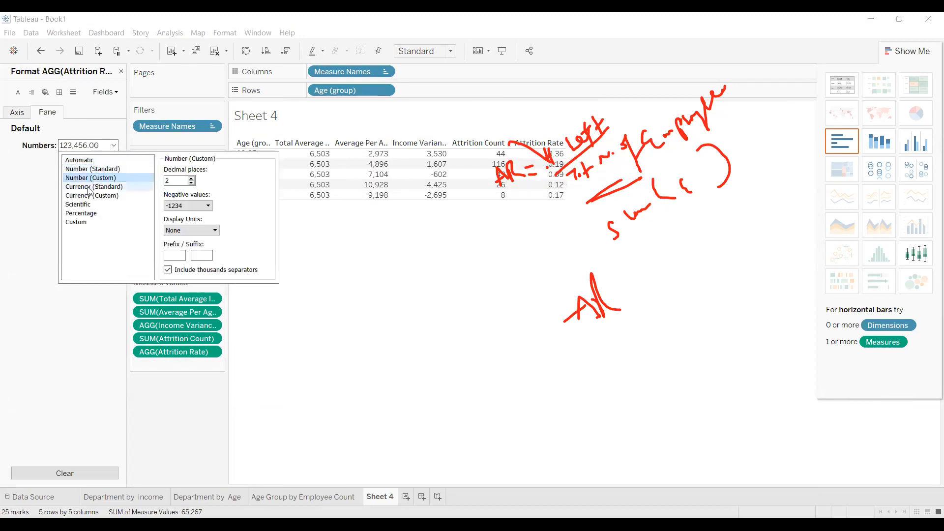
left_click(191, 179)
left_click(191, 178)
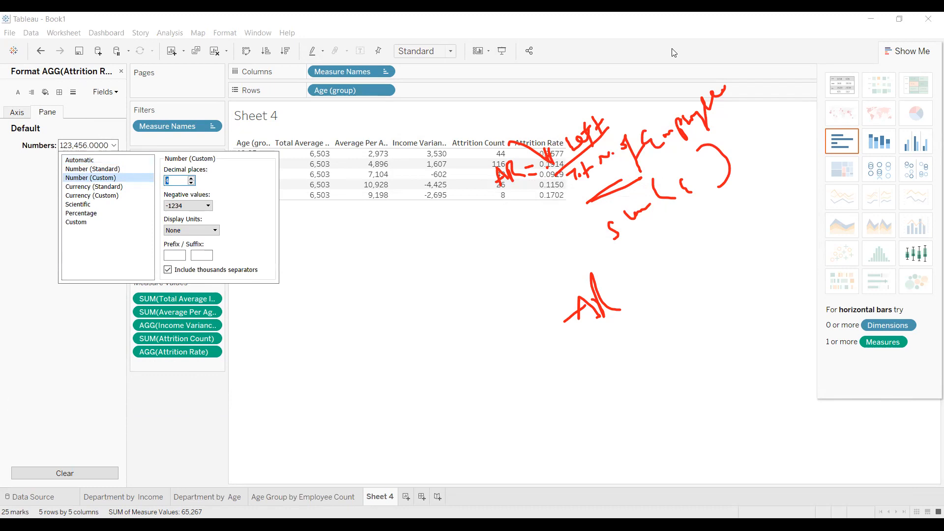
left_click(920, 21)
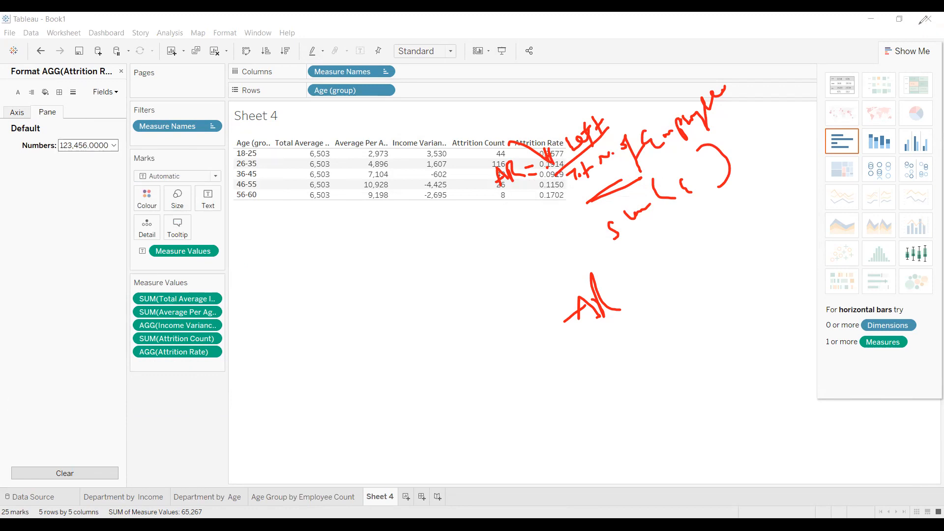
left_click(569, 163)
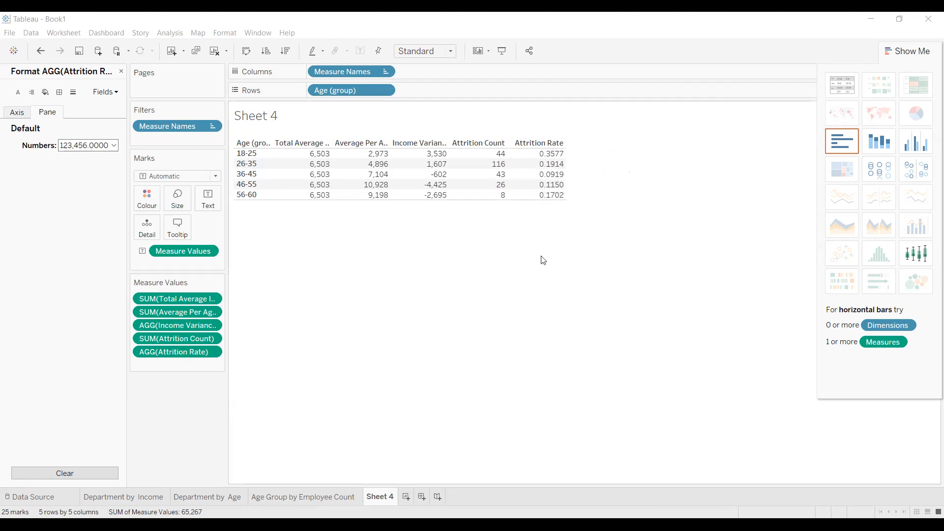
Try the Percentage number format on all Measure Values in the table, and undo it
left_click(208, 251)
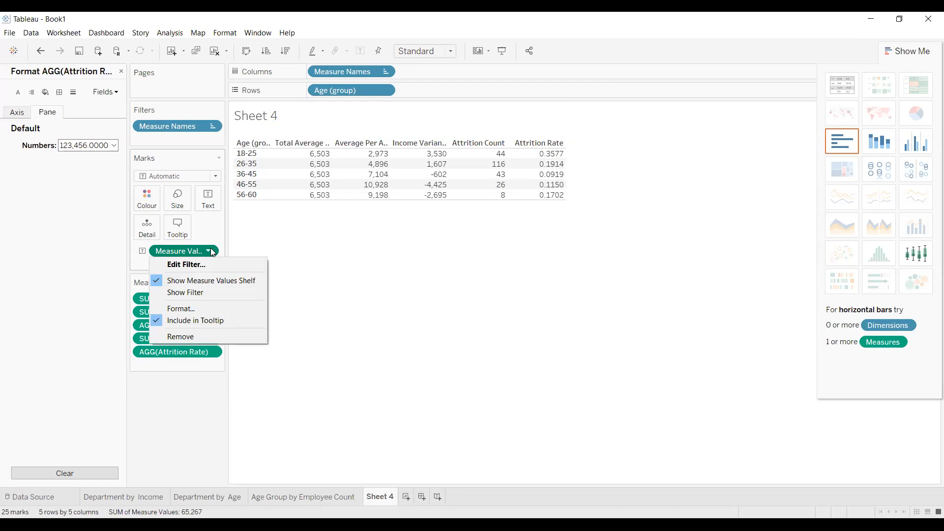
left_click(114, 147)
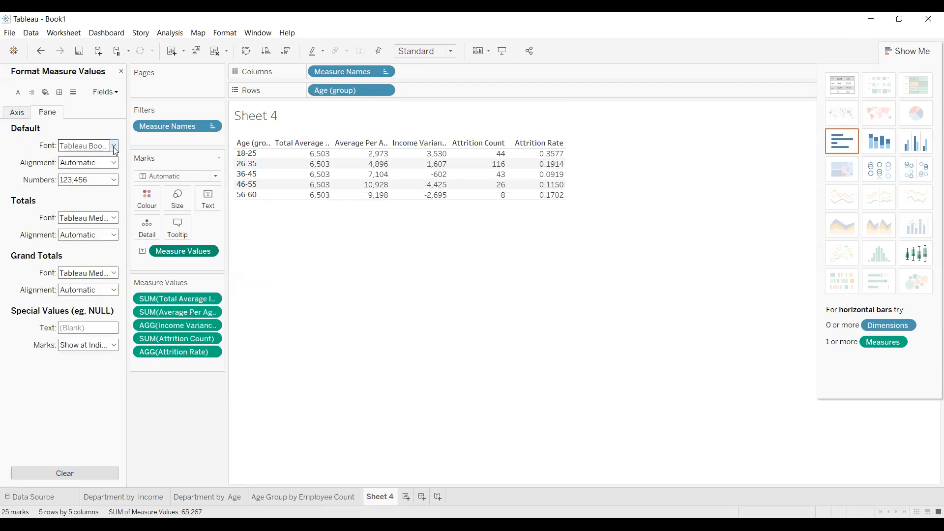
left_click(17, 115)
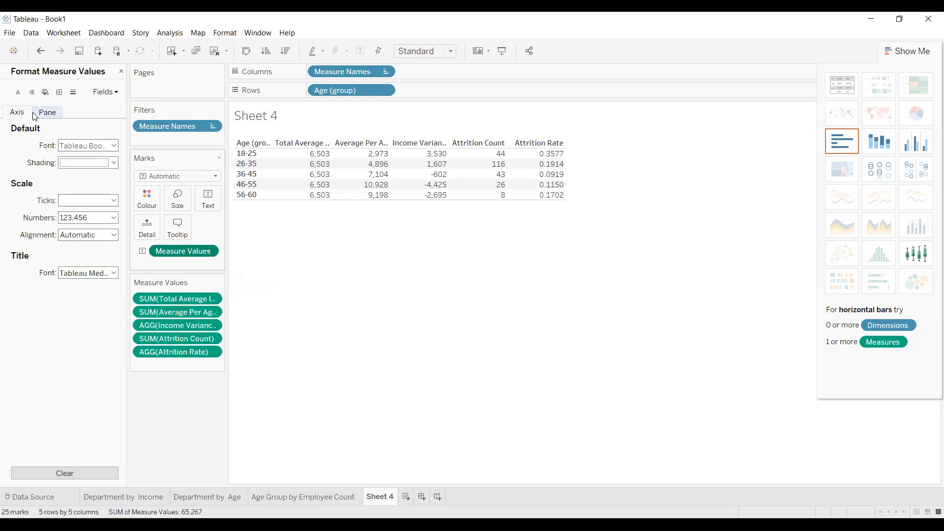
left_click(50, 117)
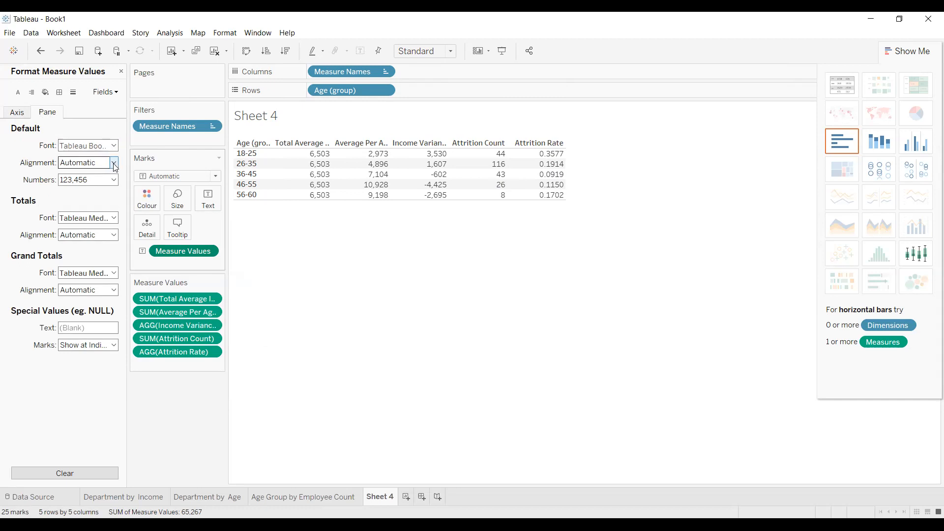
left_click(114, 180)
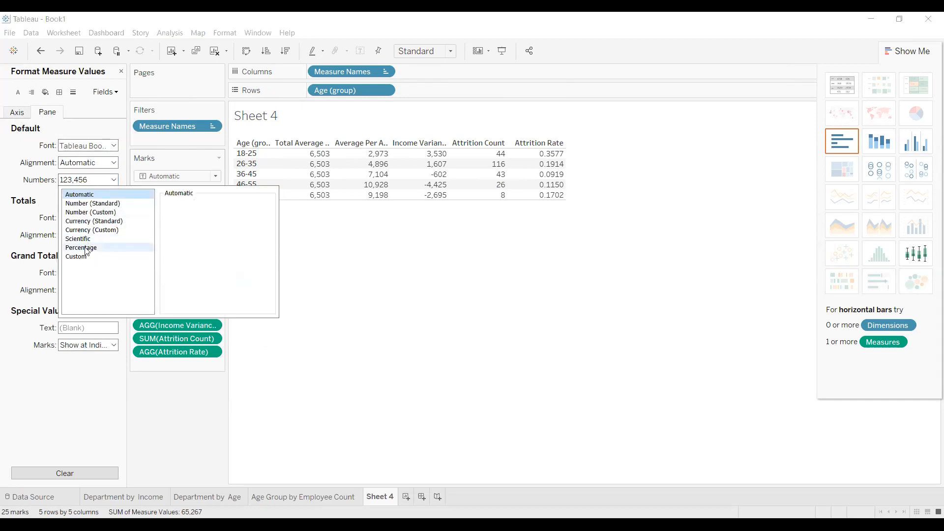
left_click(85, 248)
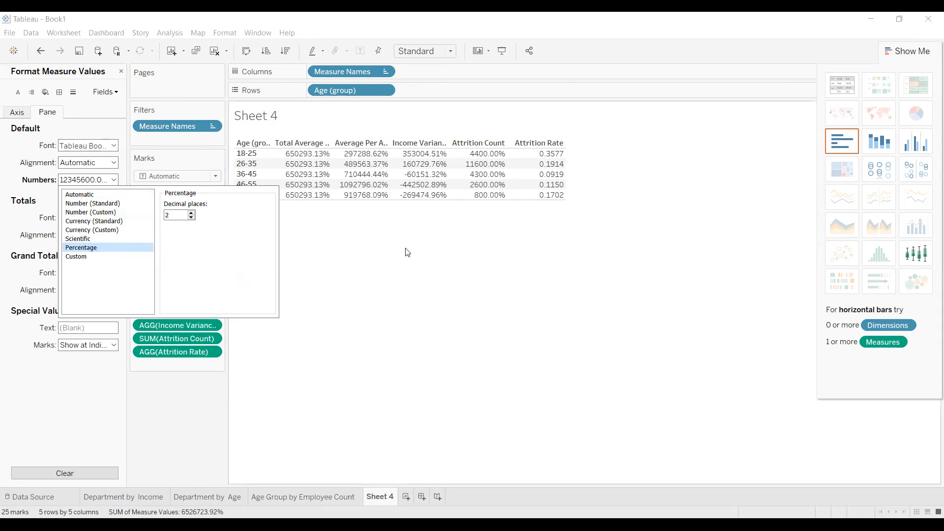
left_click(420, 276)
key("ctrl+z")
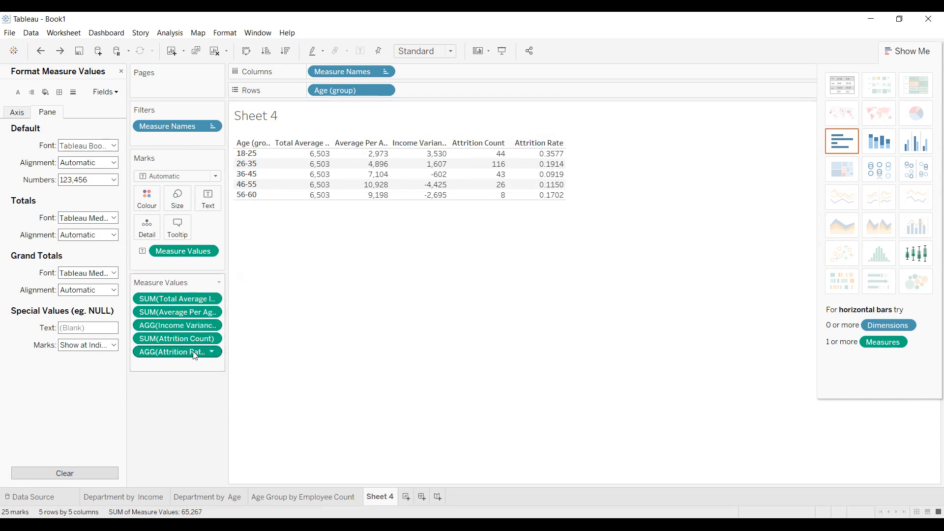
Format only the Attrition Rate measure as Percentage with 0 decimal places
left_click(212, 352)
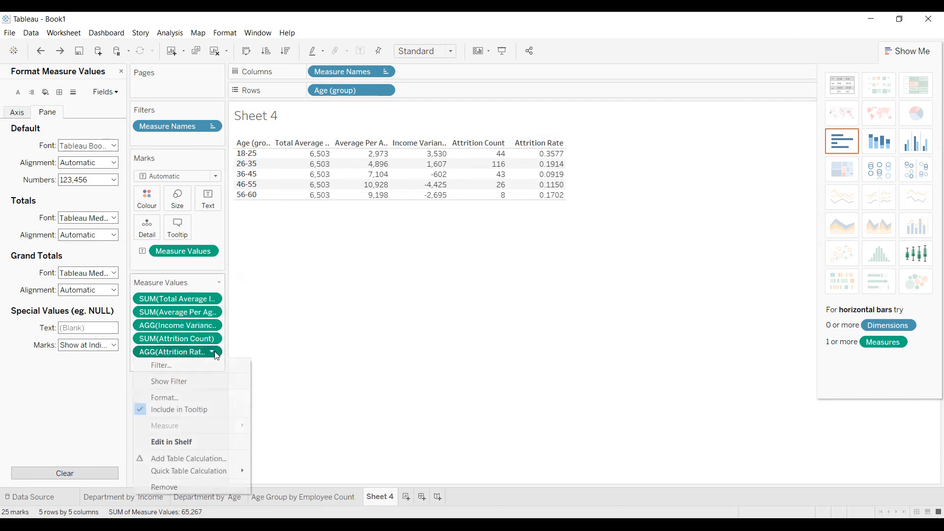
left_click(189, 396)
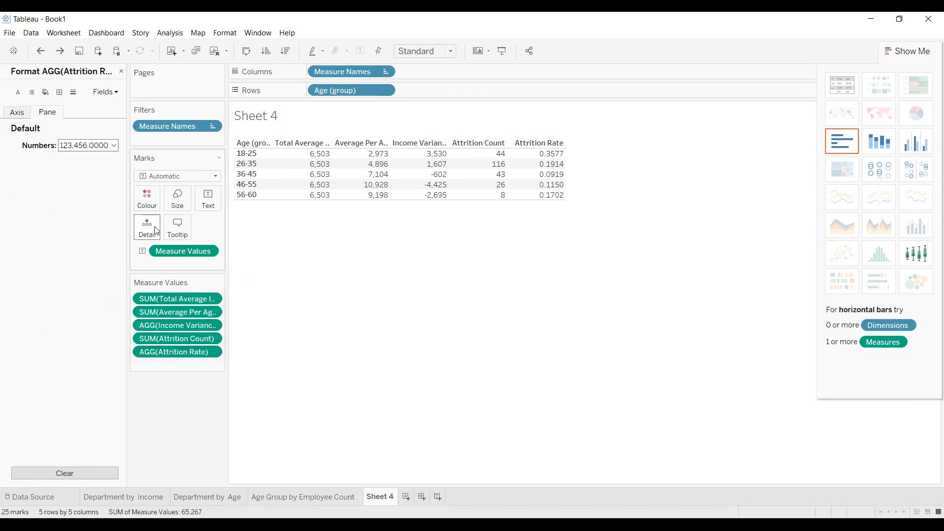
left_click(114, 146)
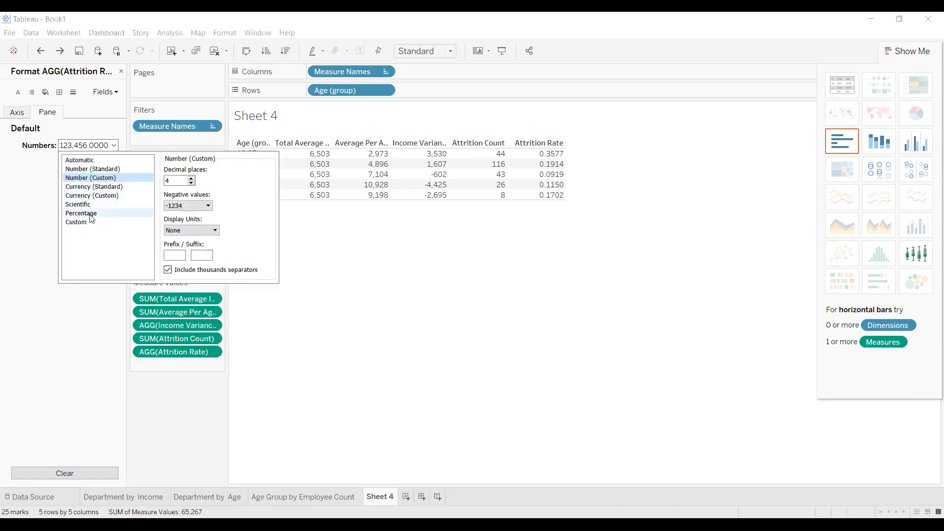
left_click(90, 215)
left_click(166, 180)
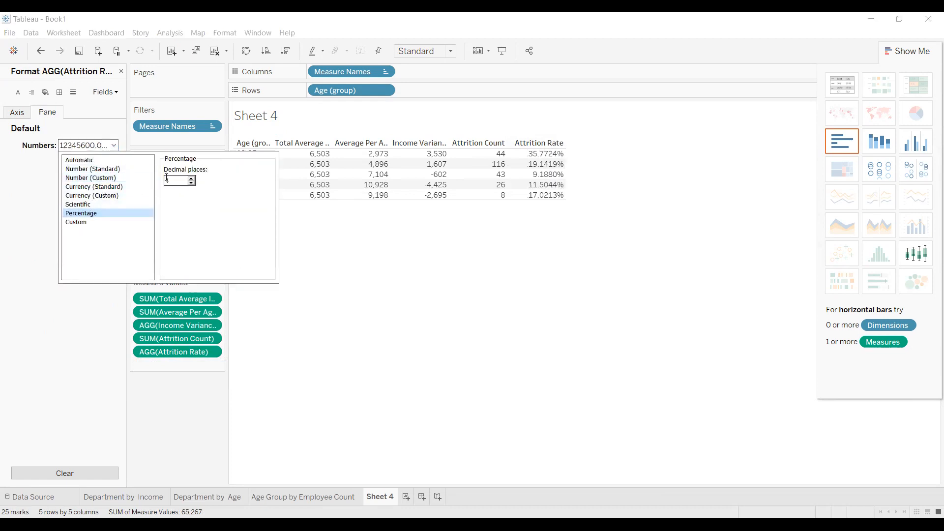
left_click(191, 184)
left_click(192, 183)
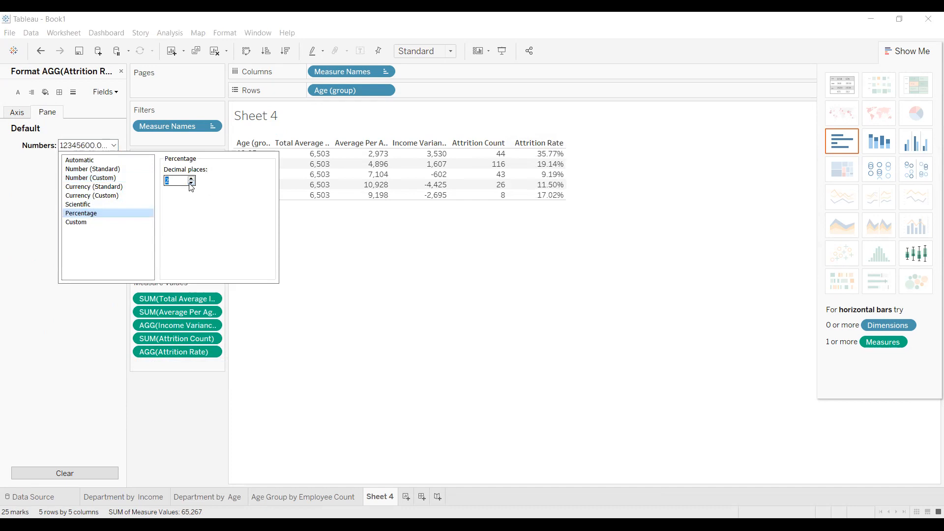
left_click(192, 183)
left_click(192, 184)
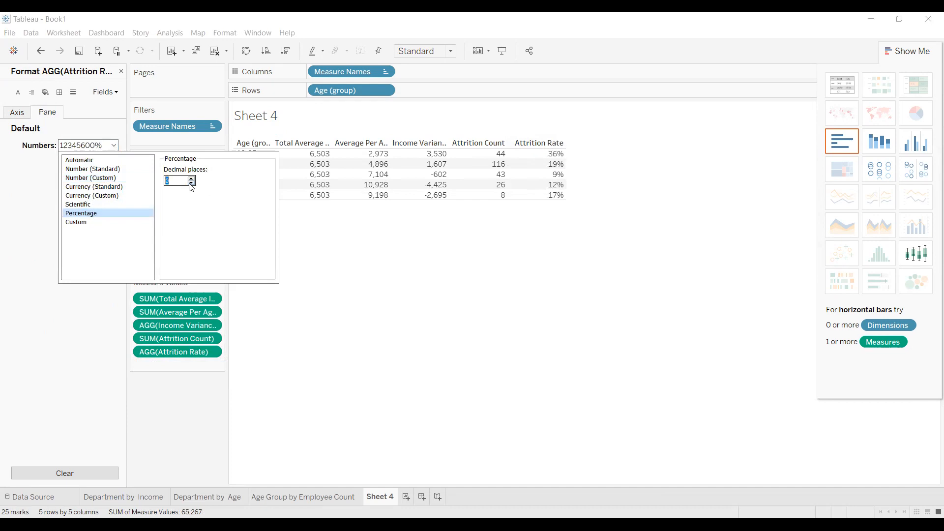
left_click(612, 412)
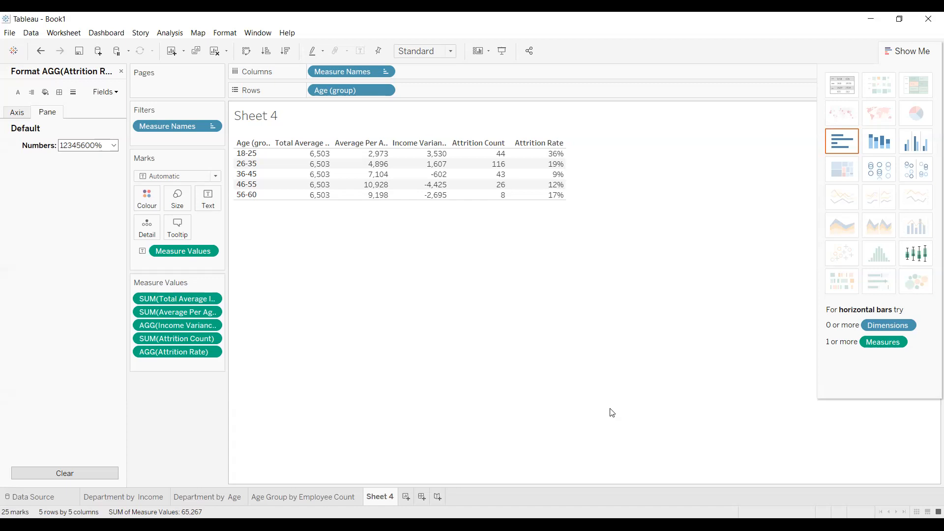
mouse_move(559, 172)
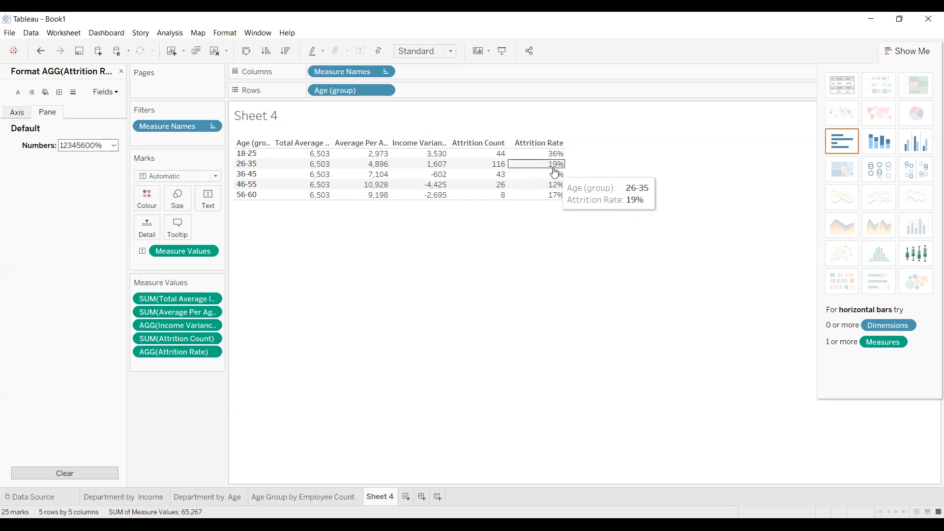
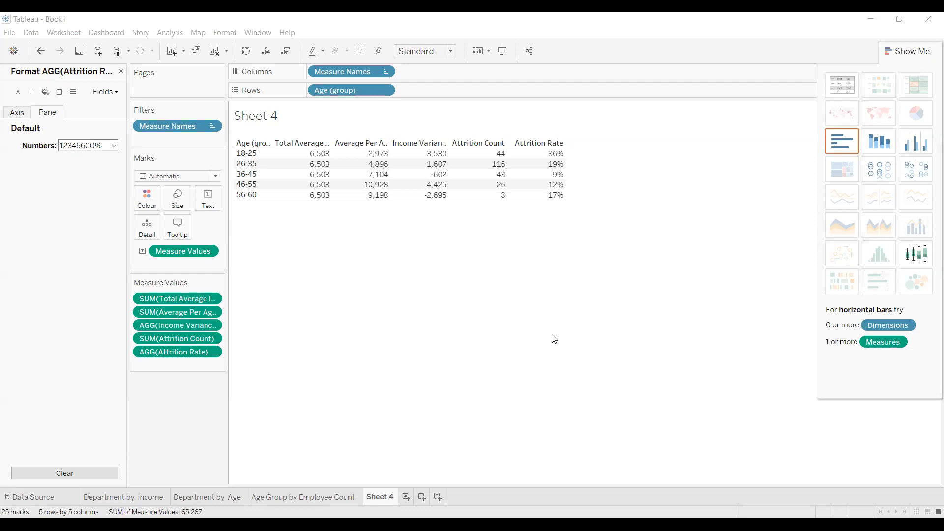
Rename the Sheet 4 worksheet as Calculated Fields
double_click(385, 497)
type("Calculat")
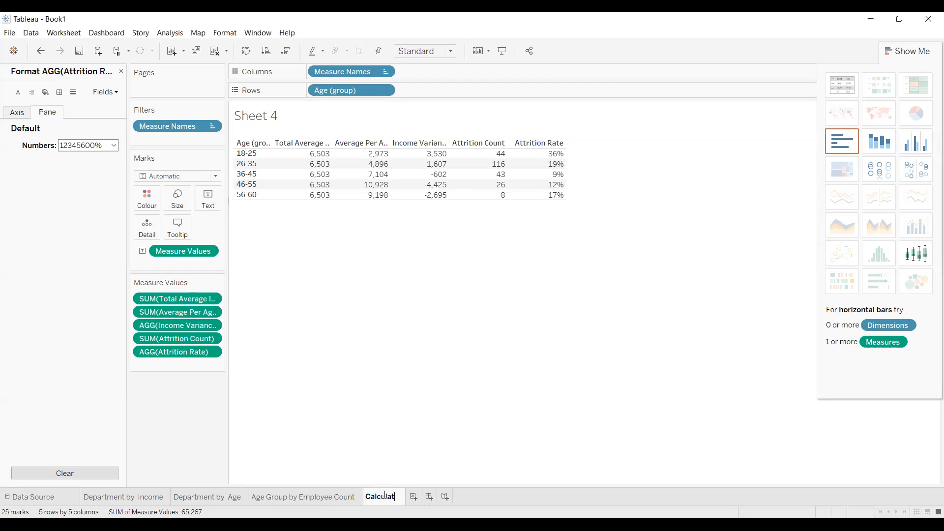
type("ed Fields")
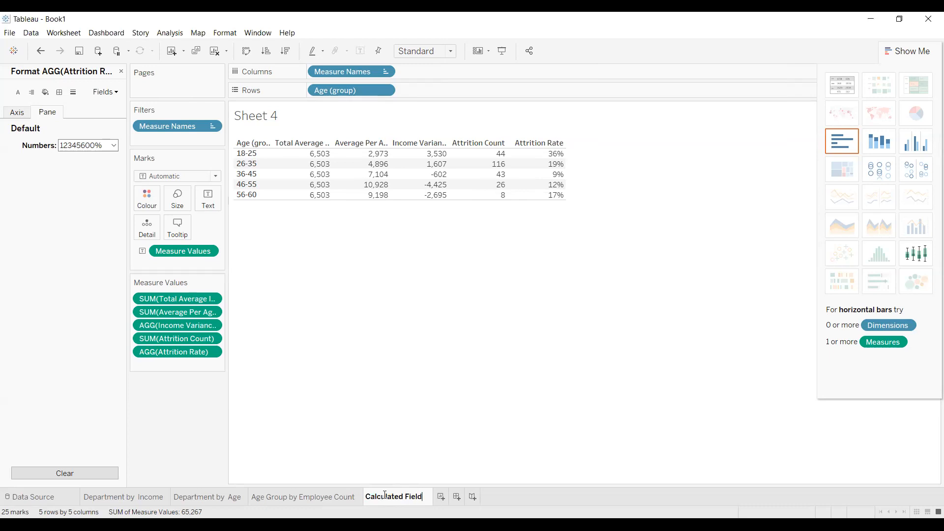
key("Return")
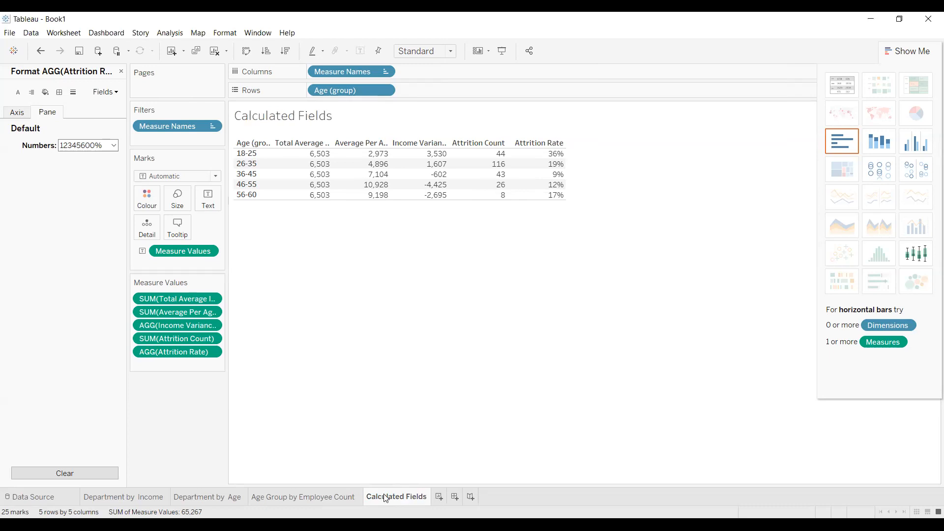
Create a new worksheet and chart Average Per Age Group by Age (group) as vertical bars
left_click(439, 497)
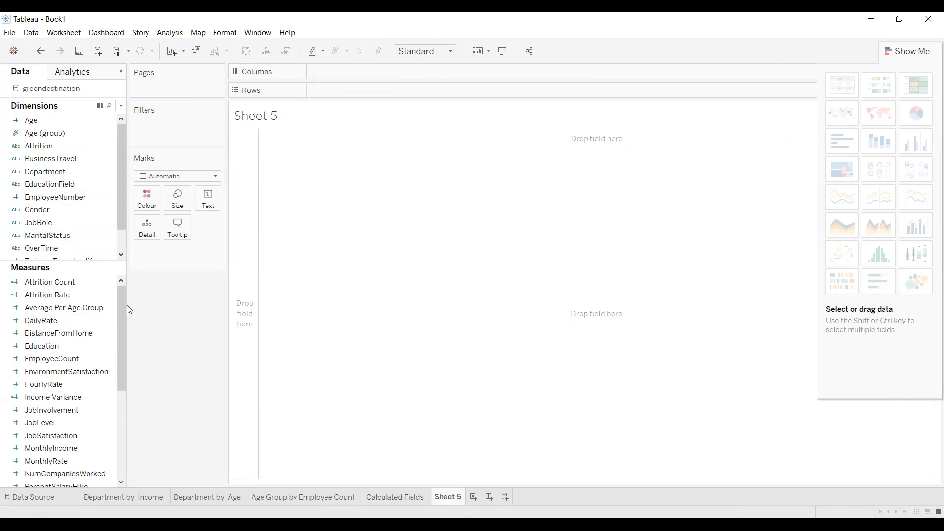
left_click(99, 128)
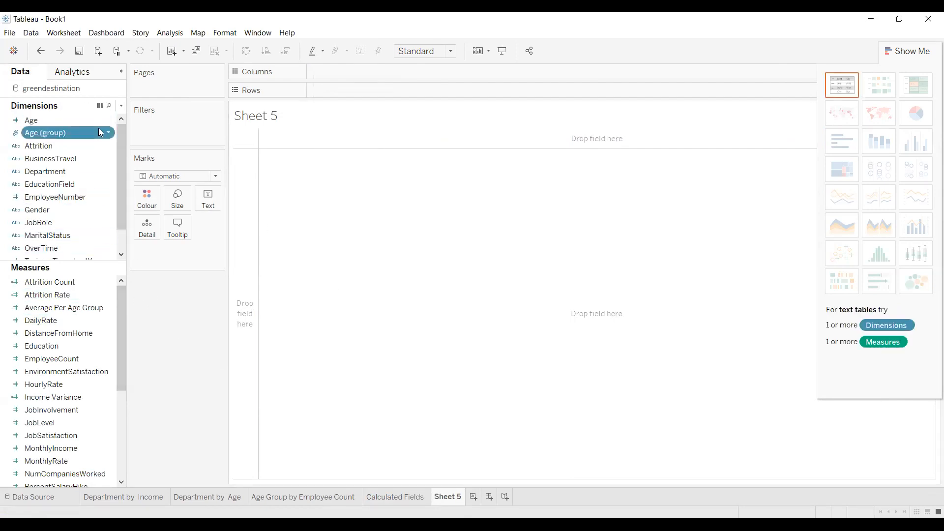
left_click_drag(98, 128, 340, 68)
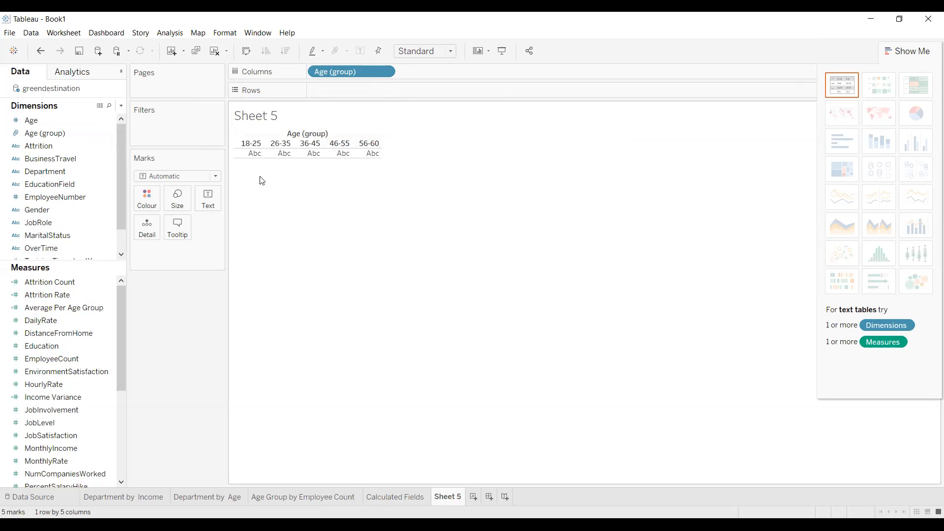
left_click_drag(64, 307, 368, 90)
left_click(844, 84)
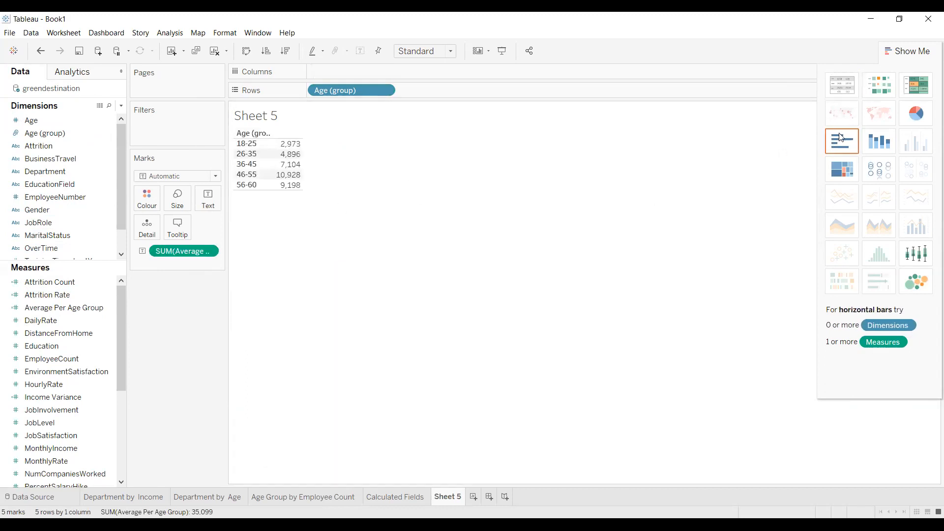
left_click(849, 143)
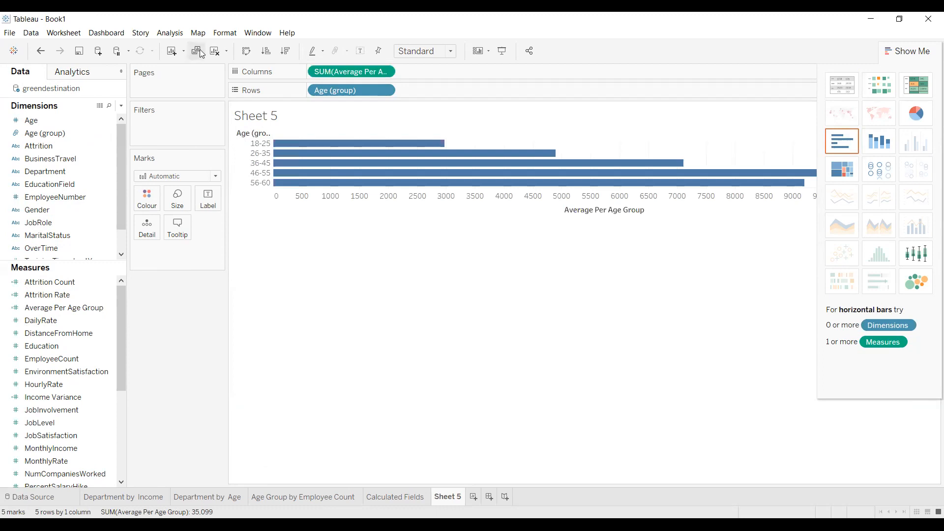
left_click(246, 51)
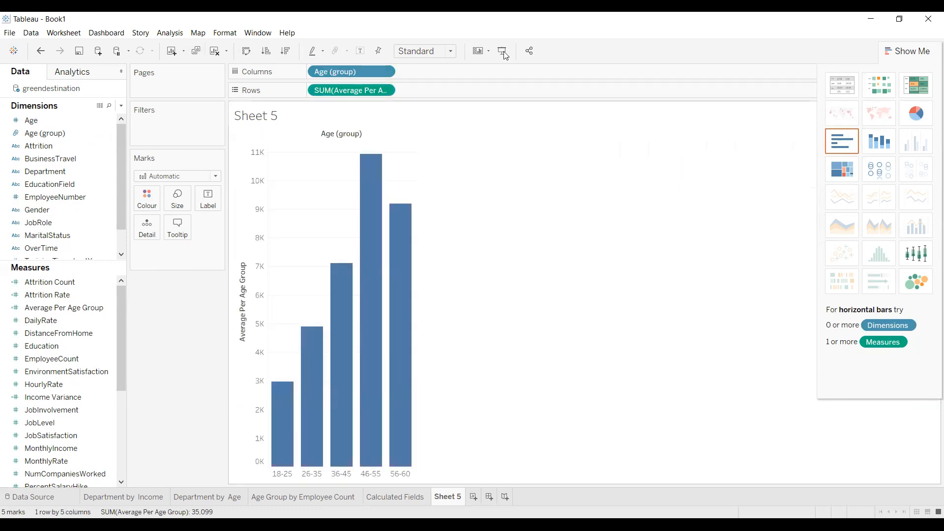
Fit the bar chart to Entire View and hide the chart type suggestions
left_click(452, 54)
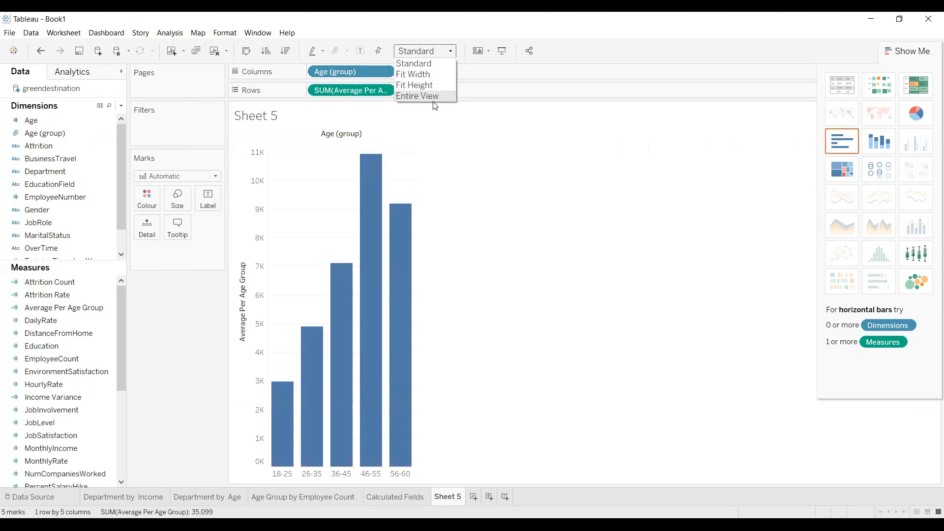
left_click(431, 97)
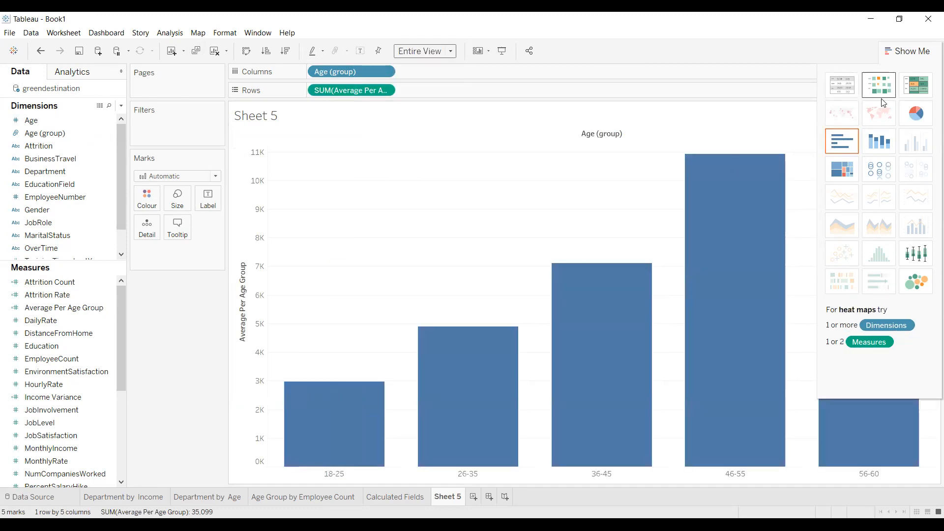
left_click(910, 50)
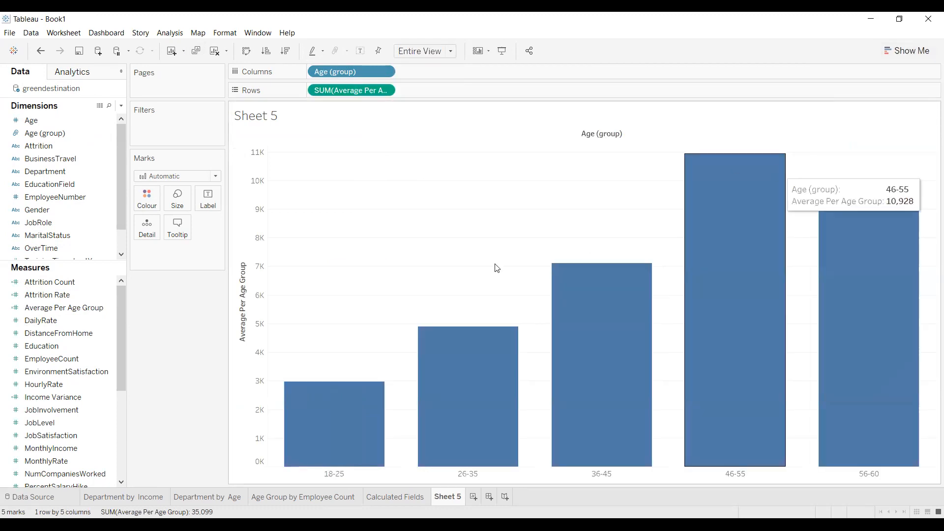
Hide the Average Per Age Group axis header of the bar chart
right_click(334, 167)
left_click(373, 216)
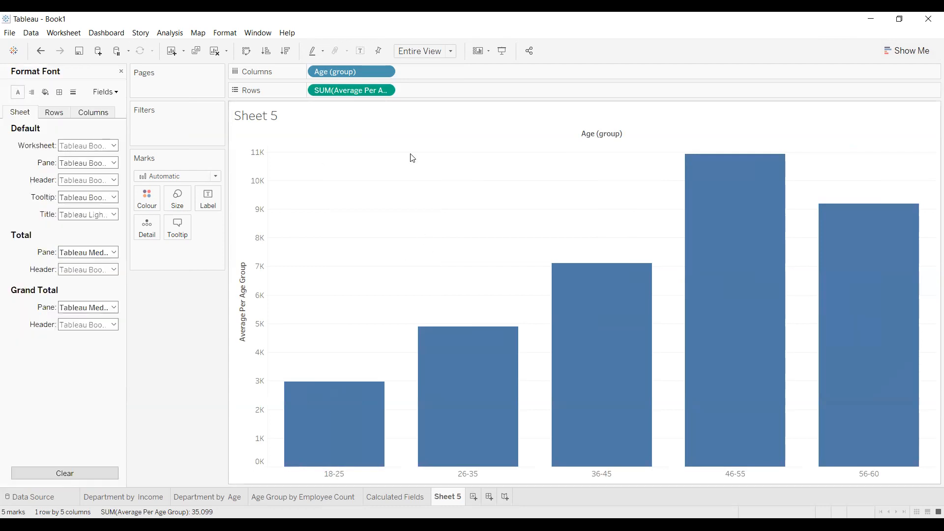
right_click(241, 304)
left_click(271, 371)
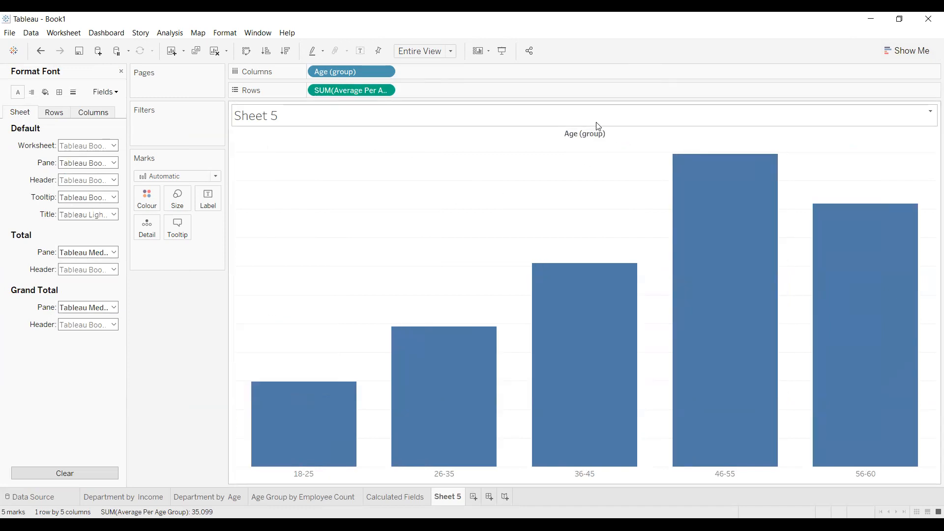
double_click(467, 120)
left_click_drag(413, 225, 306, 224)
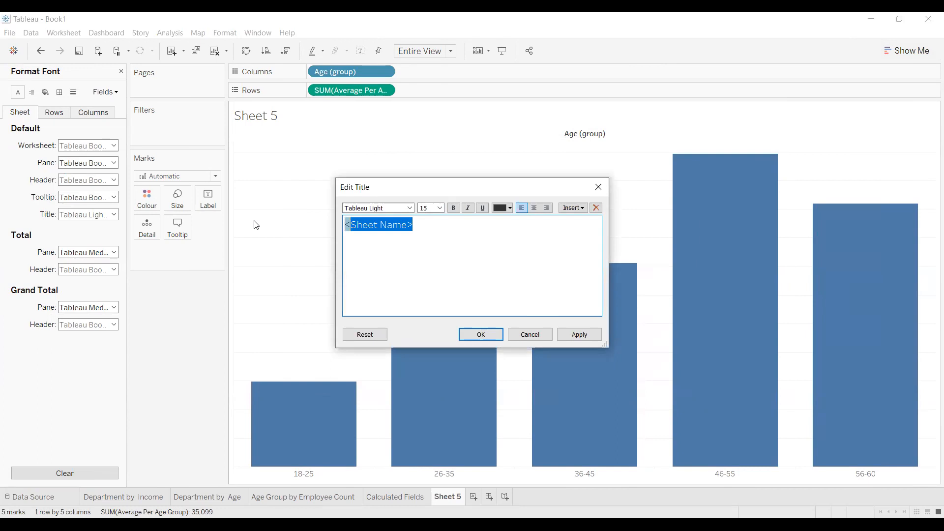
type("The a")
key("BackSpace")
key("BackSpace")
key("BackSpace")
key("BackSpace")
key("BackSpace")
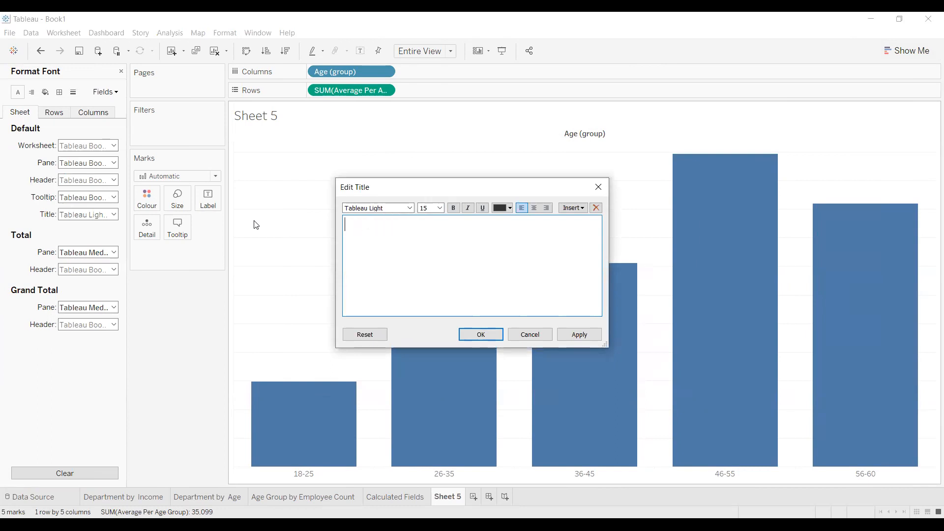
left_click(597, 187)
Set the chart's grid lines to None and close the formatting options
right_click(313, 161)
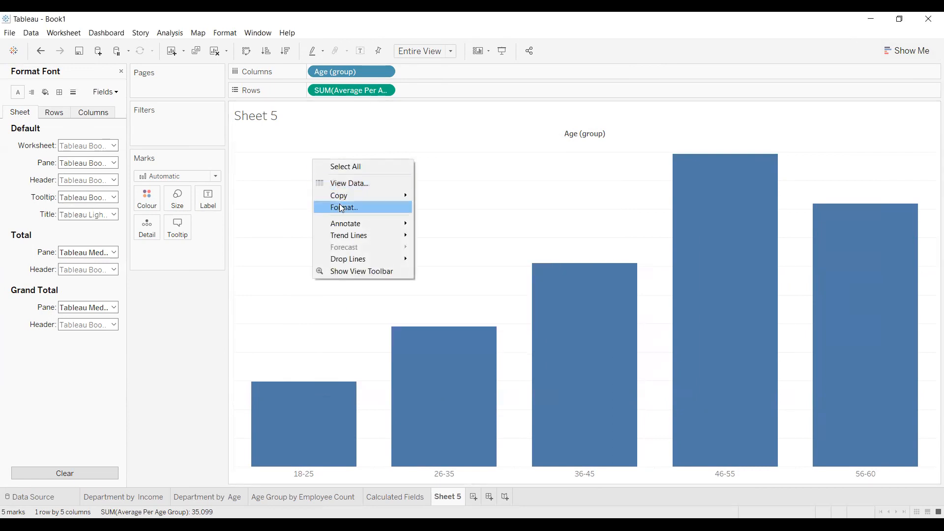
left_click(342, 207)
left_click(73, 92)
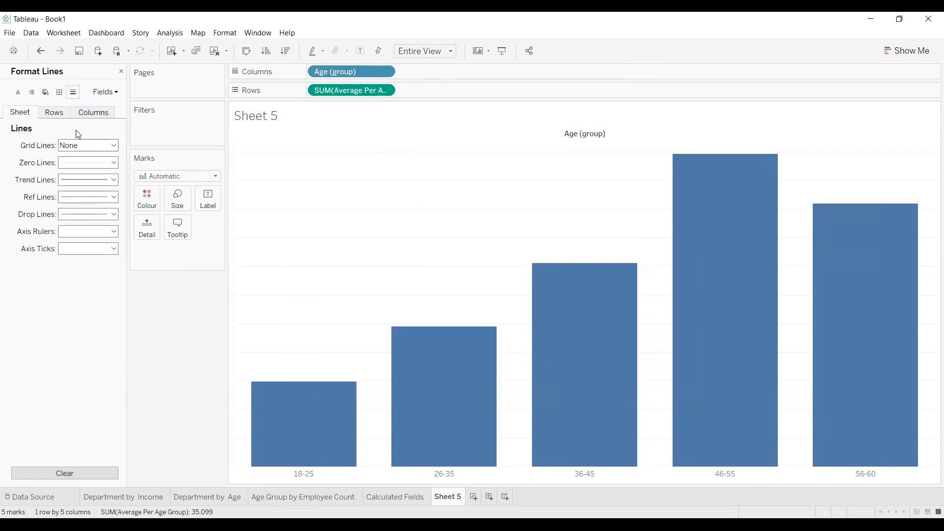
left_click(87, 146)
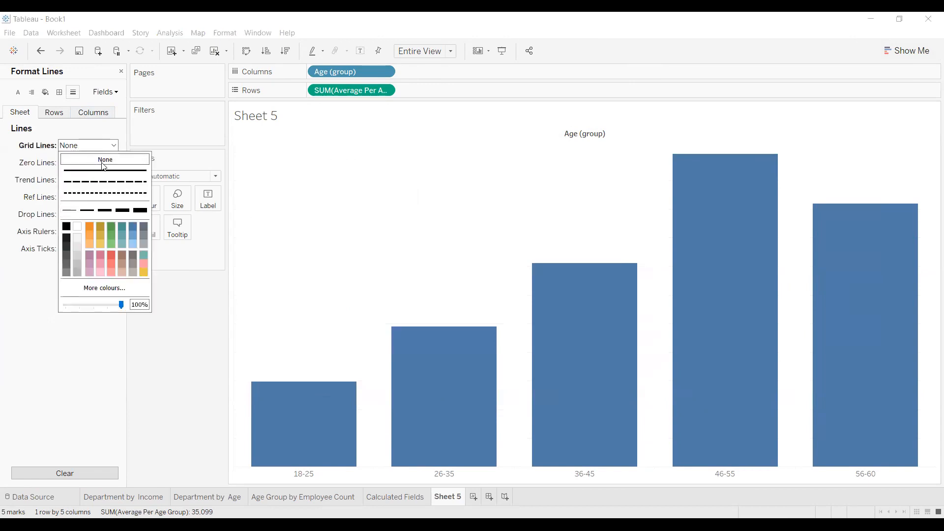
left_click(397, 173)
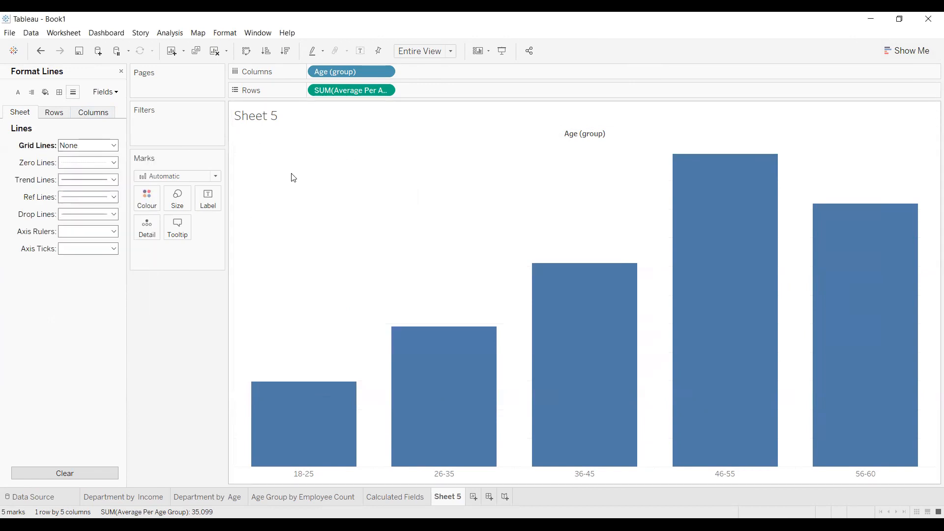
left_click(122, 73)
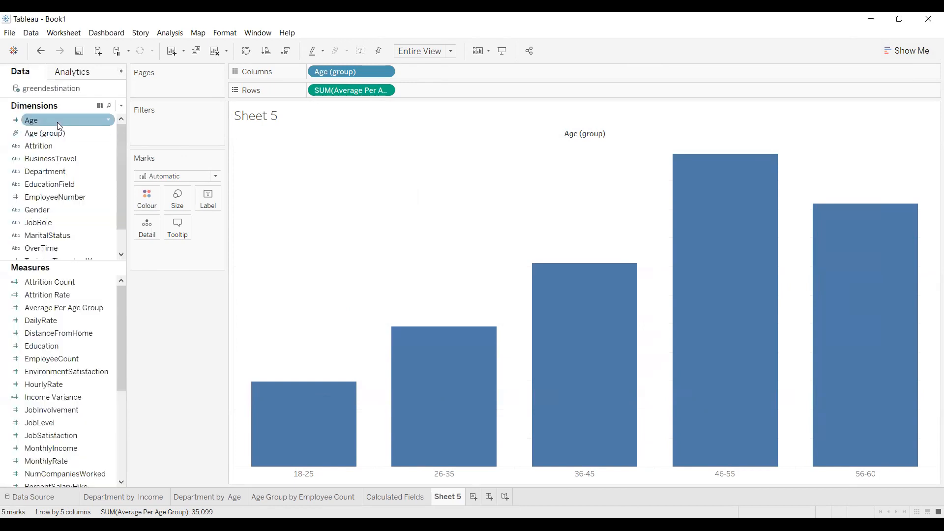
Colour the bars by Attrition and label them with Attrition Count, after trying Average Per Age Group as the label
left_click_drag(45, 146, 145, 198)
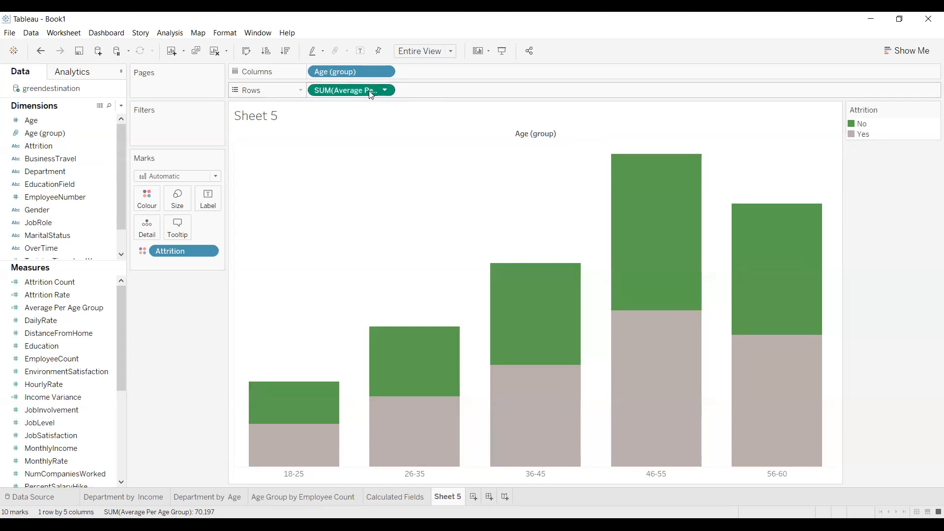
left_click_drag(219, 201, 218, 202)
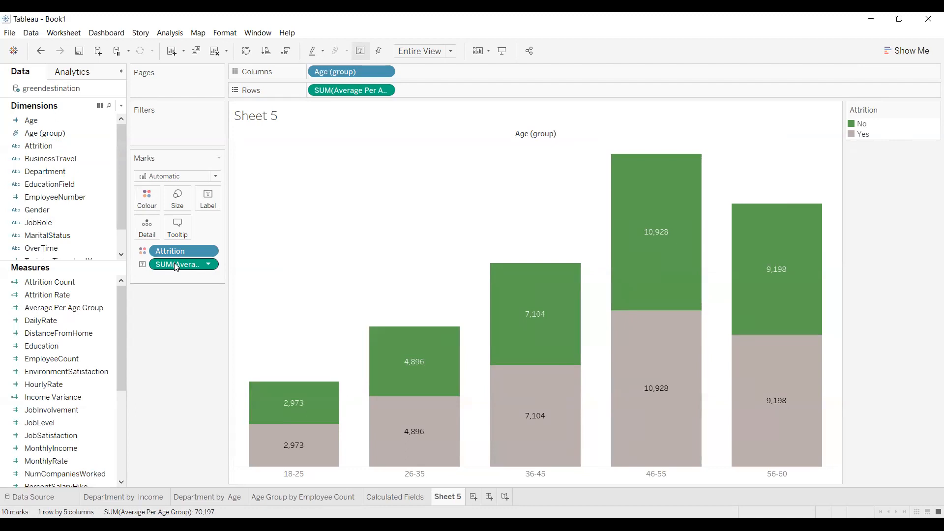
left_click_drag(176, 264, 1, 340)
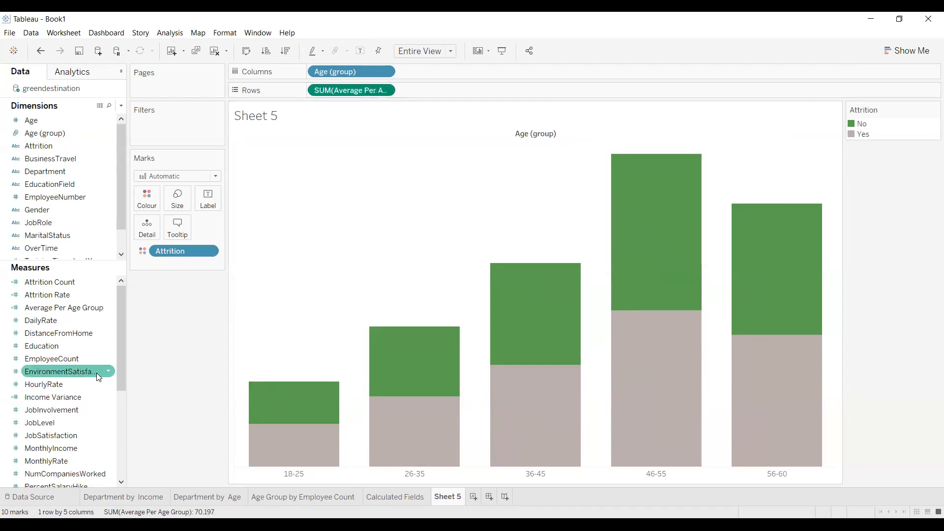
left_click_drag(60, 283, 207, 204)
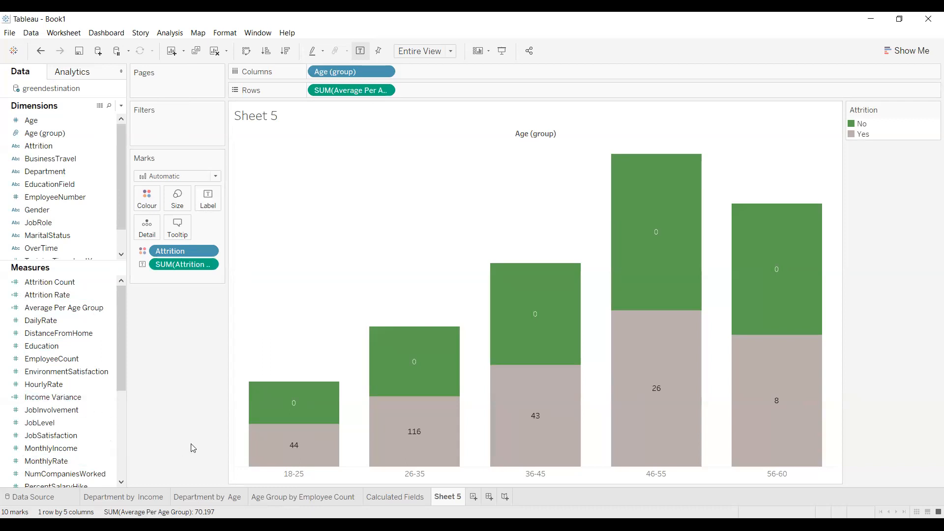
Inspect the Attrition Yes and No segments of the bars for their age group and attrition count details
left_click(295, 405)
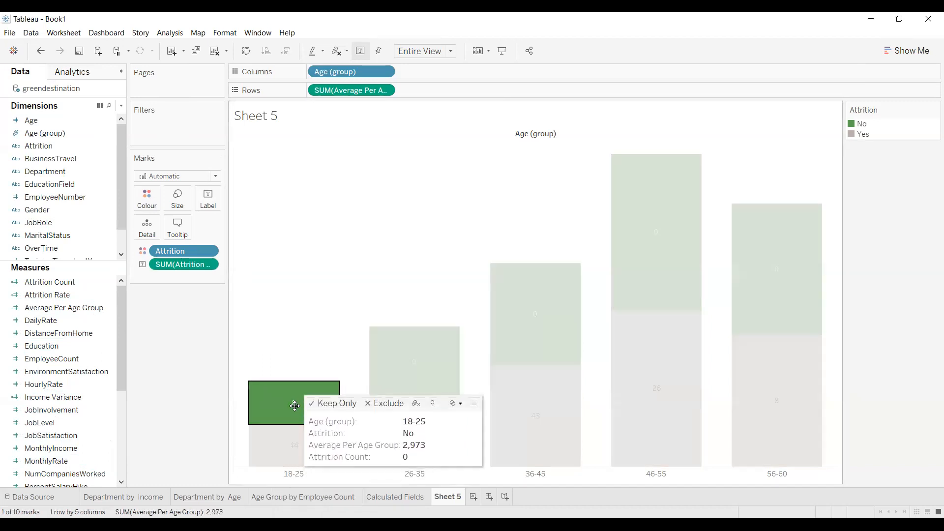
left_click(252, 340)
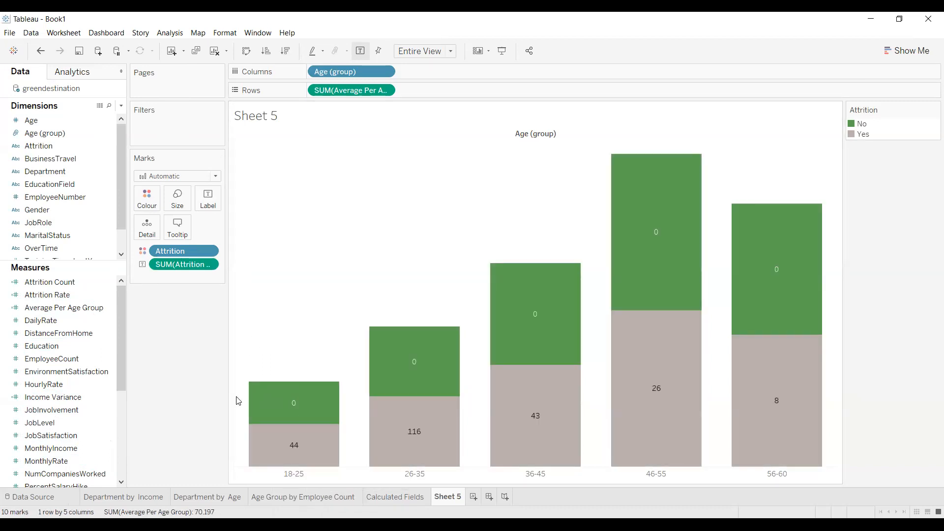
mouse_move(284, 445)
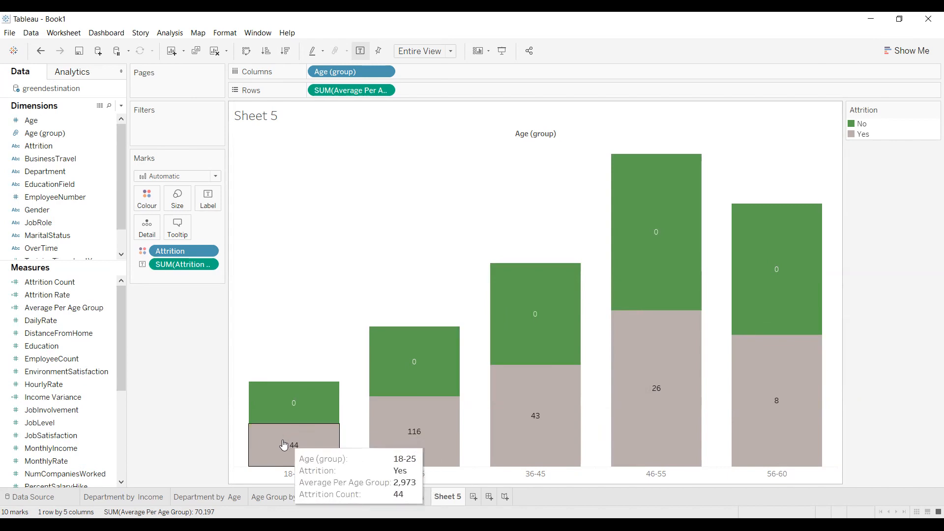
mouse_move(740, 401)
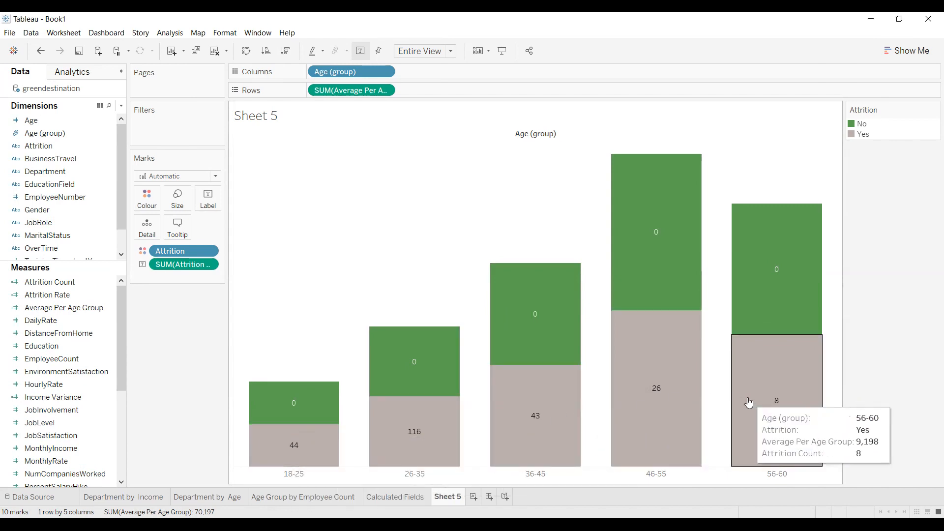
mouse_move(497, 303)
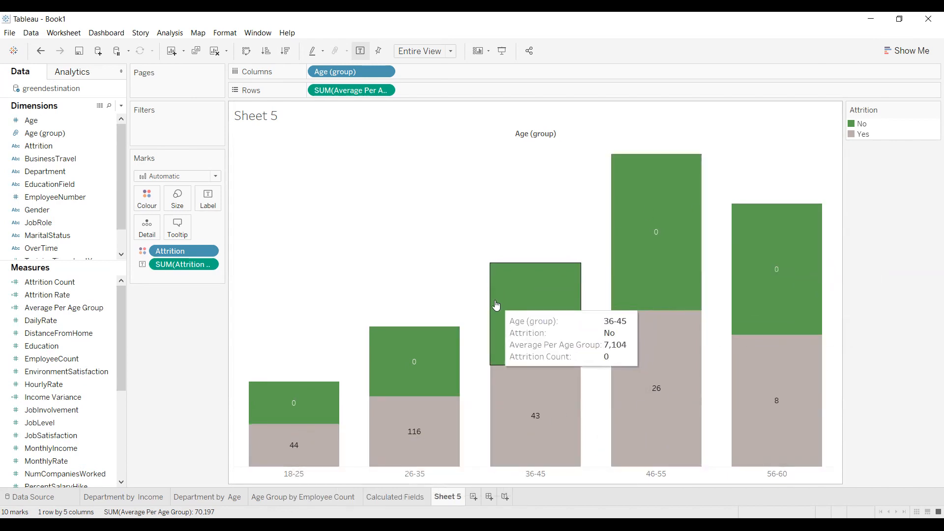
mouse_move(683, 317)
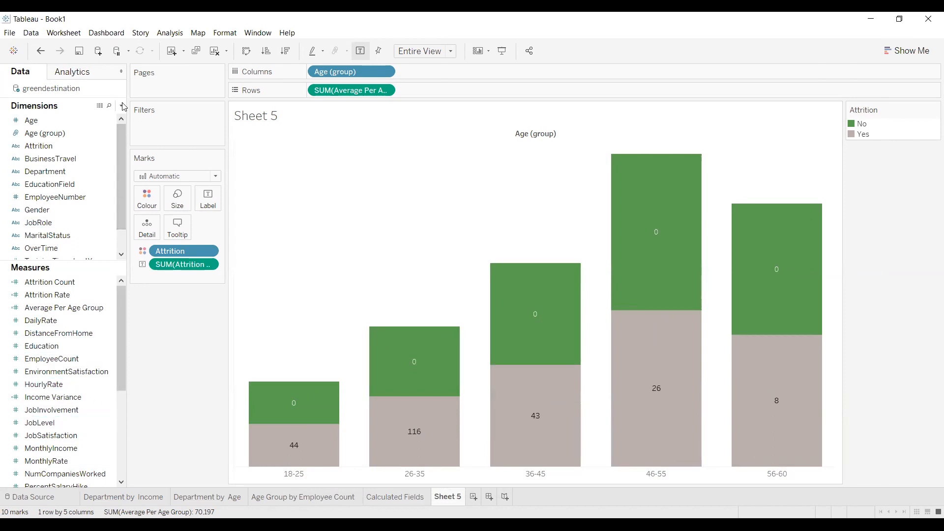
Edit the Attrition Count calculation, trying an empty string "" in place of the 0 after ELSE
left_click(100, 285)
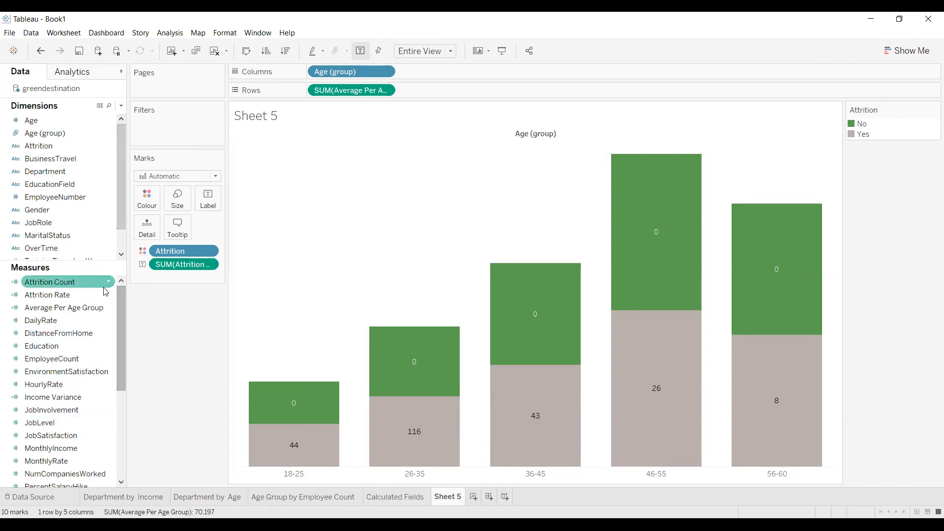
right_click(105, 284)
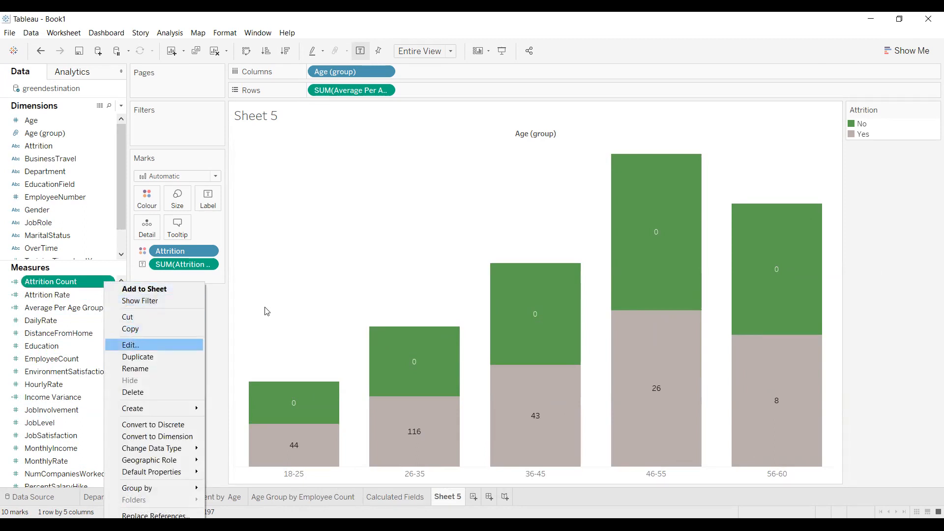
key("Return")
left_click(509, 202)
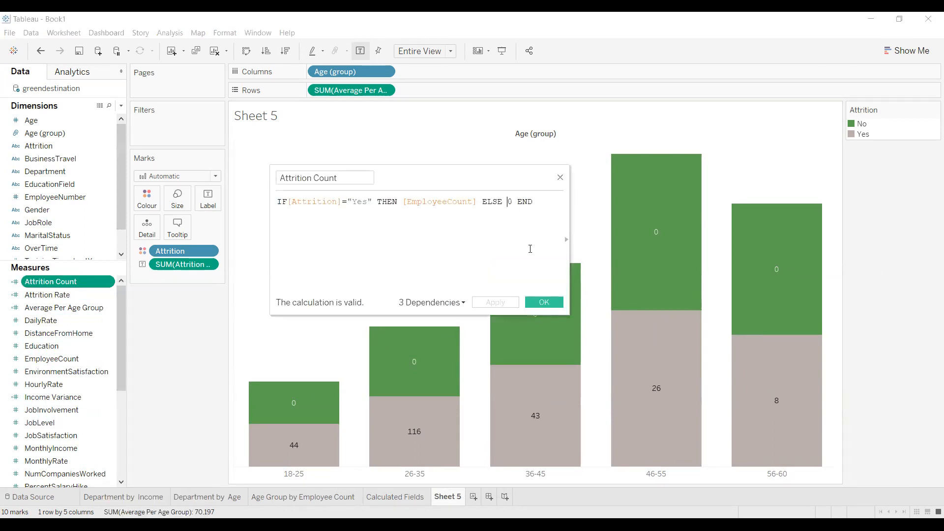
key("Delete")
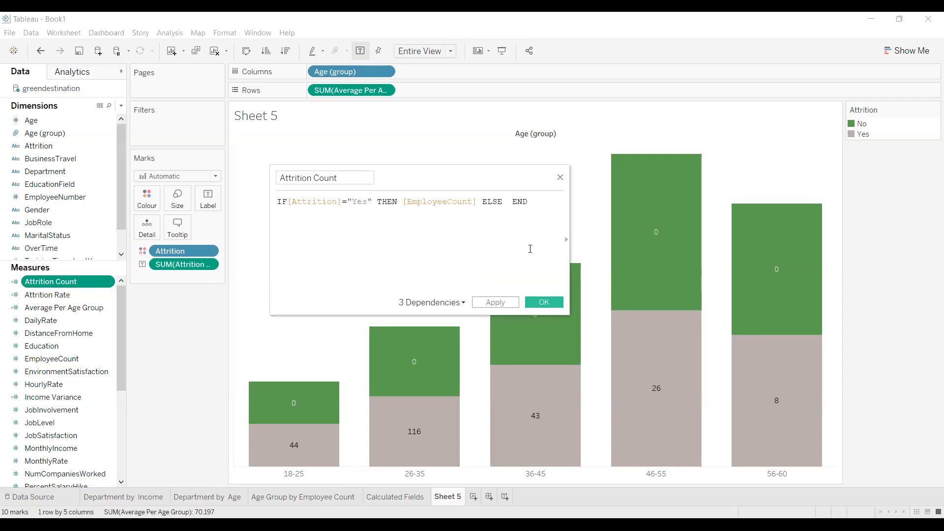
type("\"")
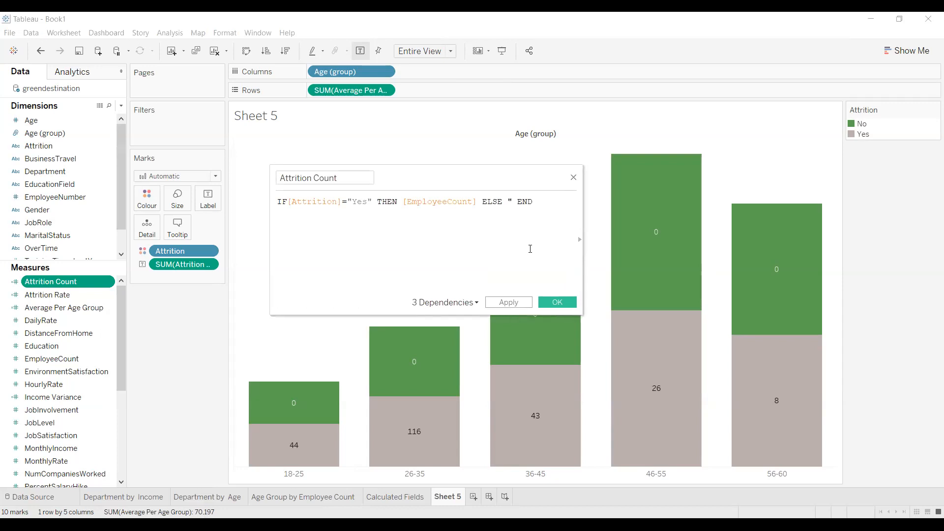
type("\"")
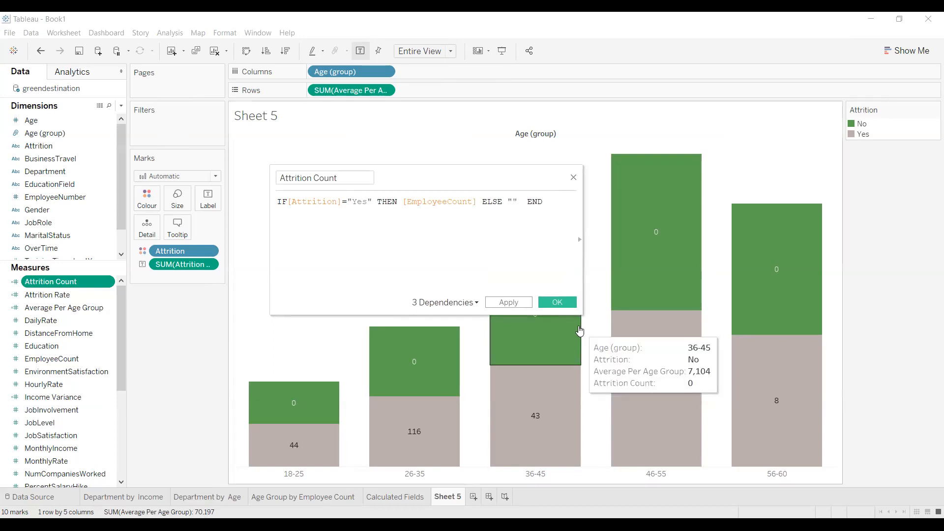
left_click(557, 302)
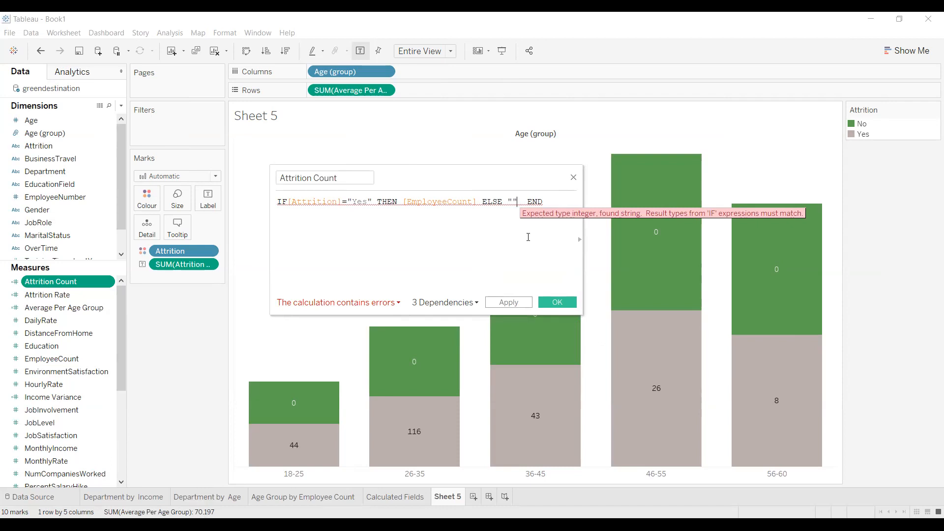
Try single quotes '' as the ELSE value of the Attrition Count formula and clear them again
key("BackSpace")
key("BackSpace")
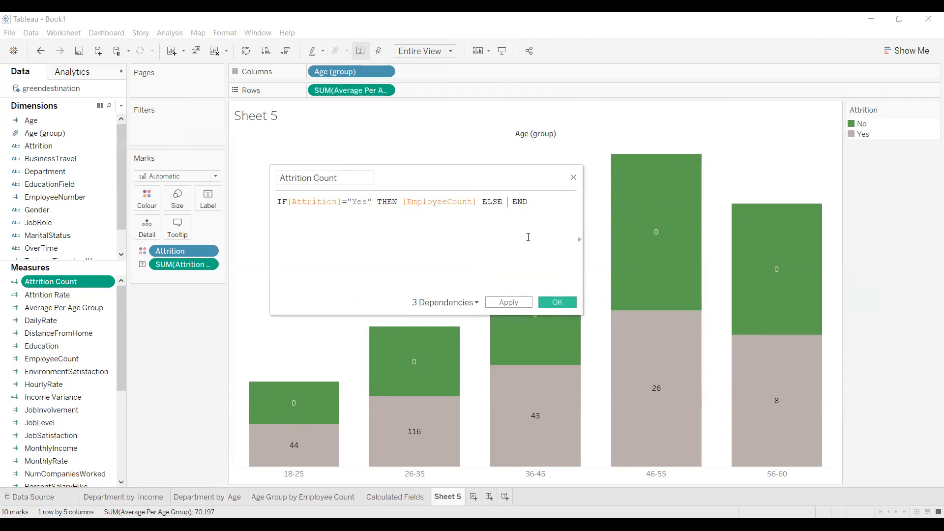
type("''")
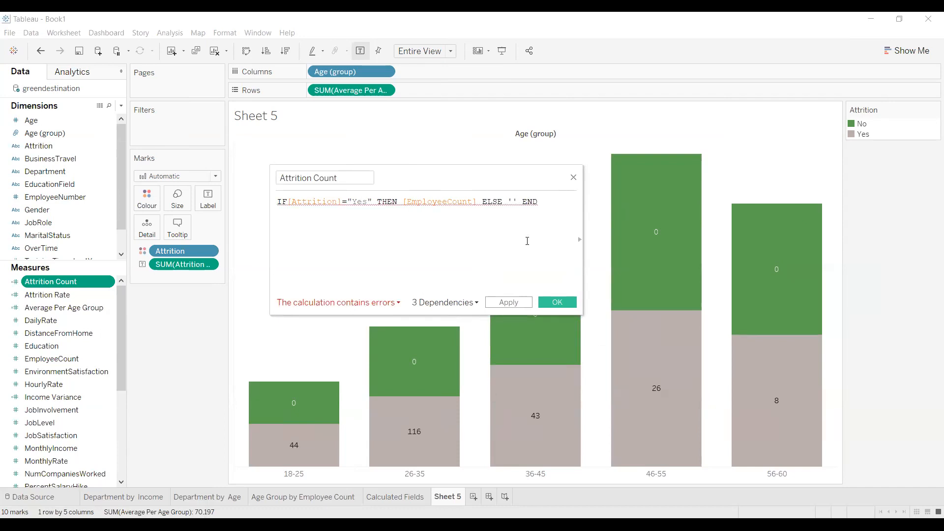
mouse_move(511, 202)
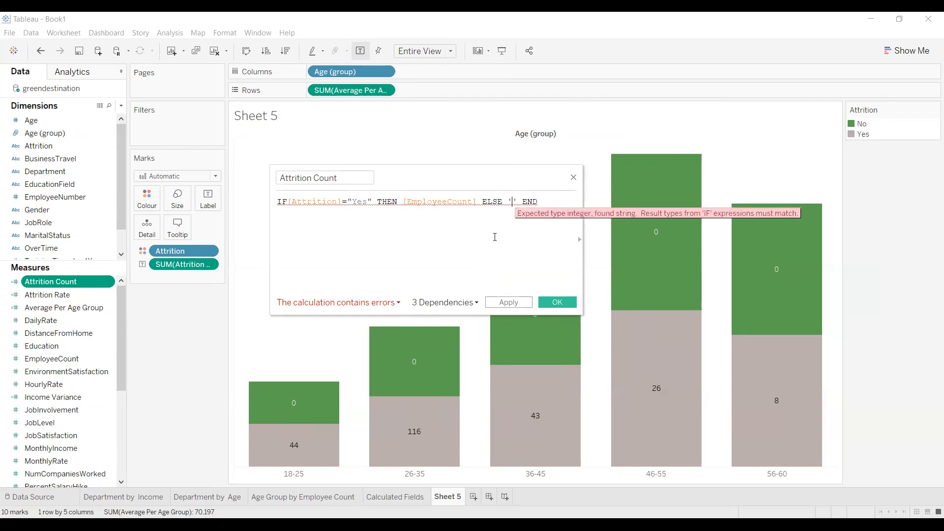
key("BackSpace")
key("BackSpace")
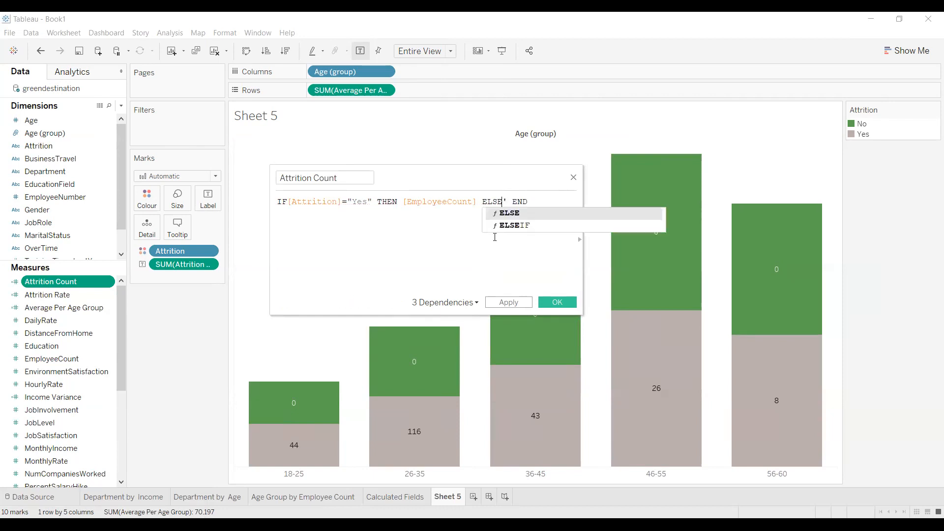
key("Delete")
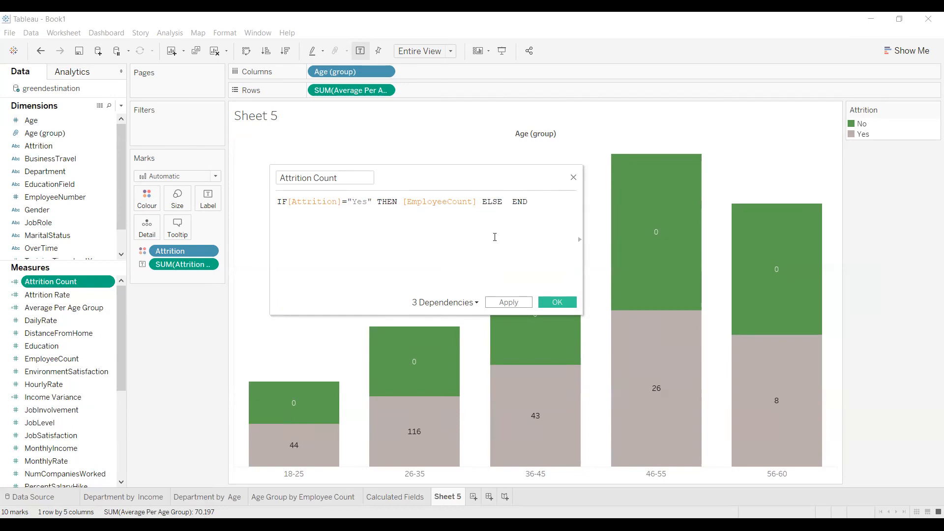
Try entering "bl" and "emp" as the ELSE value of the Attrition Count formula, removing each again
type("bl")
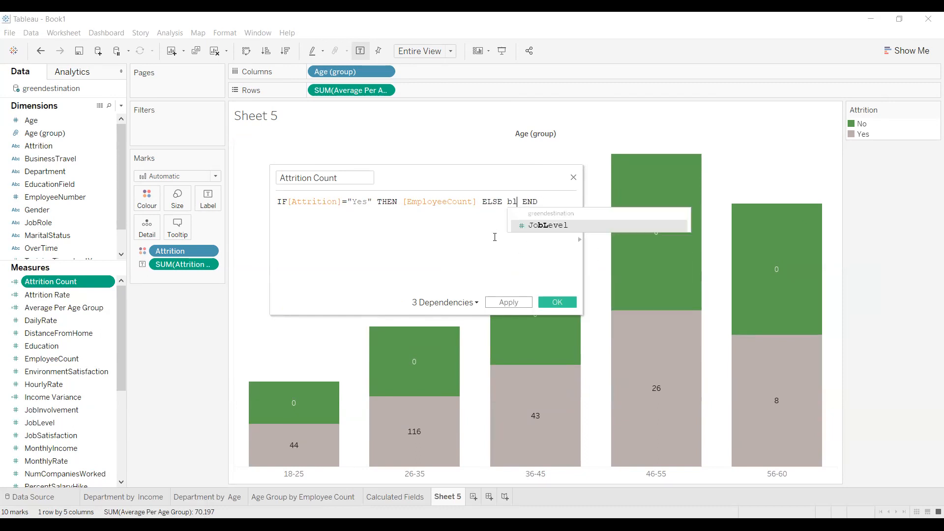
key("BackSpace")
key("BackSpace")
type("em")
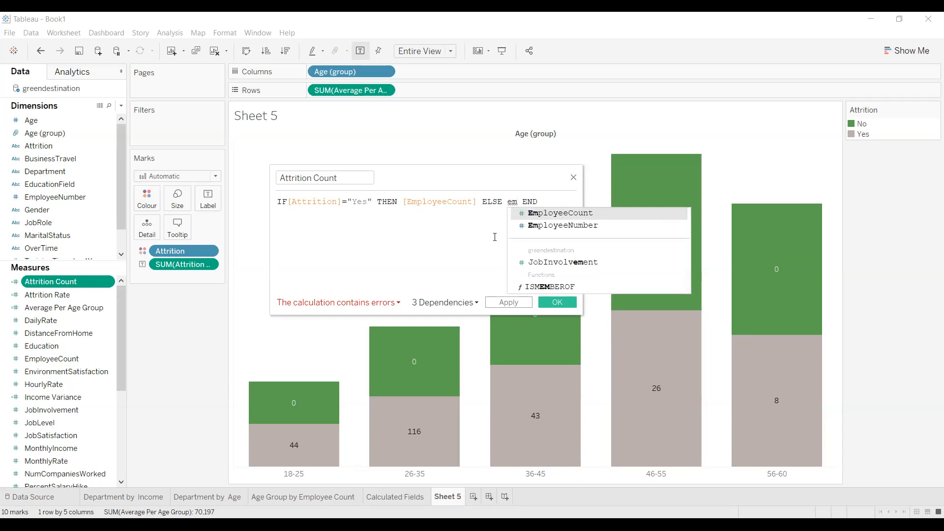
type("p")
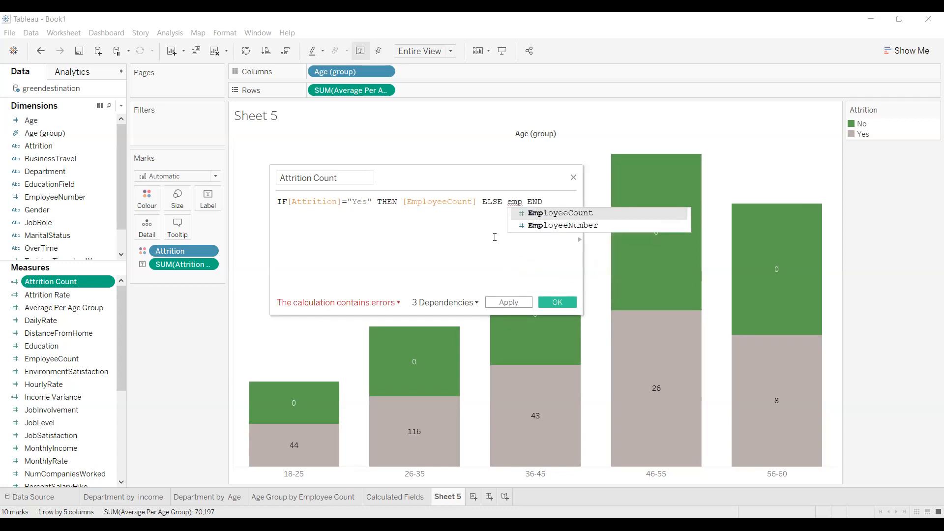
key("BackSpace")
key("BackSpace")
key("BackSpace")
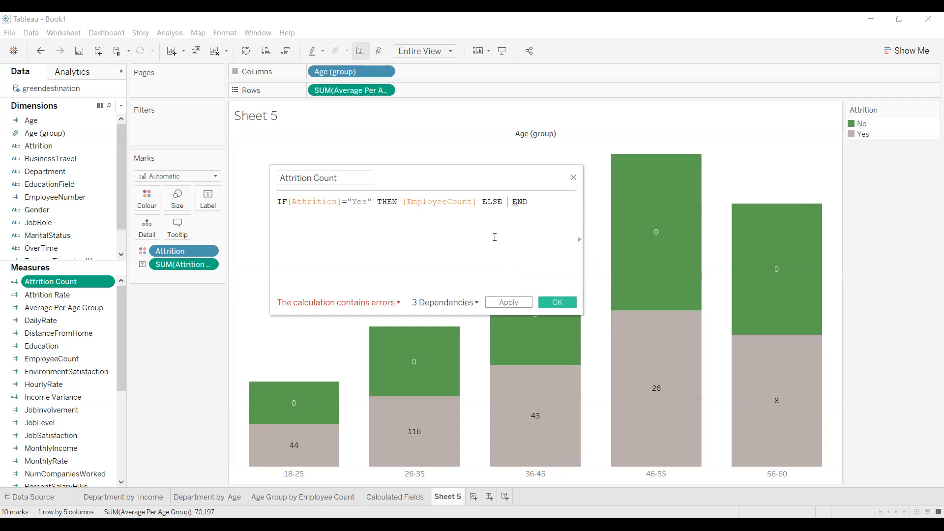
Try "" and "." as the ELSE value of the Attrition Count formula, removing each again
type("\"\"")
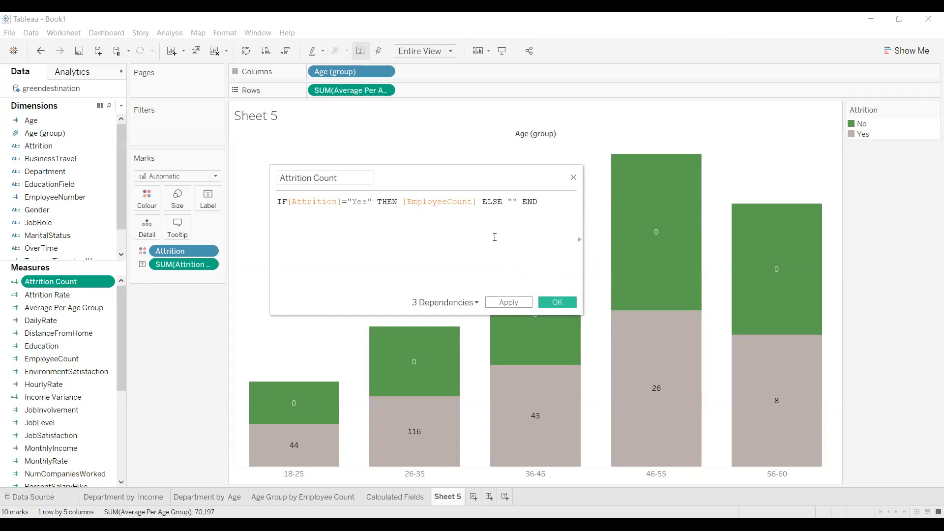
key("BackSpace")
key("BackSpace")
type(".")
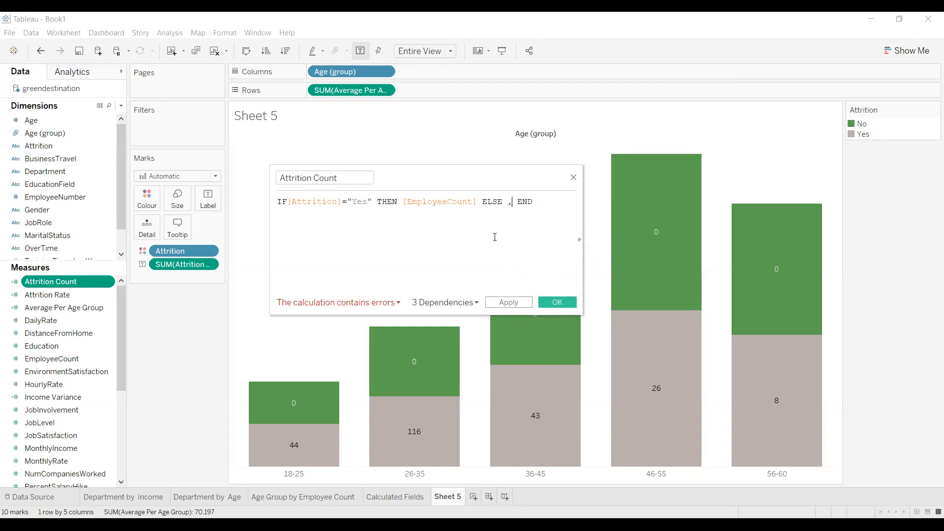
type("\"")
type("\"")
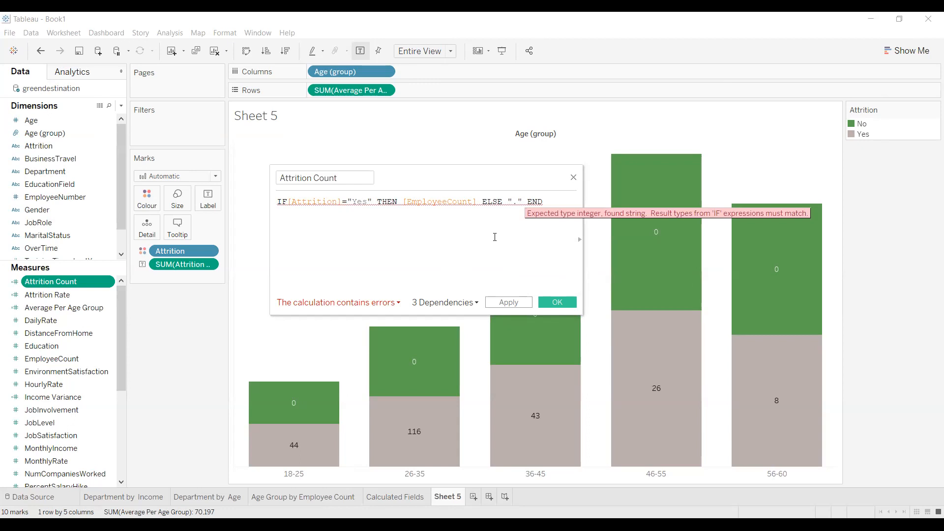
key("BackSpace")
key("BackSpace")
key("BackSpace")
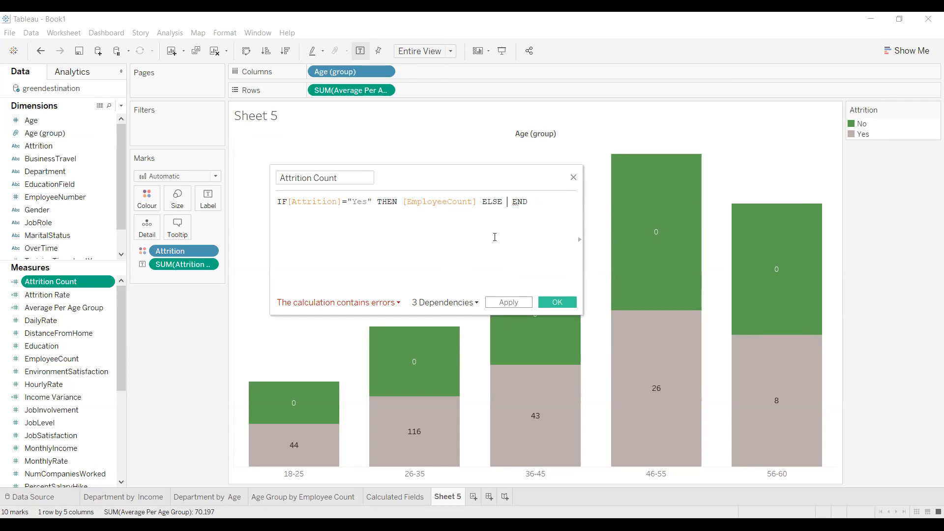
Try "No" and [""] as the ELSE value of the Attrition Count formula
type("\"No\"")
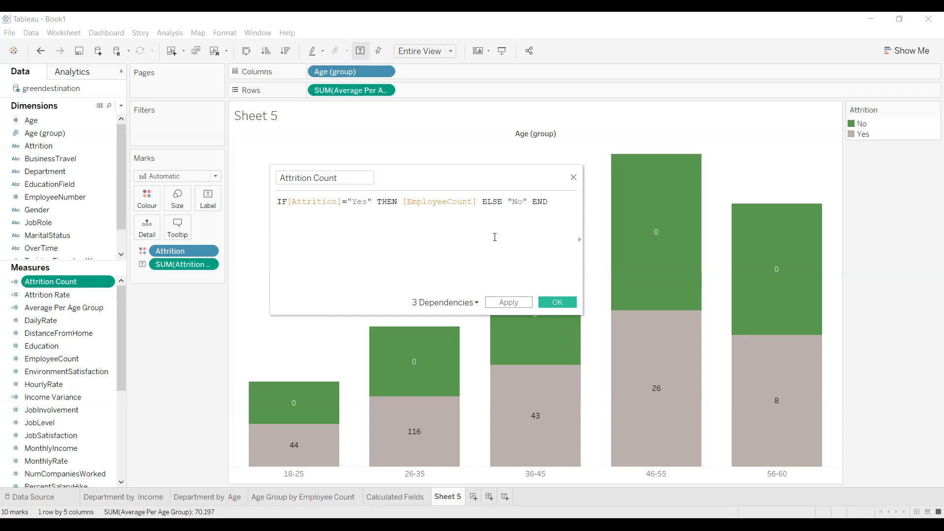
key("BackSpace")
key("BackSpace")
key("BackSpace")
key("BackSpace")
type("[")
type("]")
type("\"")
type("\"")
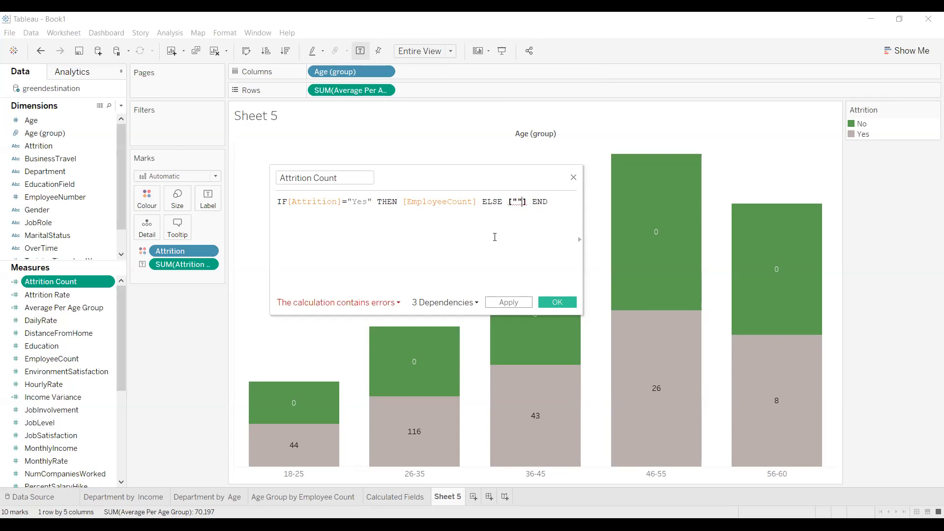
Undo the edits to the Attrition Count formula and close the calculation without saving
key("ctrl+z")
key("ctrl+z")
key("ctrl+z")
key("ctrl+z")
key("ctrl+z")
key("ctrl+z")
key("ctrl+z")
key("ctrl+z")
key("ctrl+z")
key("ctrl+z")
key("ctrl+z")
key("ctrl+z")
key("ctrl+z")
key("ctrl+z")
key("ctrl+z")
key("ctrl+z")
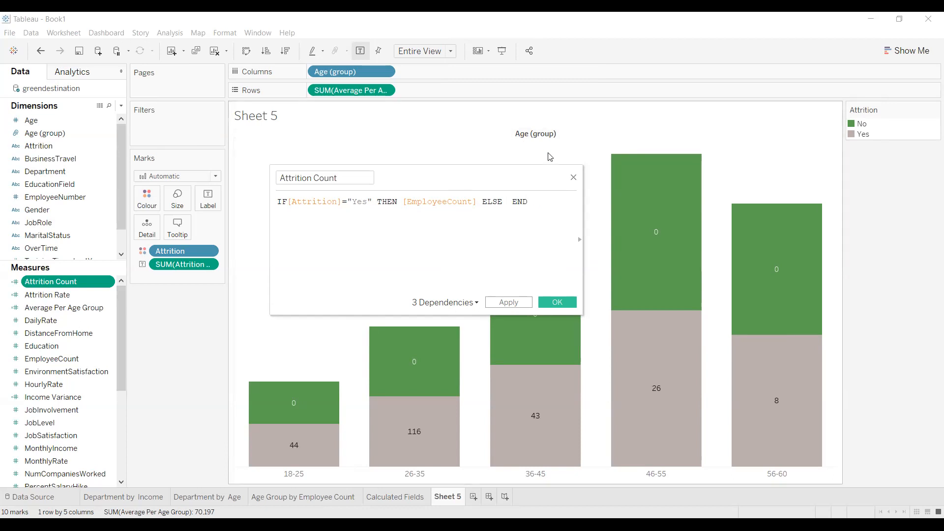
left_click(572, 178)
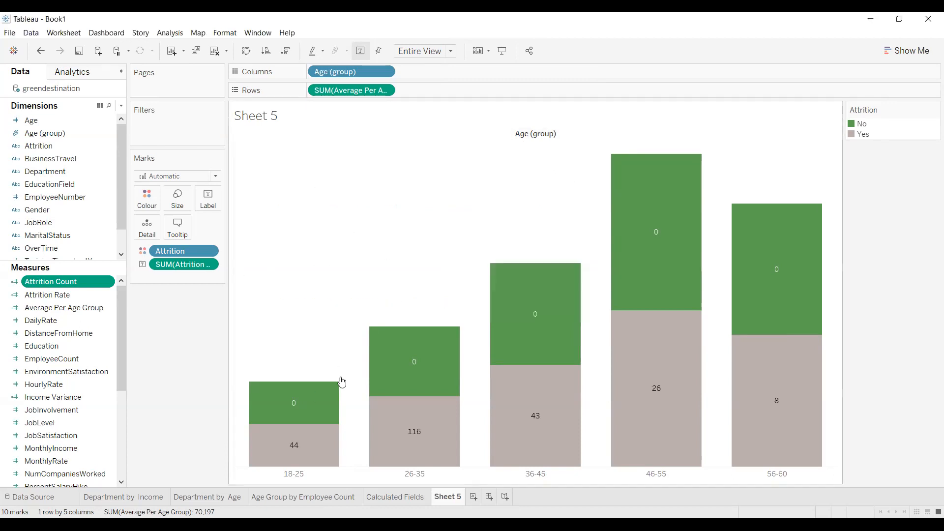
Replace the sheet name placeholder in the chart title with "Age Group by Attrition"
mouse_move(300, 396)
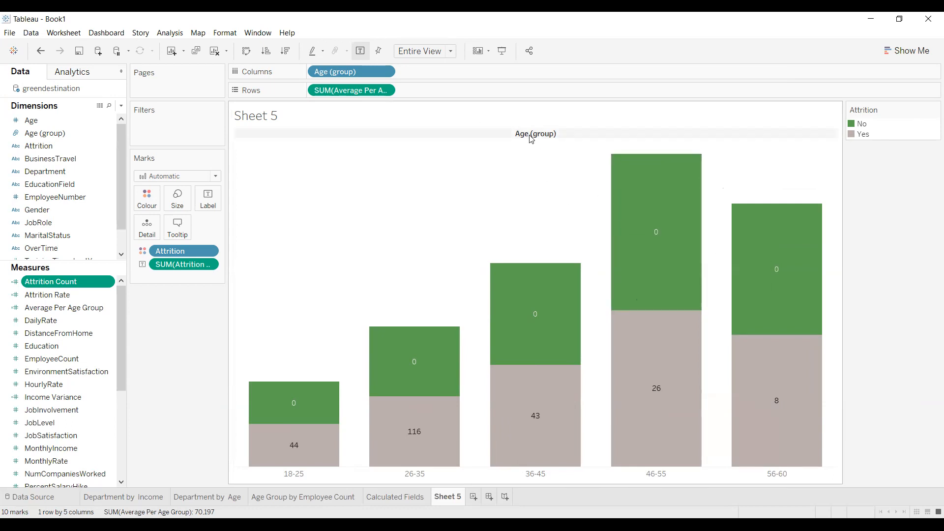
double_click(336, 114)
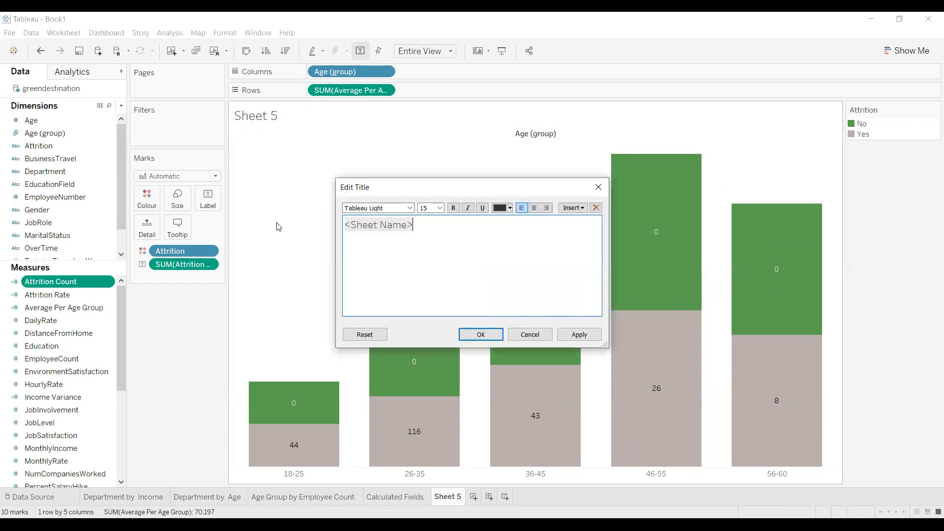
key("BackSpace")
key("BackSpace")
key("BackSpace")
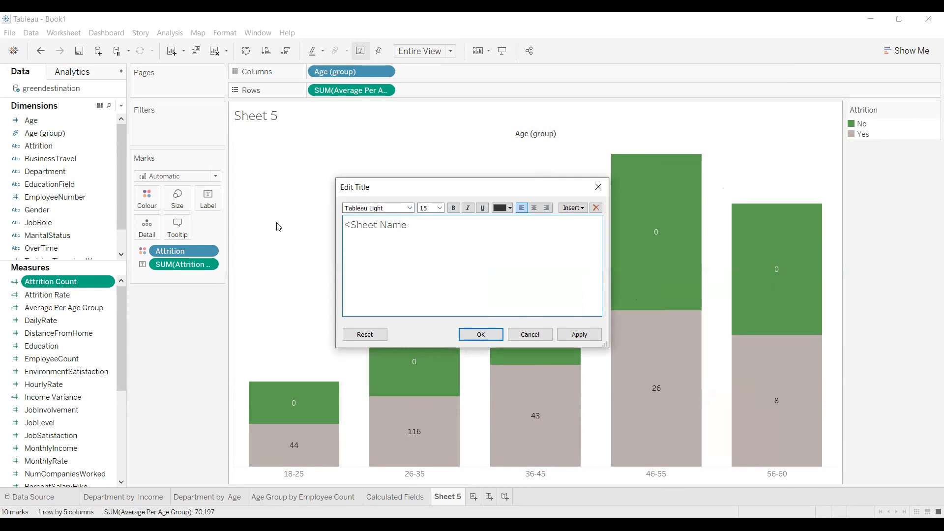
key("BackSpace")
key("BackSpace")
key("BackSpace")
key("BackSpace")
key("BackSpace")
key("BackSpace")
key("BackSpace")
key("BackSpace")
key("BackSpace")
type("Age Group by Attrition")
Set the whole chart title in the Tableau Bold font and apply the title changes
triple_click(460, 230)
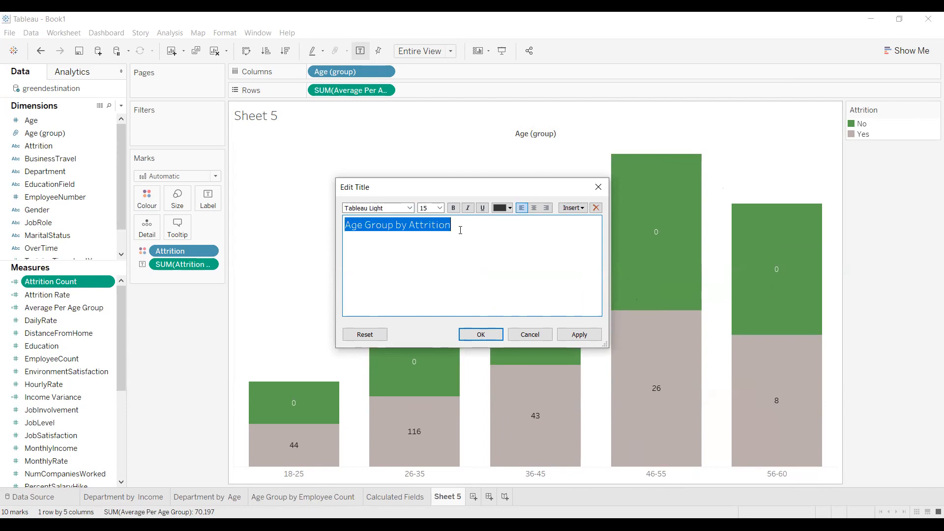
left_click(409, 208)
left_click(399, 217)
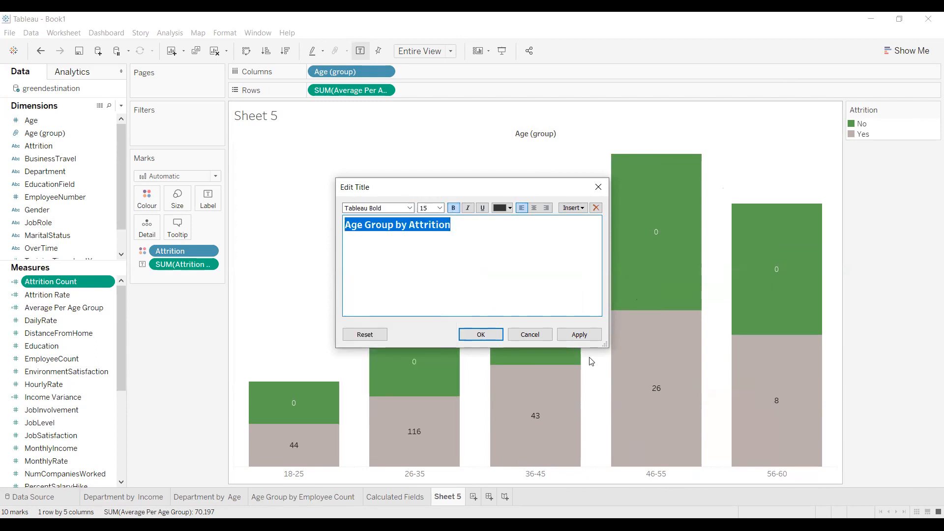
left_click(592, 340)
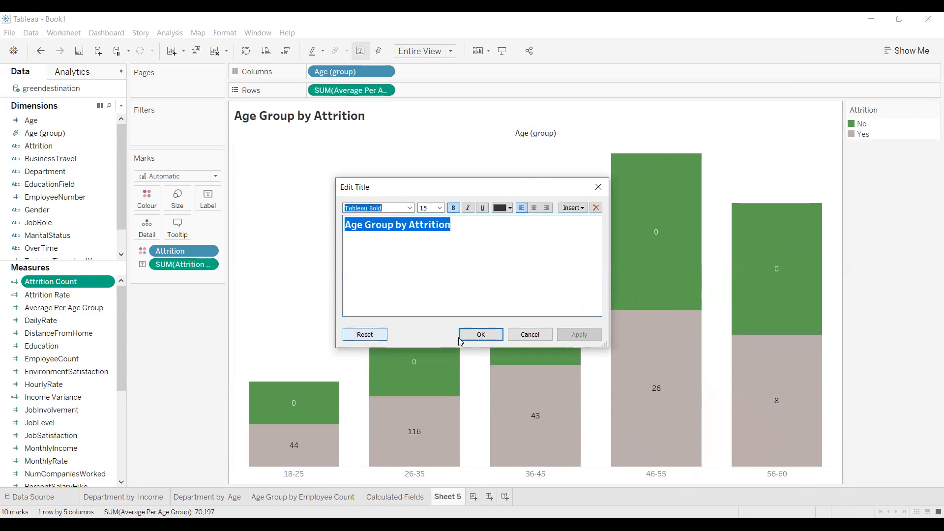
left_click(475, 336)
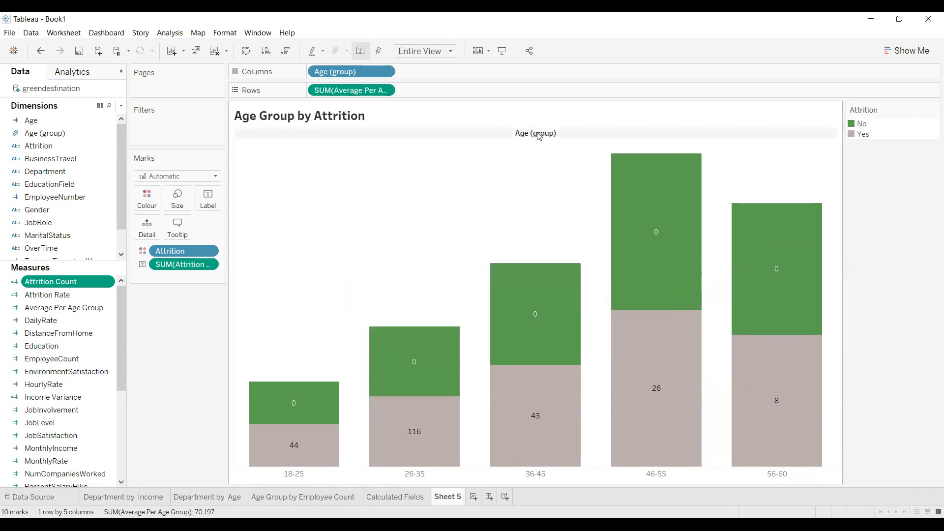
Hide the Age (group) field label above the chart and the Attrition colour legend card
right_click(539, 137)
left_click(590, 180)
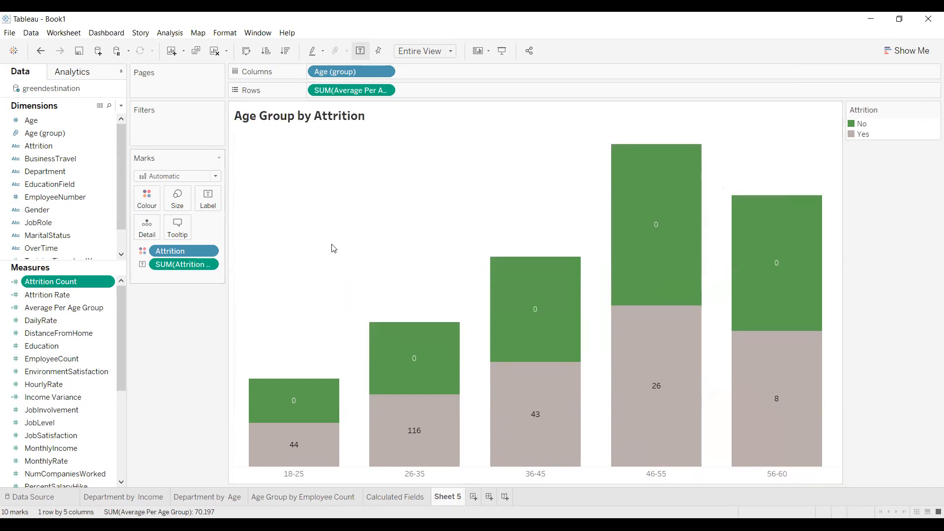
left_click(931, 111)
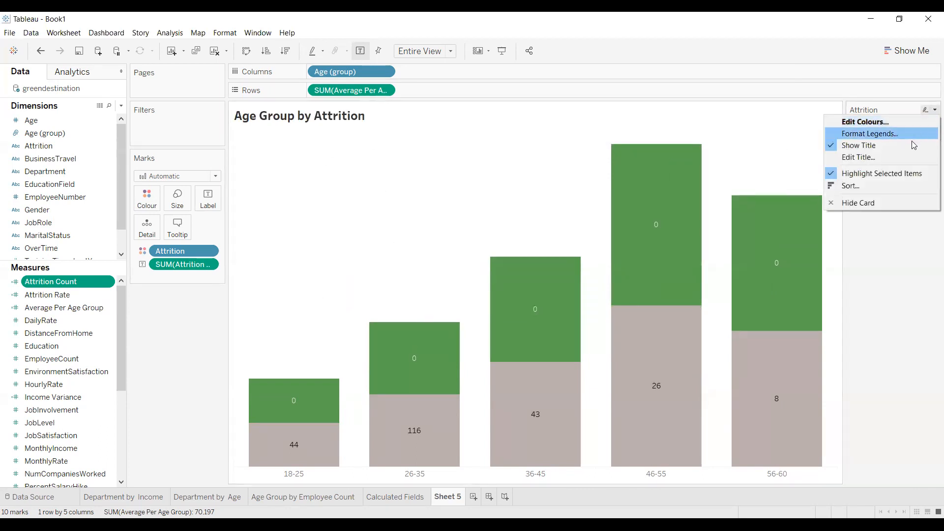
left_click(876, 206)
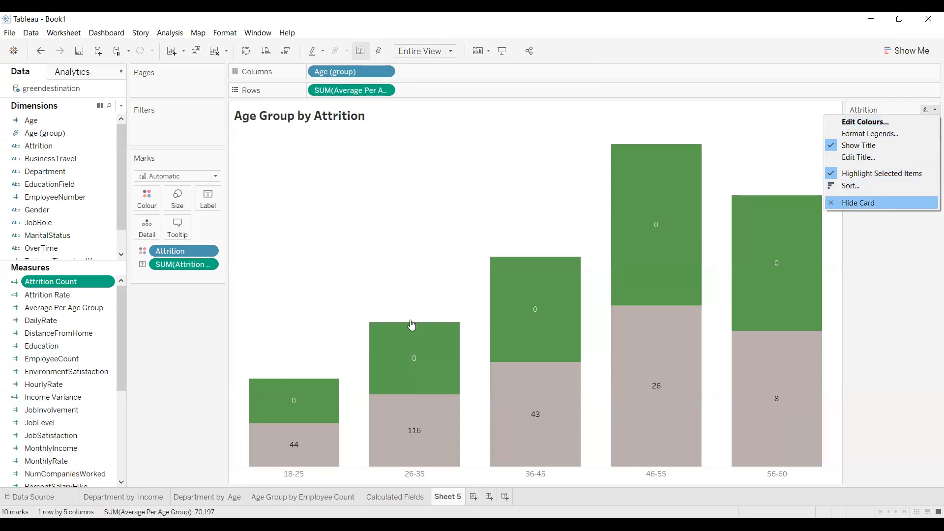
Open the Age Group by Employee Count sheet for comparison
left_click(388, 499)
left_click(320, 499)
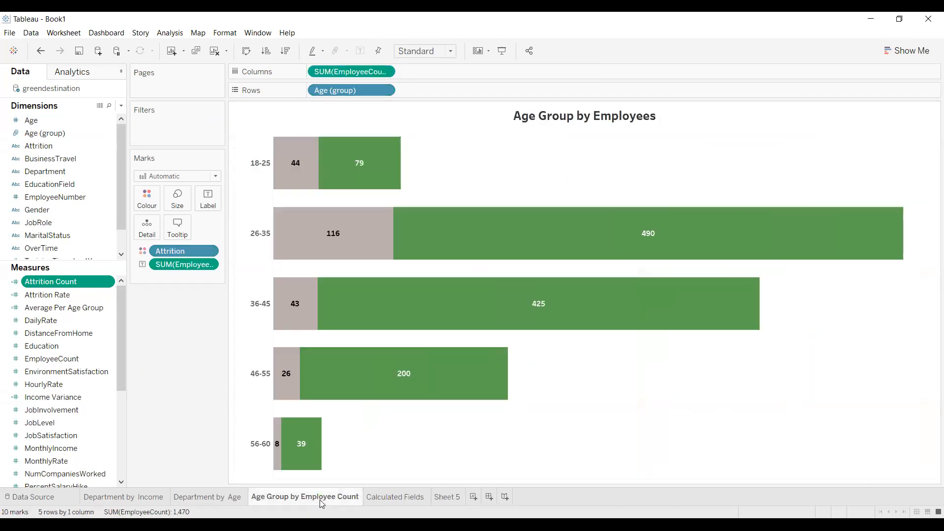
Look through the Department by Age, Department by Income and Calculated Fields sheets for comparison
left_click(224, 497)
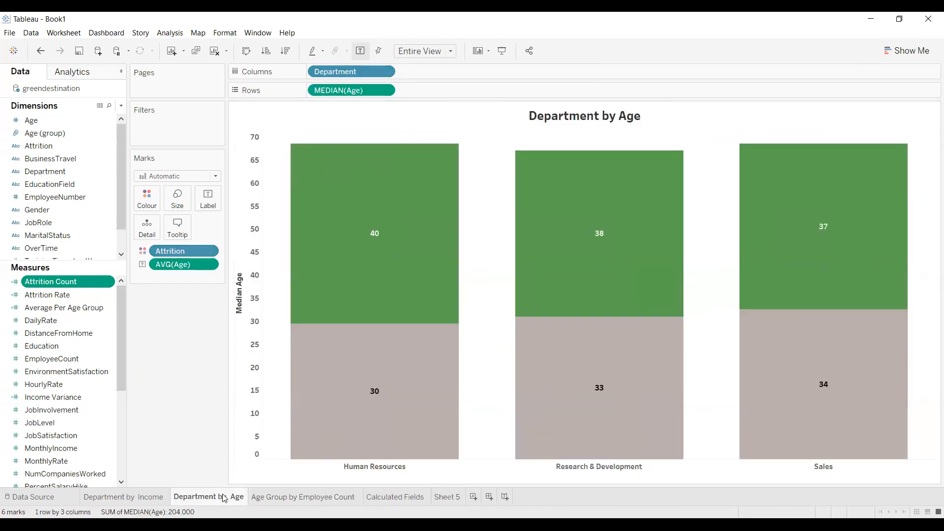
left_click(123, 497)
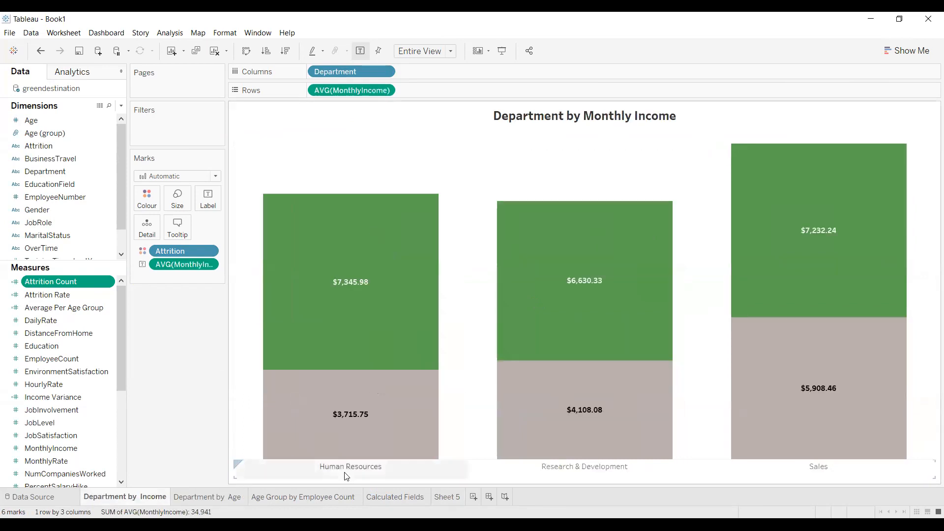
left_click(401, 497)
Rename Sheet 5 as "Age Group by Attrition"
left_click(447, 497)
double_click(446, 497)
type("Ag")
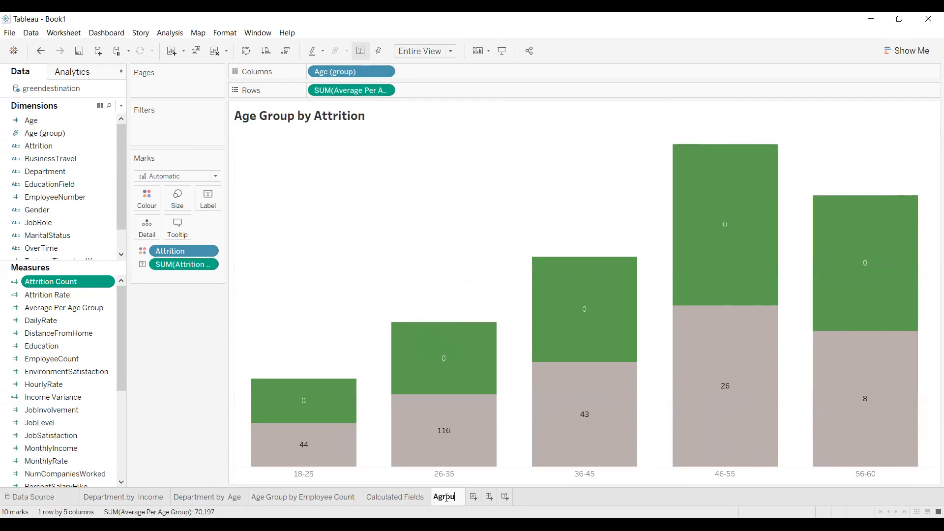
type("e Group by Attrition")
key("Return")
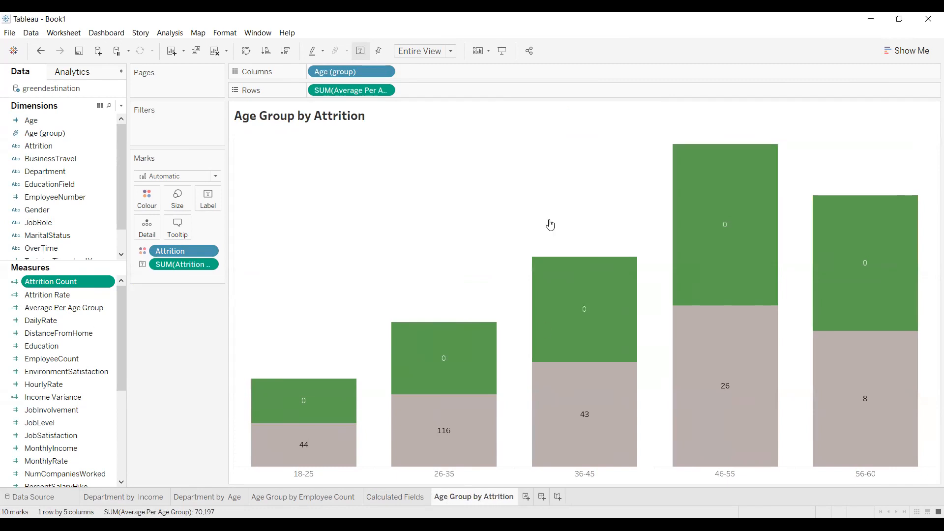
left_click(525, 496)
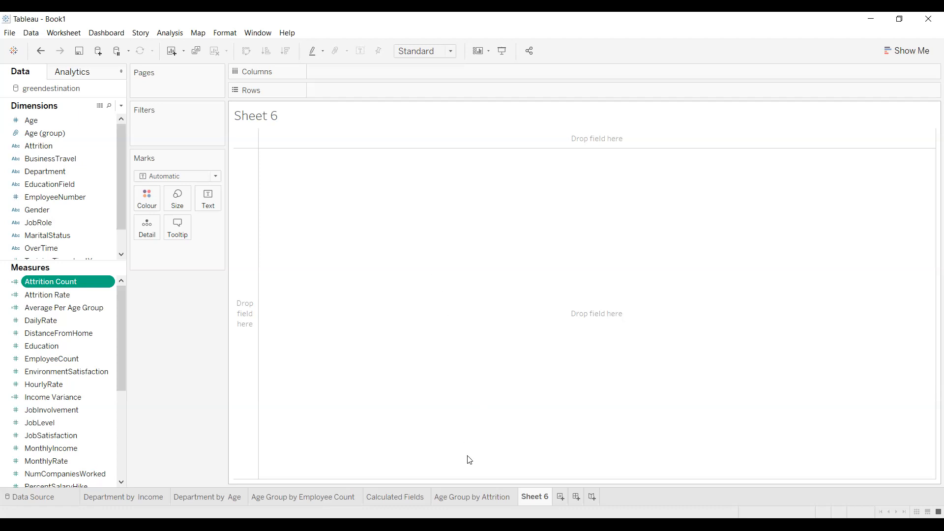
left_click(473, 501)
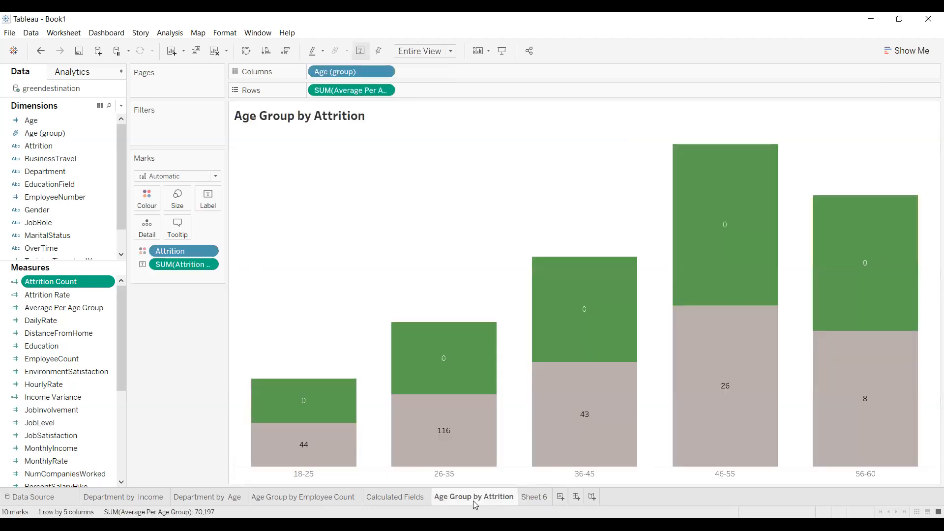
left_click(524, 497)
left_click(506, 499)
left_click(539, 498)
right_click(540, 498)
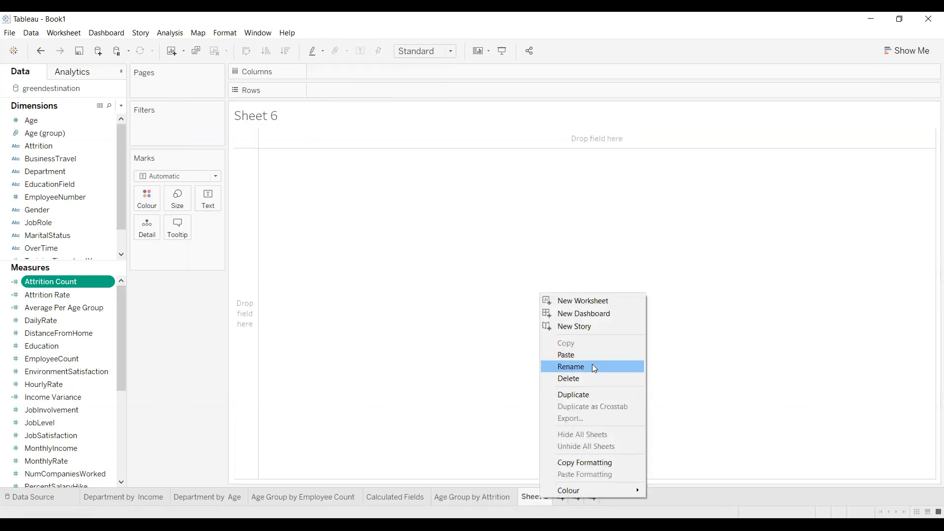
left_click(589, 377)
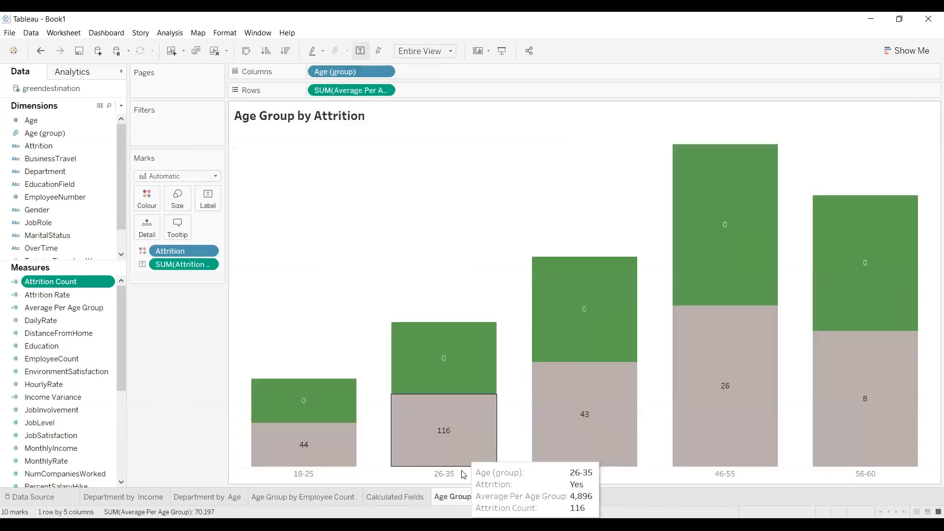
Duplicate the Age Group by Attrition sheet and remove all fields from the copy's view and marks
right_click(468, 501)
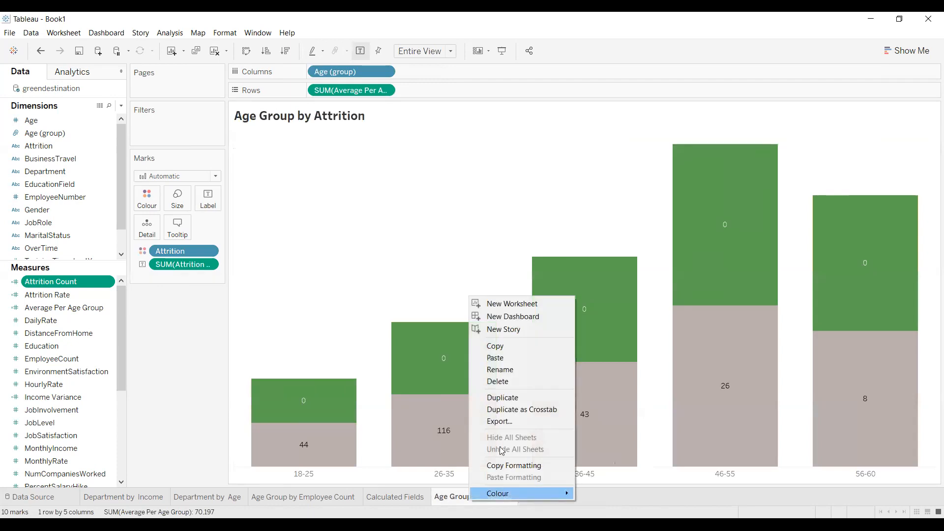
left_click(513, 398)
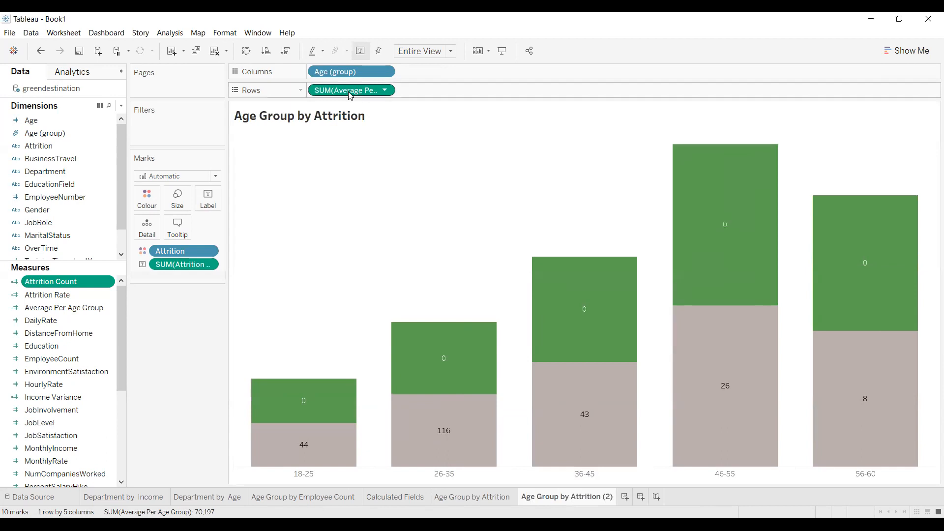
left_click_drag(312, 75, 1, 286)
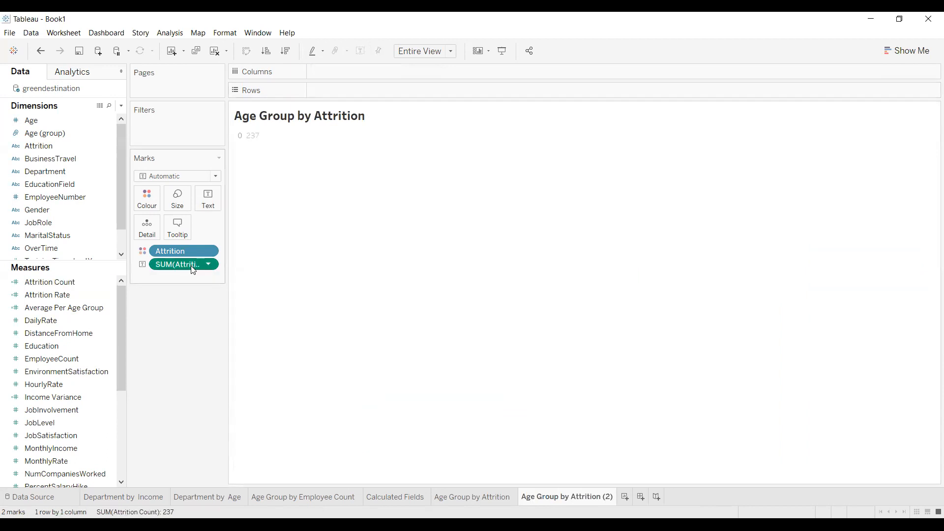
key("alt+shift+BackSpace")
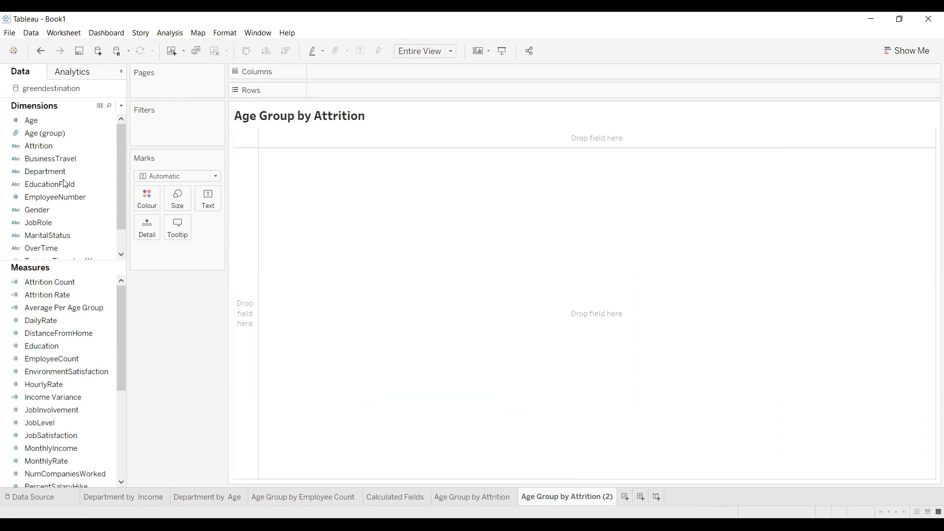
Build bar charts with Age (group) as columns and Average Per Age Group and Income Variance as rows
left_click(77, 132)
left_click_drag(78, 132, 324, 72)
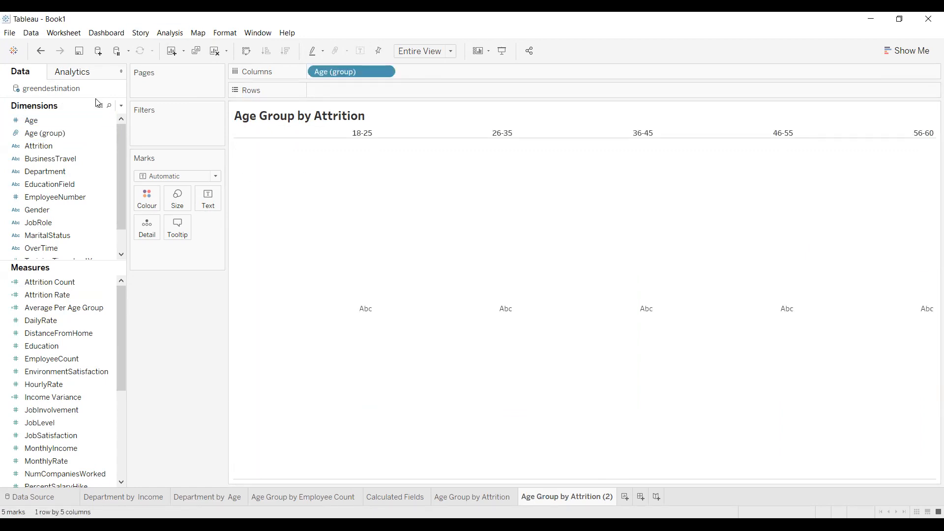
left_click(54, 296)
left_click(74, 307)
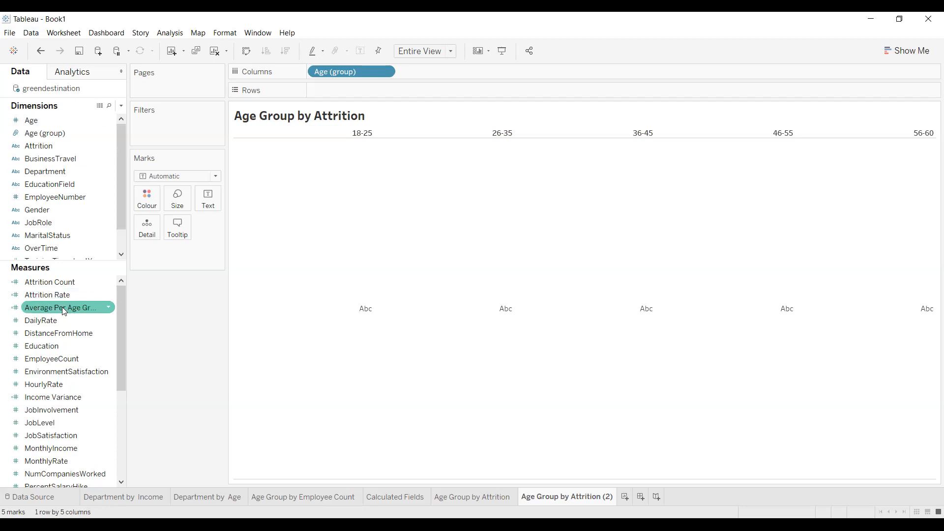
left_click_drag(76, 307, 362, 93)
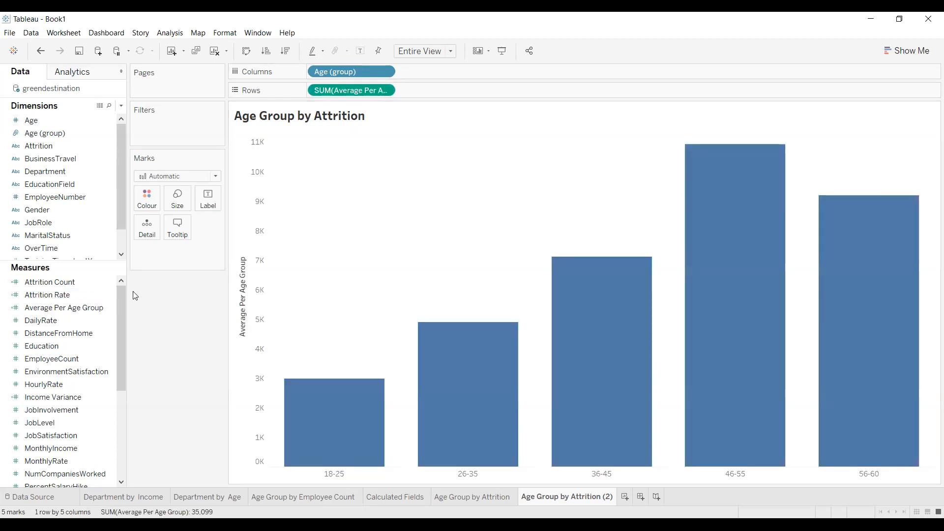
mouse_move(120, 312)
left_mouse_down()
mouse_move(120, 370)
mouse_move(121, 316)
left_mouse_up()
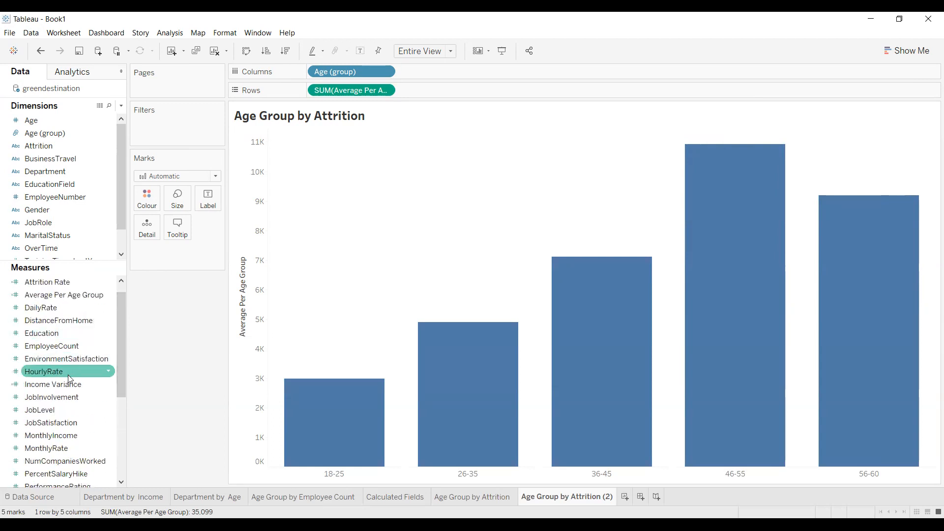
left_click_drag(92, 379, 468, 94)
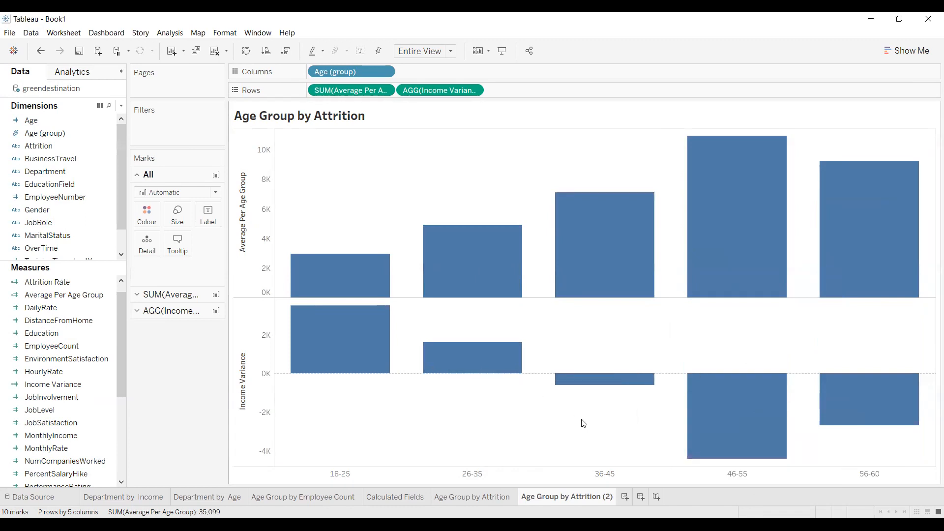
Examine the 18-25 age group's Average Per Age Group and Income Variance bars and their values
left_click(371, 339)
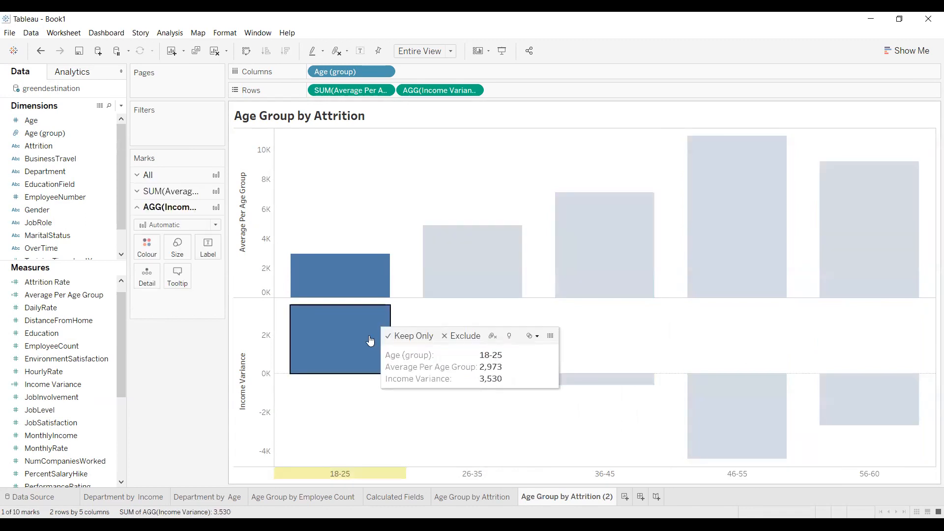
left_click(439, 408)
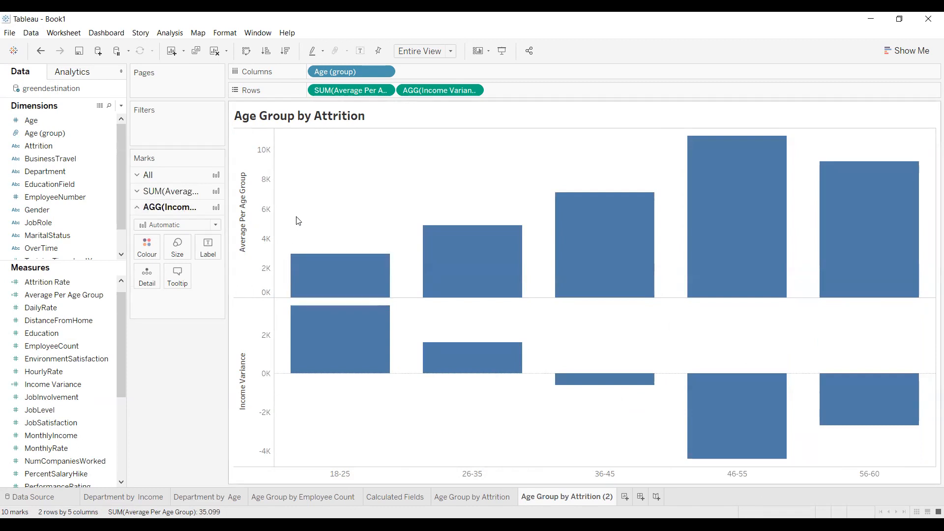
left_click(313, 331)
left_click(309, 204)
left_click(326, 309)
left_click(329, 301)
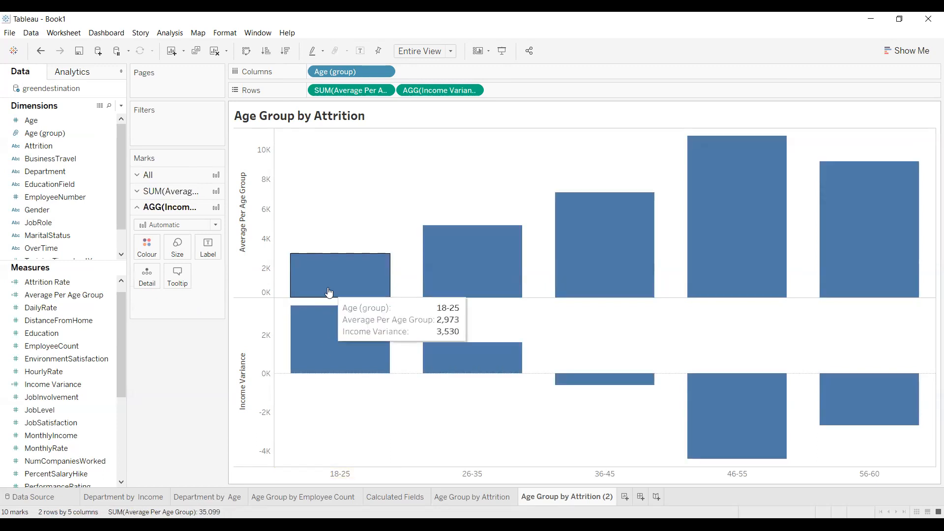
left_click(323, 340)
left_click(323, 340)
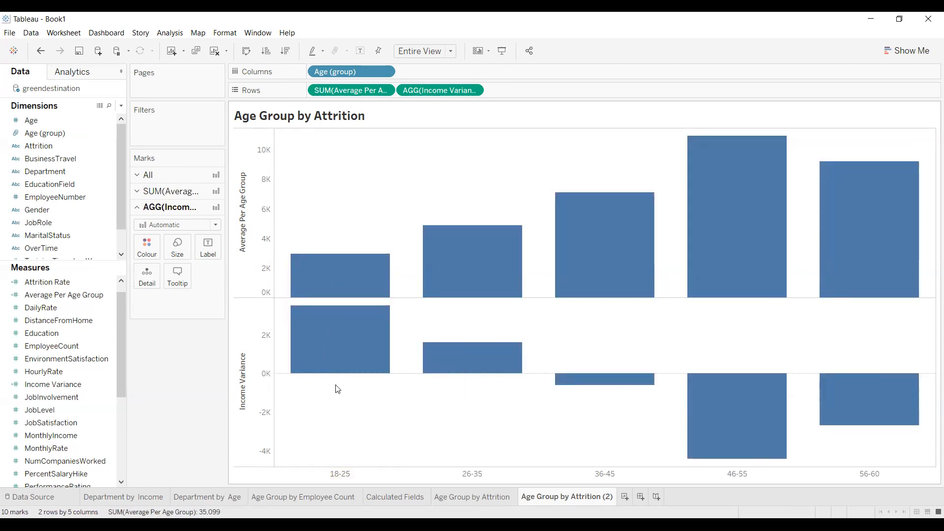
left_click(322, 354)
left_click(321, 357)
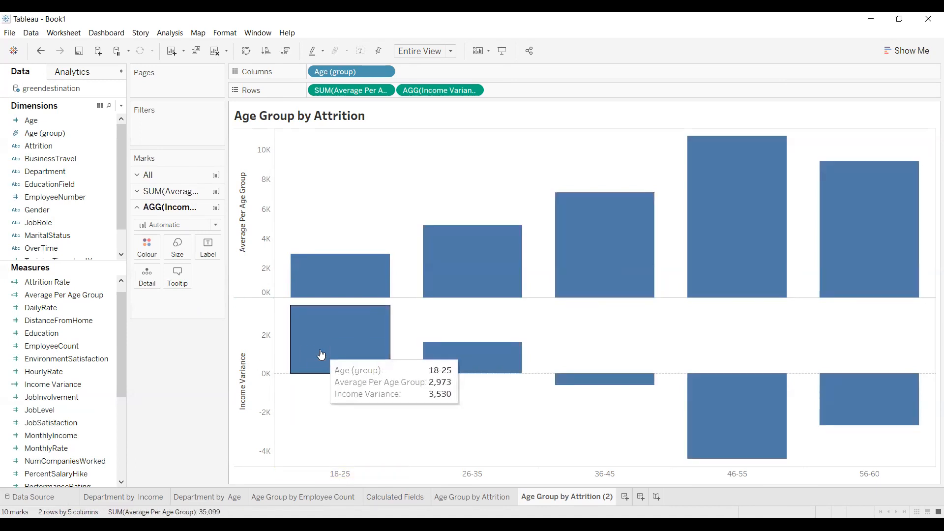
Colour the Income Variance bars red
right_click(340, 353)
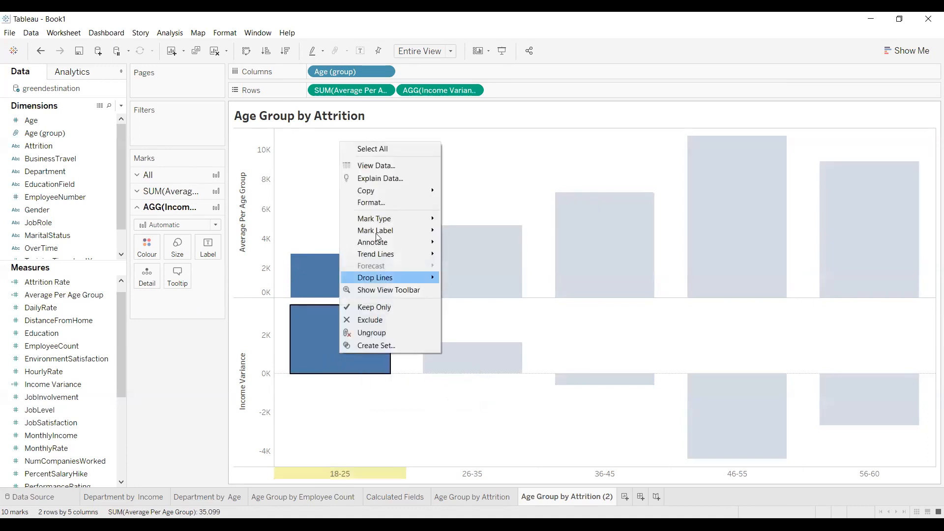
left_click(383, 211)
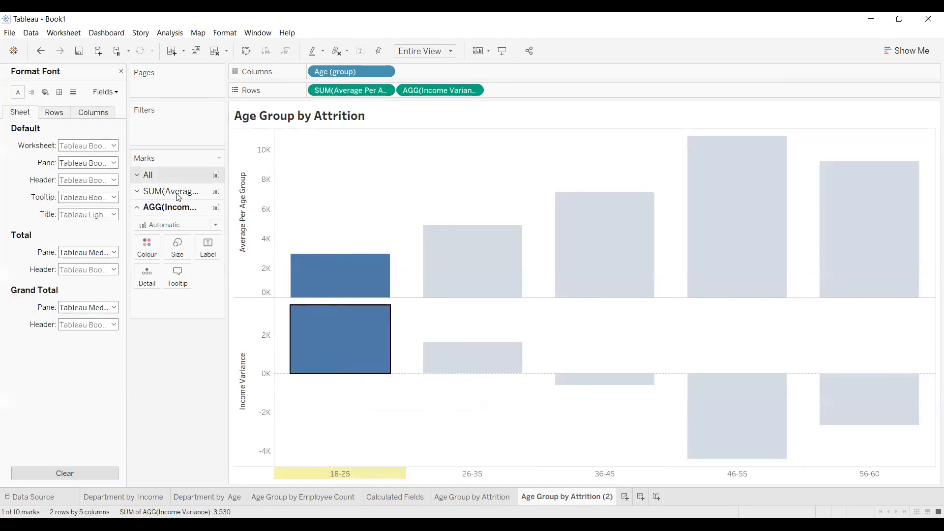
left_click(159, 251)
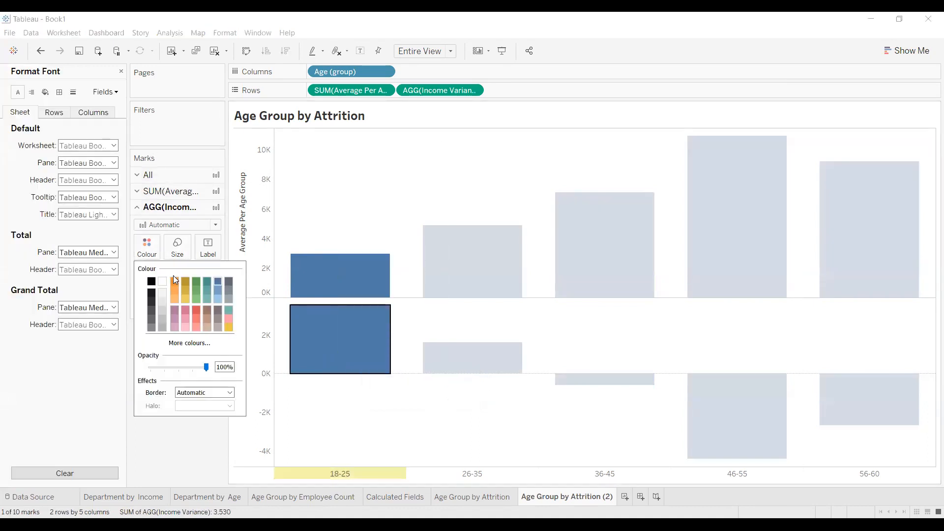
left_click(194, 310)
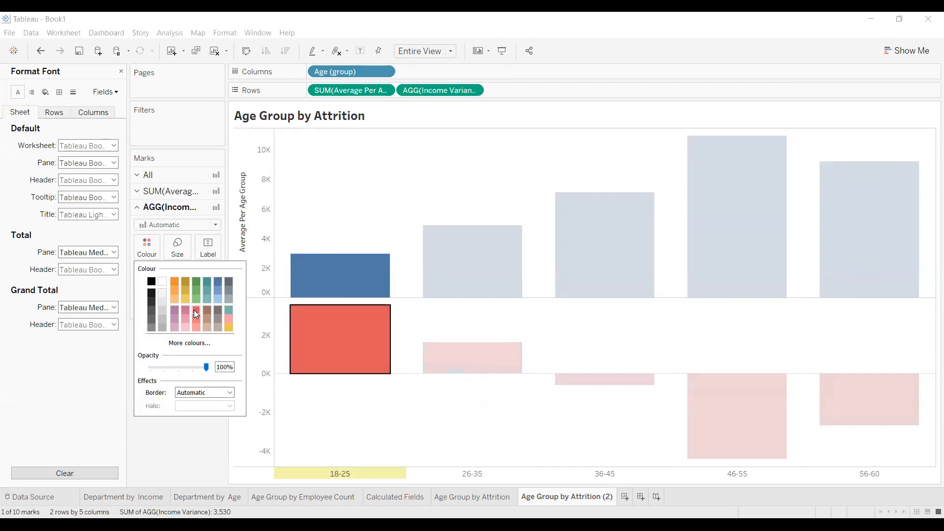
left_click(387, 402)
Colour the Average Per Age Group bars light grey and hide the value axis headers of both charts
left_click(347, 268)
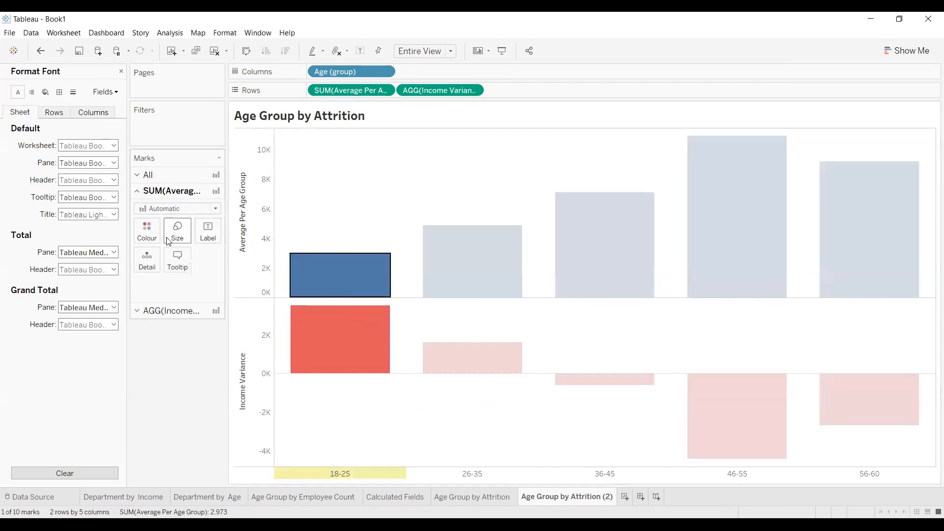
left_click(142, 239)
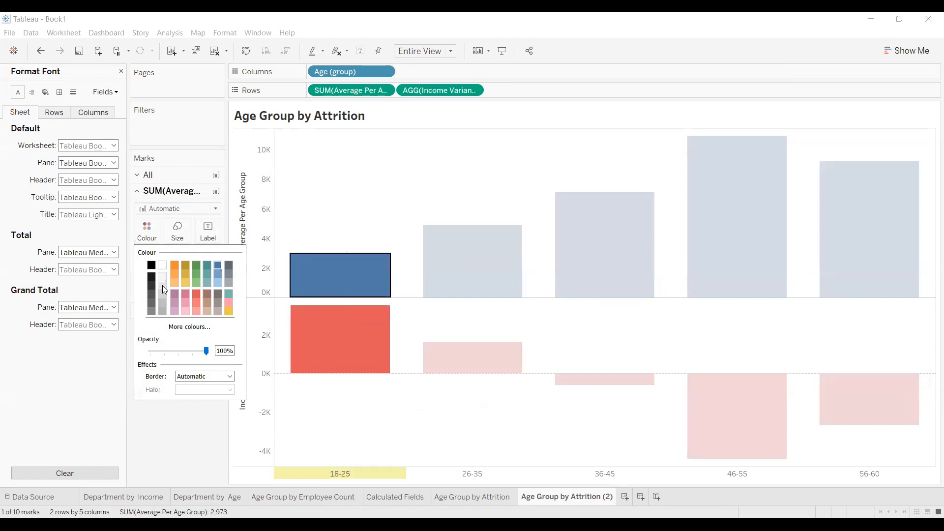
left_click(163, 286)
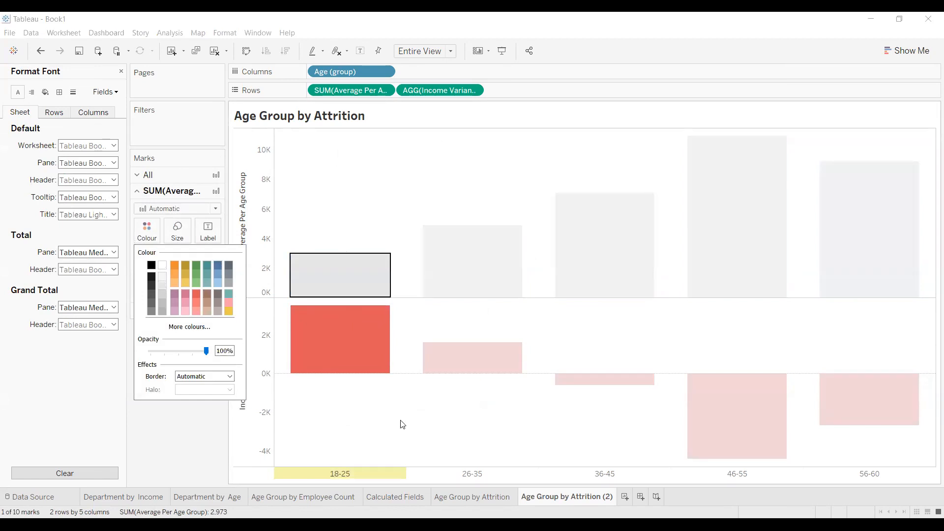
left_click(597, 381)
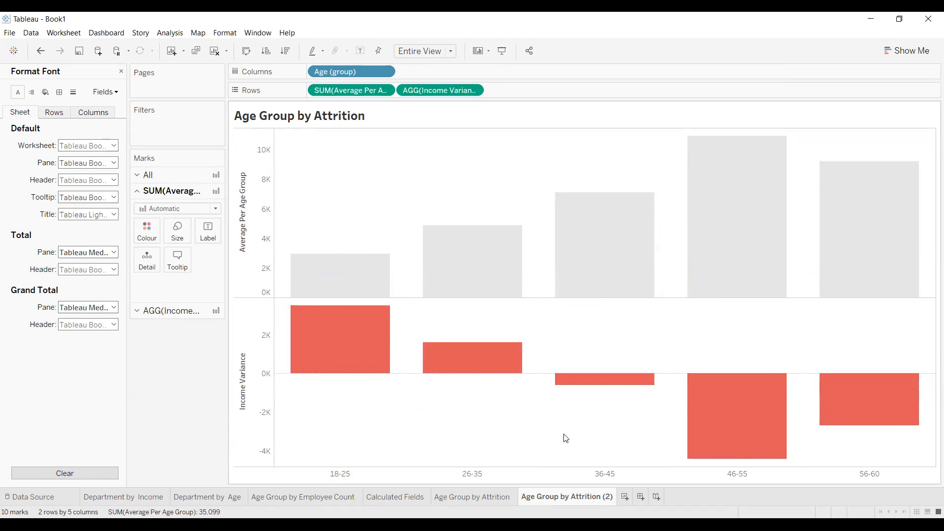
right_click(248, 206)
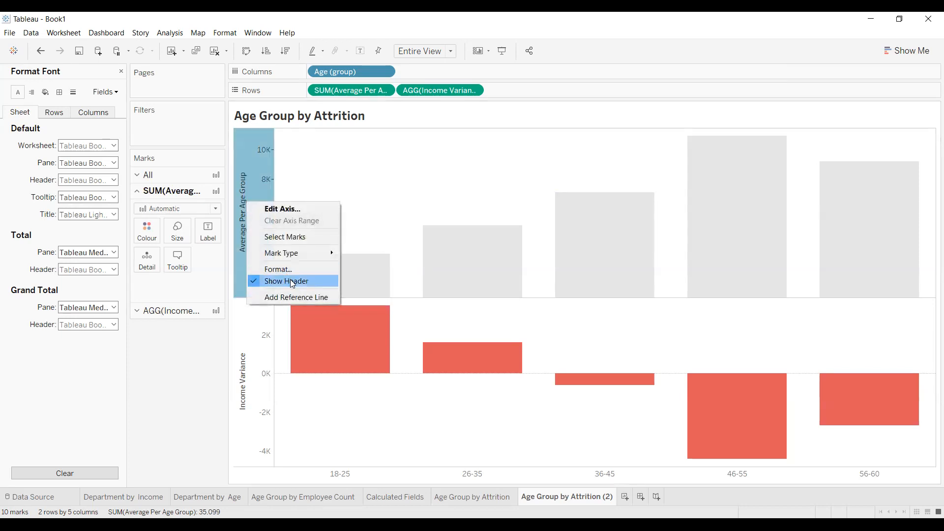
left_click(288, 280)
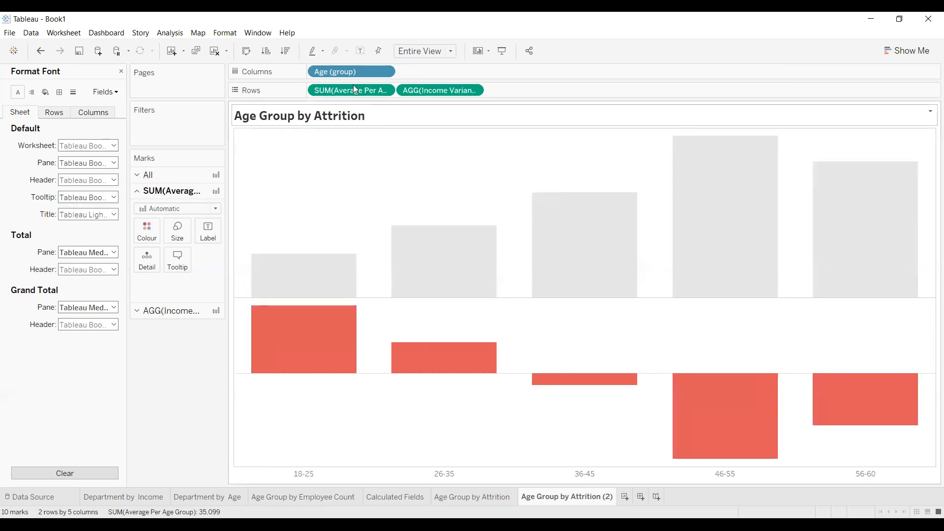
Change the chart title to "Age Group by Income Variance" and apply it
double_click(342, 118)
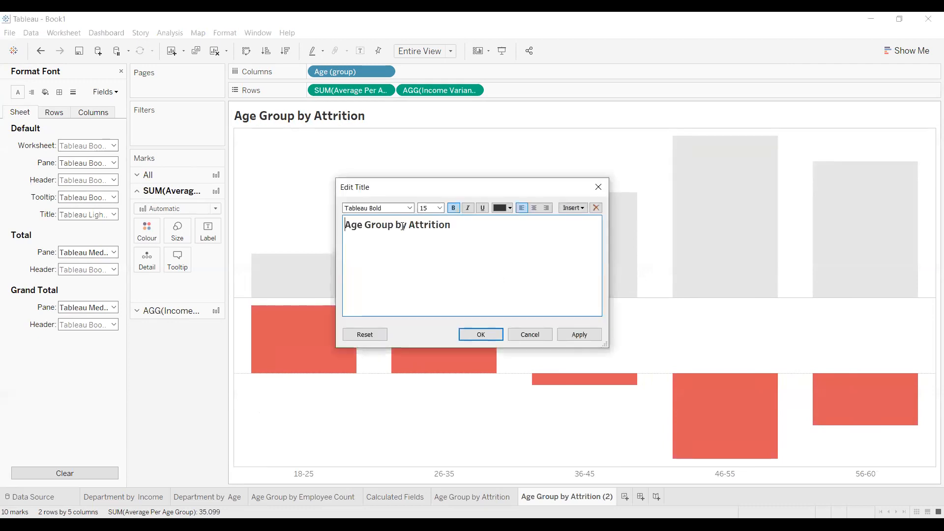
left_click_drag(411, 225, 461, 220)
type("IncomeVari")
key("BackSpace")
key("BackSpace")
type("Variance")
left_click(579, 335)
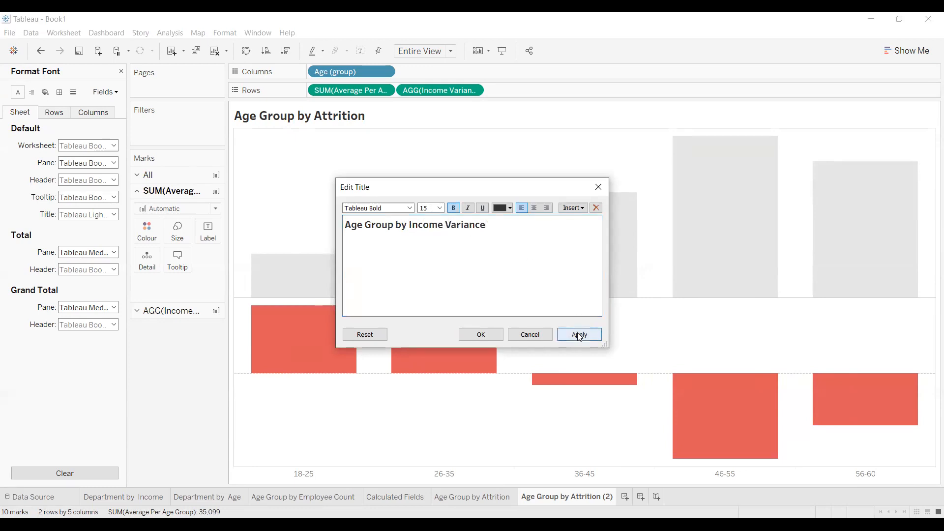
left_click(489, 335)
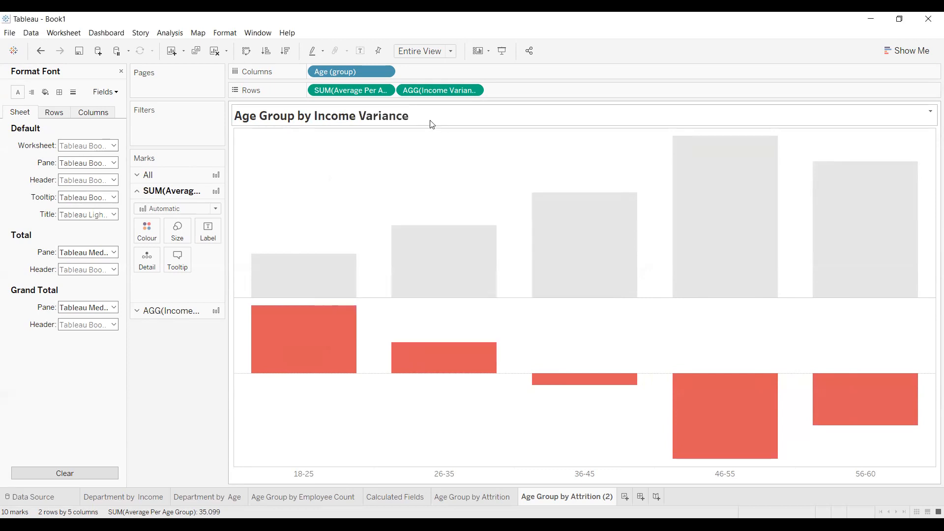
Centre-align the "Age Group by Income Variance" chart title
double_click(398, 121)
left_click(534, 208)
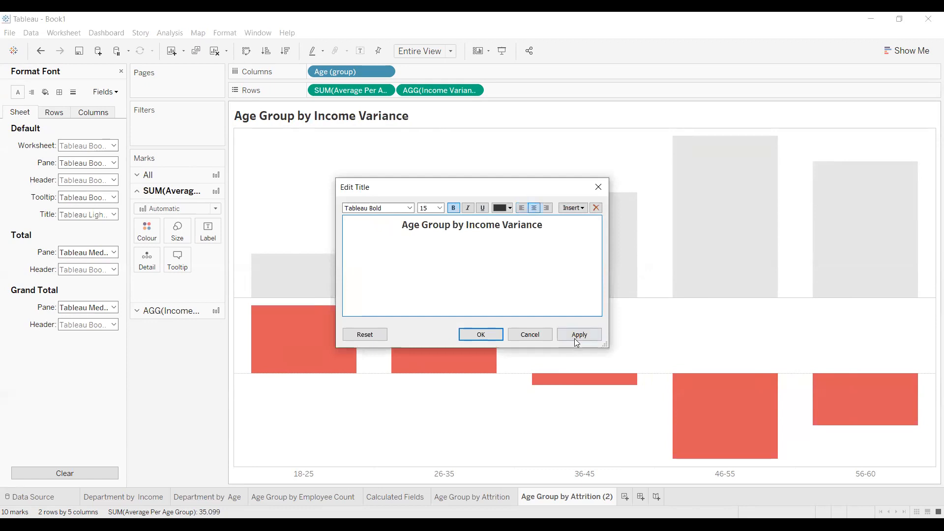
left_click(579, 336)
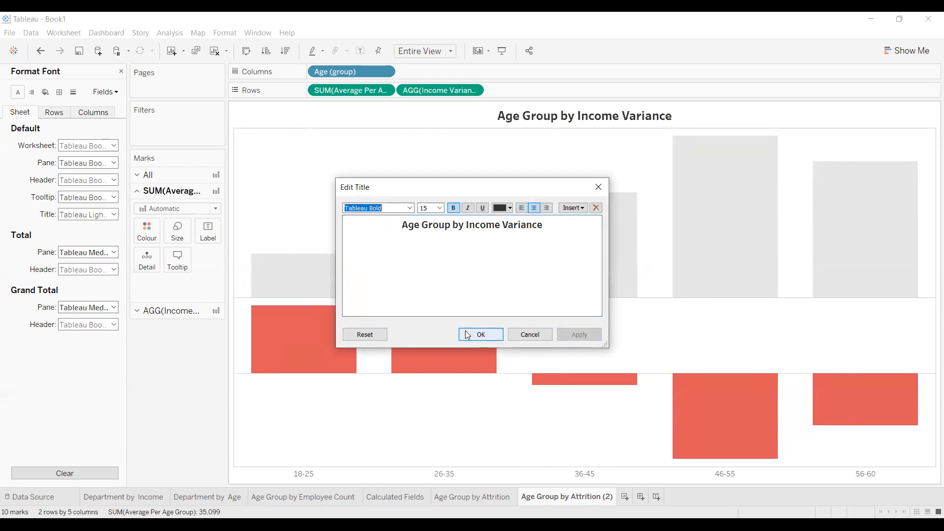
left_click(480, 334)
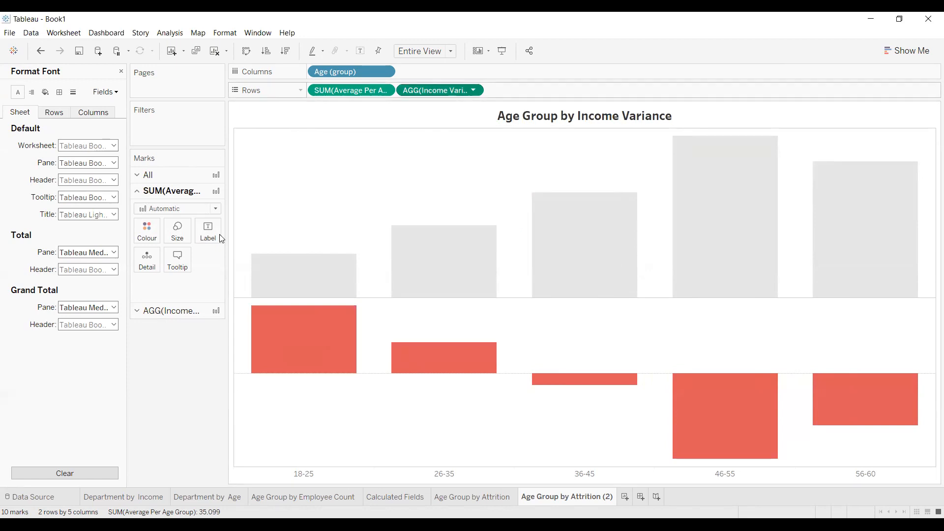
Label the red Income Variance bars with their Income Variance values
left_click(338, 338)
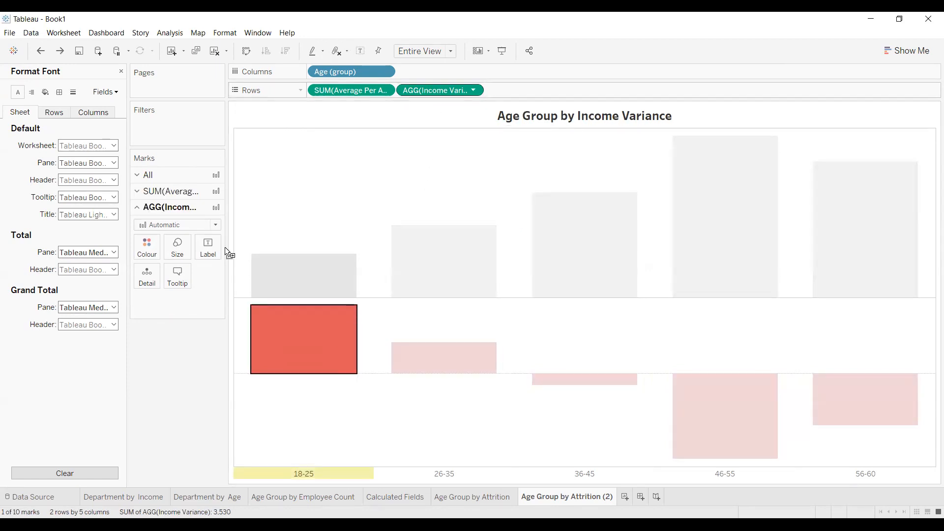
left_click_drag(214, 251, 215, 252)
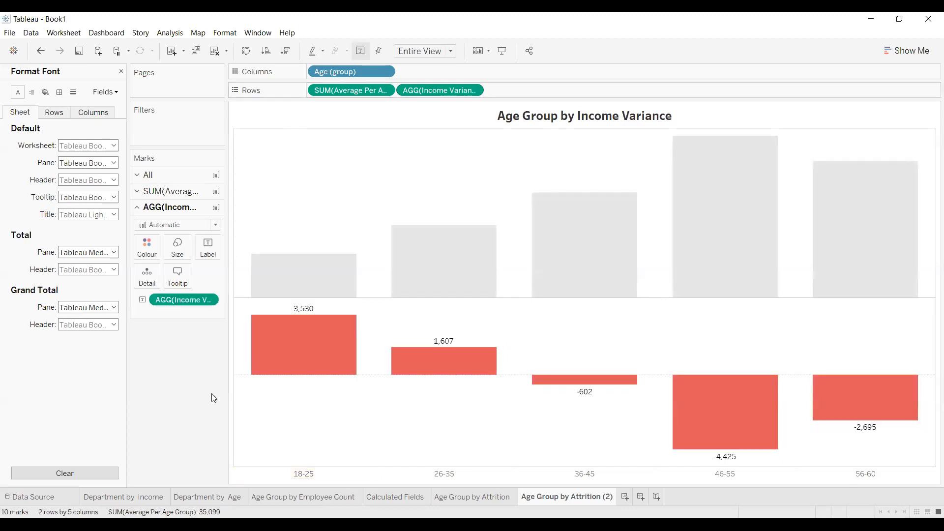
mouse_move(336, 329)
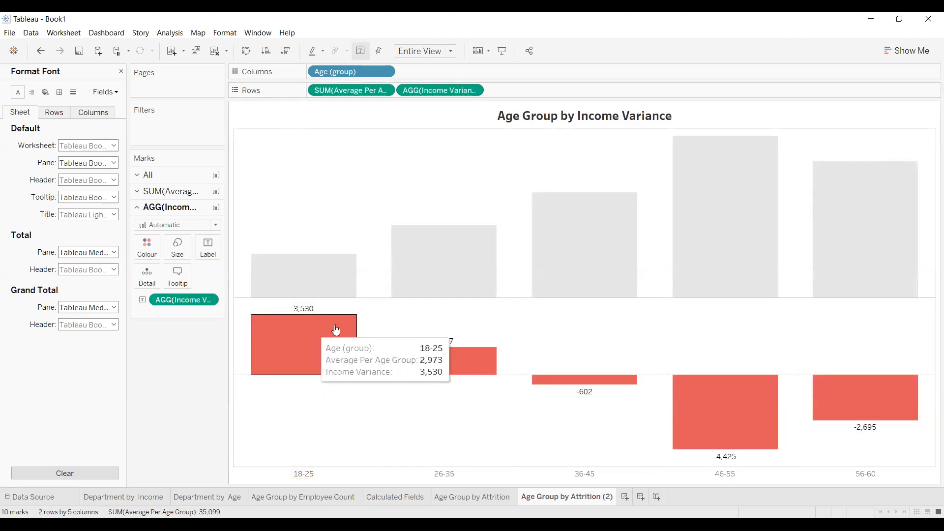
mouse_move(783, 412)
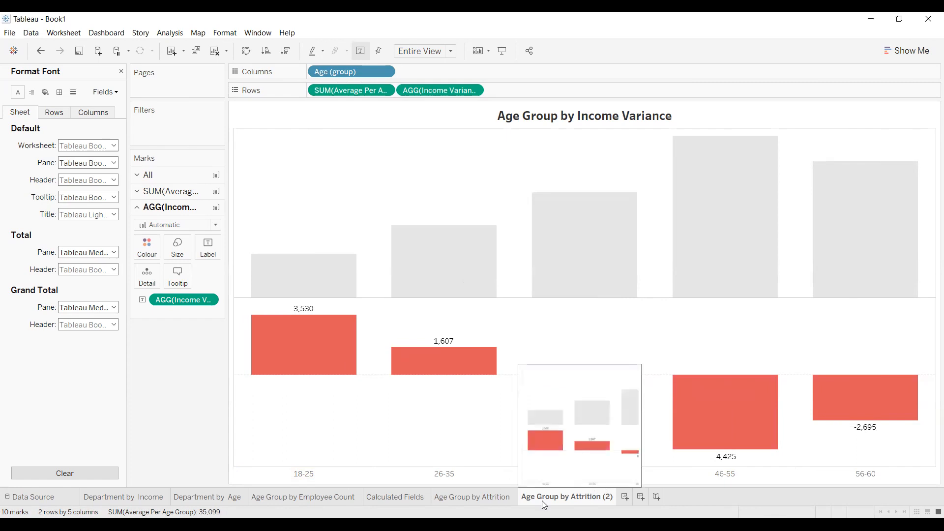
Rename the "Age Group by Attrition (2)" sheet as "Age Group by Income Variance"
left_click(485, 499)
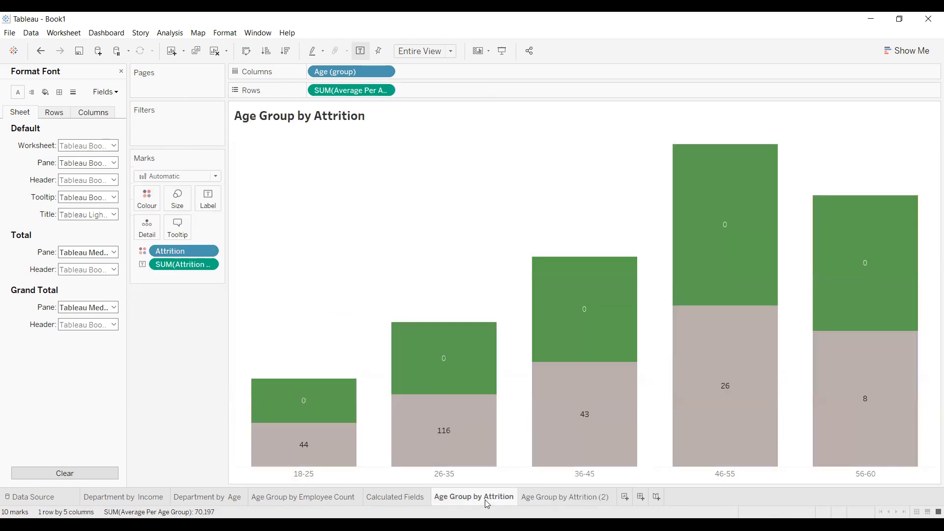
double_click(577, 498)
left_click(573, 497)
double_click(571, 497)
left_click_drag(571, 497, 618, 497)
type("Income Variance")
key("Return")
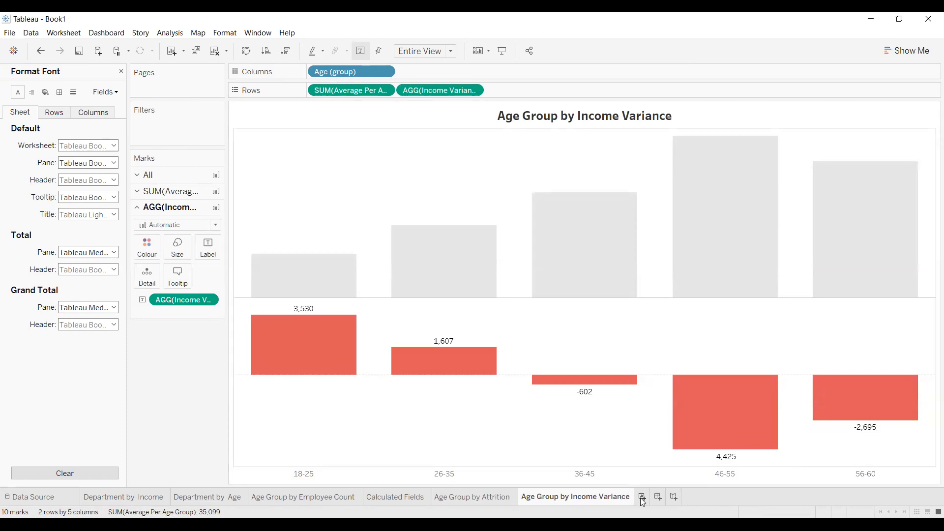
Add a new blank worksheet after the Age Group by Income Variance sheet
left_click(641, 498)
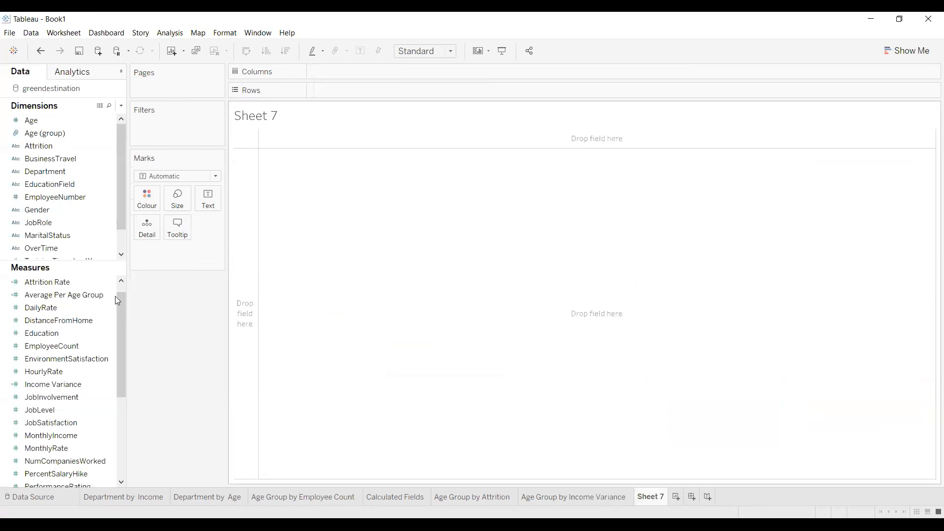
left_click(538, 497)
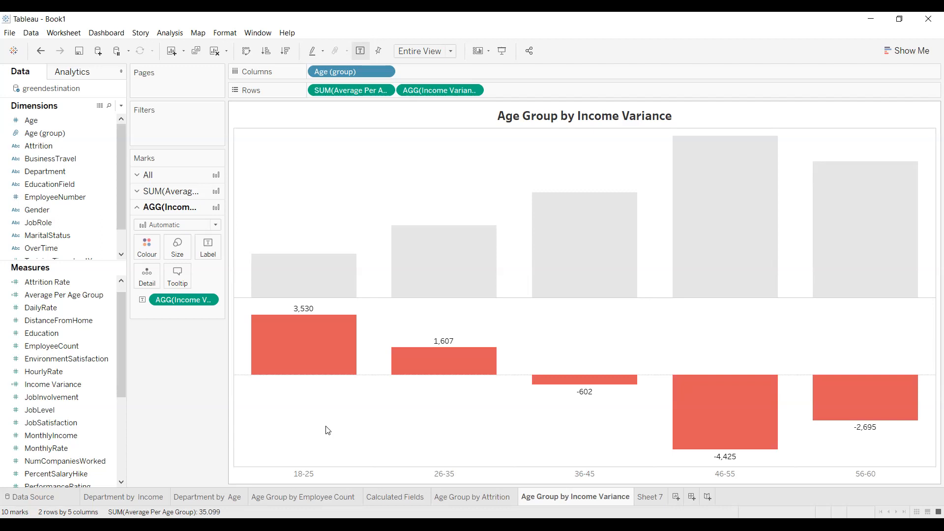
left_click(650, 496)
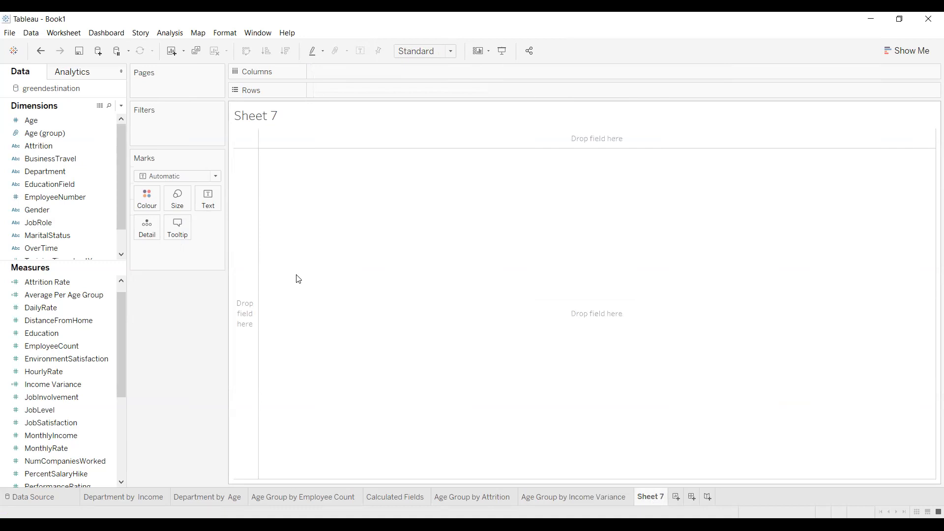
Chart MonthlyIncome on the blank sheet, trying a text table and horizontal bars before switching to a histogram
left_click(52, 384)
left_click_drag(55, 434, 125, 370)
left_click_drag(191, 299, 405, 230)
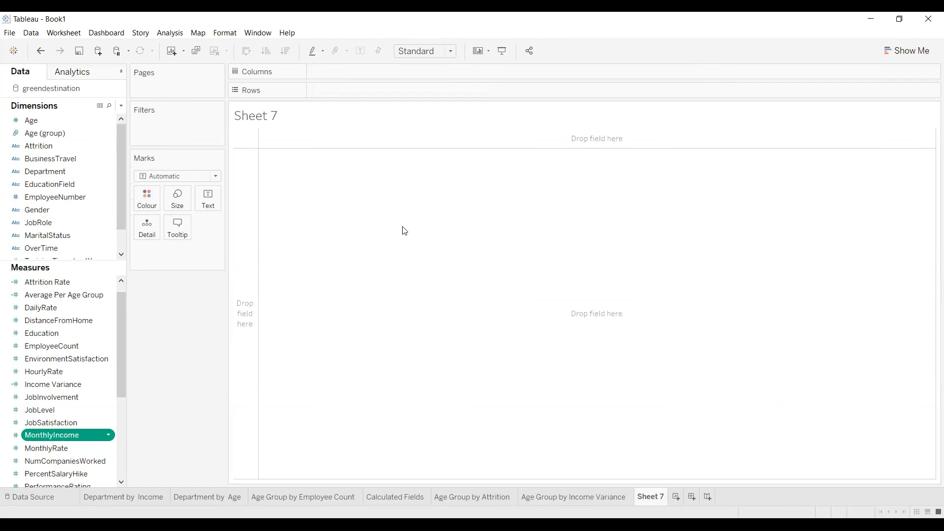
left_click(906, 52)
left_click(840, 84)
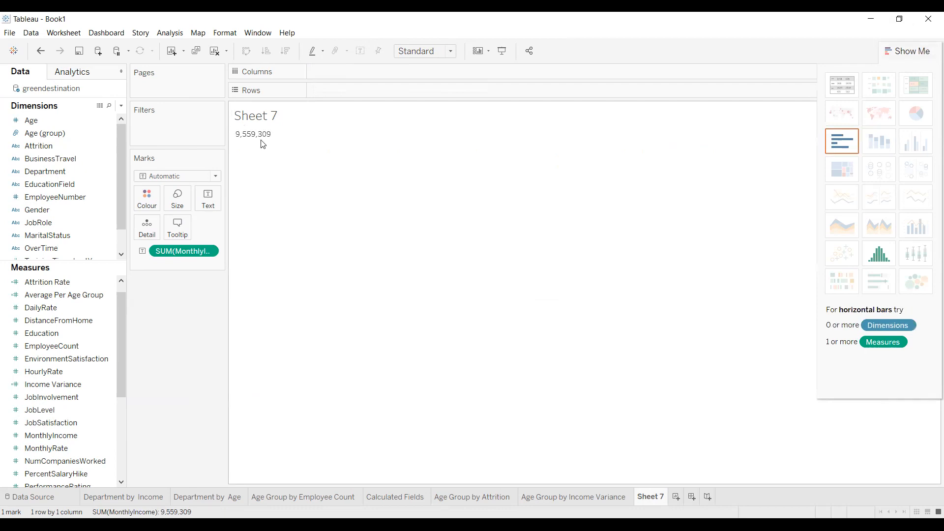
left_click(842, 142)
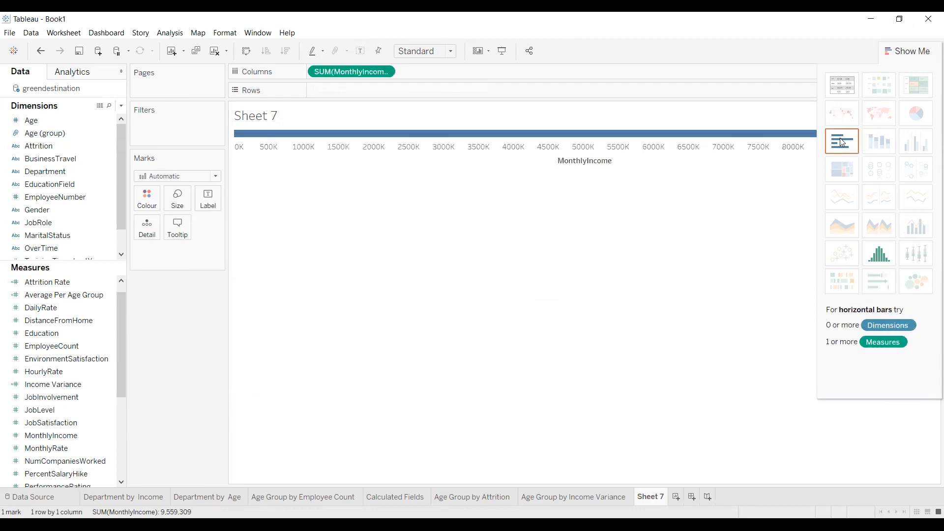
left_click(878, 252)
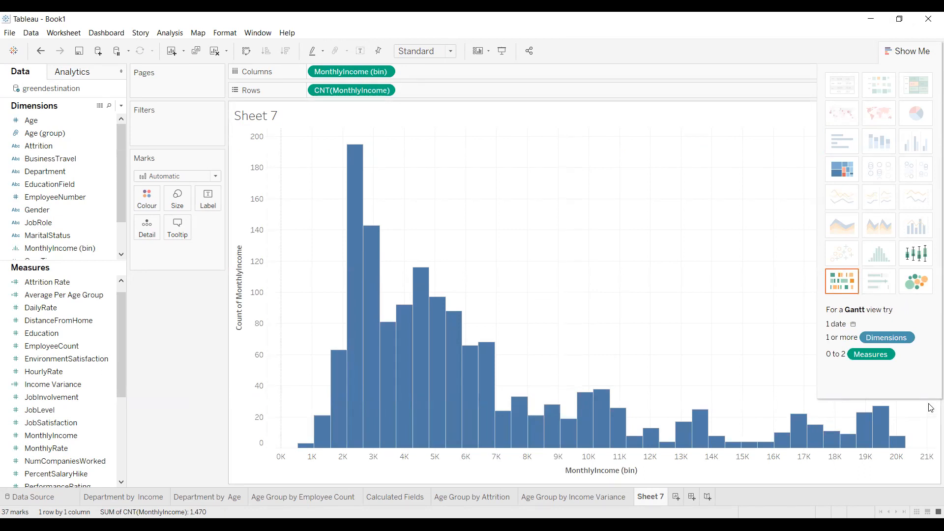
left_click(389, 92)
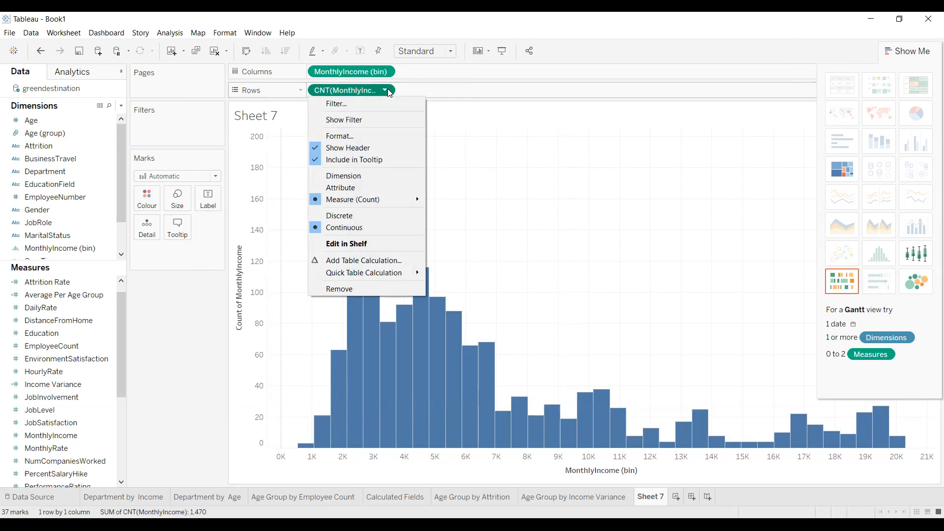
left_click(455, 67)
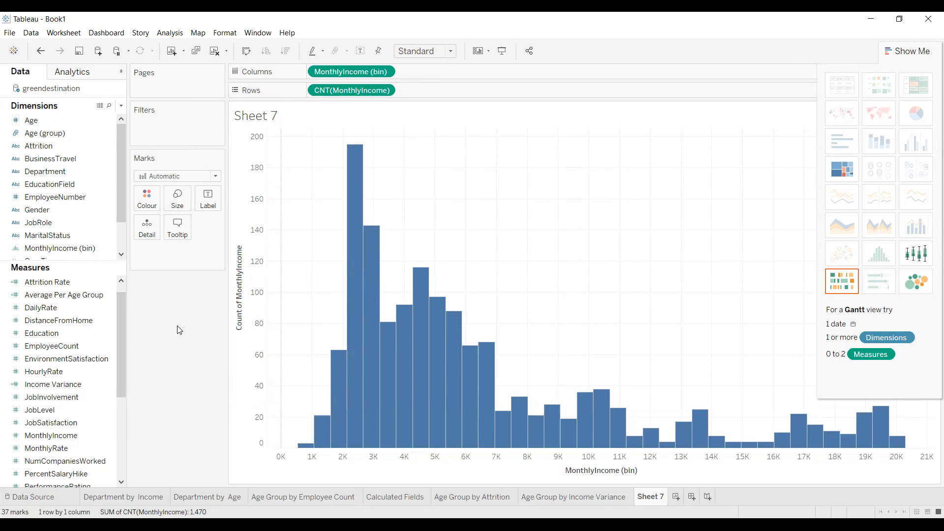
left_click(386, 90)
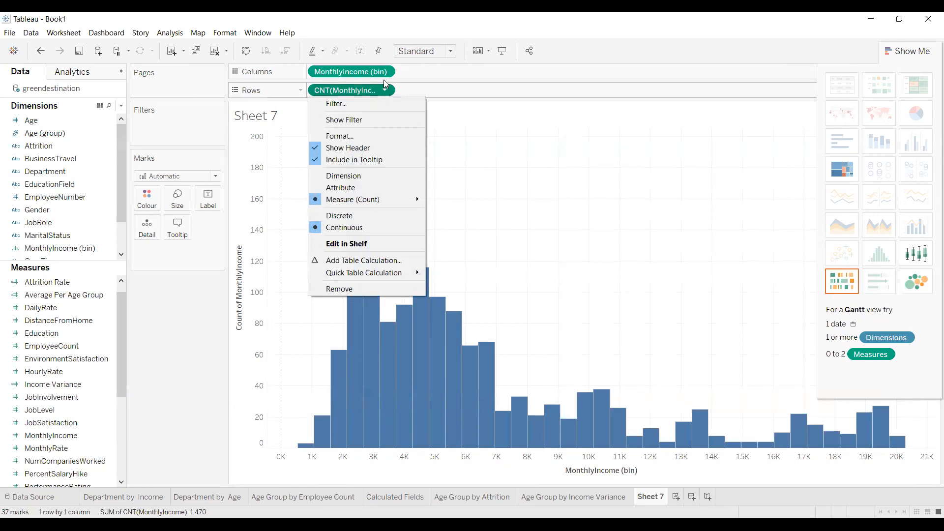
left_click(384, 74)
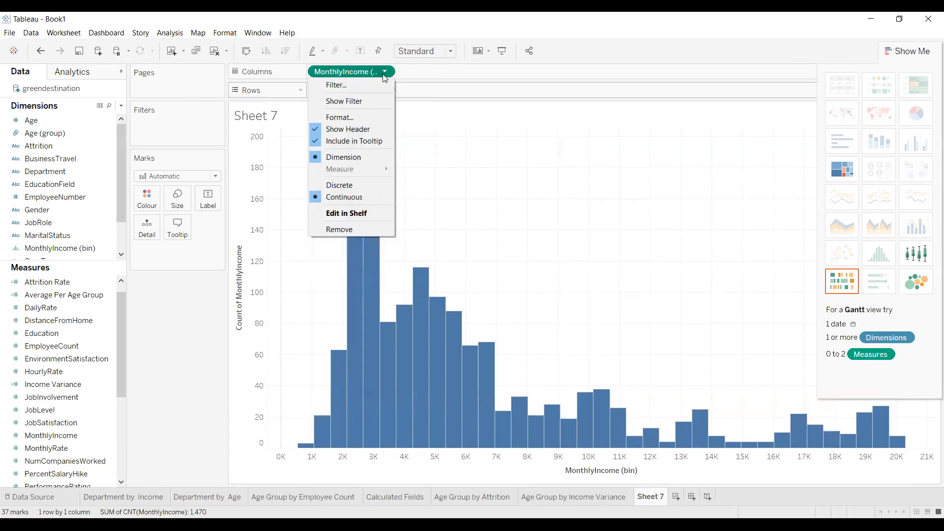
left_click(385, 90)
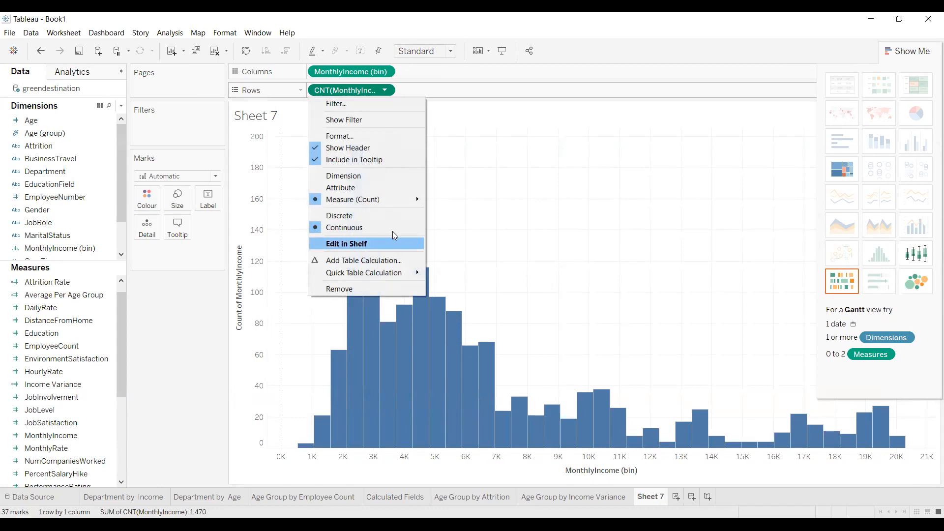
mouse_move(391, 203)
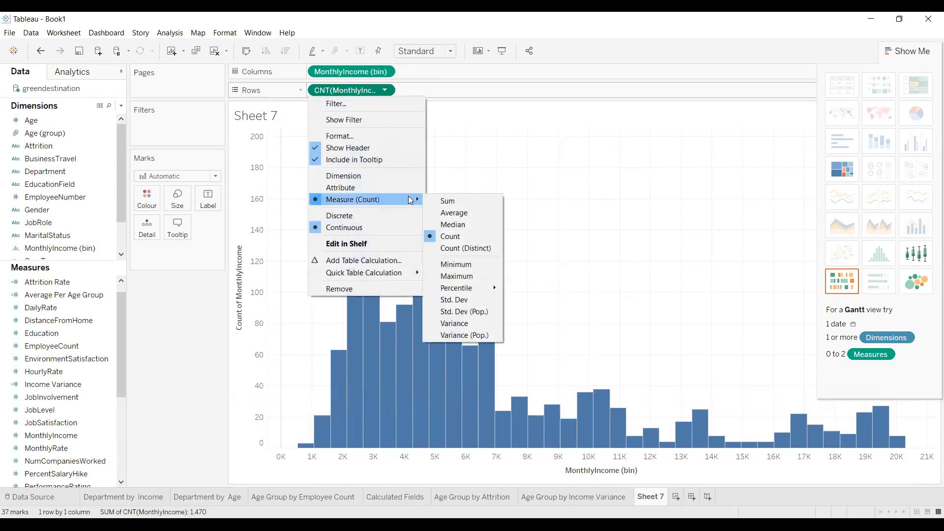
left_click(181, 326)
left_click_drag(118, 189, 120, 161)
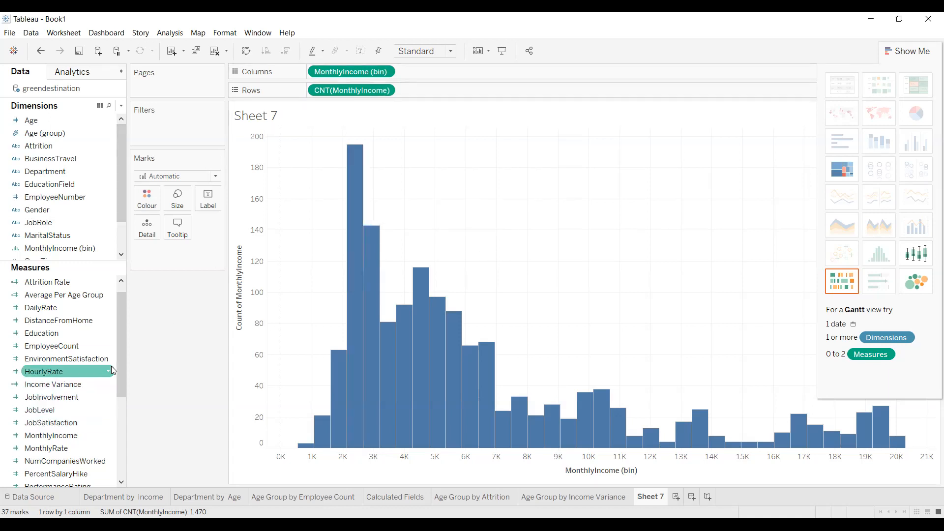
right_click(109, 436)
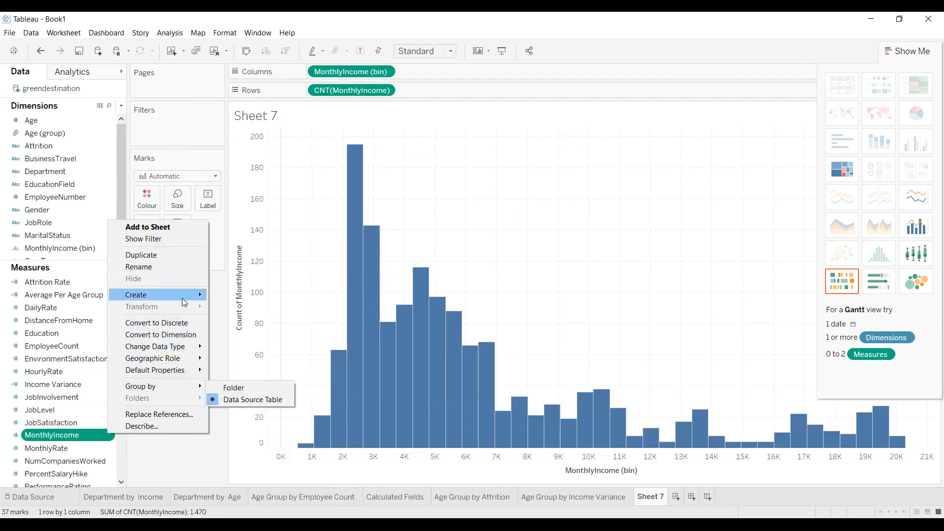
mouse_move(183, 301)
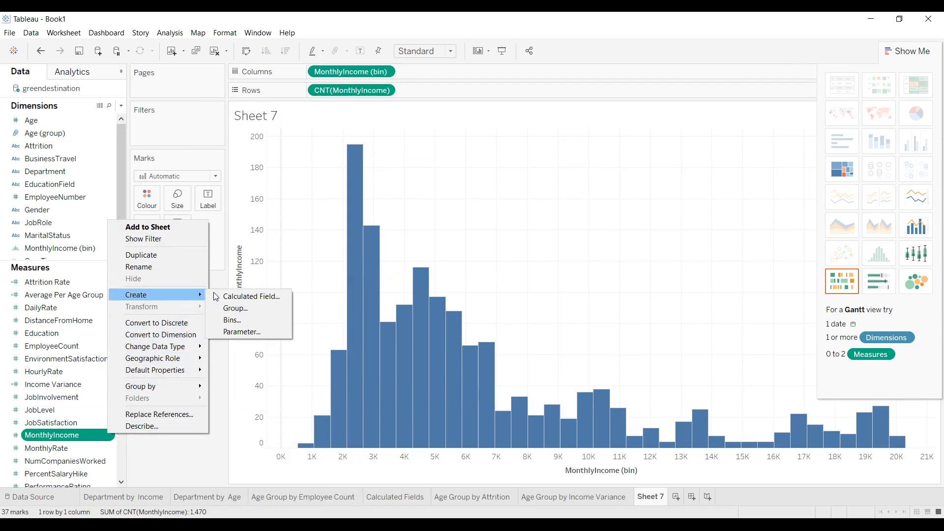
left_click(240, 320)
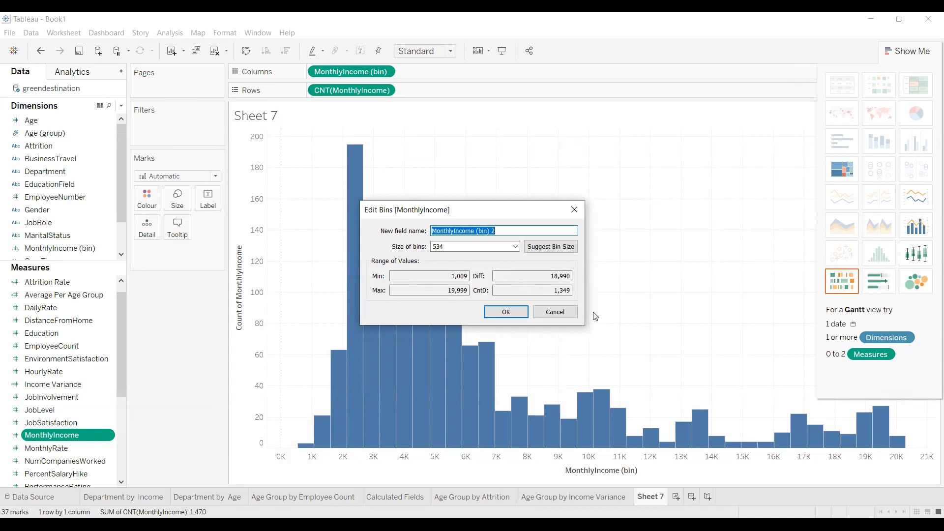
left_click_drag(466, 249, 416, 248)
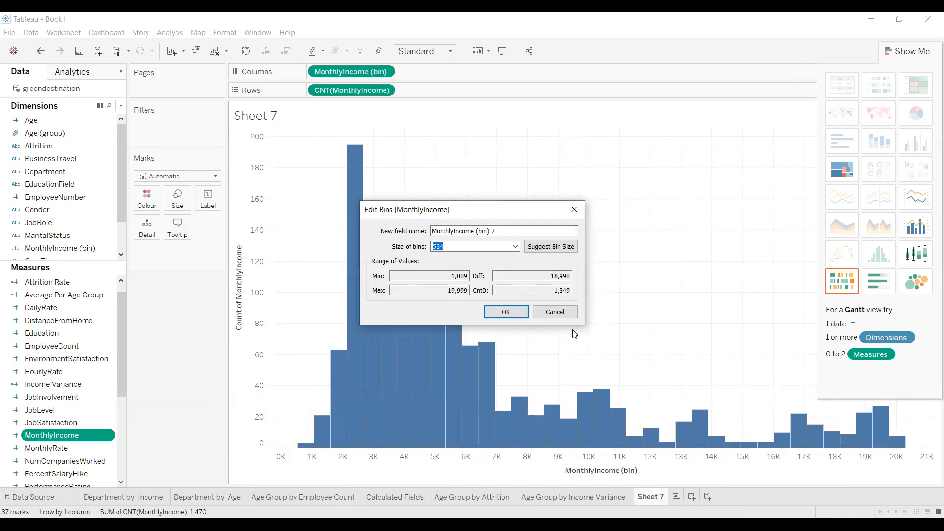
left_click(555, 311)
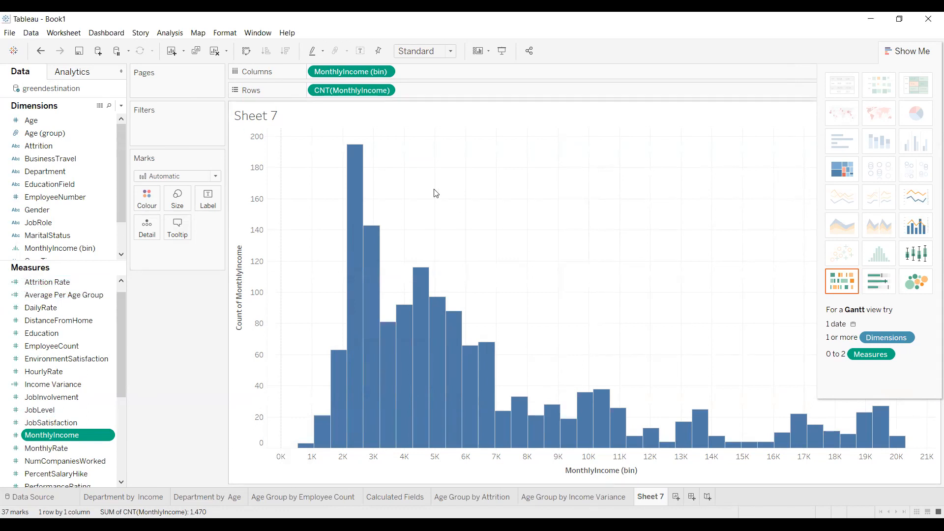
Create a second bin field from MonthlyIncome with a bin size of 2000
right_click(104, 434)
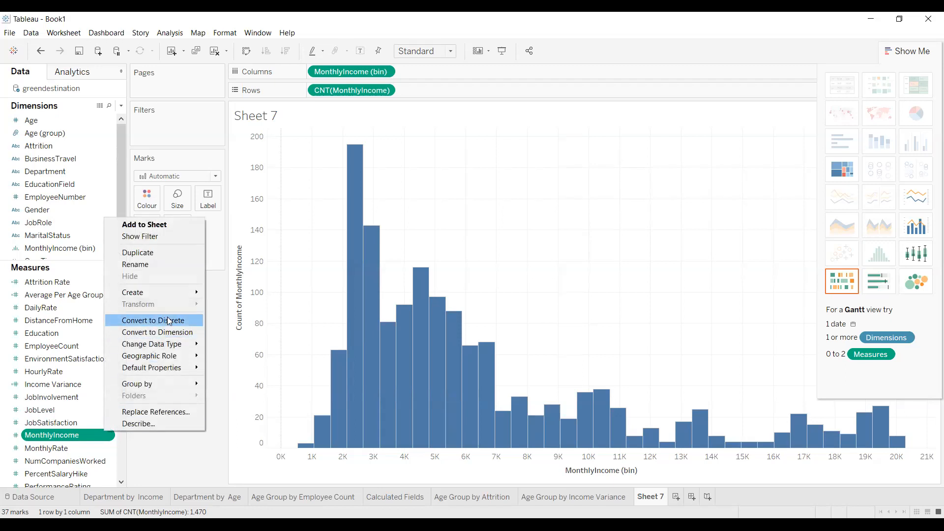
mouse_move(164, 295)
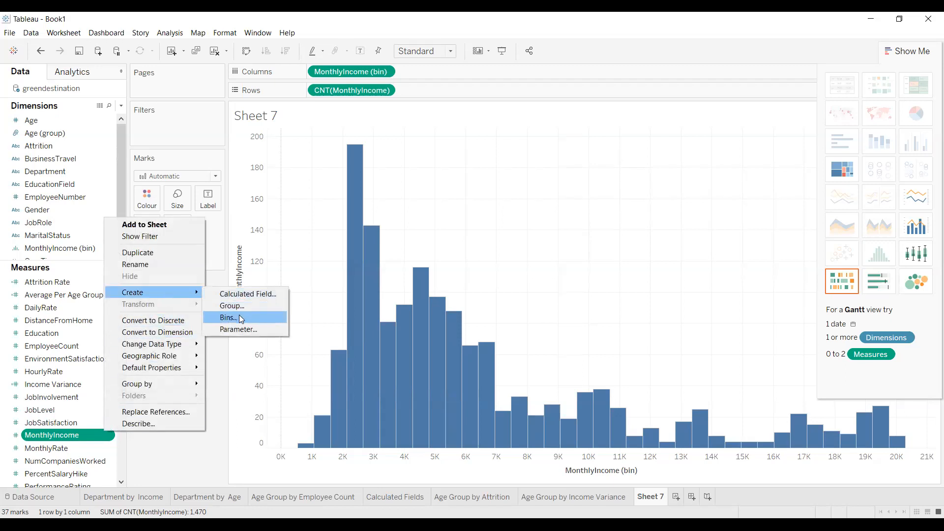
left_click(242, 319)
type("2000")
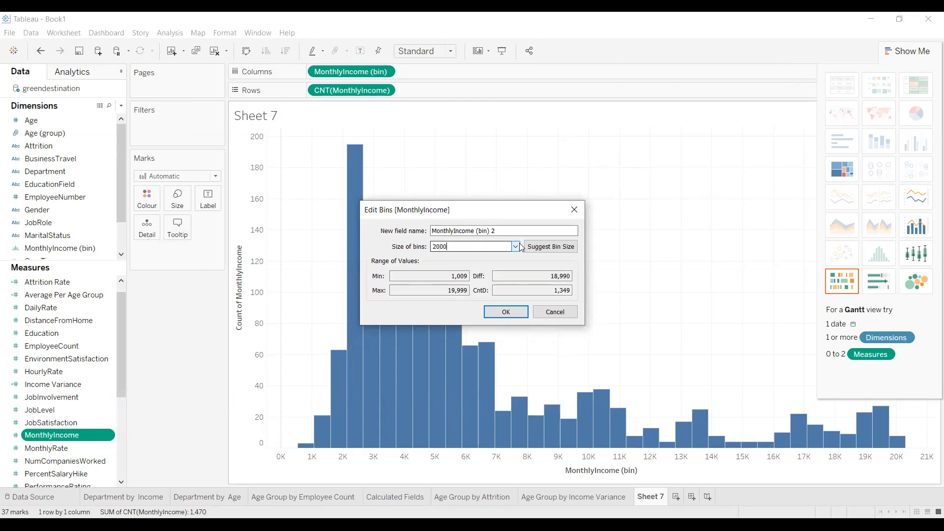
left_click(512, 313)
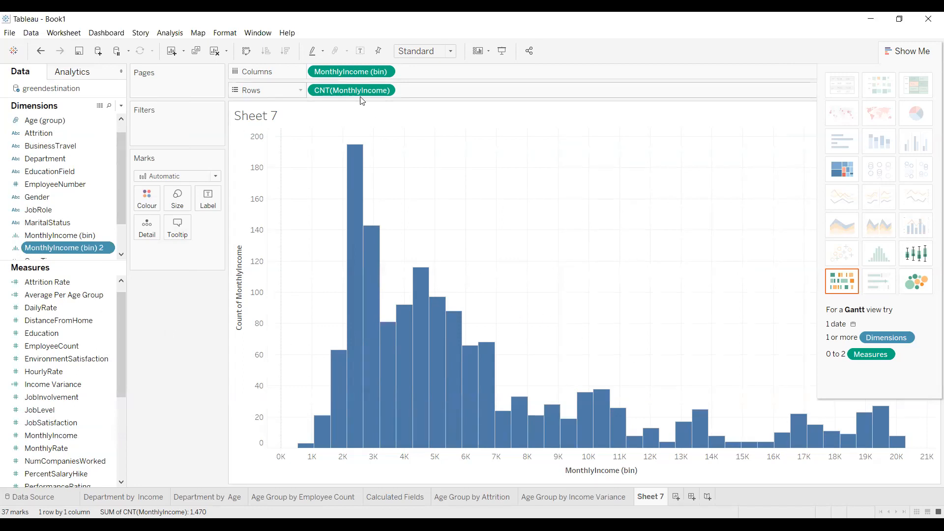
Replace the MonthlyIncome count in the rows with its sum and show the chart as a treemap
left_click_drag(344, 90, 64, 317)
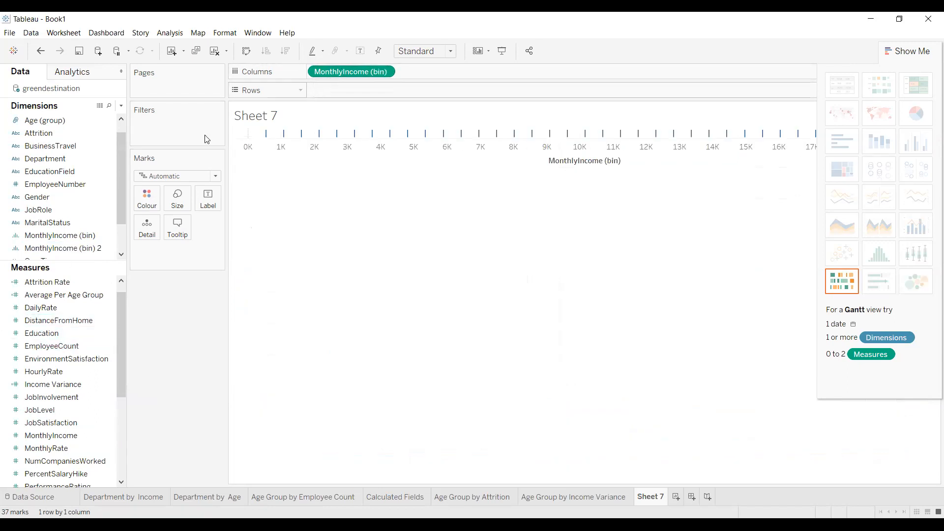
left_click(44, 437)
left_click_drag(52, 441, 352, 90)
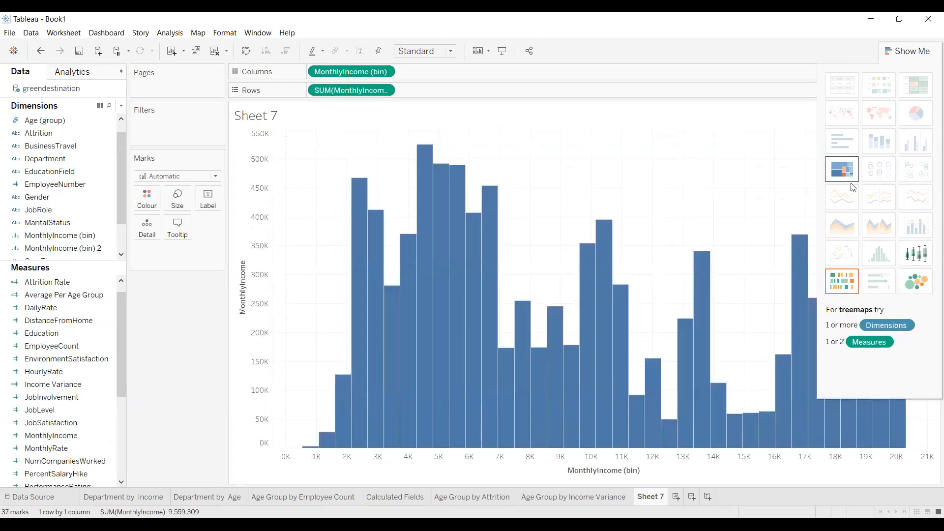
left_click(841, 169)
left_click(912, 251)
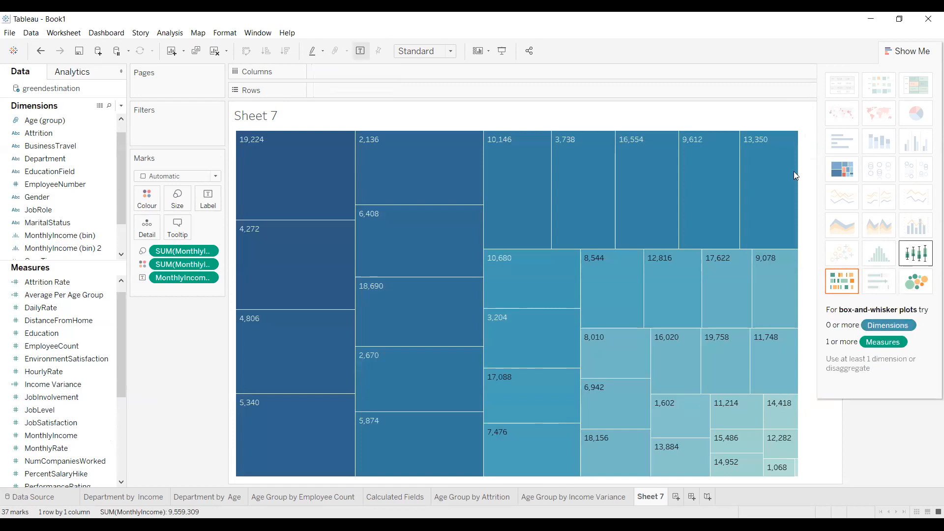
Clear the treemap and all its fields from the worksheet
left_click_drag(316, 94, 85, 315)
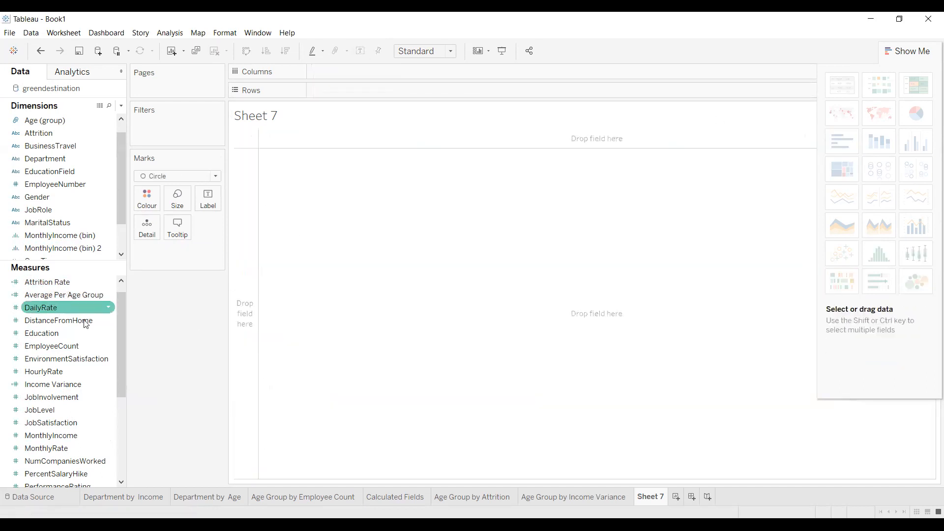
scroll(122, 320, "up", 1)
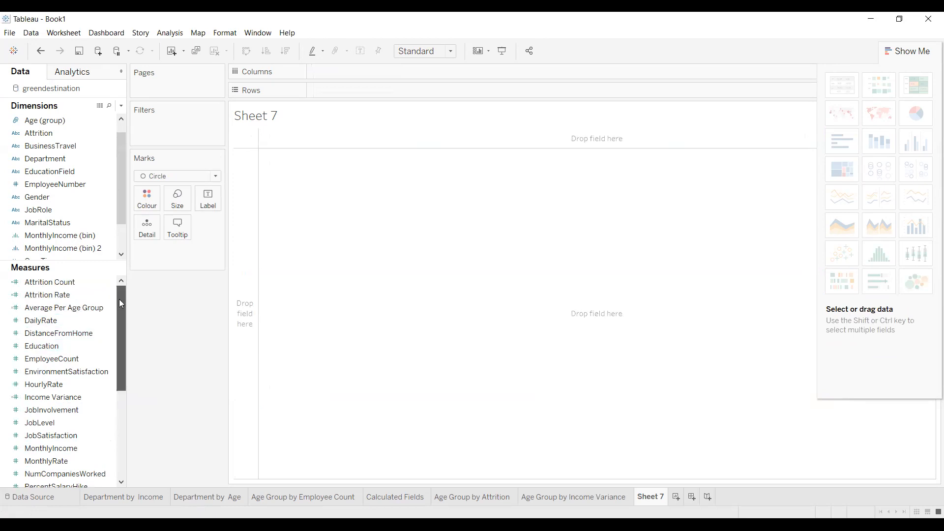
left_click_drag(35, 120, 71, 117)
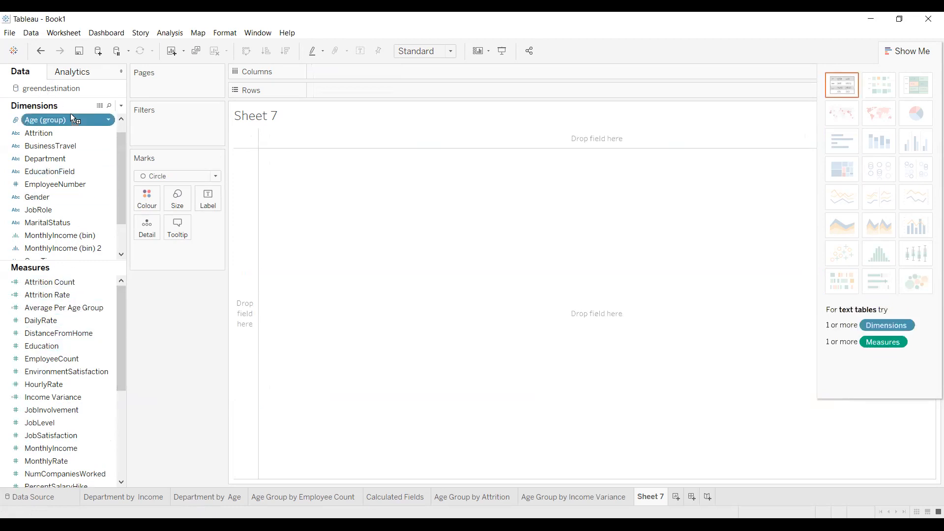
left_click_drag(337, 64, 342, 74)
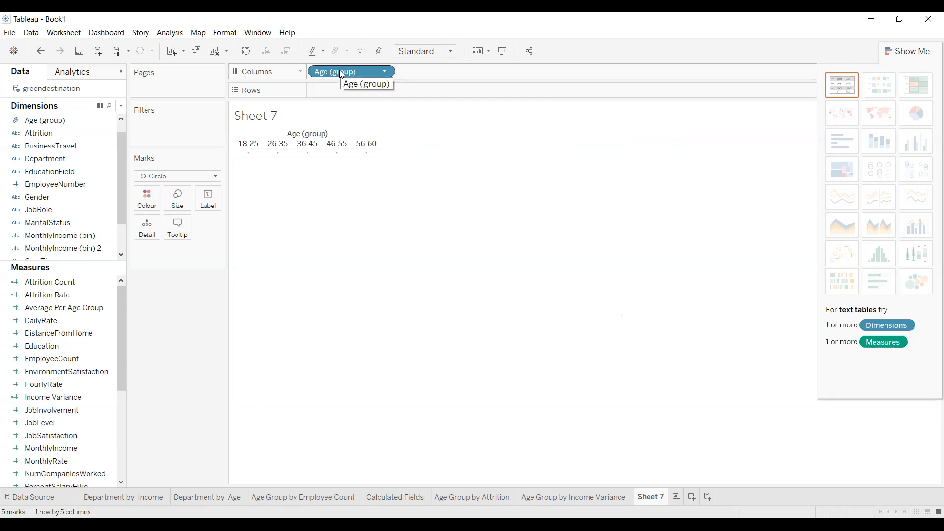
left_click_drag(86, 457, 58, 394)
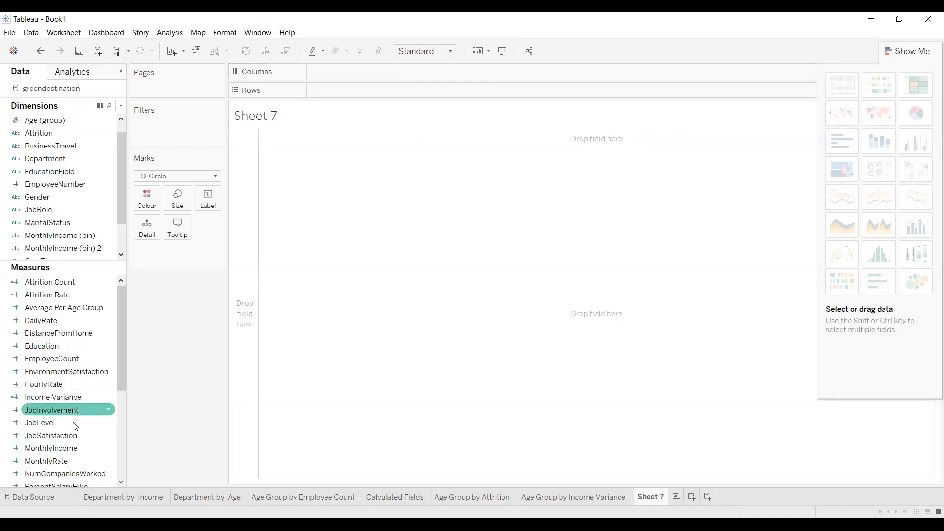
Place MonthlyIncome in both the columns and the rows of the empty sheet
left_click(64, 448)
left_click_drag(312, 99, 343, 79)
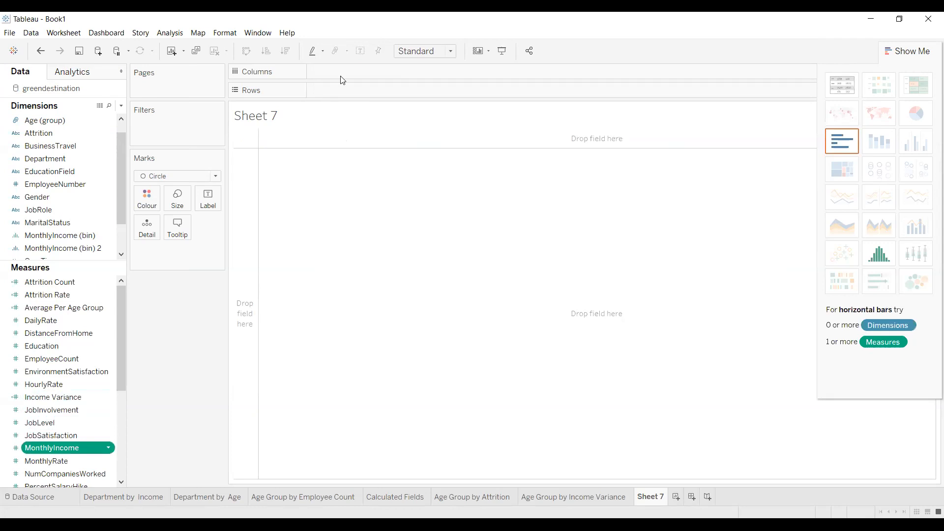
left_click(64, 449)
left_click_drag(64, 448, 298, 180)
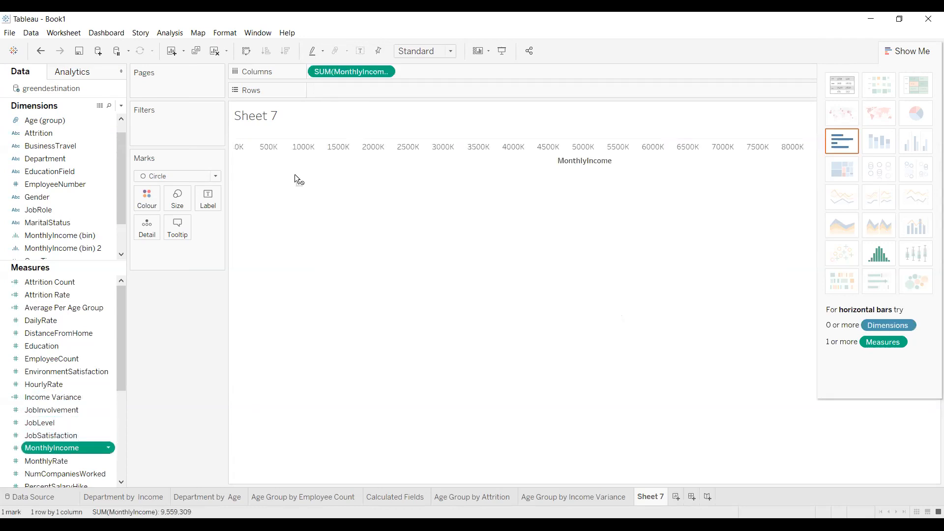
left_click_drag(350, 97, 347, 91)
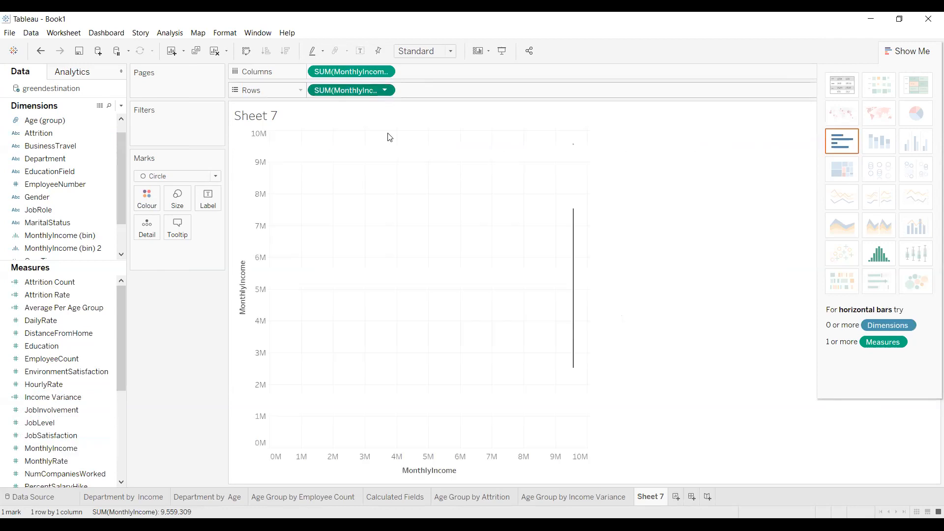
Change the MonthlyIncome aggregation in the rows to Count and show the chart as a histogram
left_click(384, 90)
mouse_move(403, 199)
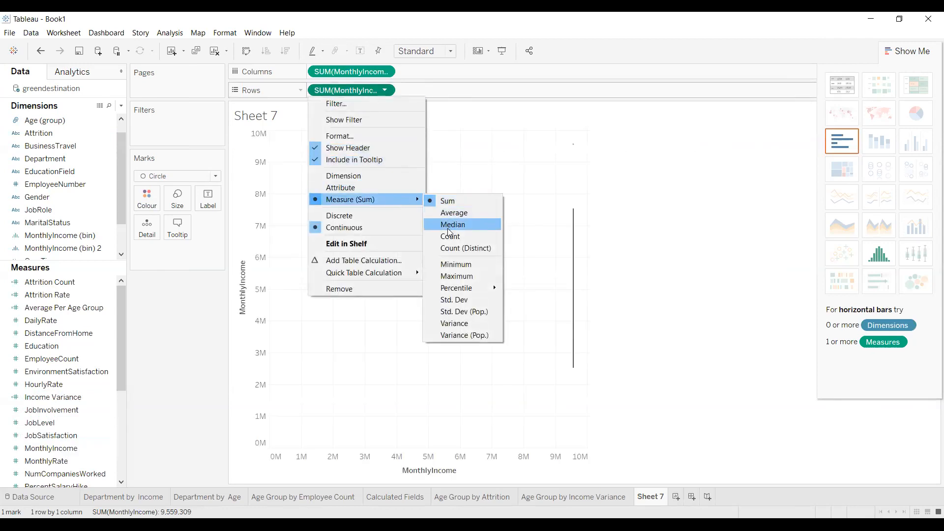
left_click(448, 236)
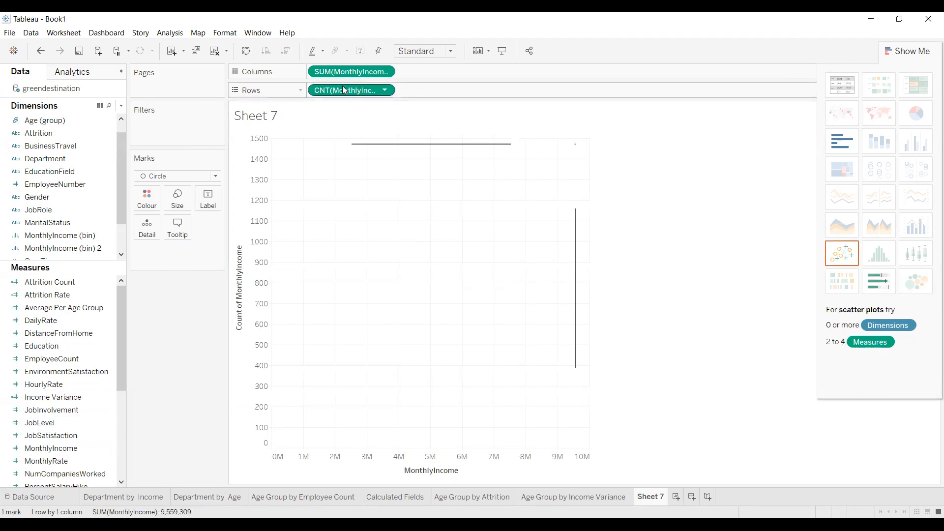
left_click_drag(342, 86, 566, 197)
left_click(879, 253)
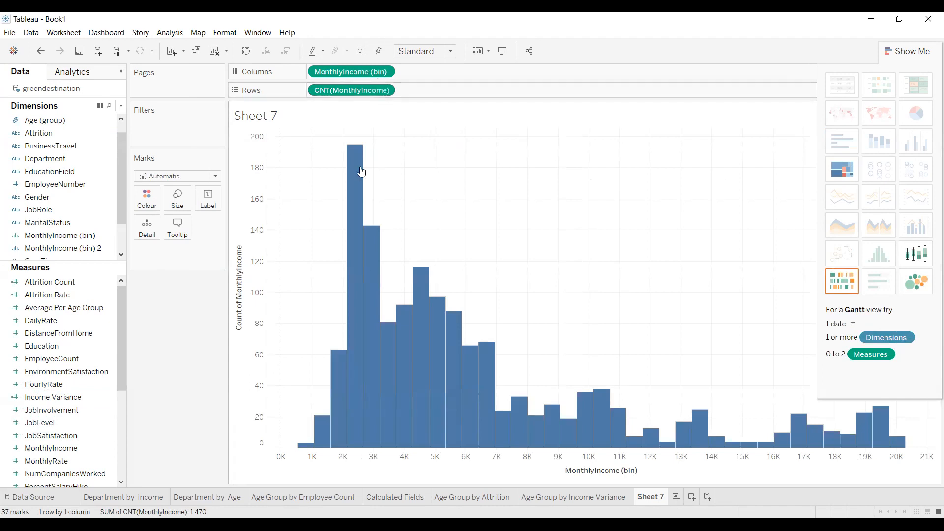
Delete the MonthlyIncome (bin) 2 field from the dimensions
mouse_move(348, 272)
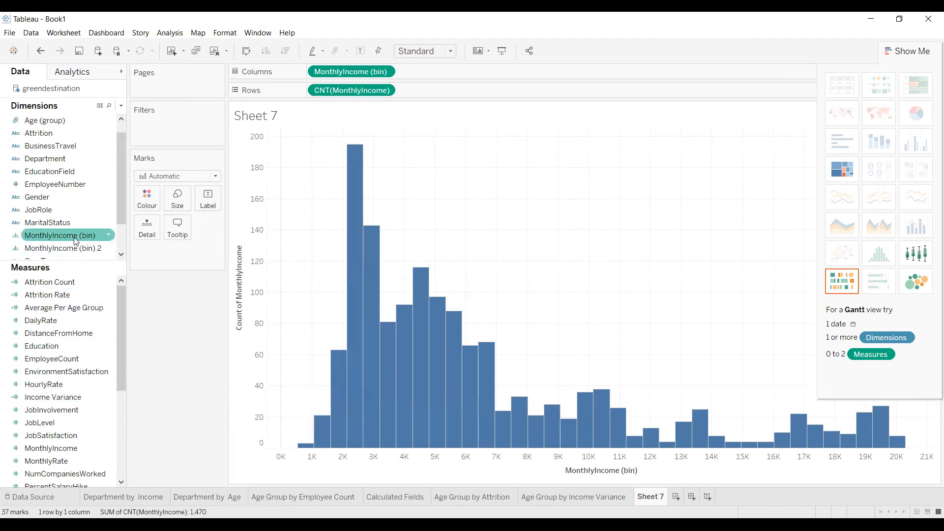
left_click(107, 249)
right_click(109, 249)
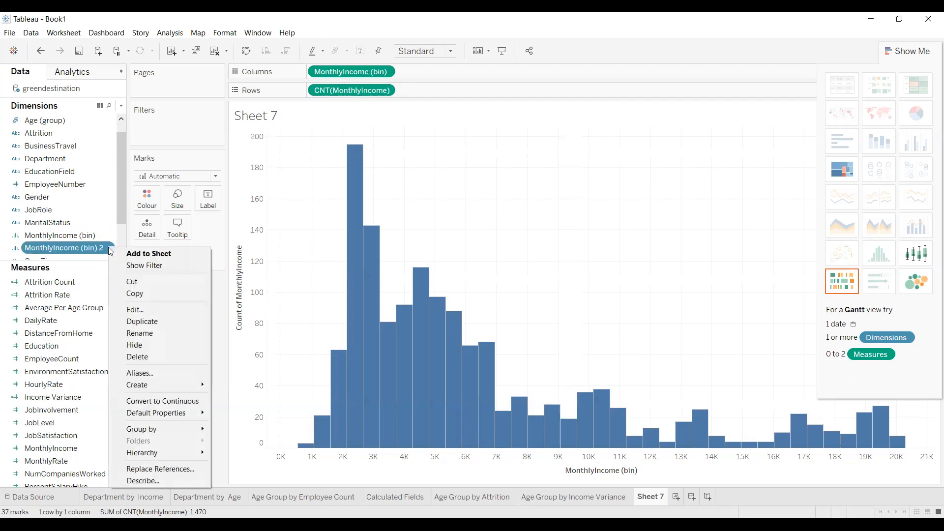
left_click(143, 359)
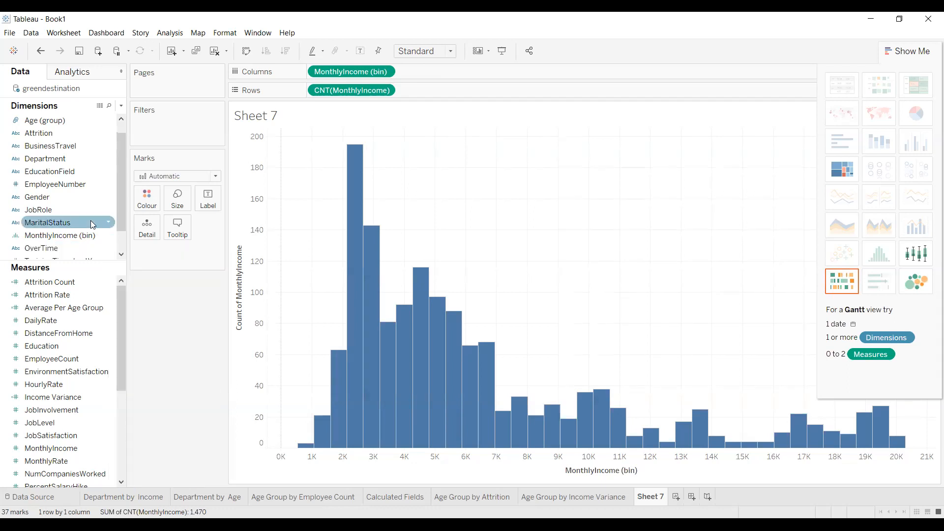
left_click(66, 234)
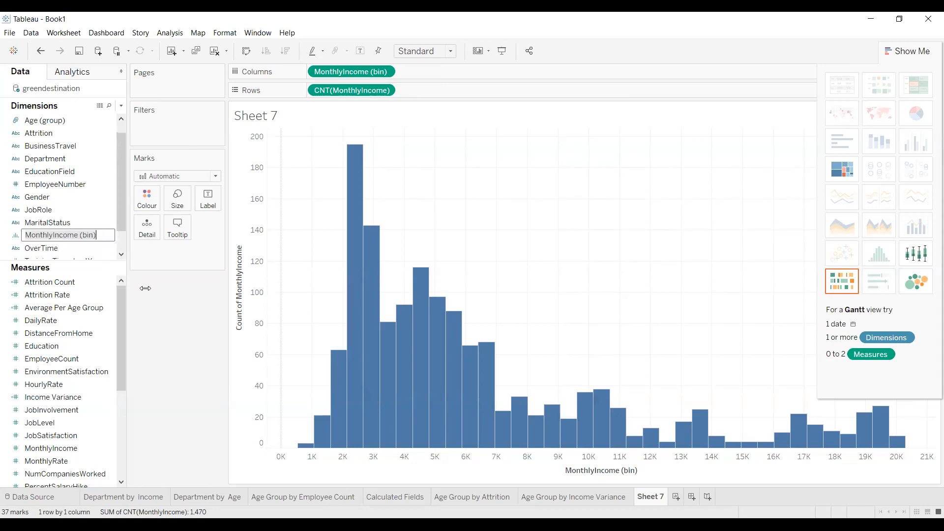
left_click_drag(145, 288, 154, 288)
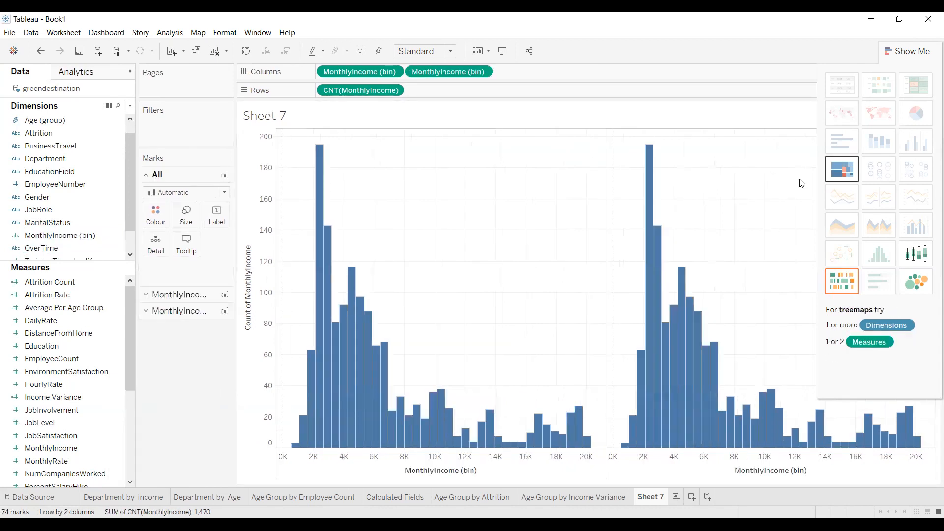
key("ctrl+z")
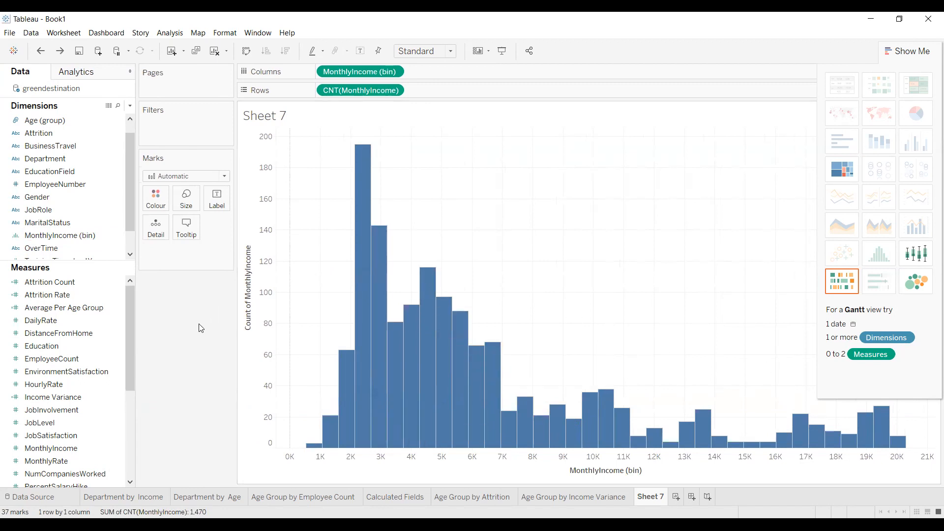
left_click(92, 232)
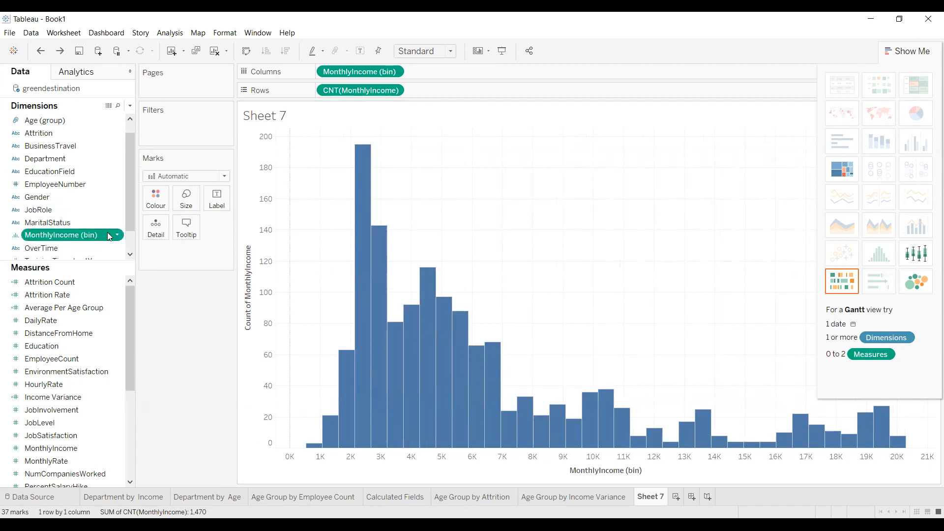
right_click(114, 237)
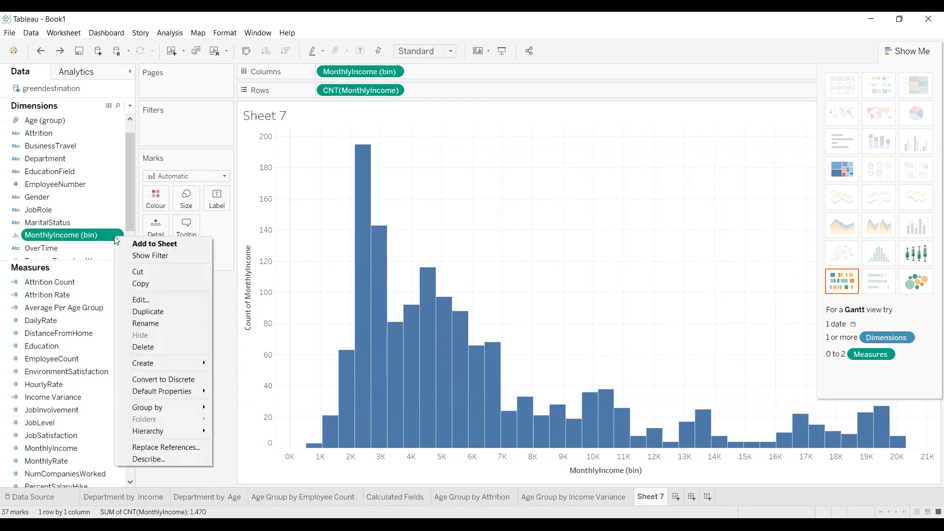
mouse_move(177, 364)
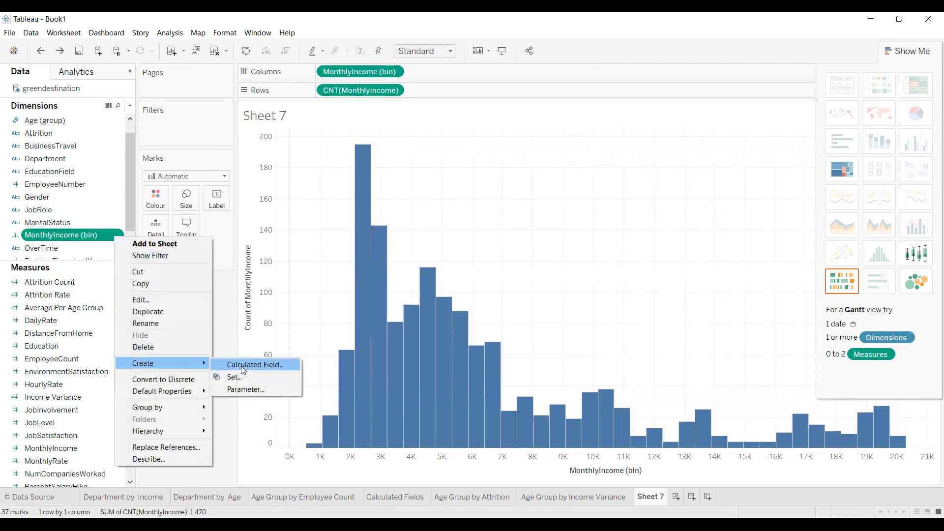
left_click(62, 383)
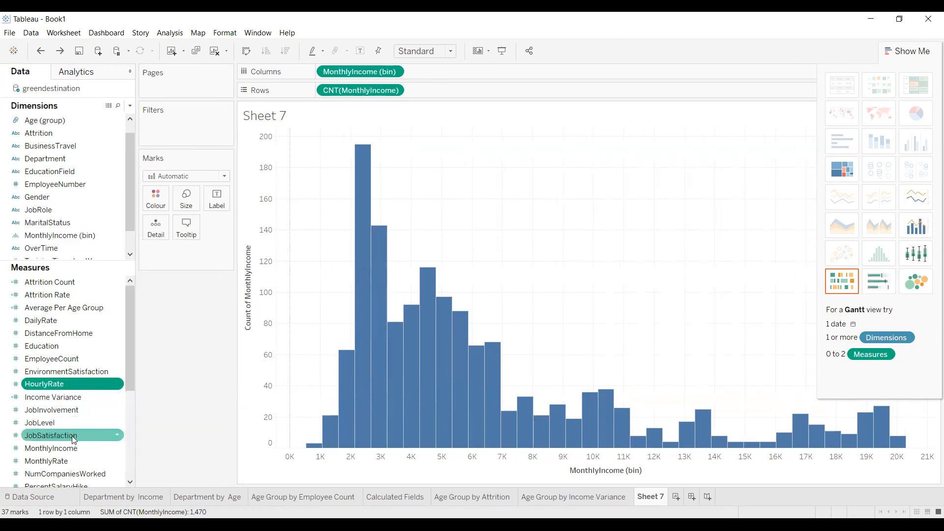
Create another bin field from the MonthlyIncome measure with a bin size of 2000
left_click(114, 448)
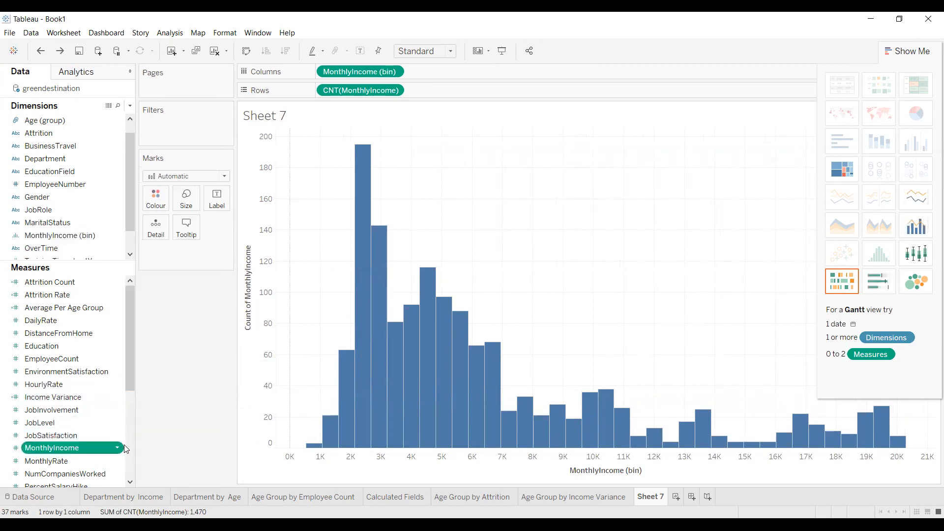
left_click(118, 447)
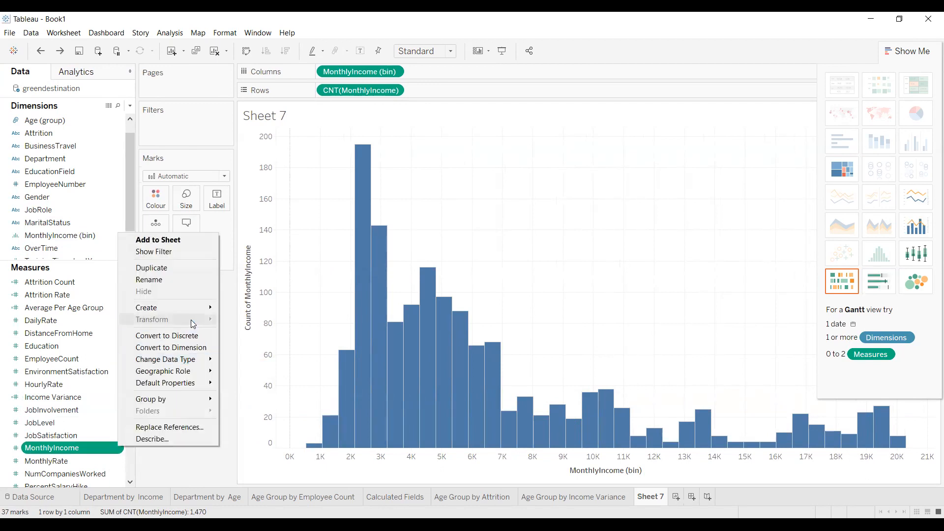
mouse_move(152, 308)
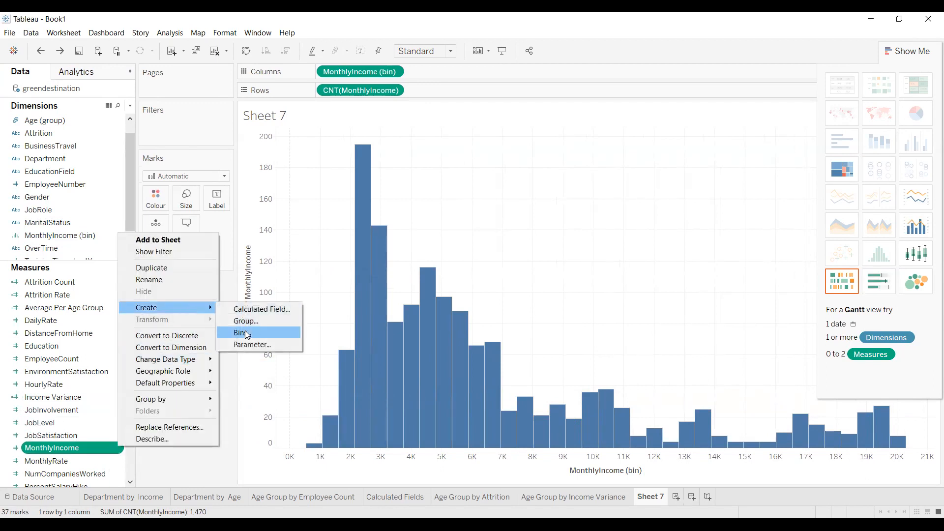
key("Return")
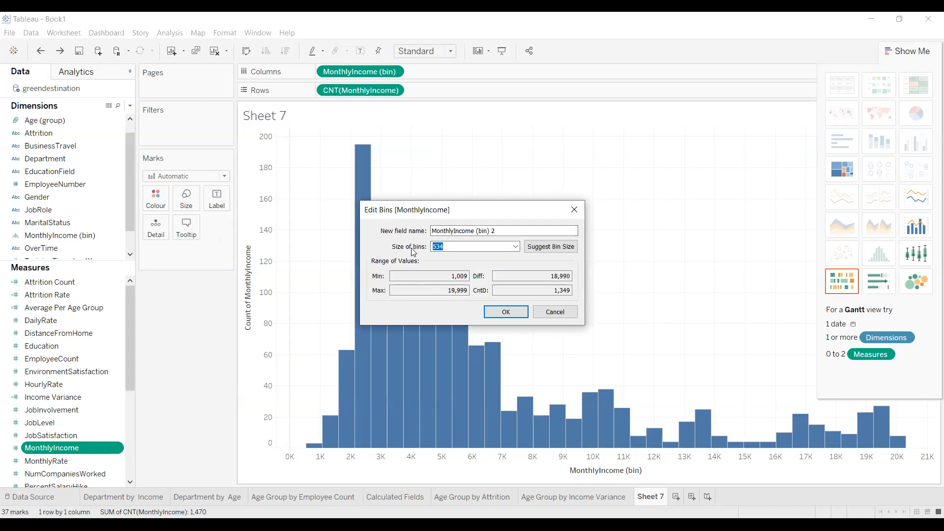
type("2000")
left_click(501, 312)
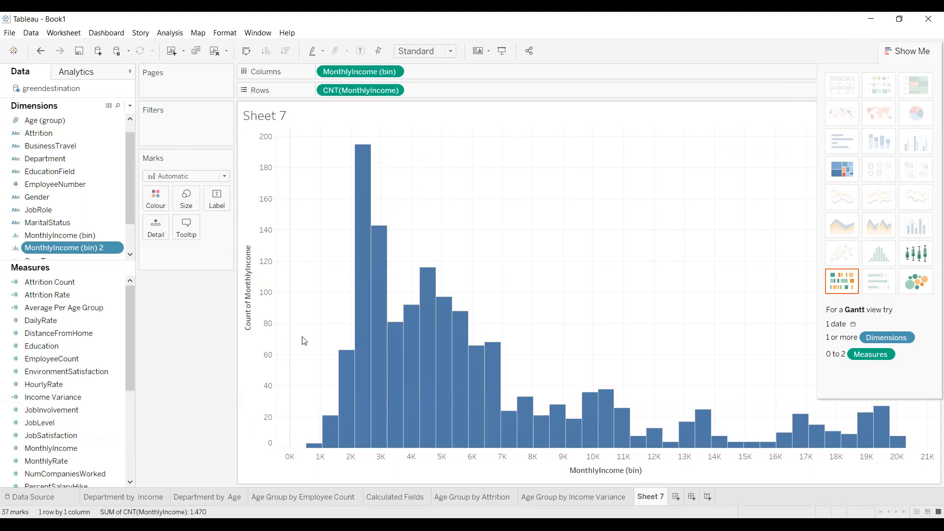
left_click_drag(94, 239, 1, 251)
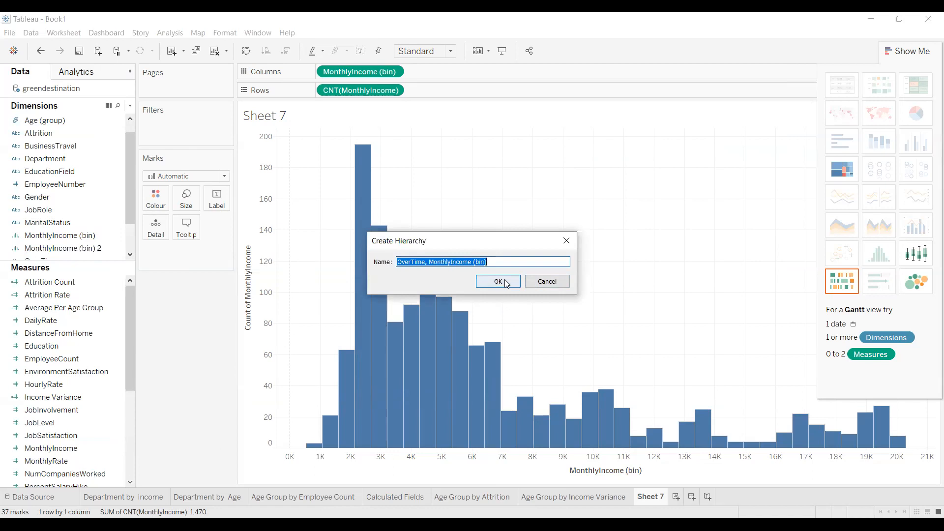
left_click(502, 280)
scroll(126, 215, "down", 1)
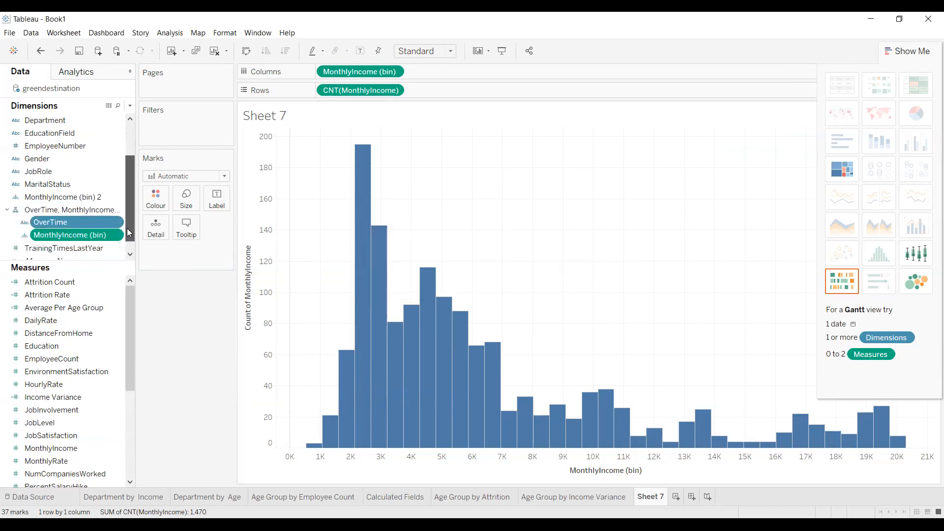
right_click(59, 211)
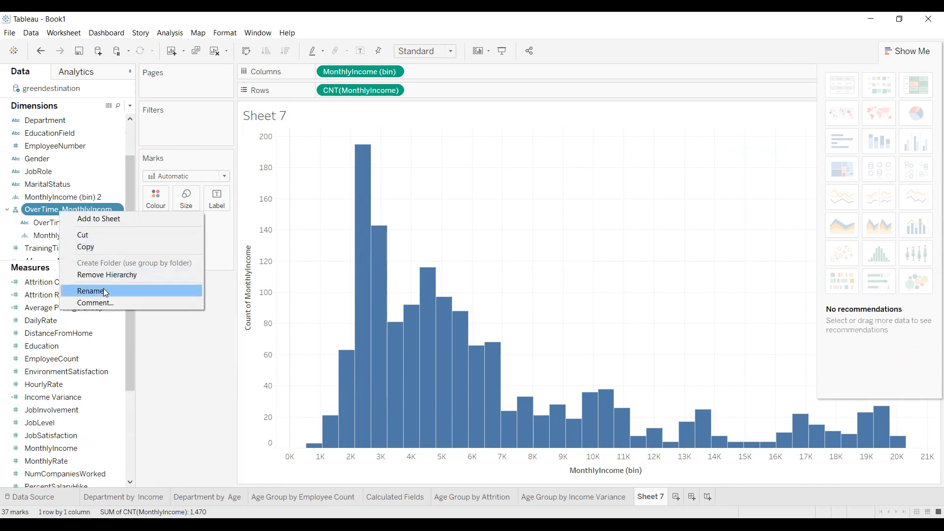
left_click(103, 206)
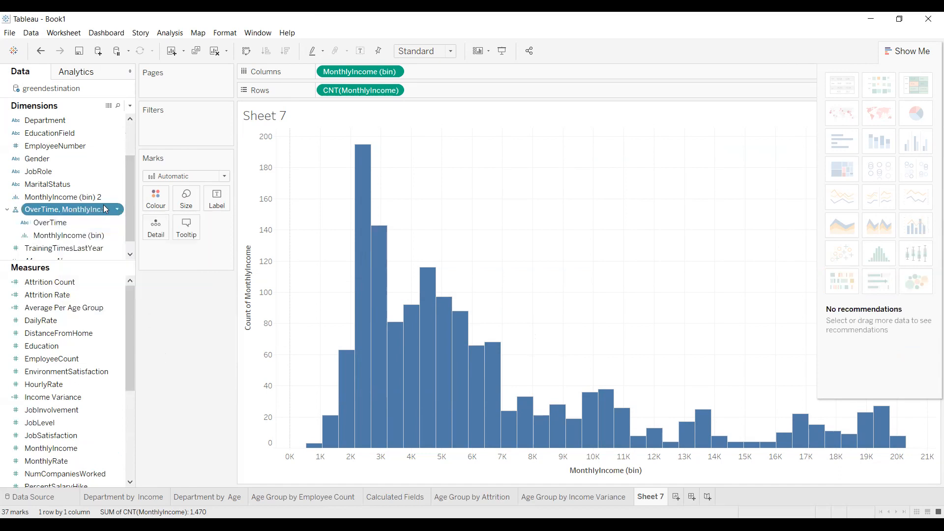
left_click(118, 209)
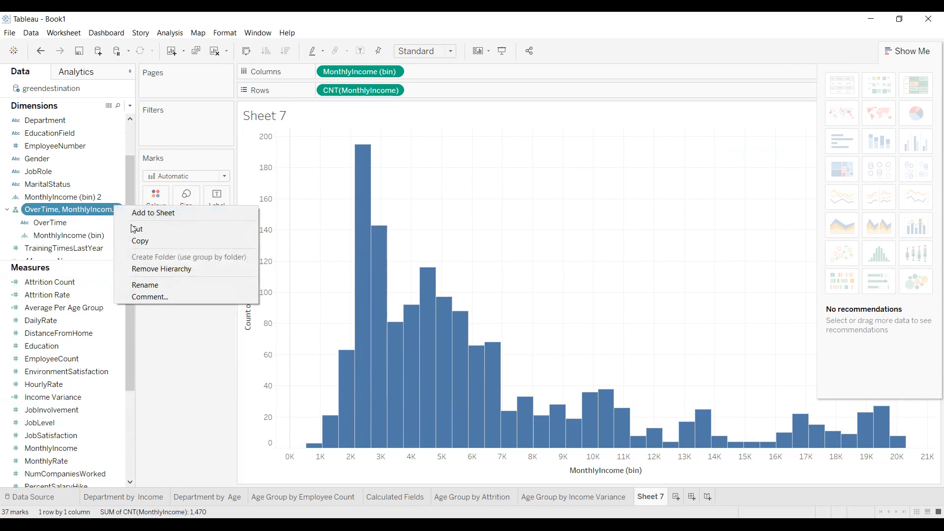
left_click(161, 268)
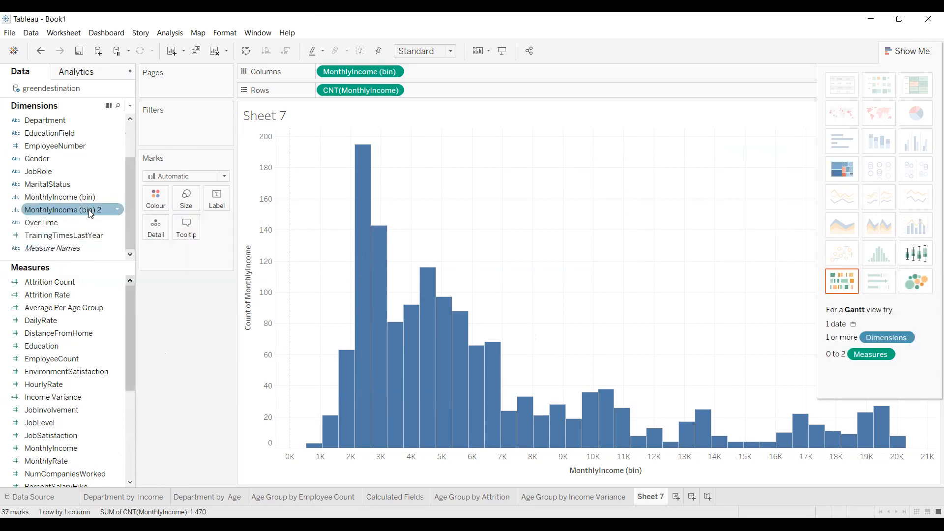
Delete the second MonthlyIncome bin field, keeping only MonthlyIncome (bin)
left_click(116, 207)
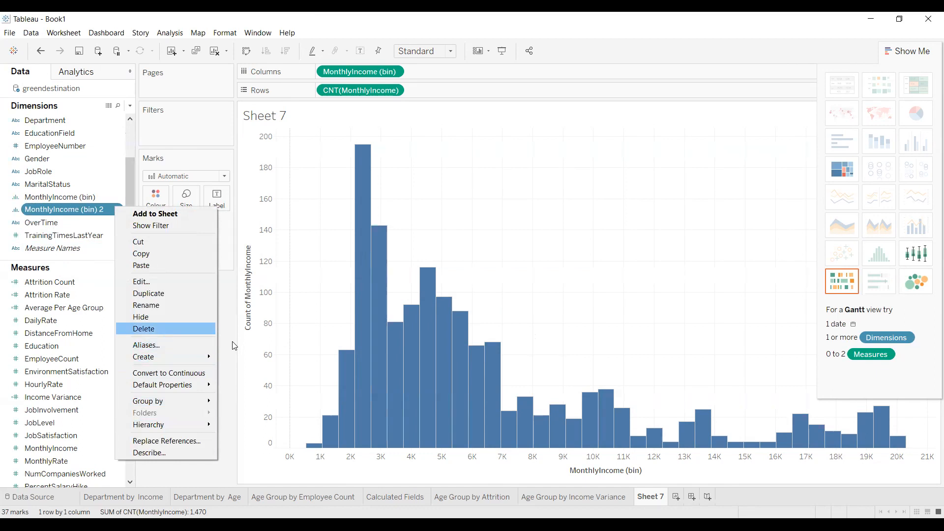
left_click(164, 333)
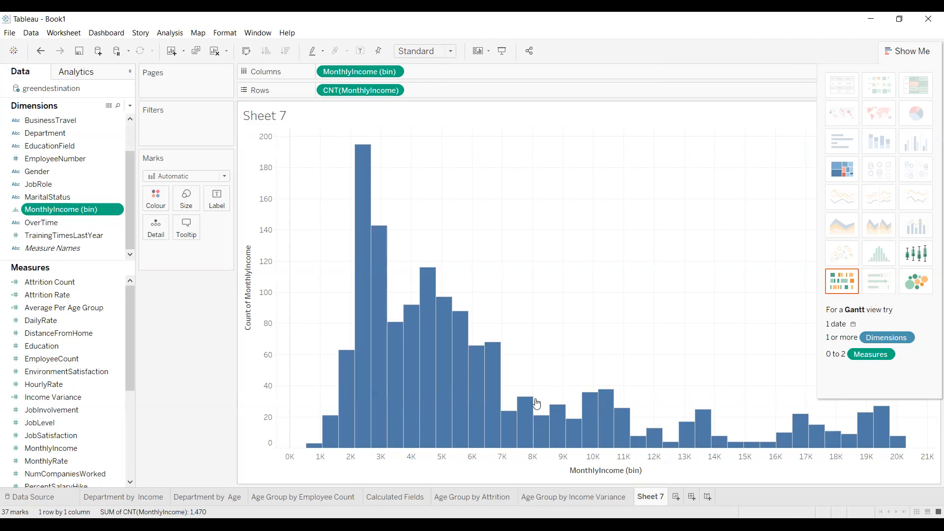
right_click(118, 212)
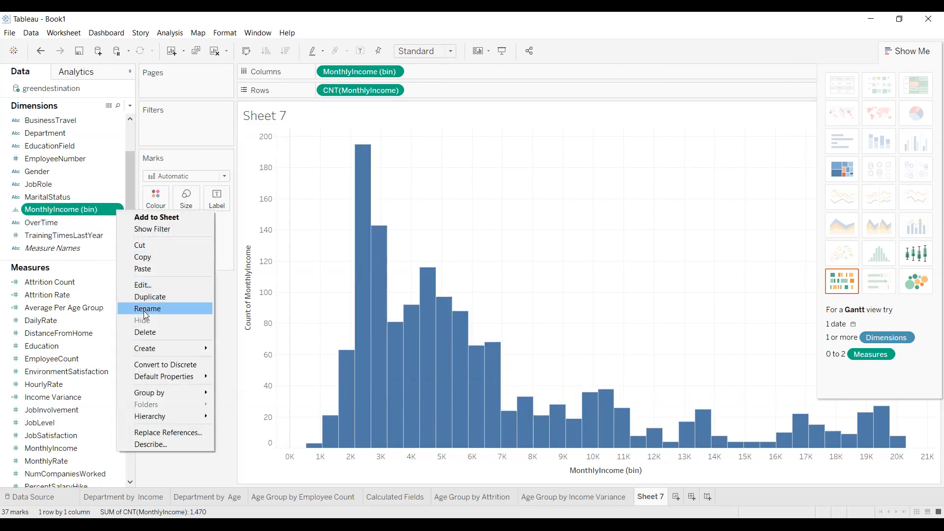
mouse_move(152, 349)
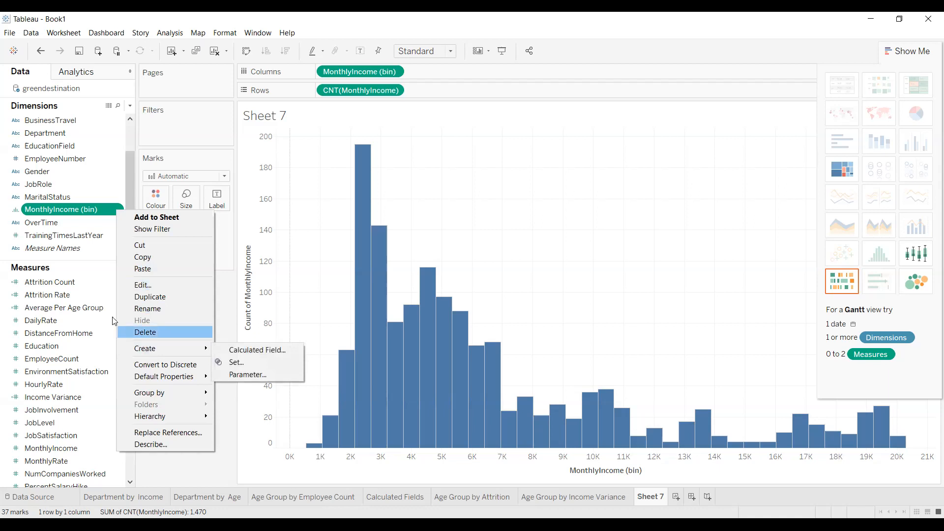
right_click(113, 320)
left_click(81, 409)
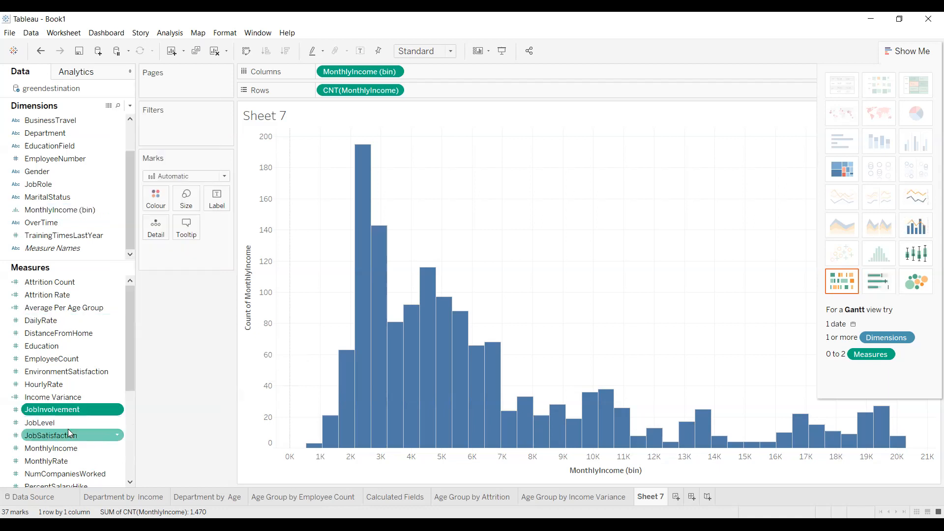
left_click(117, 449)
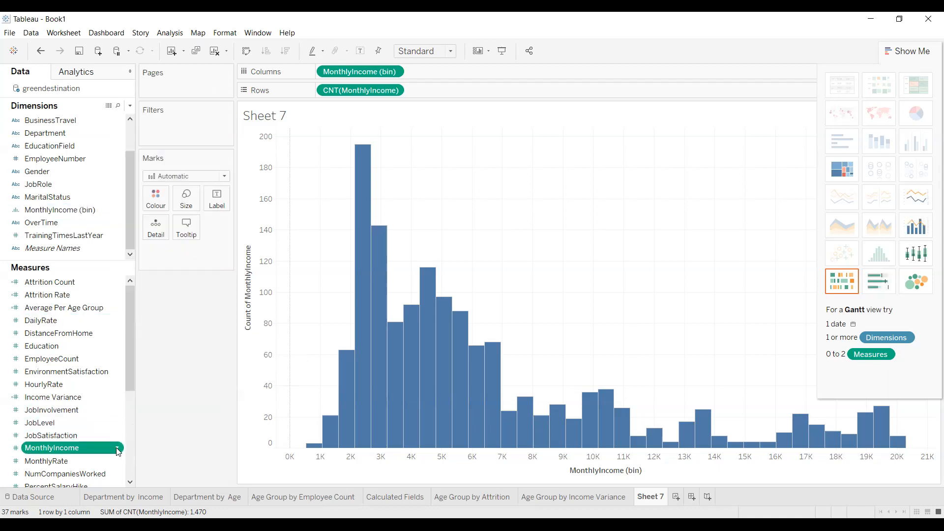
left_click(118, 449)
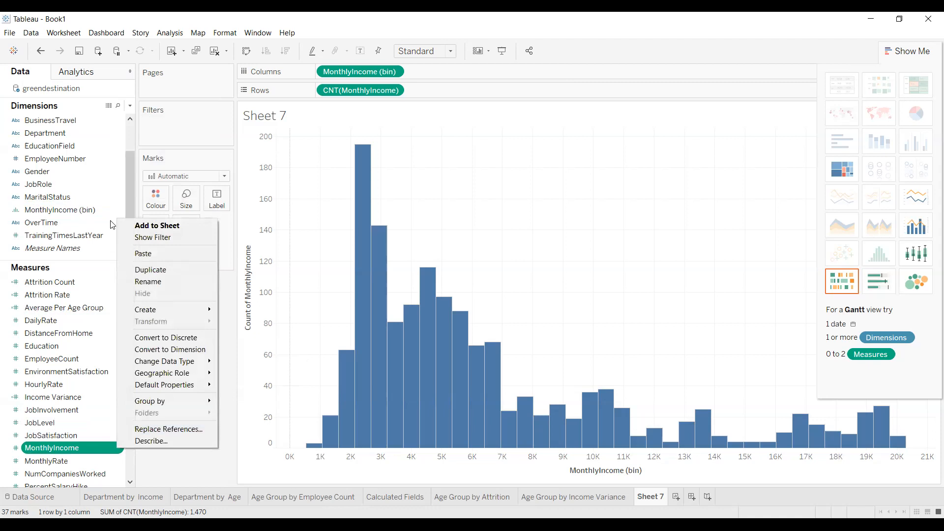
Delete the MonthlyIncome (bin) field and show the remaining MonthlyIncome count as a histogram
right_click(81, 214)
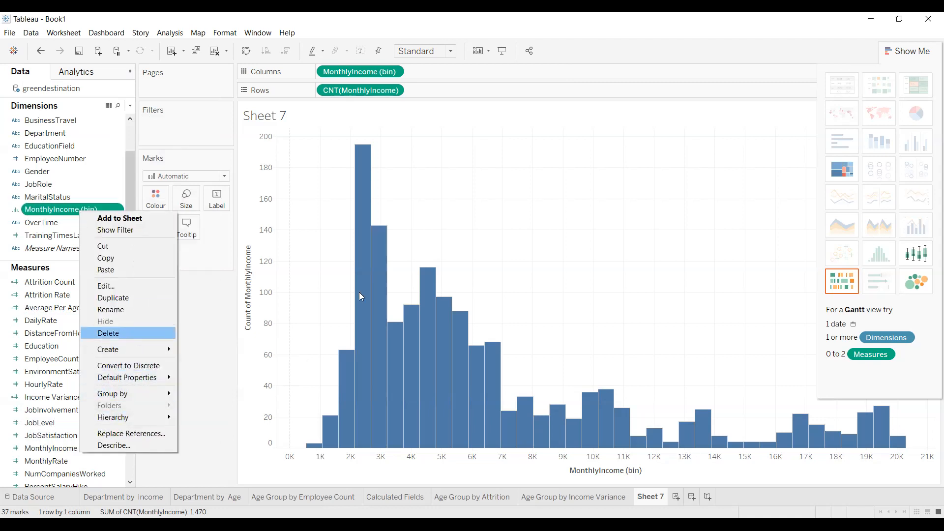
left_click(508, 315)
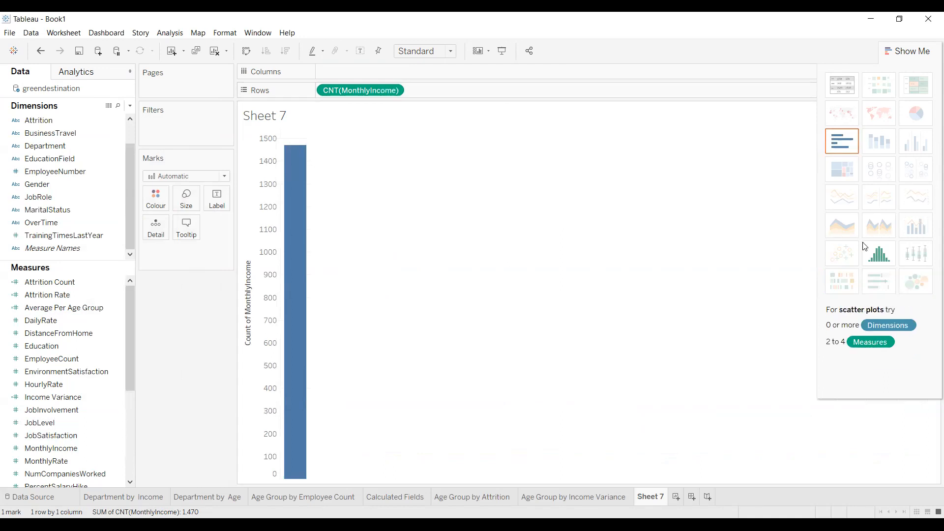
left_click(871, 256)
Create a bin field from the MonthlyIncome measure, named MonthlyIncome(bin), with a bin size of 2000
left_click(52, 358)
left_click(104, 410)
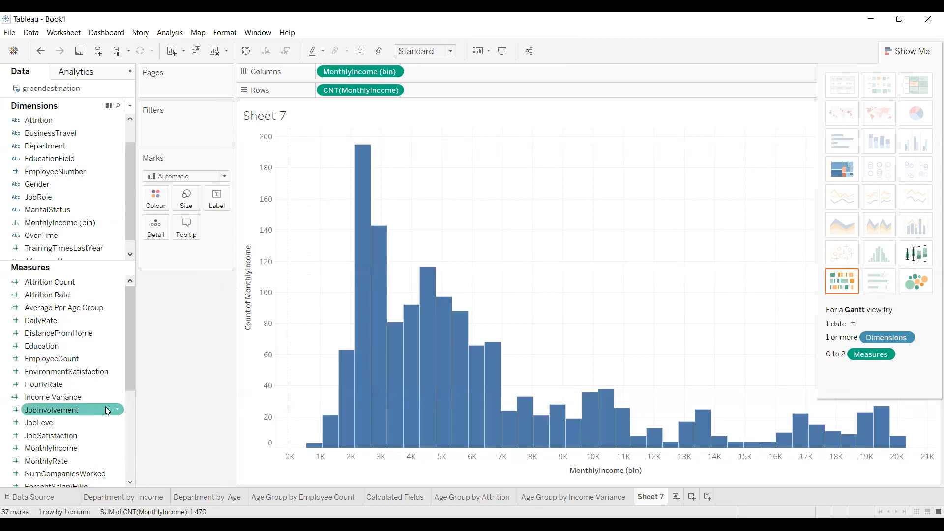
left_click(95, 397)
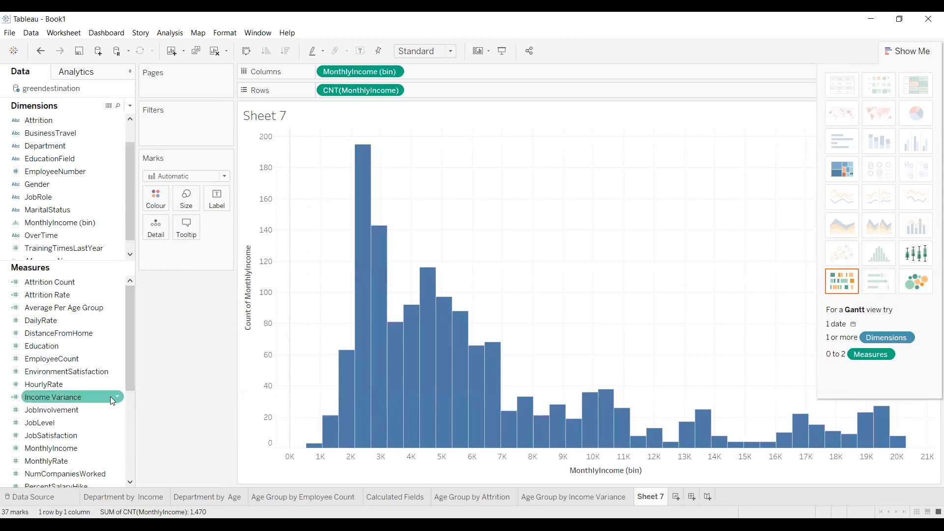
right_click(115, 447)
mouse_move(195, 311)
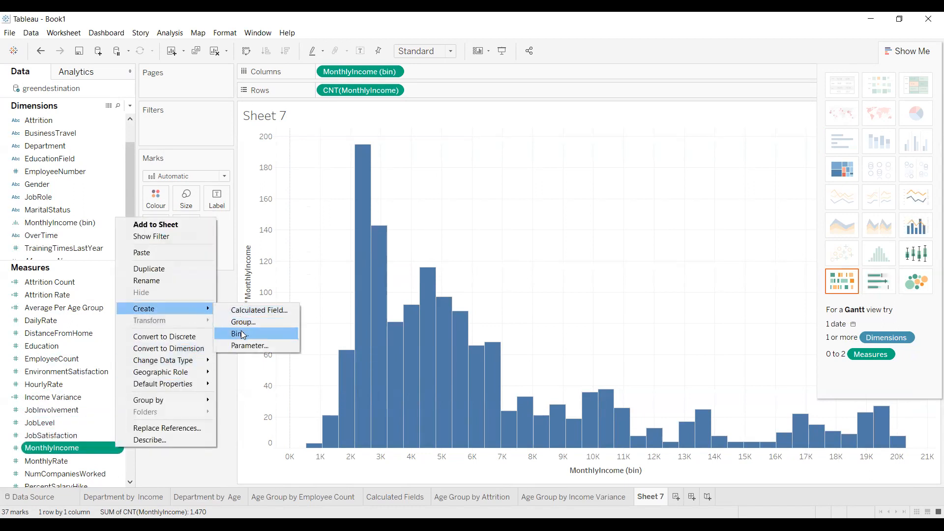
left_click(243, 335)
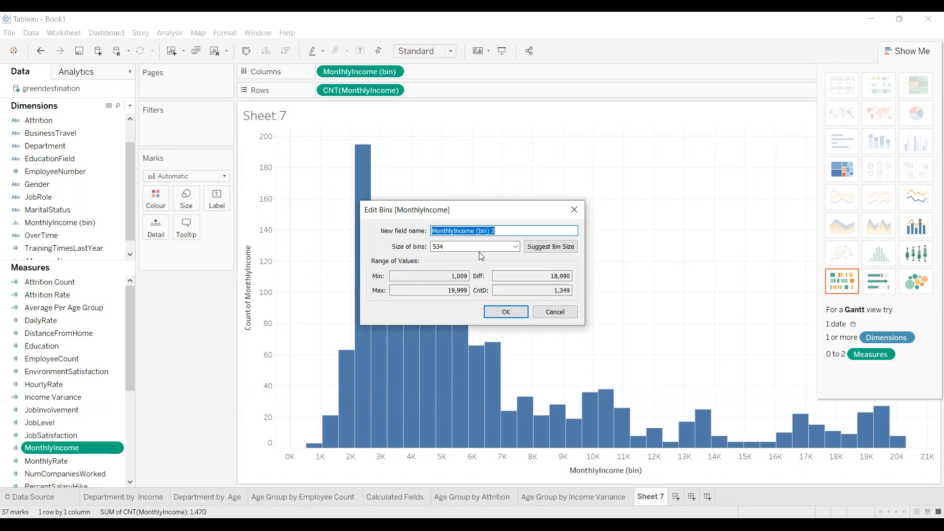
left_click(506, 233)
key("BackSpace")
key("BackSpace")
key("BackSpace")
key("BackSpace")
key("BackSpace")
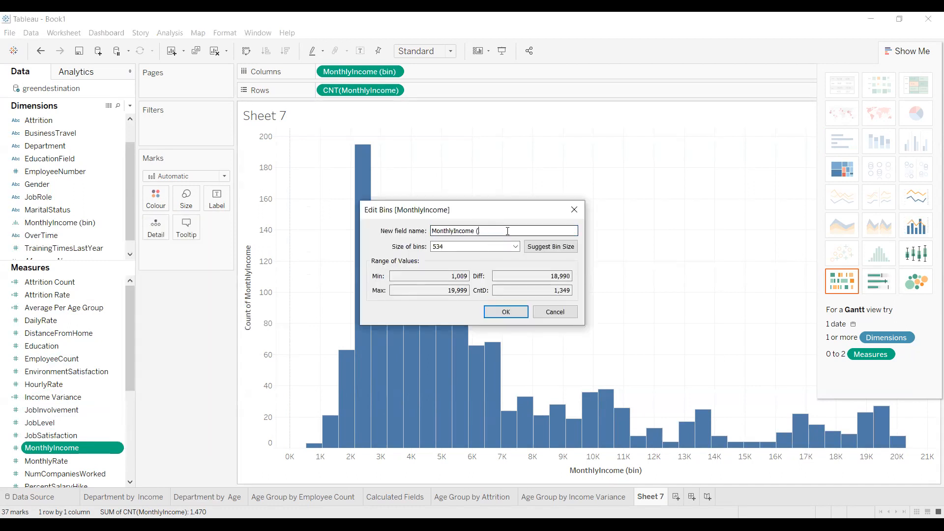
type("(bin)")
key("Tab")
type("2000")
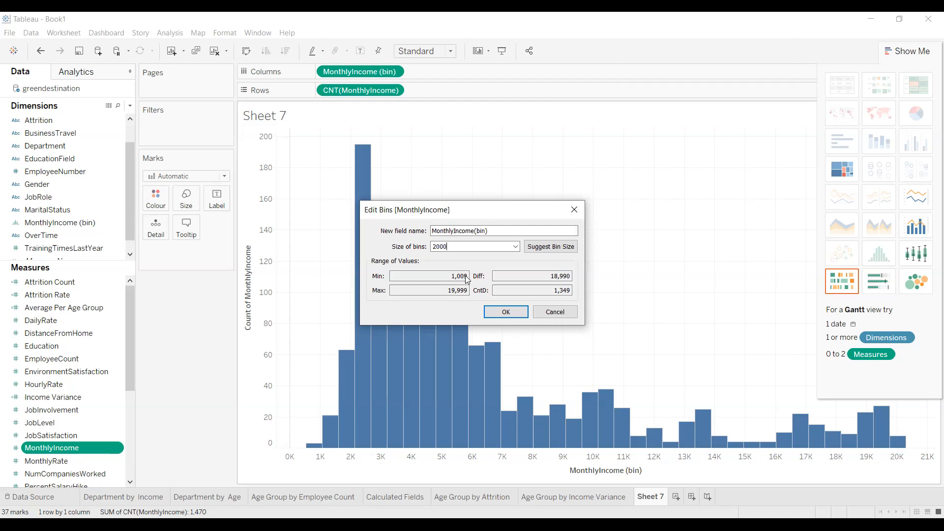
left_click(498, 312)
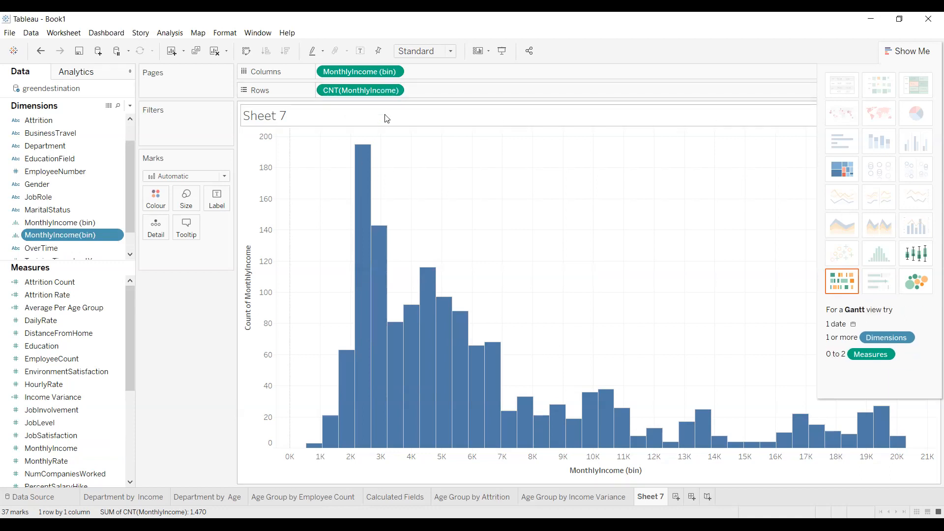
Clear the current fields from the sheet and chart MonthlyIncome (bin) in the columns against summed MonthlyIncome in the rows
left_click_drag(340, 66, 20, 217)
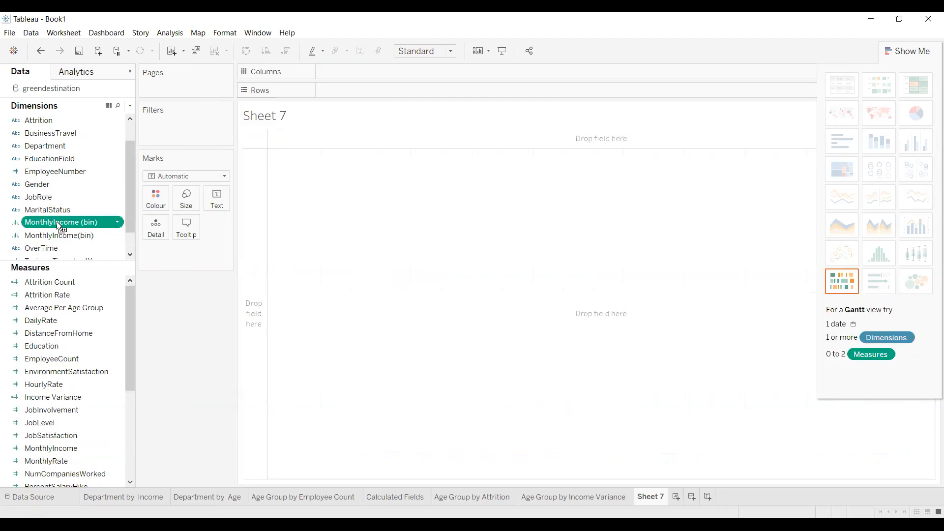
left_click_drag(294, 97, 337, 70)
left_click(64, 293)
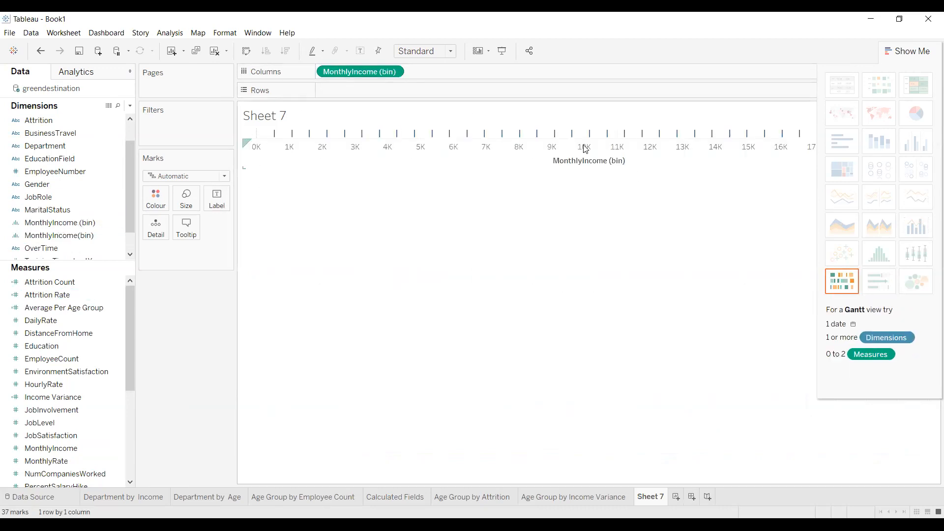
left_click(68, 450)
left_click_drag(65, 446, 373, 91)
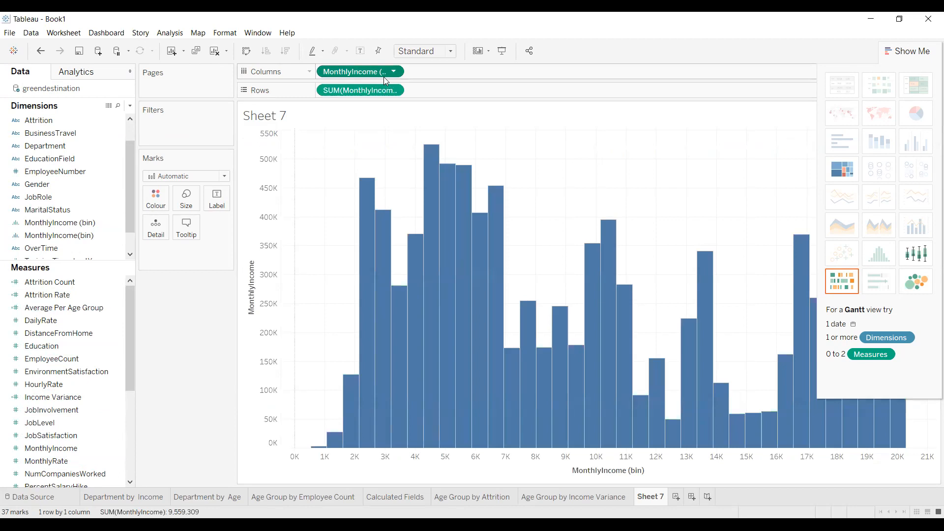
Swap the chart's rows and columns and remove both fields from the sheet
key("ctrl+w")
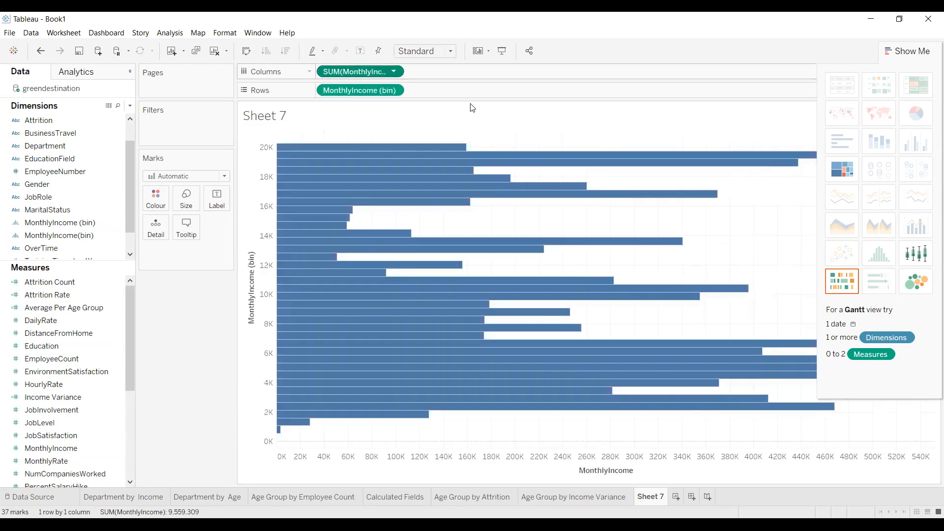
left_click_drag(361, 72, 470, 108)
left_click_drag(358, 90, 68, 447)
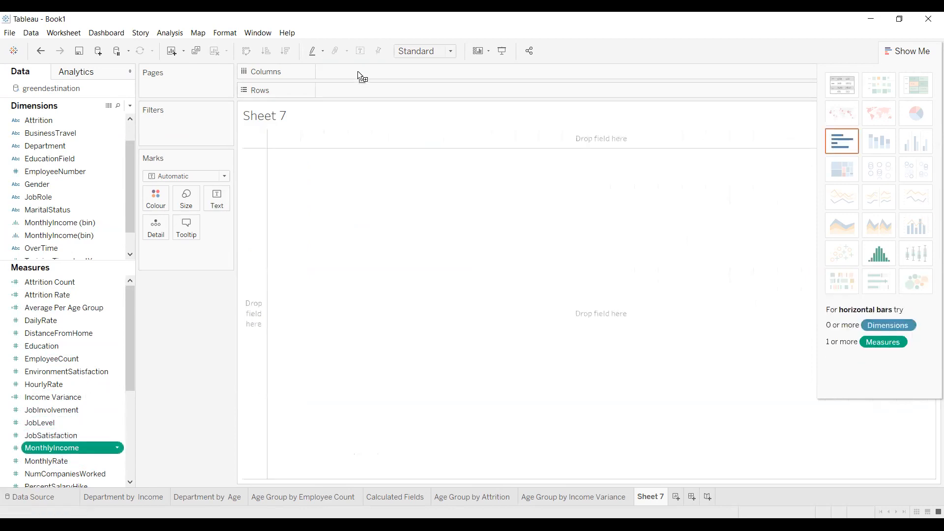
Place MonthlyIncome in the columns and MonthlyIncome (bin) in the rows, and swap the axes for vertical bars
left_click_drag(358, 72, 358, 72)
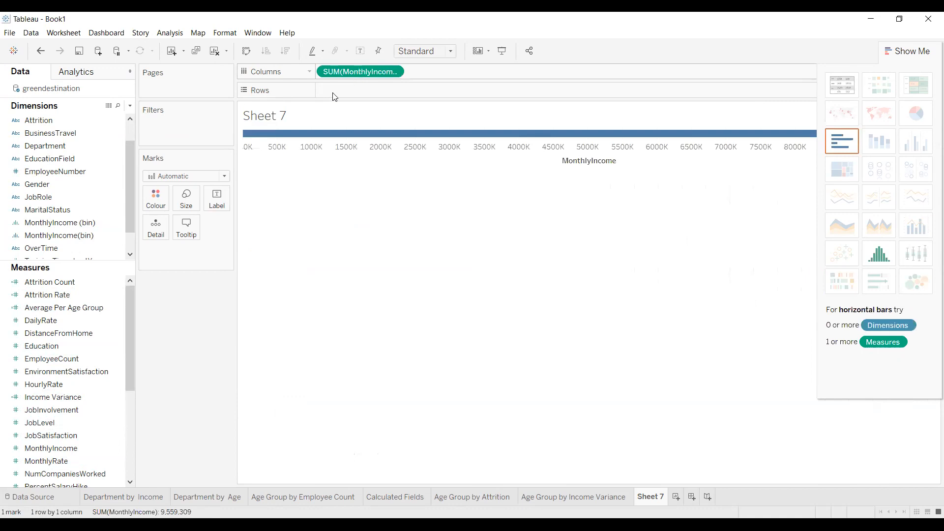
left_click(55, 221)
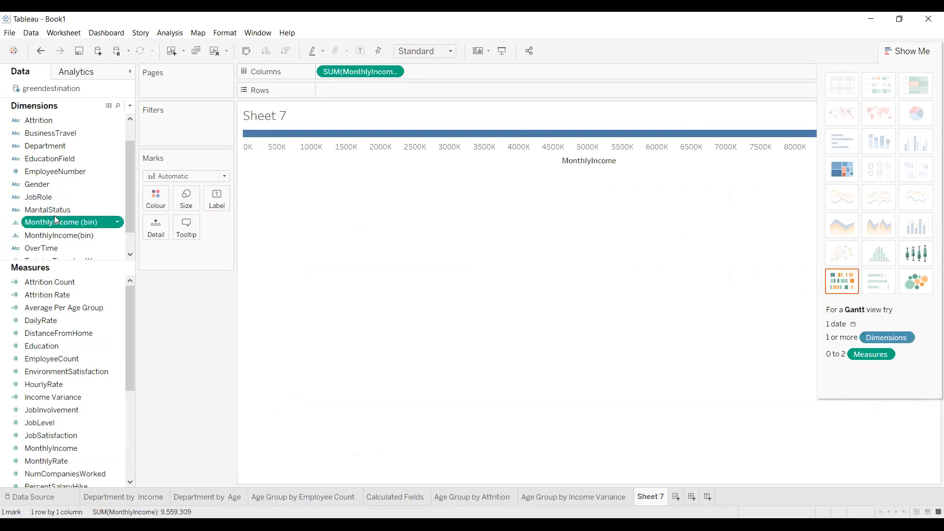
left_click_drag(54, 219, 339, 90)
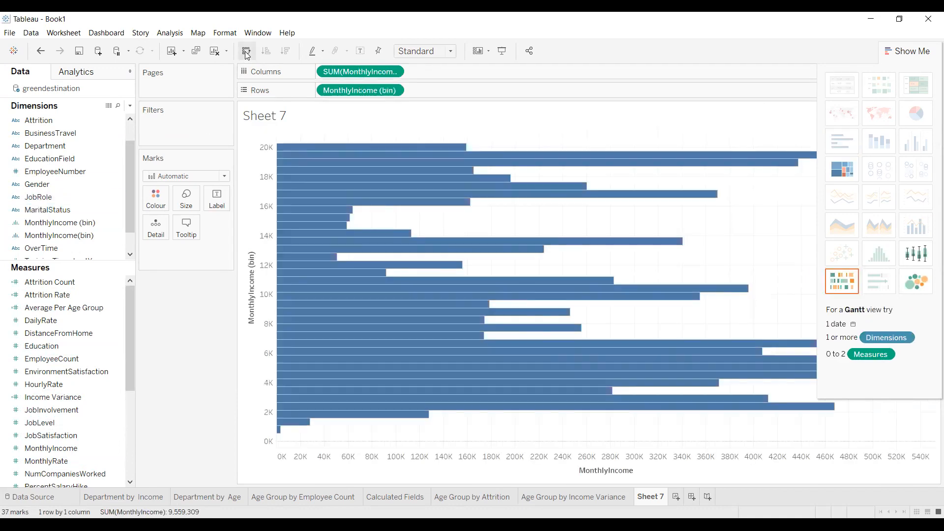
left_click(245, 51)
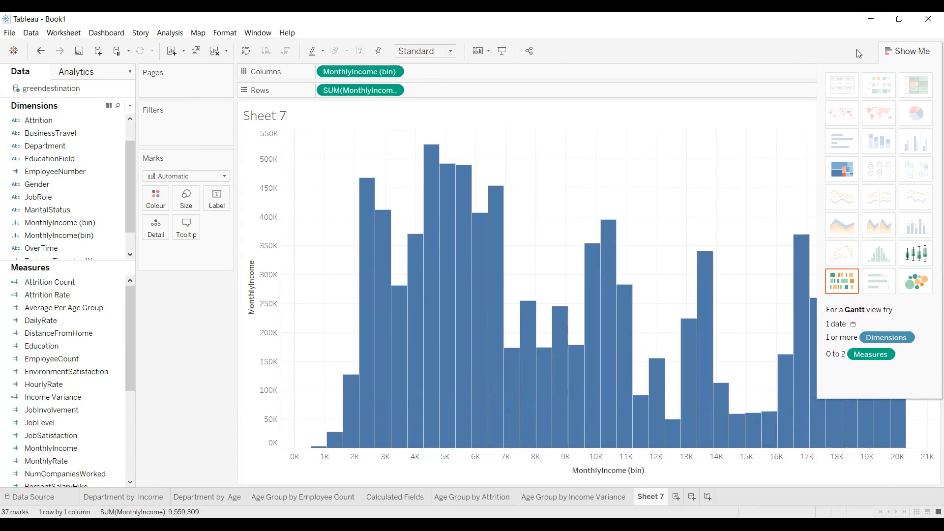
left_click(889, 50)
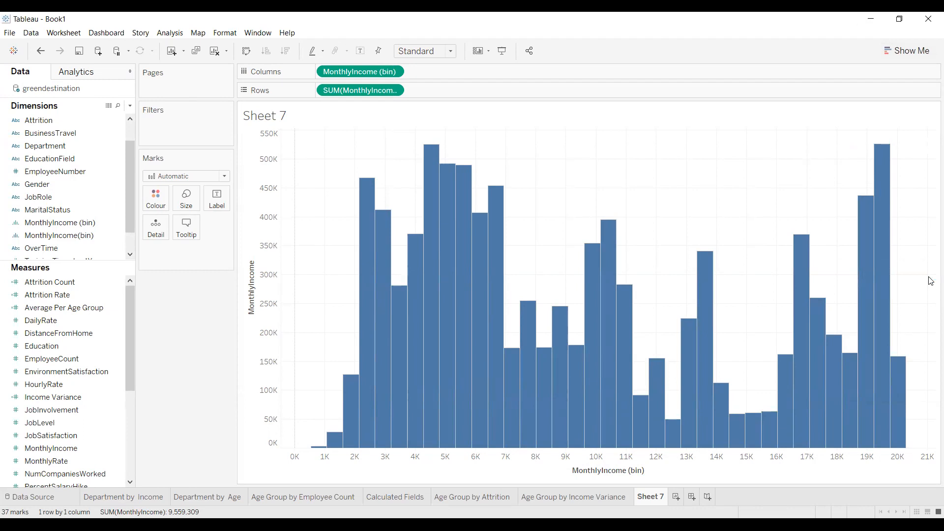
On a new worksheet, chart summed MonthlyIncome by the MonthlyIncome(bin) field as vertical bars with the bins in the columns
left_click(676, 497)
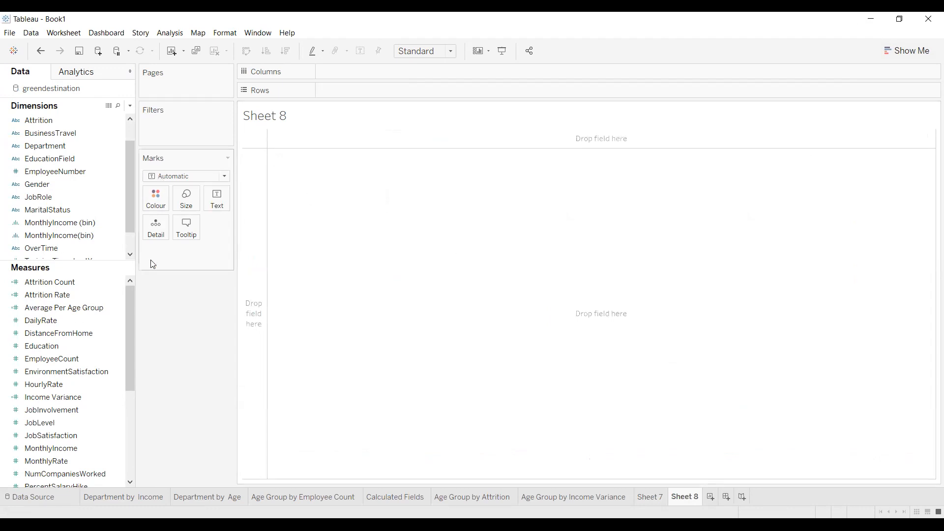
left_click_drag(130, 308, 126, 288)
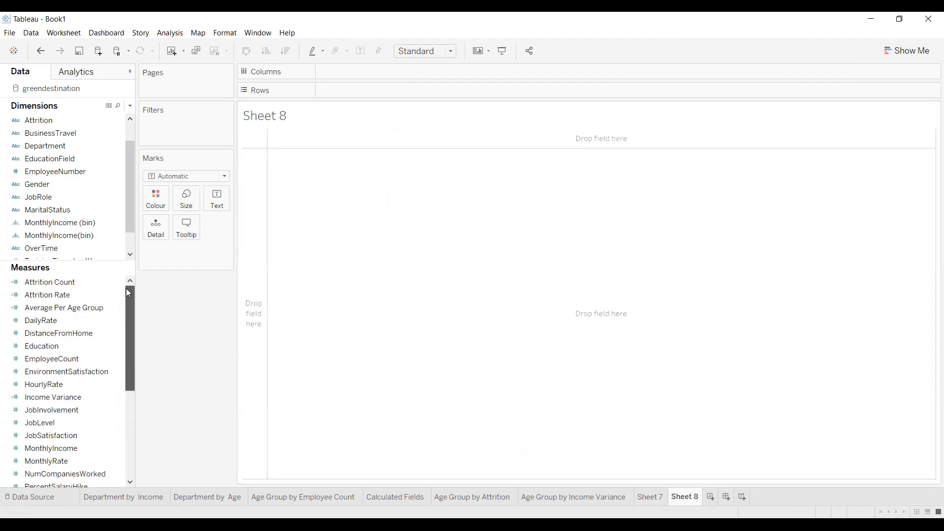
left_click(81, 235)
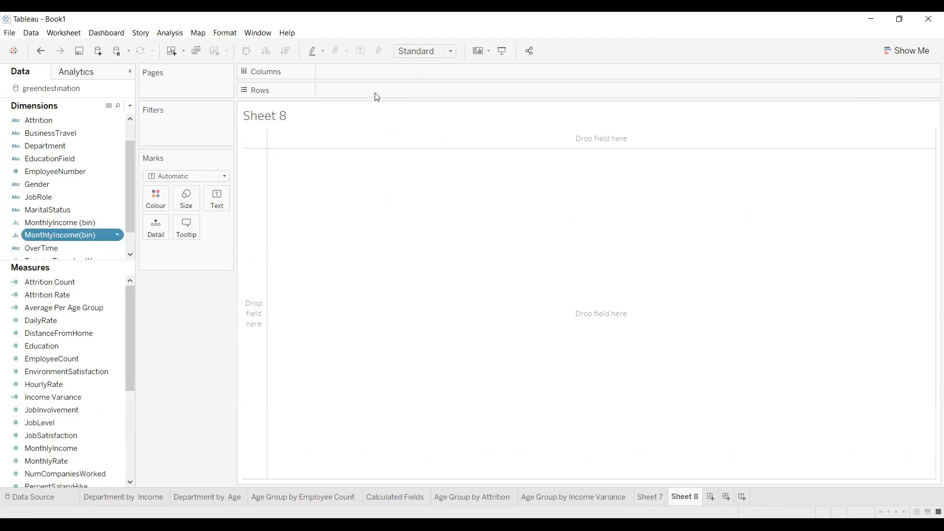
left_click_drag(377, 96, 376, 97)
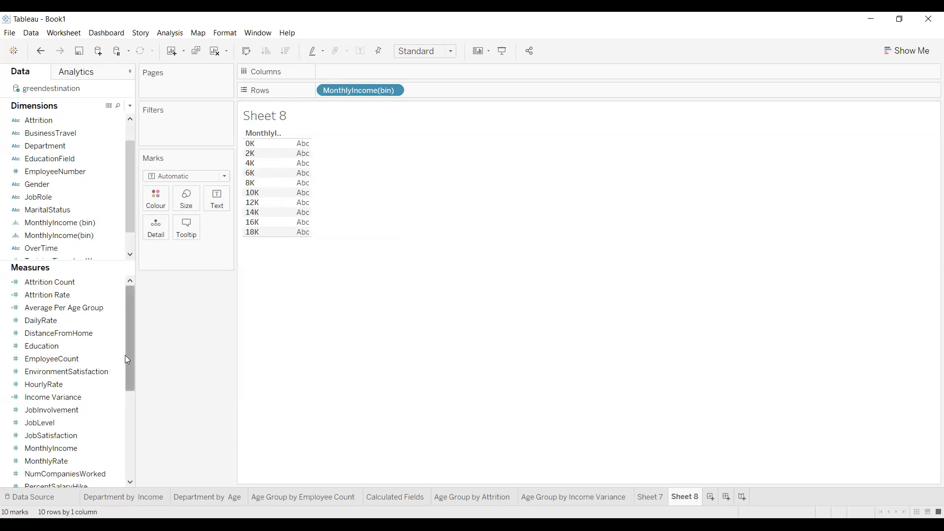
left_click(68, 446)
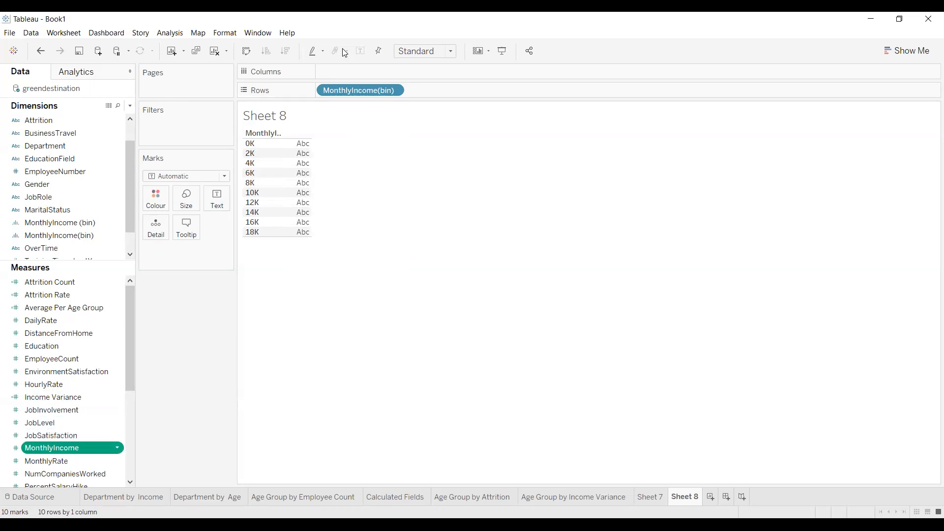
left_click_drag(68, 447, 343, 49)
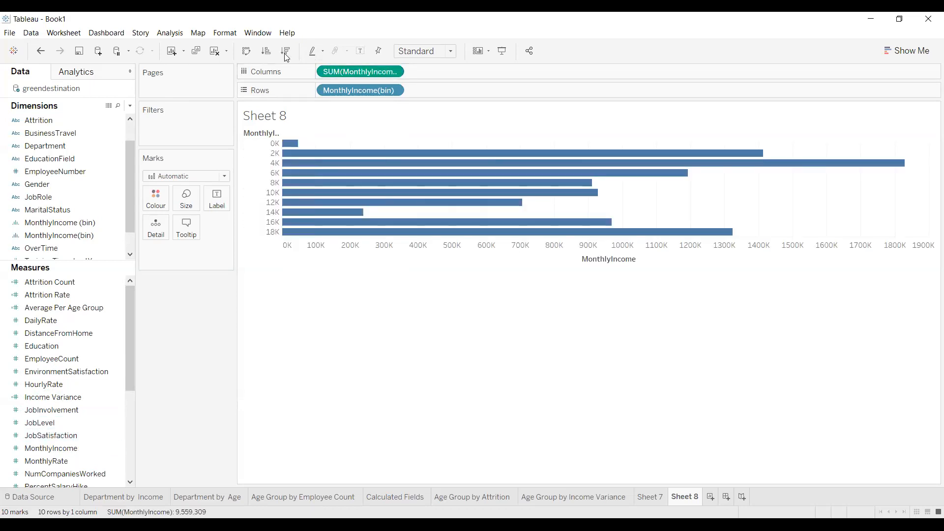
left_click(246, 51)
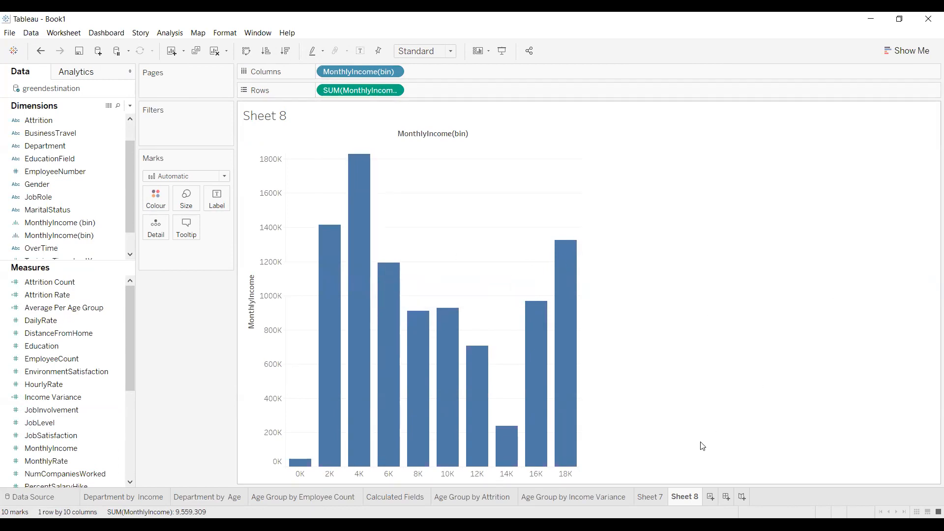
Compare the binned income charts on Sheet 7 and Sheet 8, check the Age Group by Income Variance sheet, and return to Sheet 7
left_click(661, 496)
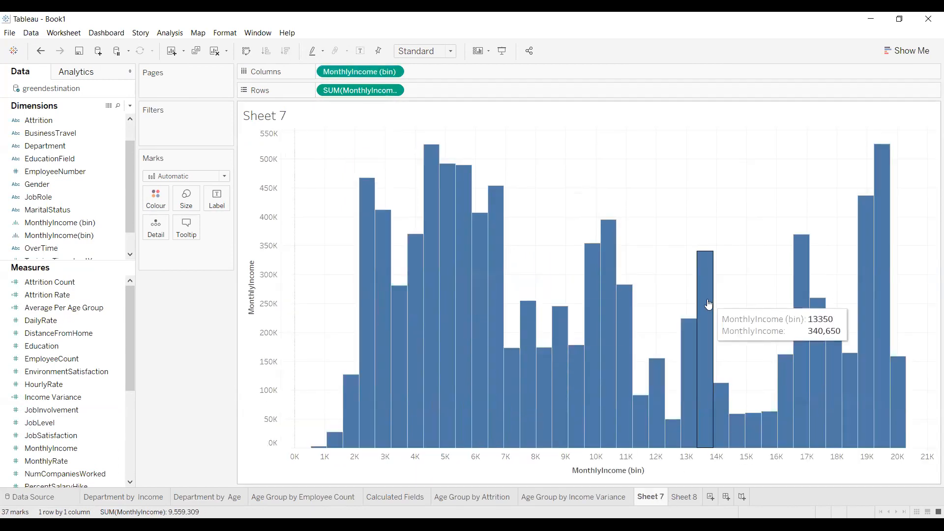
left_click(683, 495)
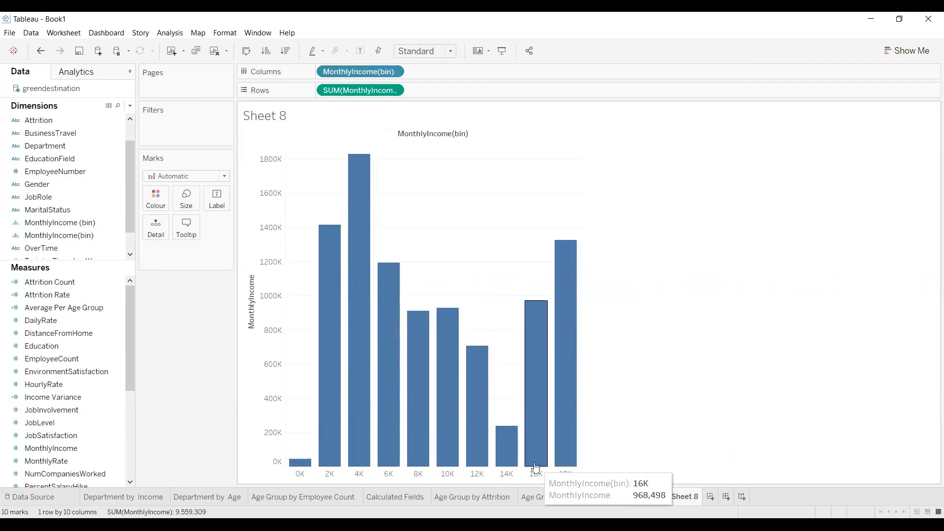
left_click(537, 495)
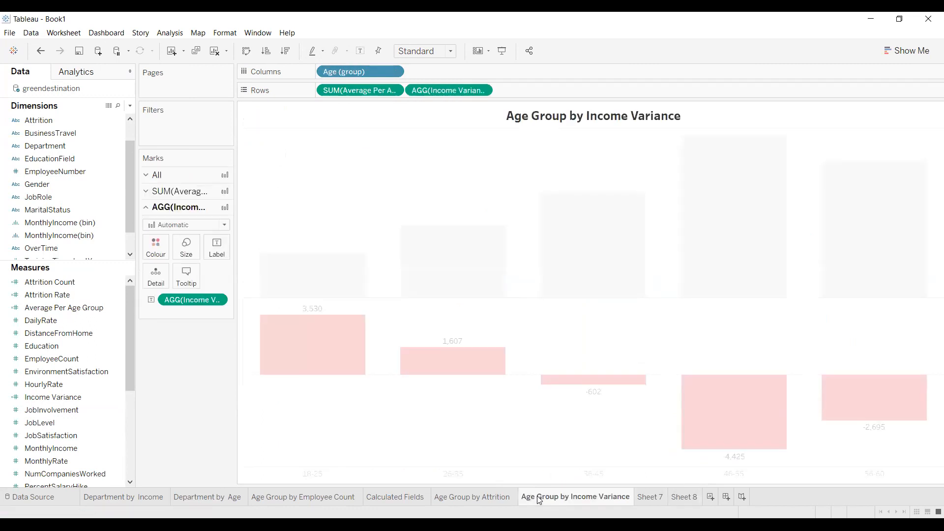
left_click(650, 497)
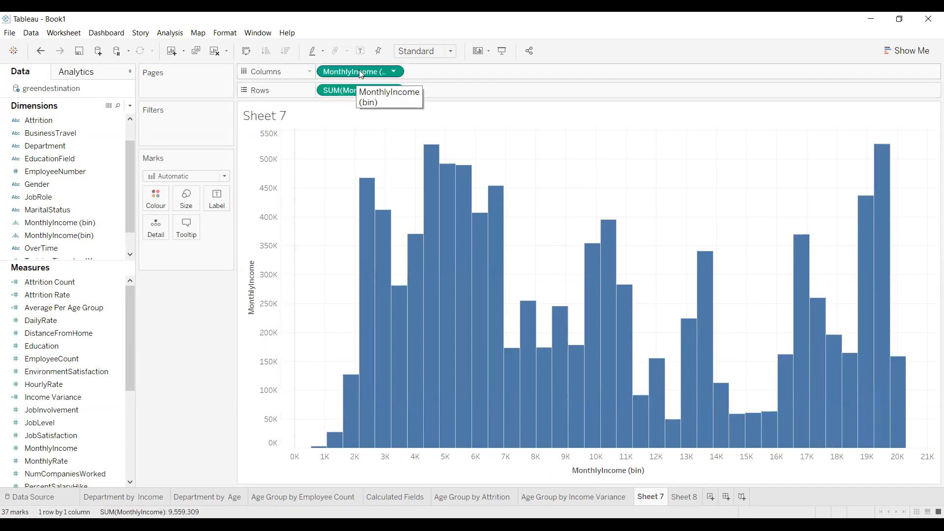
Swap Sheet 7's income chart to horizontal bars, with MonthlyIncome (bin) in the rows and summed MonthlyIncome in the columns
left_click_drag(362, 74, 445, 90)
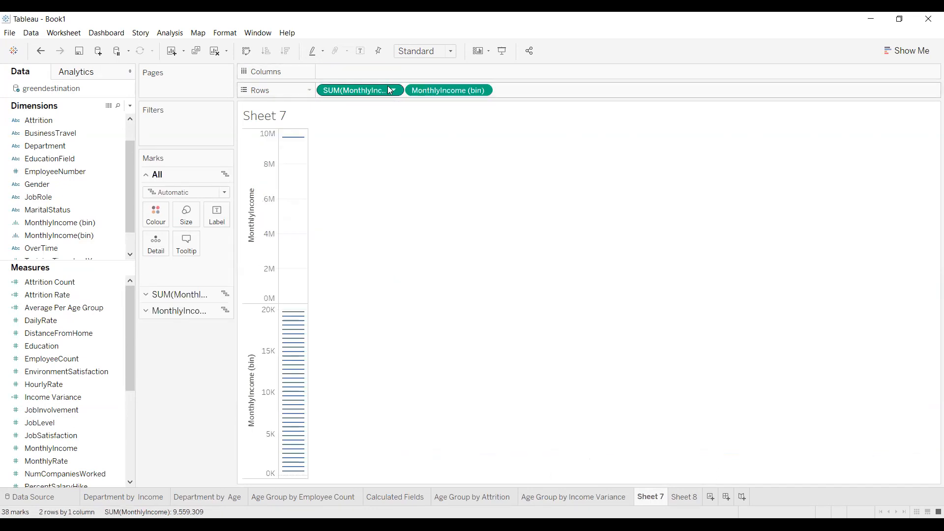
key("ctrl+w")
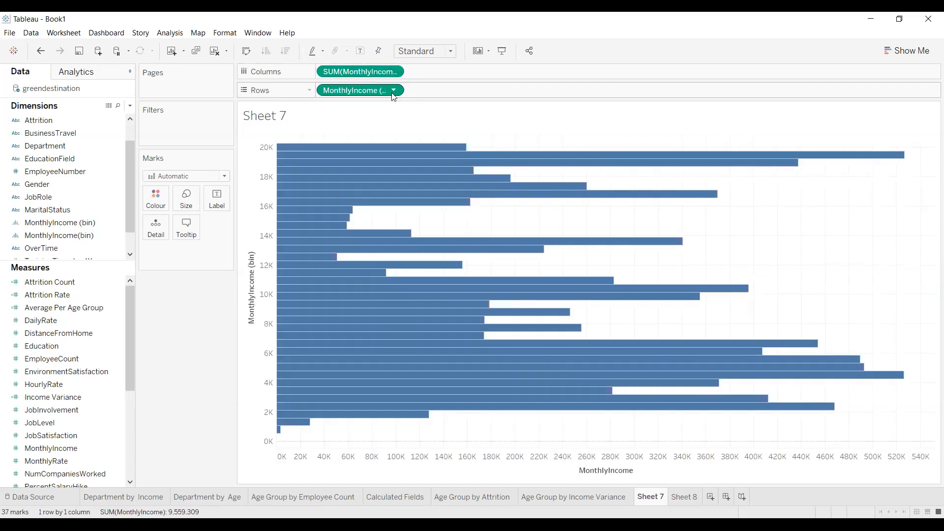
Try Sheet 8's binned income chart as horizontal bars, a text table and stacked bars, then restore the vertical bars
left_click(677, 497)
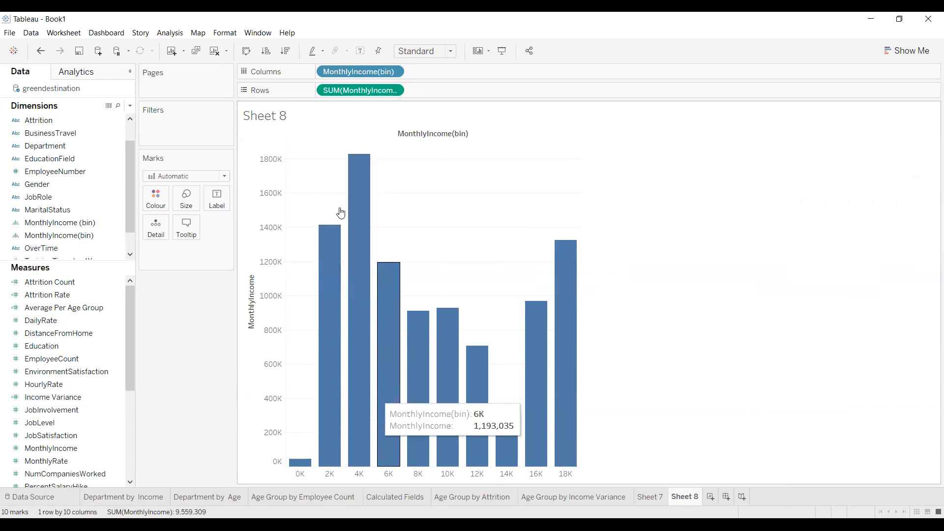
left_click(920, 50)
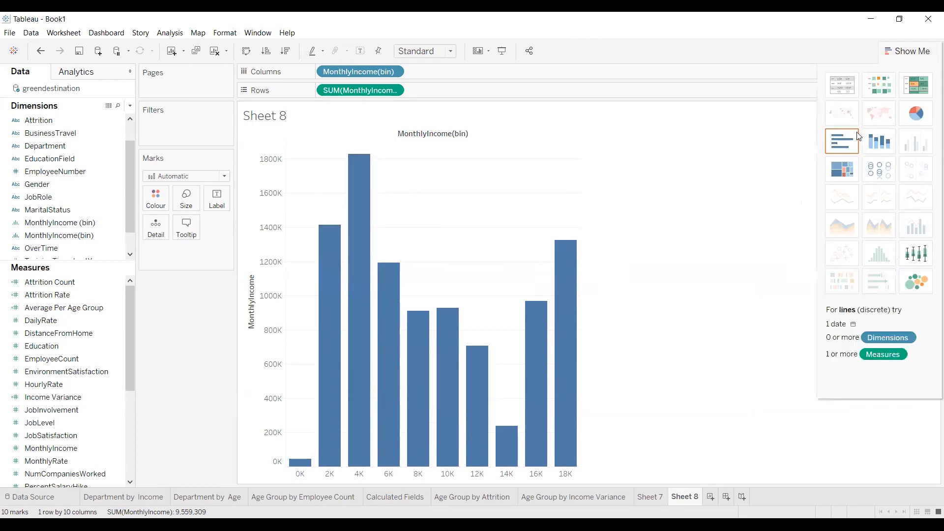
left_click(870, 139)
left_click(835, 144)
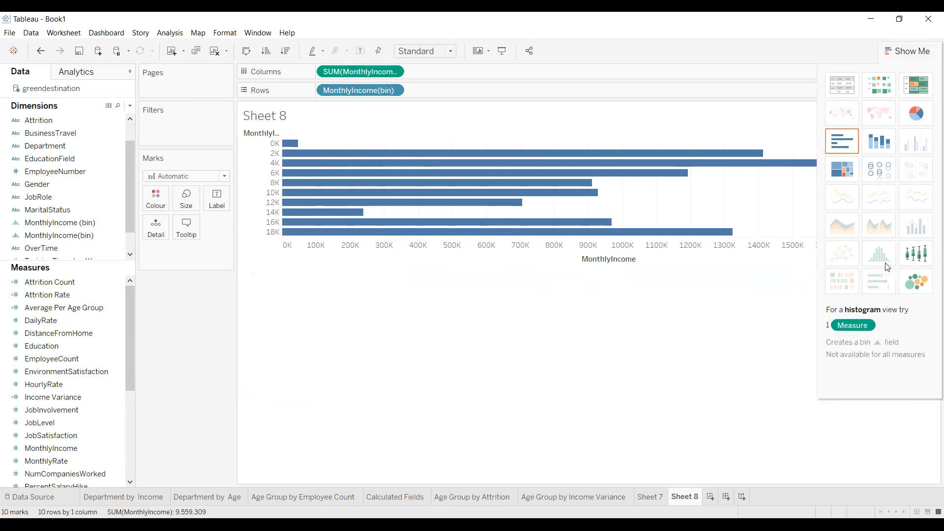
left_click(838, 84)
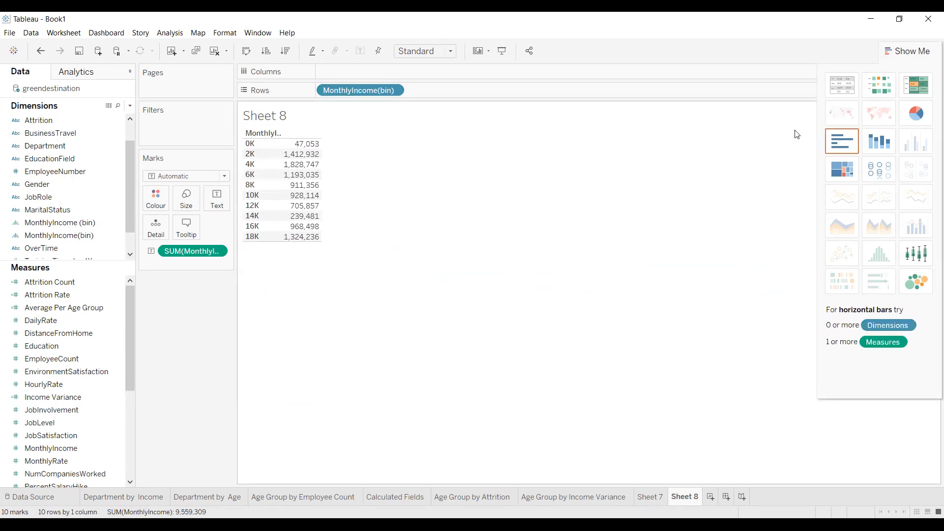
left_click(836, 143)
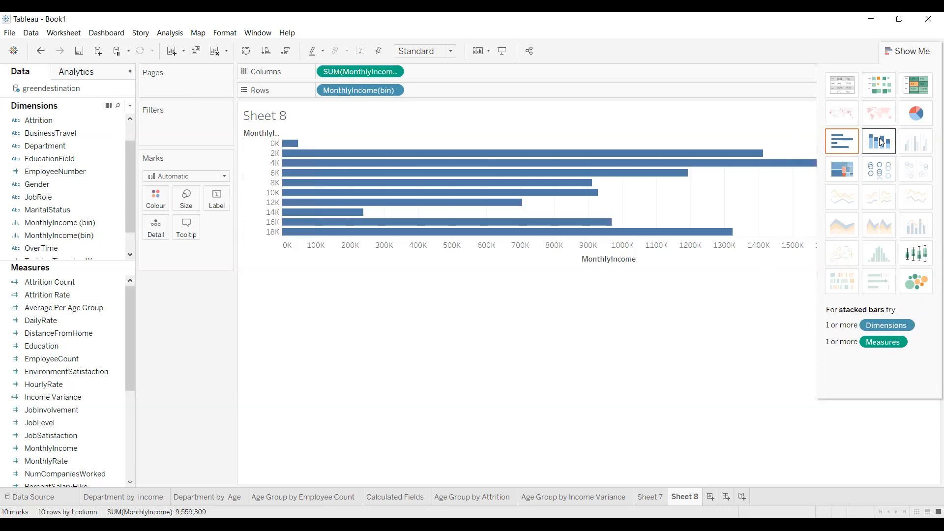
left_click(869, 144)
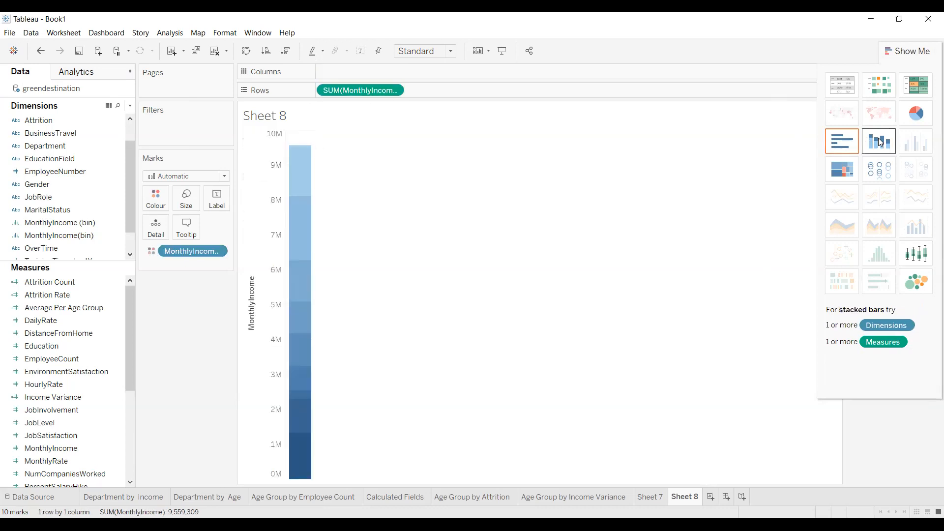
left_click(828, 143)
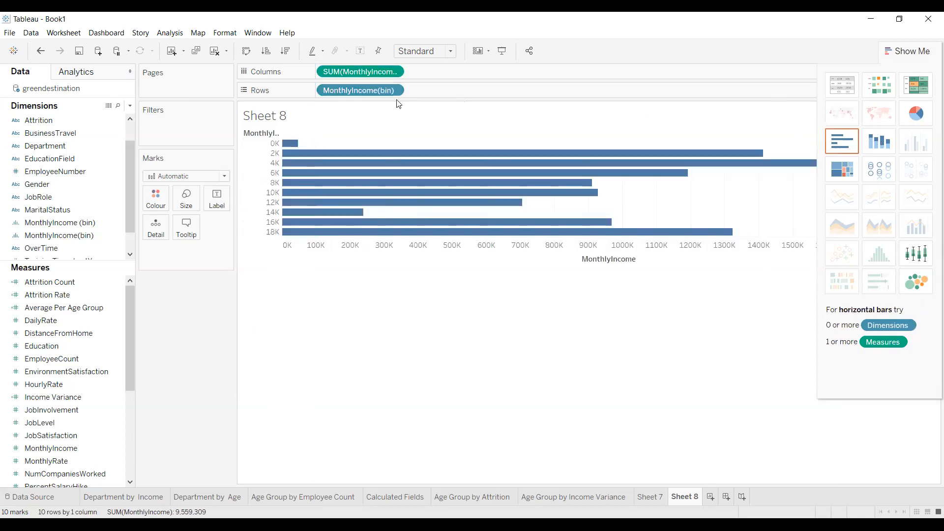
left_click(245, 51)
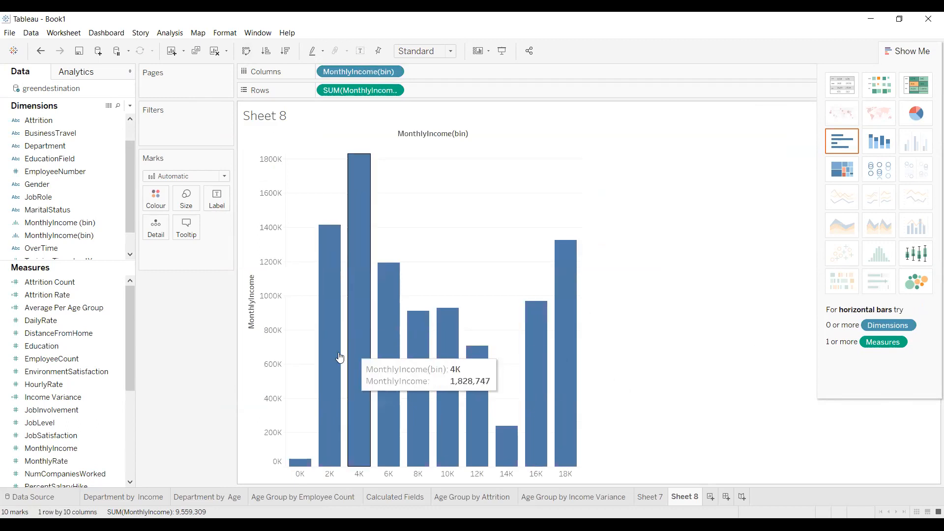
Compare the binned income charts on Sheet 8 and Sheet 7, swapping Sheet 7's axes back to vertical bars
mouse_move(437, 362)
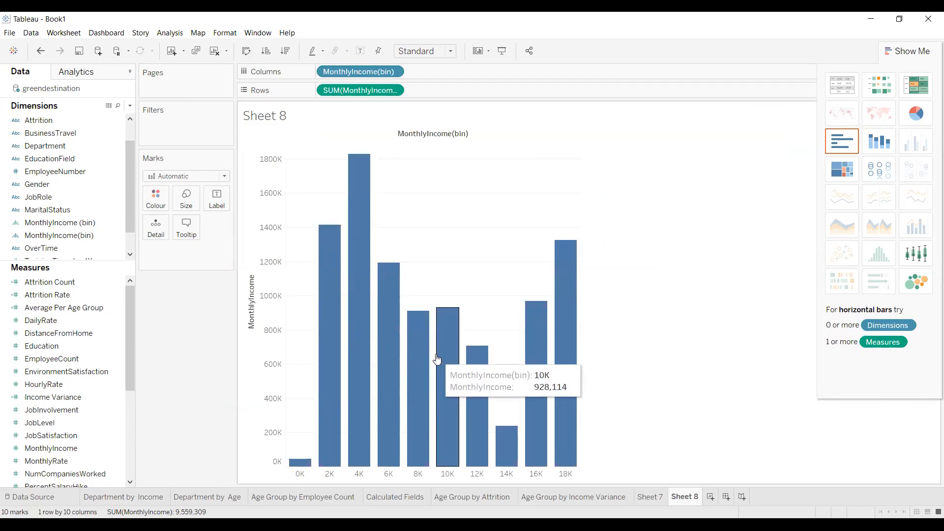
mouse_move(335, 251)
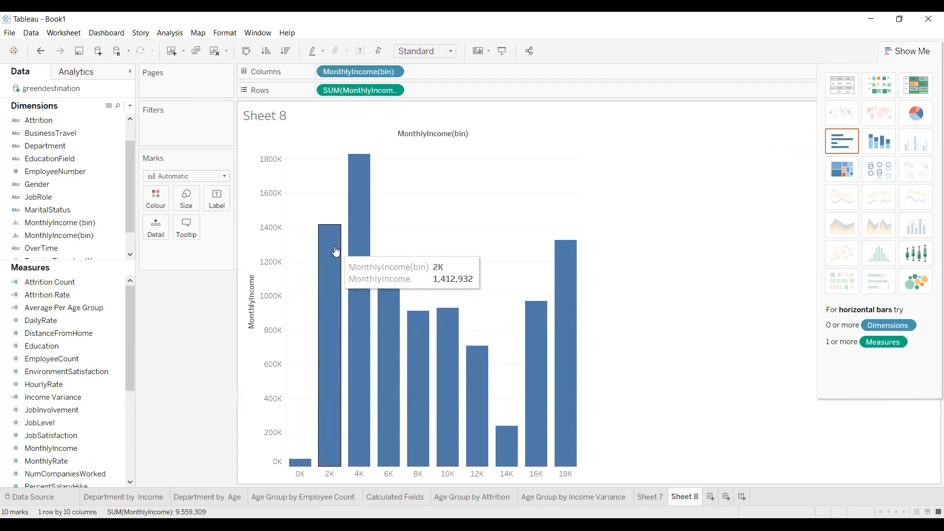
left_click(652, 502)
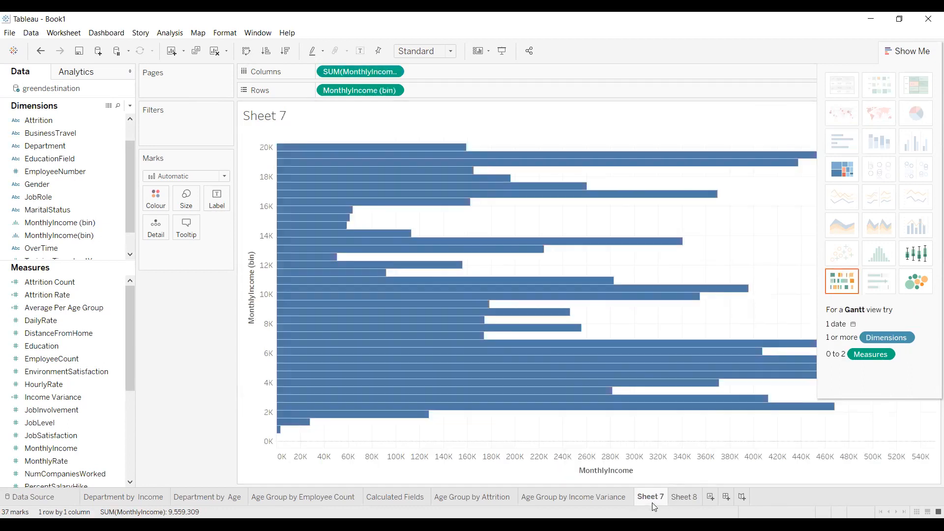
mouse_move(286, 145)
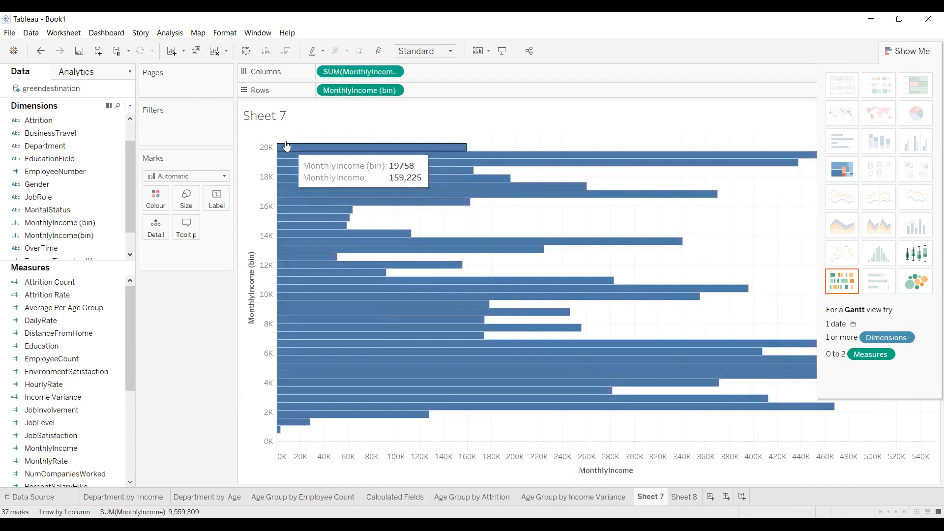
left_click(246, 50)
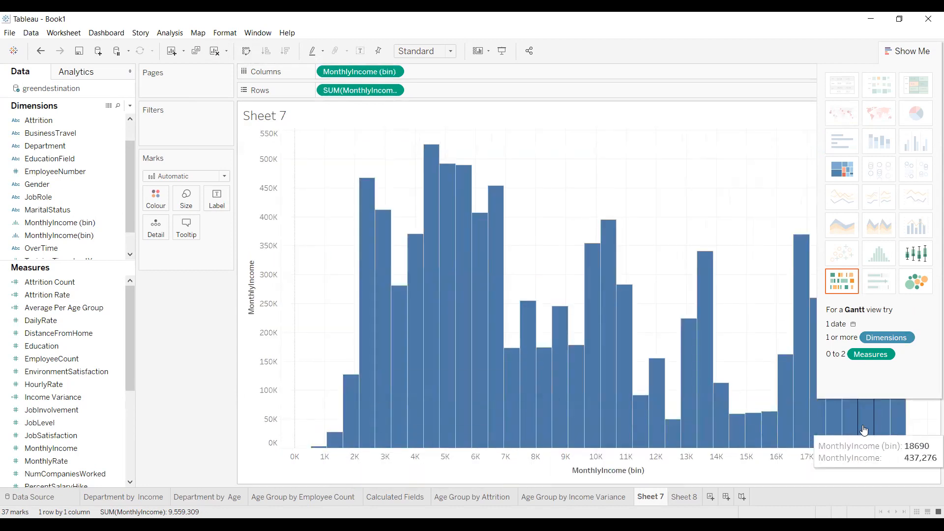
left_click(682, 496)
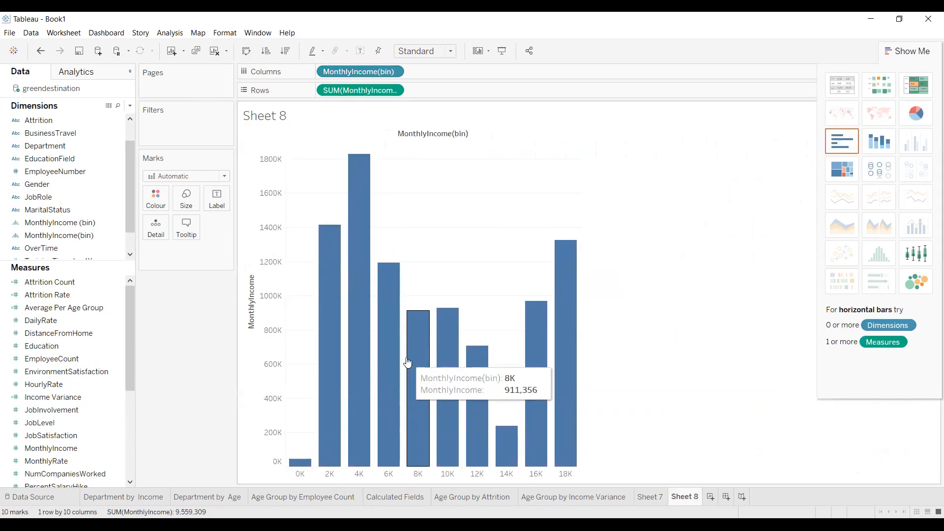
Delete Sheet 7 from the workbook
left_click(646, 496)
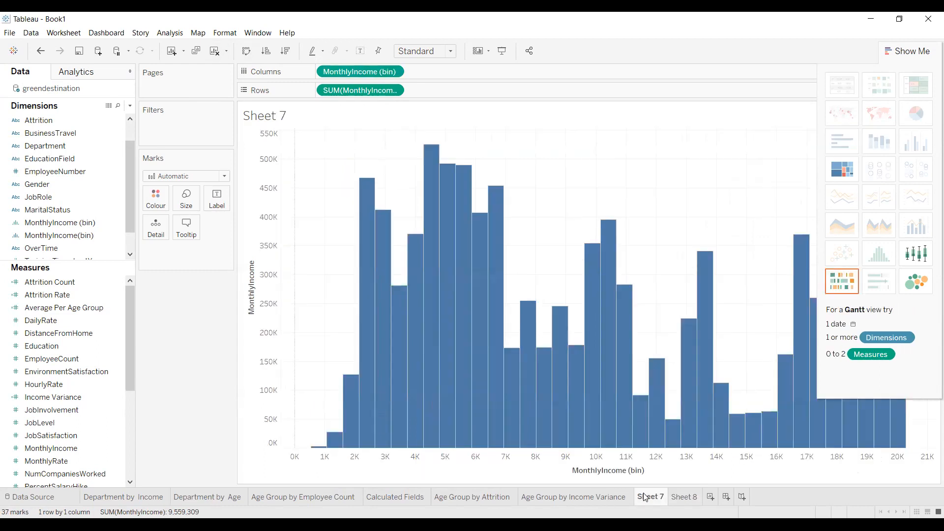
right_click(647, 496)
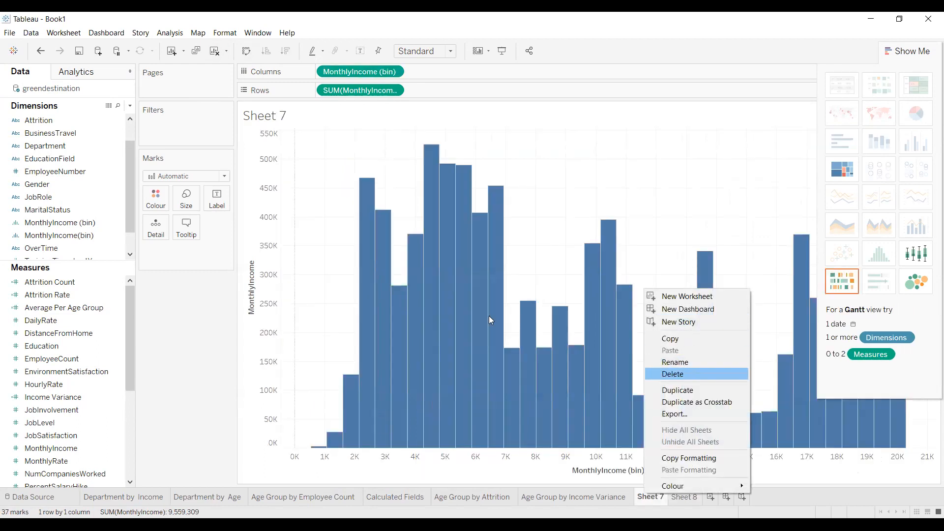
left_click(686, 375)
Rename Sheet 8 as Histogram
double_click(647, 498)
type("Histogram")
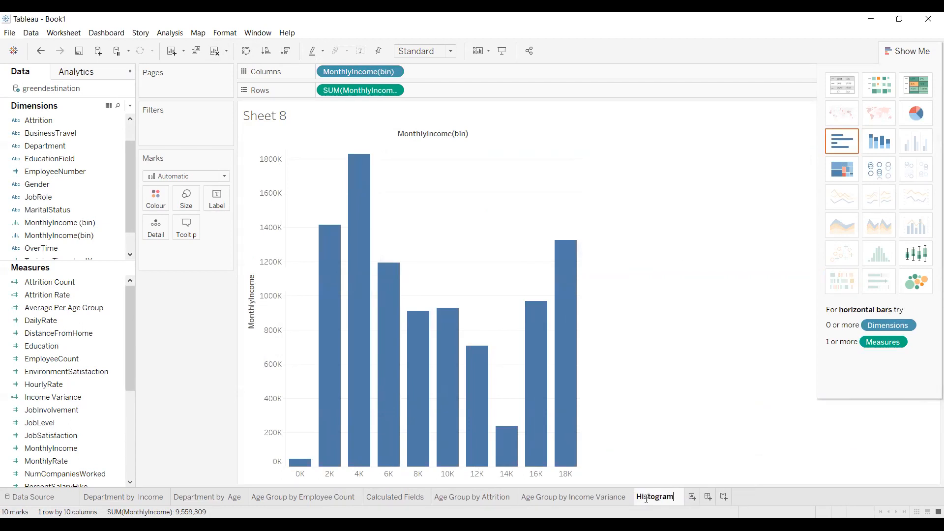
key("Return")
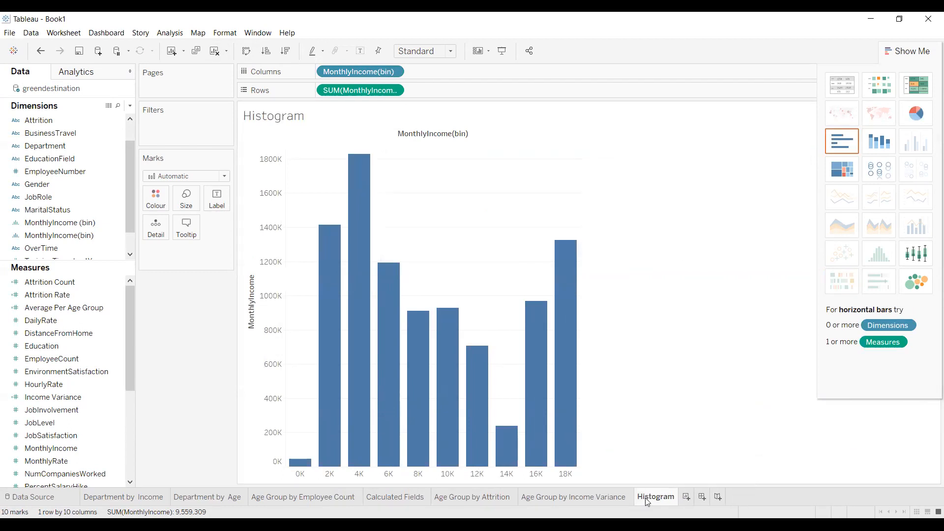
Set the histogram's grid lines to None and hide its vertical MonthlyIncome axis header
right_click(518, 227)
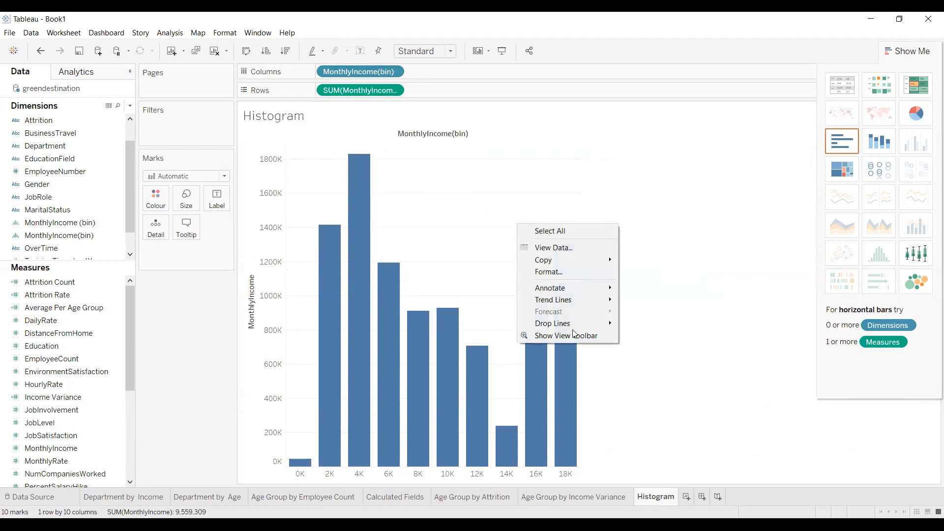
left_click(547, 272)
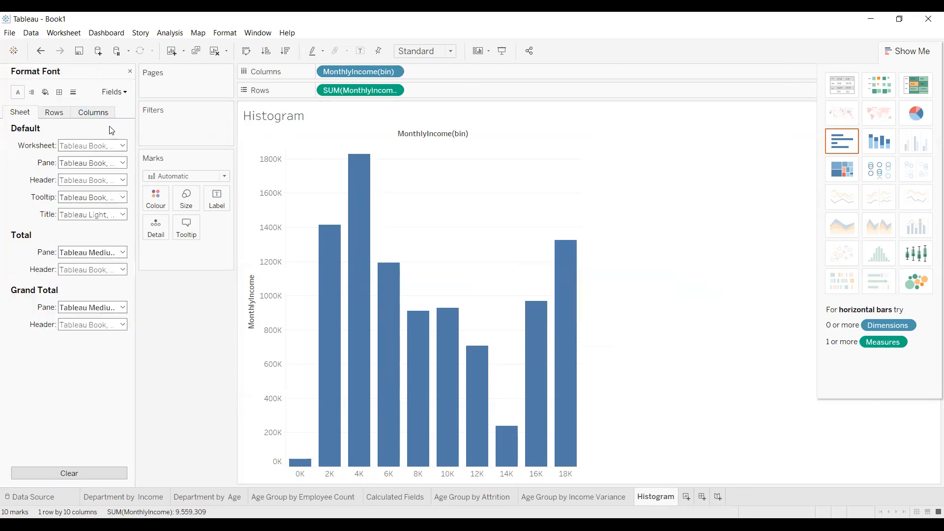
left_click(73, 92)
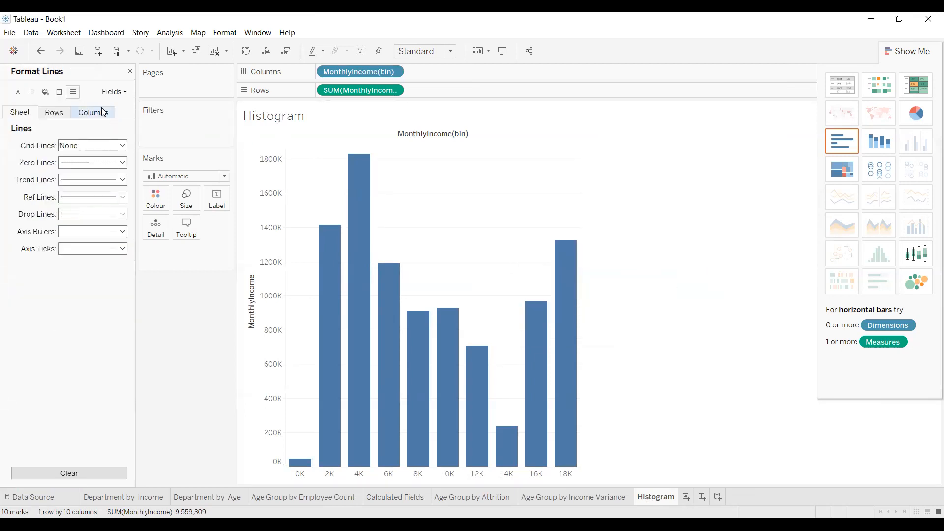
left_click(96, 146)
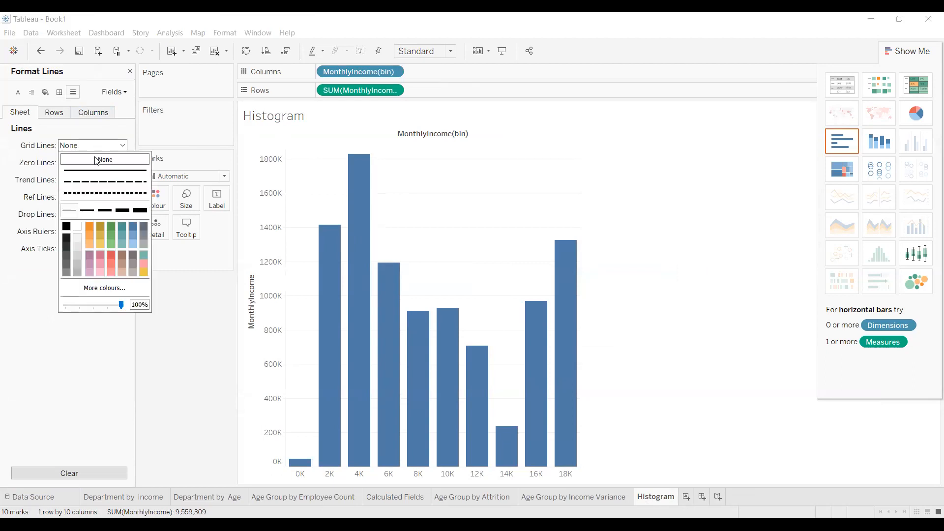
left_click(738, 166)
left_click(907, 51)
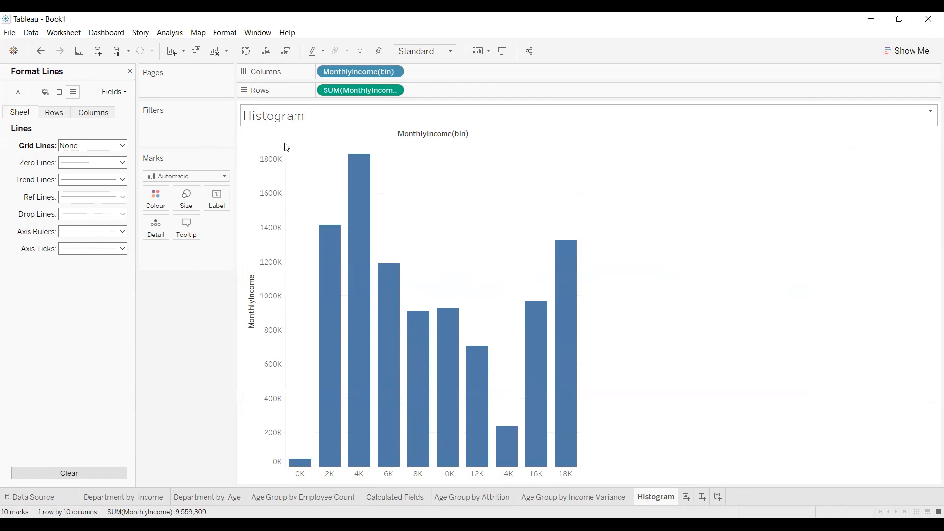
right_click(252, 286)
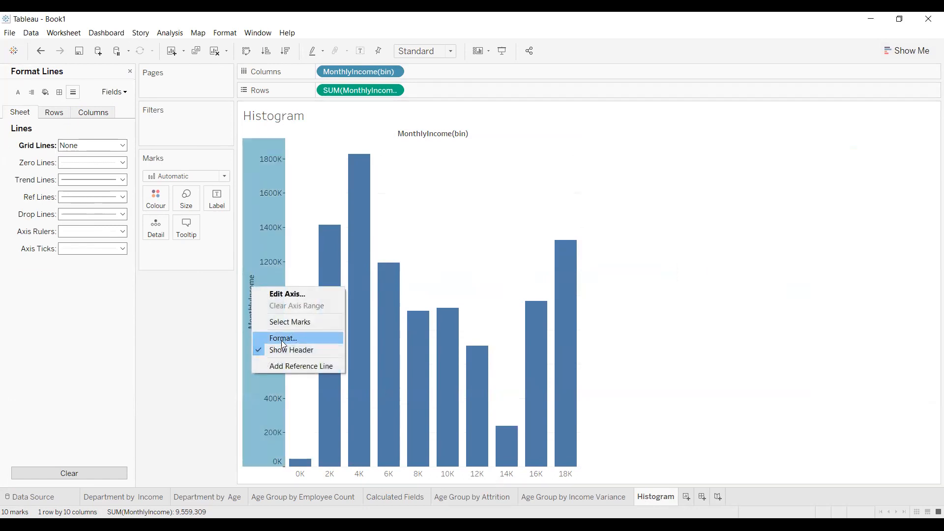
left_click(283, 351)
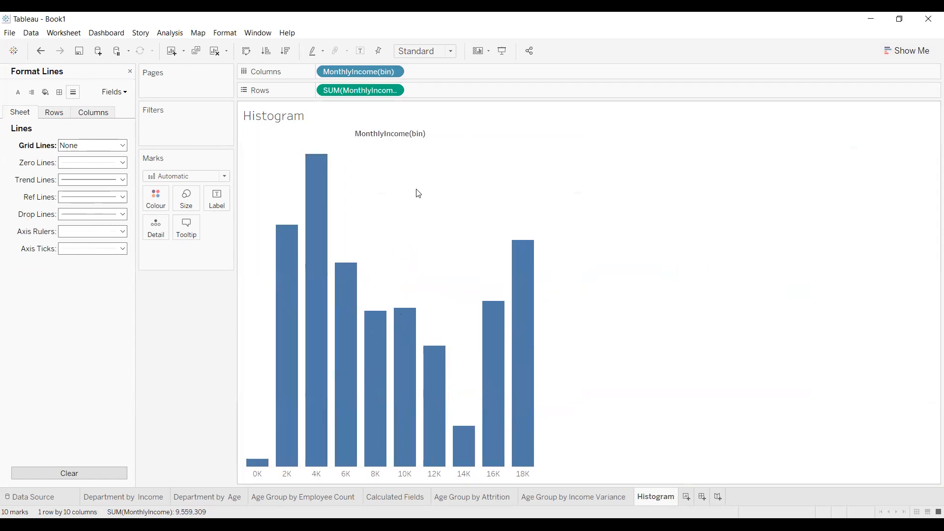
right_click(399, 133)
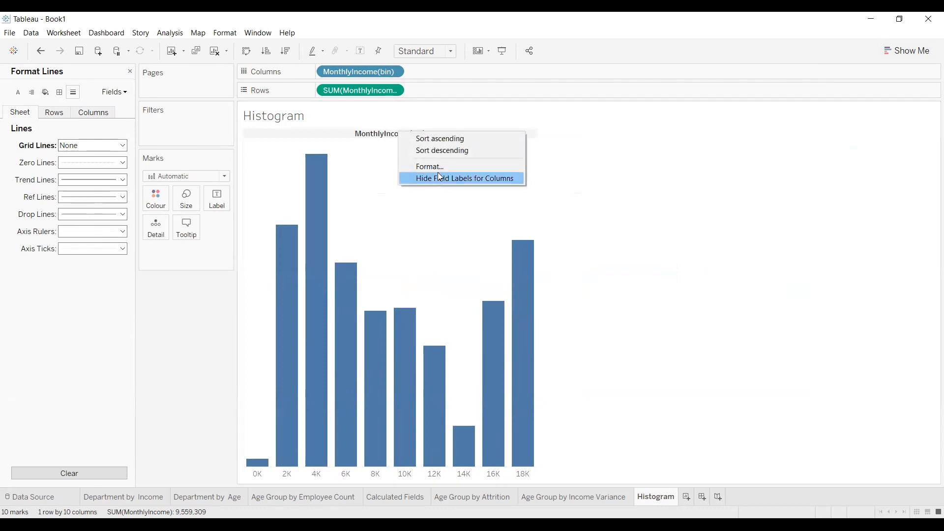
left_click(440, 167)
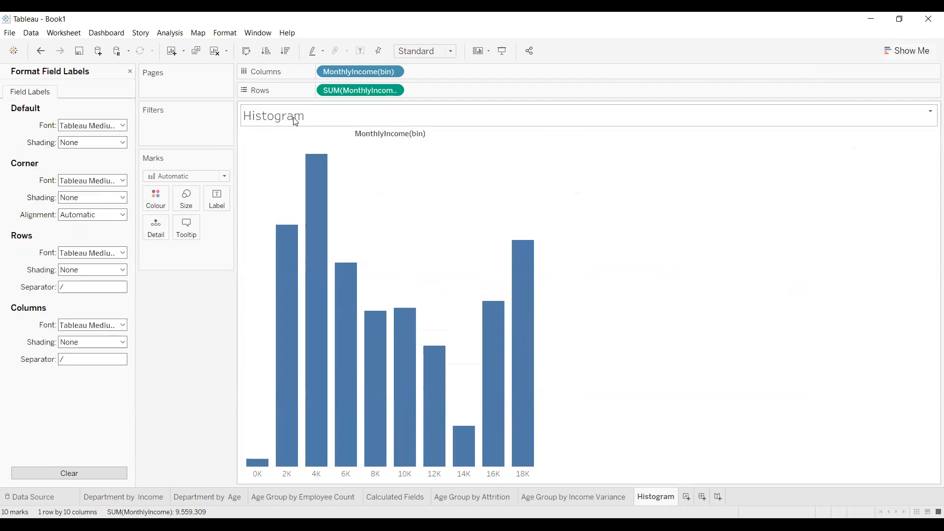
double_click(295, 121)
left_click_drag(413, 223, 396, 216)
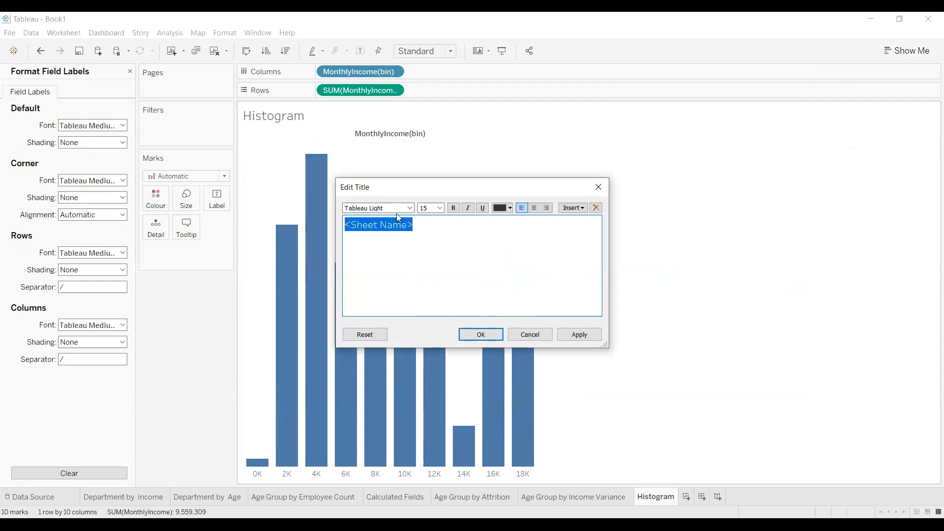
left_click(544, 338)
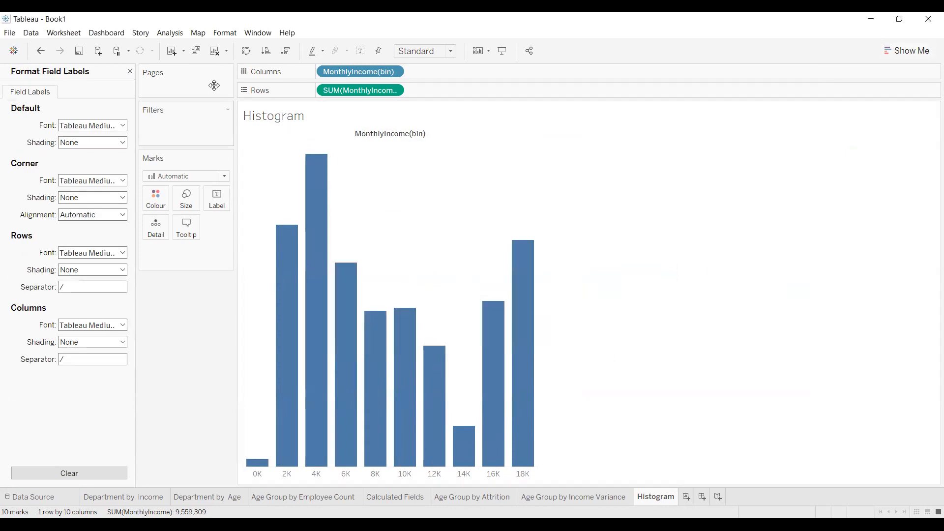
Colour the histogram's bars by Attrition and hide the Attrition legend
left_click(131, 71)
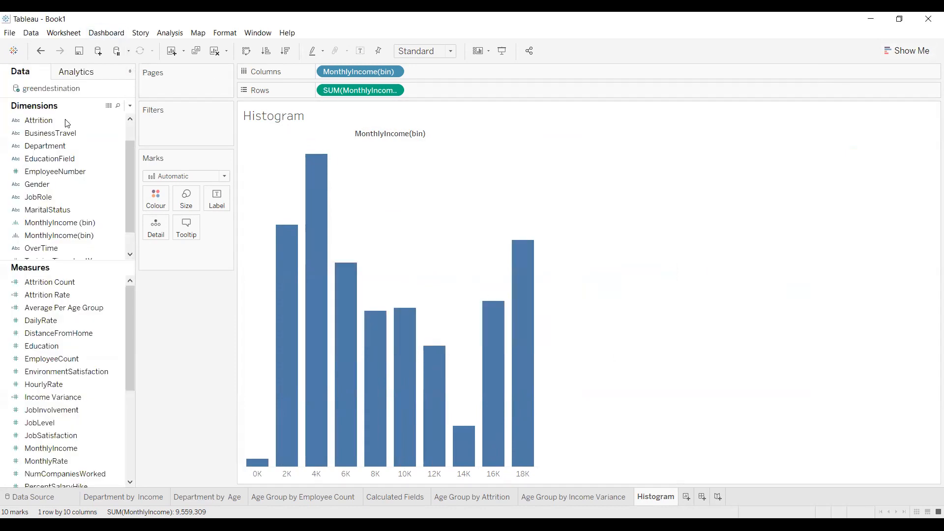
left_click_drag(162, 195, 163, 197)
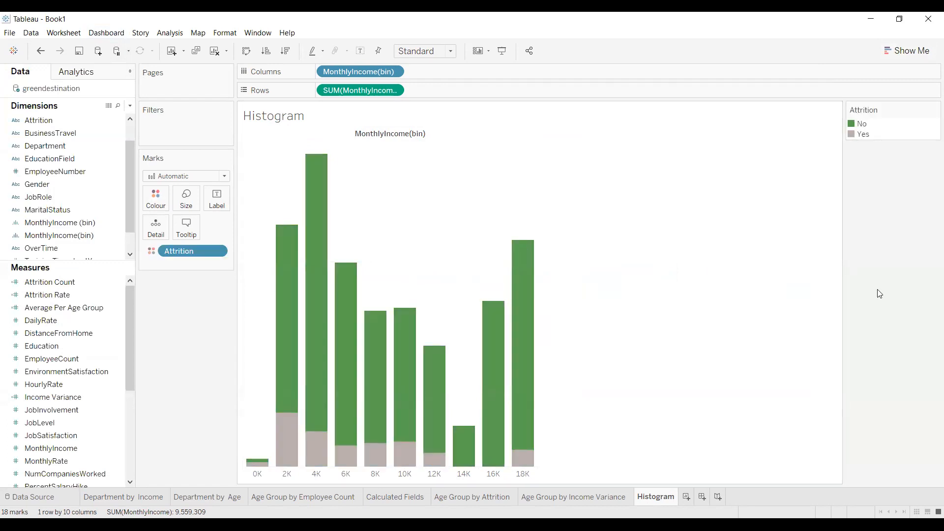
left_click(933, 110)
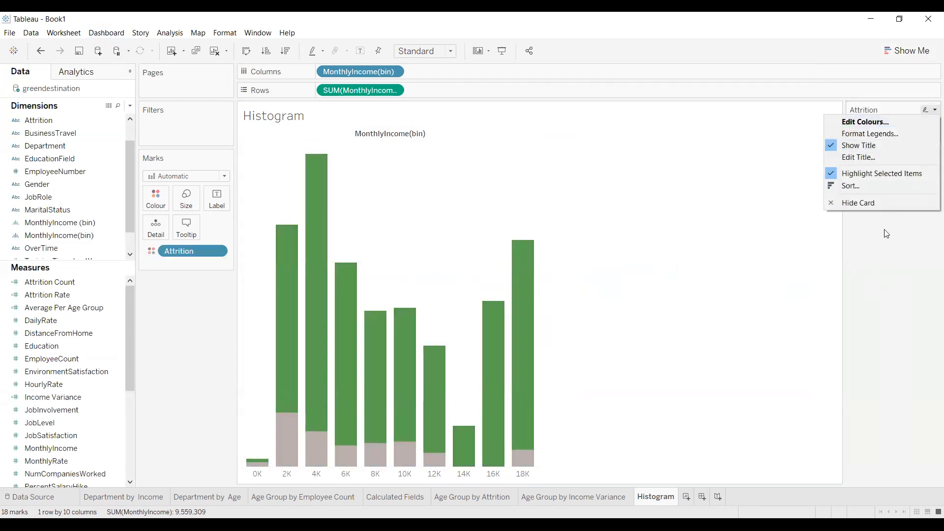
left_click(878, 207)
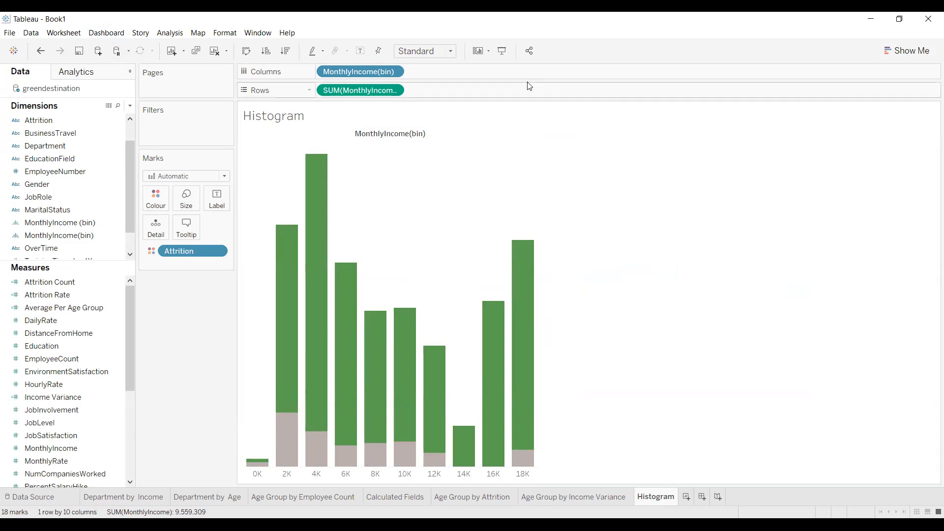
Change how the histogram fits the view and add a new blank worksheet
left_click(451, 51)
left_click(418, 95)
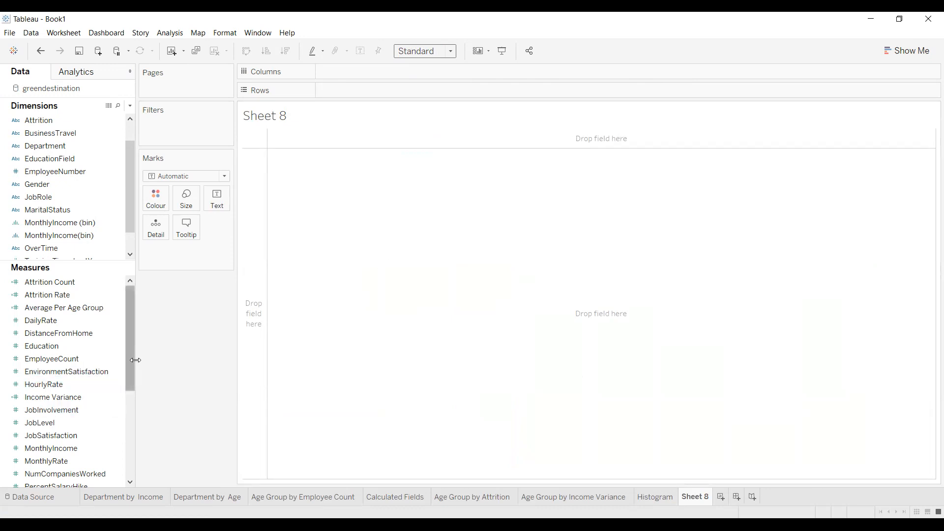
Place the YearsAtCompany measure on the columns of Sheet 8 and display the suggested chart types
left_click_drag(134, 336, 134, 446)
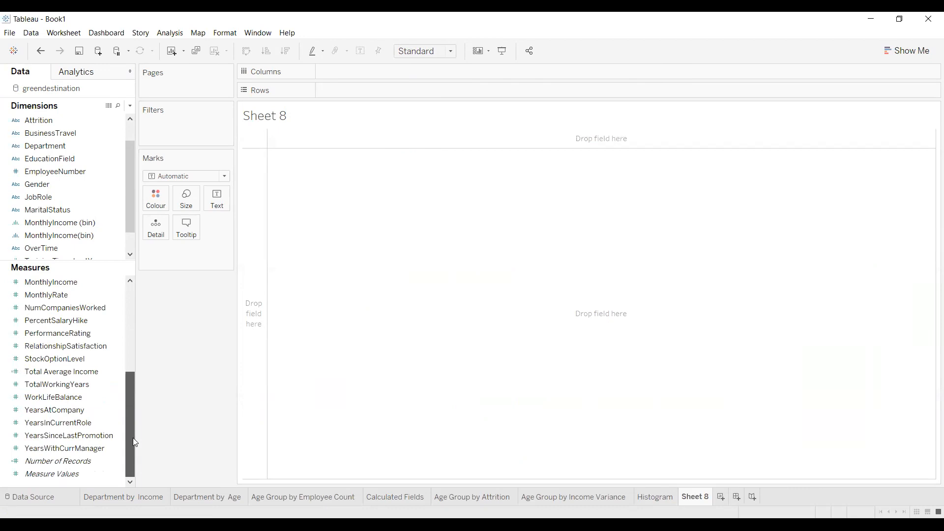
left_click(61, 410)
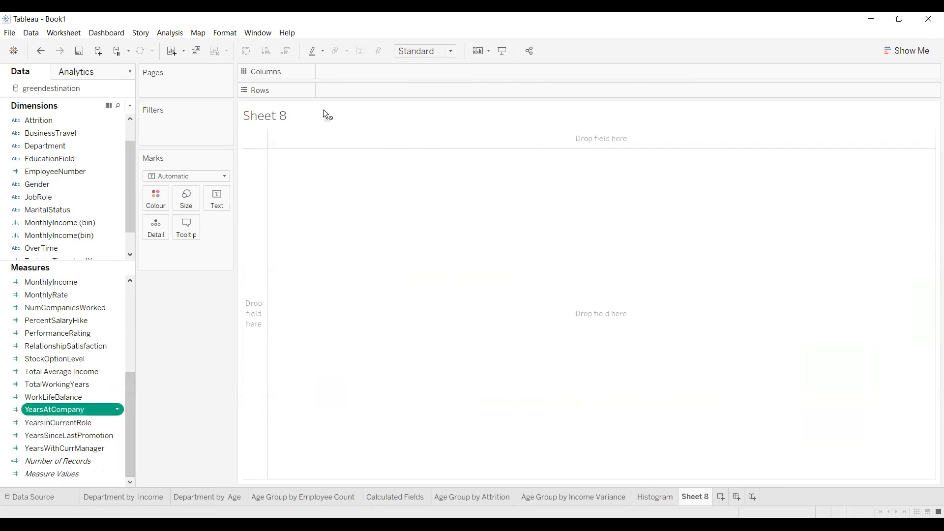
left_click_drag(323, 110, 341, 75)
left_click(897, 53)
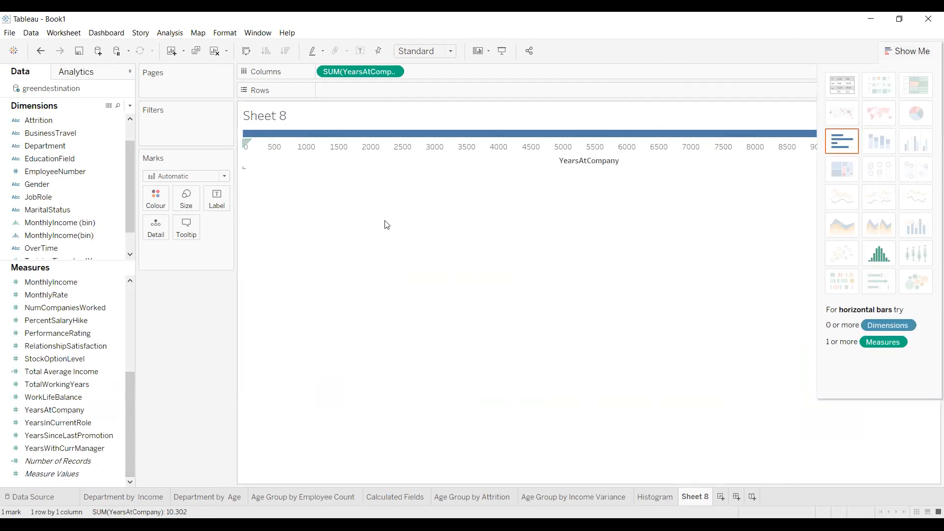
Break YearsAtCompany down by Age (group) on the rows and convert the chart to a text table
left_click_drag(133, 402, 133, 310)
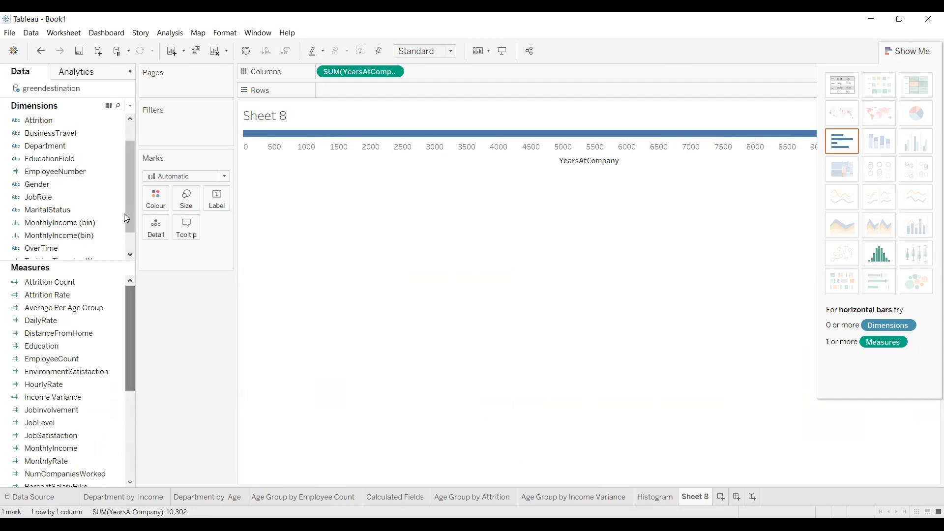
left_click_drag(126, 204, 135, 131)
left_click(58, 134)
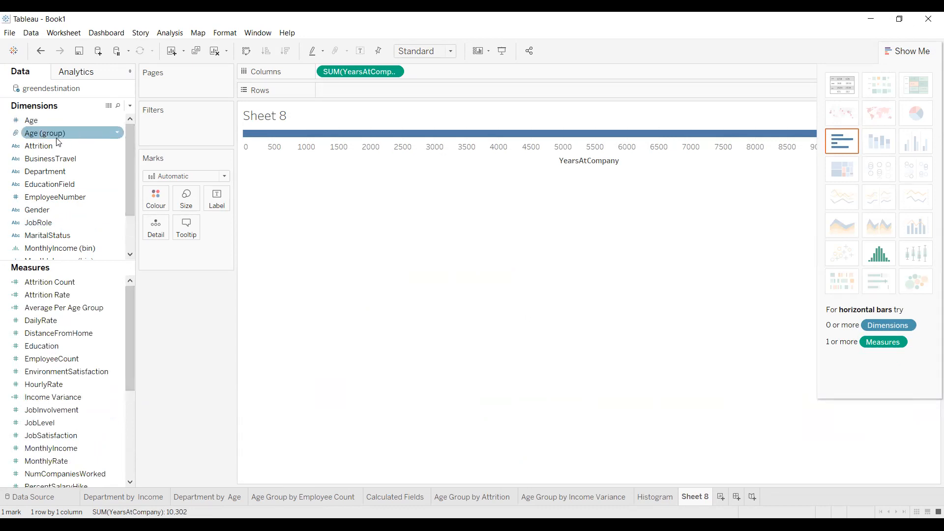
left_click(56, 136)
left_click_drag(58, 140, 364, 94)
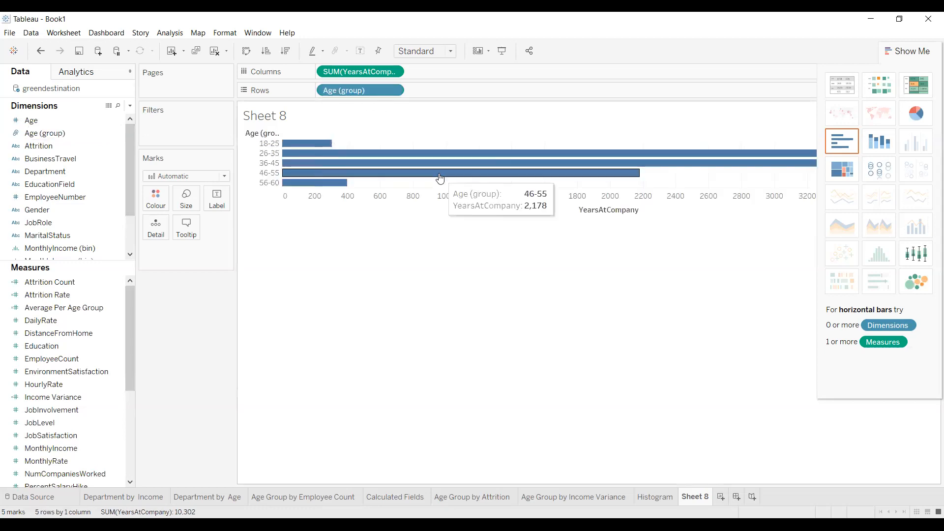
left_click(842, 84)
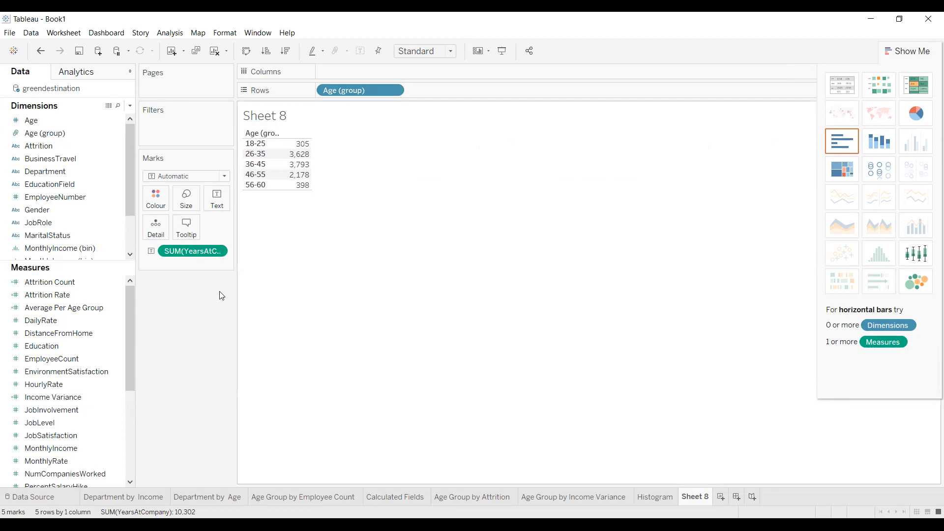
Set the aggregation of YearsAtCompany in the age group table to Average
left_click(216, 251)
mouse_move(226, 348)
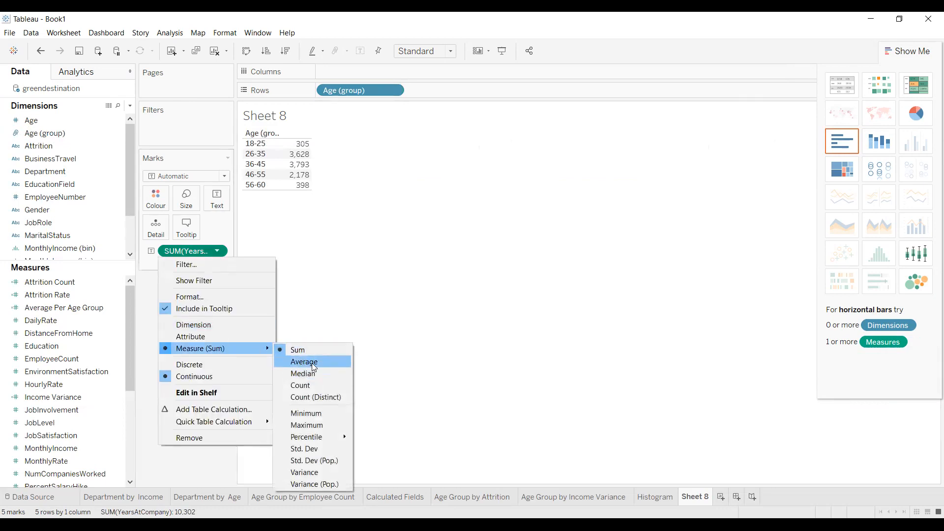
left_click(312, 363)
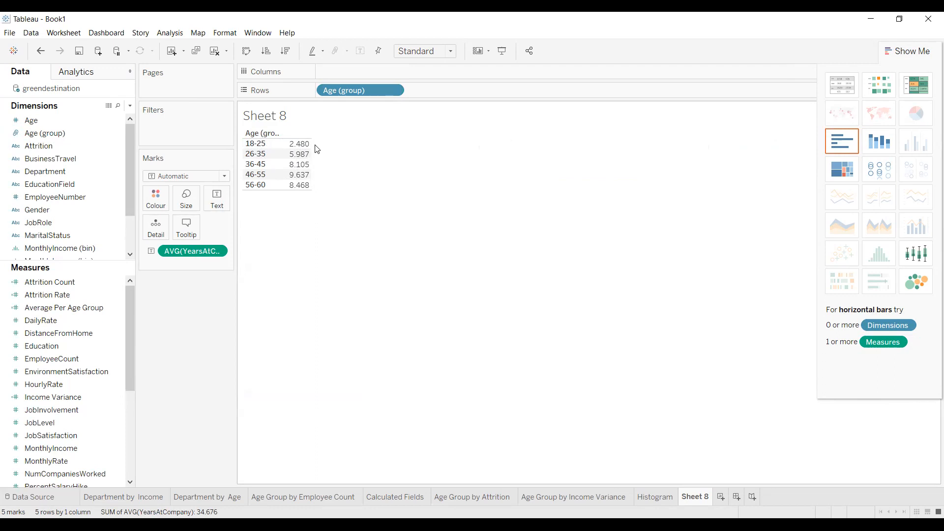
mouse_move(305, 143)
left_click(217, 251)
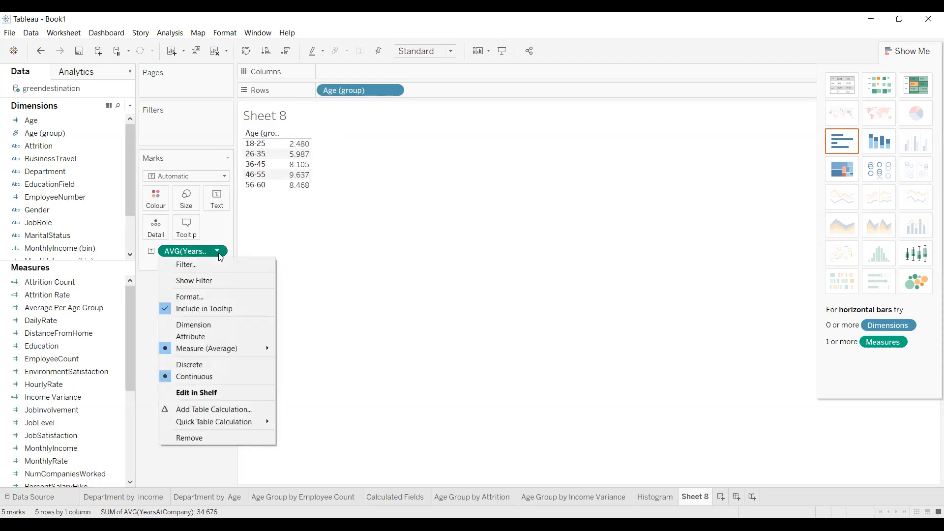
left_click(352, 232)
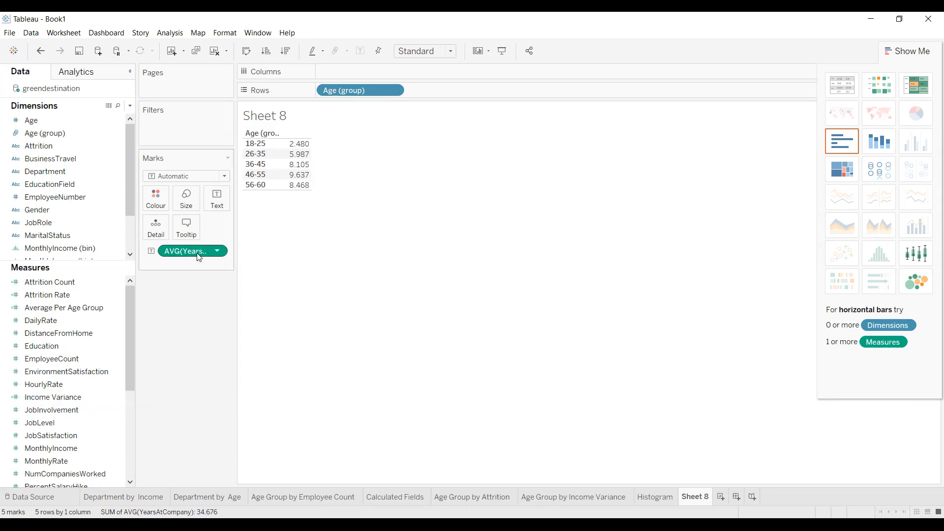
Add YearsAtCompany to the age group table a second time, as a sum beside the average
left_click_drag(132, 351, 131, 295)
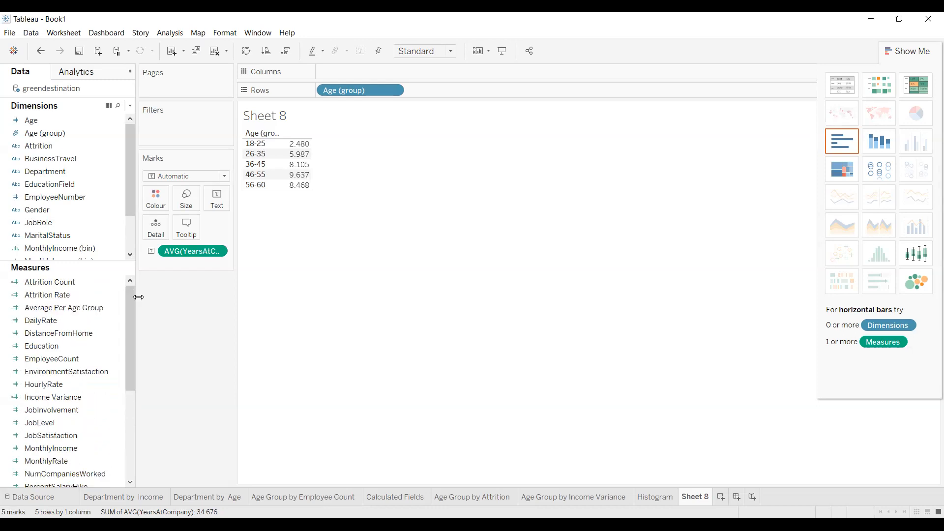
left_click_drag(133, 308, 131, 396)
left_click(85, 410)
left_click(81, 423)
left_click(89, 410)
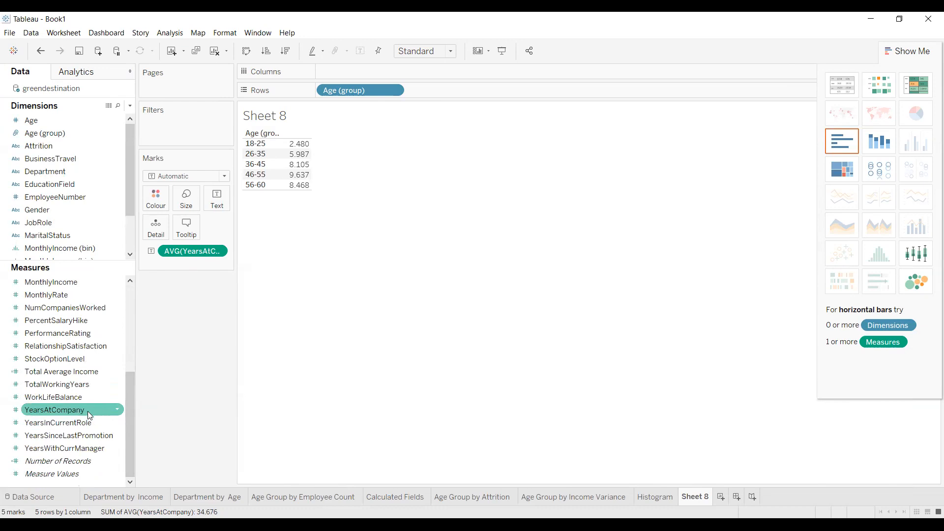
right_click(116, 408)
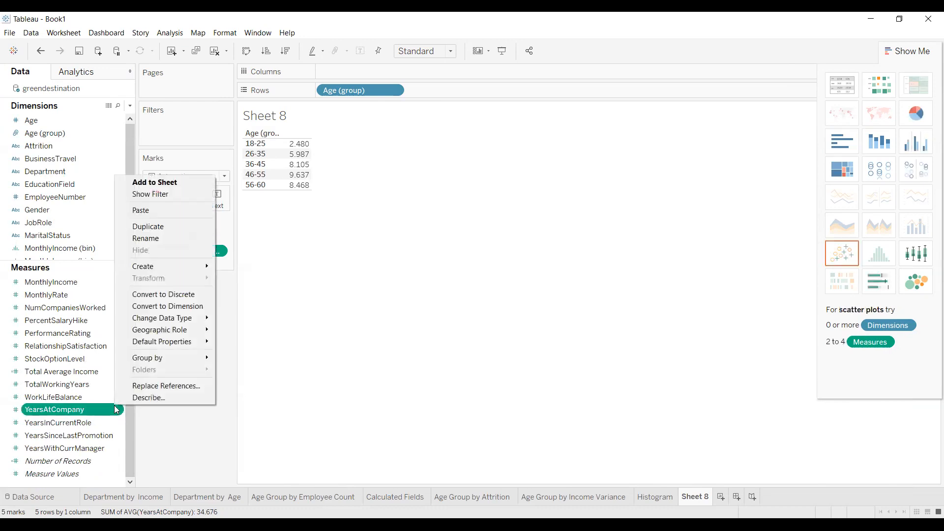
double_click(113, 407)
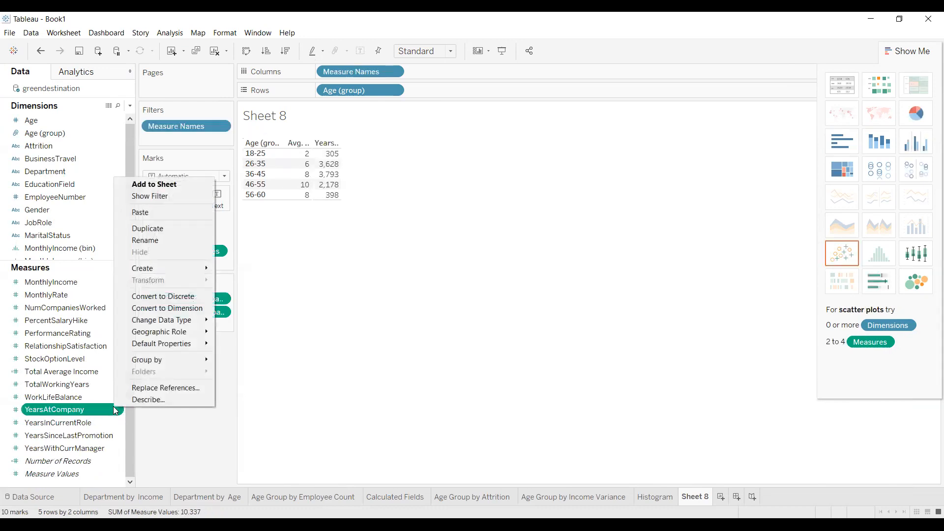
Clear the age group, measure names and YearsAtCompany values from Sheet 8
left_click(269, 163)
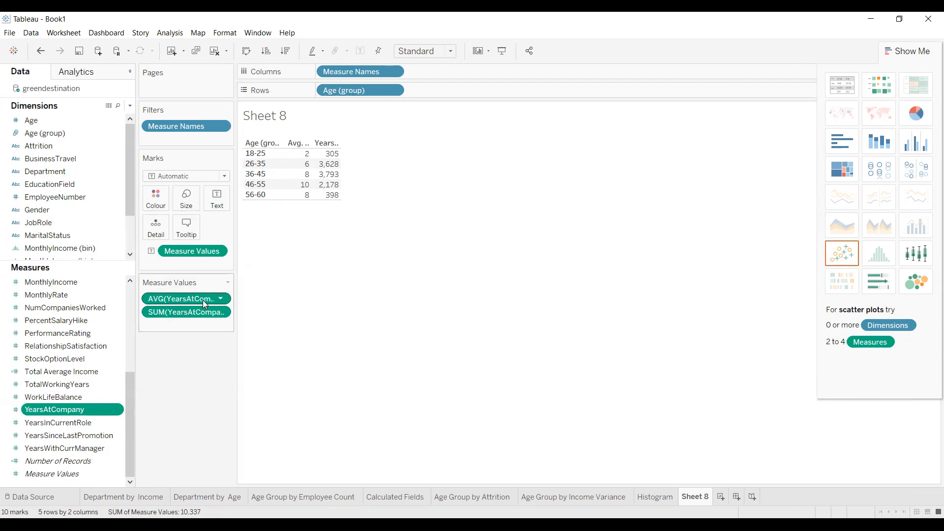
left_click(297, 143)
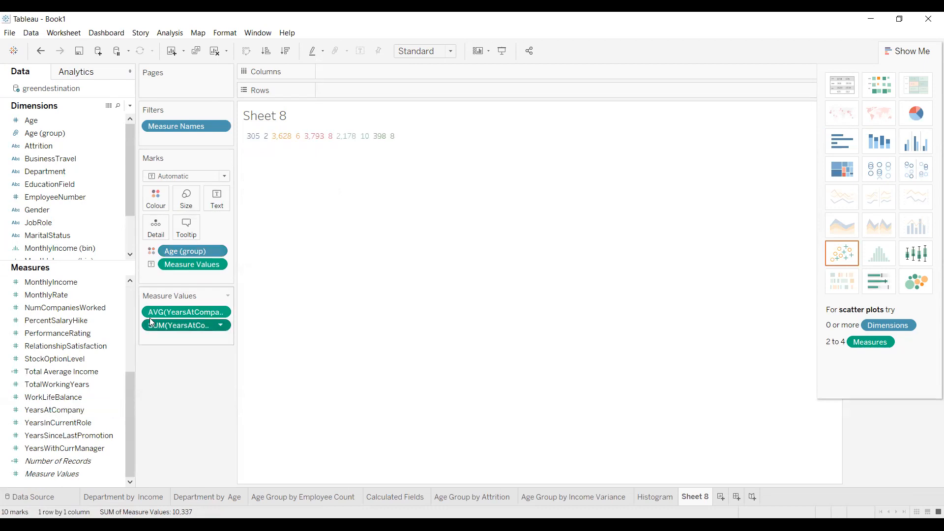
left_click_drag(149, 318, 160, 295)
left_click_drag(176, 258, 26, 344)
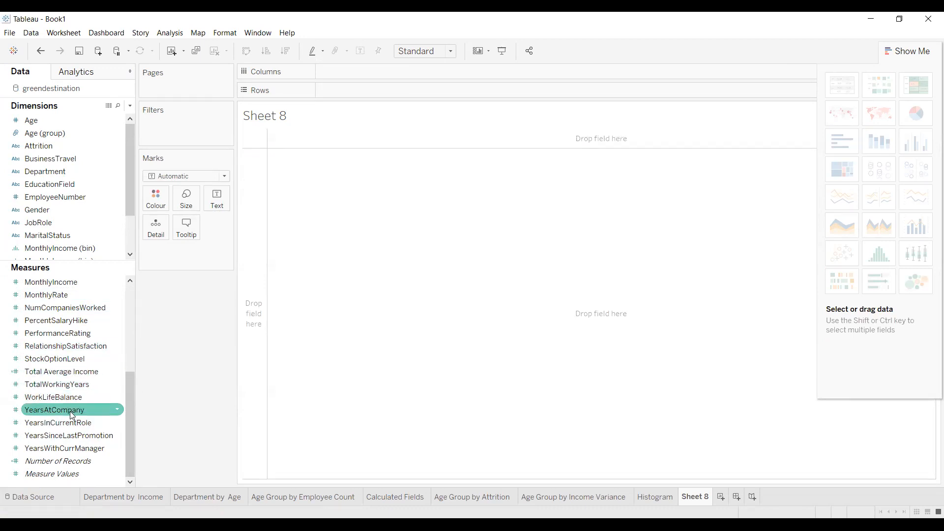
Place the summed YearsAtCompany measure on the empty sheet and show it as a text table
left_click_drag(70, 411, 188, 338)
left_click_drag(358, 72, 358, 74)
left_click(842, 84)
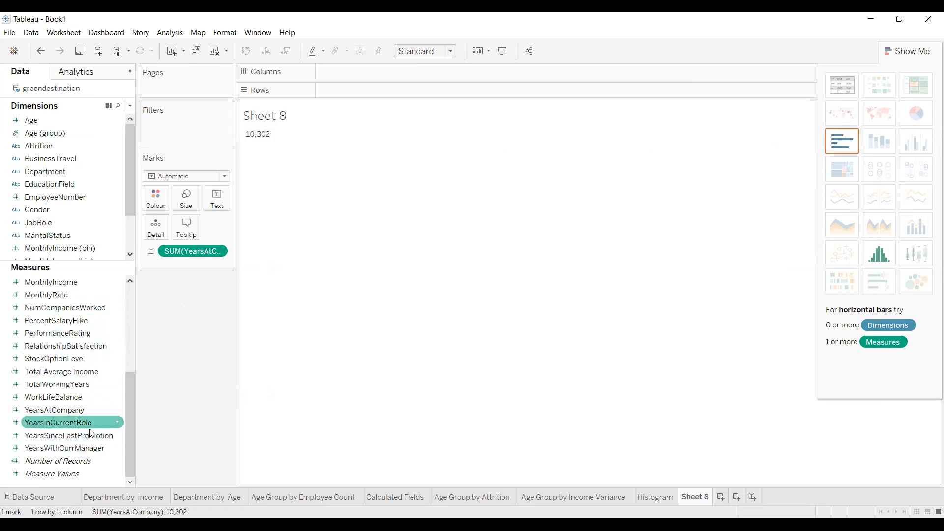
Convert the YearsAtCompany field to a dimension and remove its sum from the sheet
right_click(100, 412)
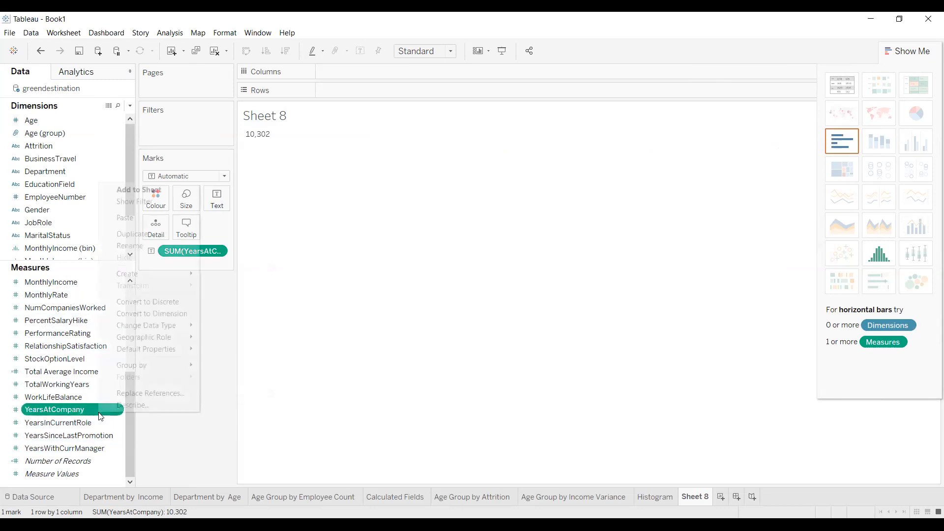
left_click(170, 311)
left_click_drag(190, 250, 53, 254)
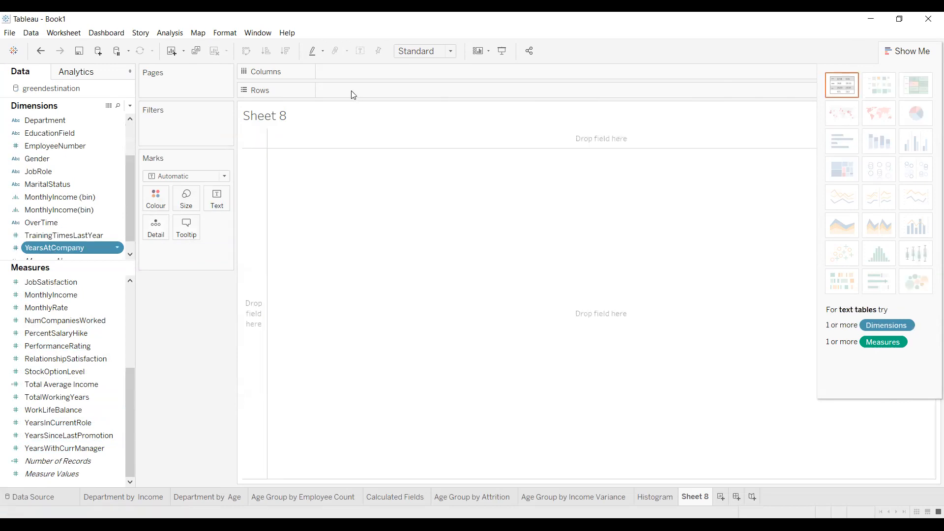
Place the YearsAtCompany dimension on the rows and swap it over to the columns
left_click_drag(318, 161, 322, 337)
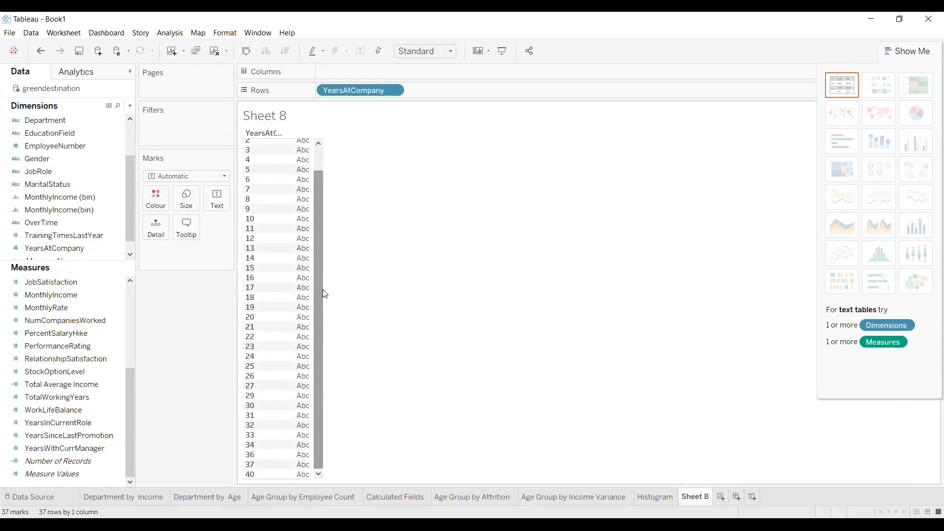
left_click_drag(323, 289, 321, 241)
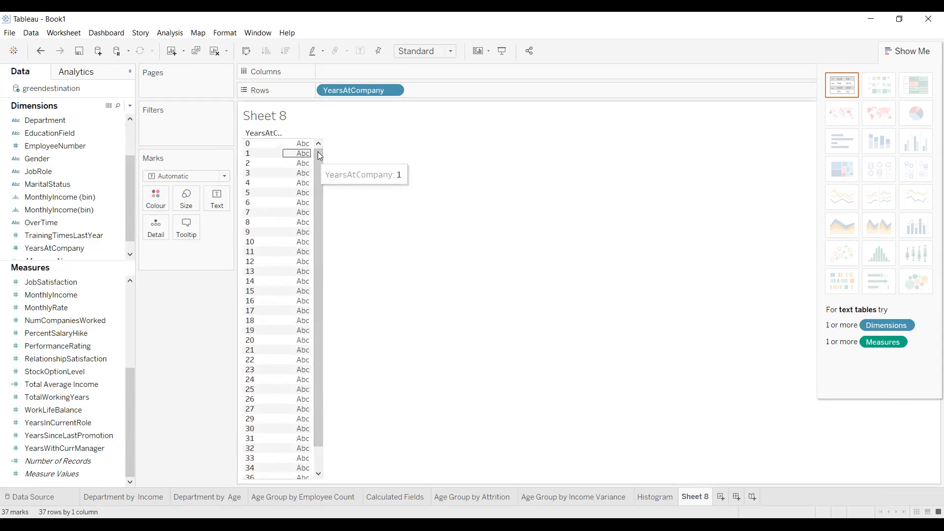
left_click_drag(318, 151, 311, 261)
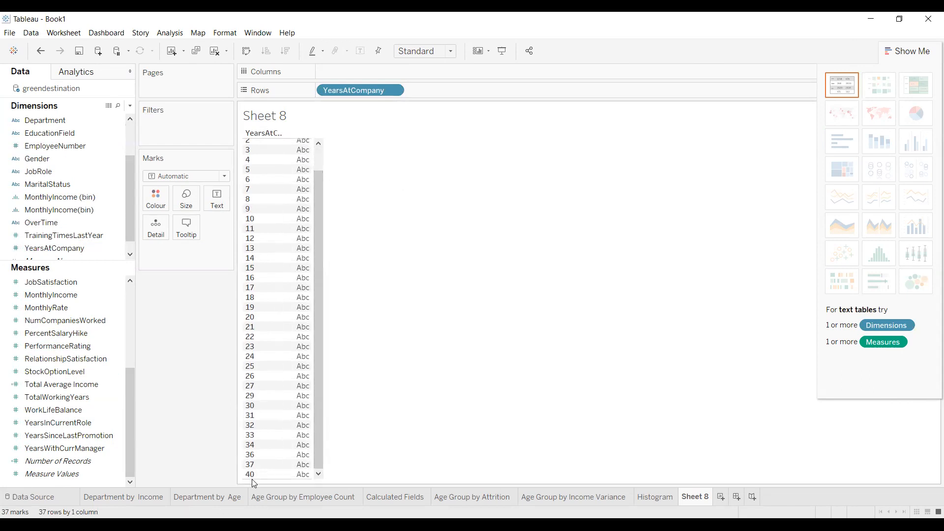
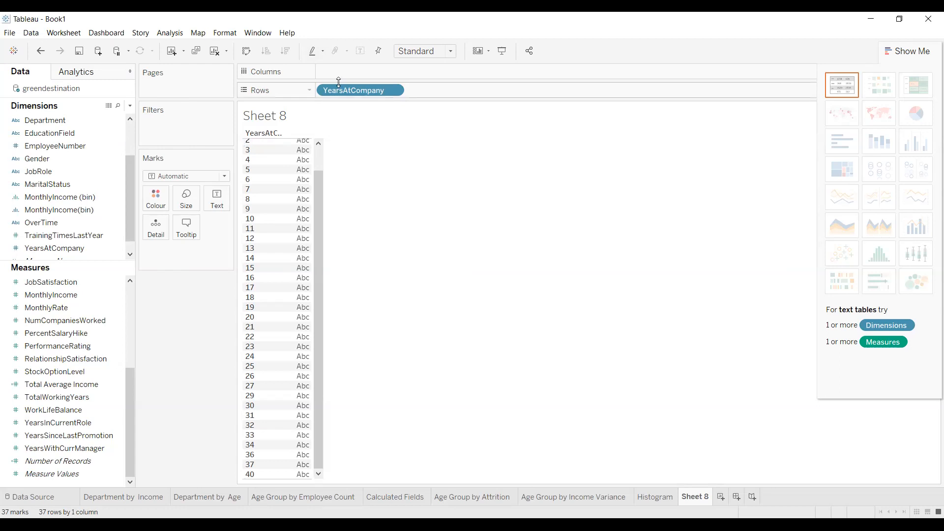
key("ctrl+w")
key("ctrl+w")
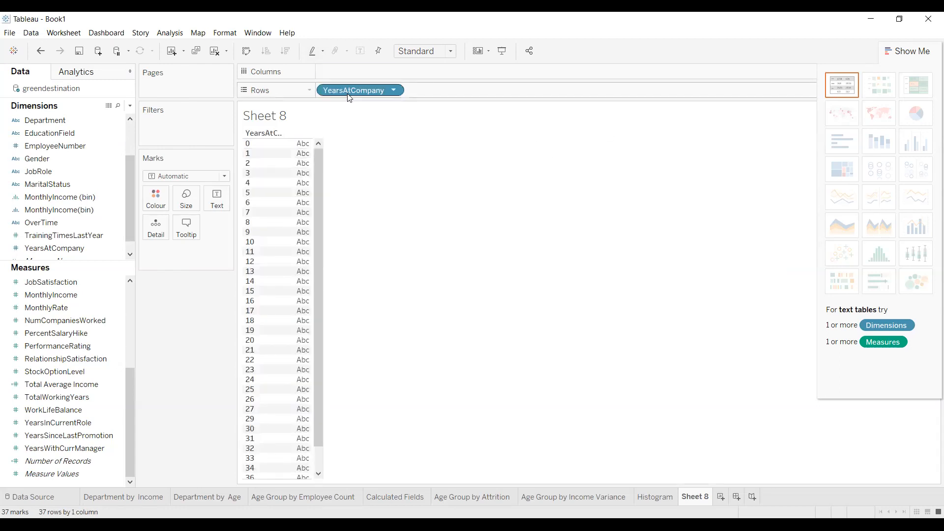
key("ctrl+w")
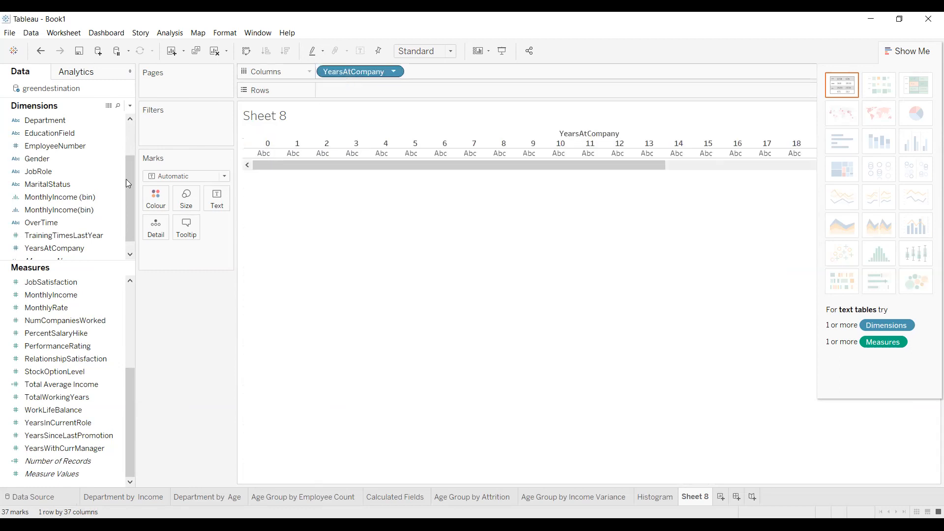
Add the sum of EmployeeCount to the rows to chart employees by years at the company
left_click_drag(132, 403, 120, 286)
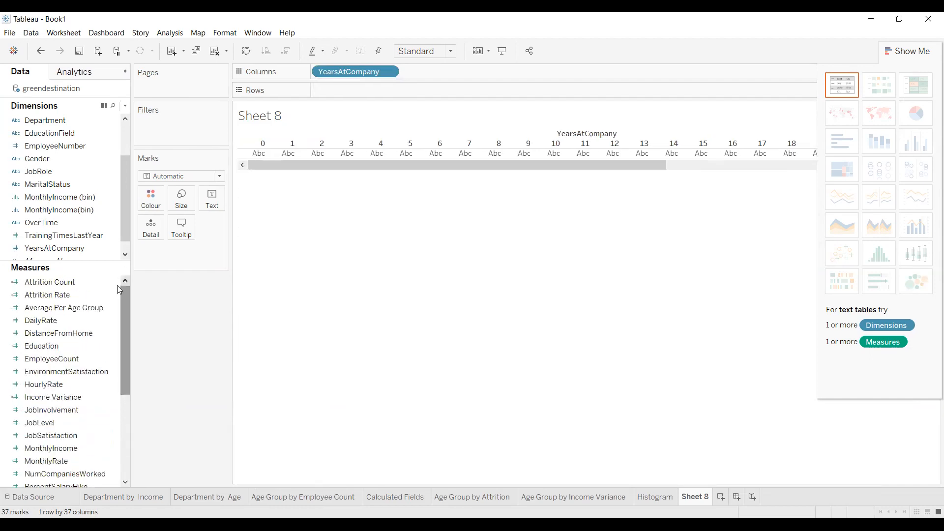
mouse_move(68, 359)
left_mouse_down()
mouse_move(257, 247)
mouse_move(374, 66)
mouse_move(375, 91)
left_mouse_up()
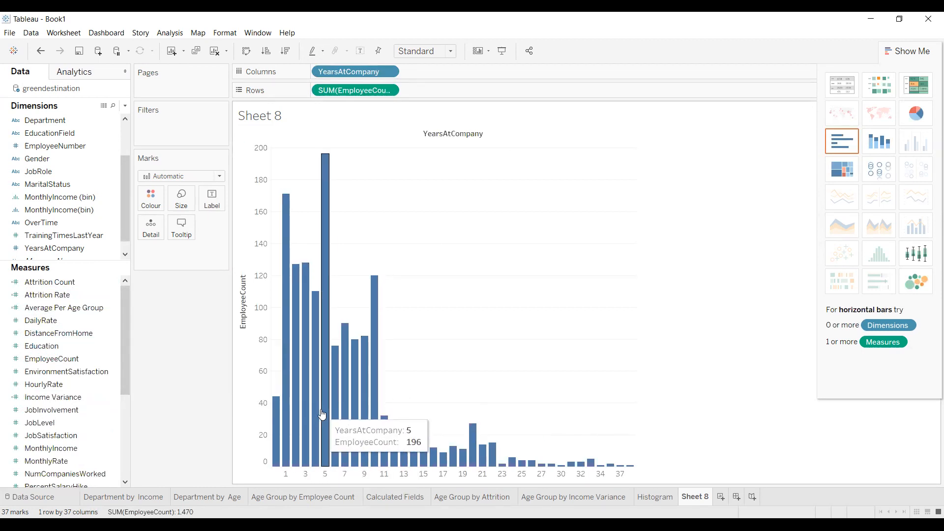
mouse_move(327, 169)
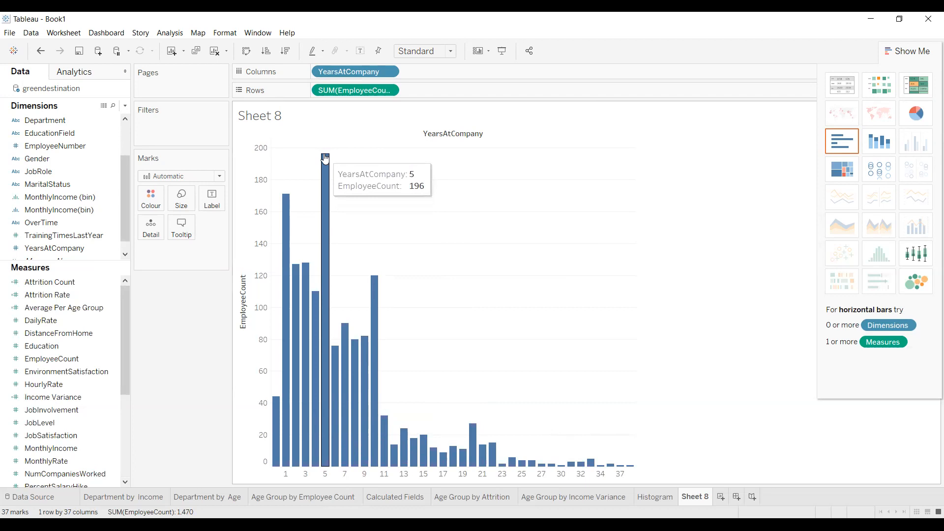
mouse_move(285, 203)
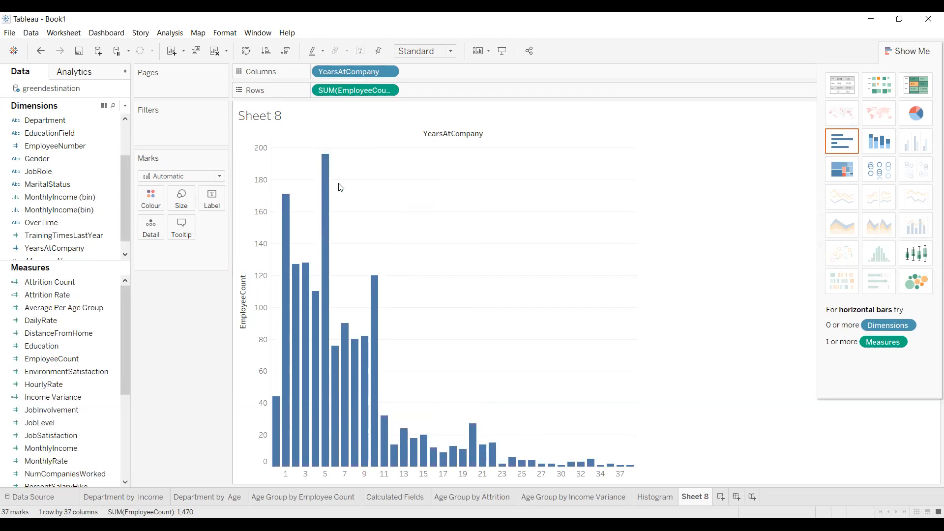
mouse_move(274, 411)
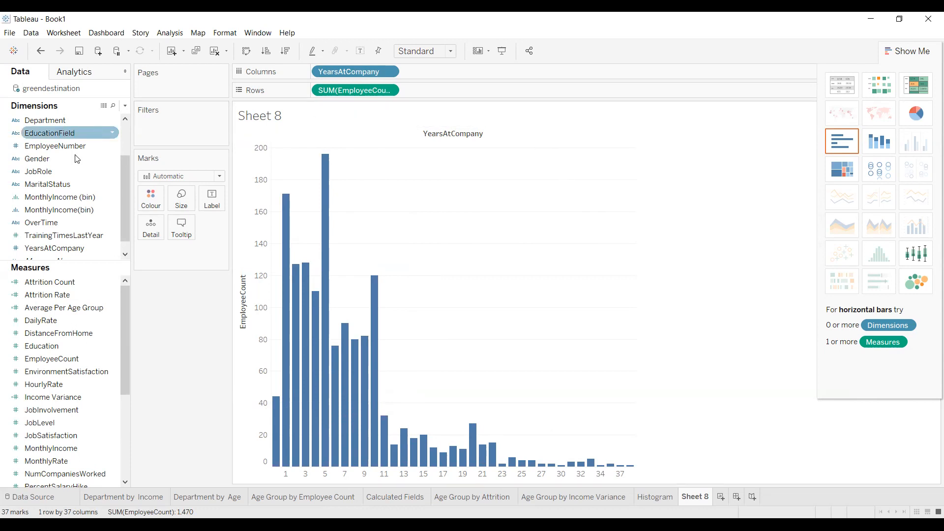
Colour the YearsAtCompany bars by Attrition
left_click_drag(123, 180, 122, 122)
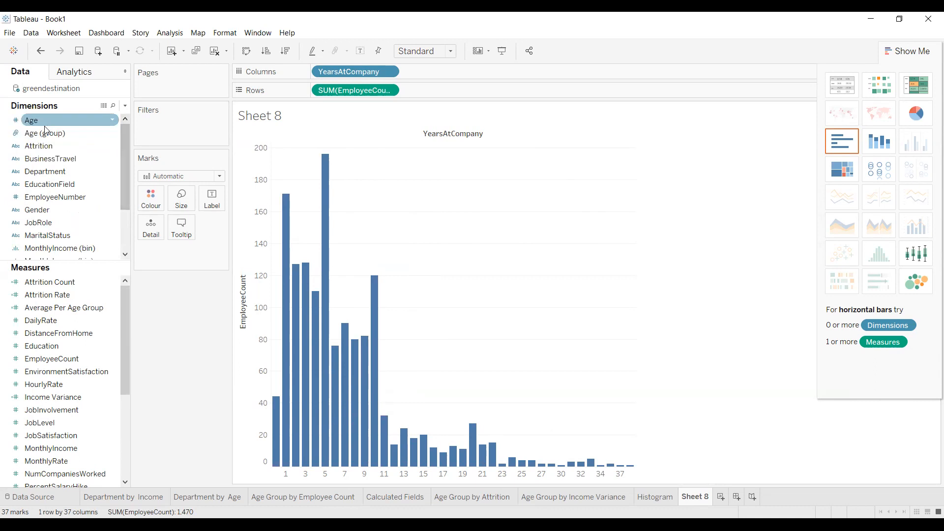
left_click(43, 146)
left_click_drag(151, 199, 151, 199)
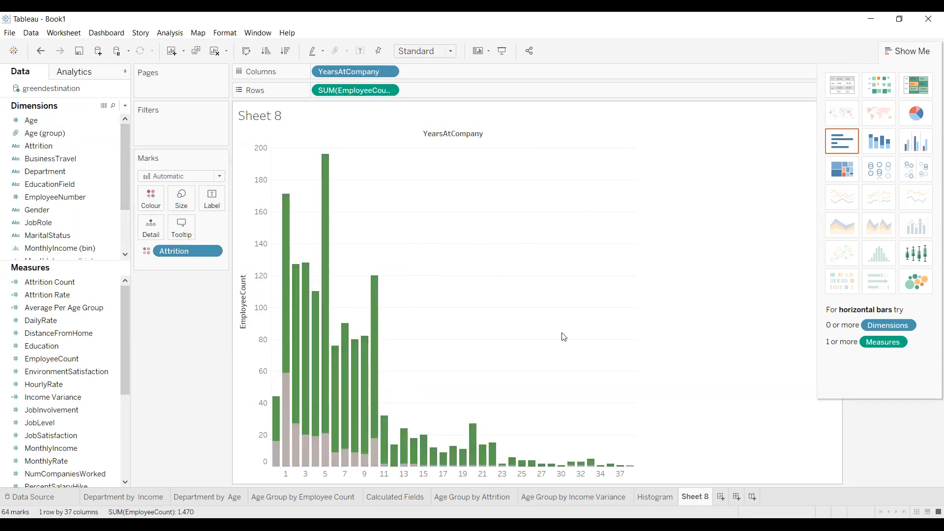
Fit the chart to the entire view and label the bars with the sum of EmployeeCount
left_click(452, 51)
left_click(441, 99)
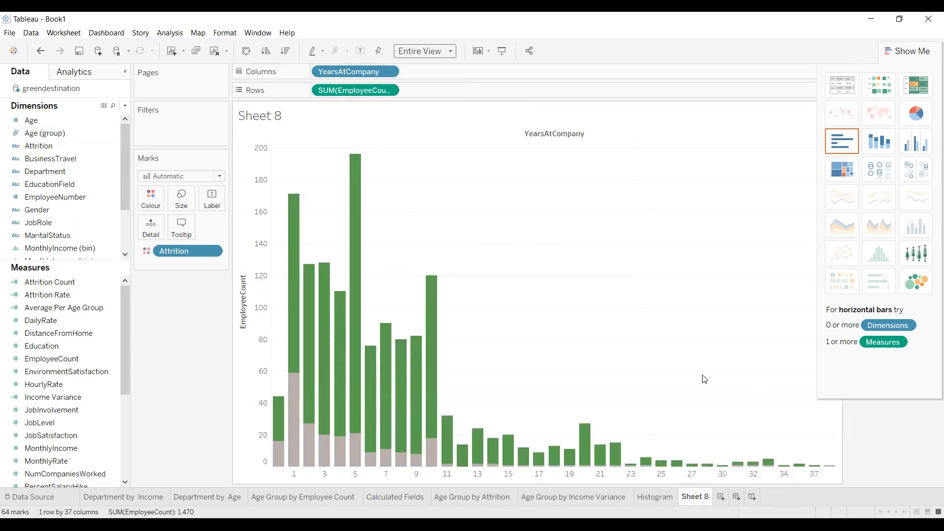
left_click_drag(381, 91, 377, 95)
left_click_drag(244, 200, 212, 201)
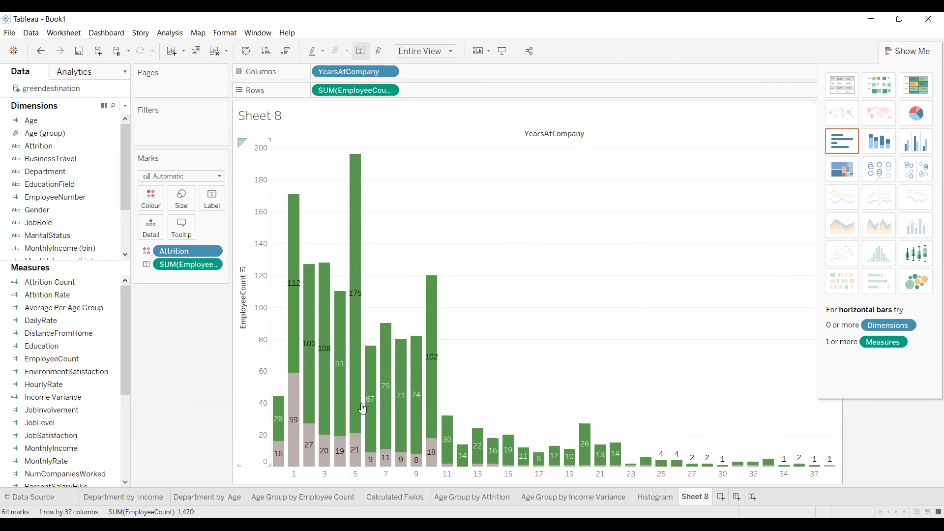
Set the direction of the EmployeeCount mark labels to Up so they run vertically along the bars
mouse_move(316, 414)
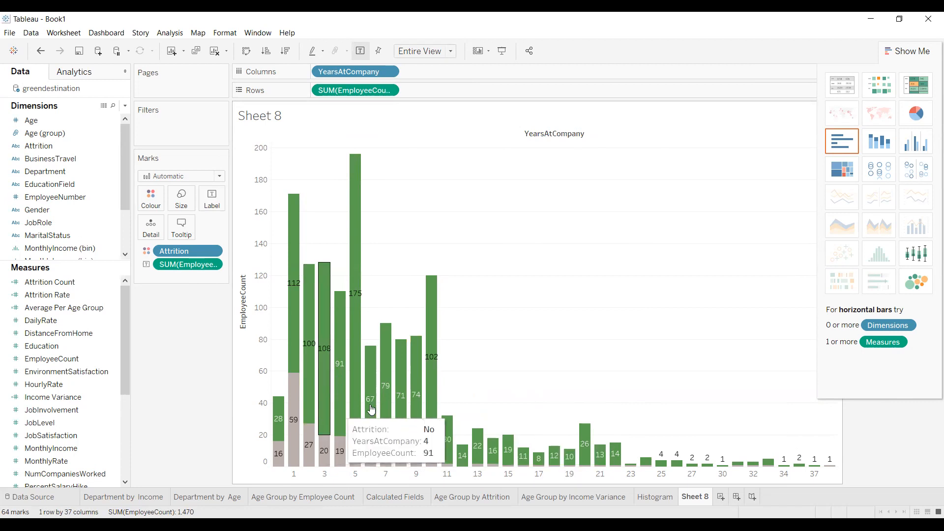
left_click(238, 215)
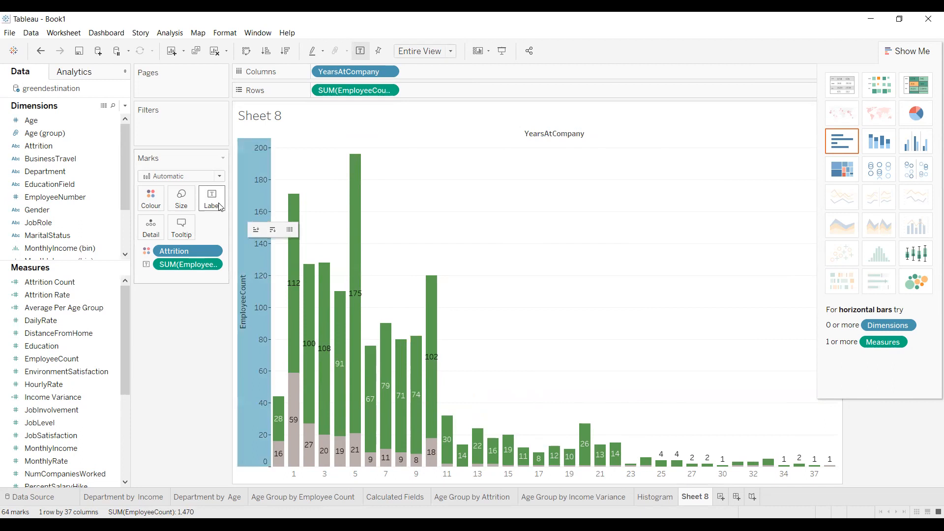
left_click(219, 207)
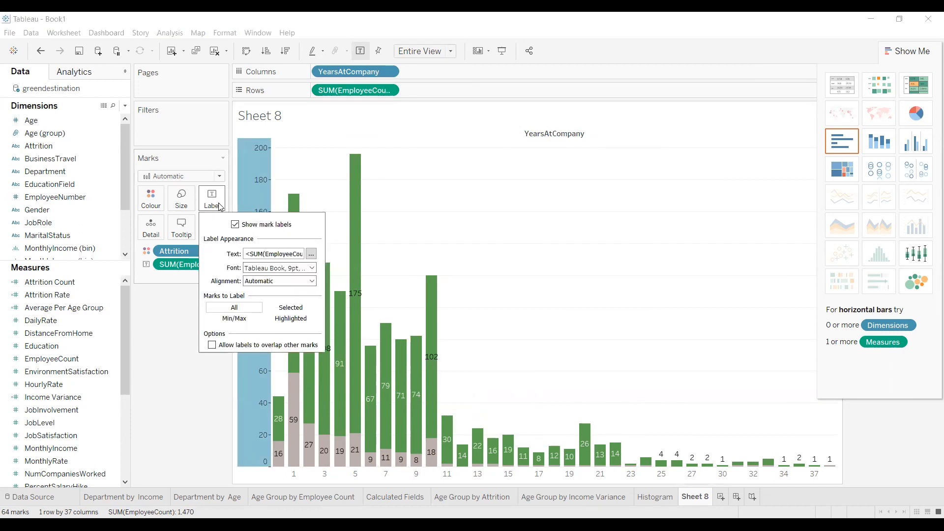
left_click(278, 282)
left_click(328, 324)
left_click(526, 341)
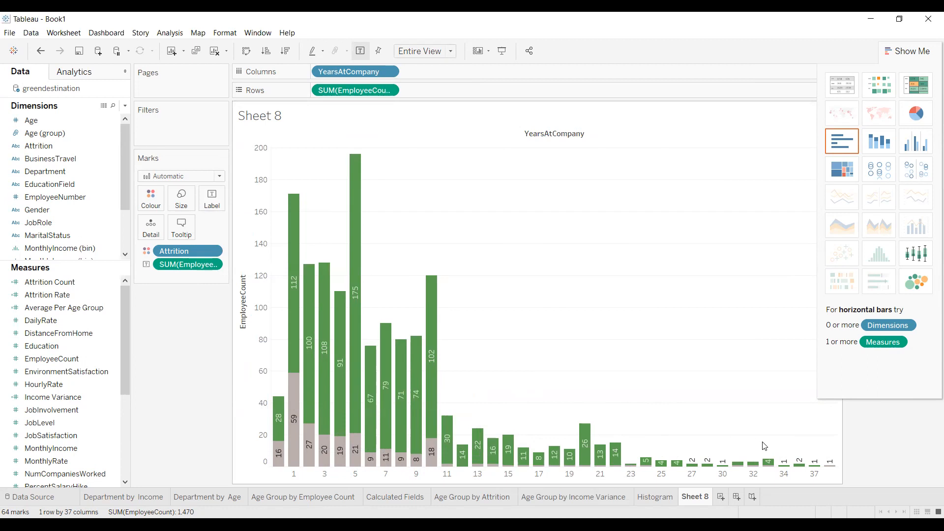
Set the grid lines of the whole sheet to None
right_click(574, 165)
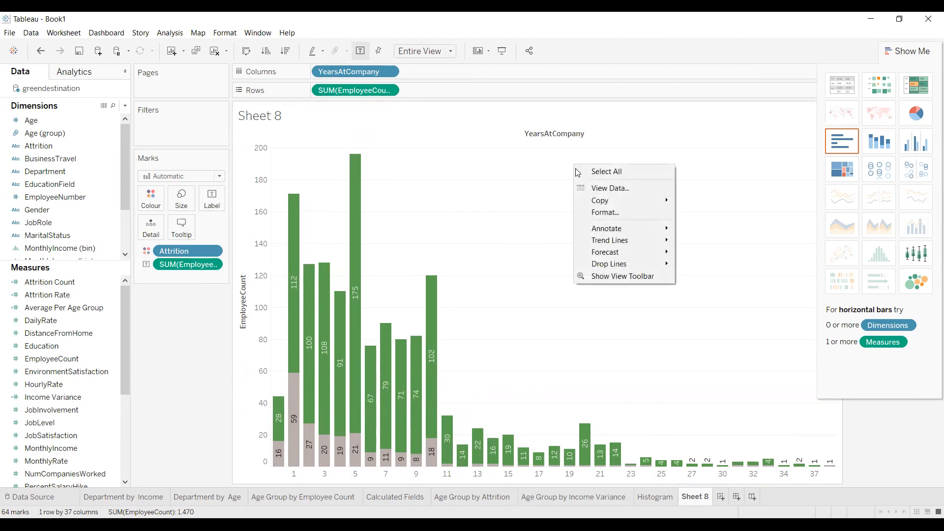
left_click(603, 213)
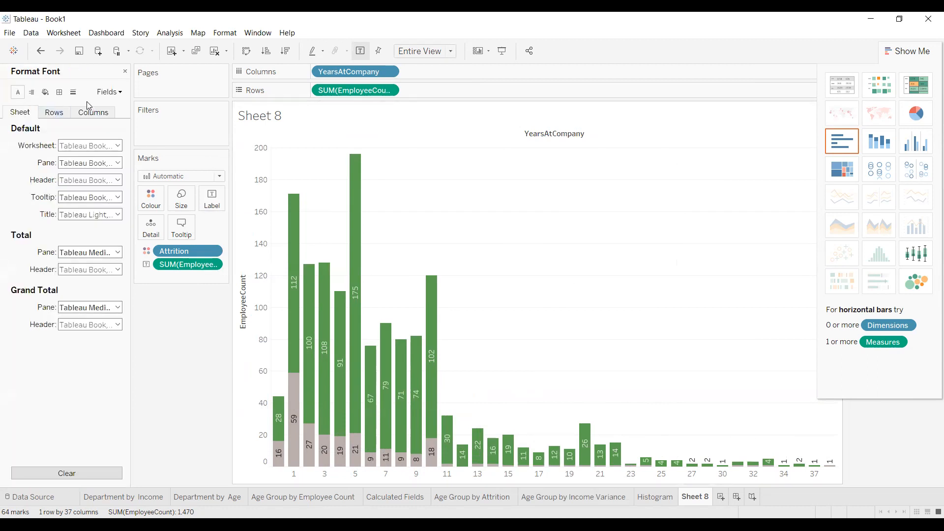
left_click(74, 92)
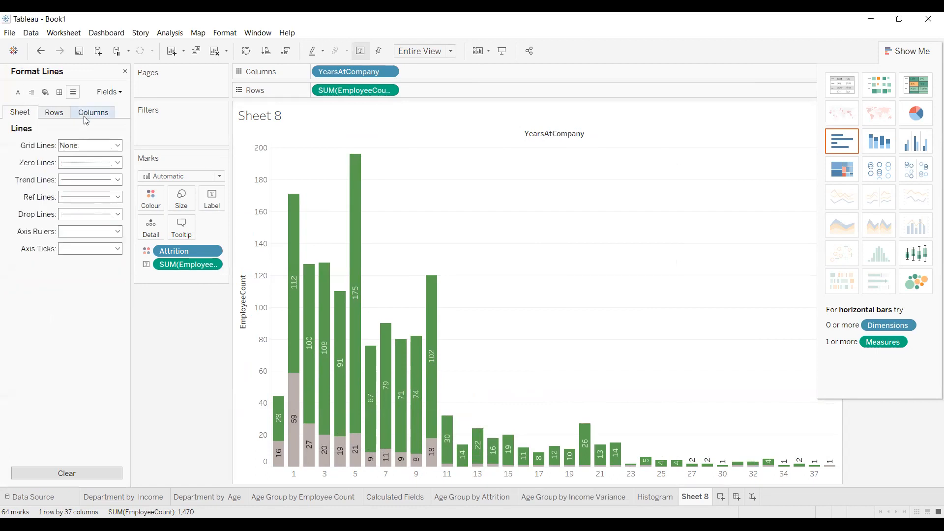
left_click(86, 146)
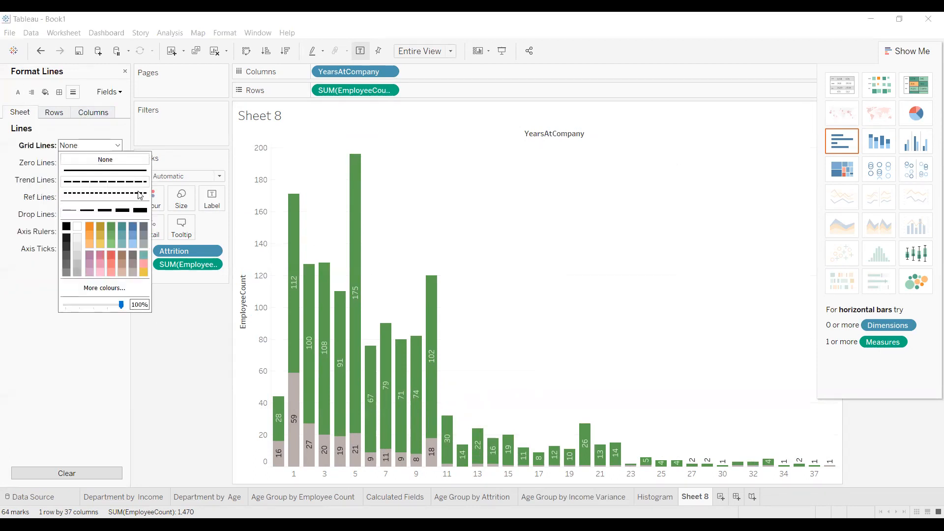
left_click(613, 192)
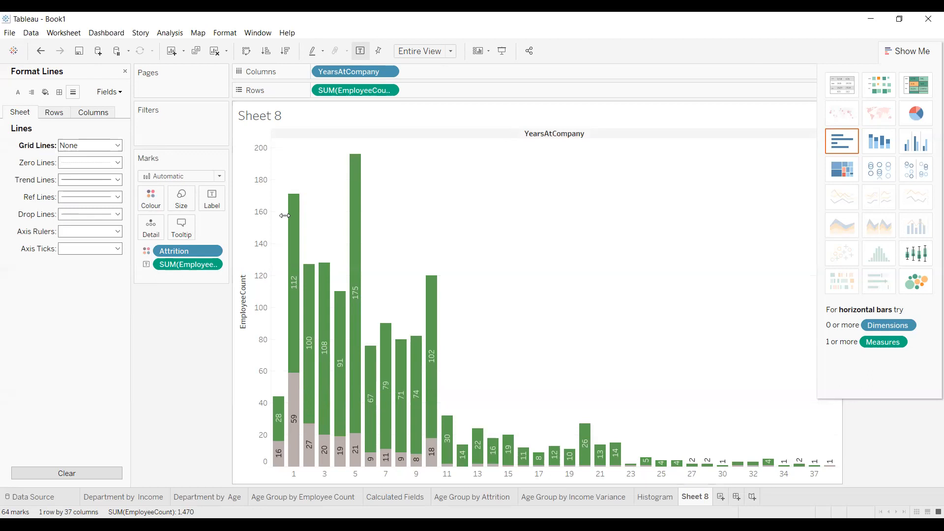
Hide the EmployeeCount axis header and the YearsAtCompany field label above the columns
right_click(245, 286)
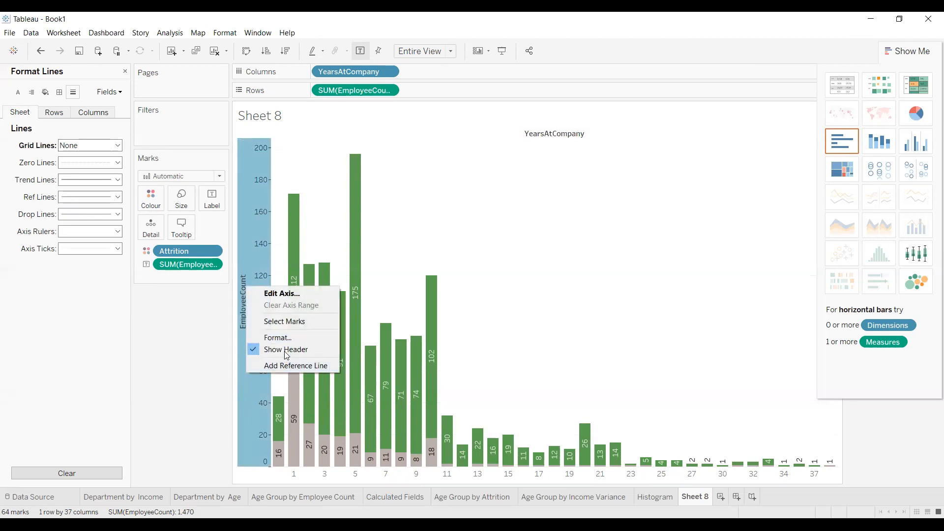
left_click(284, 351)
right_click(533, 134)
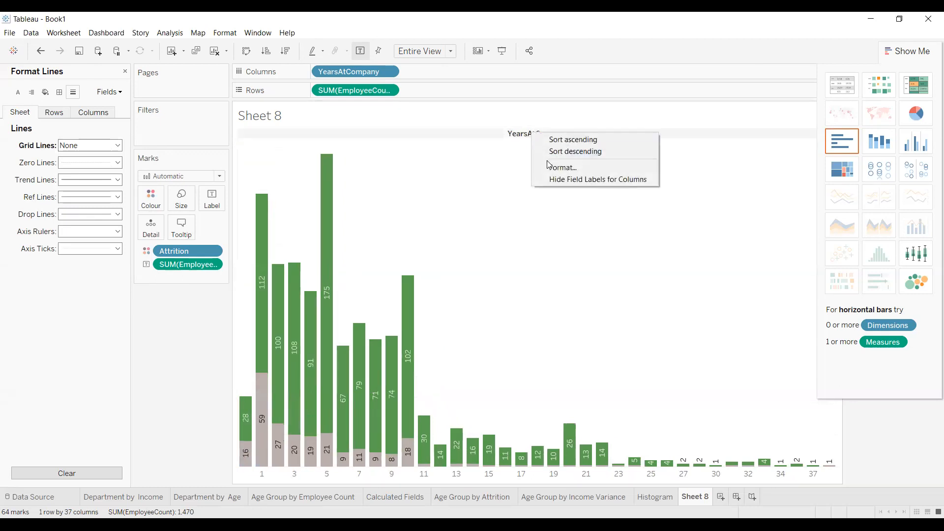
left_click(559, 179)
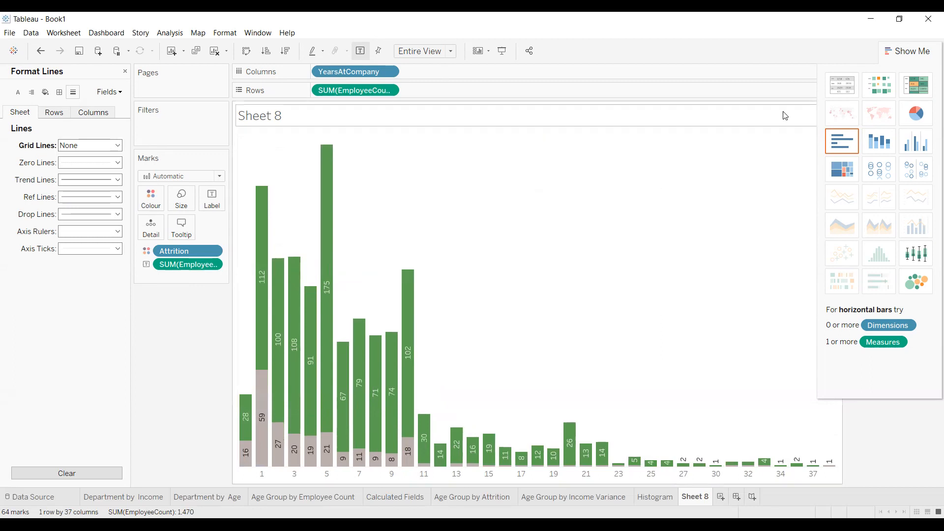
Collapse the Show Me chart suggestions and hide the Attrition colour legend
left_click(921, 53)
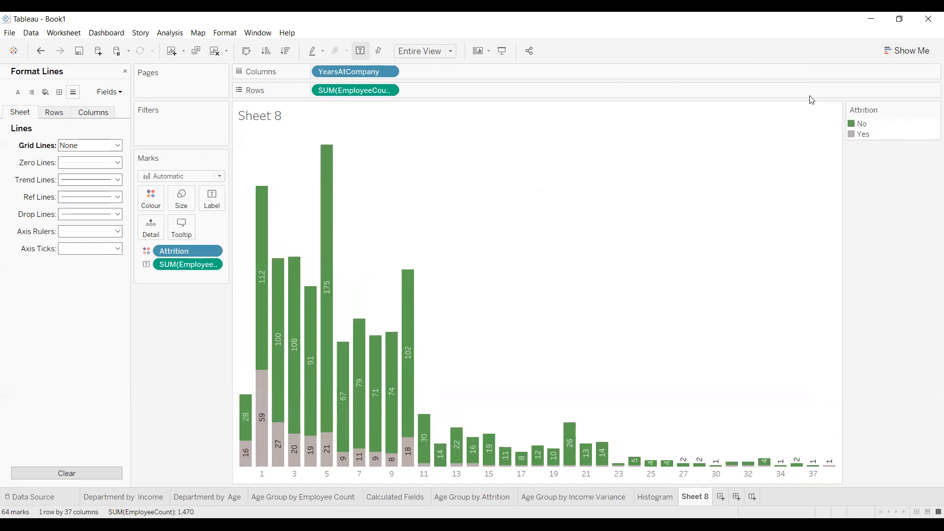
left_click(933, 110)
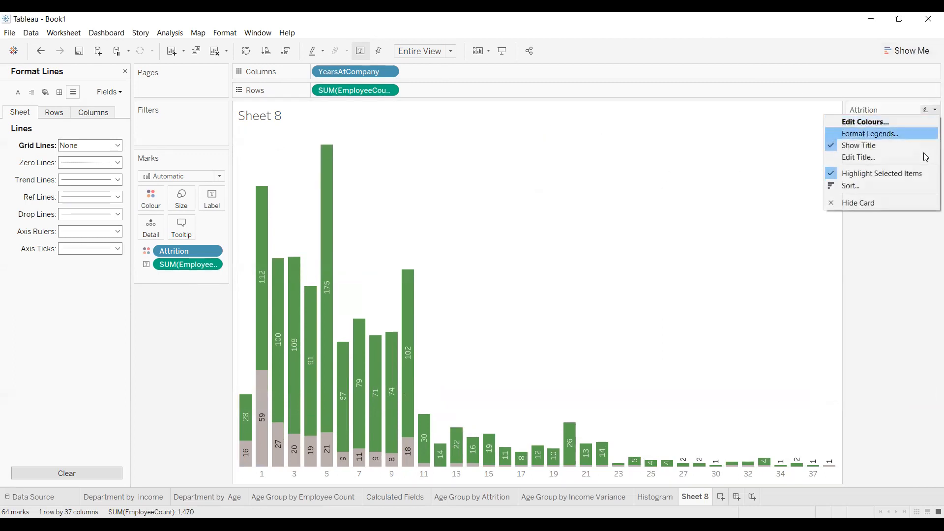
left_click(898, 201)
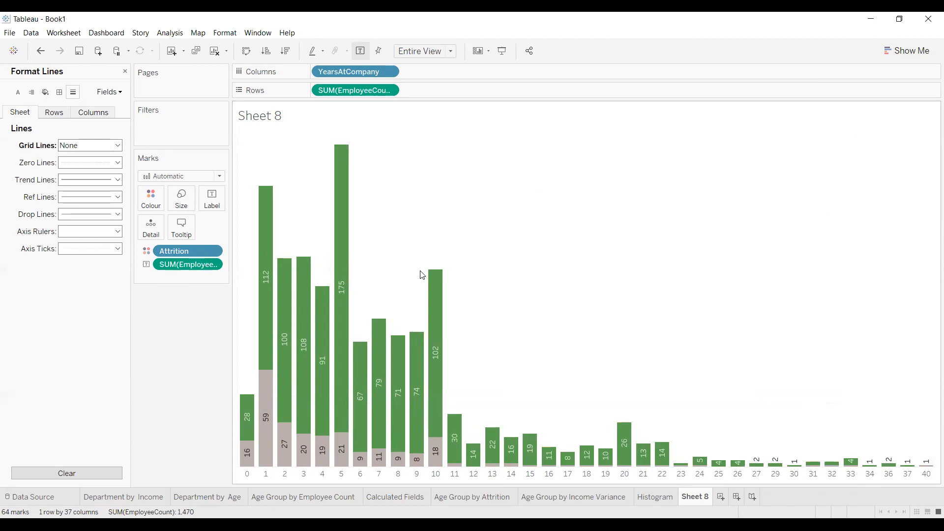
Undo the hidden headers, the grid line removal, the mark labels and their rotation, and the Entire View fit
key("ctrl+z")
key("ctrl+z")
key("ctrl+z")
key("ctrl+z")
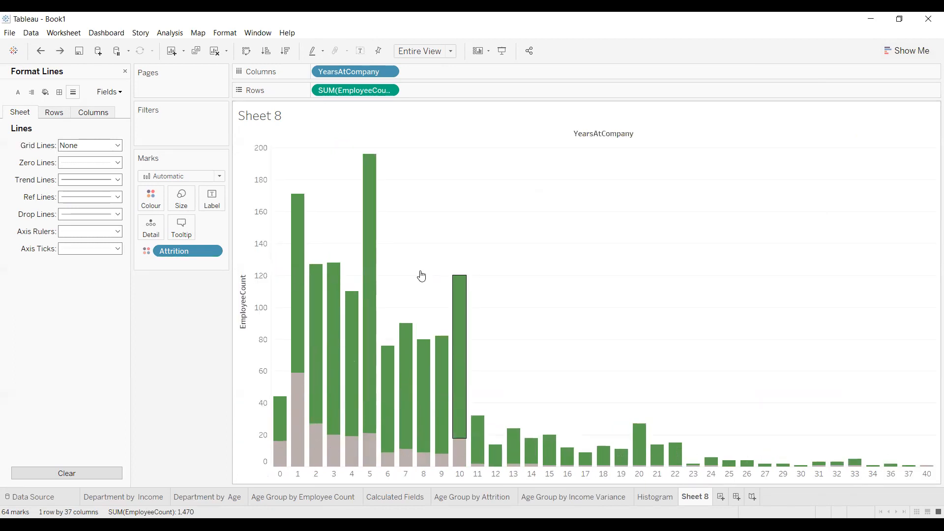
key("ctrl+z")
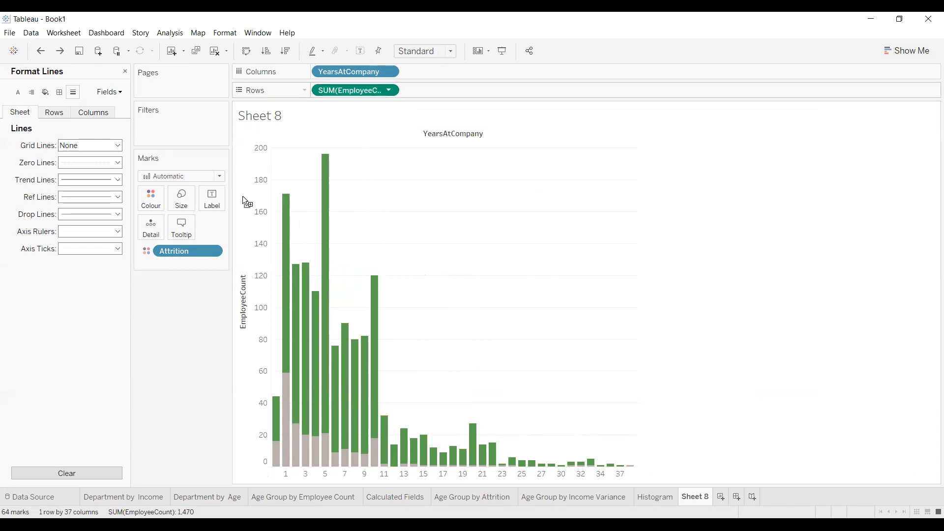
Label the YearsAtCompany bars with the sum of EmployeeCount and set the label direction to Up
left_click_drag(219, 196, 216, 198)
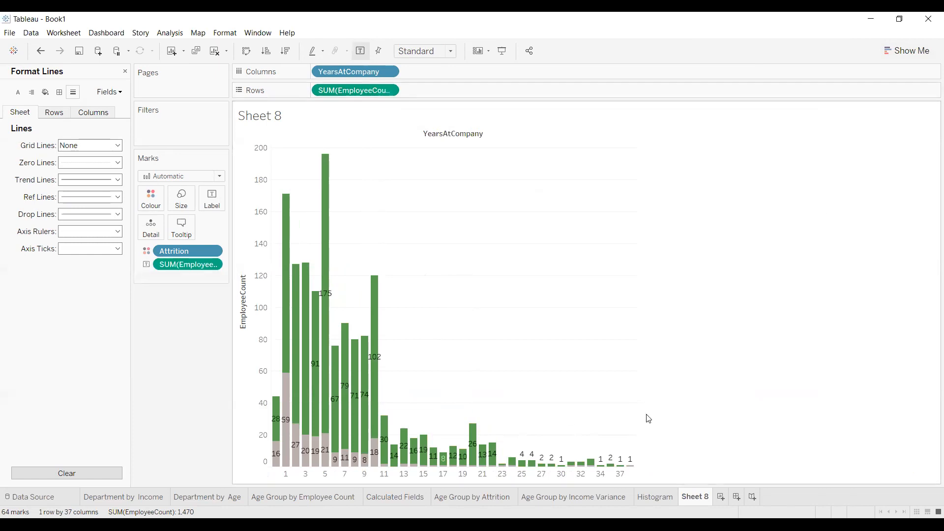
left_click(215, 203)
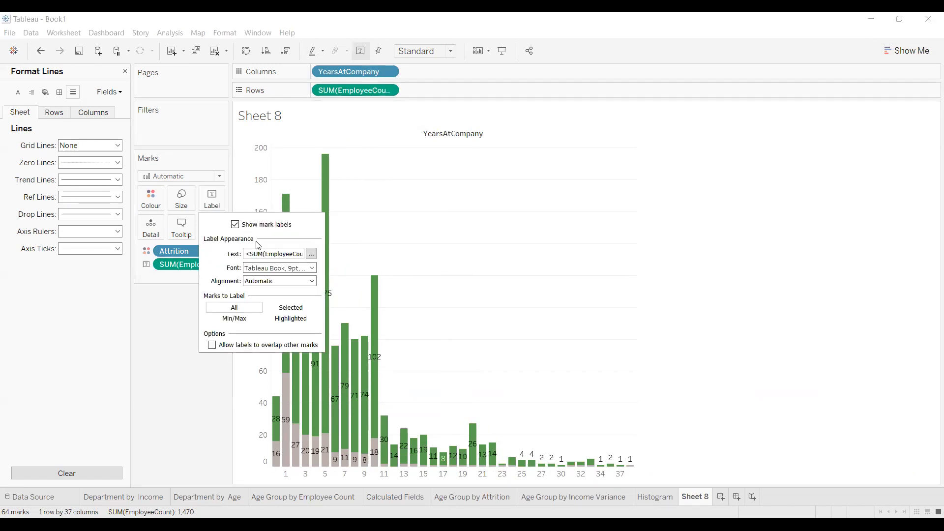
left_click(290, 281)
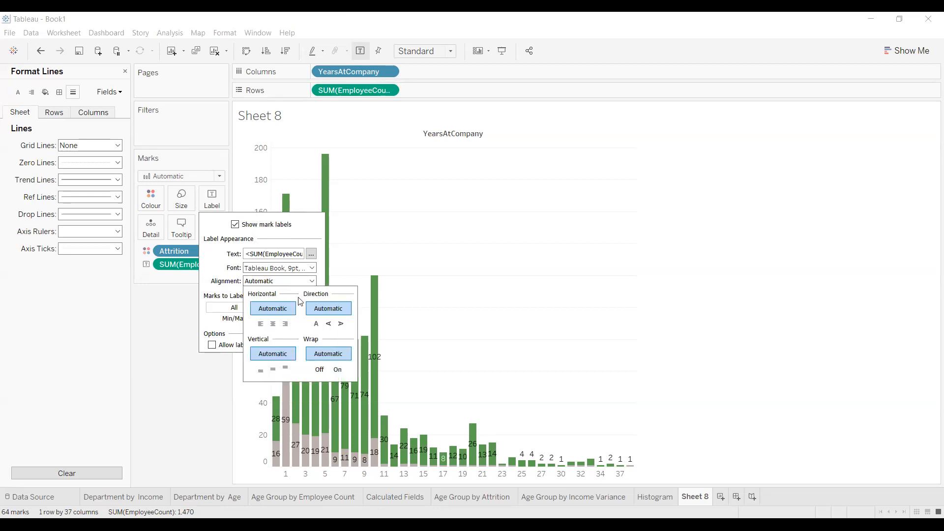
left_click(329, 324)
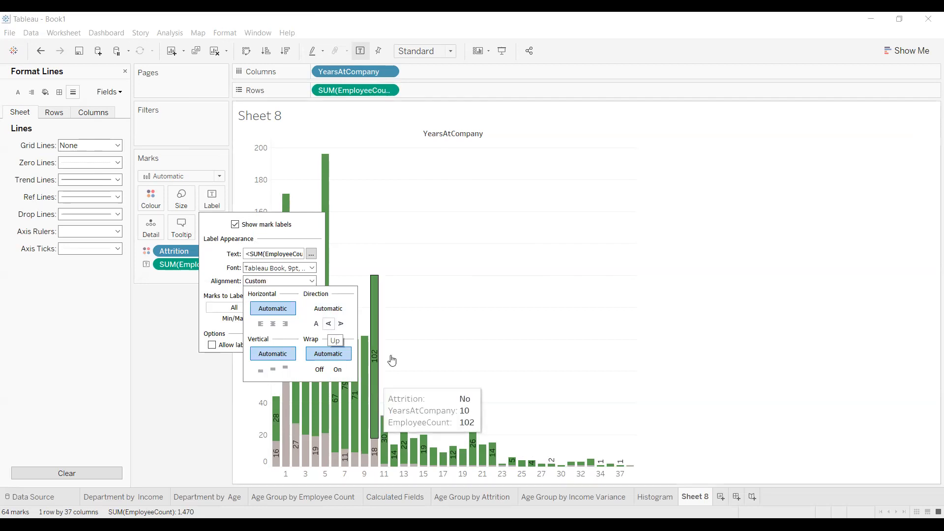
left_click(528, 293)
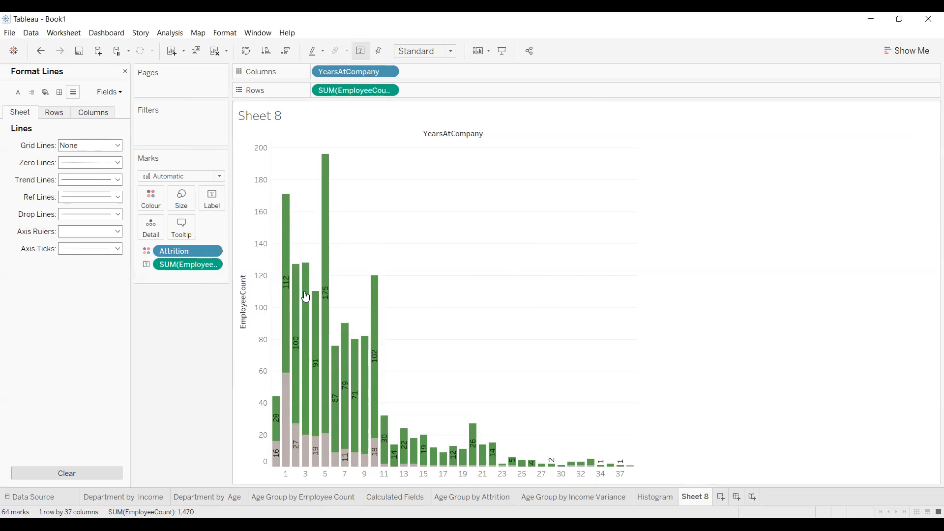
Set the sheet's grid lines to None and fit the chart to the entire view
right_click(393, 190)
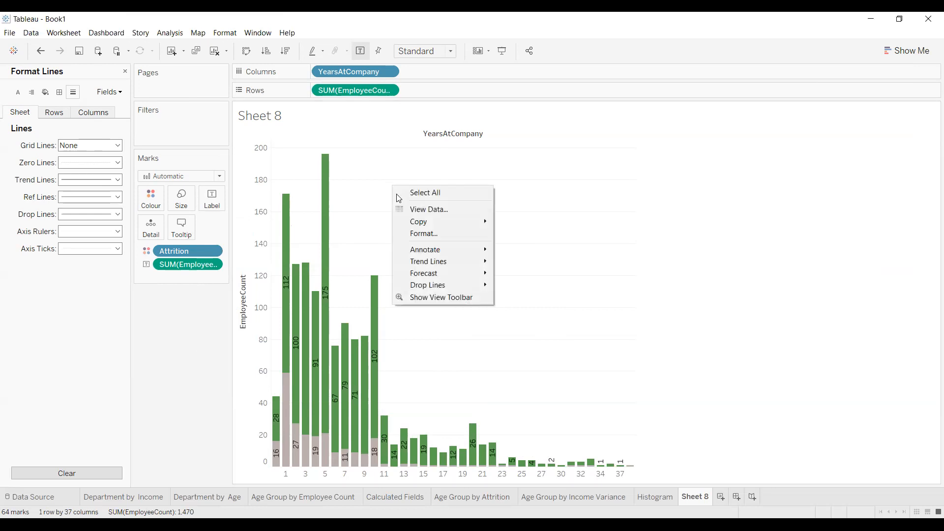
left_click(424, 234)
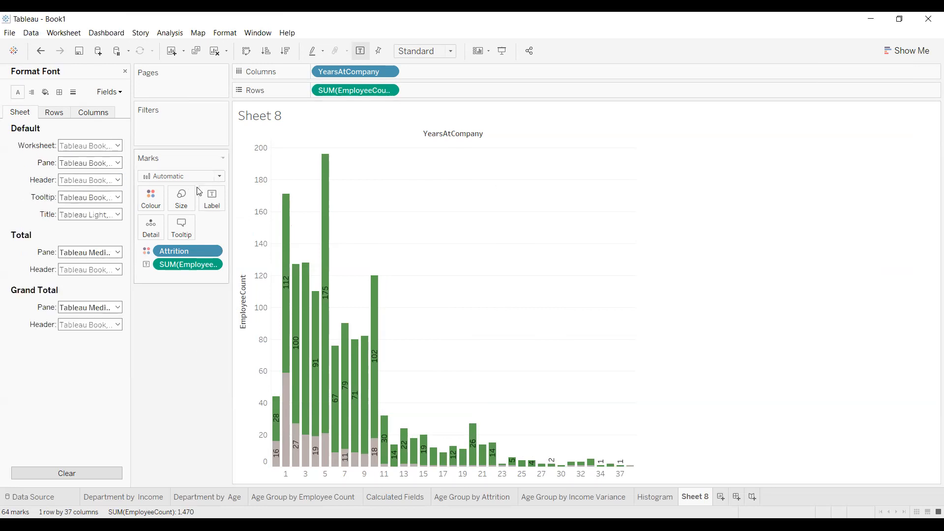
left_click(73, 92)
left_click(83, 145)
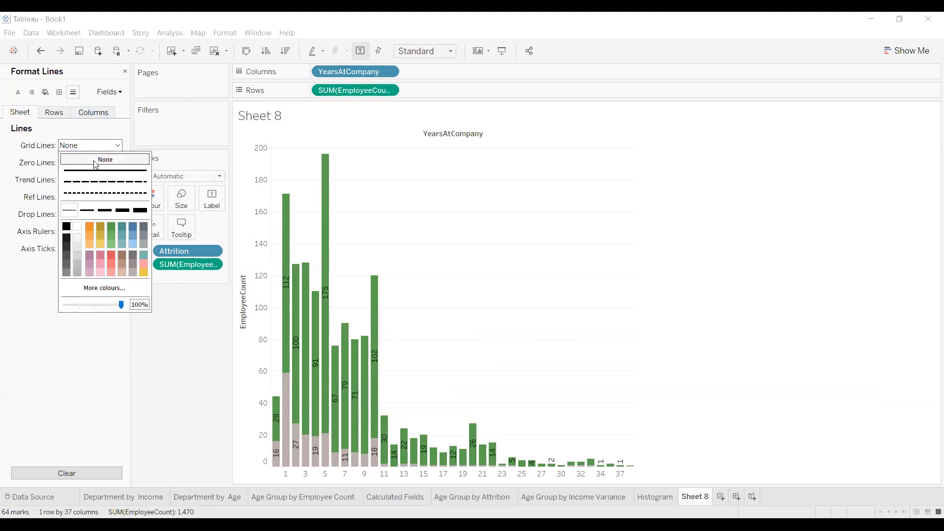
left_click(467, 86)
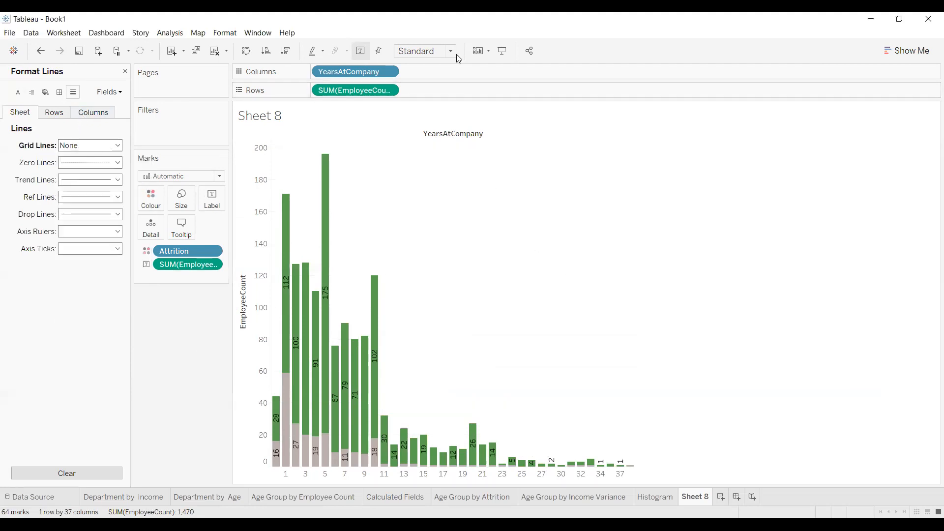
left_click(450, 51)
left_click(441, 96)
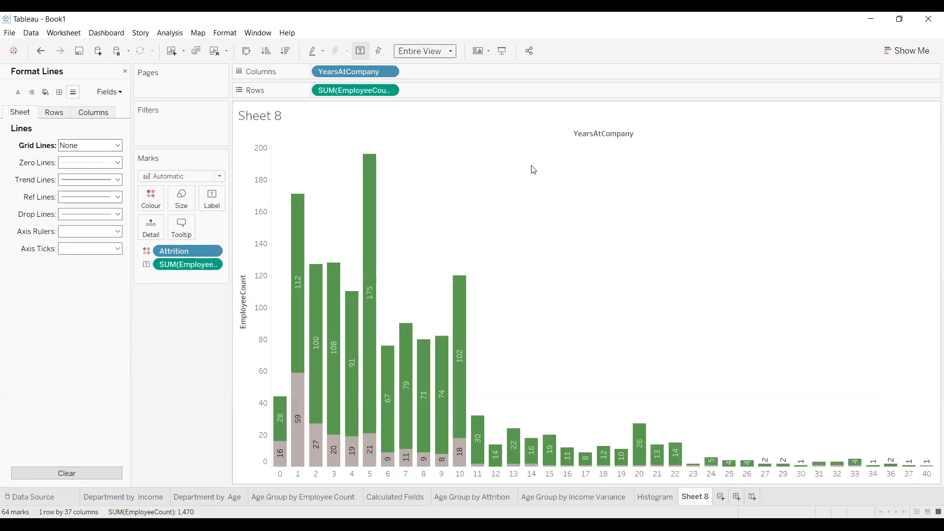
right_click(239, 306)
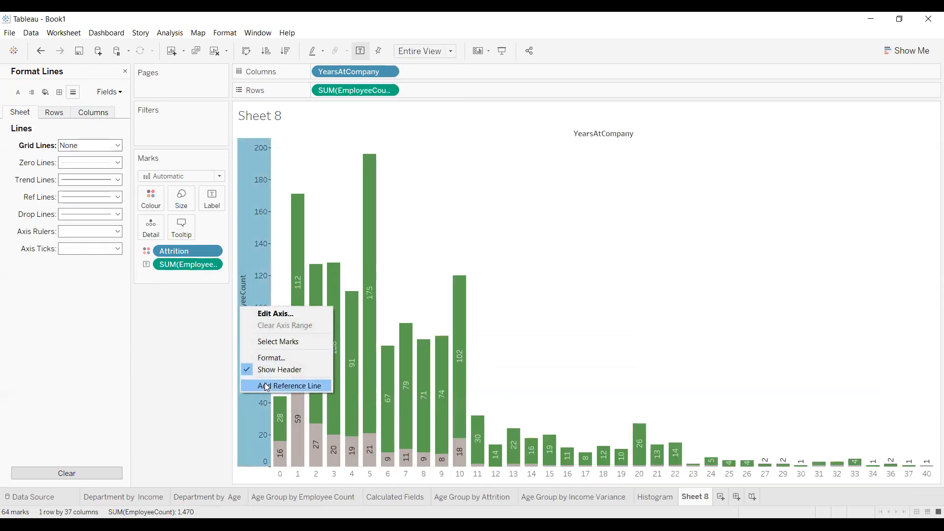
left_click(265, 386)
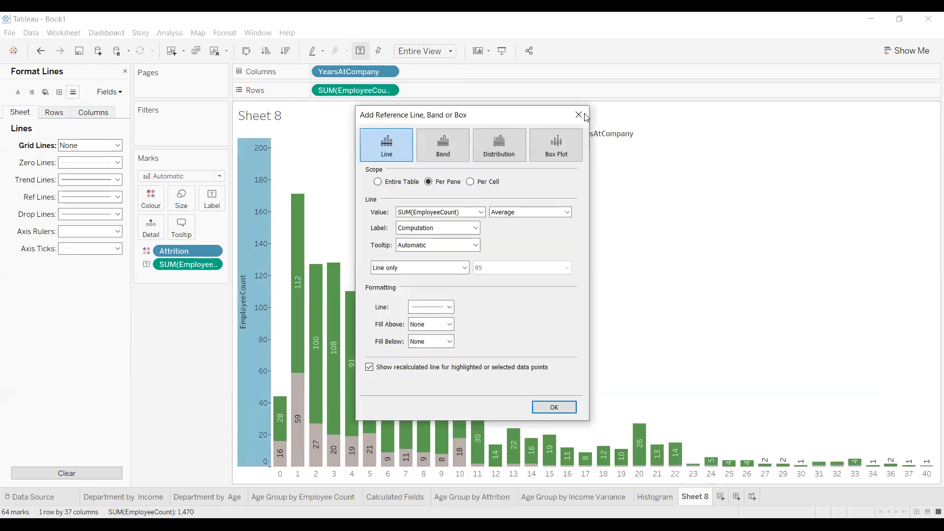
left_click(579, 118)
Add a per-pane distribution reference band at 60% and 80% of average to the EmployeeCount axis
right_click(244, 297)
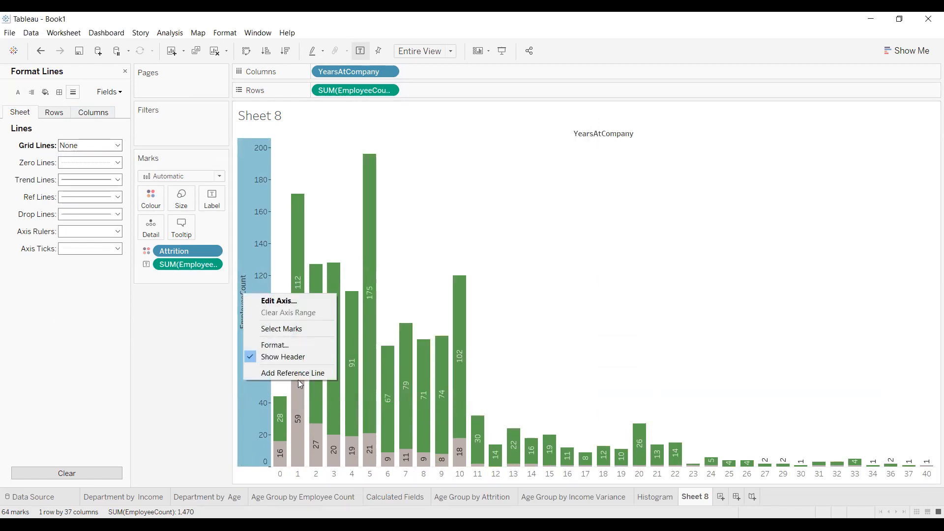
left_click(302, 373)
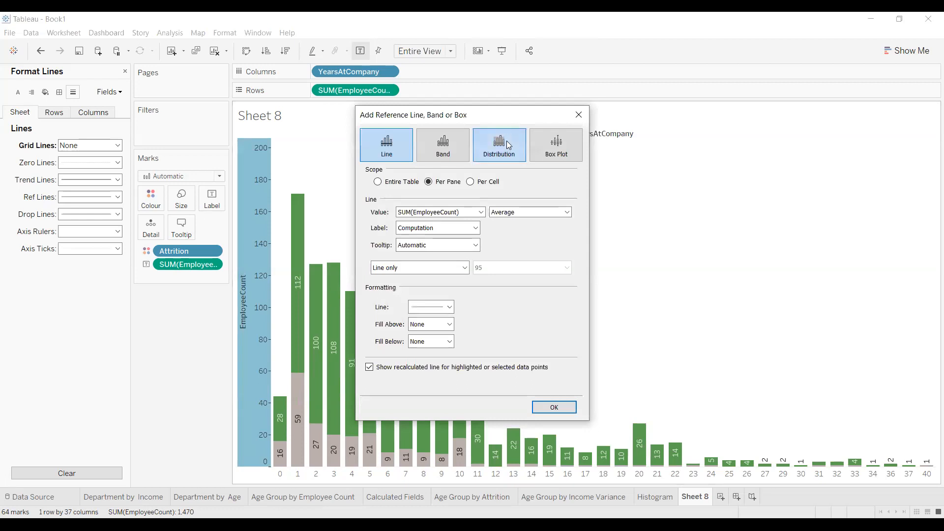
left_click(443, 145)
left_click(498, 150)
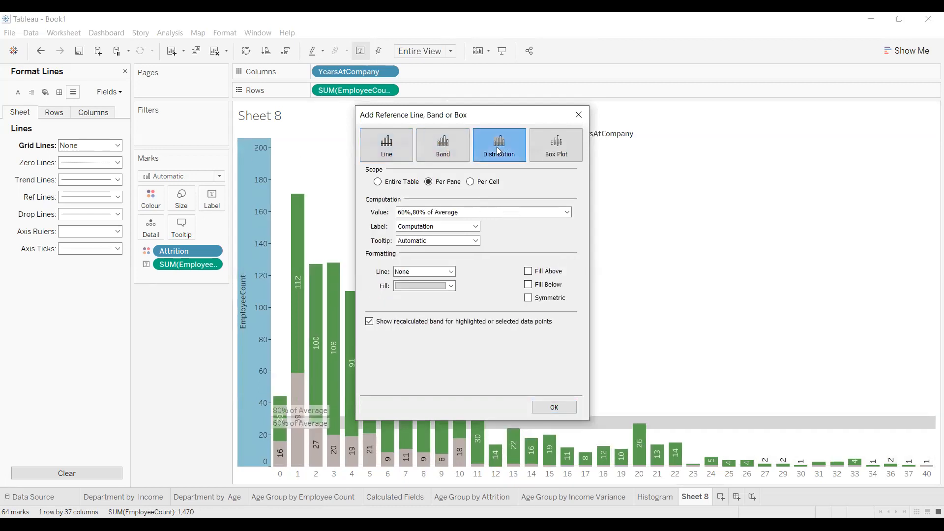
Change the reference distribution to an average line for the sum of EmployeeCount, and undo that change
left_click(396, 150)
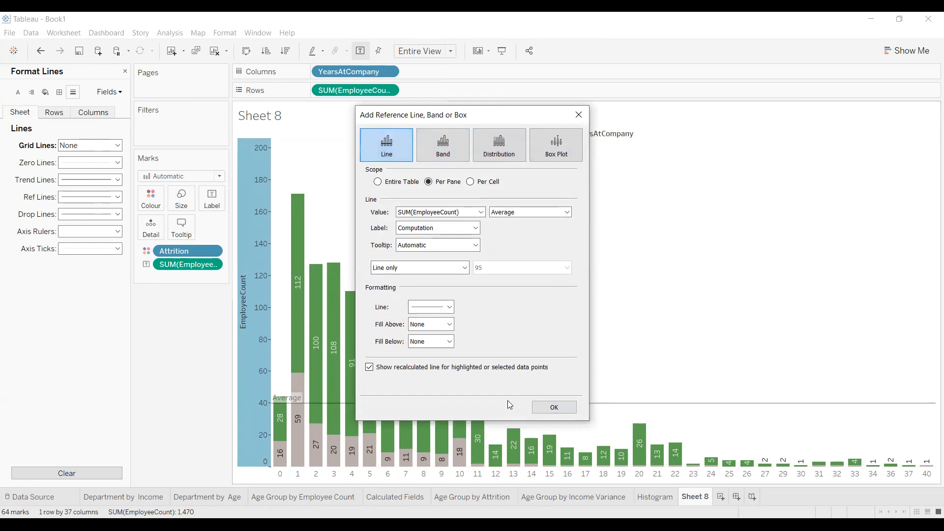
left_click(419, 229)
left_click(420, 231)
left_click(550, 406)
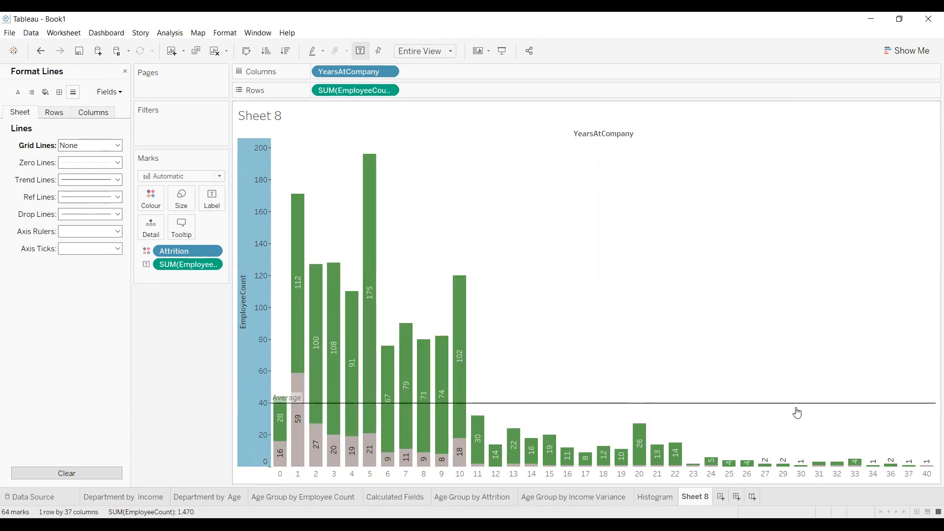
key("ctrl+z")
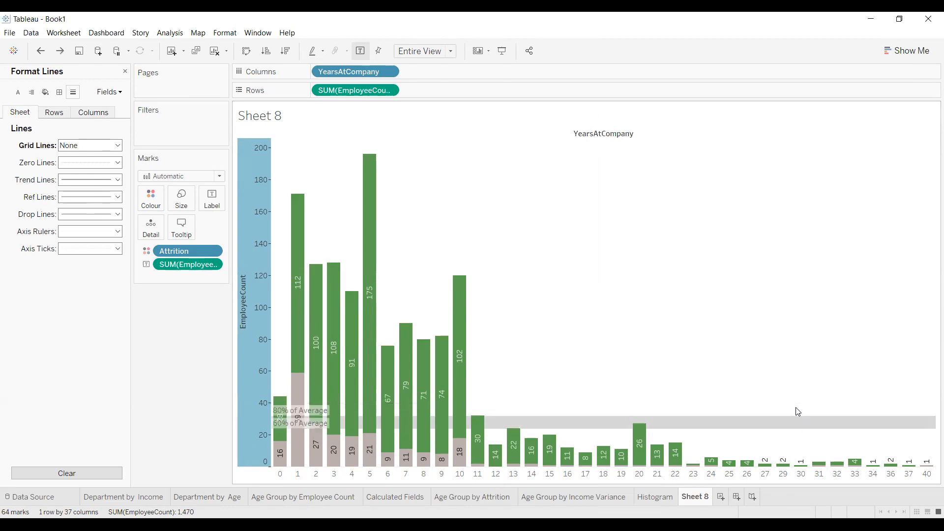
left_click(584, 285)
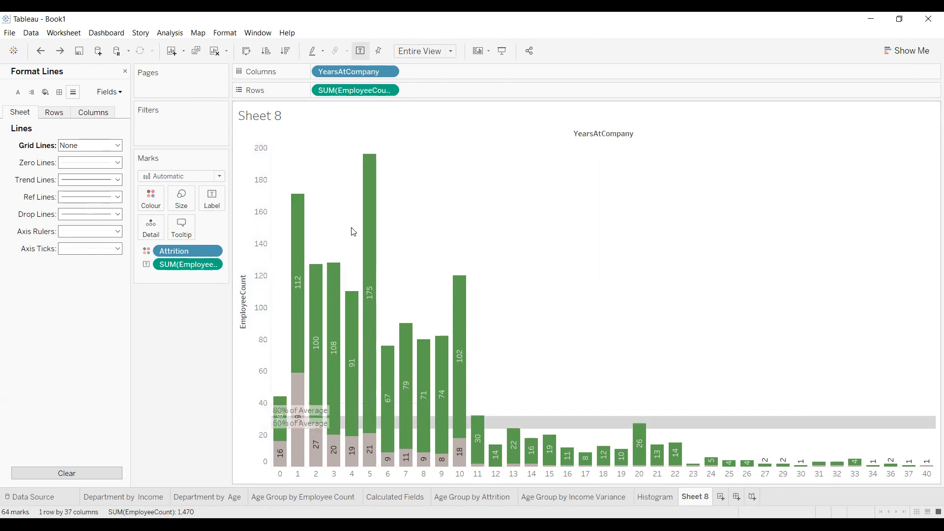
Hide the EmployeeCount axis header and the YearsAtCompany field label above the columns
left_click(239, 279)
right_click(243, 283)
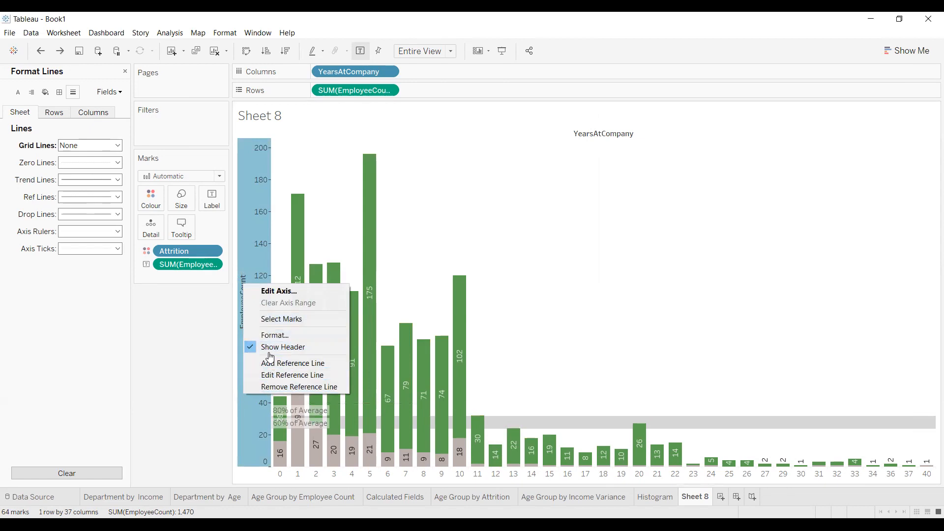
left_click(242, 315)
right_click(244, 312)
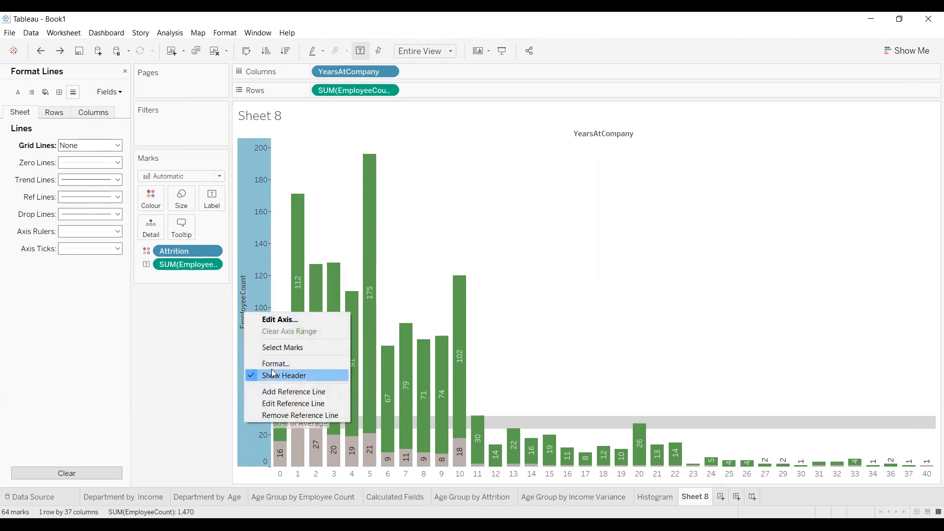
left_click(253, 377)
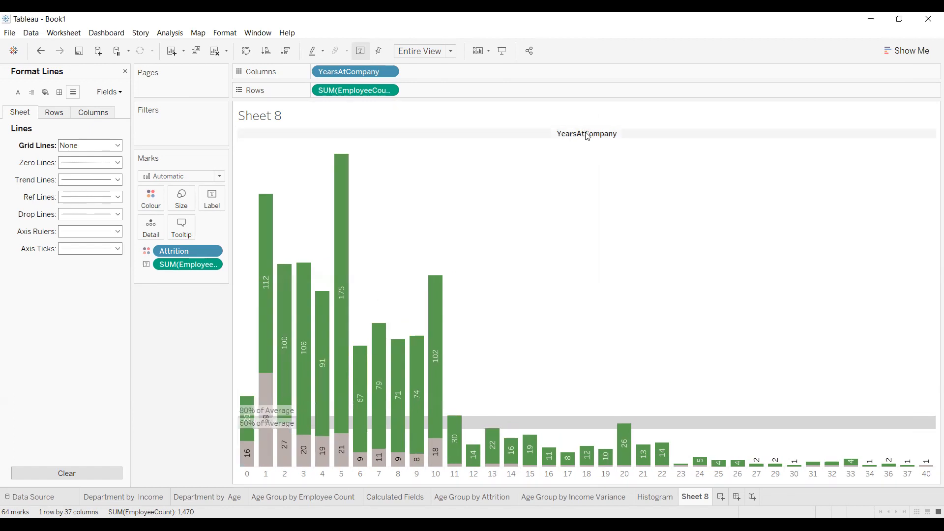
right_click(588, 134)
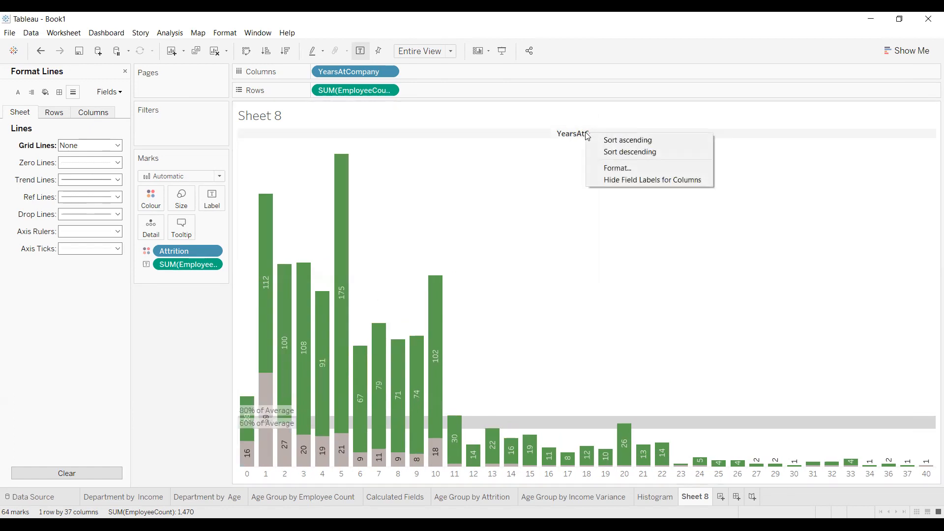
left_click(616, 180)
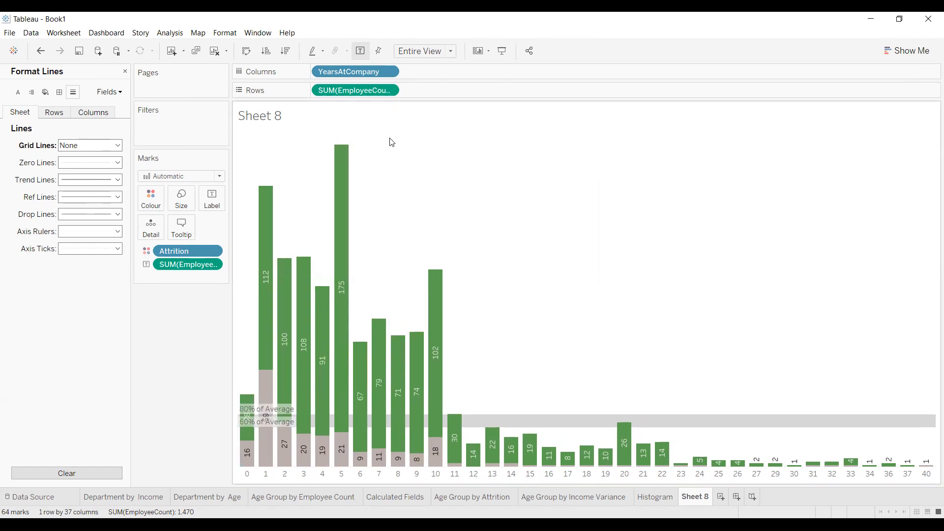
double_click(269, 119)
key("ctrl+a")
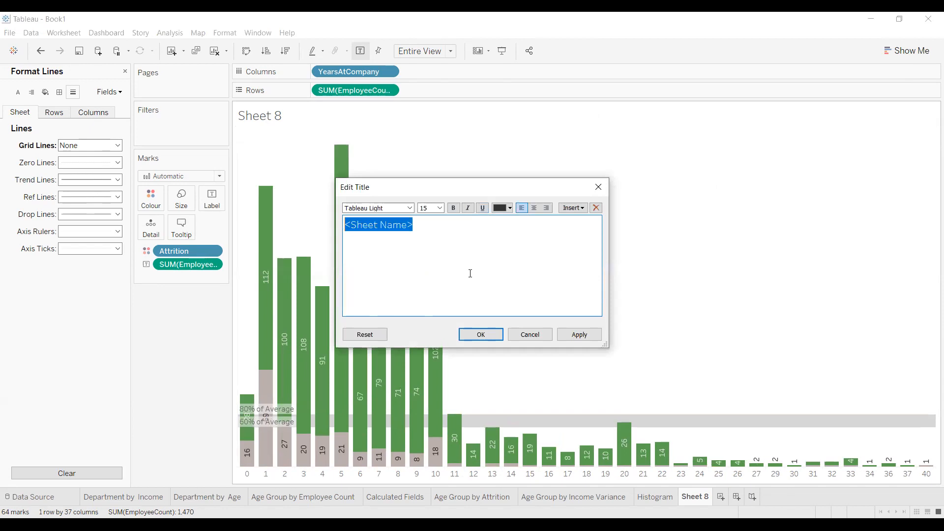
left_click(529, 338)
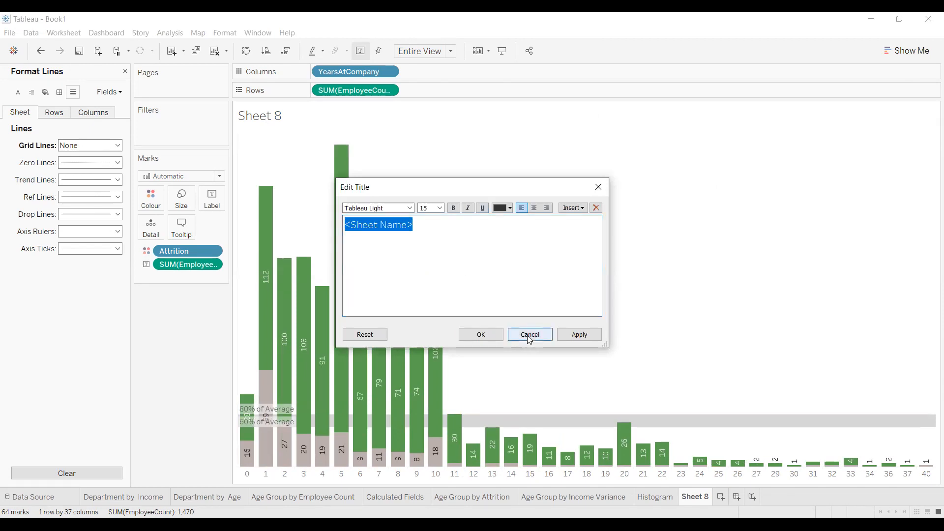
Replace the sheet title with "Year of Expenerience by Attrition" and make the whole title bold
double_click(263, 118)
left_click(430, 224)
left_click_drag(429, 224, 267, 201)
type("Y")
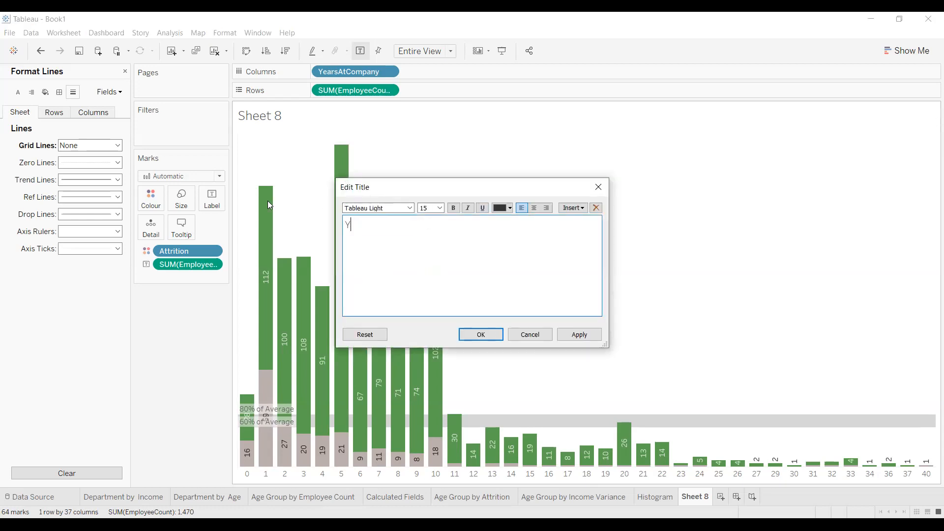
type("ear of Expenerience")
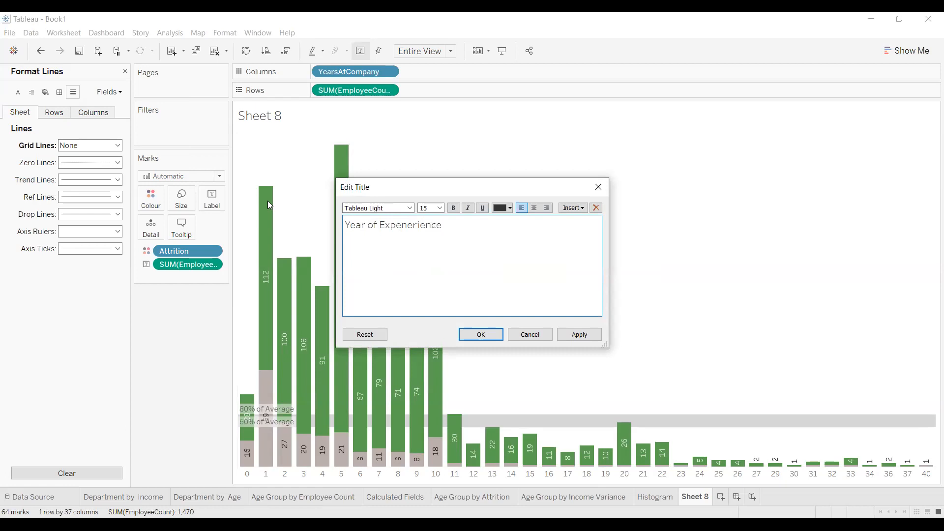
type(" by Attrition")
key("ctrl+a")
left_click(453, 207)
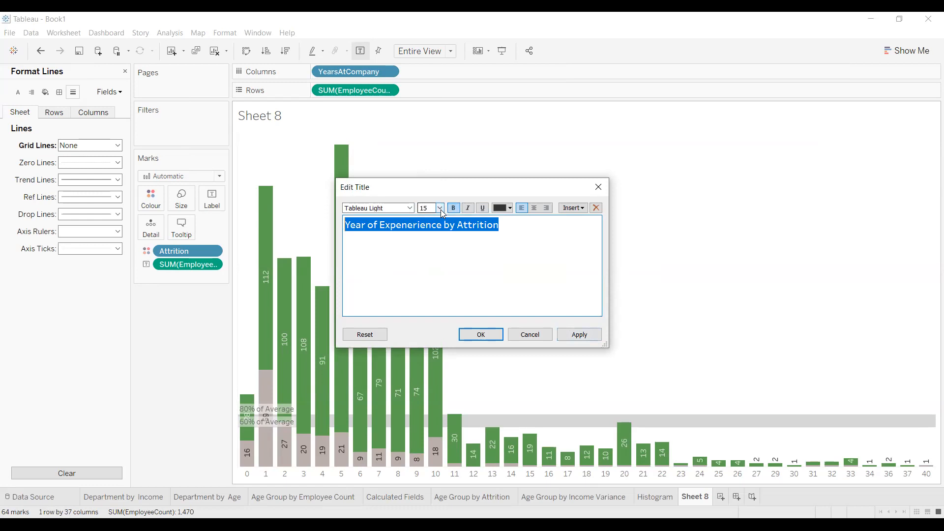
Try the chart title at font size 24 and return it to size 15
left_click(441, 210)
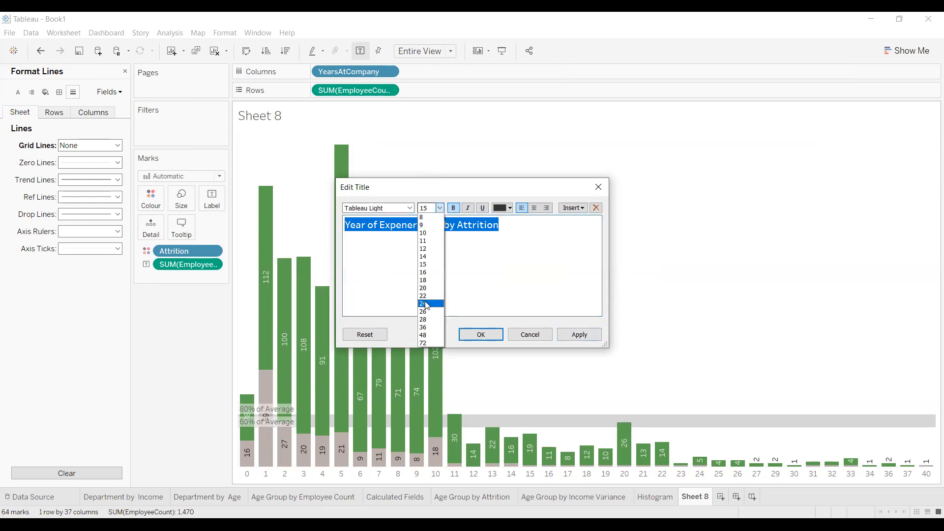
left_click(427, 304)
left_click(580, 333)
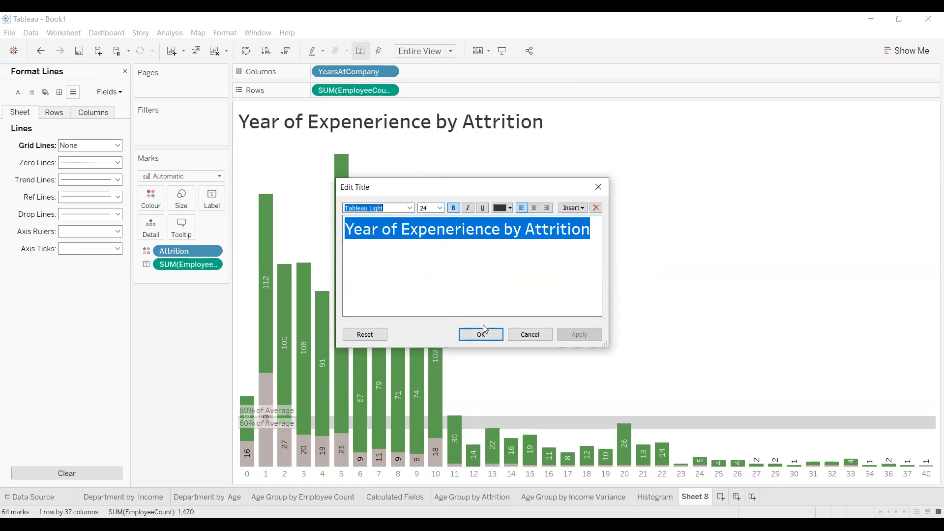
left_click(439, 211)
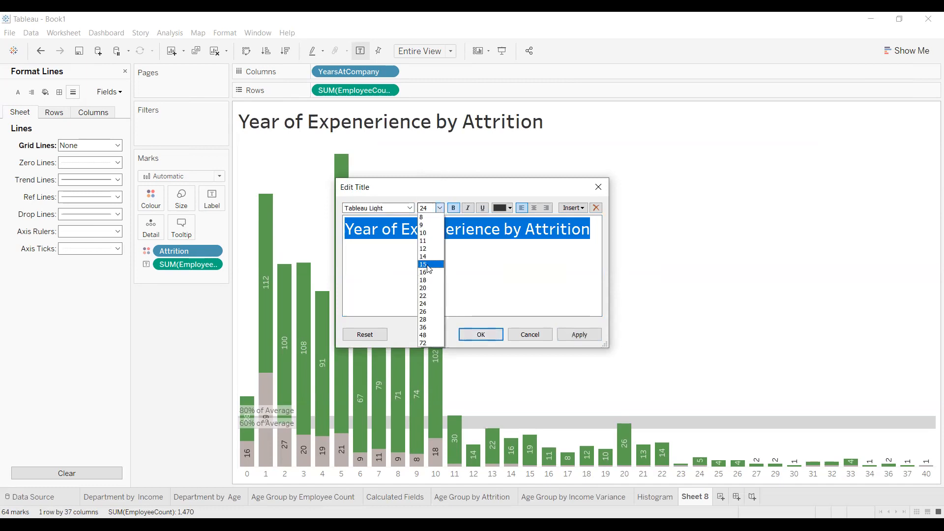
left_click(429, 265)
left_click(576, 334)
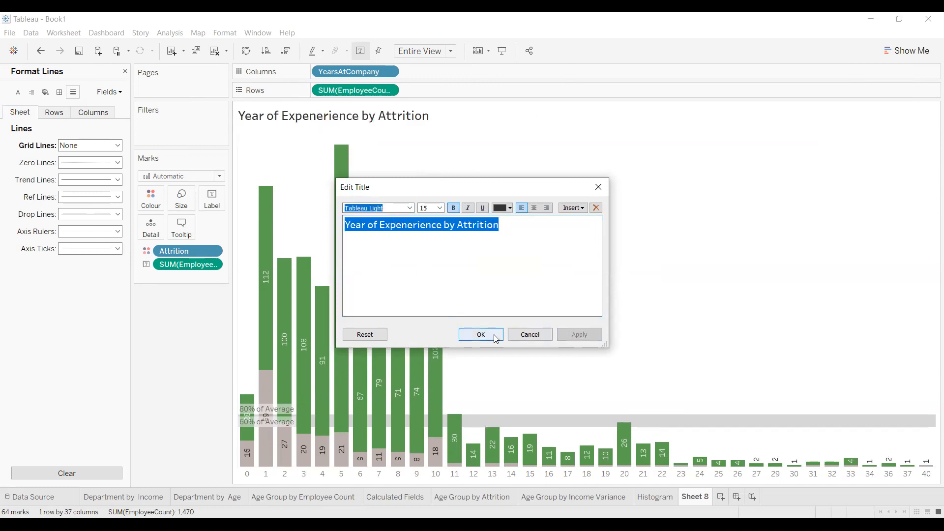
Accept the title edit and centre the chart title horizontally
left_click(494, 334)
double_click(397, 127)
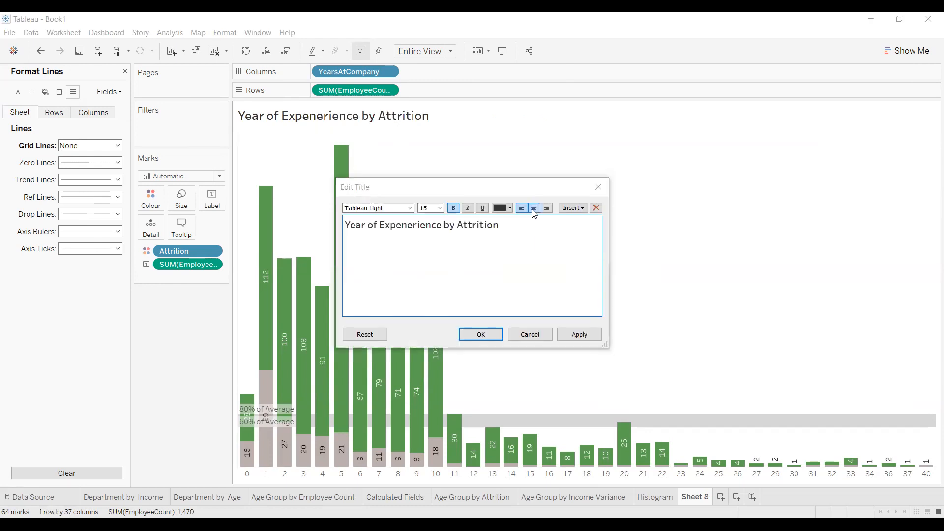
left_click(533, 209)
left_click(579, 336)
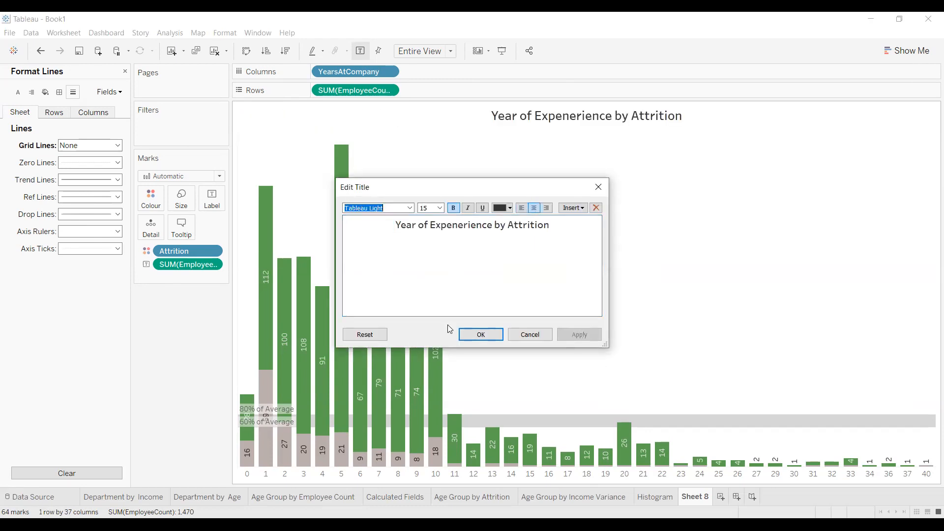
left_click(470, 334)
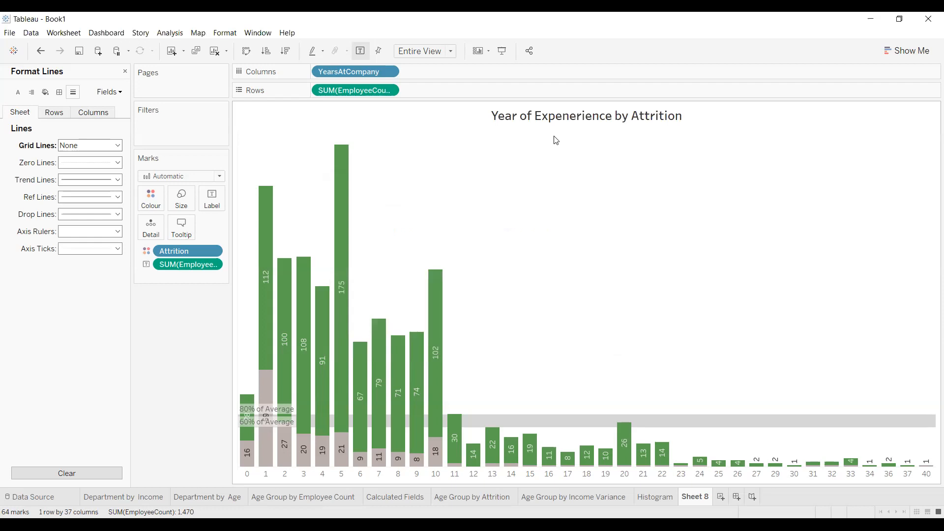
Rename the Sheet 8 worksheet as "Experiecen by Attrition"
double_click(700, 496)
type("Ex")
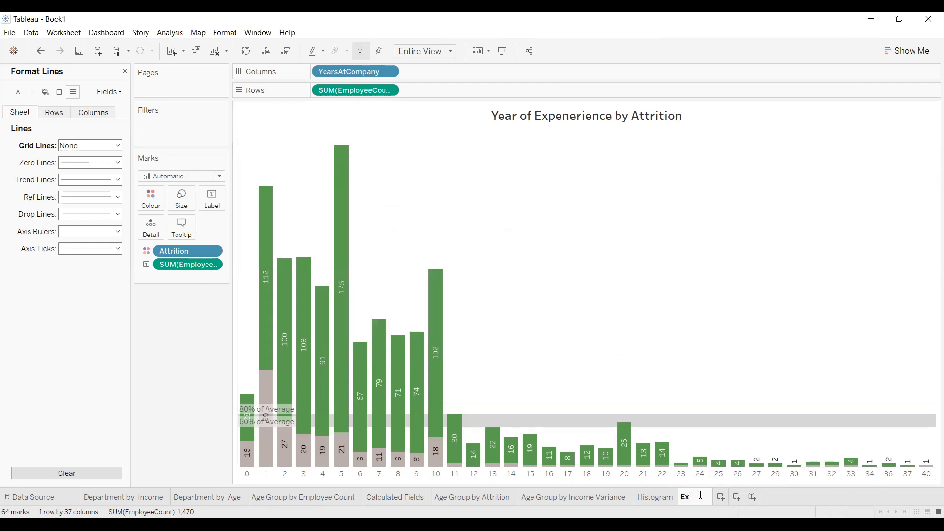
type("periecen")
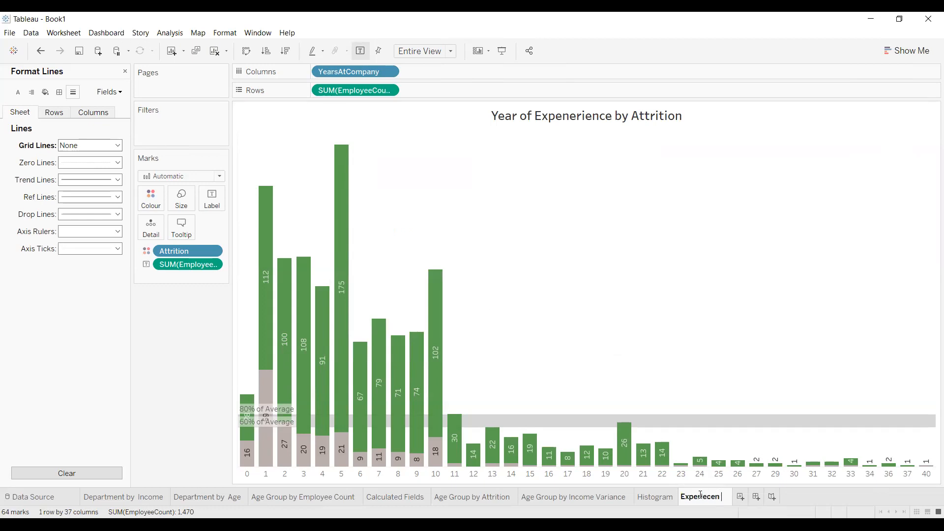
type(" by Attrition")
key("Return")
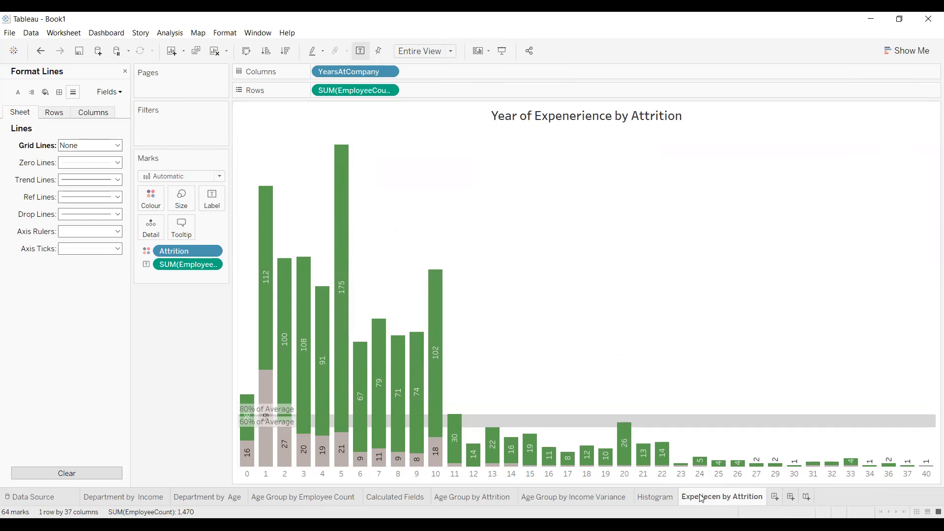
Create a new worksheet and add the sum of Attrition Count to the view as text
left_click(775, 496)
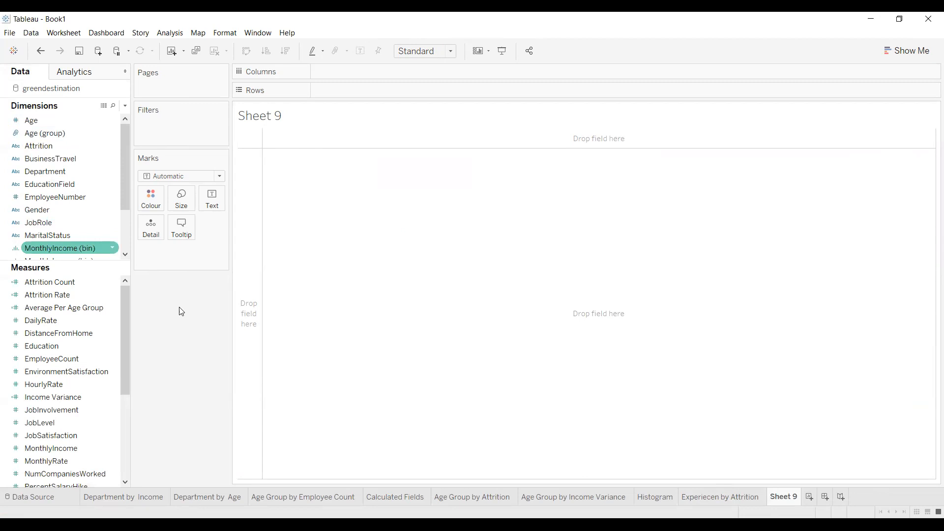
left_click(90, 284)
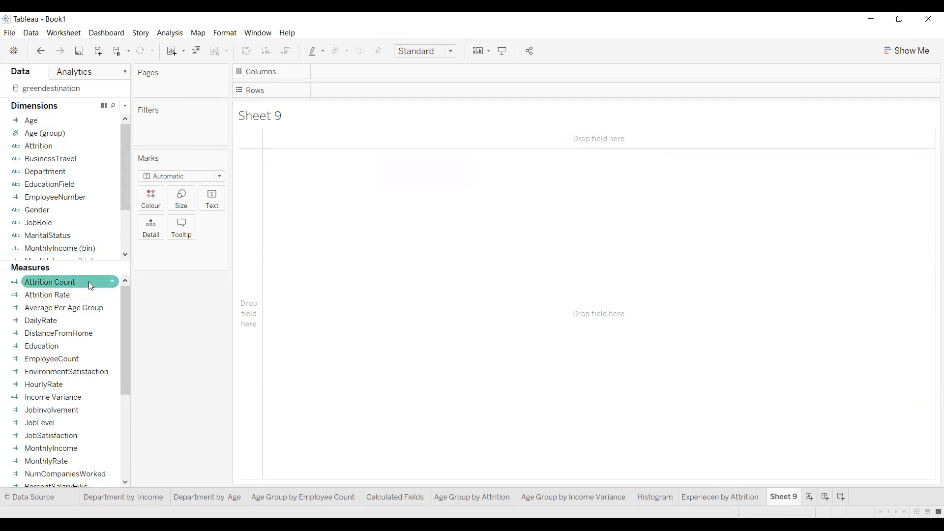
left_click_drag(121, 375, 121, 284)
double_click(54, 283)
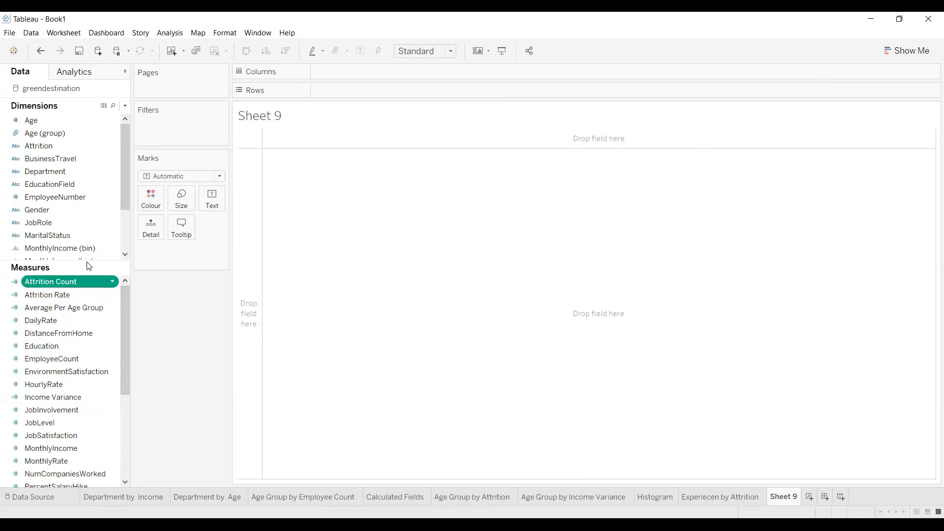
left_click(908, 52)
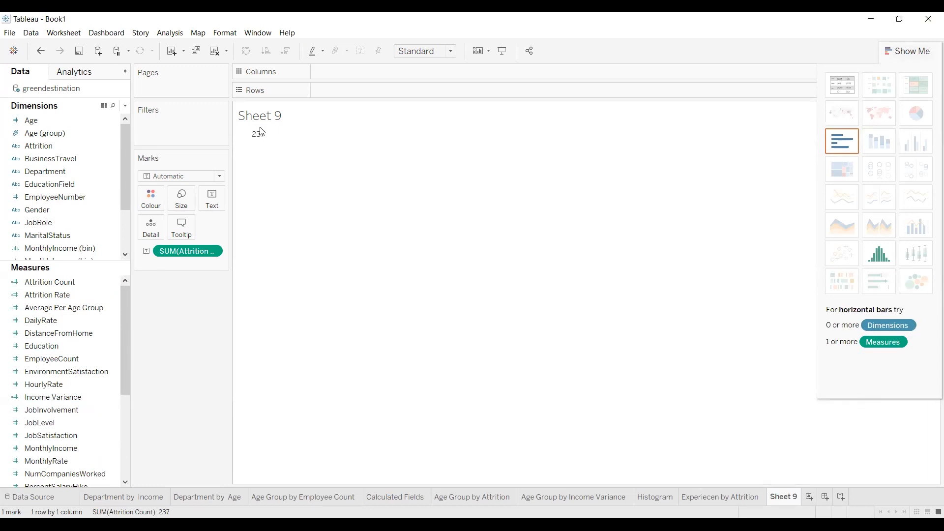
mouse_move(259, 138)
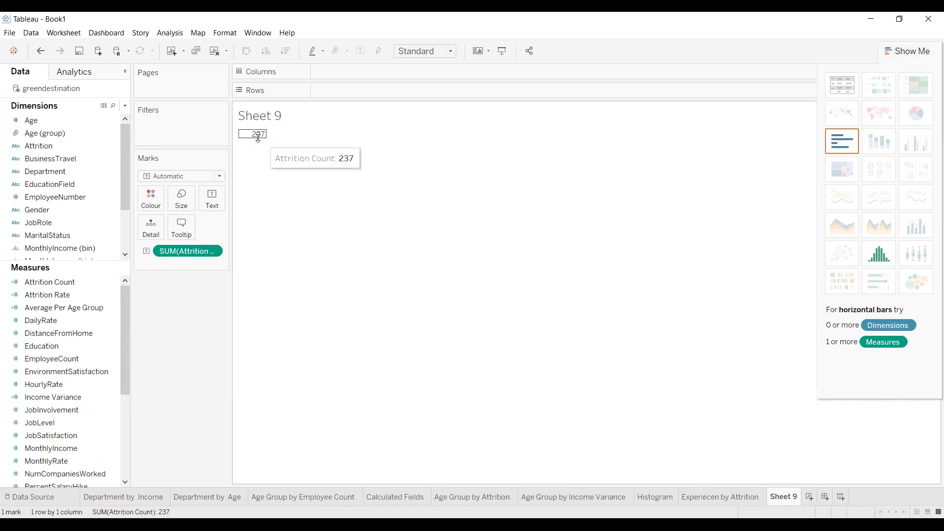
left_click(208, 201)
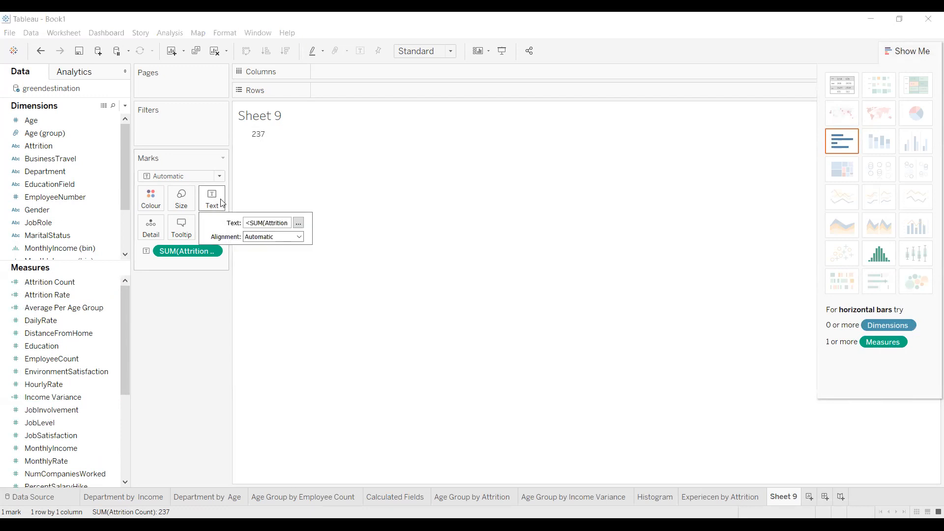
left_click(570, 120)
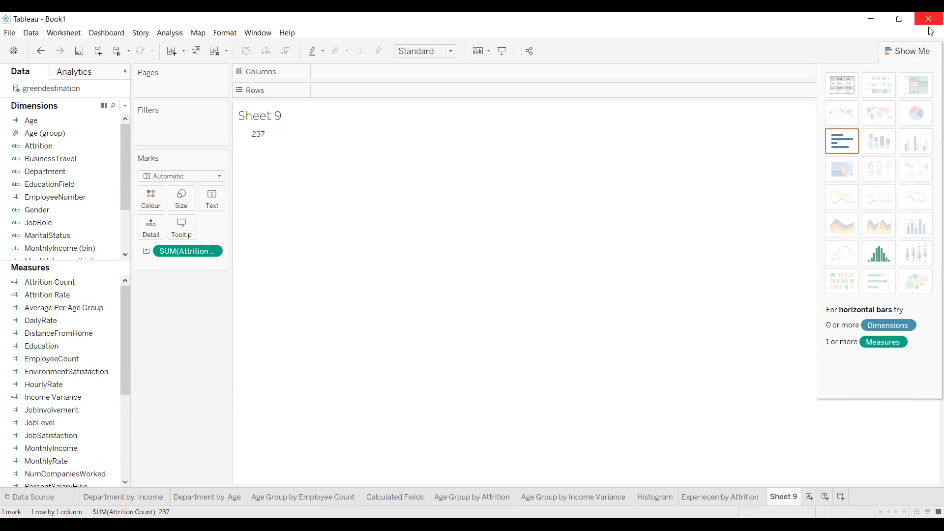
left_click(909, 51)
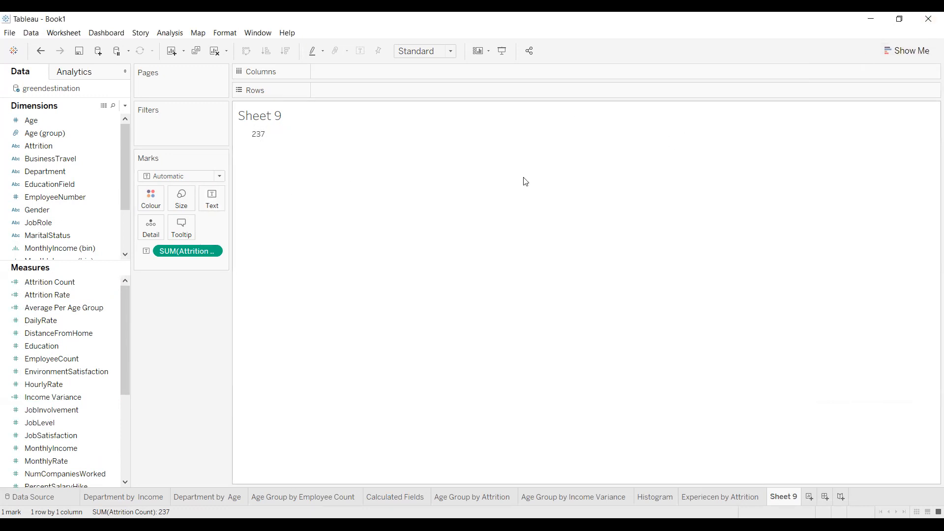
Fit the attrition count worksheet to Entire View
left_click(258, 138)
left_click(446, 53)
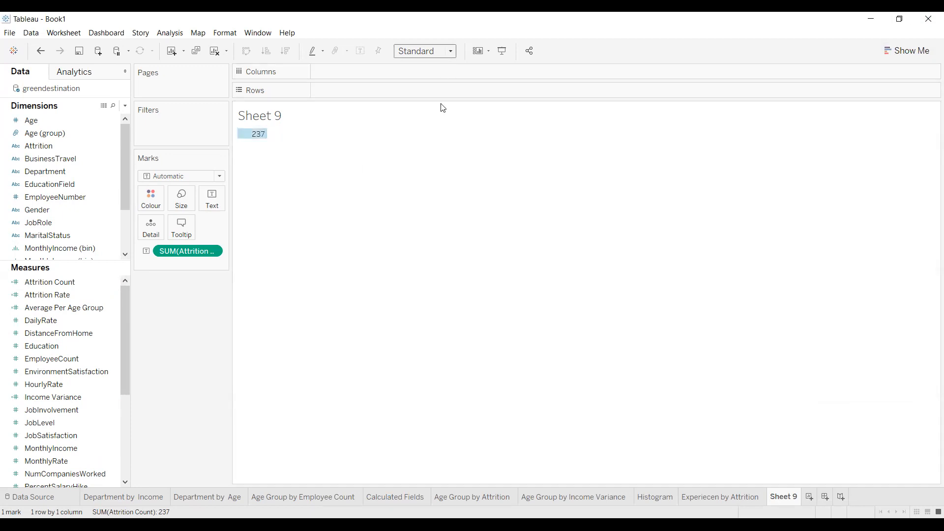
left_click(450, 56)
left_click(449, 56)
left_click(435, 96)
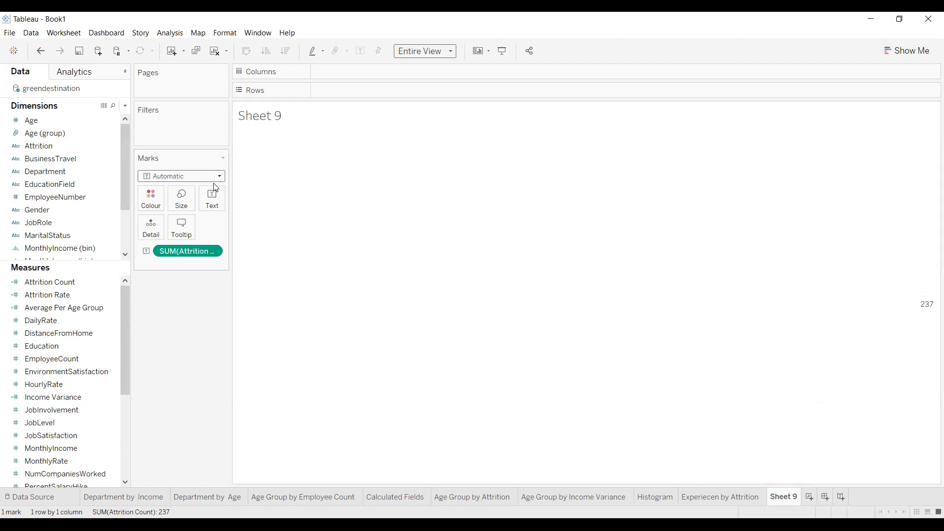
Edit the text mark's label, adding a second line reading "Attrition" below the summed attrition count field
left_click(212, 199)
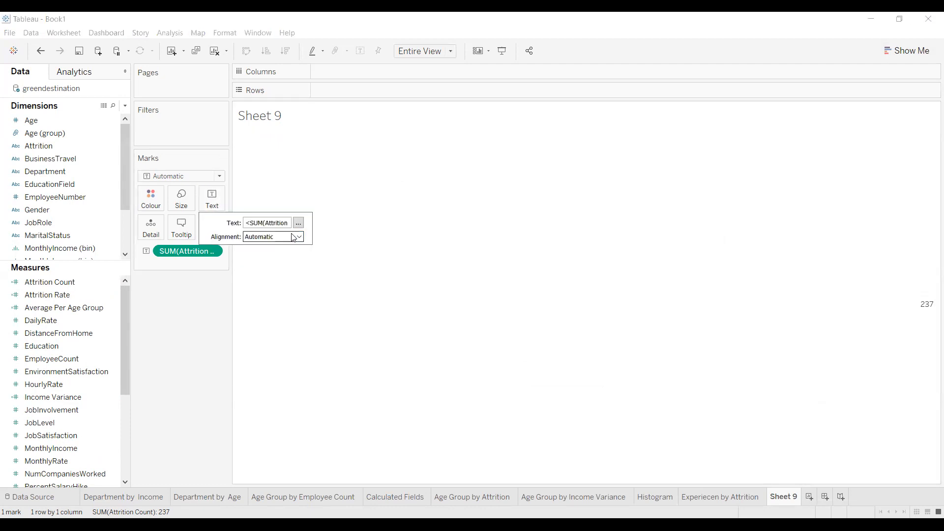
left_click(299, 224)
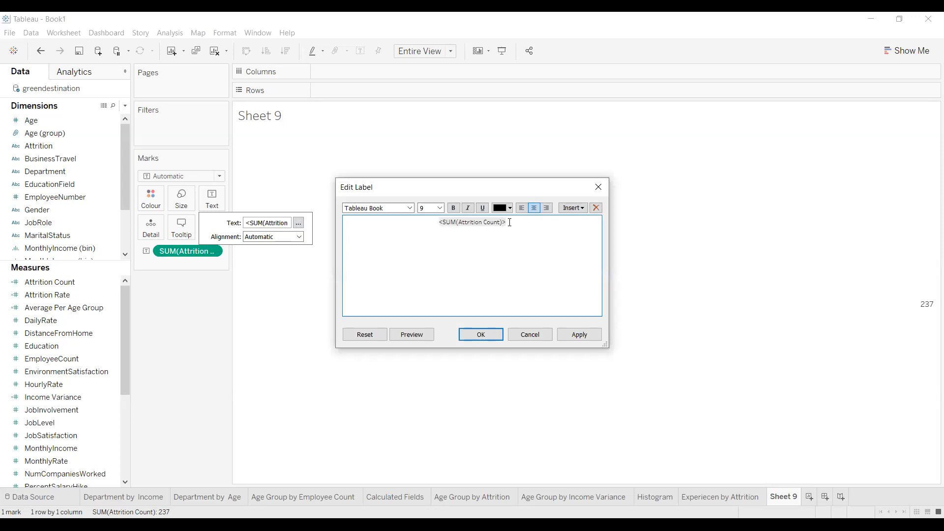
type("\\")
key("BackSpace")
type("Attrition Count")
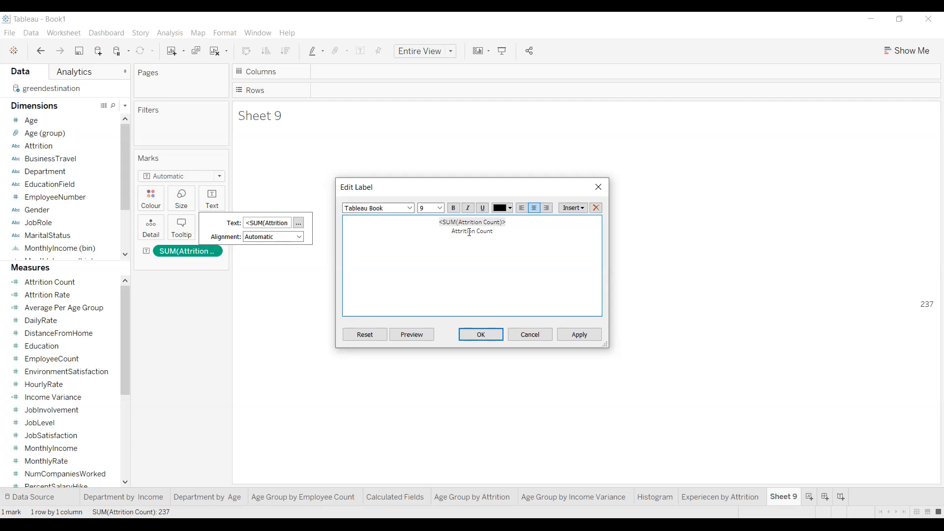
key("BackSpace")
key("BackSpace")
key("BackSpace")
key("BackSpace")
key("BackSpace")
key("BackSpace")
Set both lines of the label to the Tableau Bold font and bring up the font size choices
key("ctrl+a")
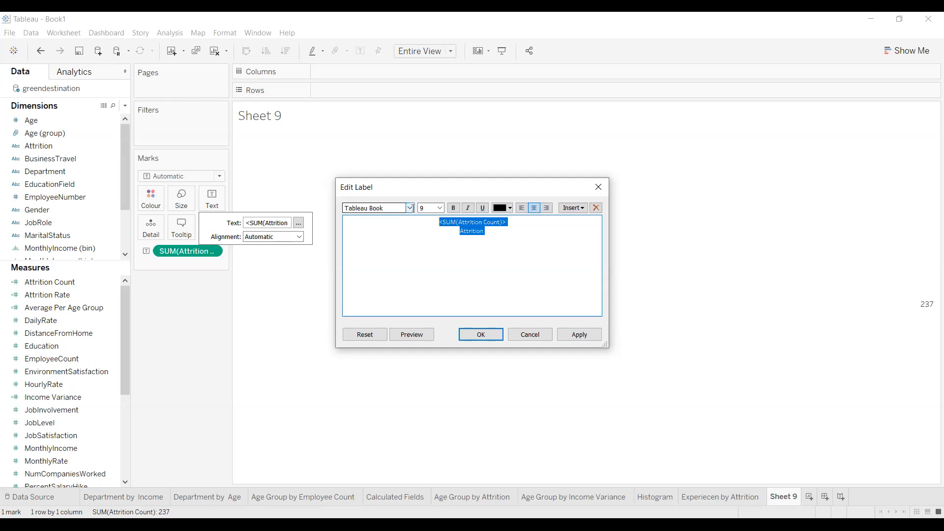
left_click(409, 208)
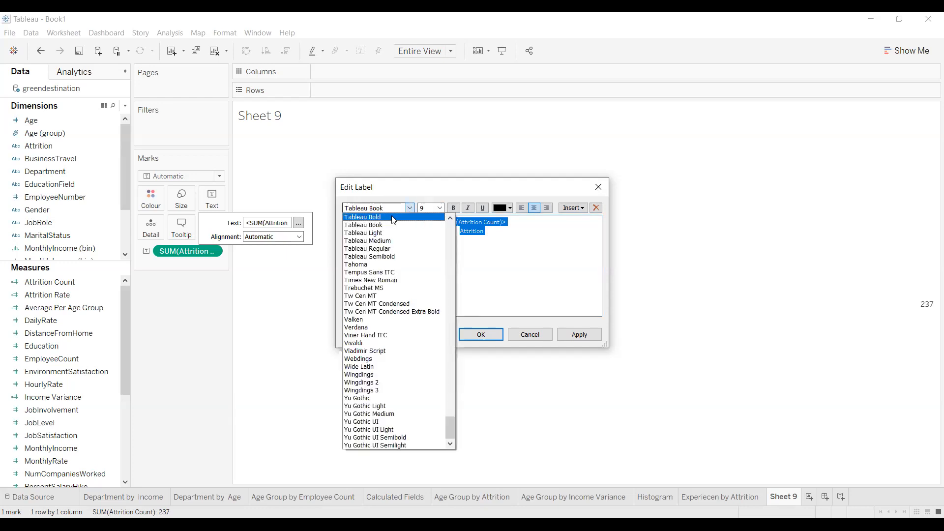
left_click(392, 217)
left_click(440, 208)
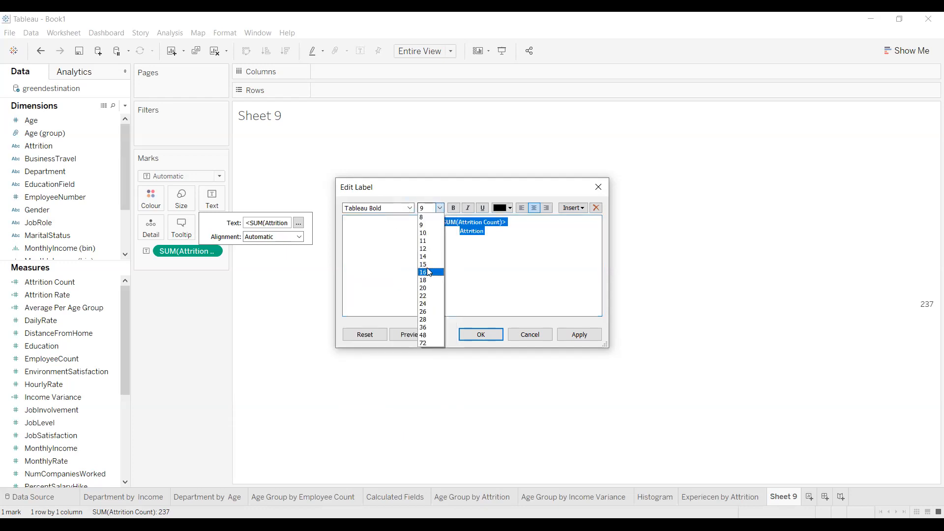
Set the Attrition Count value in the label to size 24 and its "Attrition" caption to size 15, and apply the label
left_click(428, 304)
left_click(508, 258)
key("shift+Left")
key("shift+Left")
key("shift+Left")
key("shift+Left")
key("shift+Left")
key("shift+Left")
key("shift+Left")
key("shift+Left")
key("shift+Left")
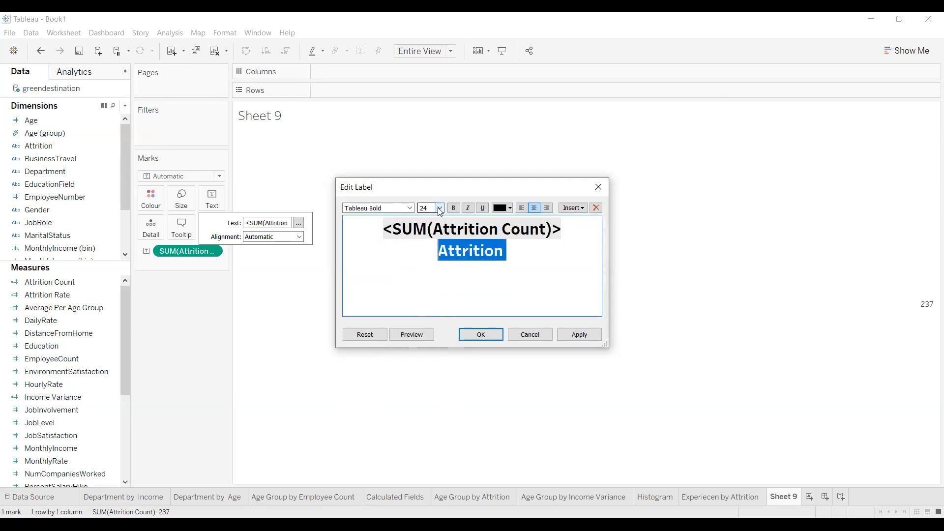
left_click(440, 211)
left_click(426, 269)
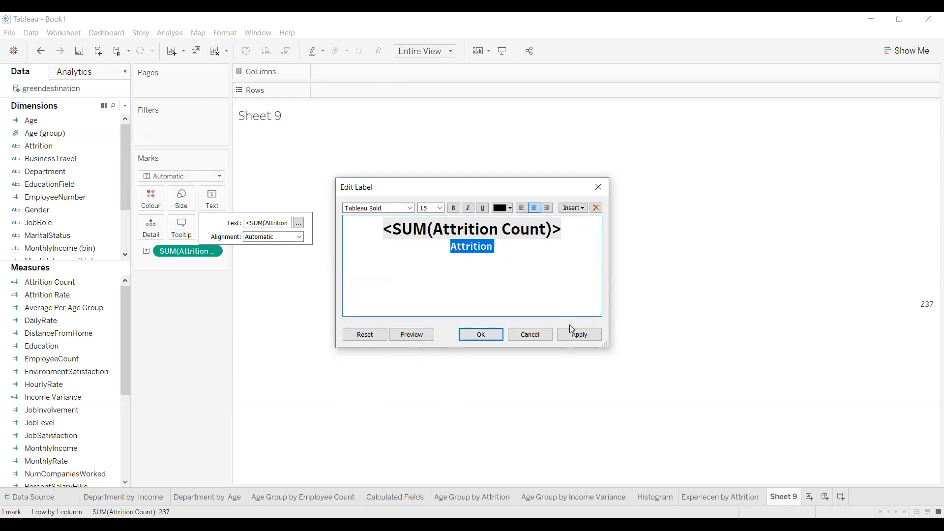
left_click(579, 335)
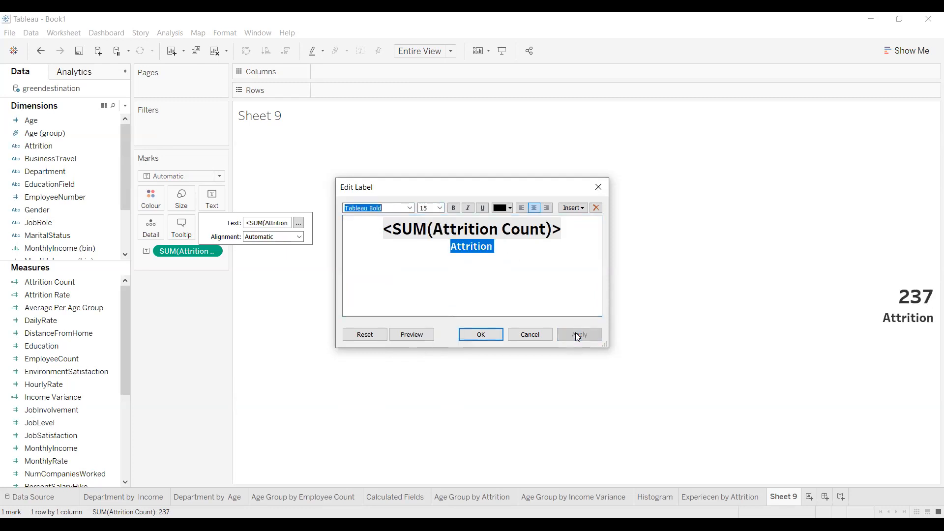
left_click(482, 338)
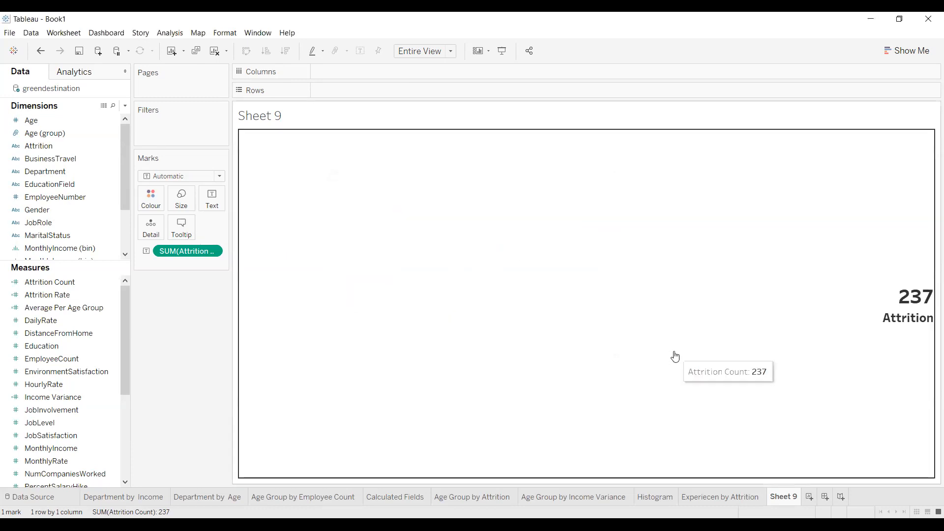
Centre the Attrition label text horizontally in the view
left_click(882, 311)
left_click(836, 381)
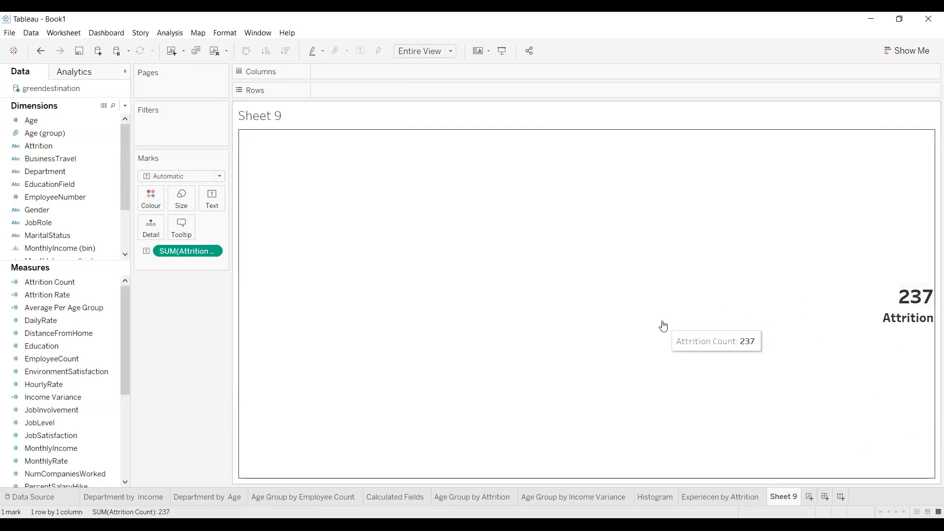
left_click(212, 199)
left_click(300, 238)
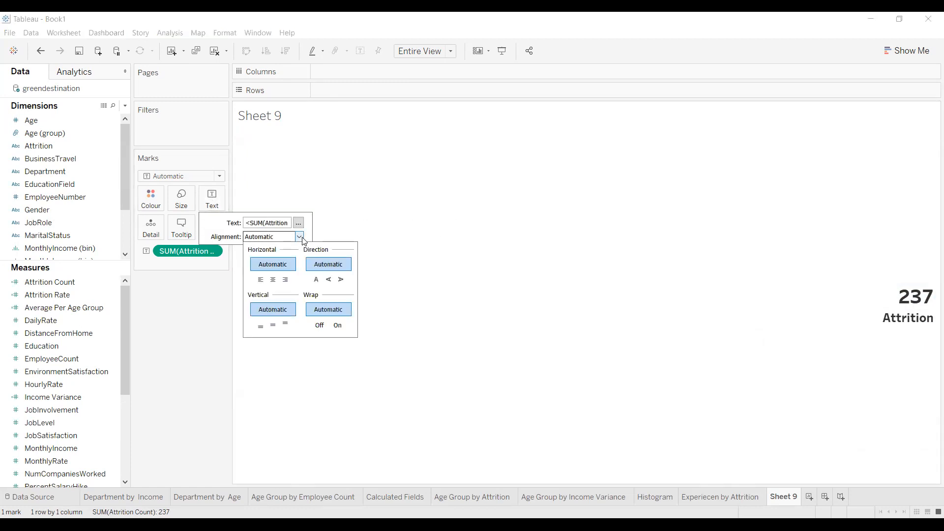
left_click(272, 279)
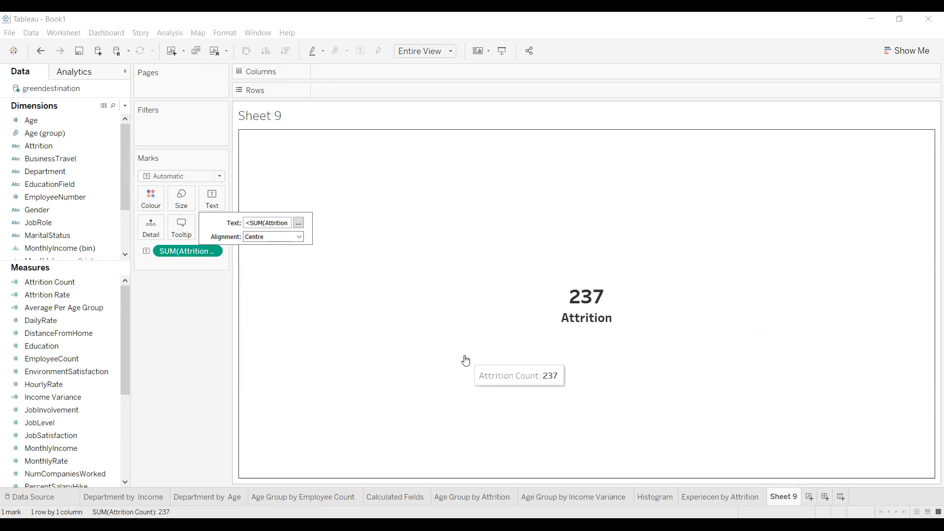
left_click(180, 328)
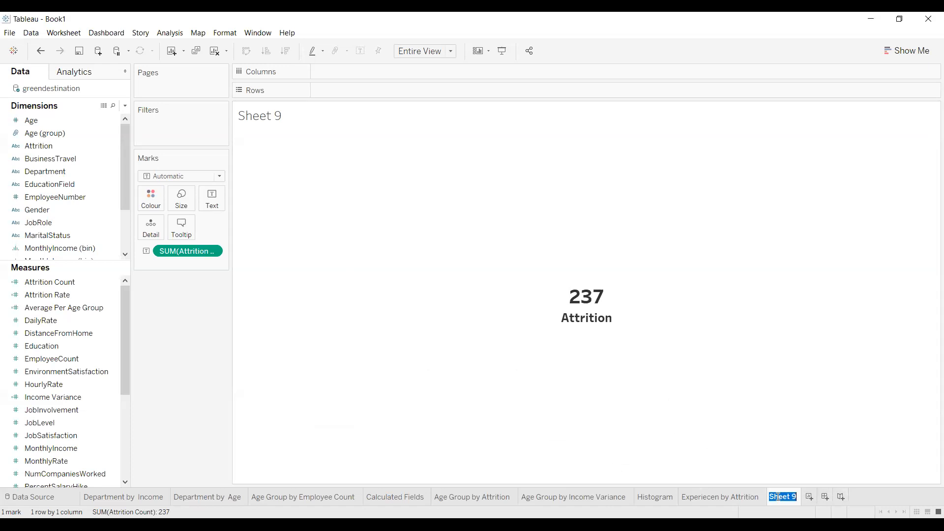
Rename Sheet 9 as Attrition Card and duplicate the sheet
type("Attrition Card")
key("Return")
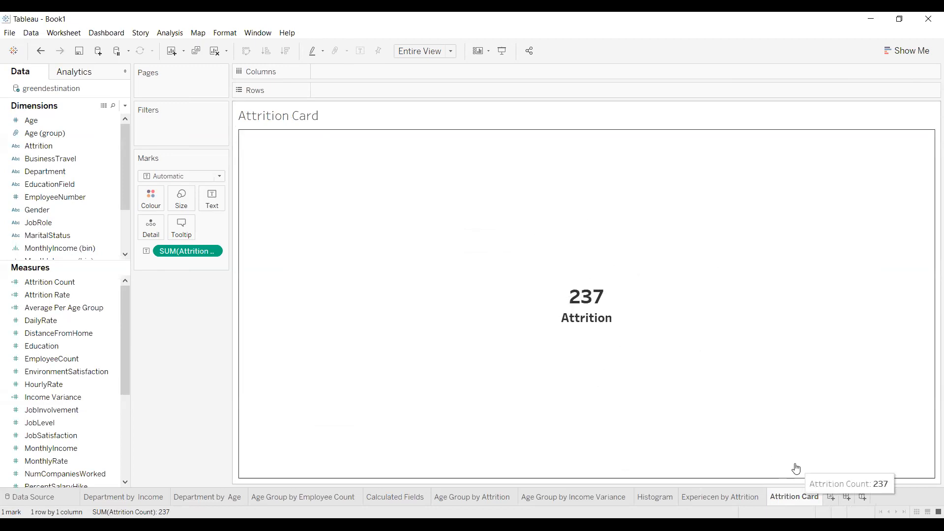
right_click(790, 494)
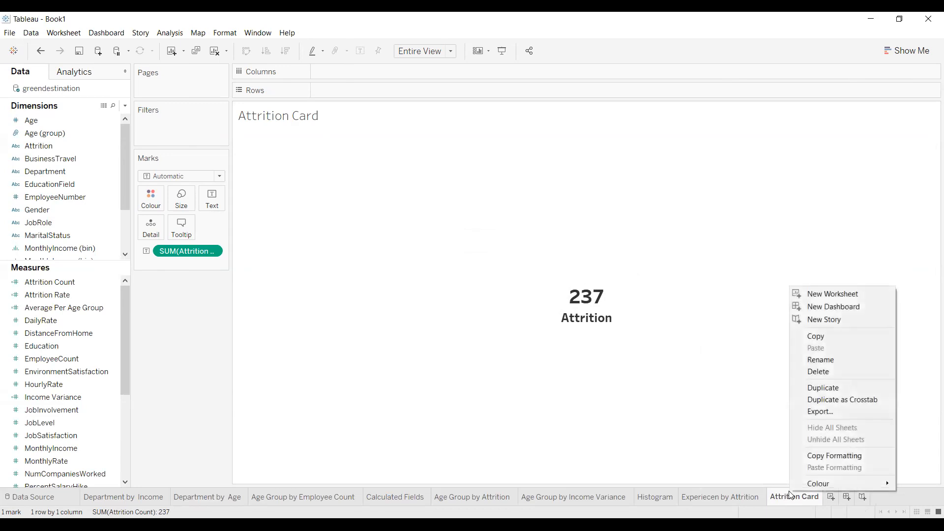
left_click(836, 388)
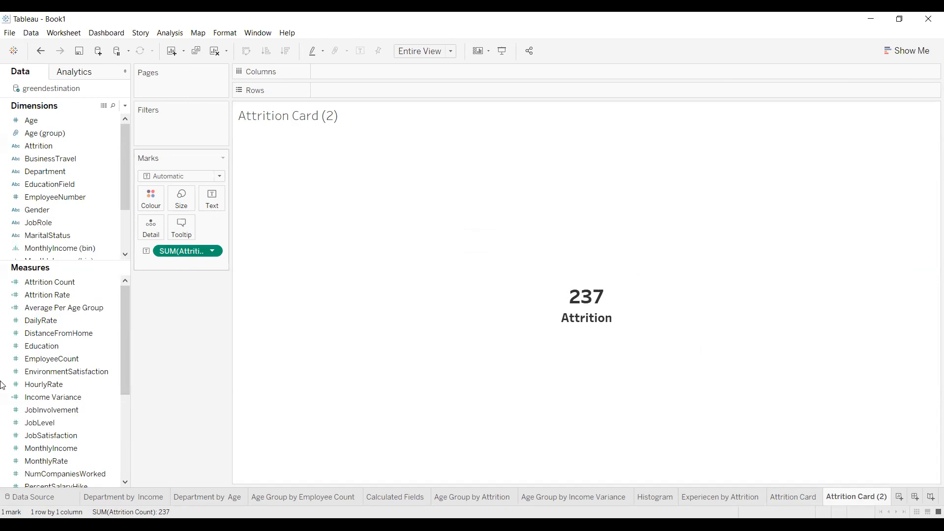
Replace the text field on the duplicated sheet with Attrition Rate and set its value in the label to size 24
left_click_drag(2, 385, 3, 382)
left_click_drag(69, 295, 212, 198)
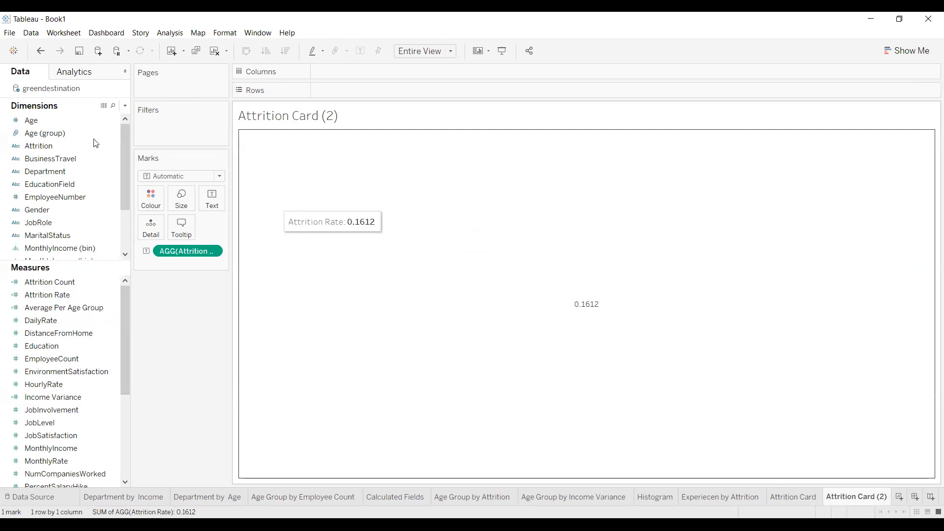
left_click(210, 206)
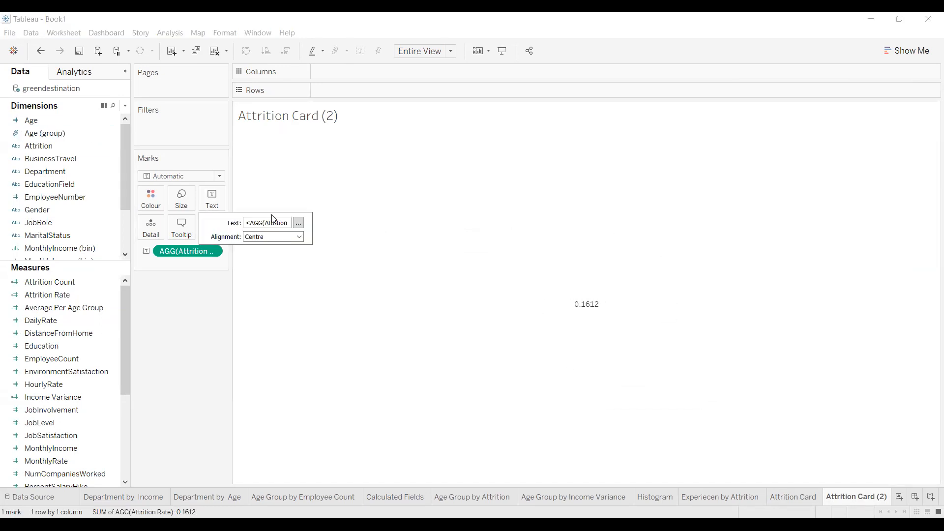
left_click(298, 224)
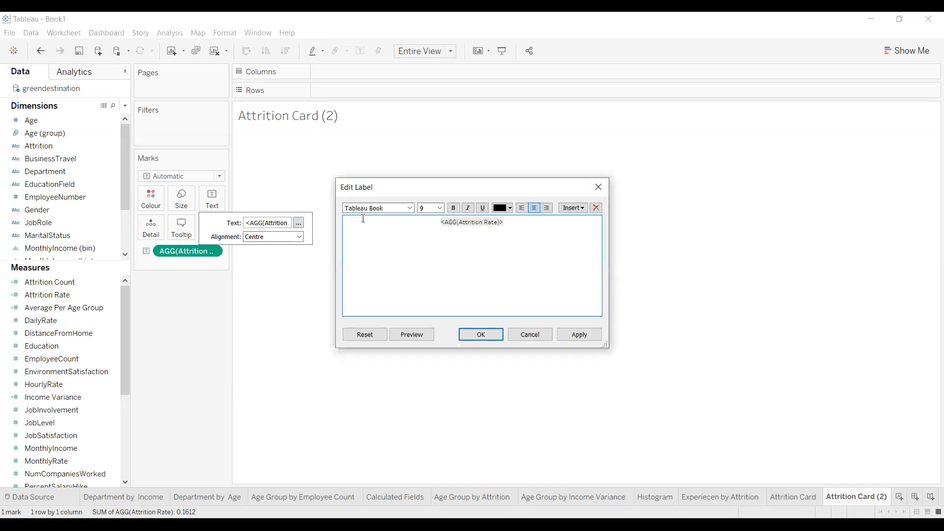
left_click_drag(514, 221, 415, 220)
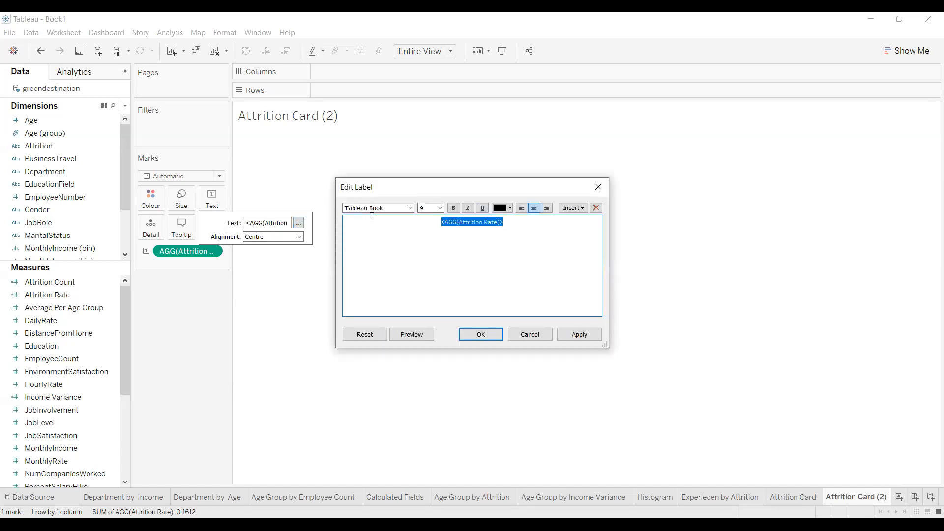
left_click(439, 208)
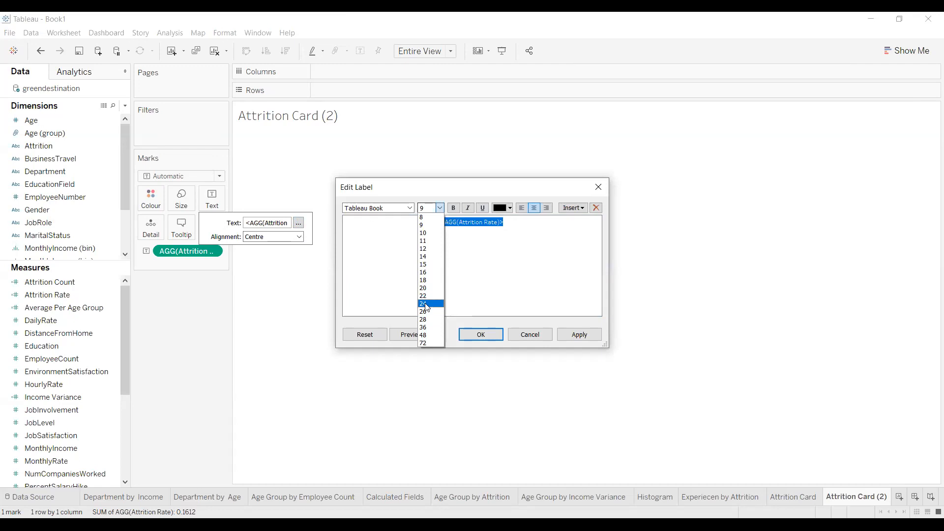
left_click(423, 303)
Add an "Attrition Rate" caption line below the value in the label, at size 15
key("Return")
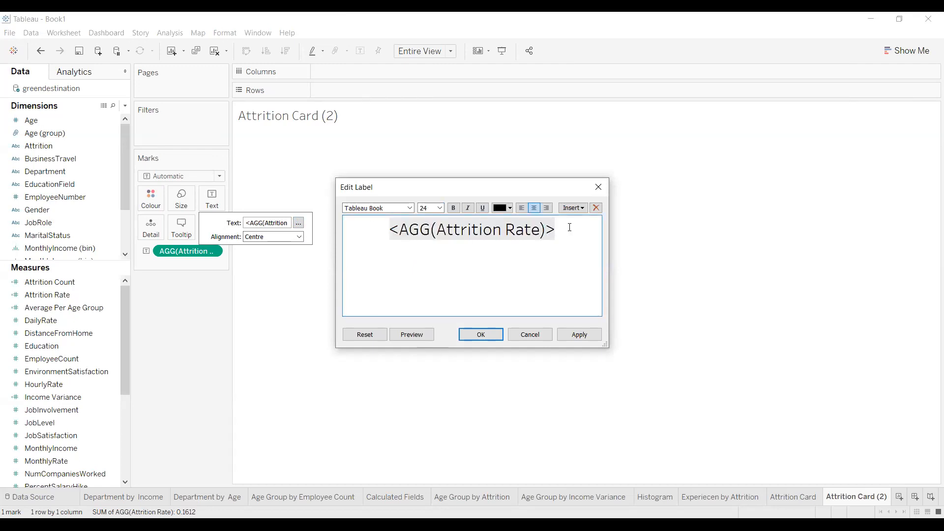
type("Attrition Rate")
left_click_drag(543, 247, 386, 251)
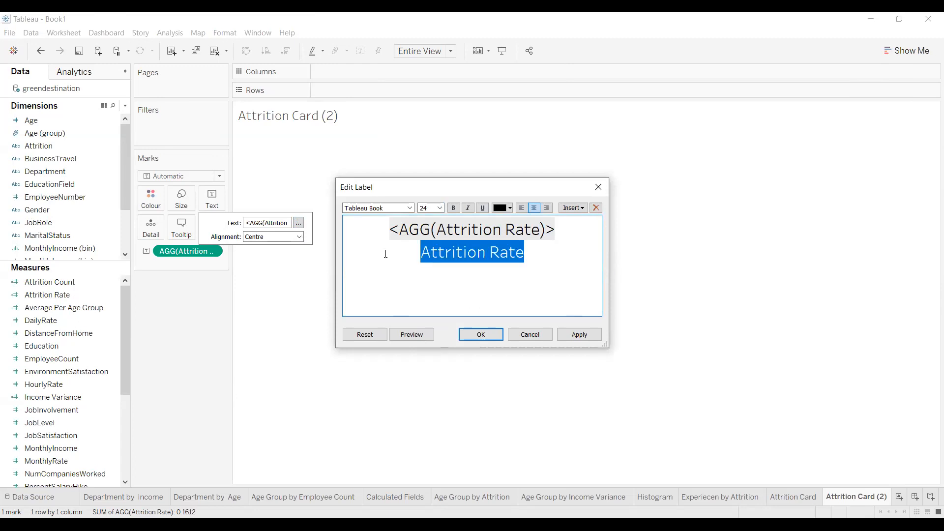
left_click(440, 208)
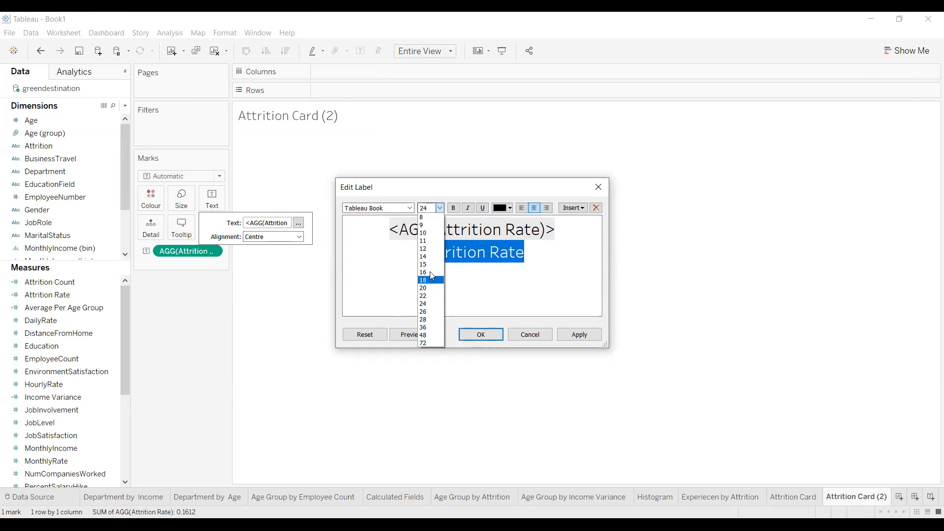
left_click(430, 266)
Make the whole Attrition Rate label bold in the Tableau Bold font and apply the label
key("ctrl+a")
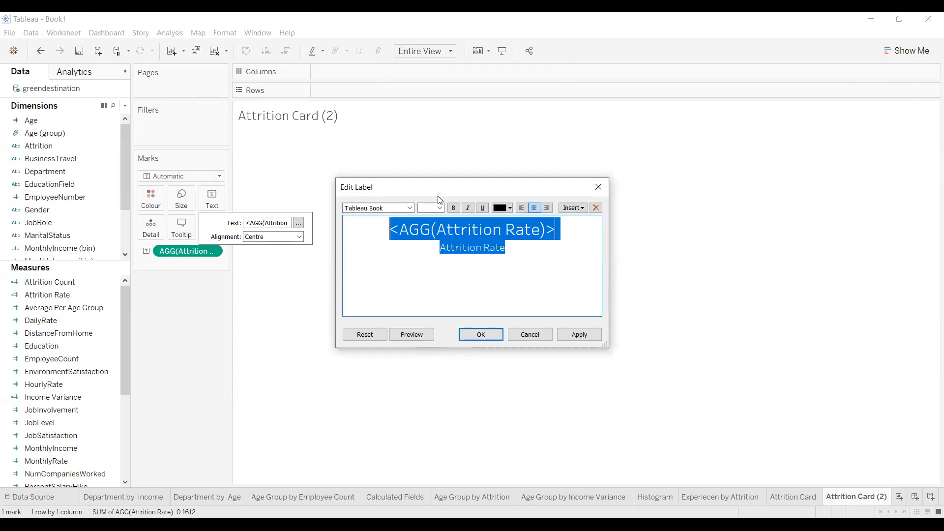
left_click(453, 208)
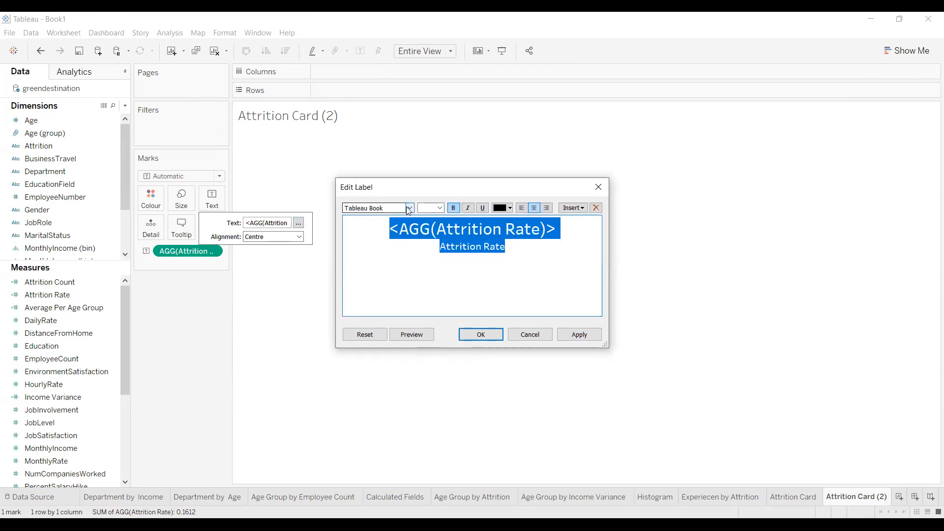
left_click(372, 210)
left_click(372, 216)
left_click(589, 339)
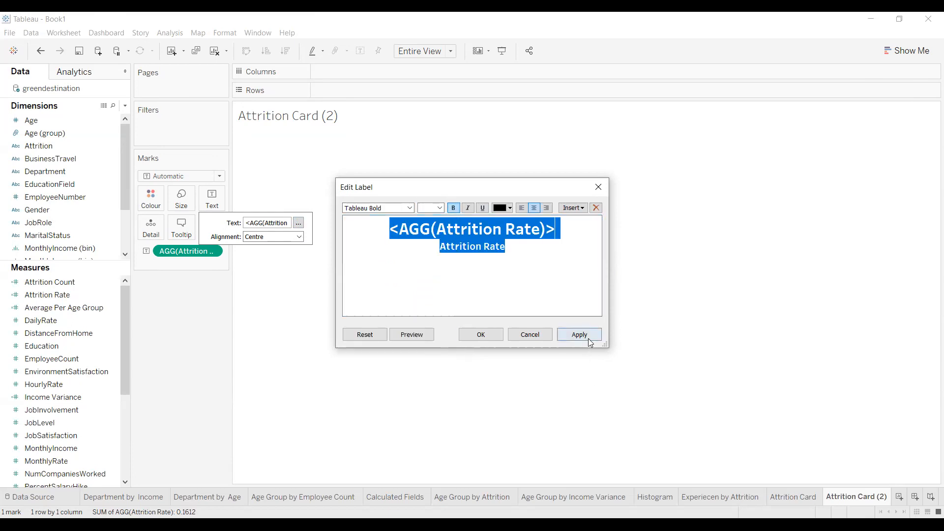
left_click(382, 294)
left_click(559, 315)
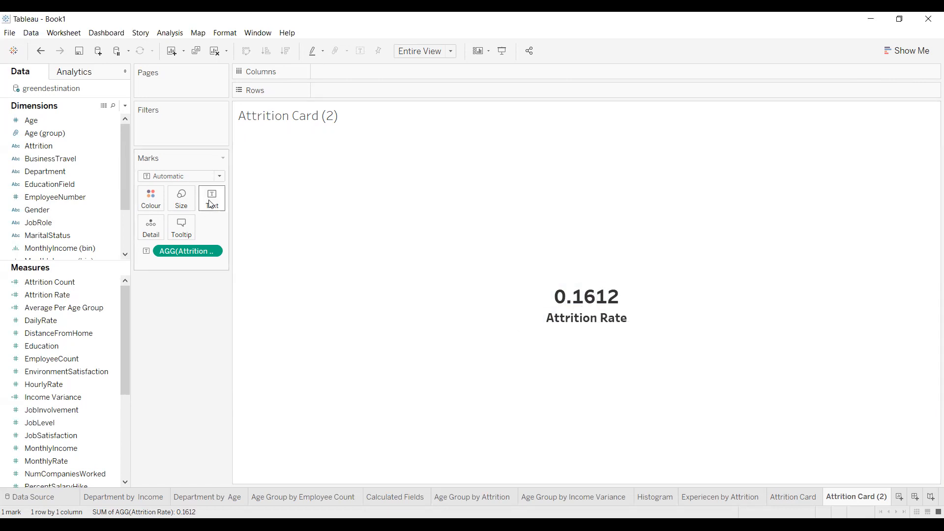
Format the Attrition Rate value as a percentage with 0 decimal places
left_click(212, 251)
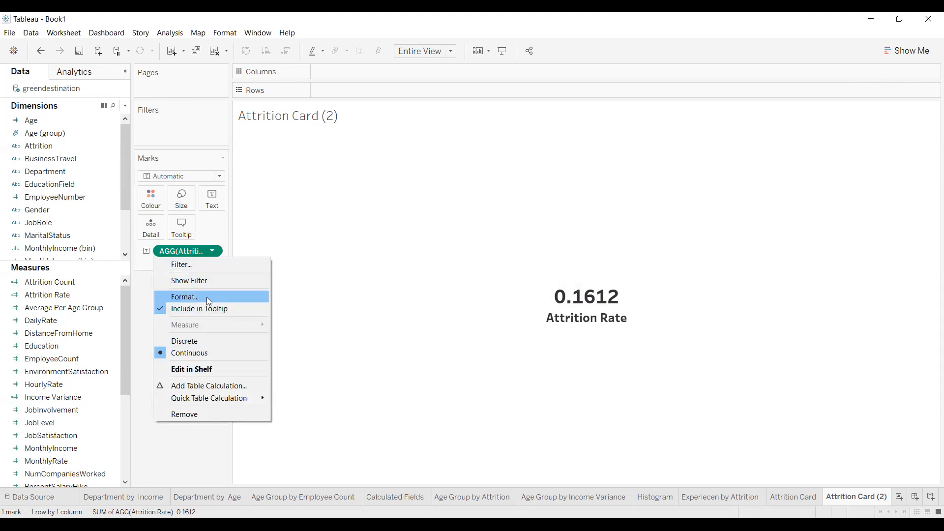
left_click(206, 297)
left_click(114, 181)
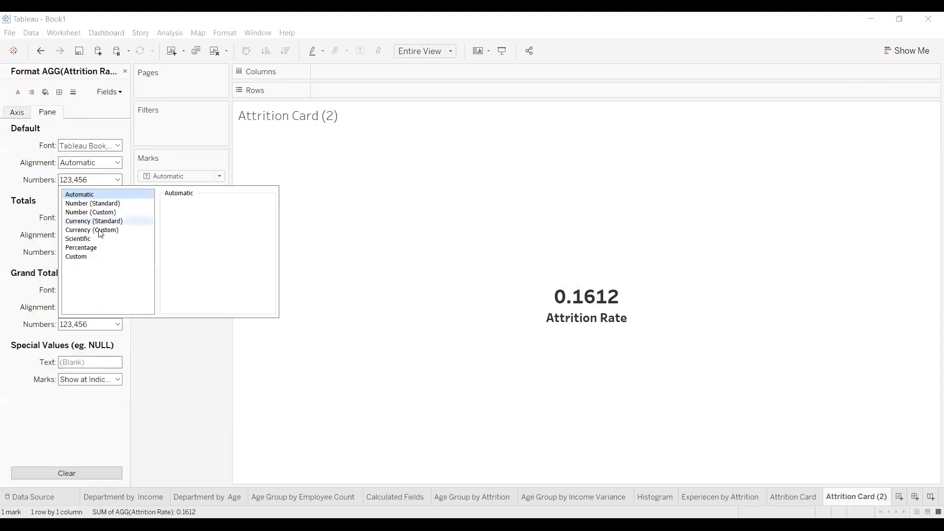
left_click(94, 247)
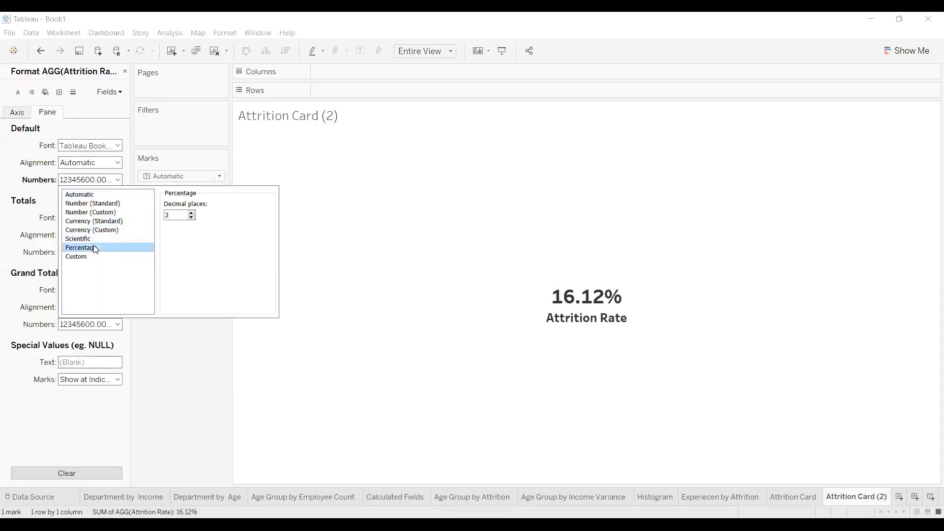
left_click(192, 218)
left_click(191, 218)
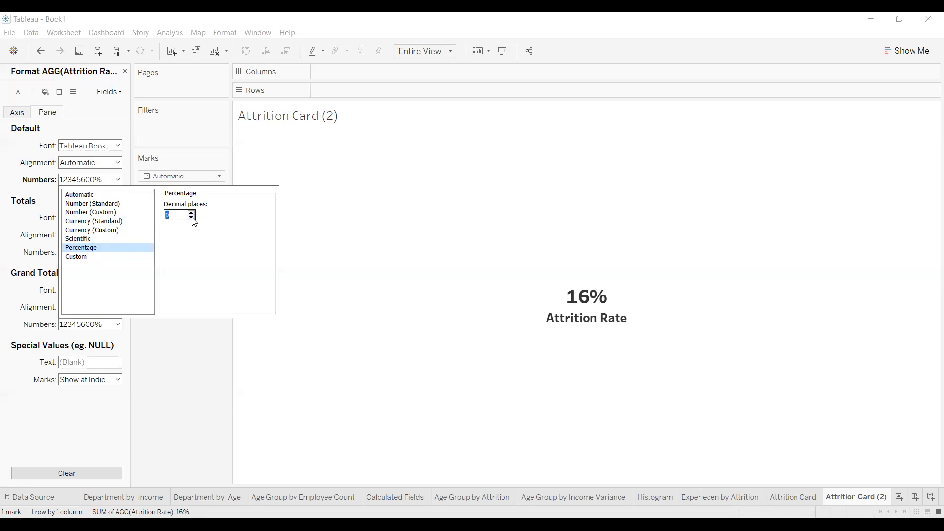
left_click(587, 271)
left_click(588, 272)
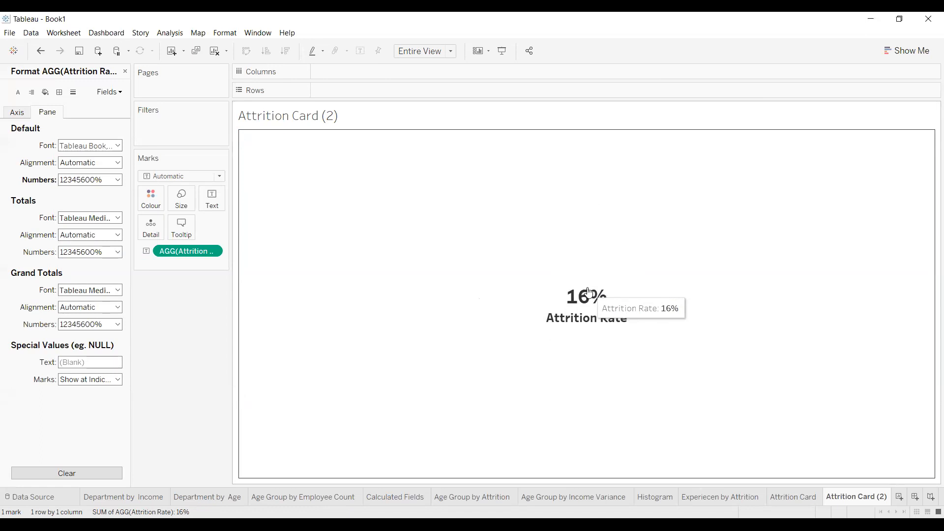
Rename the Attrition Card (2) sheet as Attrition Rate
double_click(842, 503)
left_click(863, 503)
double_click(863, 501)
type("Reat")
key("BackSpace")
key("BackSpace")
key("BackSpace")
type("ate")
key("Delete")
key("Delete")
key("Delete")
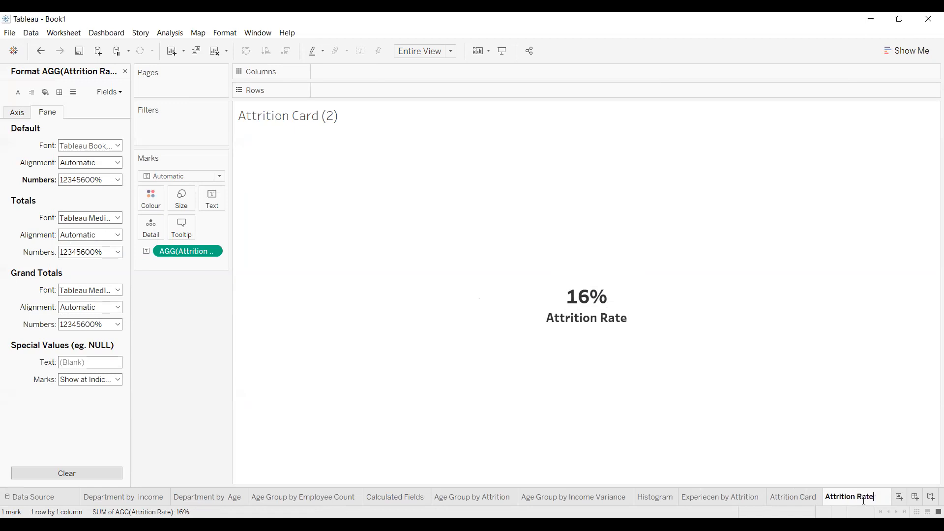
key("Return")
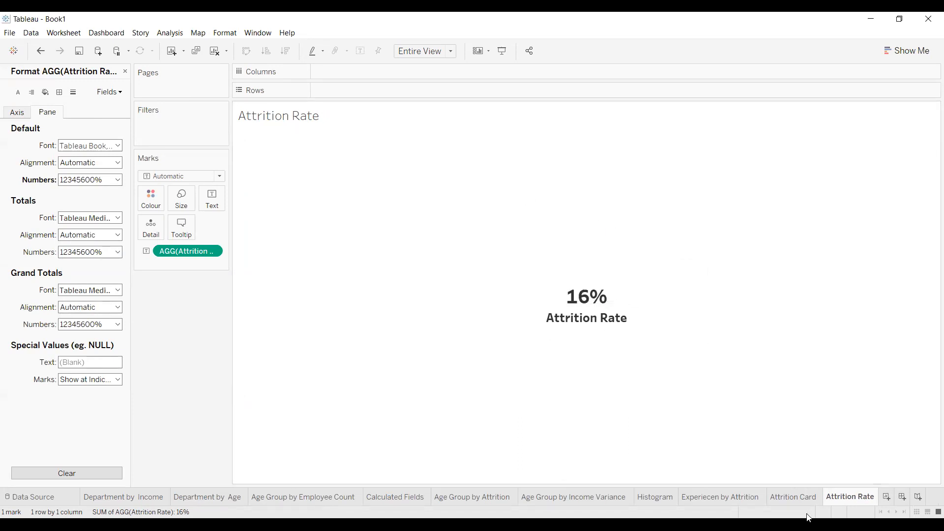
Add a new blank worksheet, and duplicate the Attrition Rate sheet
left_click(887, 497)
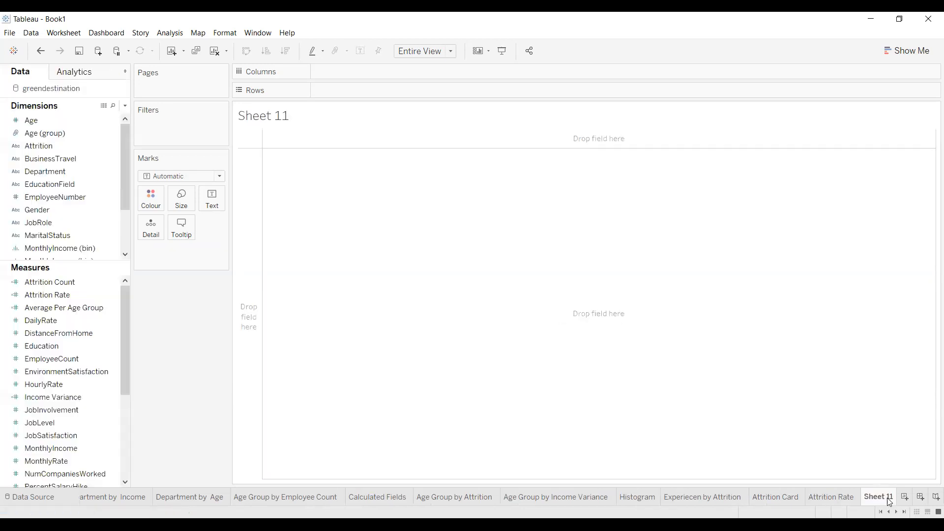
left_click(821, 497)
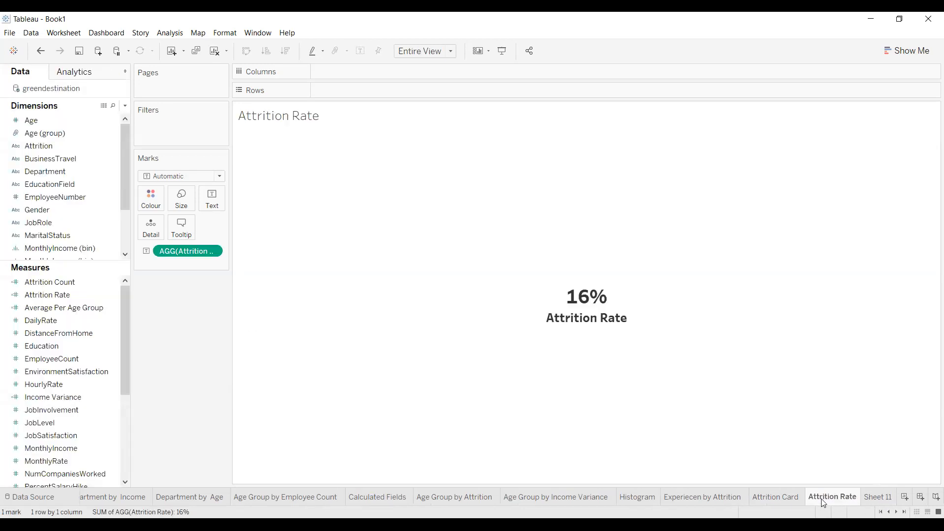
right_click(821, 498)
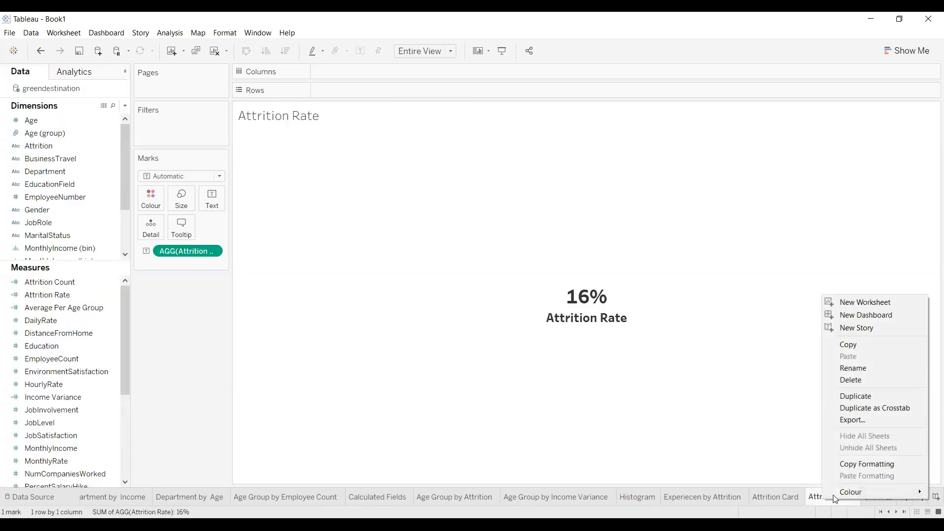
left_click(853, 396)
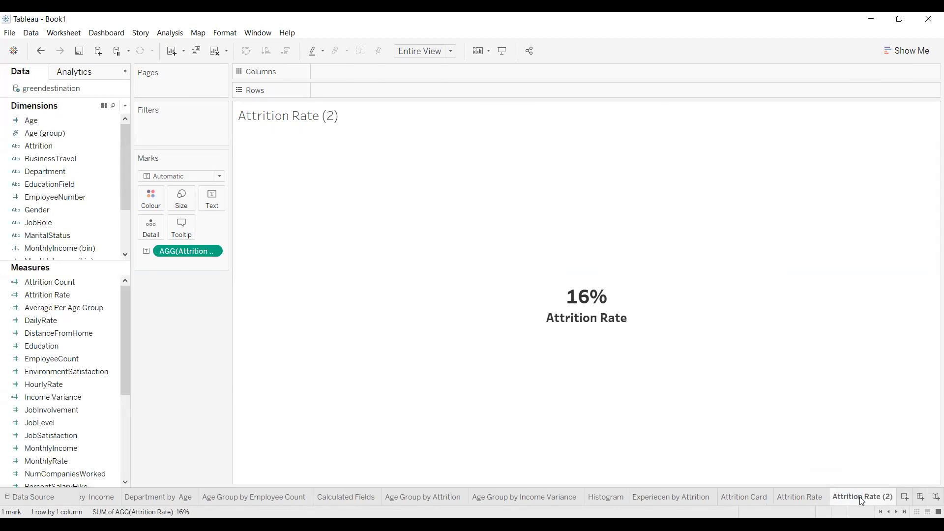
Duplicate the Attrition Card sheet and replace Attrition Count with EmployeeCount as the text field in the copy
left_click(754, 497)
right_click(754, 496)
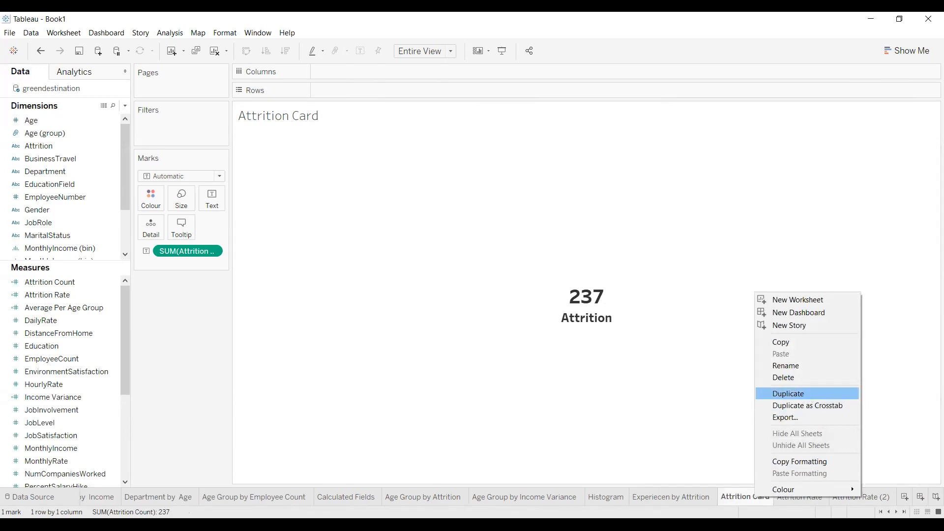
left_click(808, 393)
left_click(868, 495)
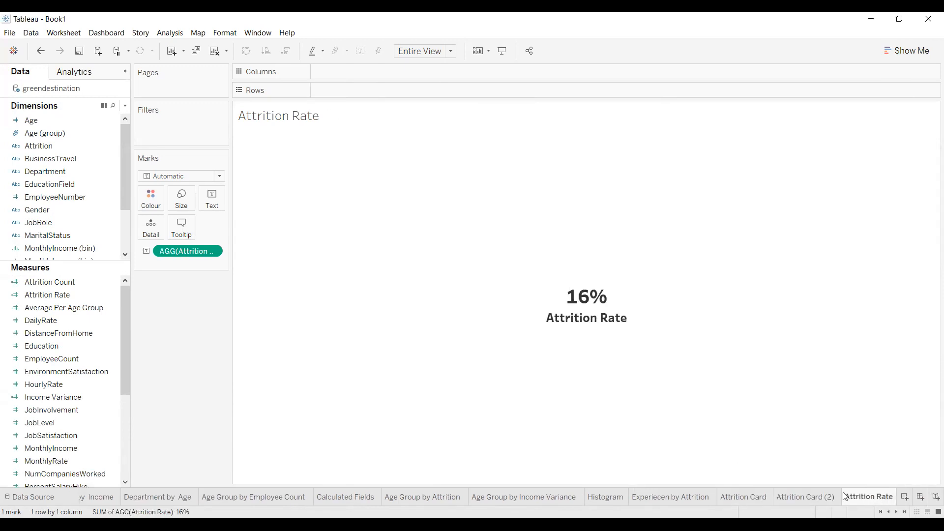
left_click(813, 500)
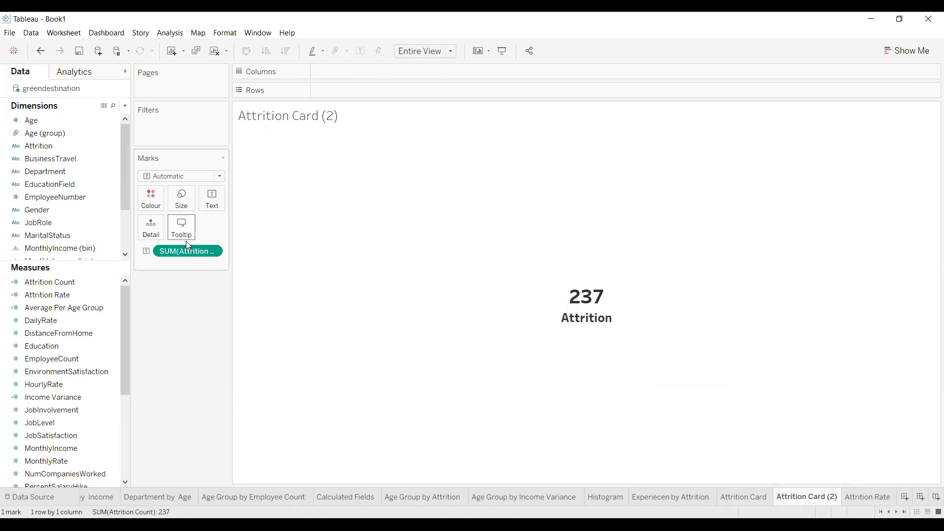
left_click_drag(188, 250, 84, 342)
left_click_drag(223, 199, 582, 332)
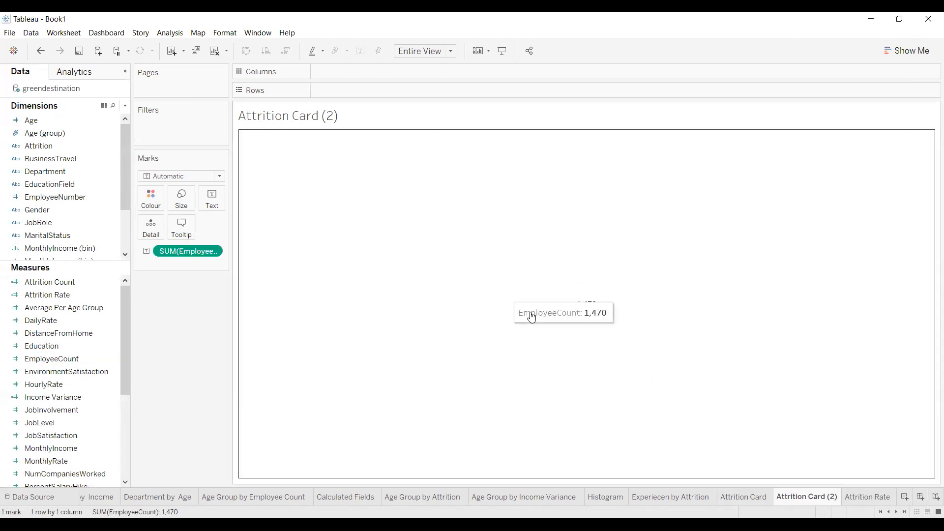
Add the line "Number of Employees" below the EmployeeCount value in the card's label
left_click(212, 199)
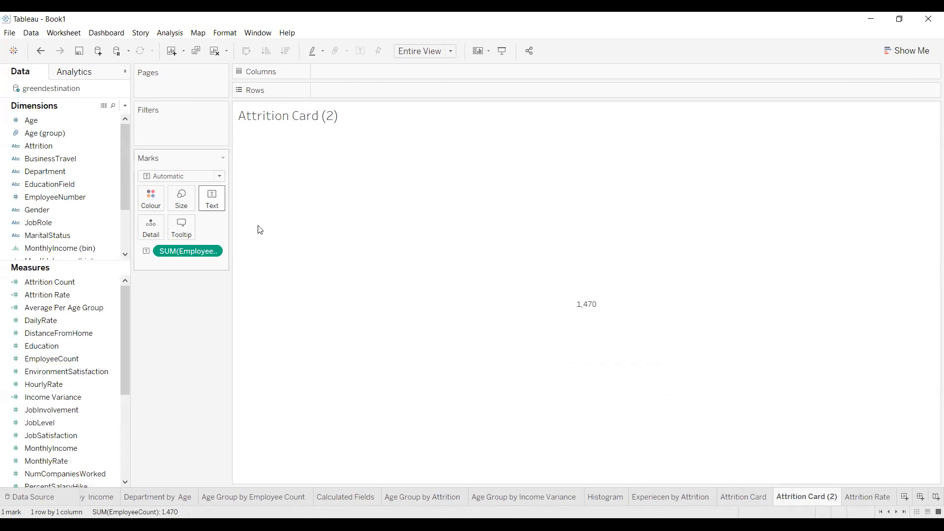
left_click(298, 222)
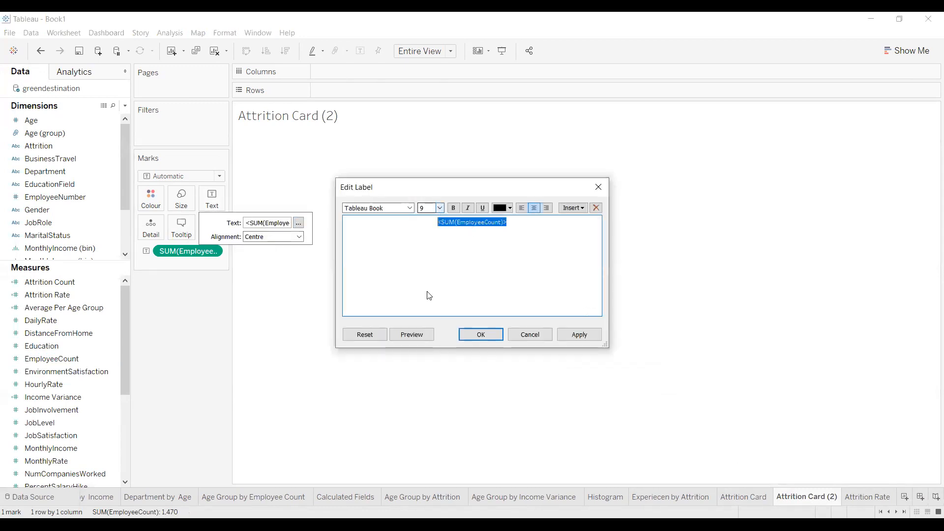
left_click(440, 208)
left_click(532, 231)
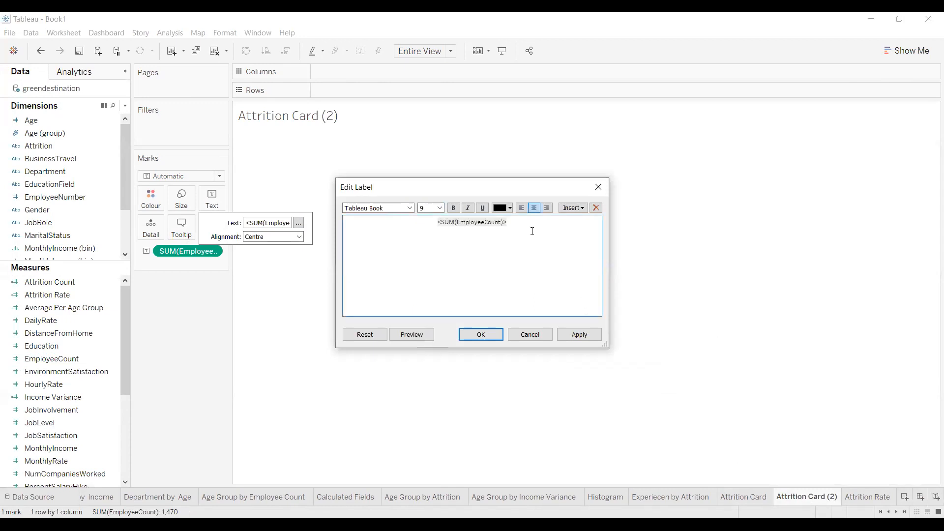
type("M(EmployeeCount)> ")
type("Number of Em")
type("ployees")
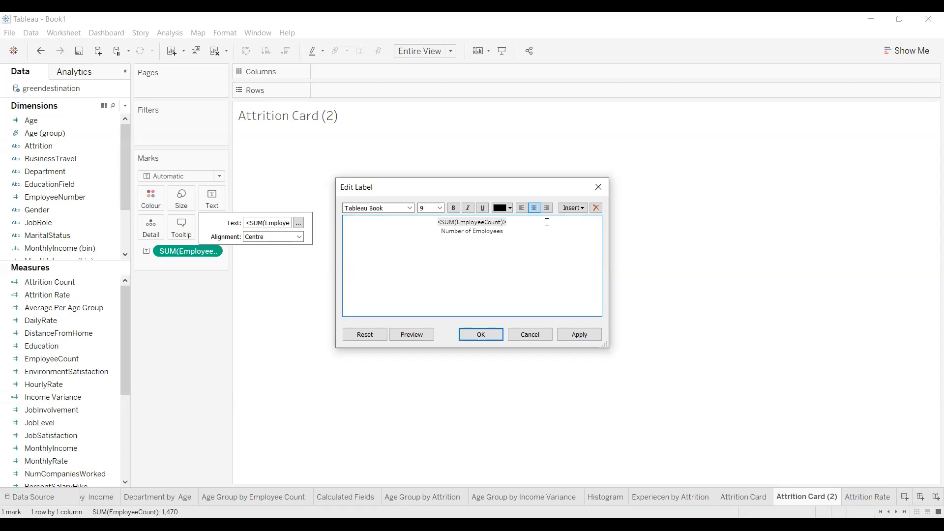
Set the whole label to the Tableau Bold font at size 24
key("ctrl+a")
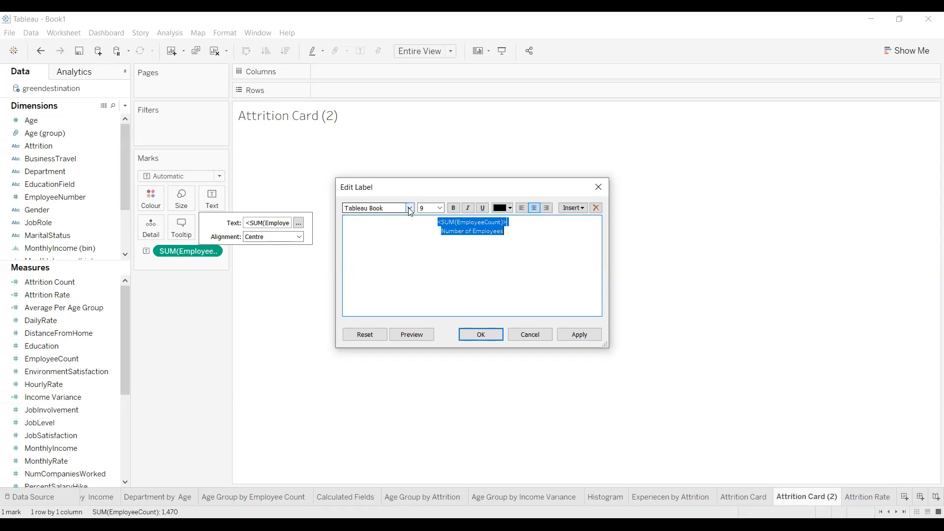
left_click(409, 208)
left_click(388, 218)
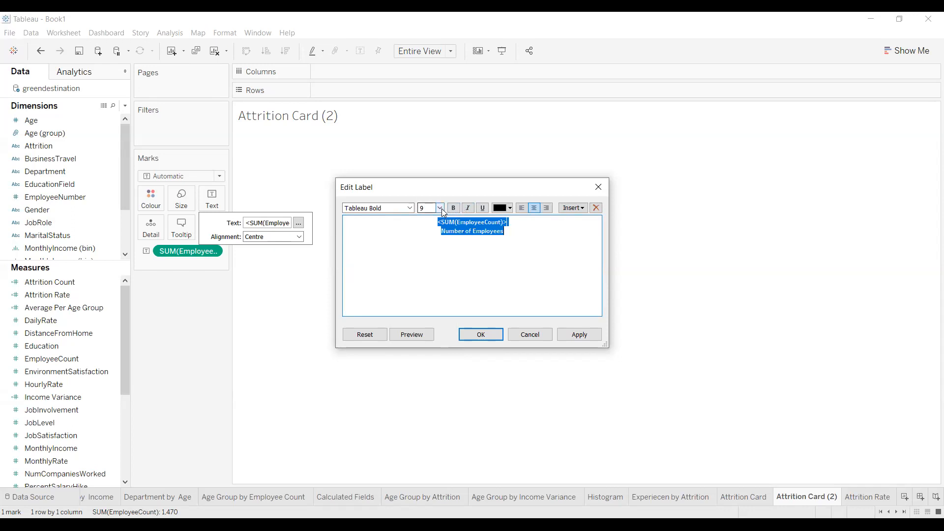
left_click(440, 208)
left_click(424, 303)
Reduce the "Number of Employees" line to size 15 and apply the label
left_click_drag(560, 259, 378, 259)
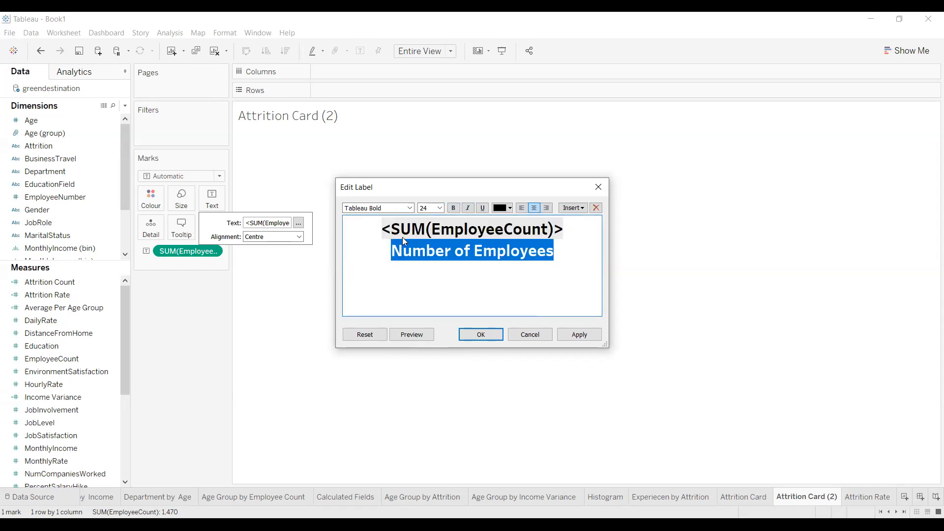
left_click(441, 208)
left_click(430, 264)
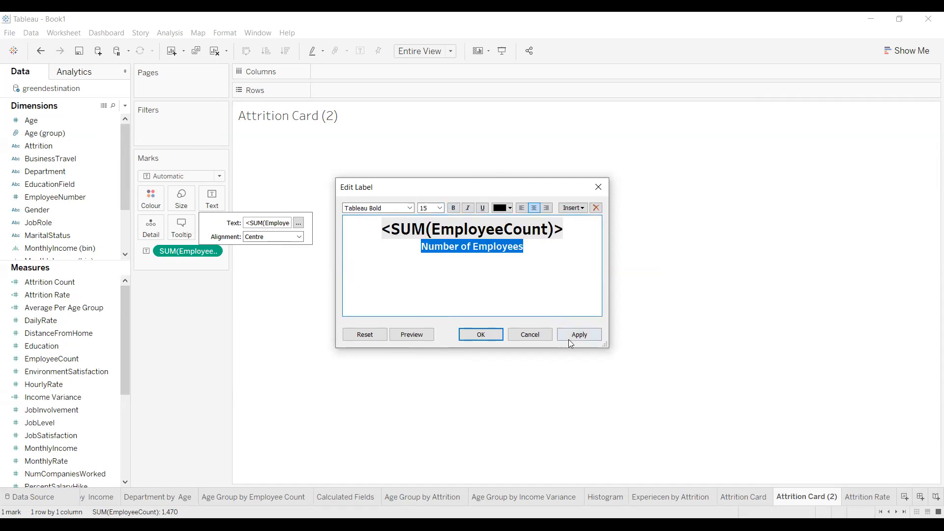
left_click(579, 334)
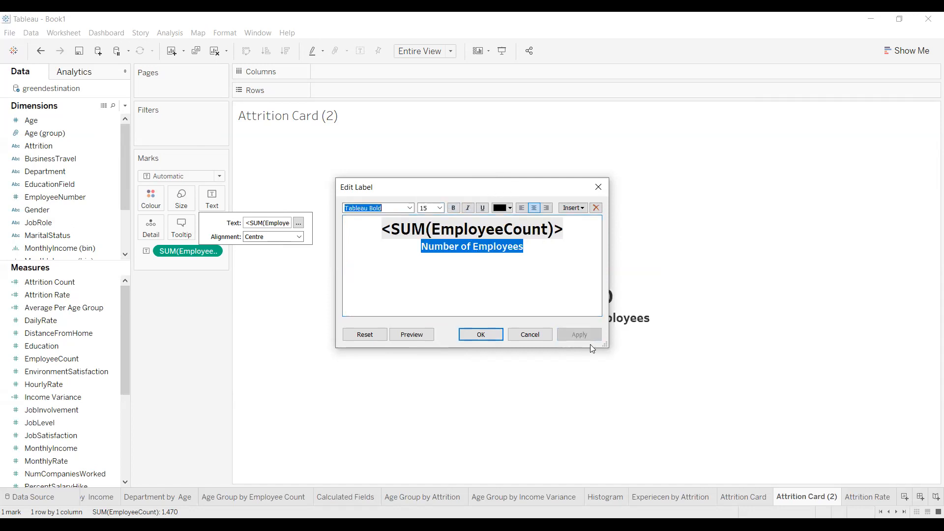
left_click(481, 334)
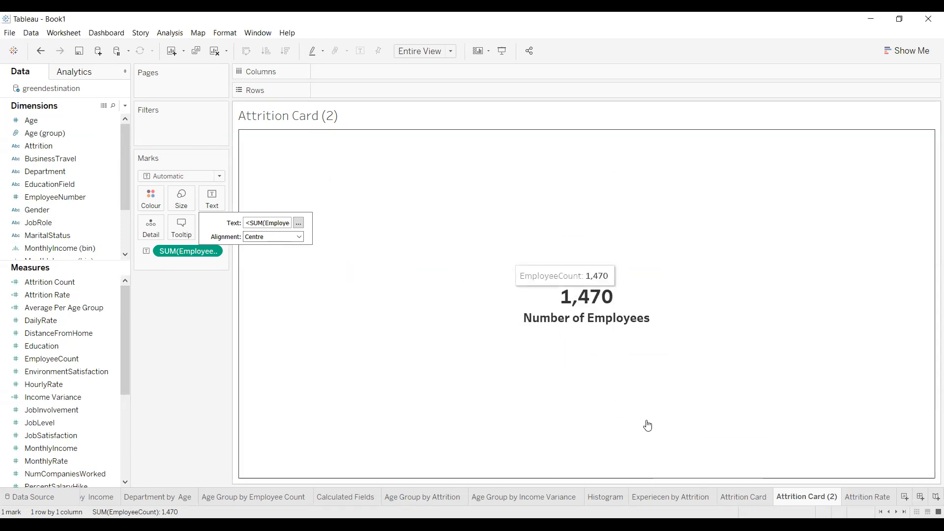
Rename the Attrition Card (2) sheet as Number of Employees
double_click(788, 497)
type("Num")
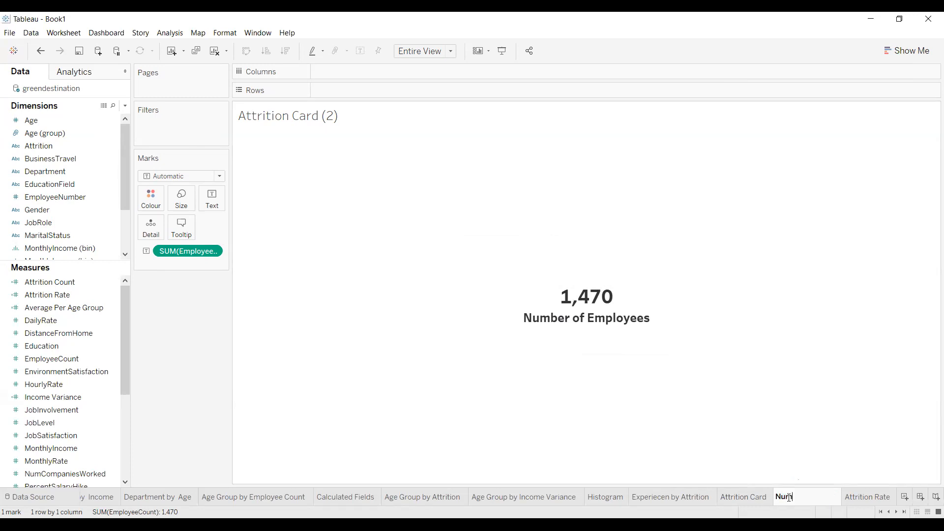
type("ber of Employees")
key("Return")
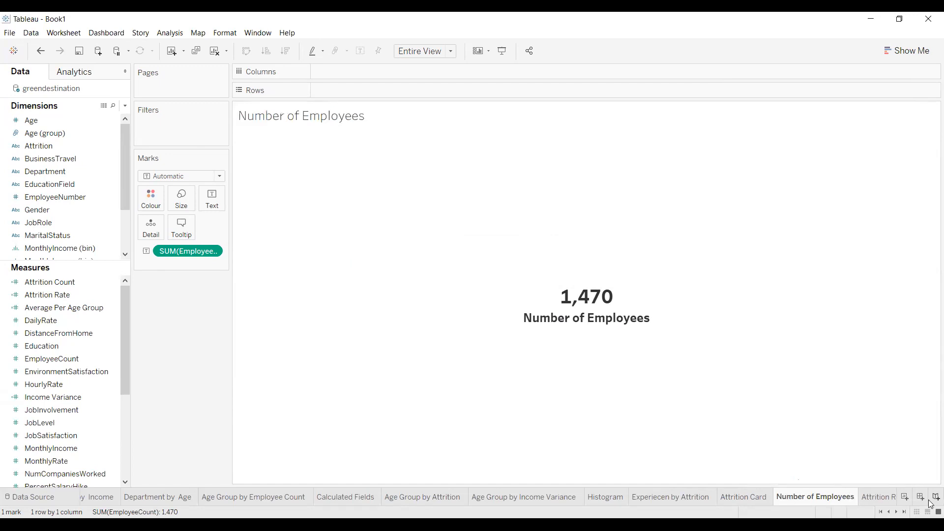
Check the label text and font settings of the Attrition Card, and view the Number of Employees and Attrition Rate cards
left_click(750, 497)
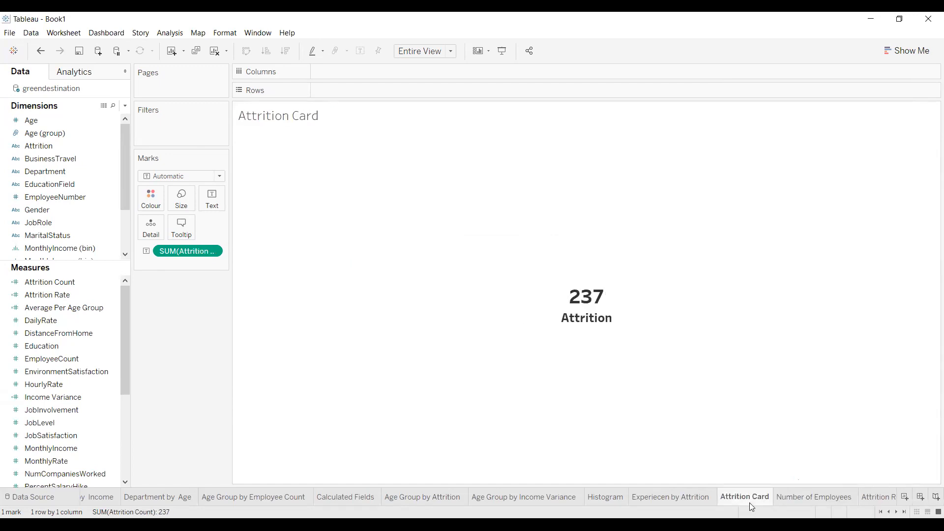
left_click(579, 319)
left_click(587, 321)
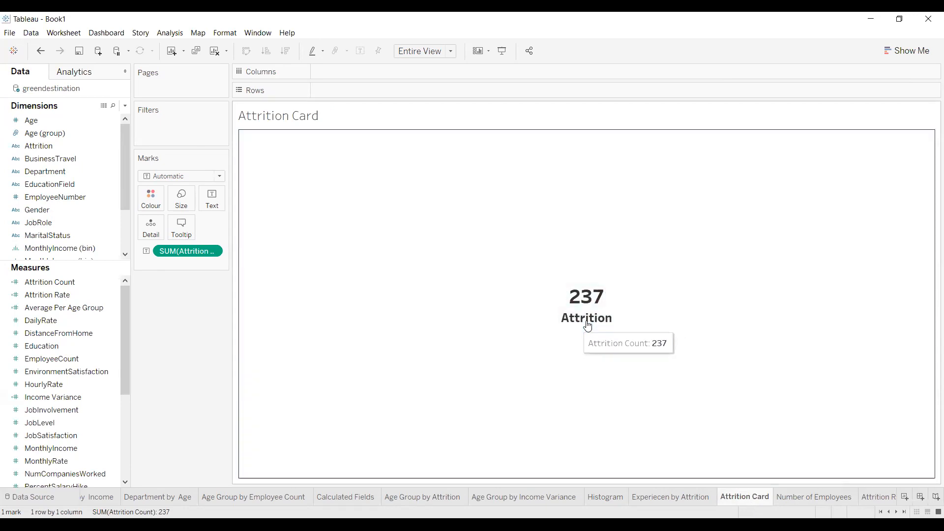
left_click(588, 321)
left_click(589, 321)
left_click(596, 320)
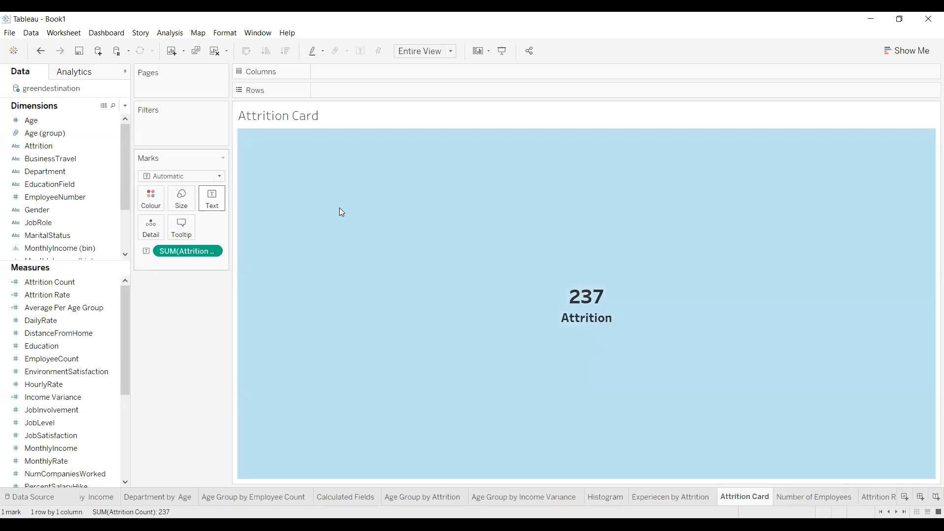
left_click(211, 199)
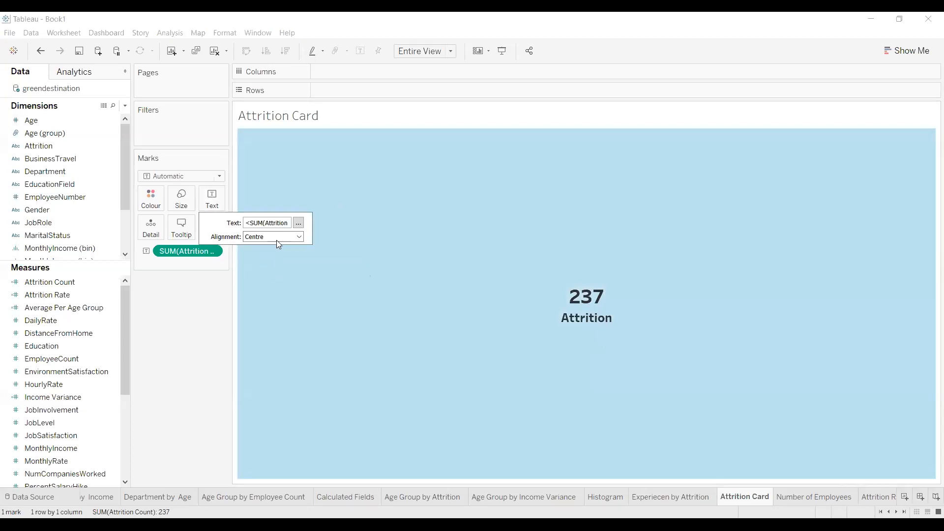
left_click(299, 223)
left_click_drag(510, 248, 449, 246)
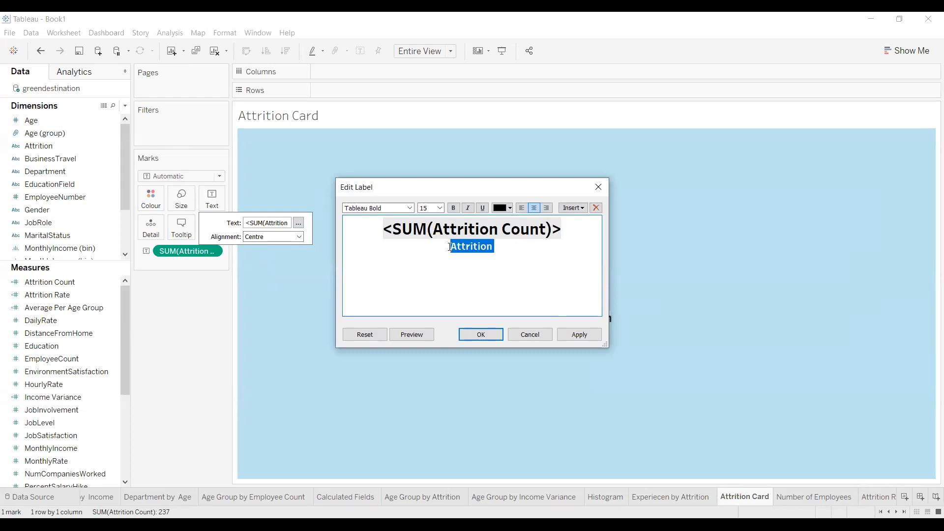
left_click(570, 334)
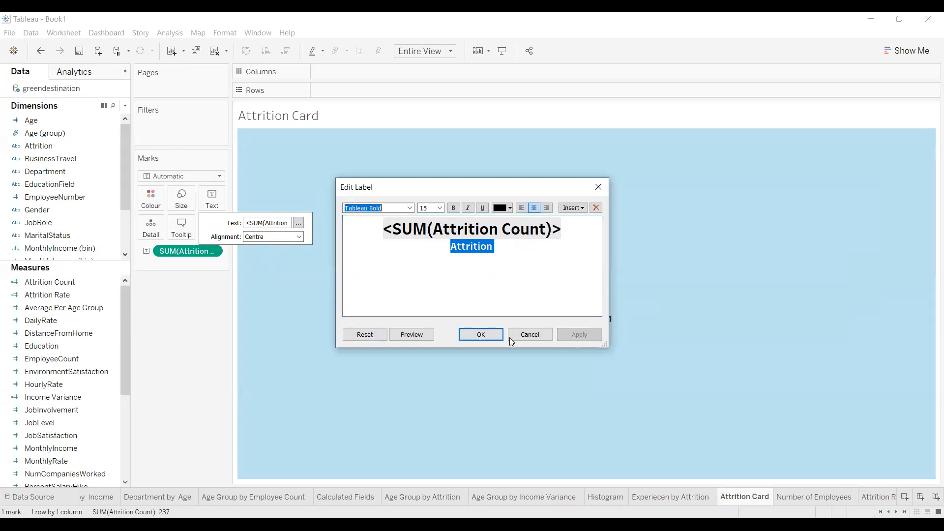
left_click(471, 337)
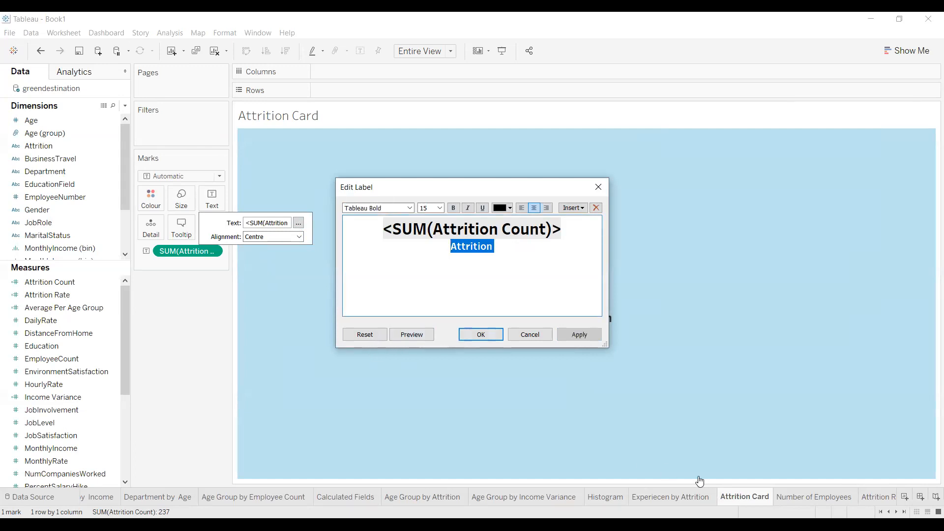
left_click(790, 497)
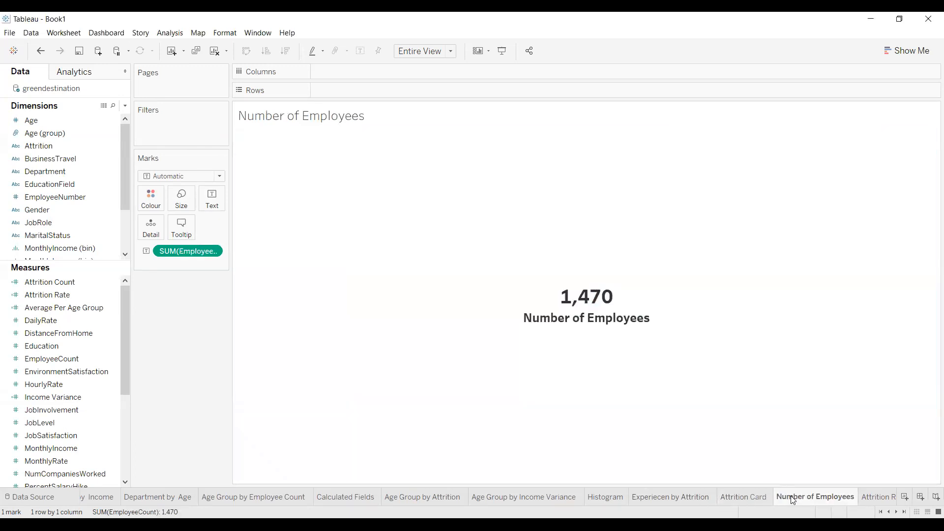
left_click(864, 499)
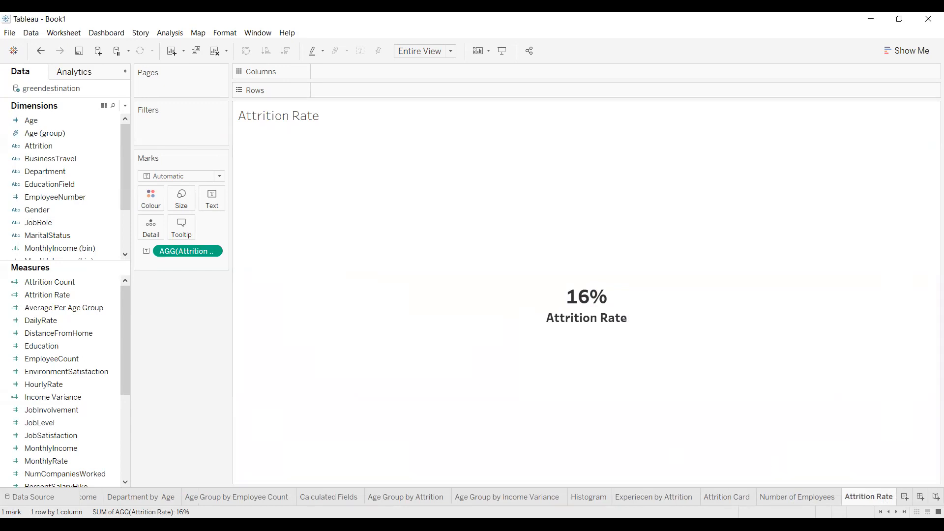
Duplicate the Number of Employees sheet
left_click_drag(122, 301, 120, 355)
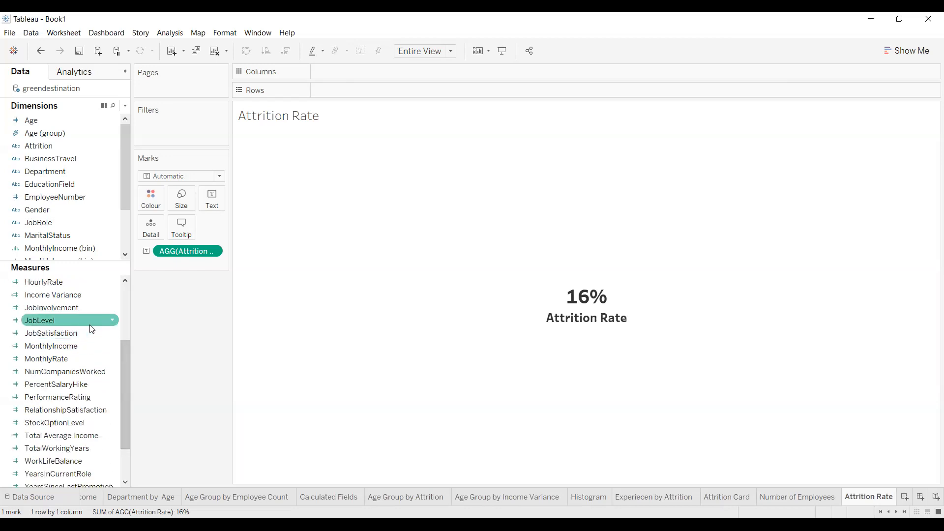
left_click(783, 498)
right_click(784, 500)
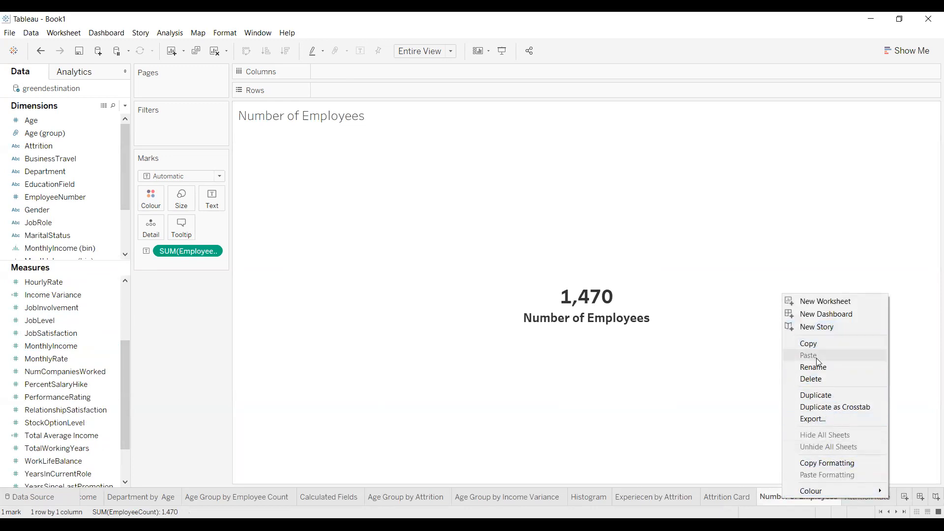
left_click(831, 394)
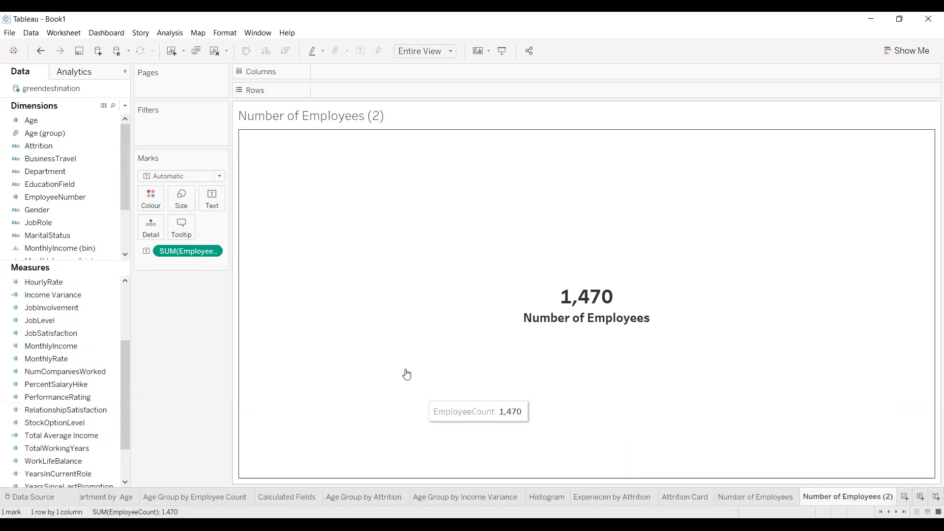
double_click(829, 496)
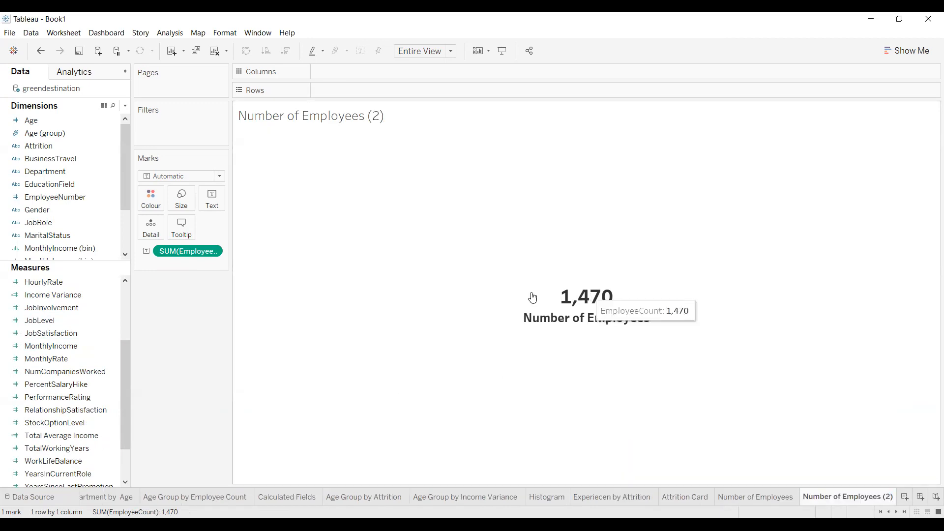
left_click(533, 297)
Replace EmployeeCount with JobSatisfaction as the text field of the duplicated sheet and aggregate it as Average
left_click_drag(182, 252, 78, 412)
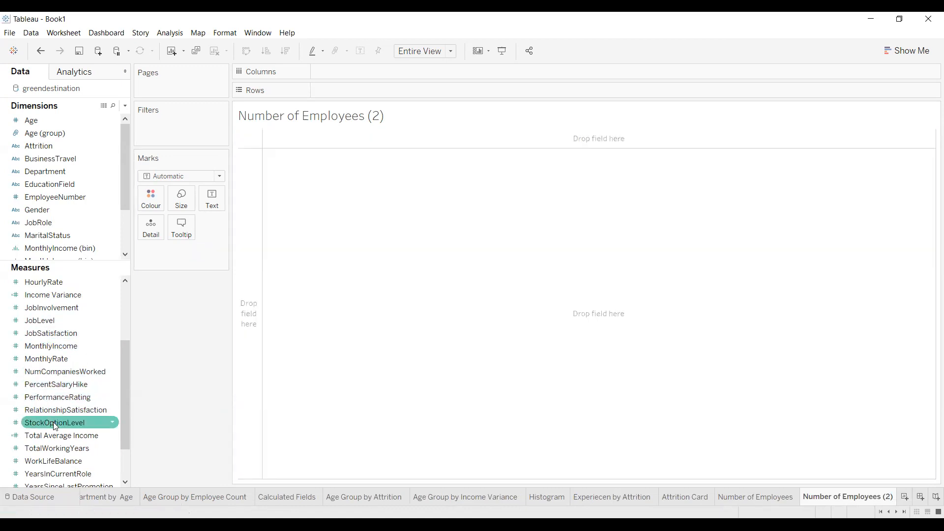
left_click(62, 334)
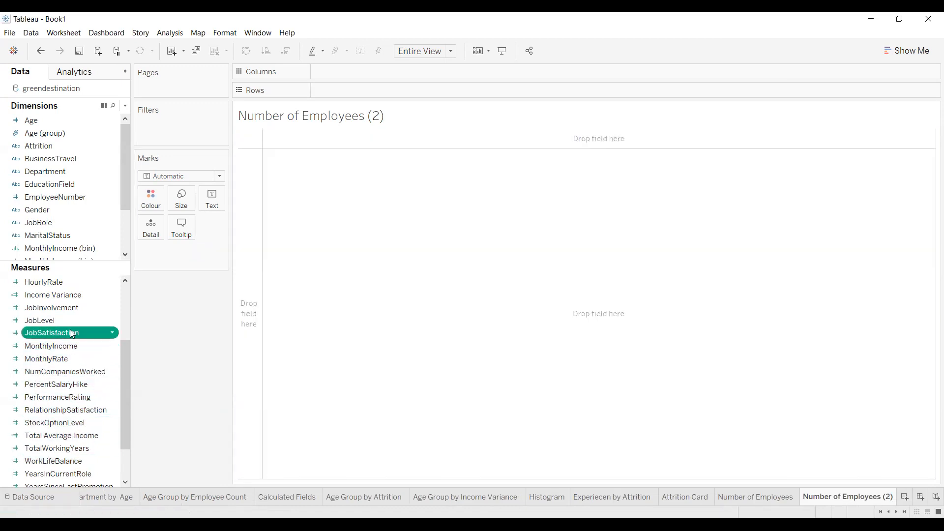
left_click_drag(210, 204, 212, 203)
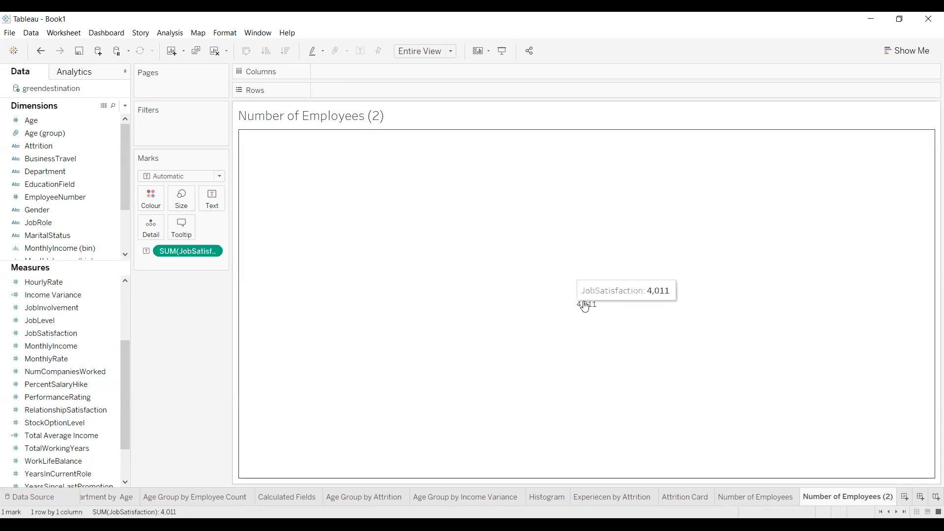
left_click(214, 251)
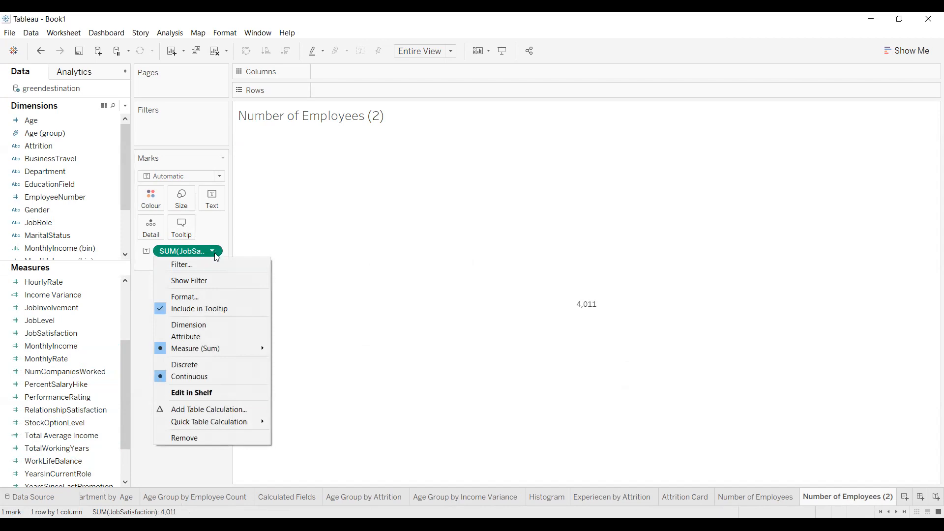
mouse_move(230, 347)
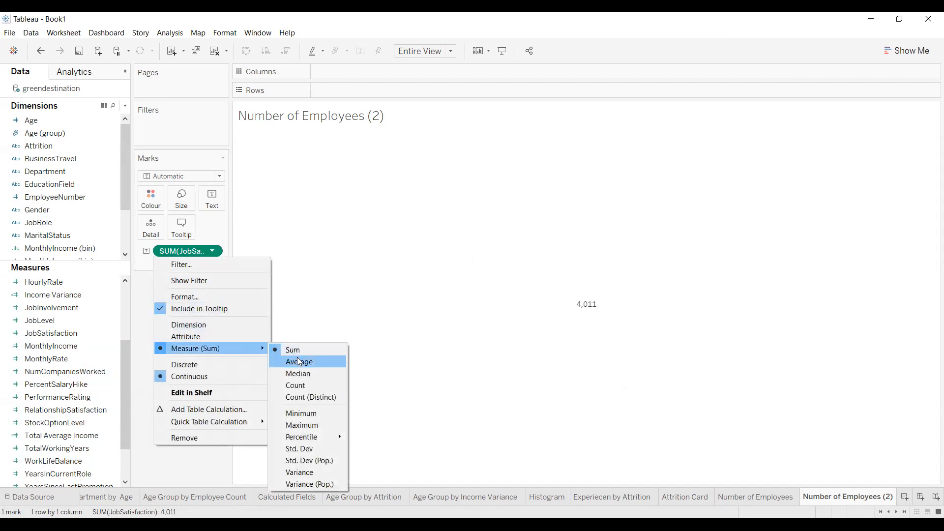
left_click(299, 362)
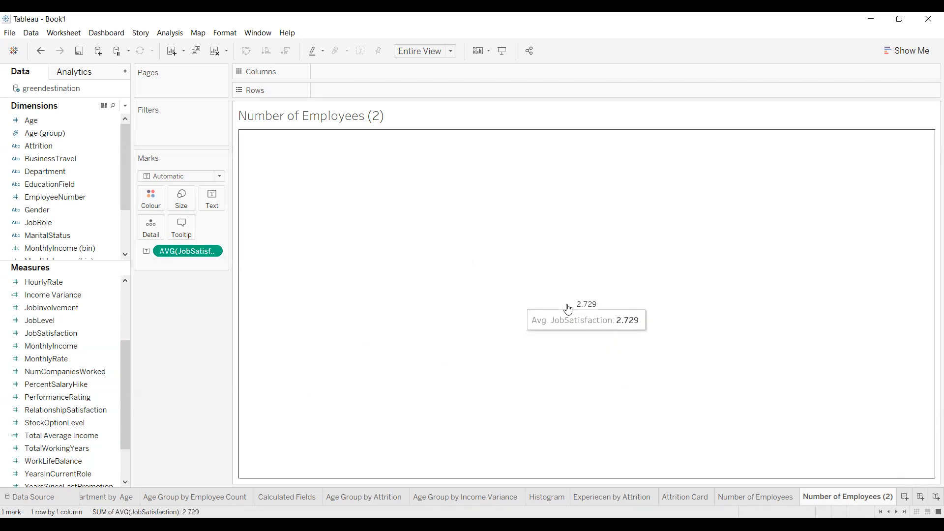
Open the default number format options for the average JobSatisfaction value in the card's pane formatting
left_click(216, 251)
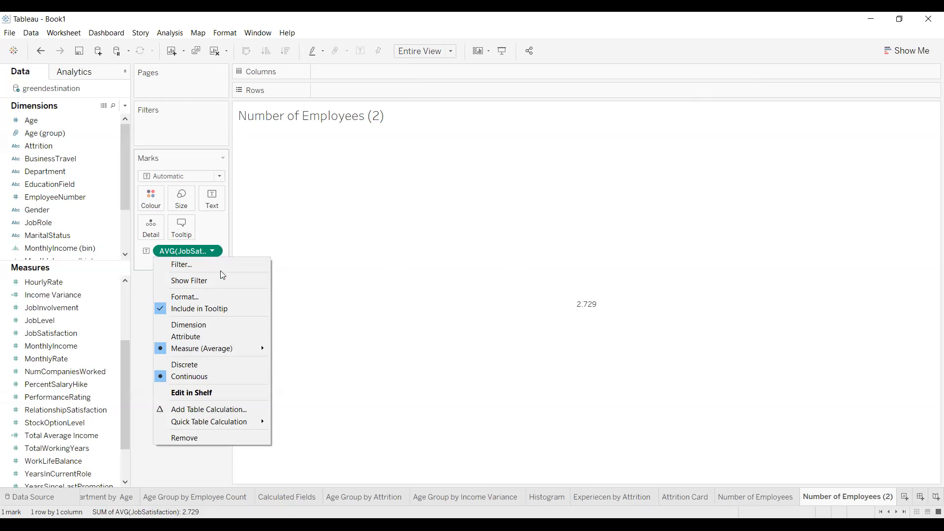
left_click(211, 297)
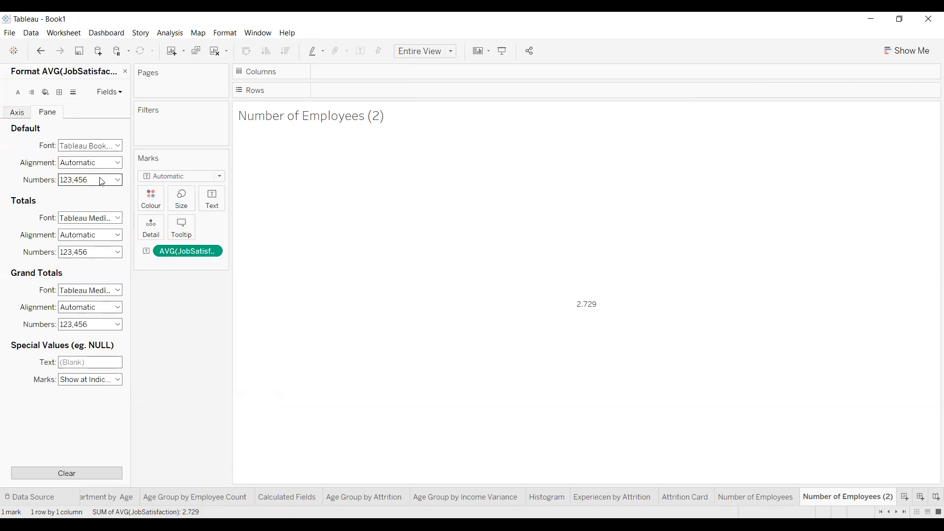
left_click(118, 180)
Try the standard number, scientific, currency, percentage and custom formats on the average JobSatisfaction value
left_click(104, 204)
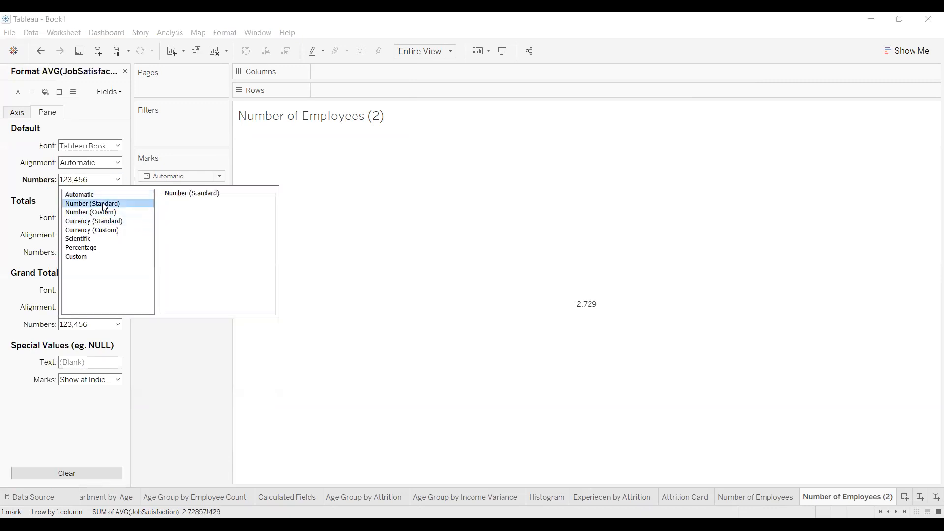
left_click(107, 239)
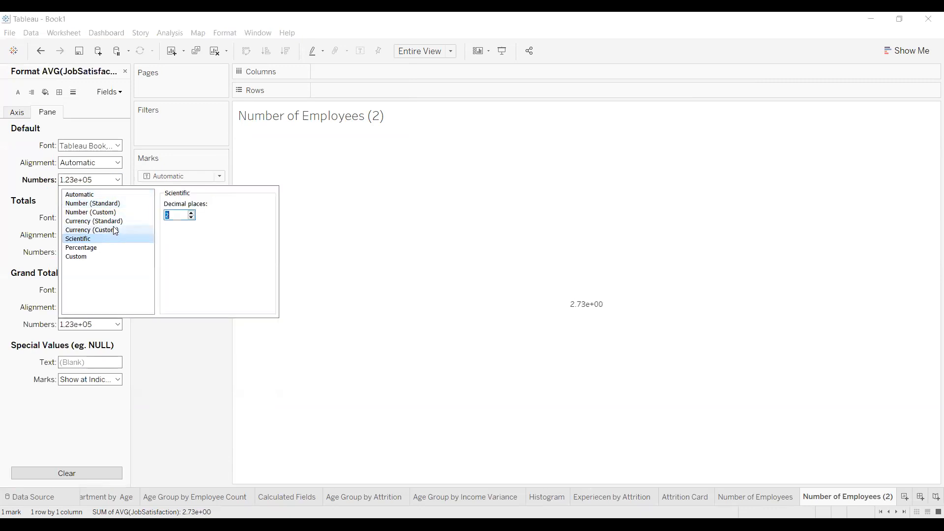
left_click(115, 229)
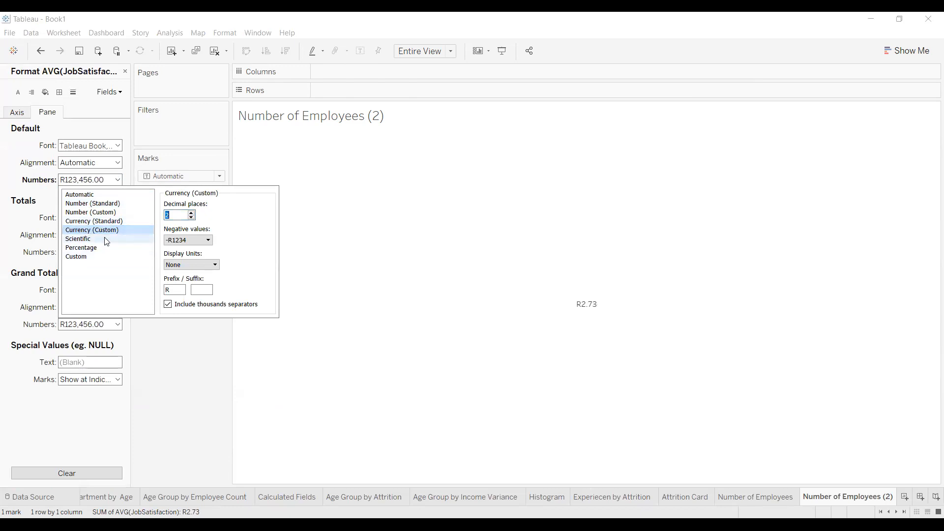
left_click(108, 204)
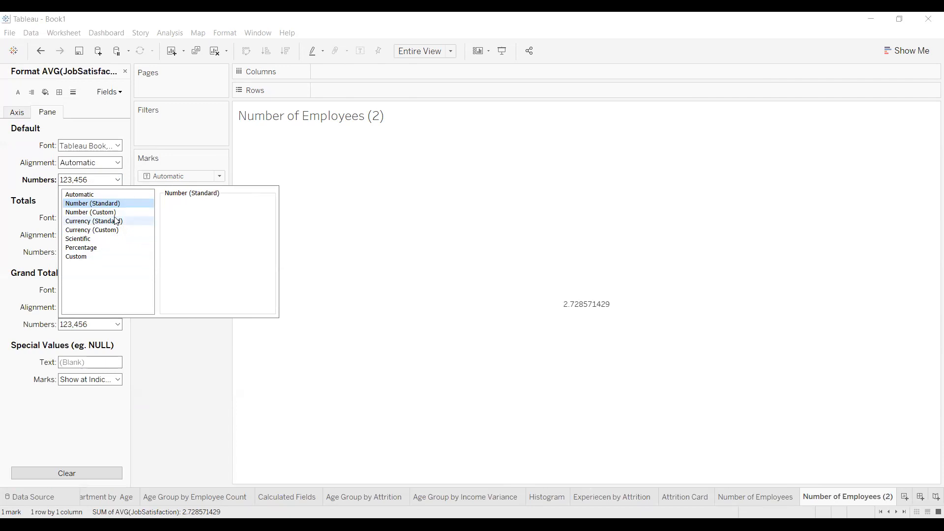
left_click(115, 221)
left_click(116, 230)
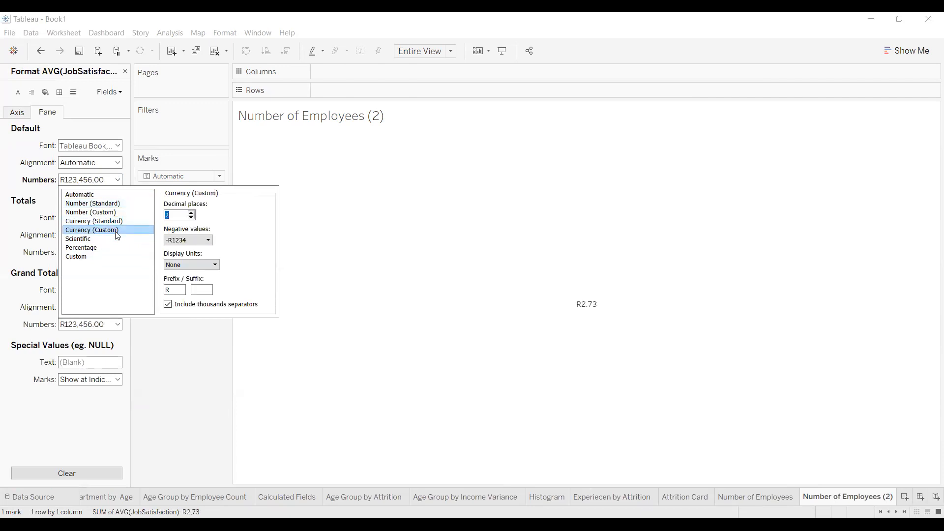
left_click(109, 239)
left_click(108, 247)
left_click(99, 257)
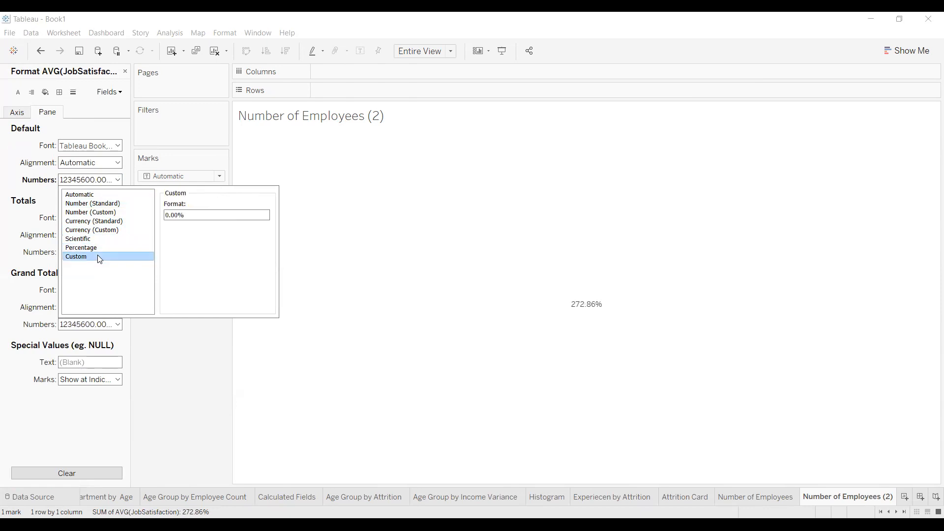
left_click(109, 221)
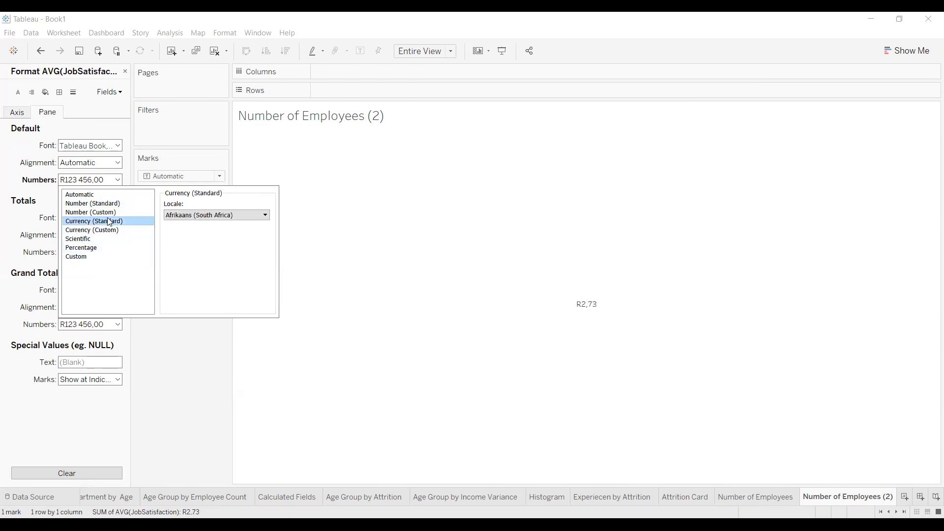
Format the average JobSatisfaction value as Number (Custom) with 1 decimal place
left_click(107, 212)
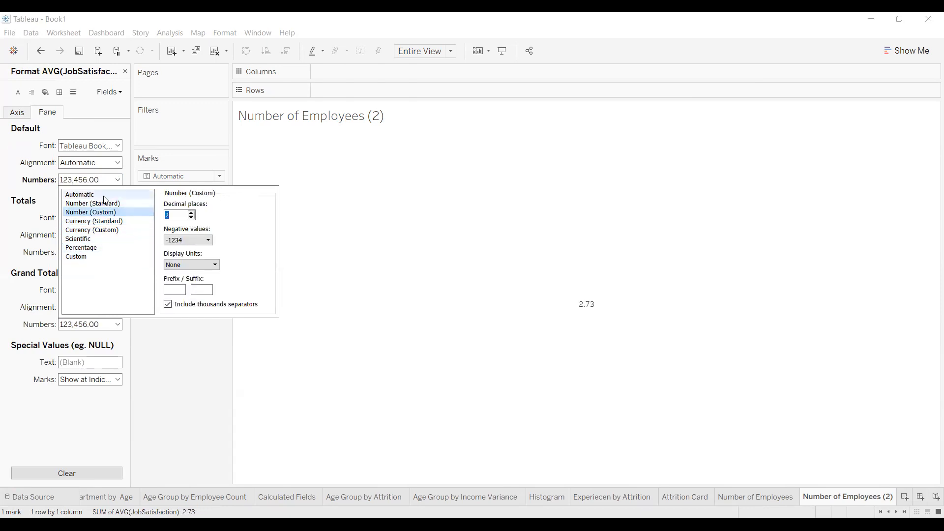
left_click(192, 218)
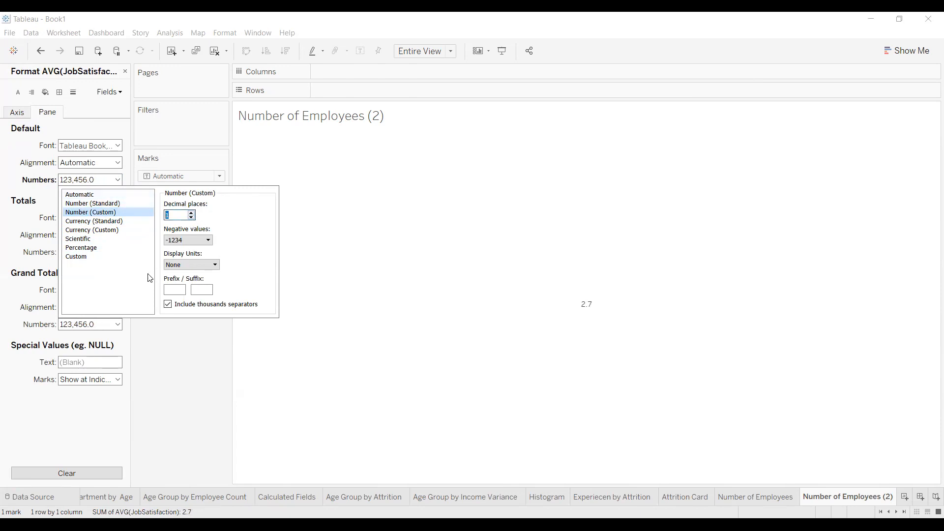
left_click(637, 299)
left_click(590, 308)
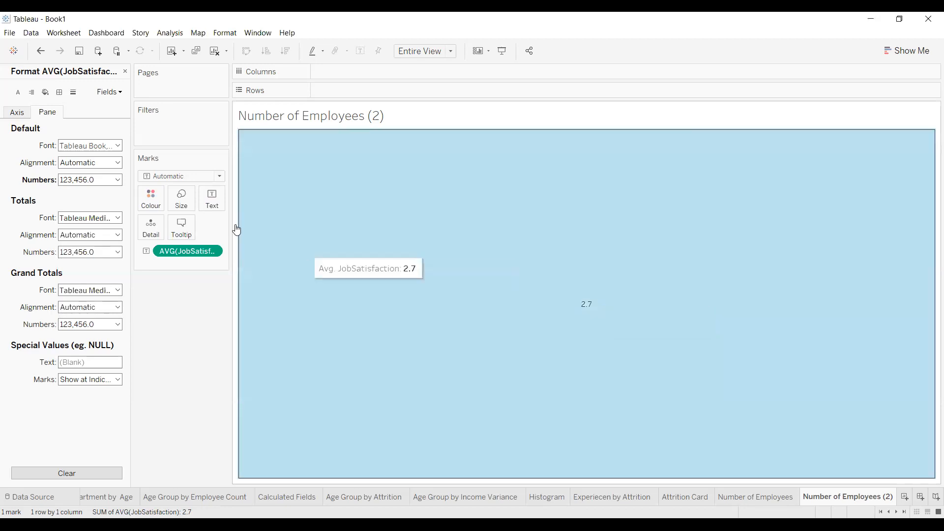
Add the line "Job Satistifaction" below the average value in the label and set all label text to size 24
left_click(219, 204)
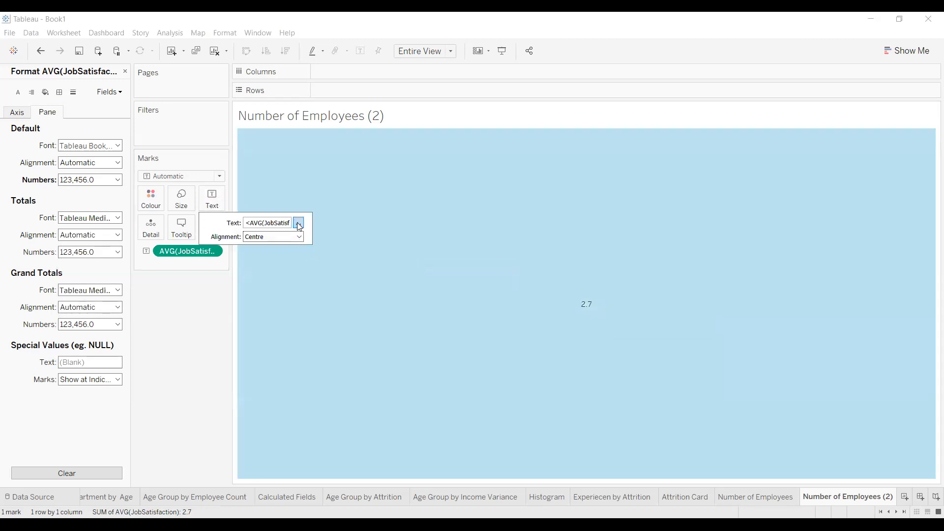
left_click(298, 222)
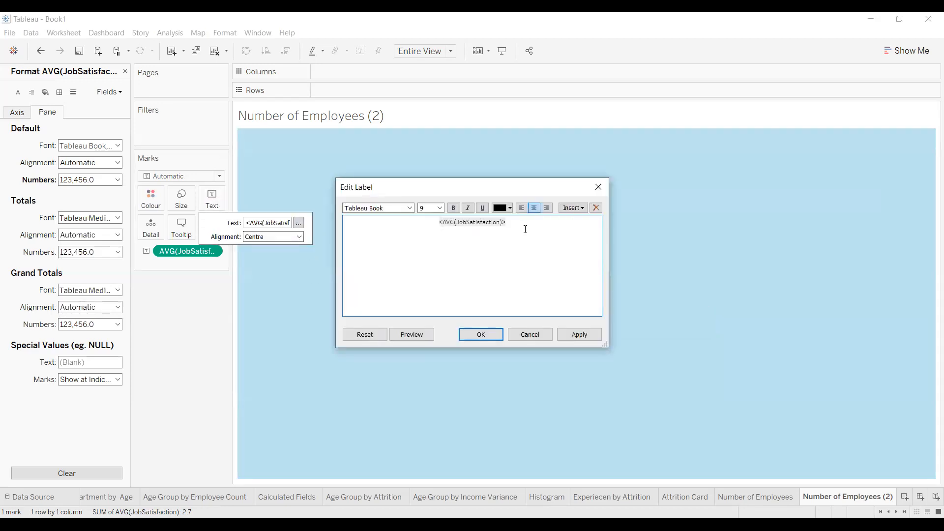
left_click(548, 231)
type("Job Satistifaction")
key("ctrl+a")
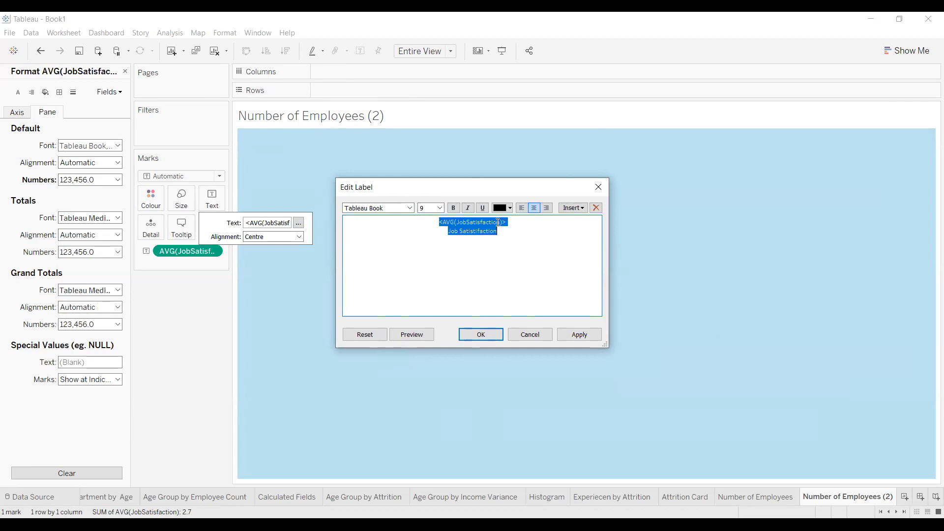
left_click(440, 207)
left_click(433, 303)
Set the "Job Satistifaction" line of the label to size 15 in a bold typeface
left_click_drag(537, 252, 406, 254)
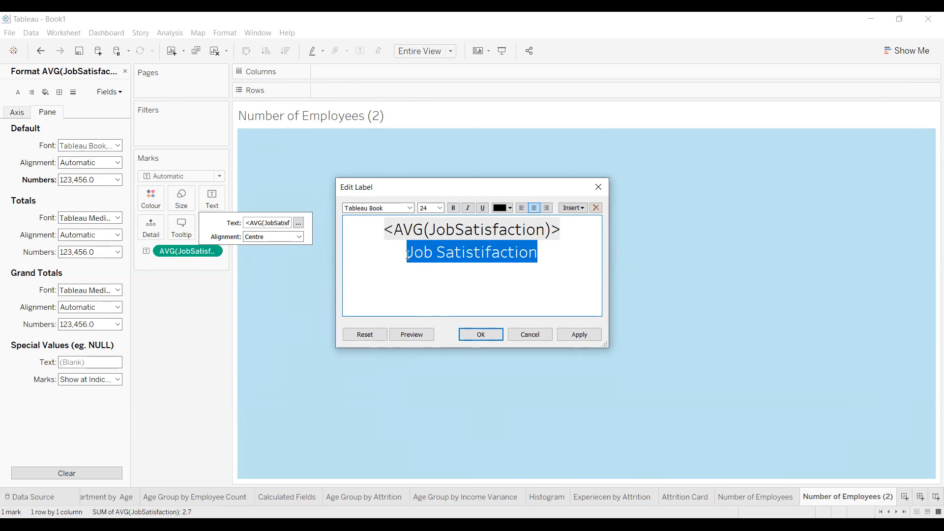
left_click(439, 209)
left_click(440, 209)
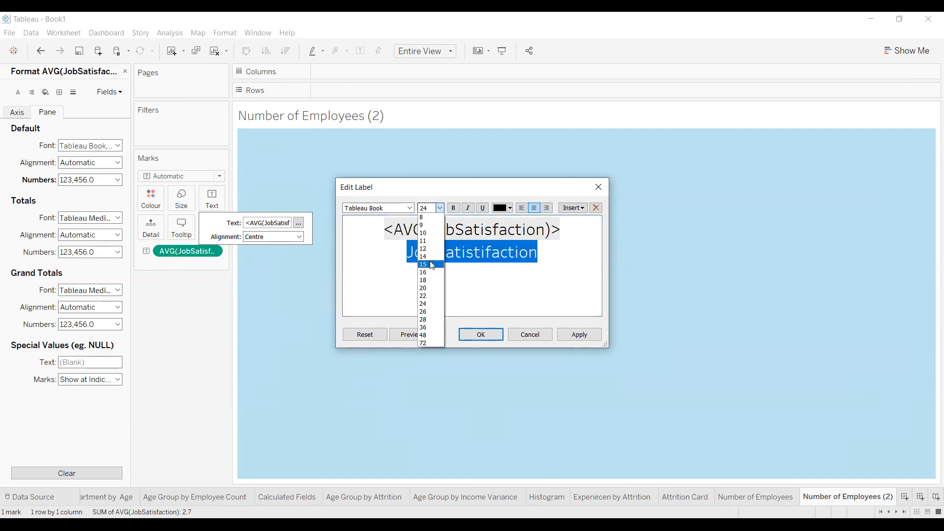
left_click(432, 265)
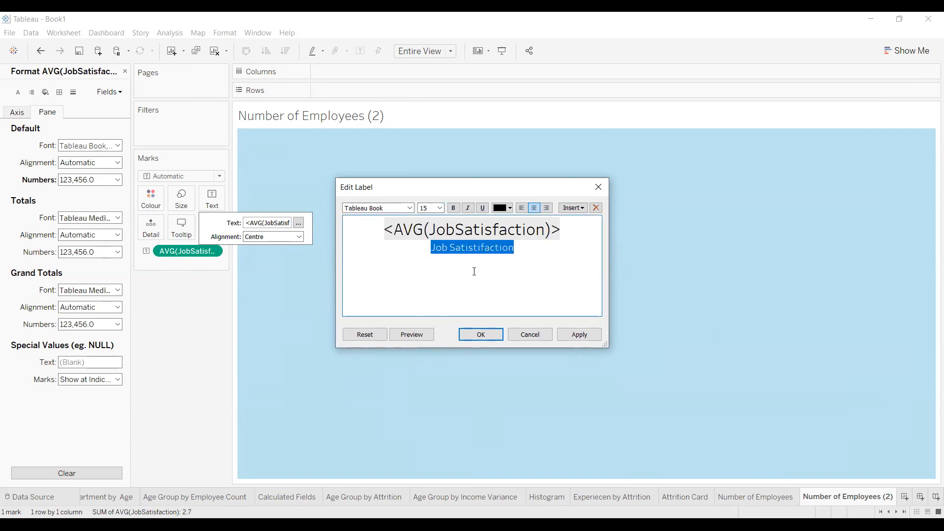
left_click(408, 208)
left_click(373, 217)
Make the whole label bold, including the average value, and accept the label changes
left_click_drag(517, 281, 323, 220)
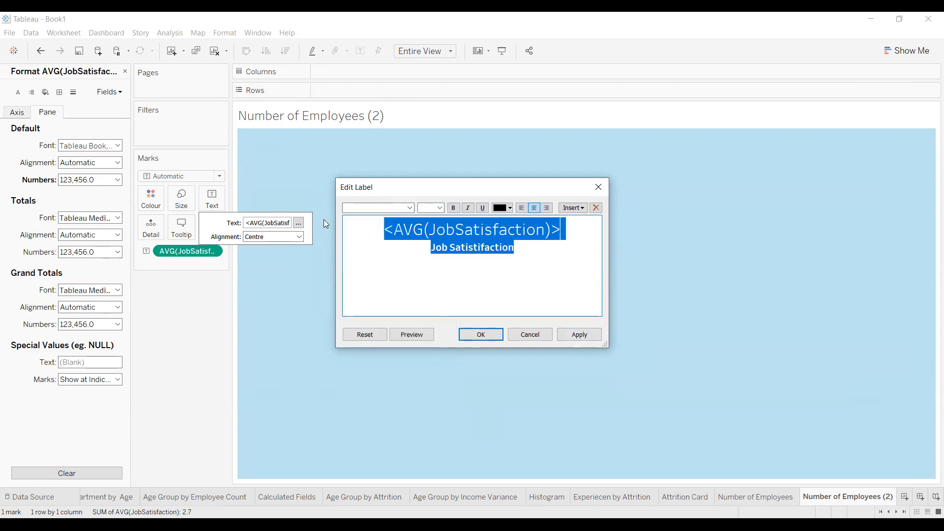
left_click(452, 210)
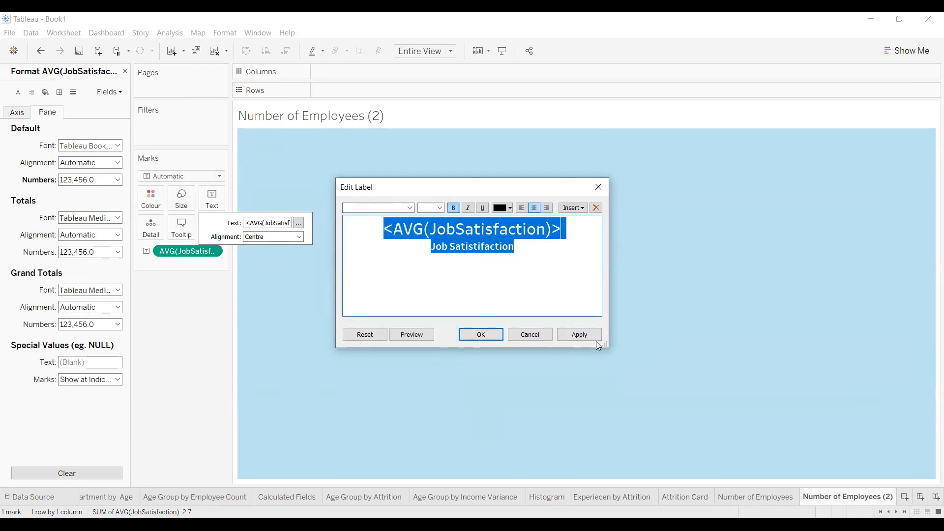
left_click(487, 333)
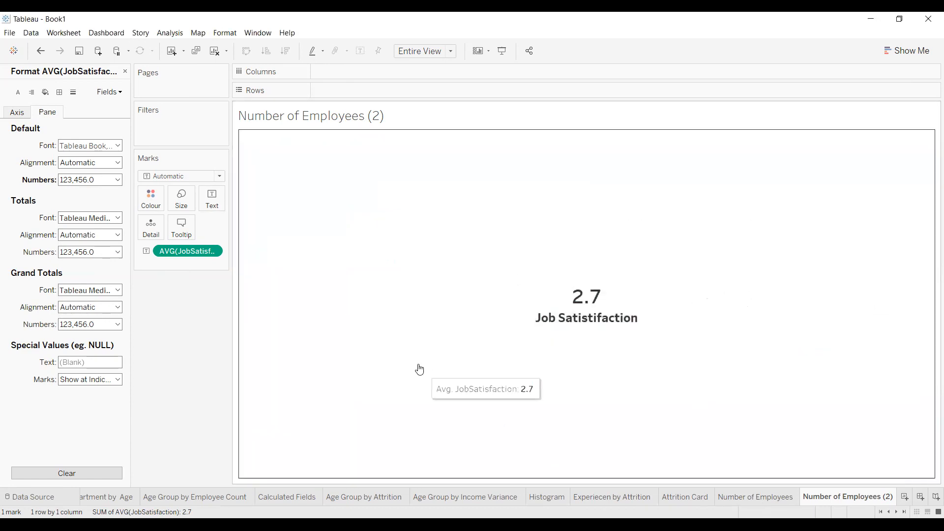
Rename the Number of Employees (2) sheet as Job Satisfaction
double_click(843, 495)
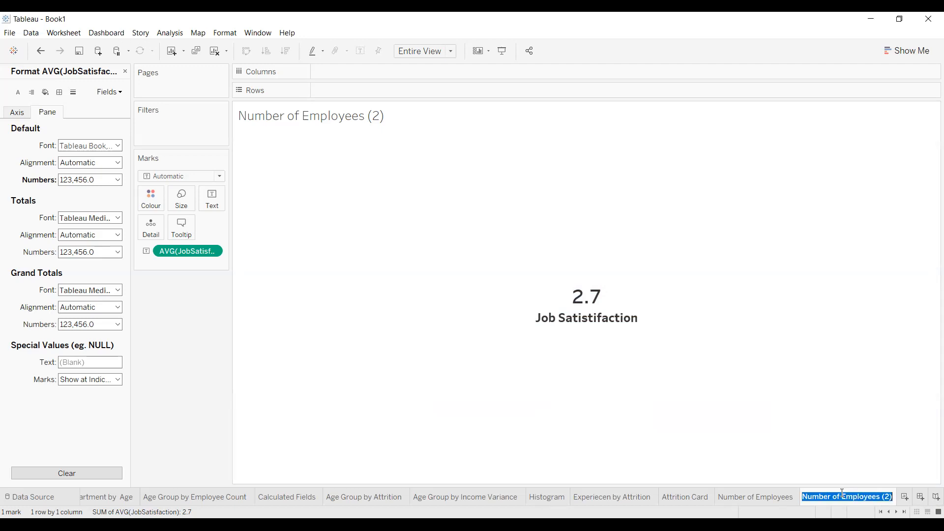
type("Job Satisfaction")
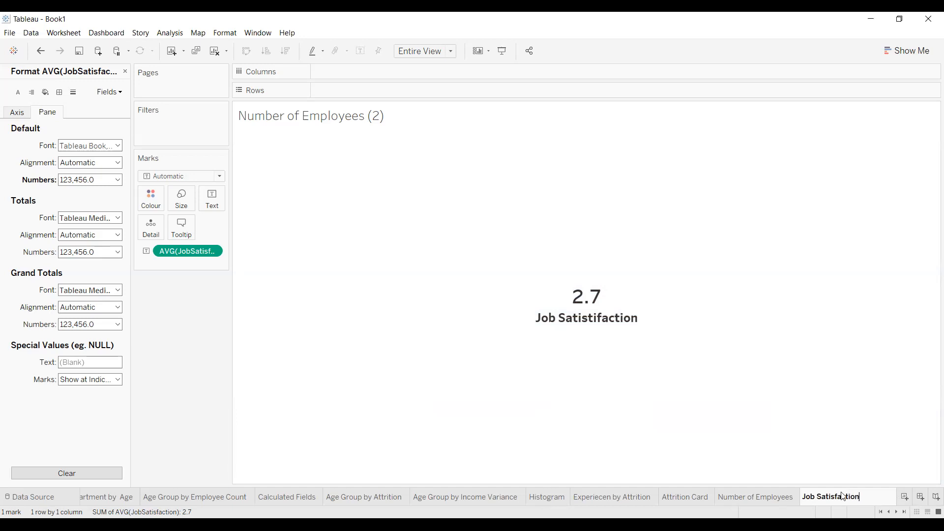
key("Return")
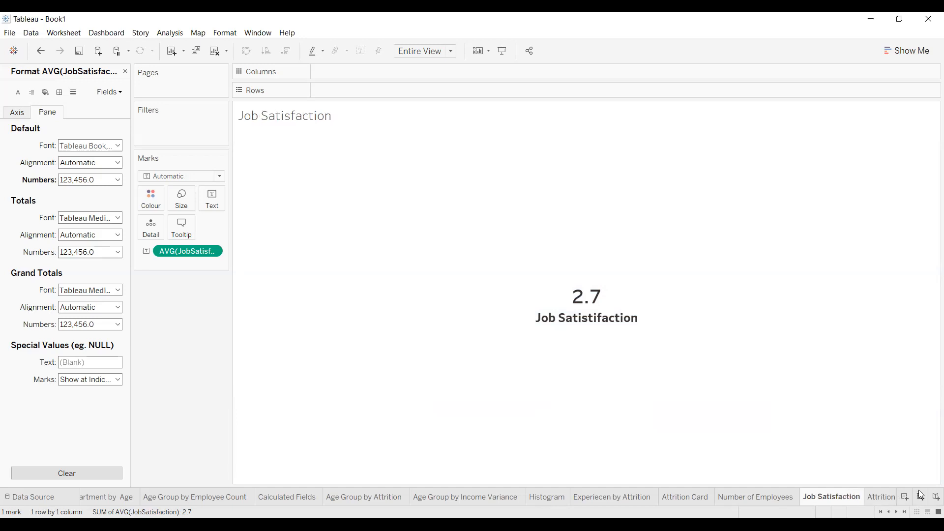
Create a new dashboard and set its fixed size to 1300 px wide by 900 px high
left_click(880, 496)
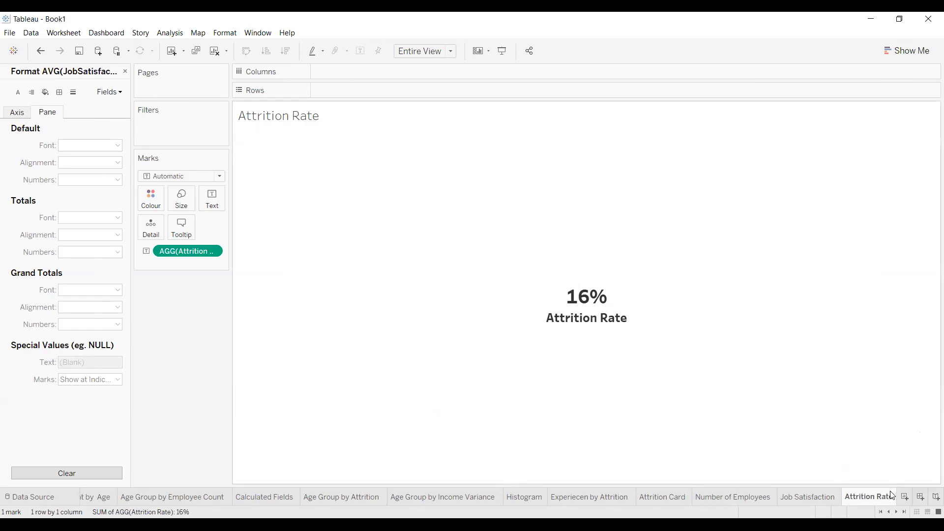
left_click(920, 498)
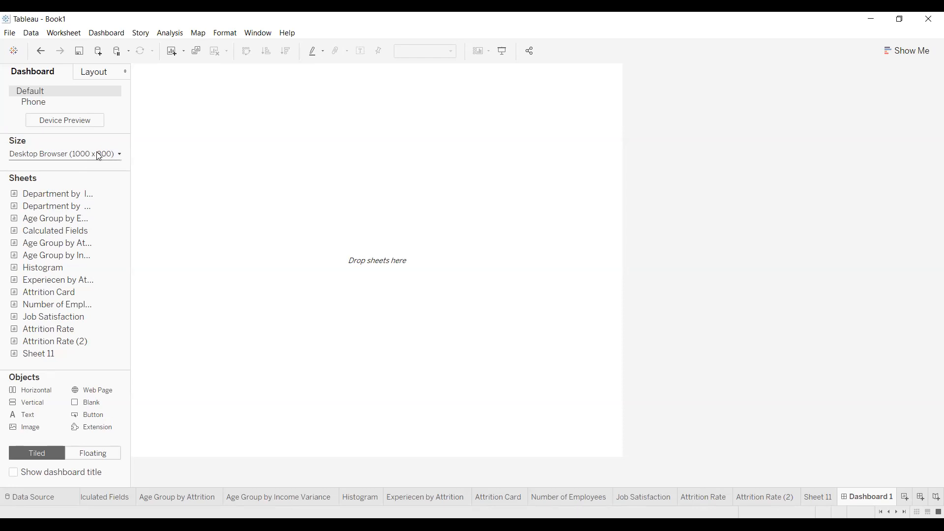
left_click(109, 154)
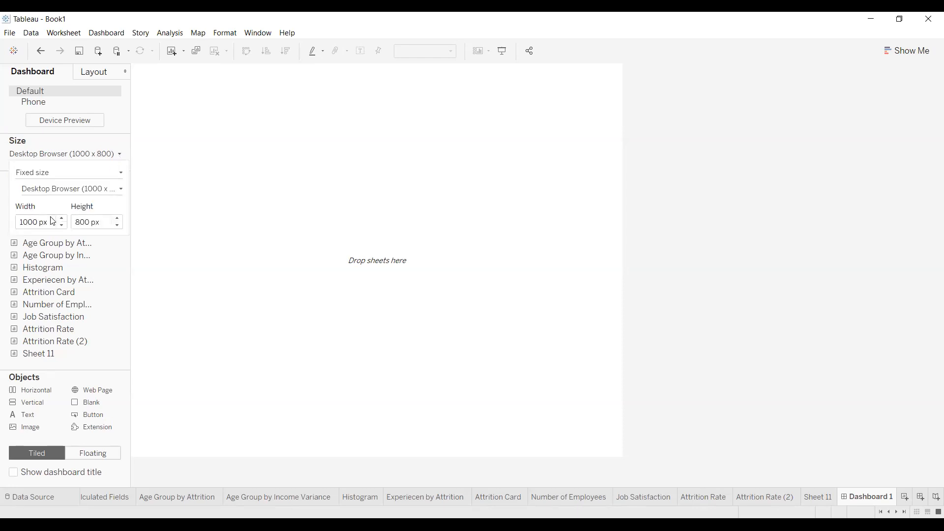
left_click(28, 222)
key("BackSpace")
type("3")
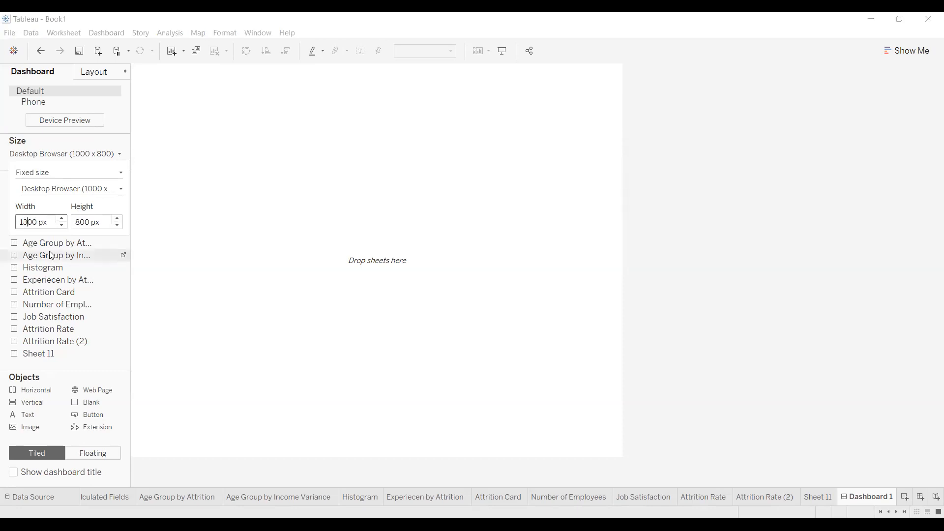
left_click(79, 224)
key("BackSpace")
type("9")
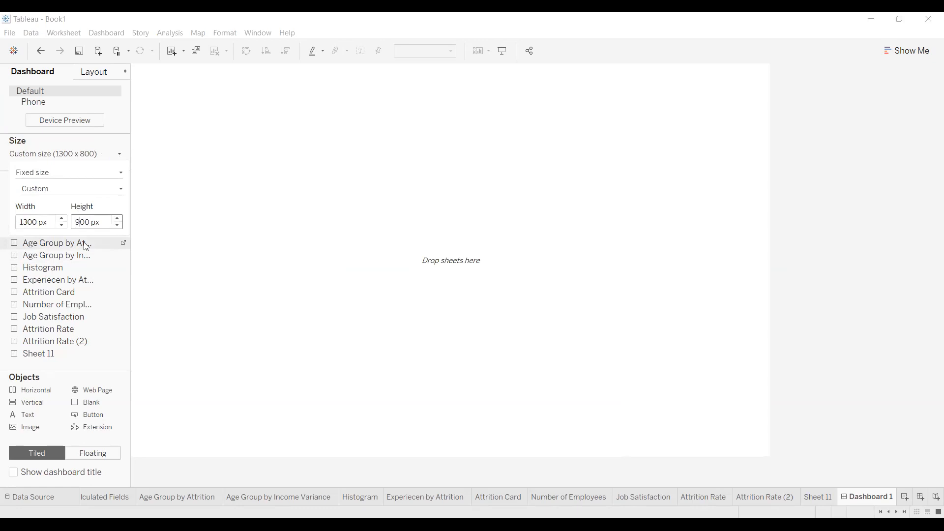
key("Return")
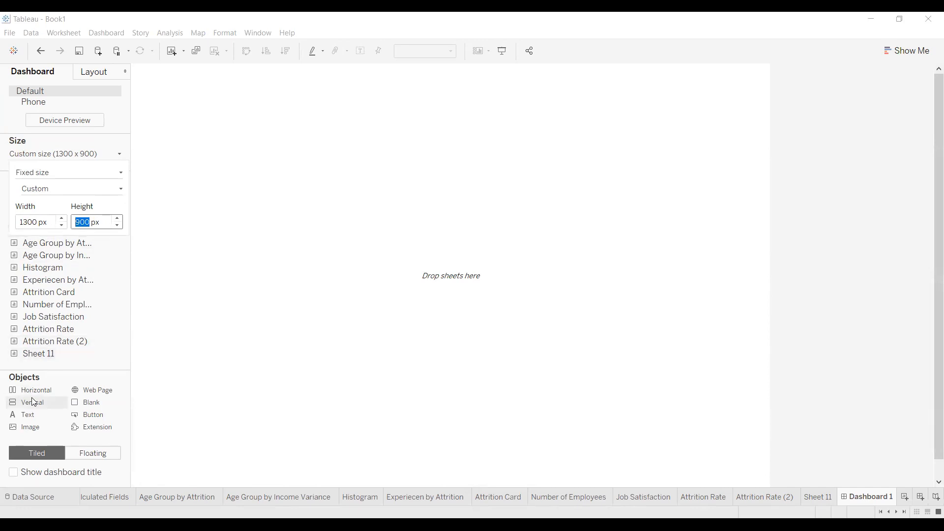
Try placing the Histogram sheet on the dashboard as a tiled item
left_click_drag(45, 268, 319, 194)
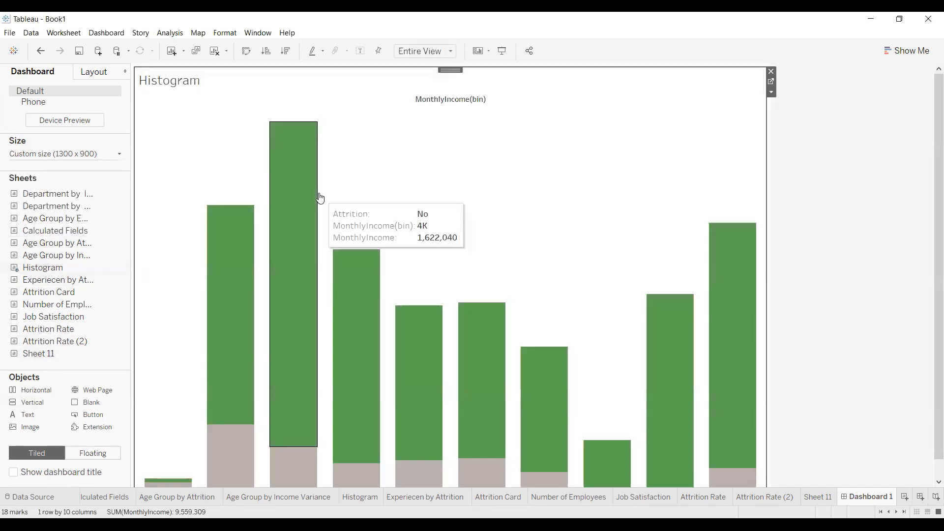
left_click(771, 93)
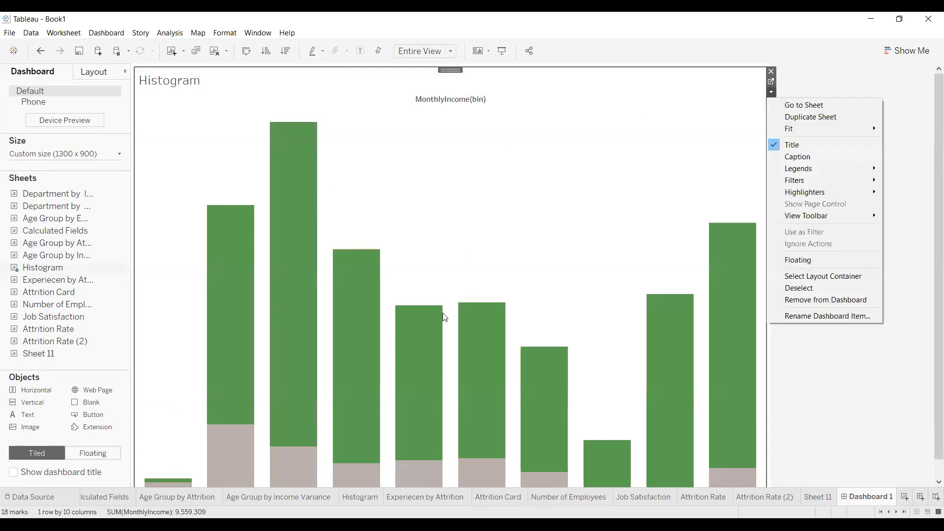
Remove the Histogram from the dashboard and place the Department by Age sheet on it as a floating item
left_click(91, 452)
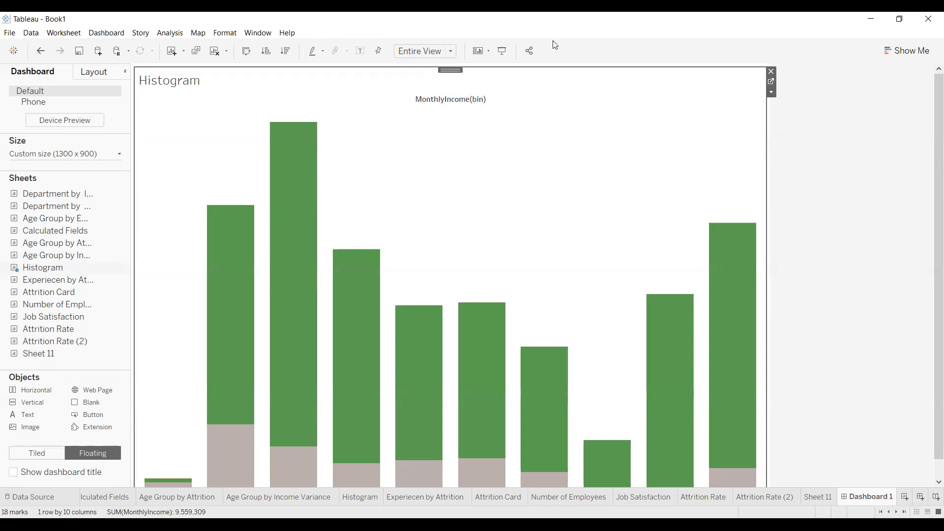
left_click(770, 72)
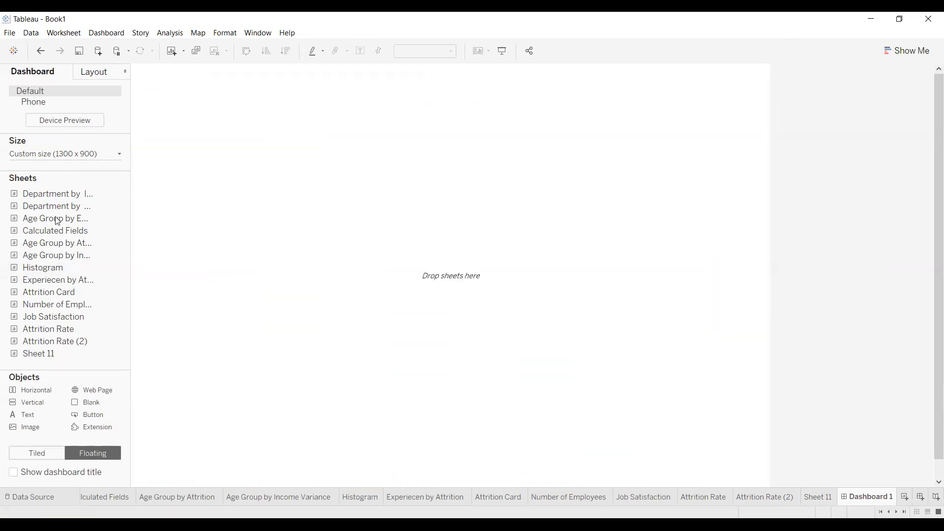
left_click_drag(78, 207, 250, 206)
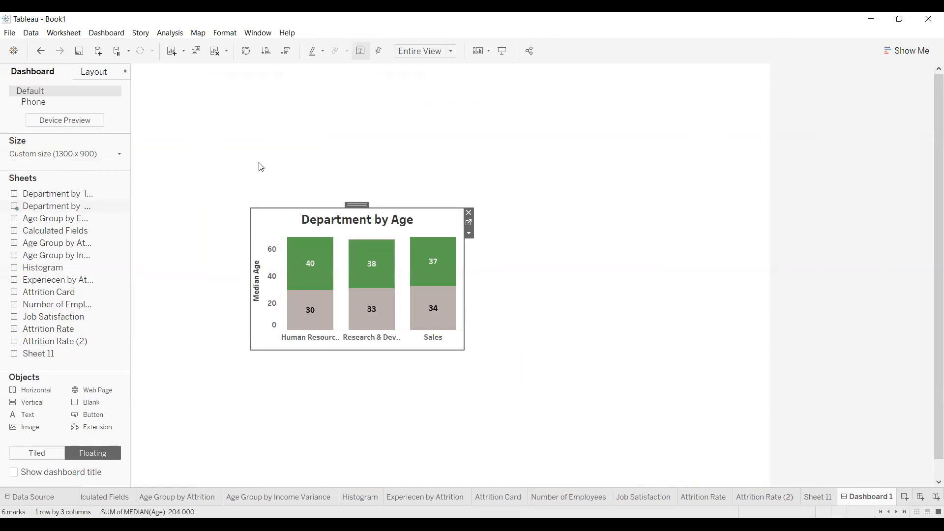
Move the floating Department by Age chart toward the dashboard's upper-left corner and remove it from the dashboard
left_click_drag(357, 205, 243, 109)
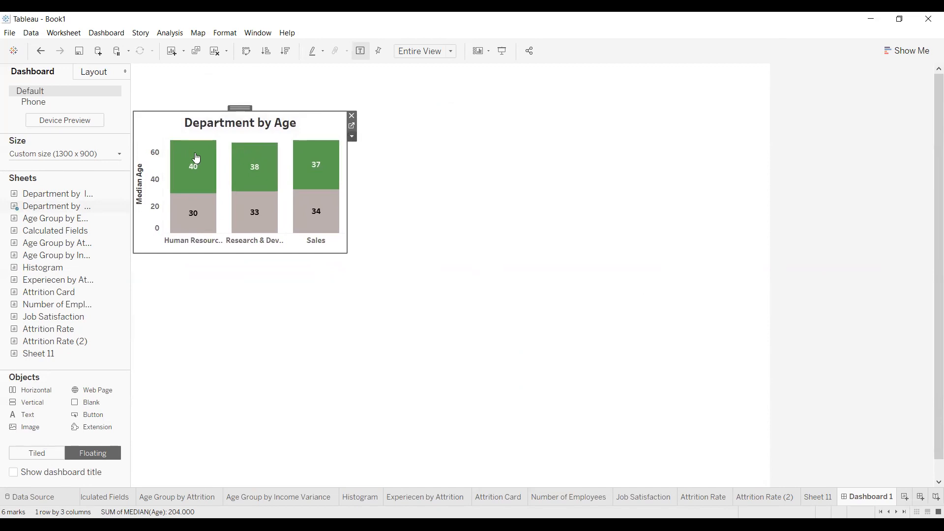
left_click(351, 116)
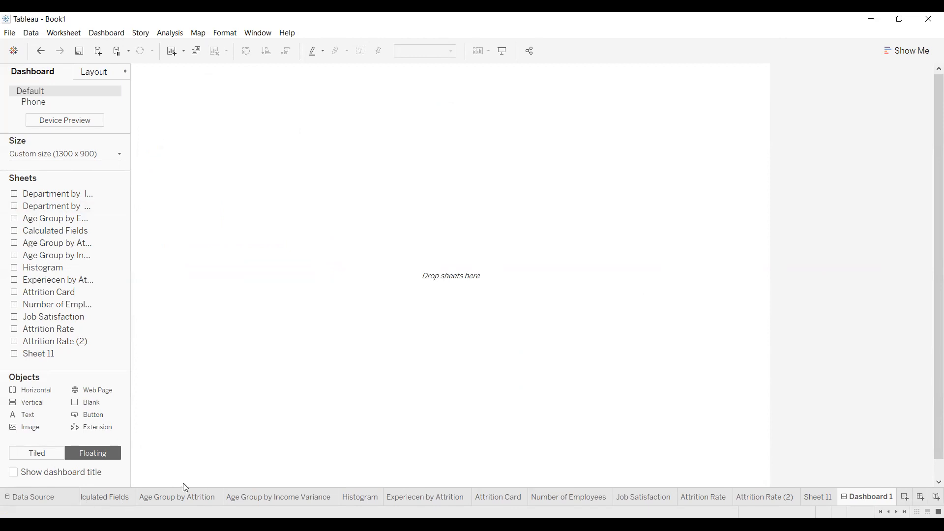
Review the worksheets from Calculated Fields through Attrition Rate (2) to check which charts and KPI cards are available
left_click(177, 496)
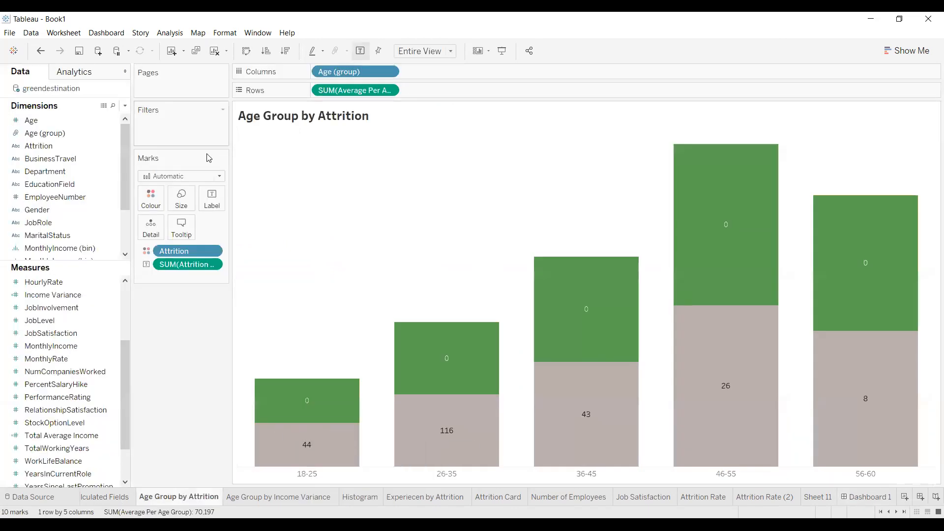
left_click(106, 497)
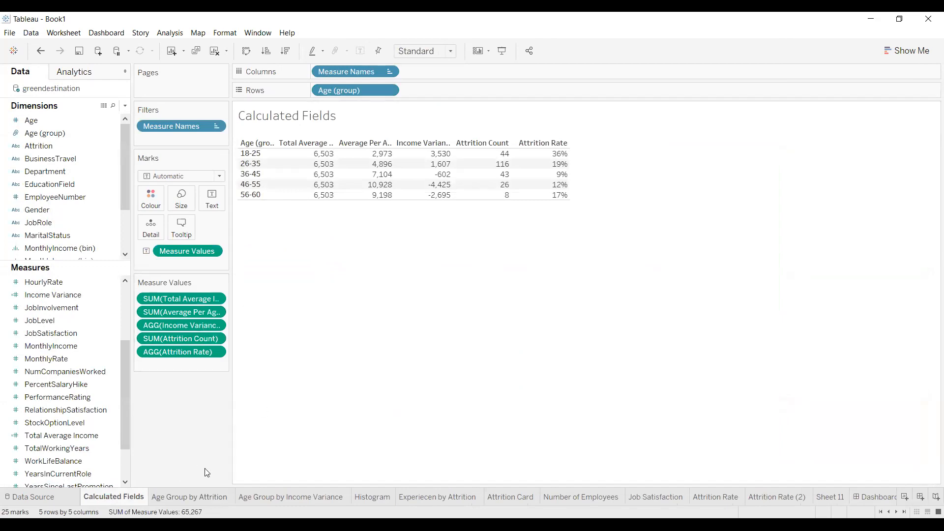
left_click(290, 494)
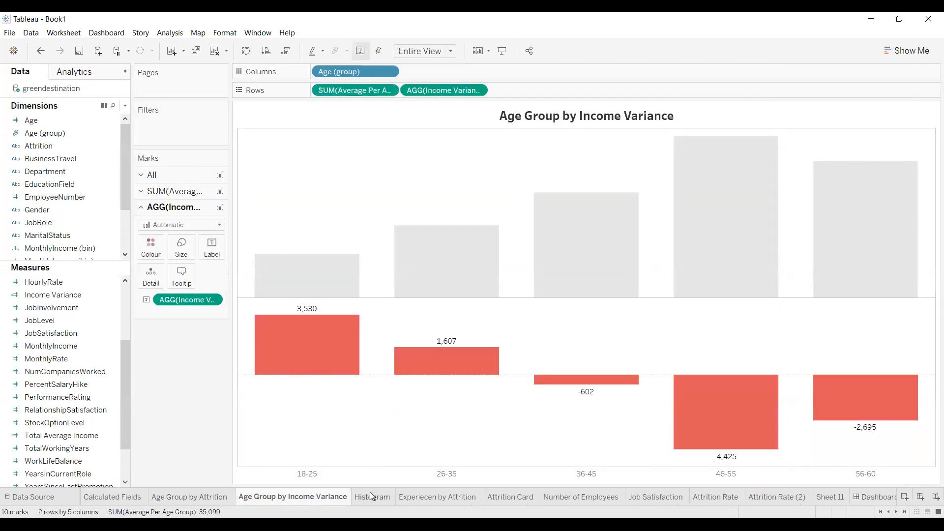
left_click(372, 496)
left_click(437, 497)
left_click(509, 499)
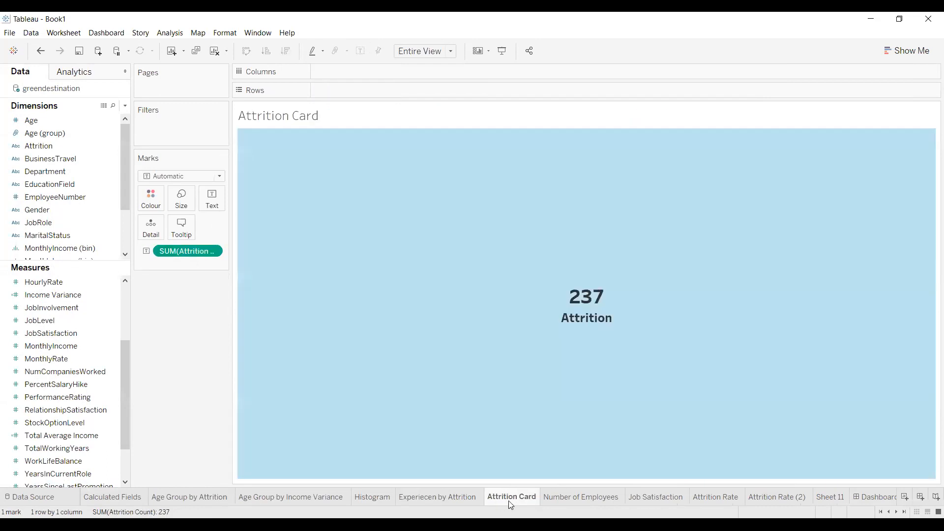
left_click(547, 500)
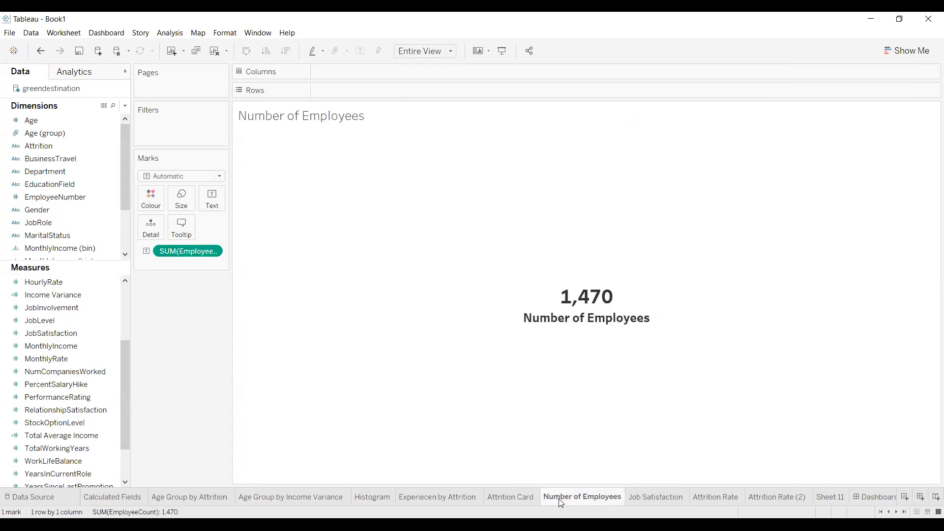
left_click(667, 495)
left_click(725, 500)
left_click(775, 499)
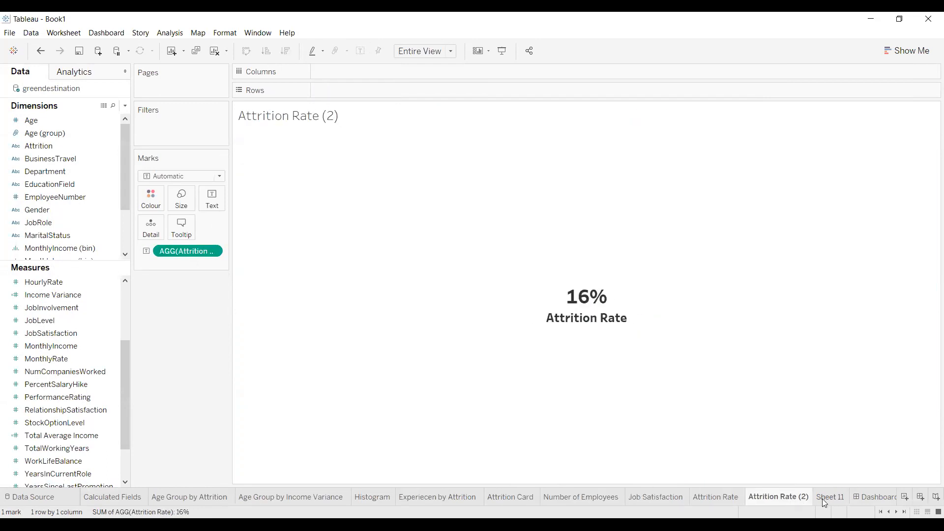
Delete the empty Sheet 11 worksheet from the workbook
left_click(823, 499)
right_click(822, 499)
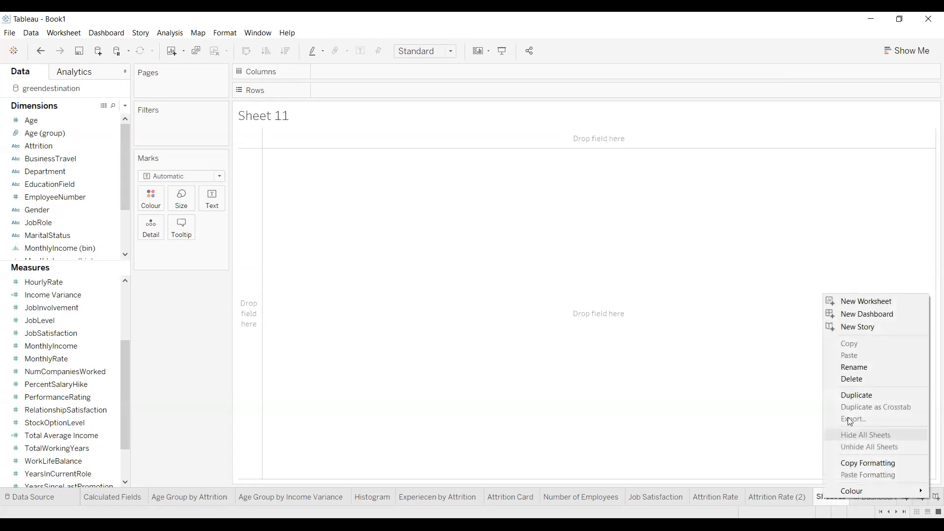
left_click(855, 382)
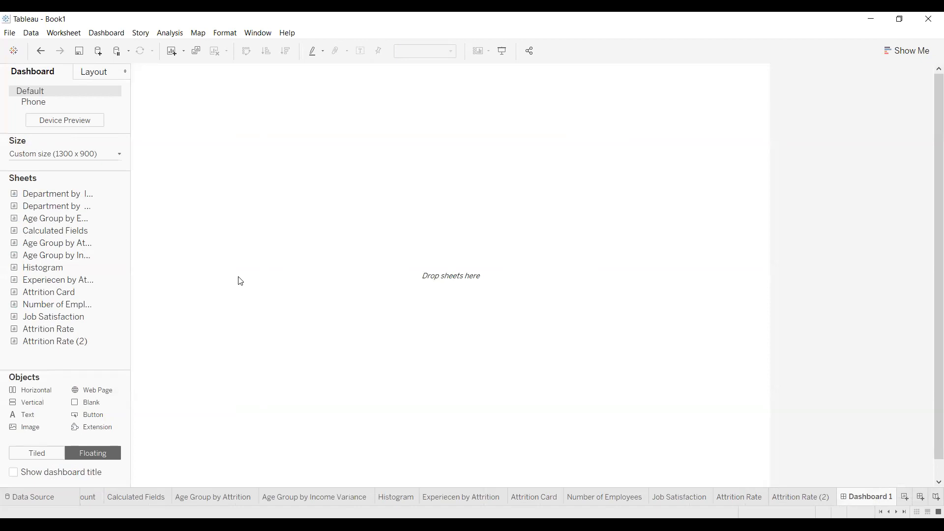
Try placing the Department by Income sheet as a floating item, widening it slightly and positioning it along the dashboard's left edge
mouse_move(101, 197)
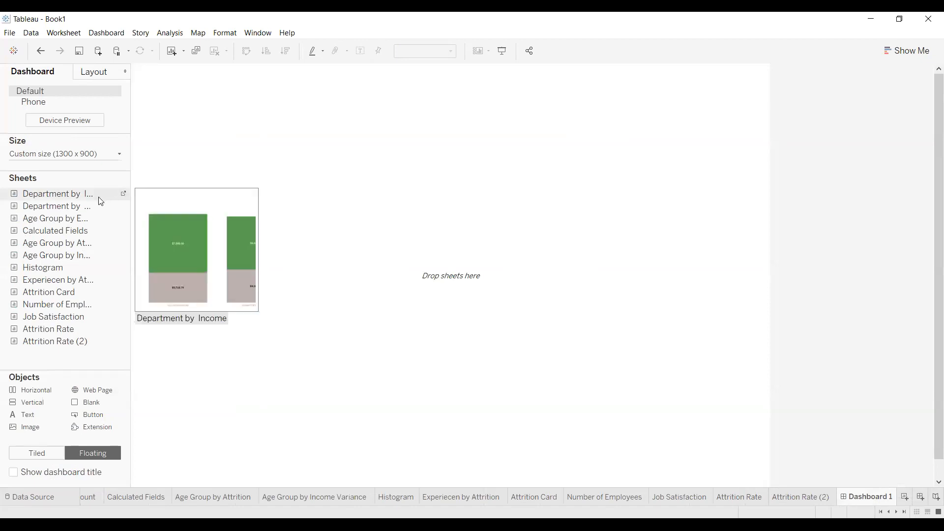
left_click_drag(98, 193, 306, 205)
left_click_drag(387, 184, 242, 150)
left_click_drag(349, 227, 373, 228)
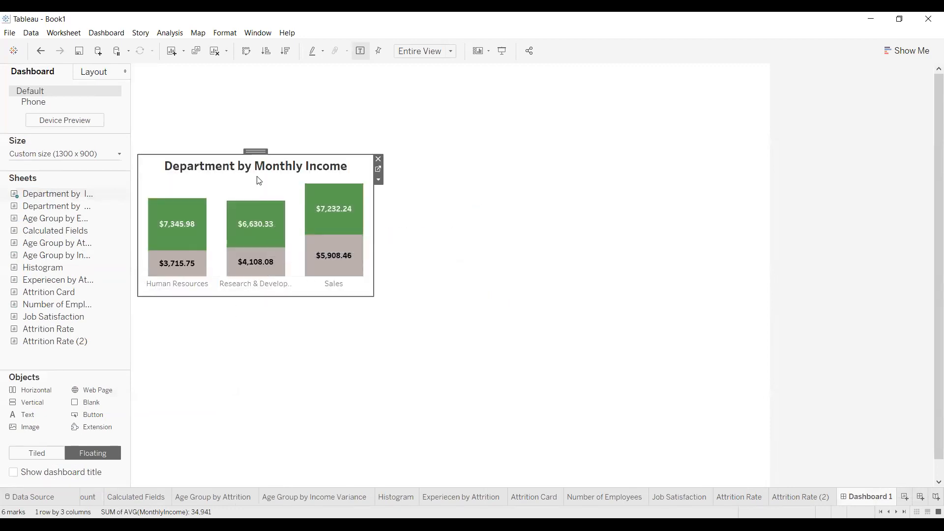
left_click_drag(253, 149, 257, 280)
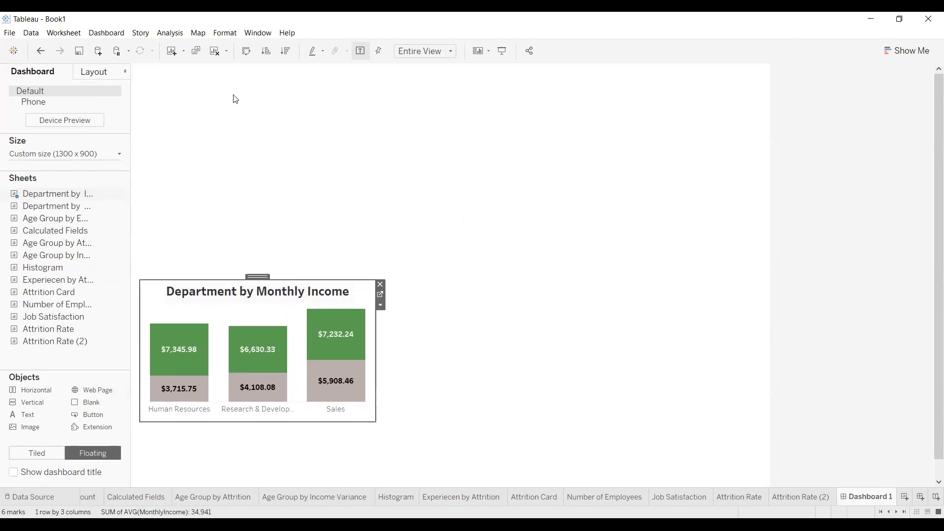
Remove the Department by Monthly Income chart from the dashboard
left_click(172, 114)
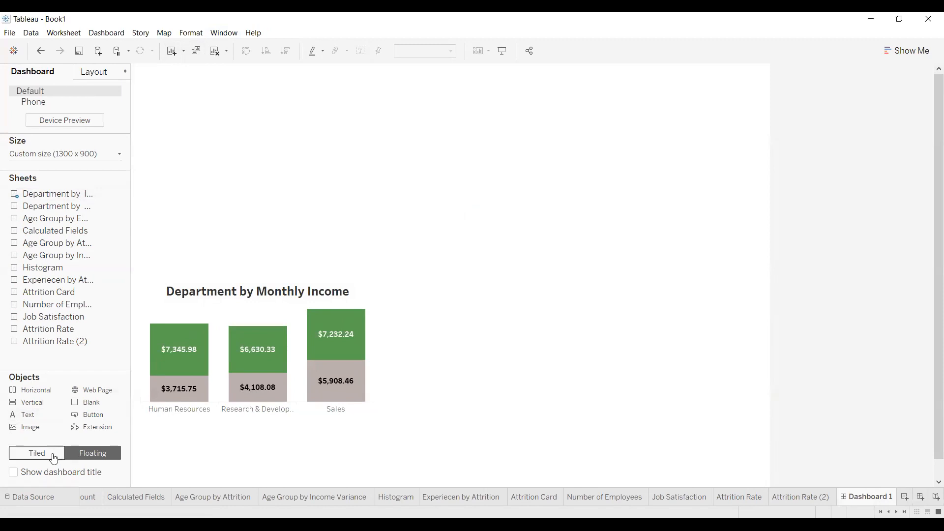
left_click(301, 315)
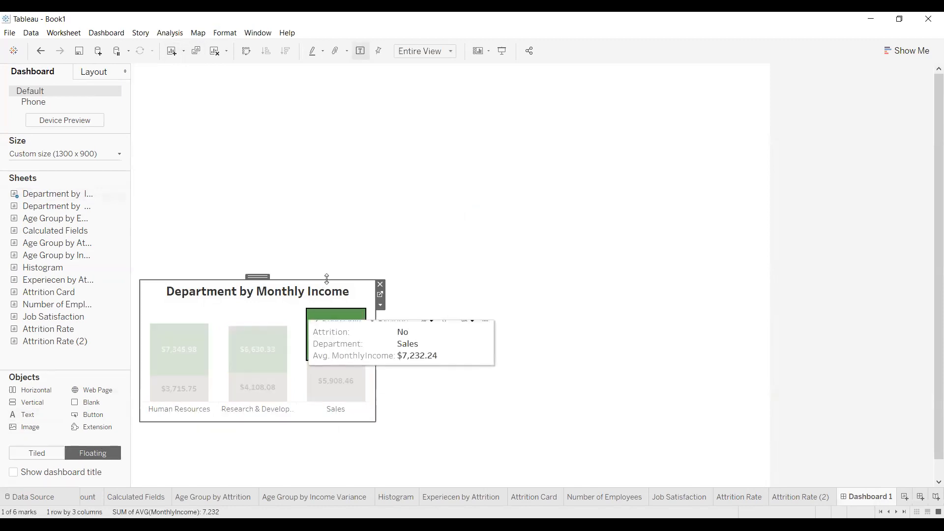
left_click(381, 287)
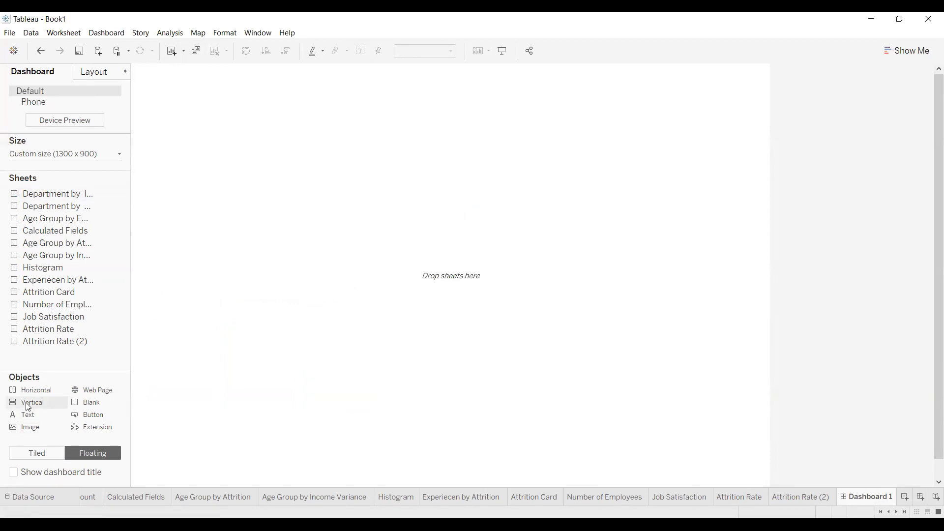
Try adding a floating vertical container, enlarging it and aligning it with the dashboard's left edge
left_click_drag(28, 407, 238, 152)
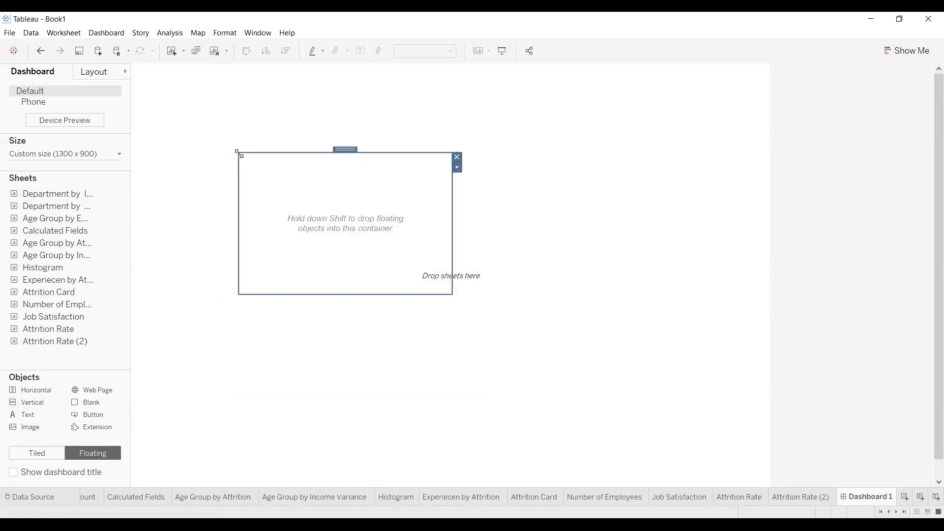
left_click_drag(344, 148, 280, 102)
left_click_drag(296, 258, 345, 314)
left_click_drag(404, 243, 440, 235)
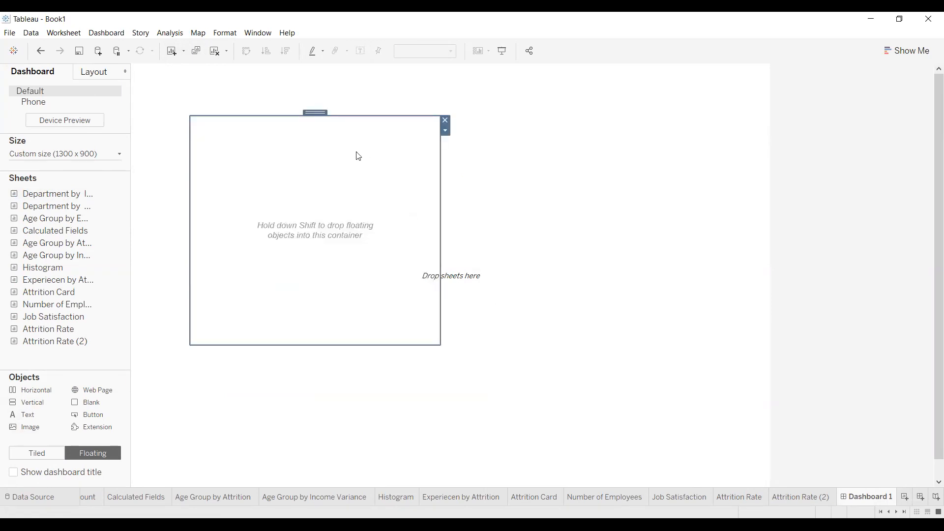
left_click_drag(316, 113, 258, 128)
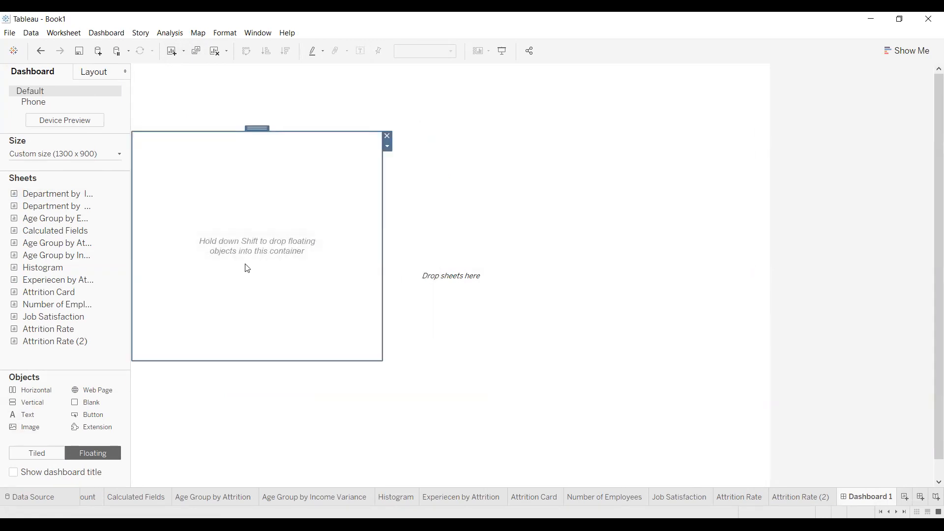
Try placing the Department by Age and Age Group by Attrition sheets one above the other over the vertical container
left_click_drag(46, 211, 151, 146)
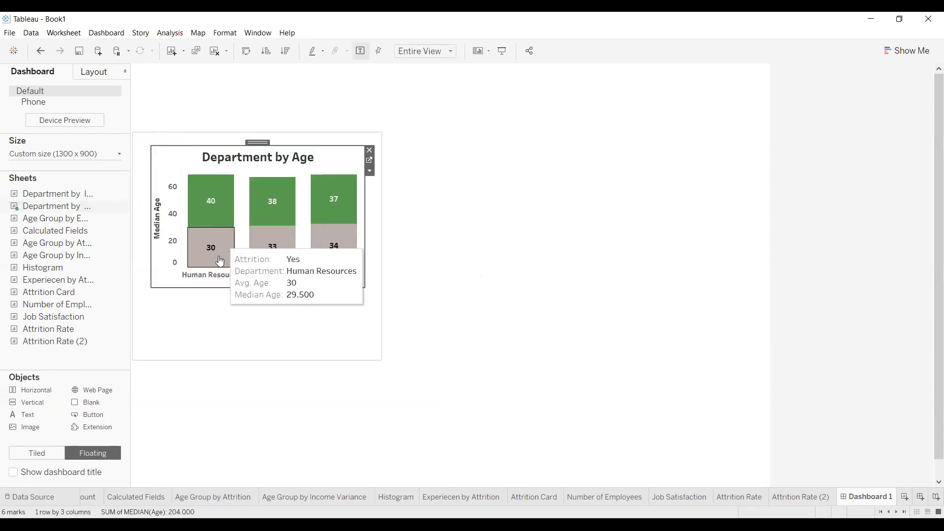
left_click(242, 274)
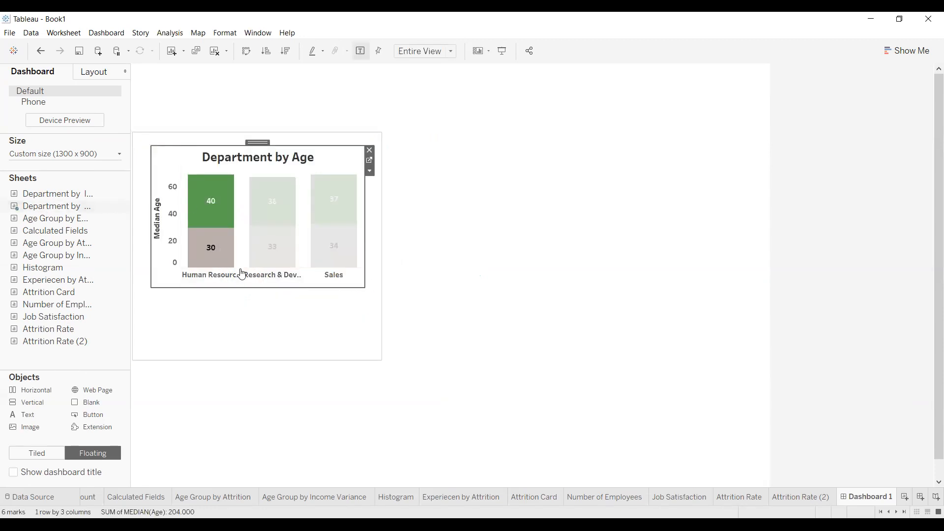
left_click_drag(73, 242, 179, 293)
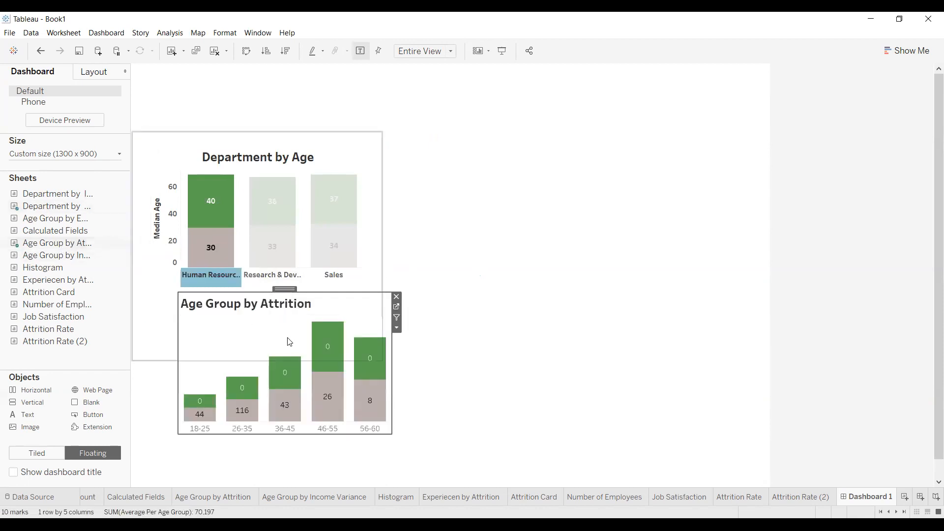
Remove the floating vertical container while keeping the two charts on the dashboard
left_click(297, 138)
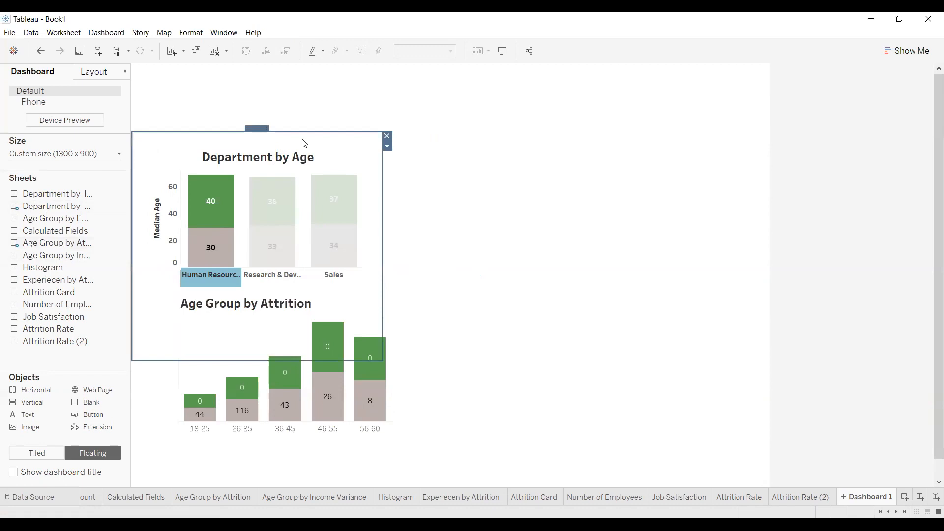
left_click(388, 147)
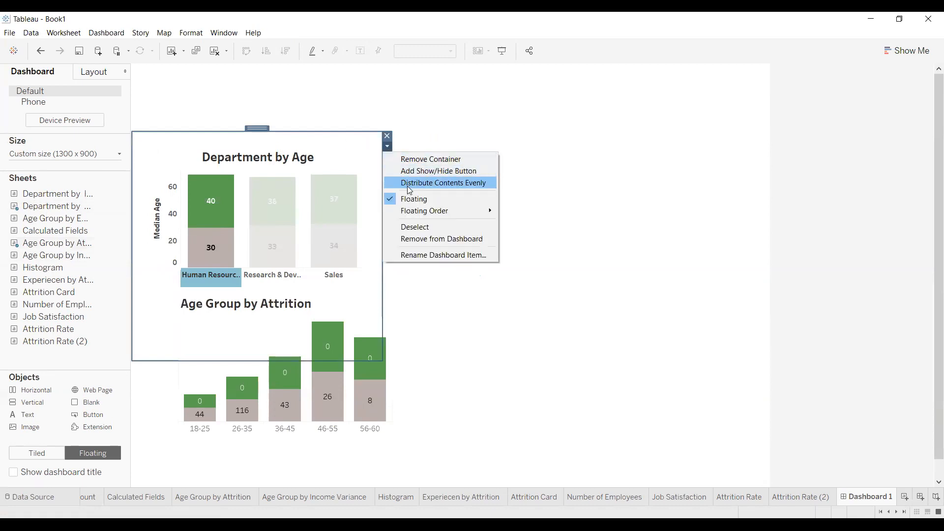
left_click(360, 261)
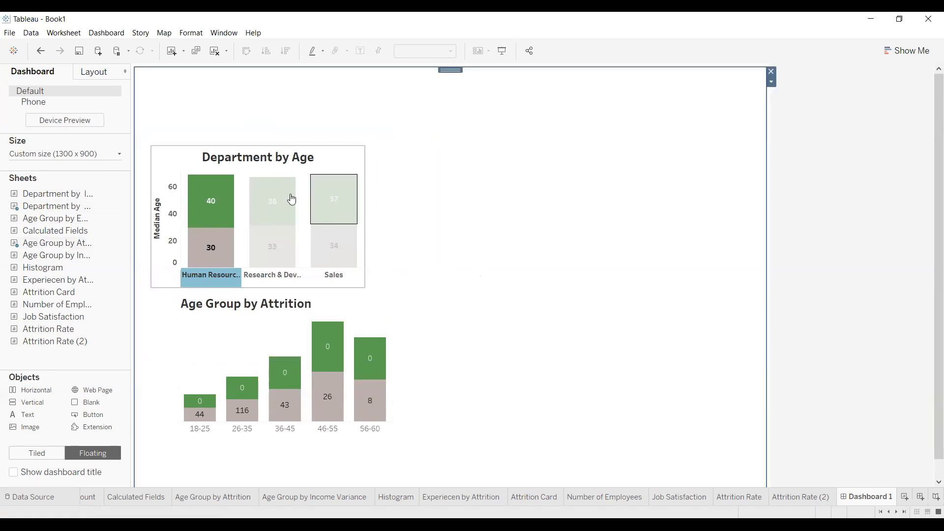
Move the Department by Age chart to the dashboard's upper-left corner and highlight the lower segment of its Sales bar
left_click(268, 153)
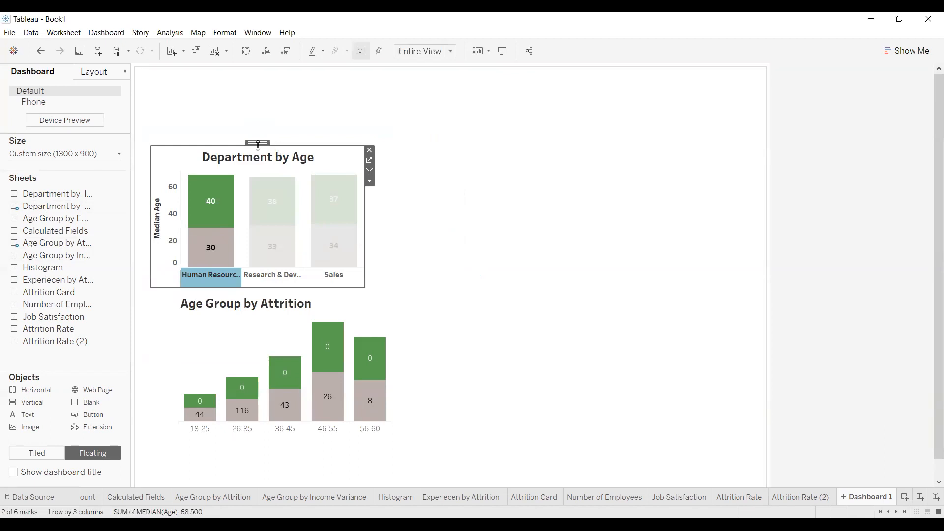
left_click_drag(258, 144, 242, 76)
left_click(422, 229)
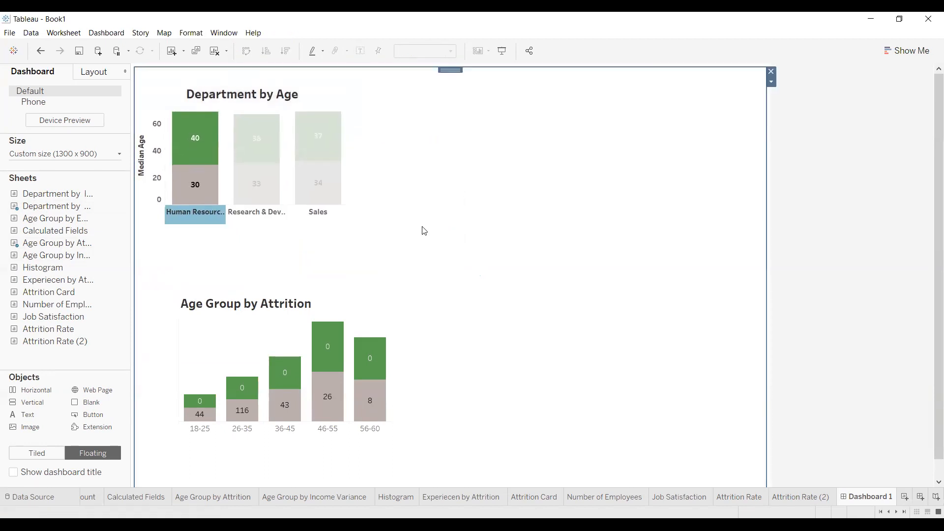
left_click(330, 196)
left_click(711, 158)
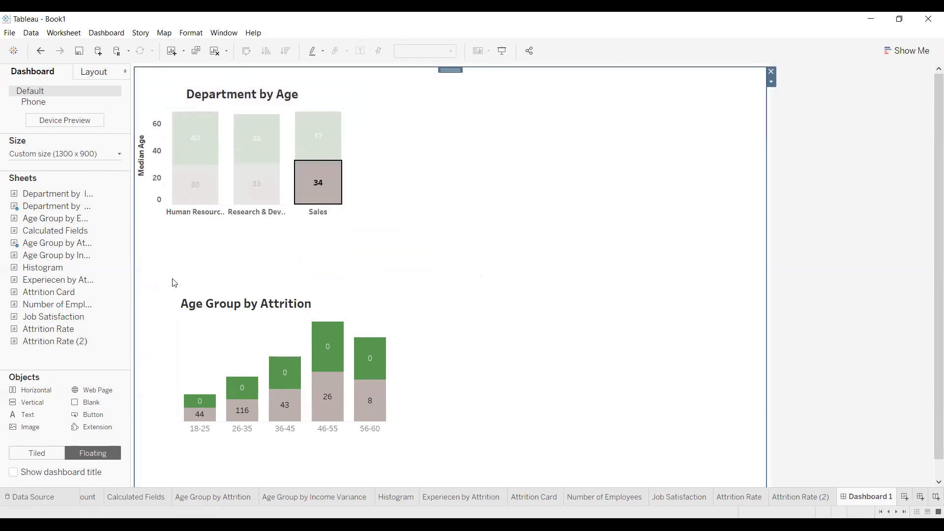
left_click(347, 315)
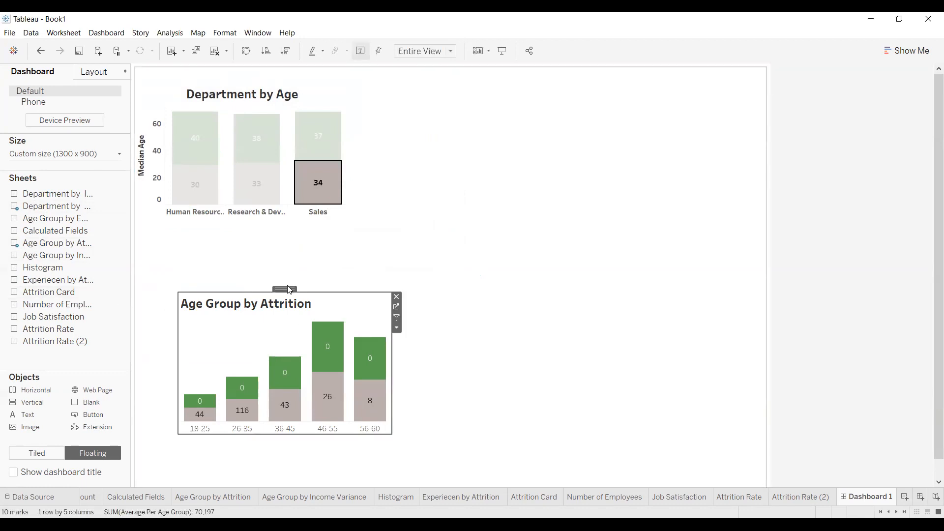
left_click(274, 252)
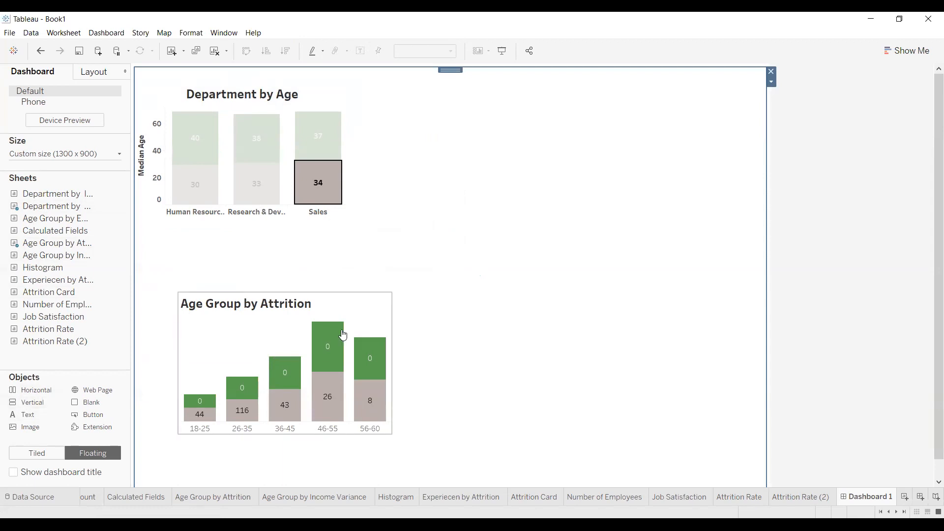
Clear the dashboard by removing the tiled container and the Department by Age and Age Group by Attrition charts
left_click(771, 73)
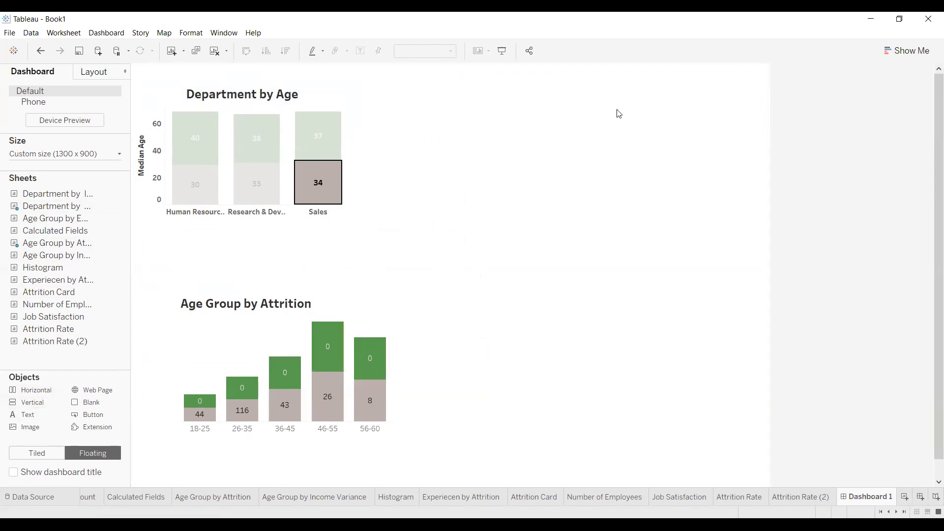
left_click(342, 176)
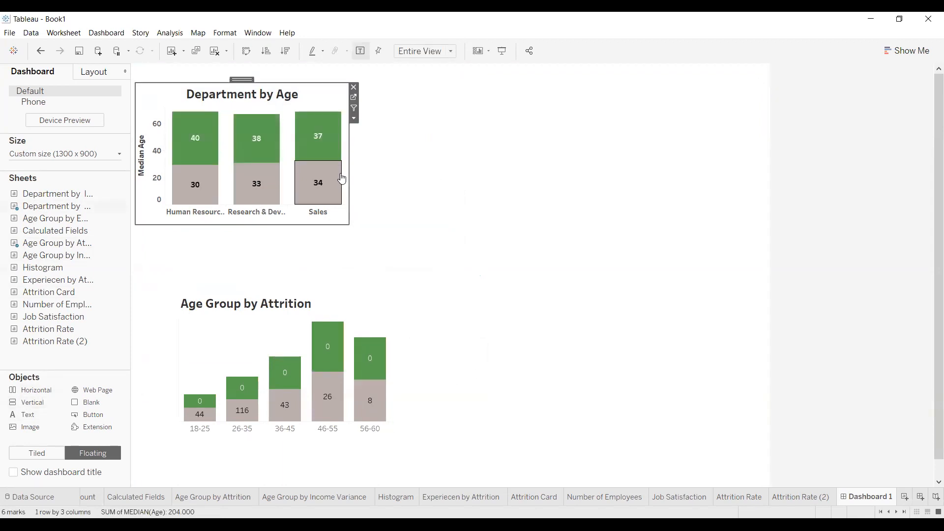
key("Delete")
left_click(388, 305)
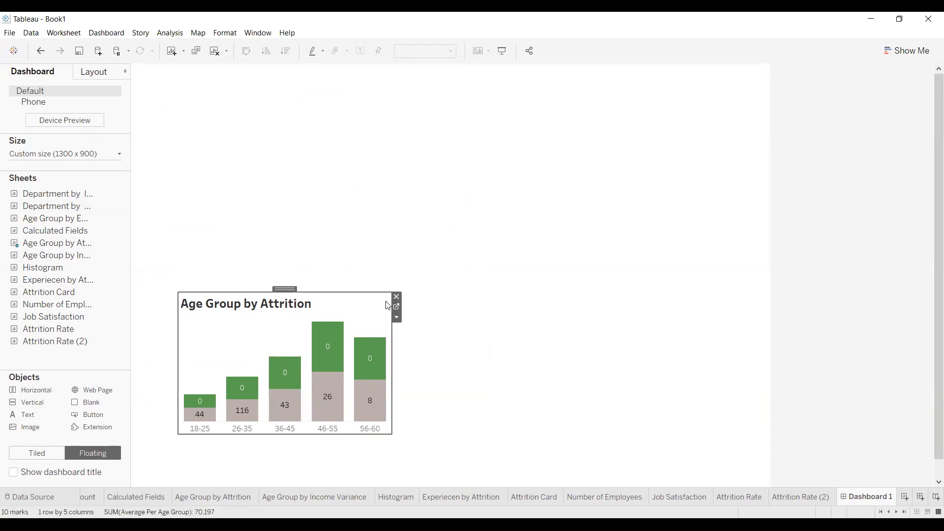
left_click(397, 296)
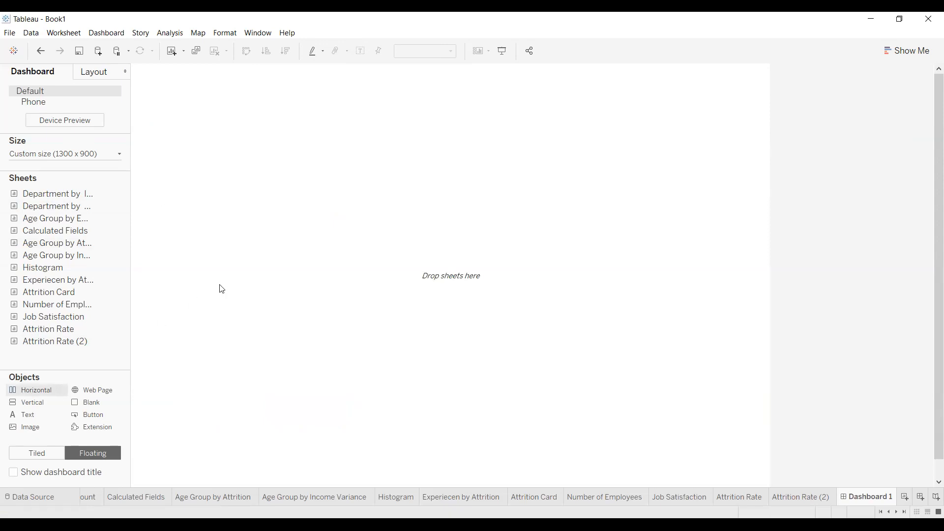
Try out a floating horizontal container near the dashboard's centre, remove it, and add another horizontal container that fills the dashboard
left_click_drag(26, 390, 214, 180)
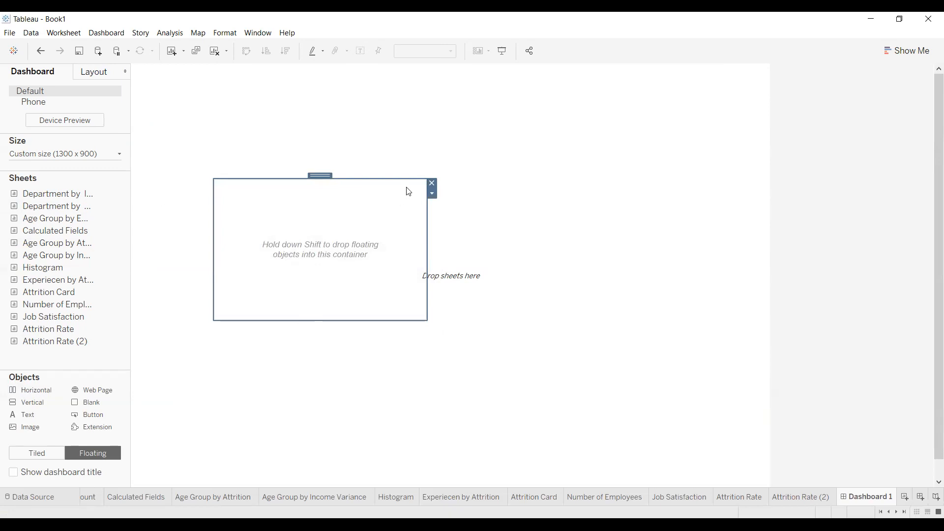
left_click(433, 183)
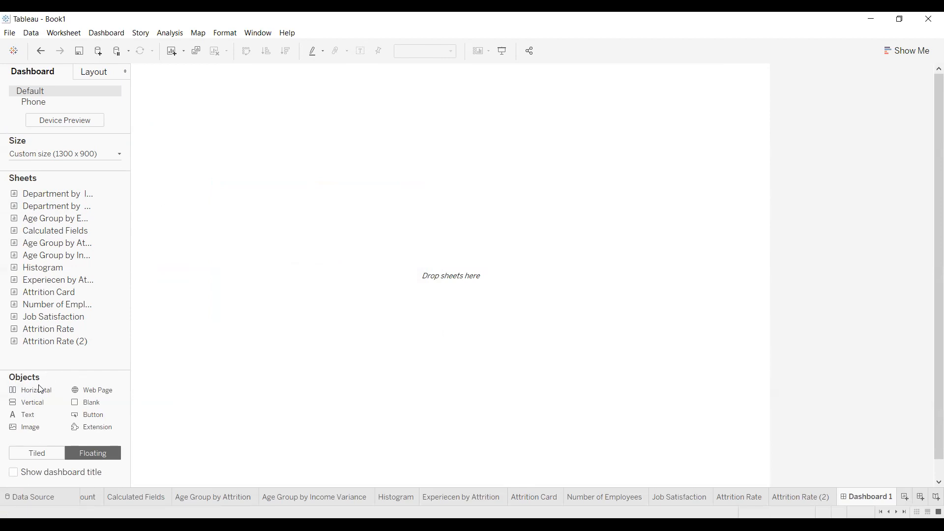
left_click_drag(49, 387, 289, 243)
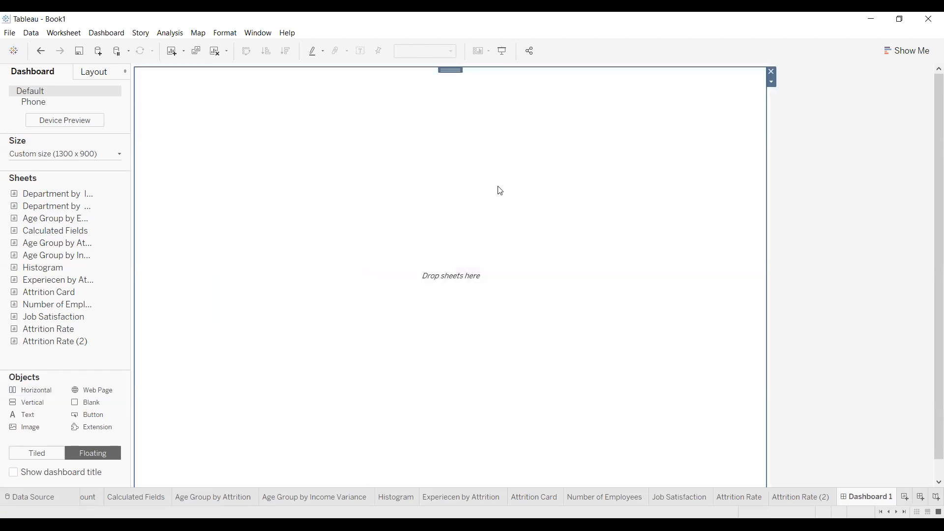
Try placing the Department by Monthly Income sheet as a floating chart in the dashboard's upper-left area and making it taller
mouse_move(81, 280)
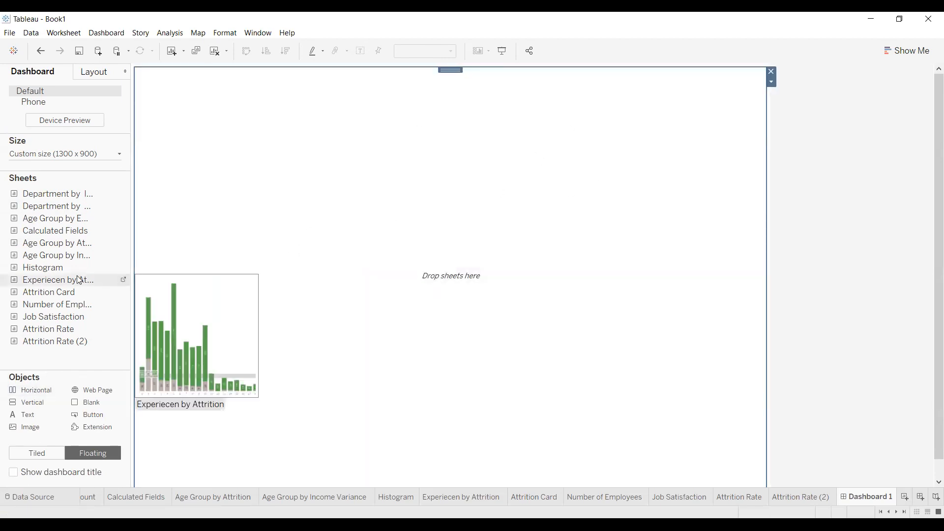
left_click_drag(52, 195, 178, 192)
left_click_drag(283, 188, 243, 116)
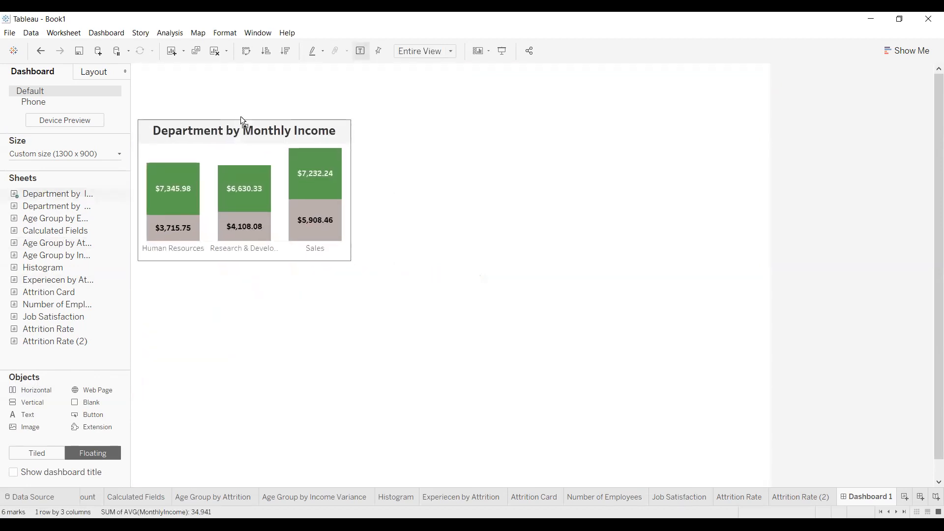
left_click_drag(240, 261, 241, 285)
mouse_move(332, 228)
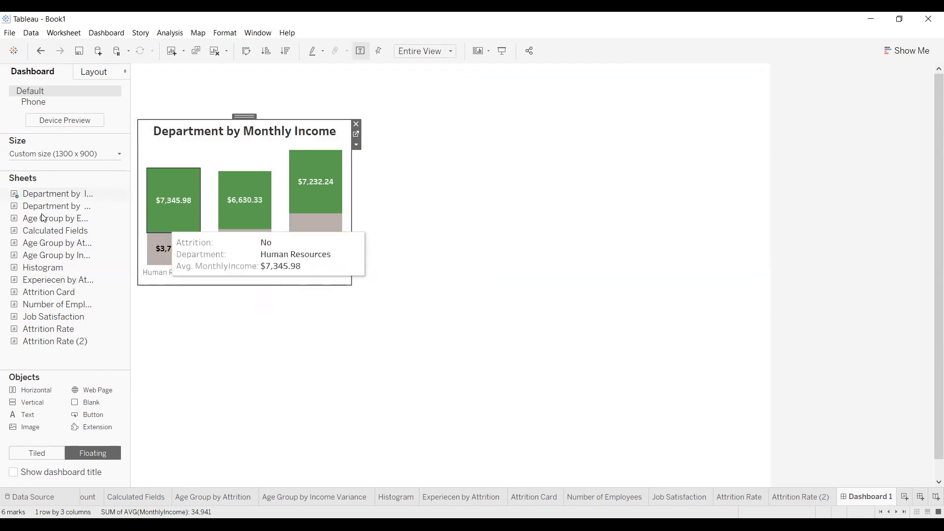
Try adding the Department by Age sheet across the whole dashboard, and undo the chart and container placements
left_click_drag(41, 205, 219, 313)
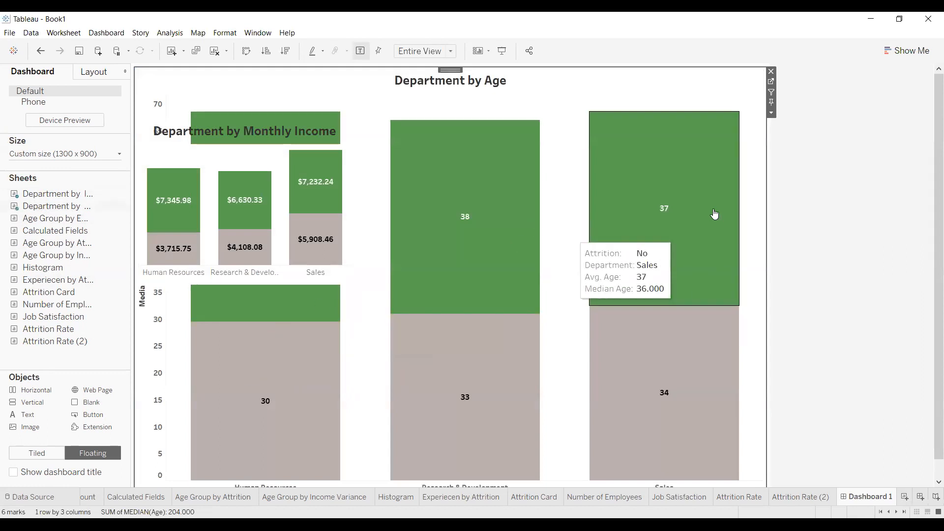
left_click(789, 180)
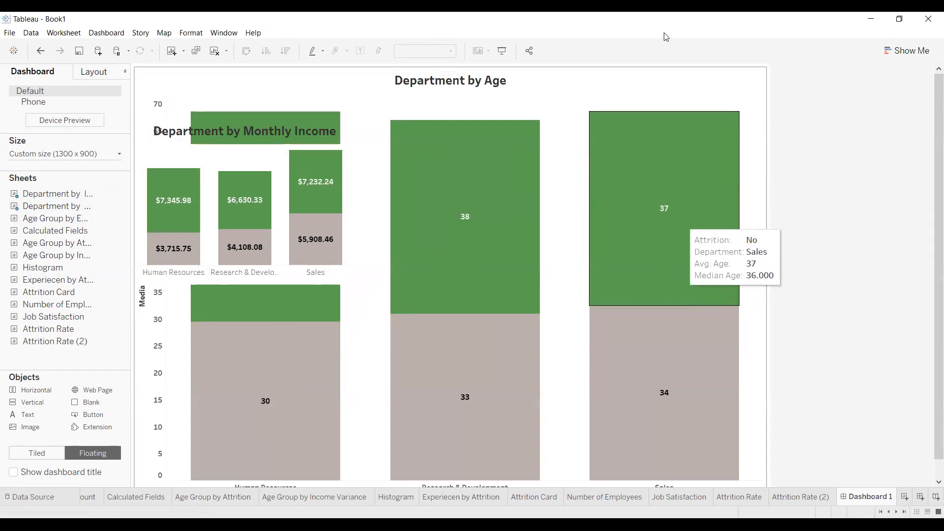
key("ctrl+z")
key("ctrl+z")
key("ctrl+z")
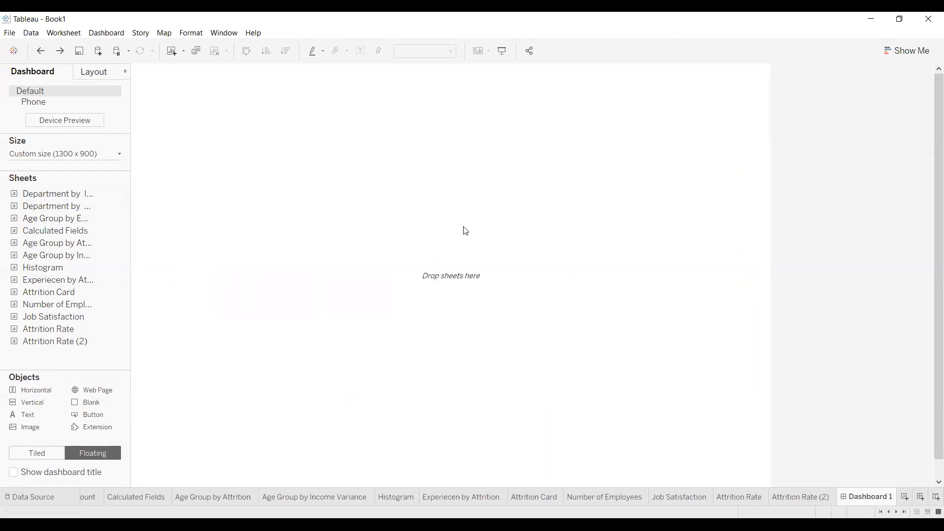
Place the Department by Monthly Income sheet as a floating chart on the dashboard's left half, widen it and move it slightly lower
left_click(45, 453)
left_click(90, 454)
left_click_drag(37, 193, 168, 193)
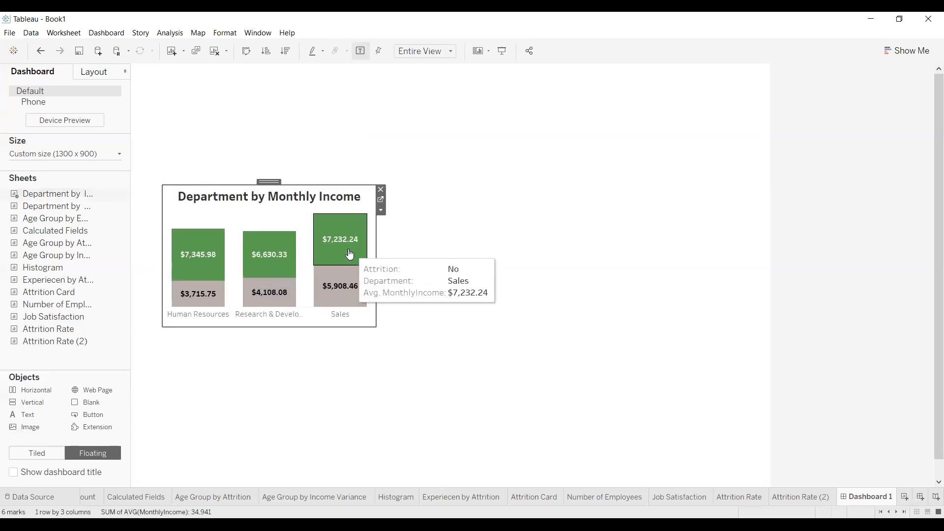
left_click_drag(376, 261, 406, 262)
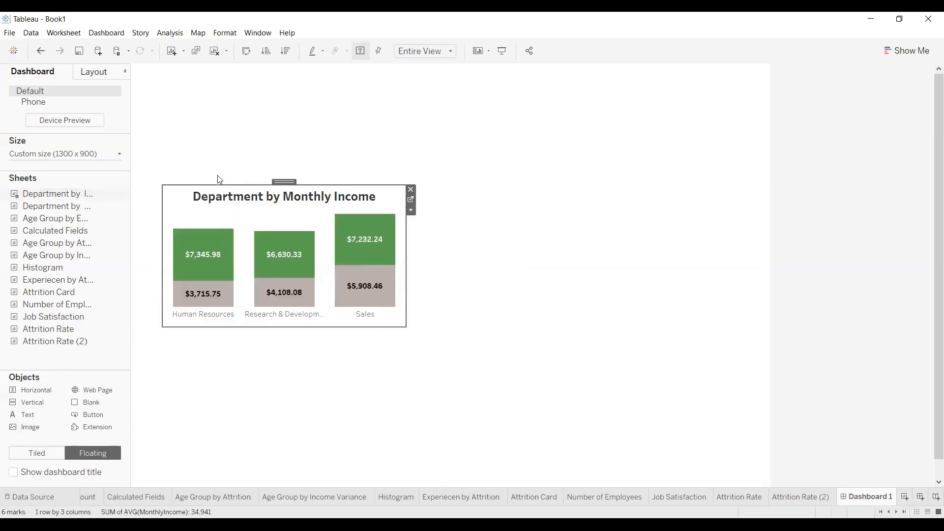
left_click(274, 178)
left_click(285, 186)
left_click_drag(282, 183, 269, 204)
left_click(225, 32)
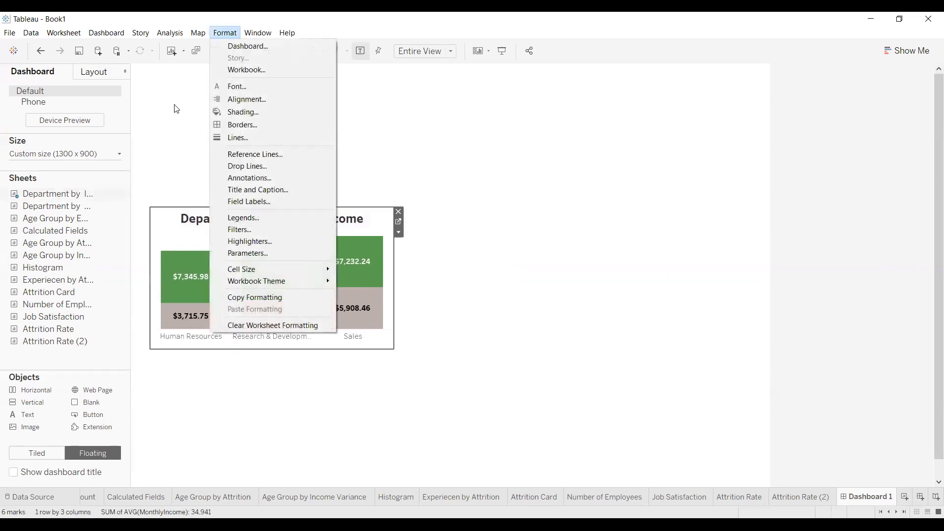
left_click(171, 88)
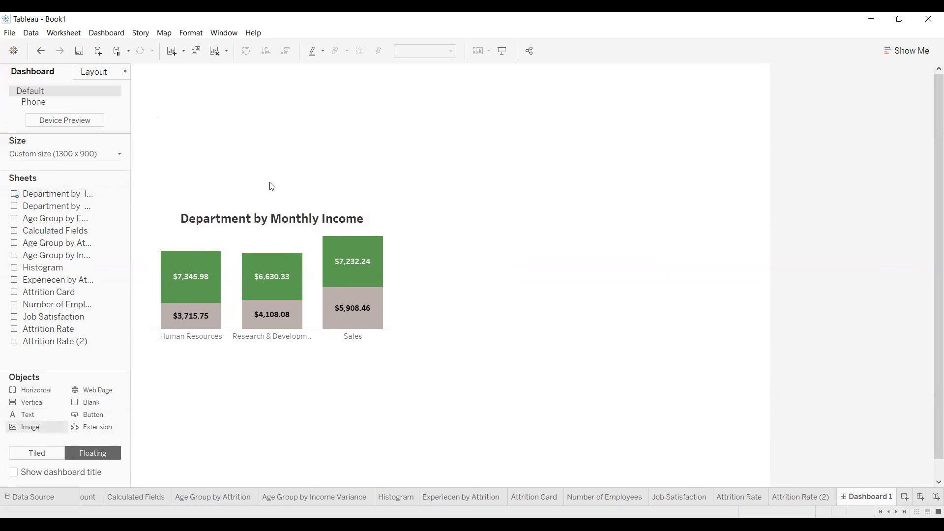
Add a floating image object showing greendestination+logo from the Desktop's GREEN DESTINATION folder, with Fit Image enabled
left_click_drag(39, 428, 310, 154)
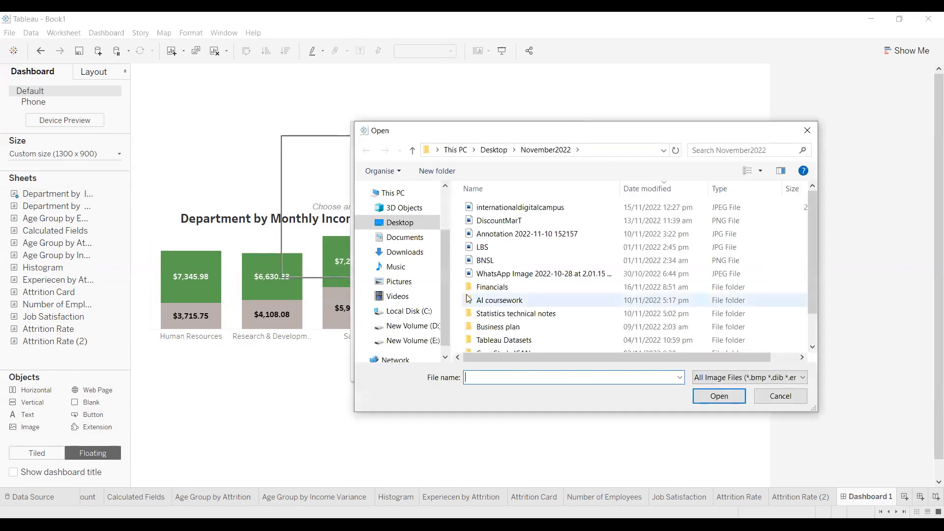
left_click(515, 319)
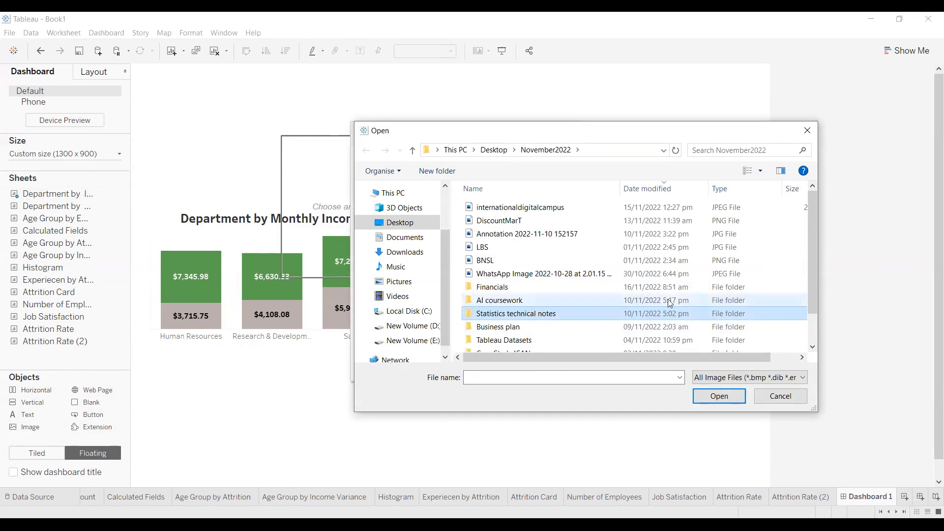
left_click_drag(816, 220, 809, 192)
left_click(401, 223)
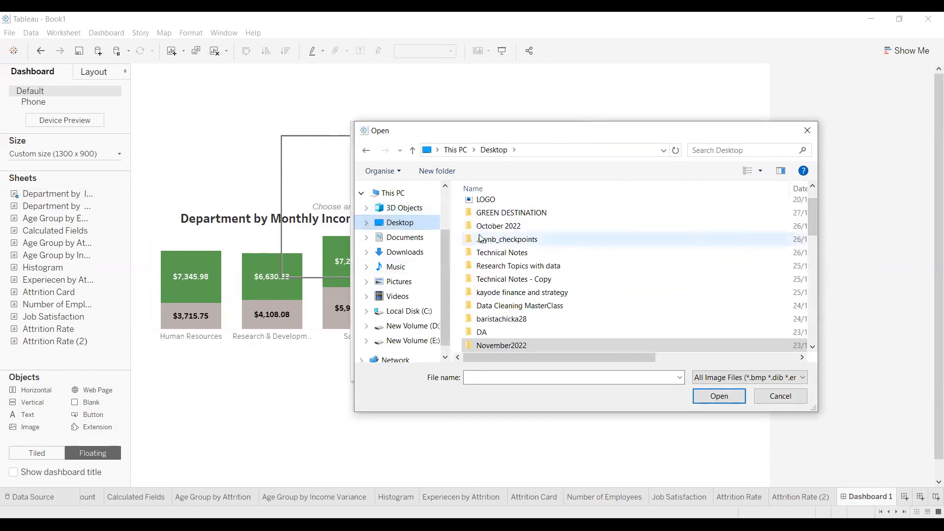
double_click(506, 216)
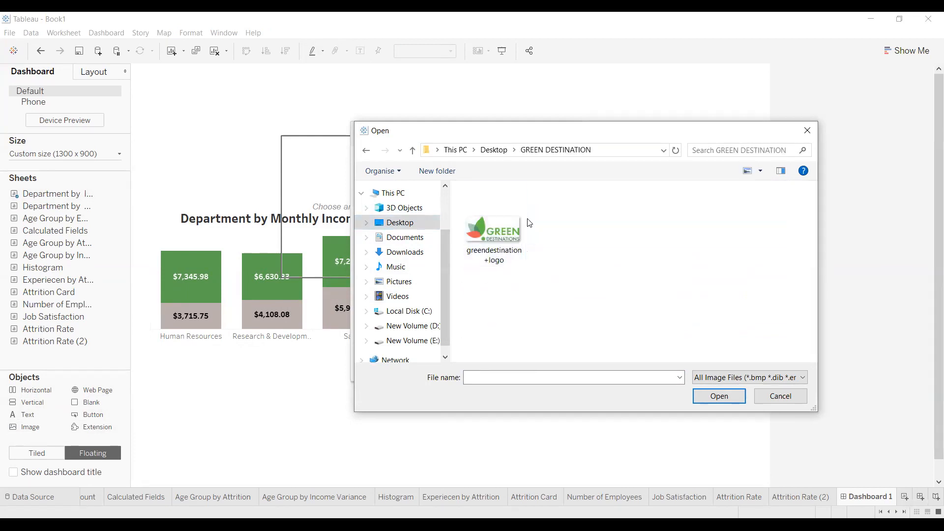
left_click(522, 224)
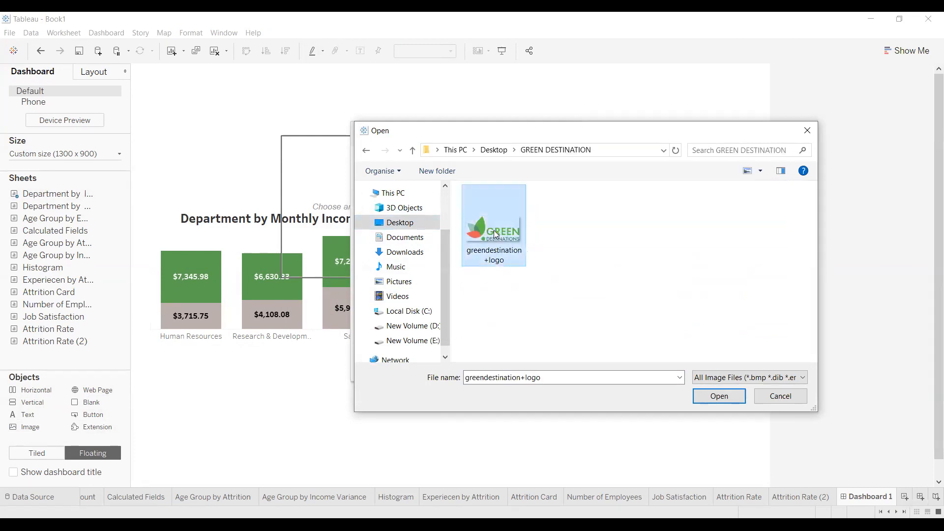
left_click(732, 402)
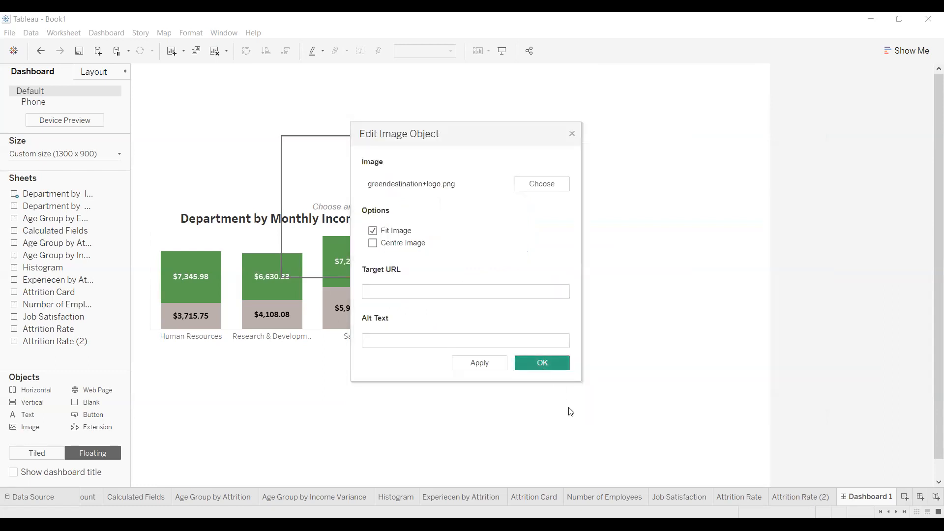
key("Return")
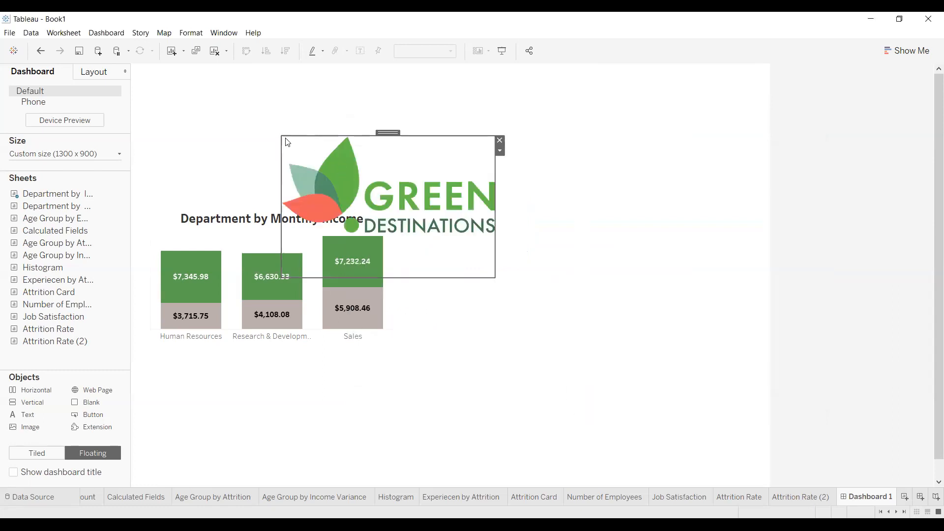
Shrink the Green Destinations logo and move it to the dashboard's upper-left corner above the chart
left_click_drag(312, 148, 347, 165)
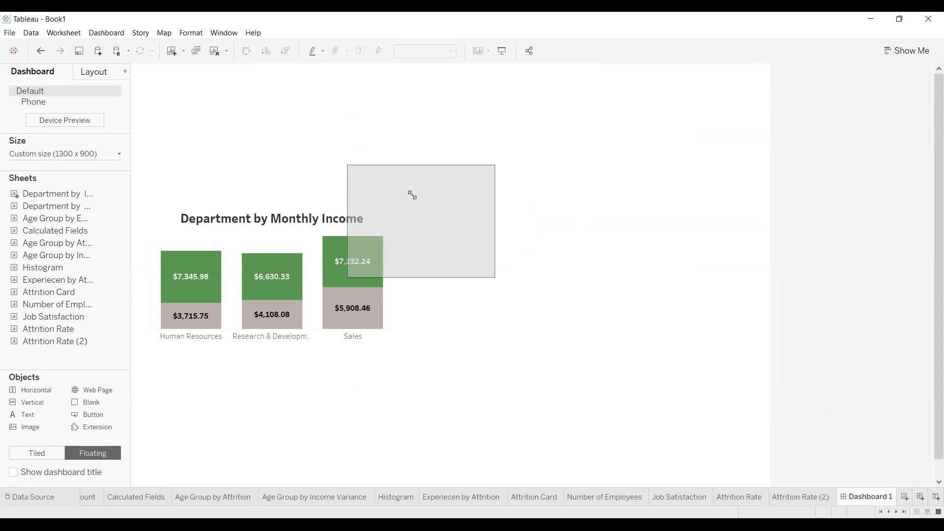
left_click_drag(421, 162, 215, 86)
left_click_drag(222, 204, 224, 135)
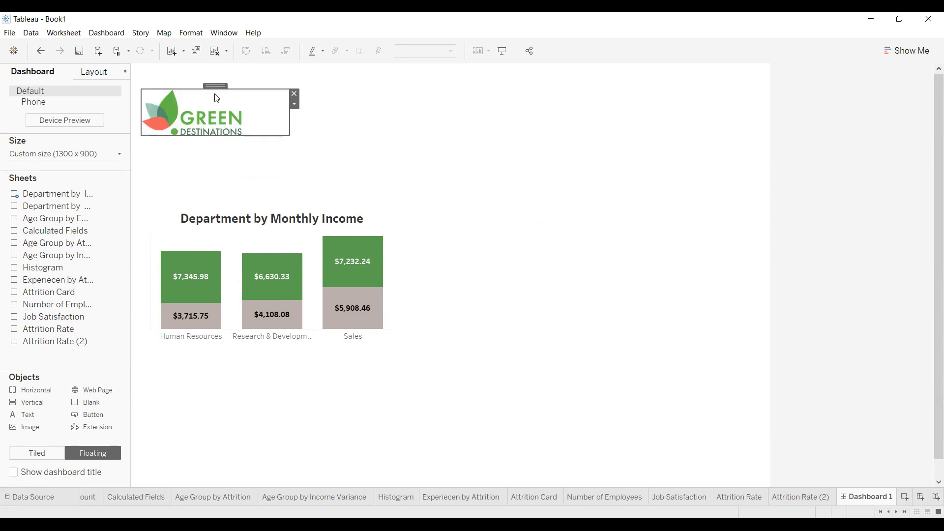
left_click_drag(215, 85, 210, 67)
left_click(211, 99)
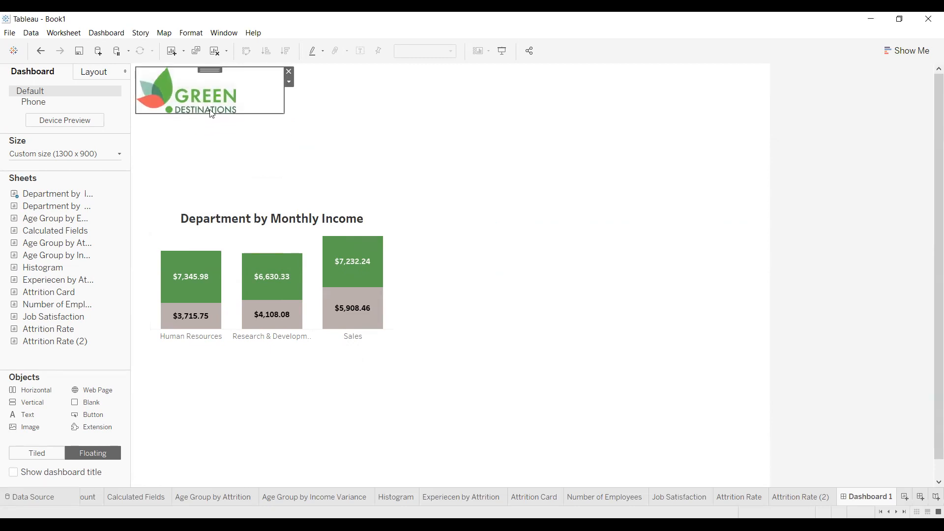
left_click_drag(208, 113, 211, 118)
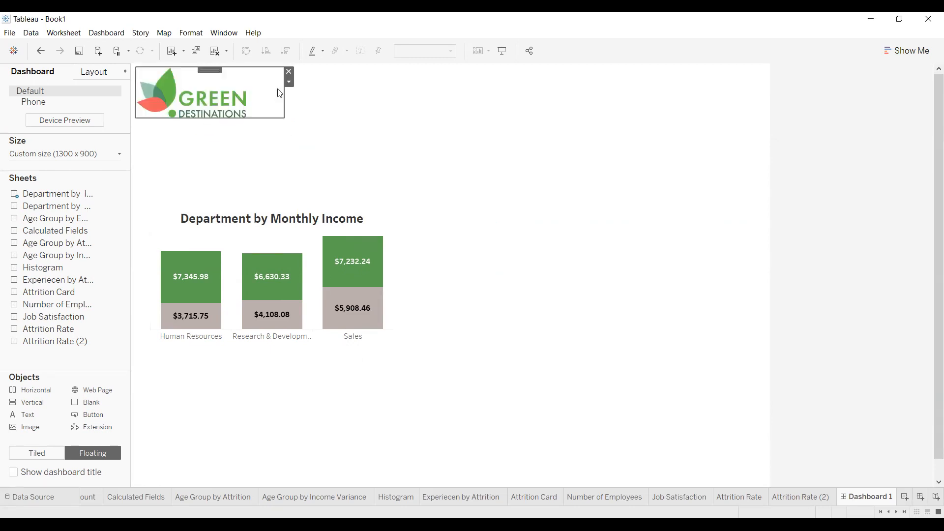
left_click_drag(281, 90, 251, 89)
left_click(256, 175)
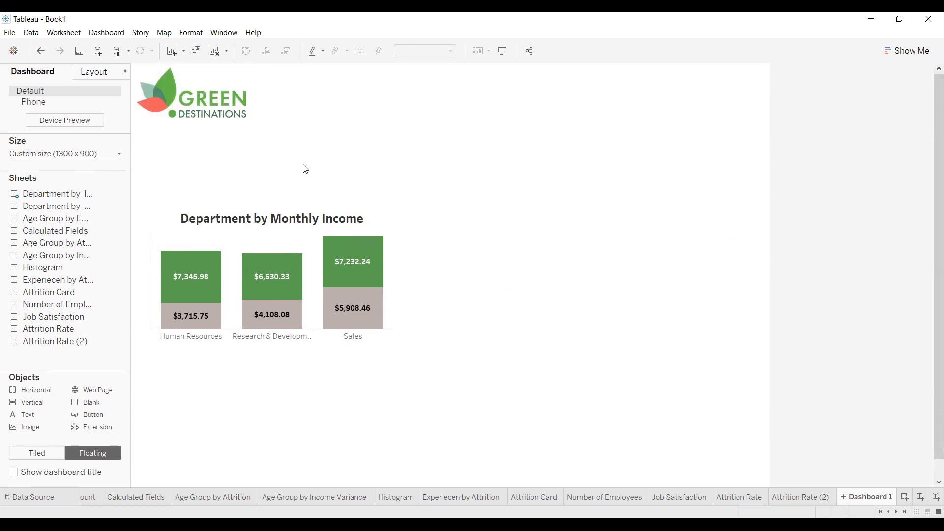
left_click(270, 276)
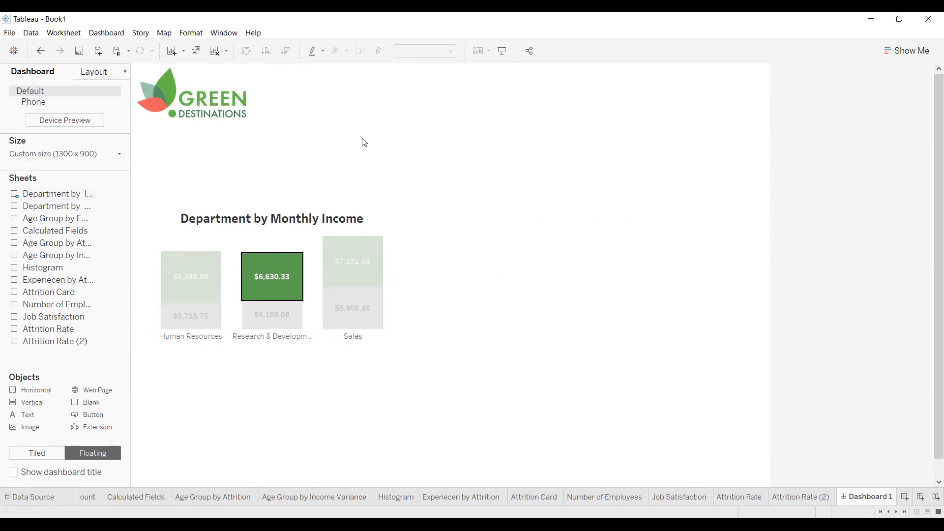
Add a floating text object beside the logo and set its font to Tableau Bold, size 24
left_click_drag(26, 410, 304, 85)
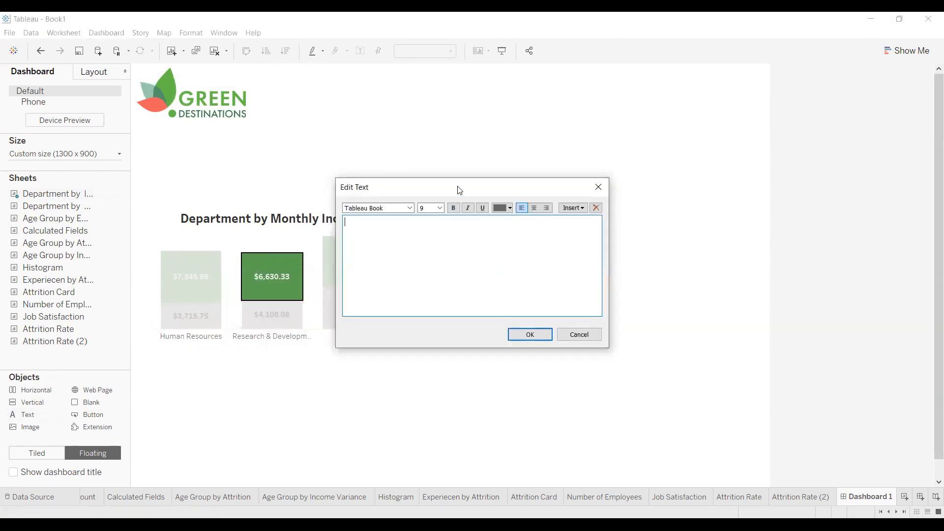
left_click_drag(460, 187, 491, 75)
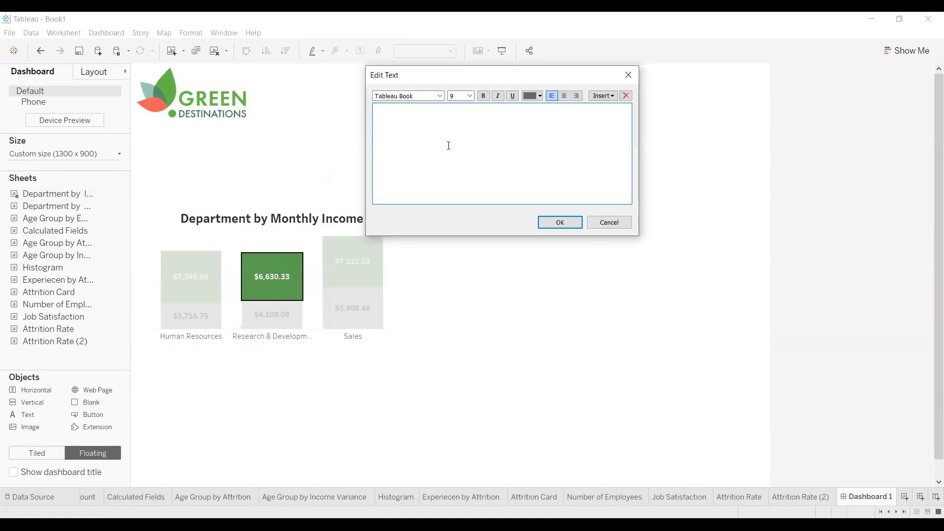
left_click(442, 98)
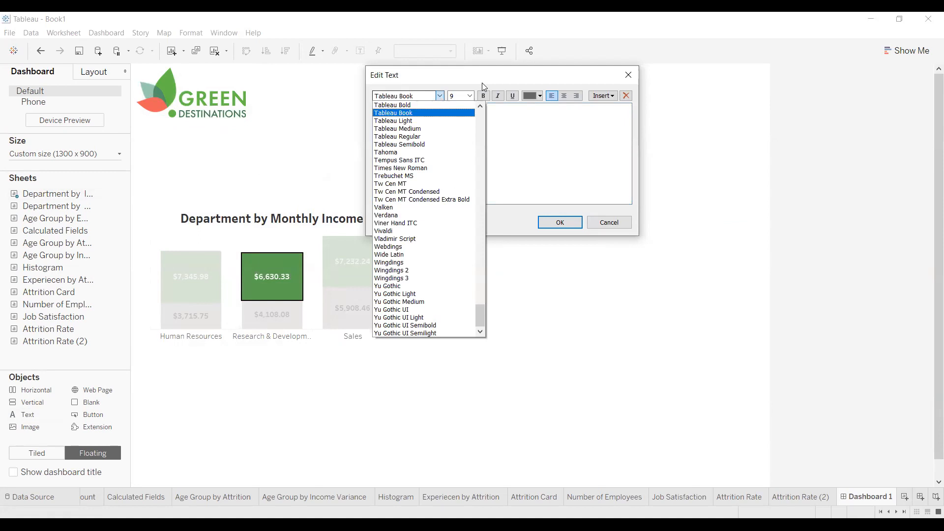
left_click(469, 96)
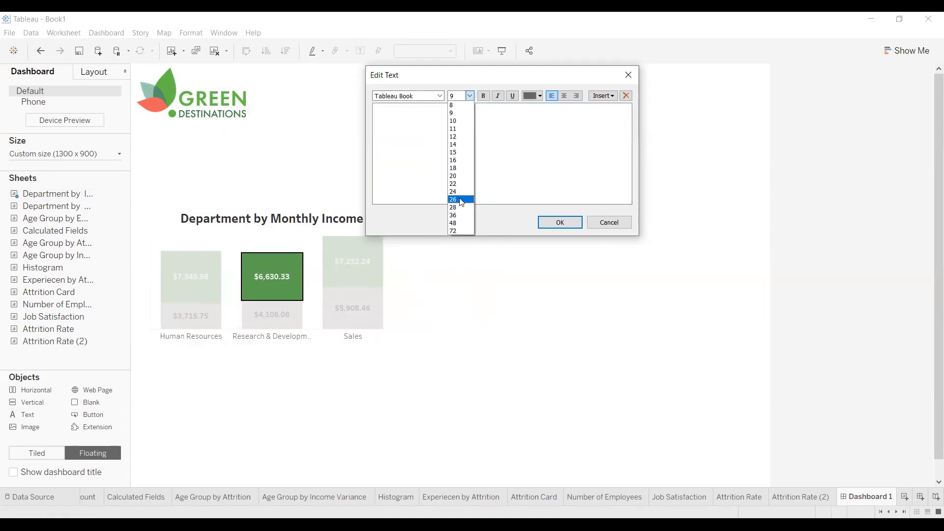
left_click(459, 191)
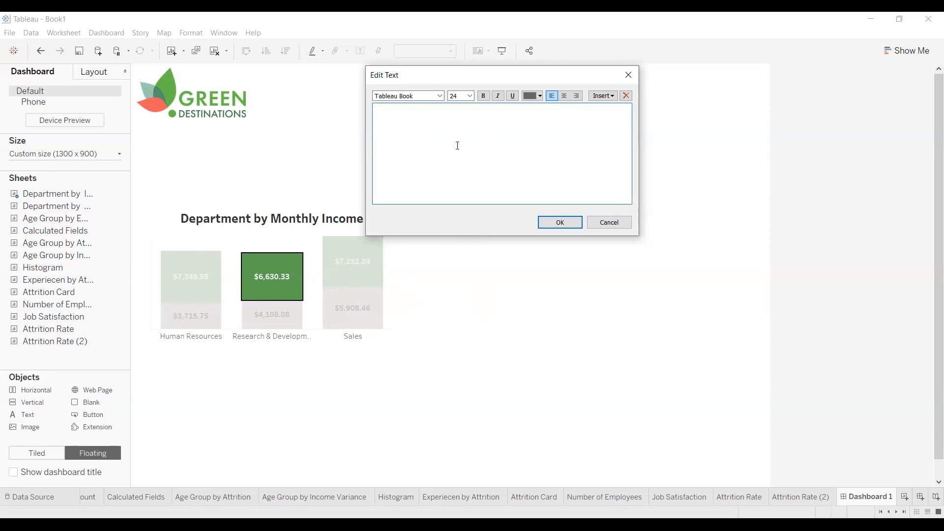
left_click(440, 96)
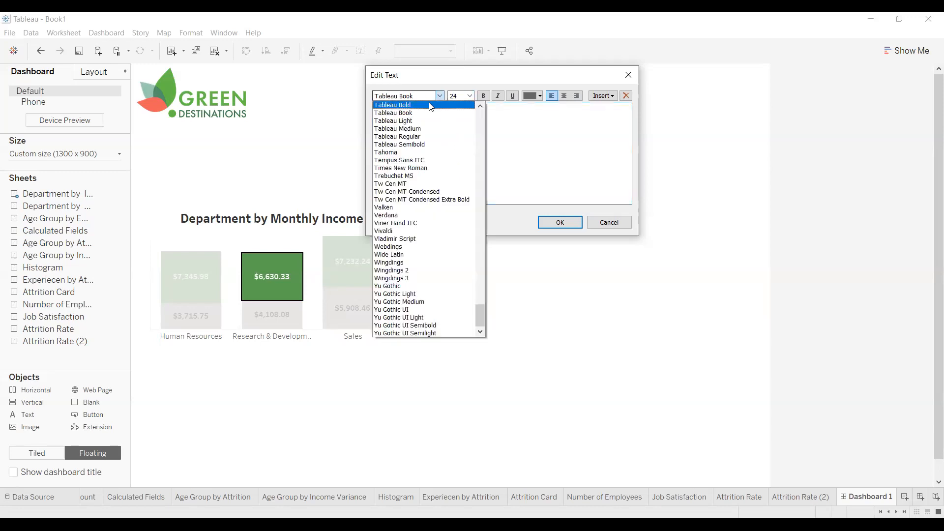
left_click(431, 105)
Enter JAPA ANALYTICS as the text object's content and apply it to the dashboard
type("kjn")
key("BackSpace")
key("BackSpace")
key("BackSpace")
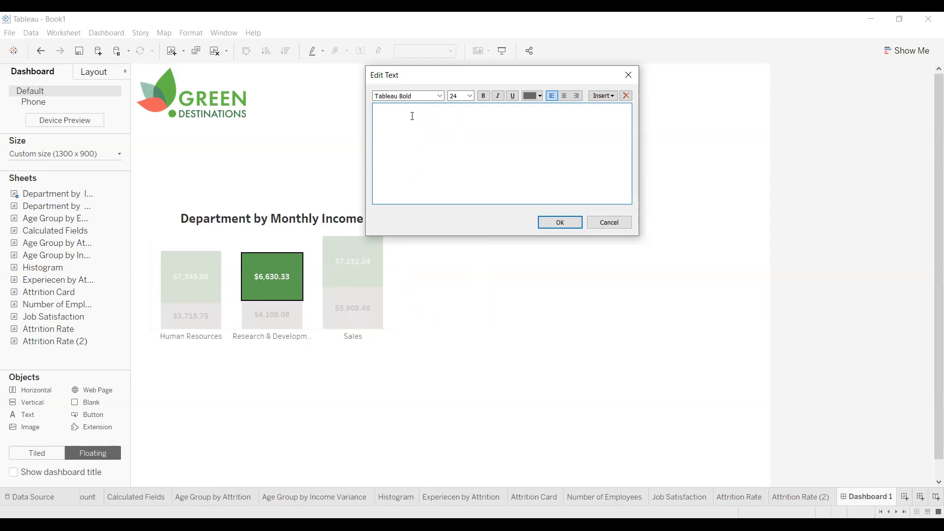
type("JAPA ANALYTICS")
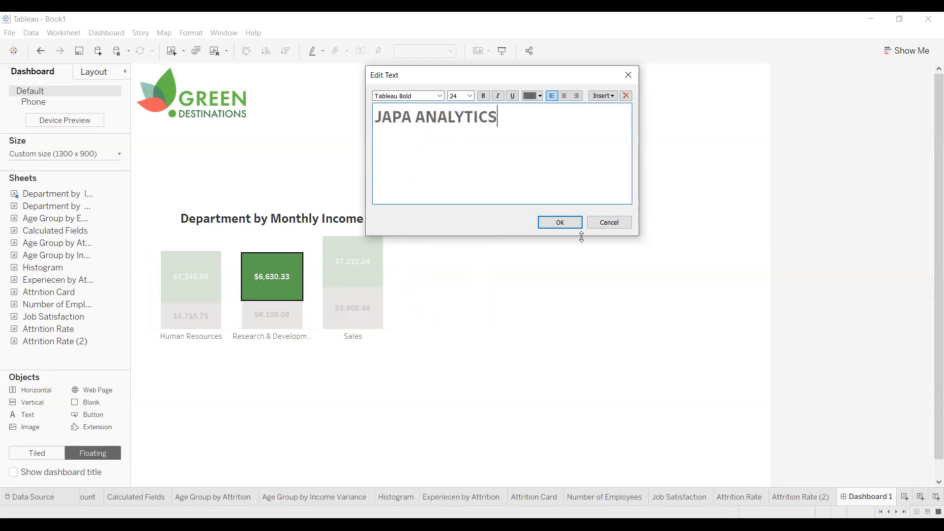
left_click(569, 223)
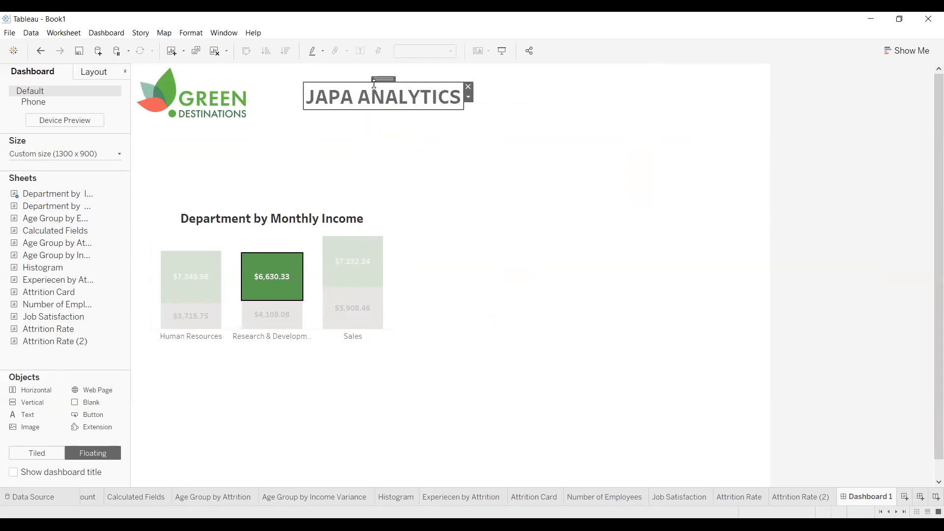
Move the JAPA ANALYTICS title closer to the Green Destinations logo and change its entire text to red
left_click_drag(382, 78, 344, 72)
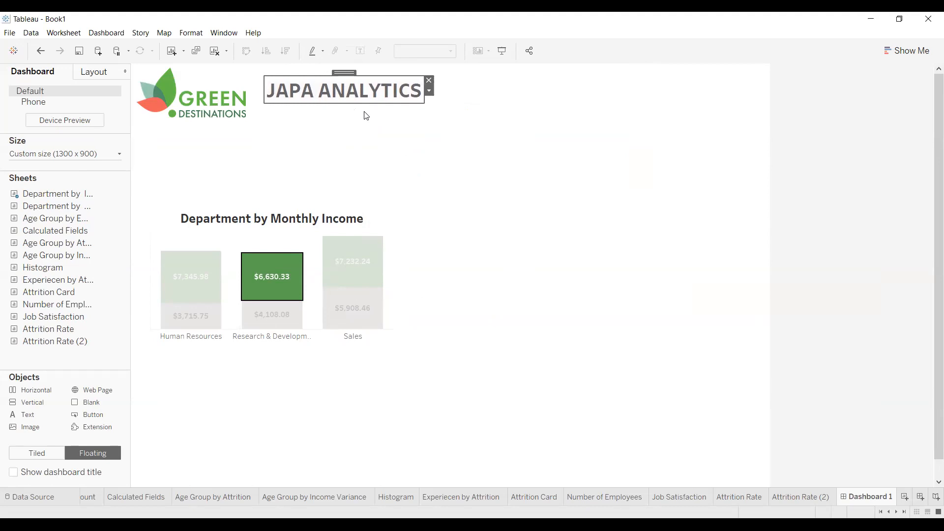
left_click(402, 152)
double_click(368, 95)
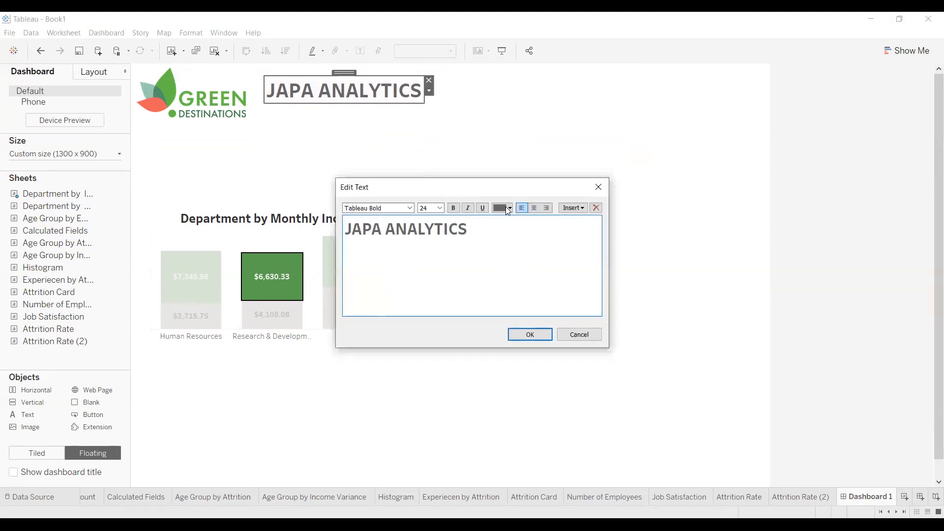
left_click(508, 208)
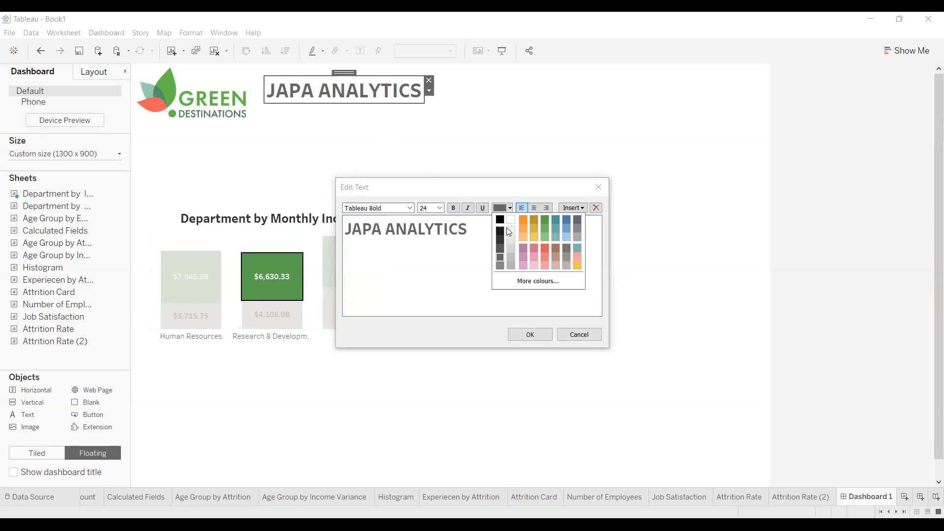
left_click(545, 249)
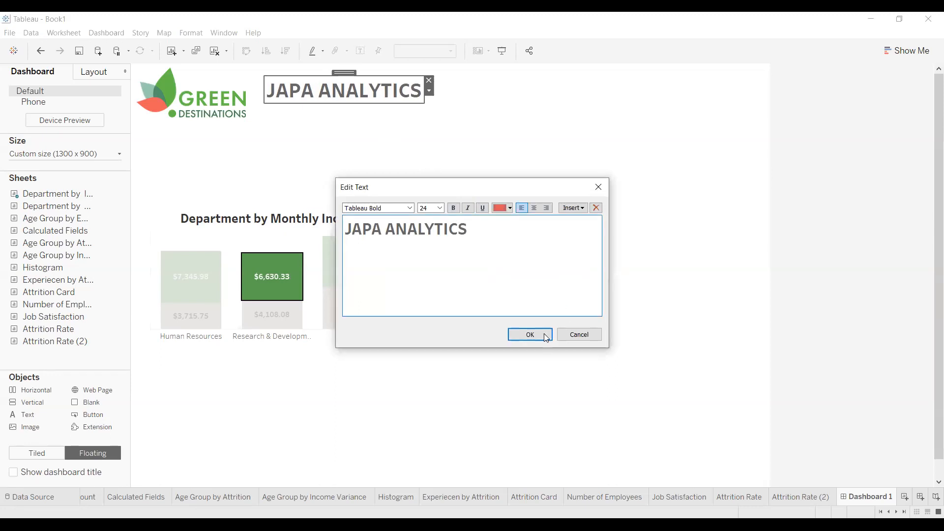
left_click_drag(478, 234, 270, 214)
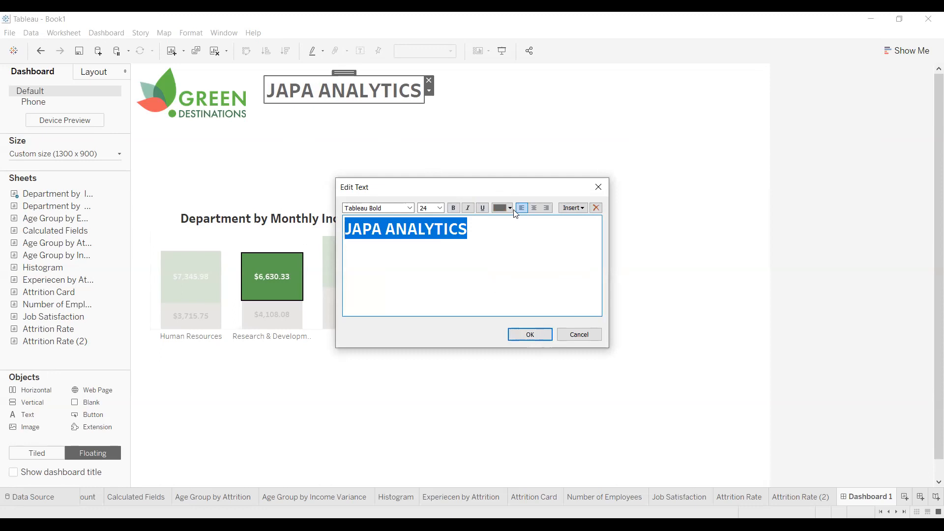
left_click(508, 208)
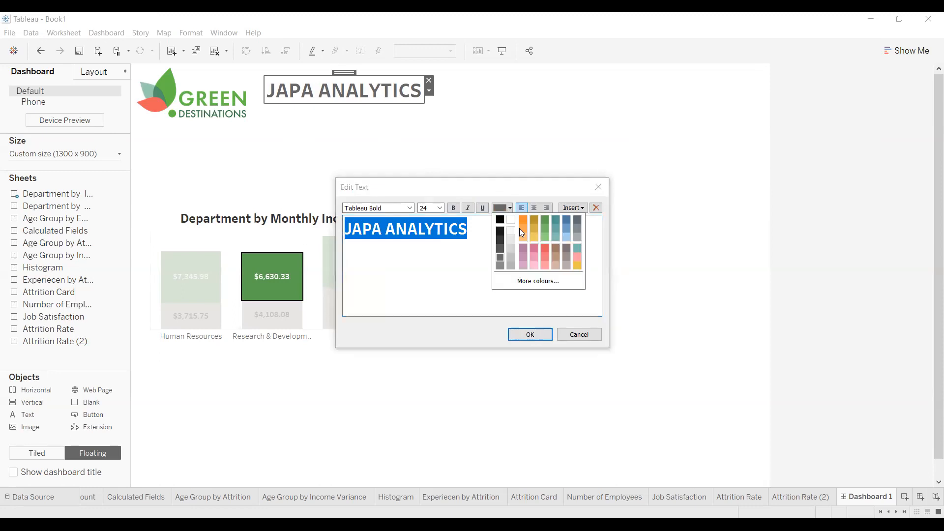
left_click(544, 251)
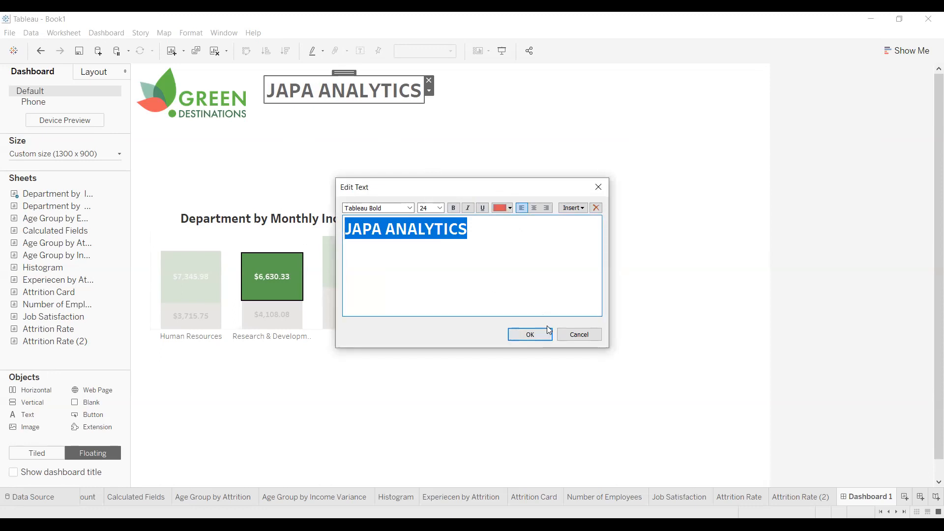
left_click(546, 333)
Reposition the JAPA ANALYTICS title near the dashboard's upper edge, just beside the Green Destinations logo
left_click(325, 92)
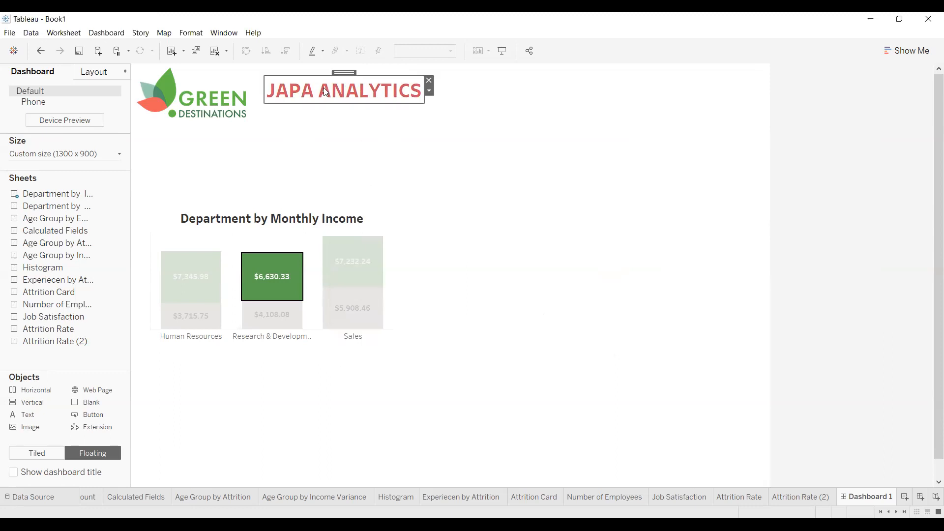
left_click_drag(340, 71, 344, 74)
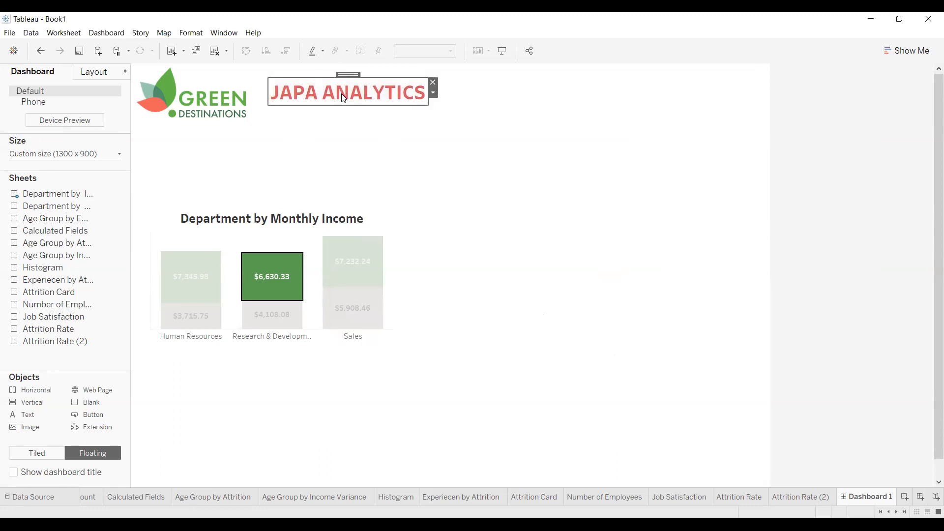
left_click(536, 333)
left_click(345, 90)
mouse_move(347, 75)
left_mouse_down()
mouse_move(388, 74)
mouse_move(345, 66)
left_mouse_up()
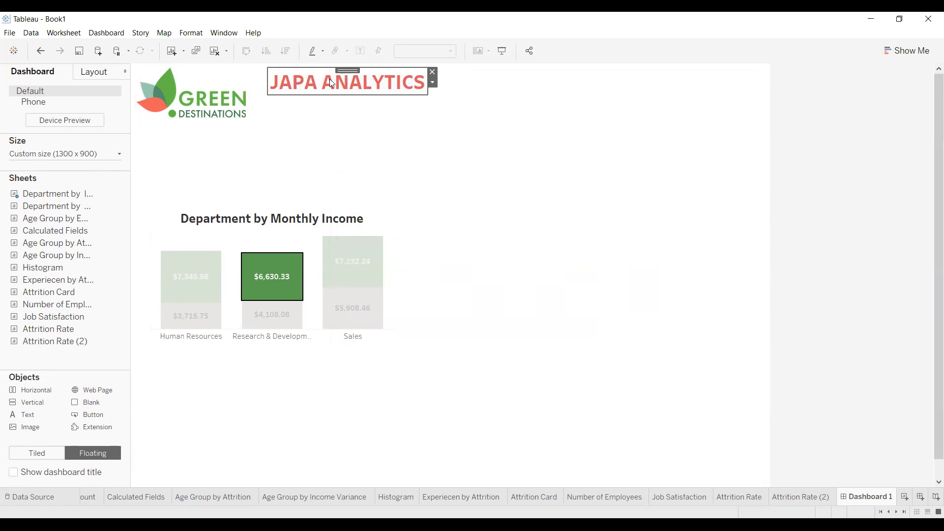
left_click(381, 134)
left_click_drag(352, 71, 372, 73)
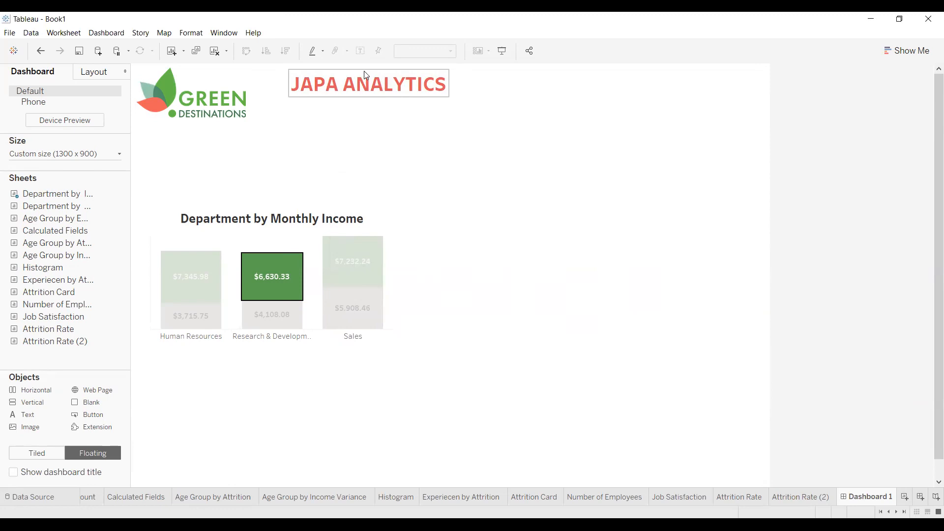
left_click_drag(364, 71, 346, 65)
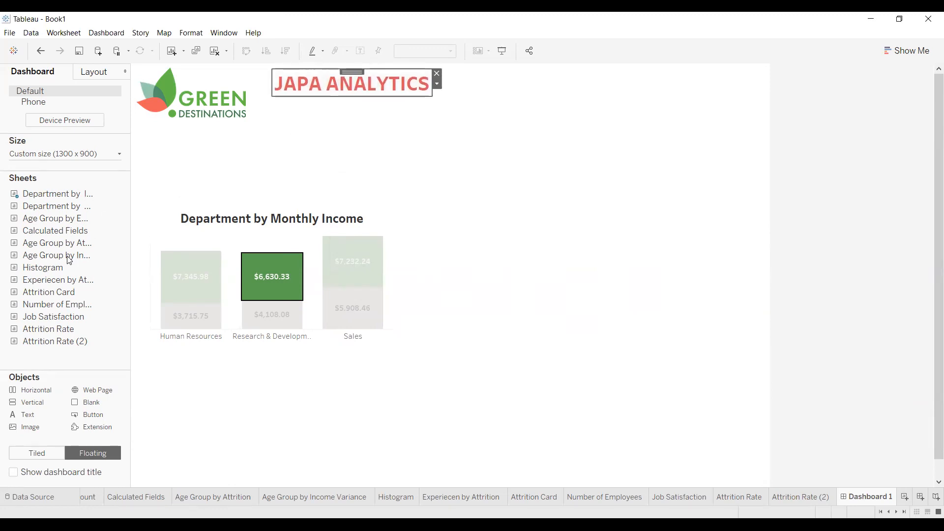
Add the Attrition Rate worksheet as a floating card on the dashboard's empty area and hide its title
left_click_drag(68, 330, 493, 142)
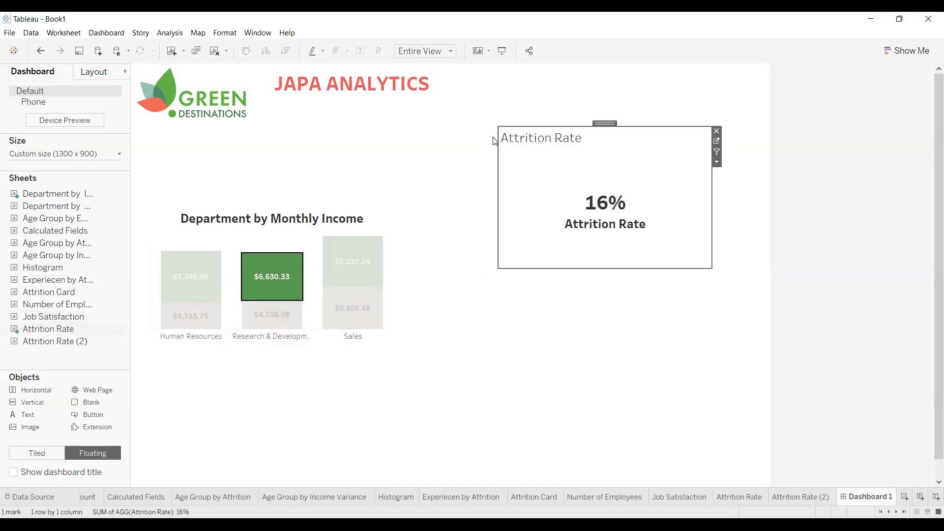
right_click(565, 144)
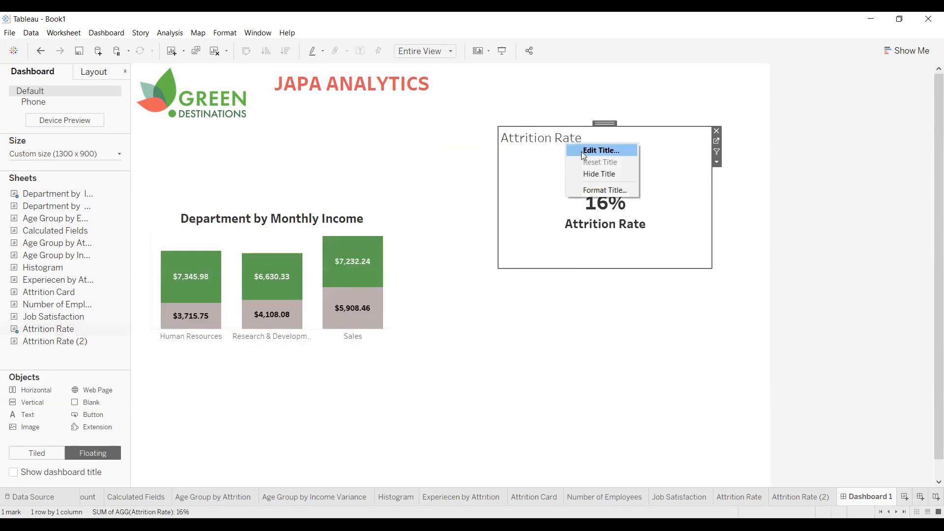
left_click(605, 175)
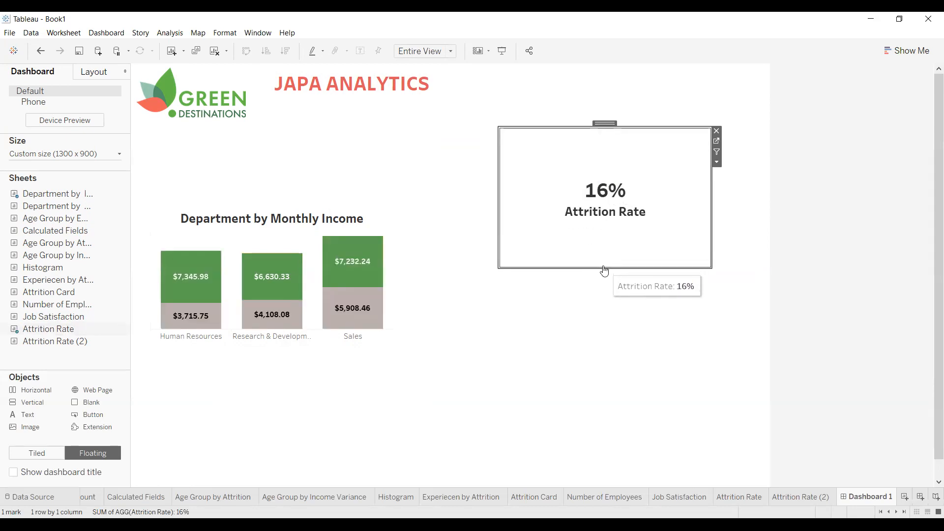
Shrink the Attrition Rate card tightly around its text and place it beside the JAPA ANALYTICS title
left_click_drag(604, 268, 605, 212)
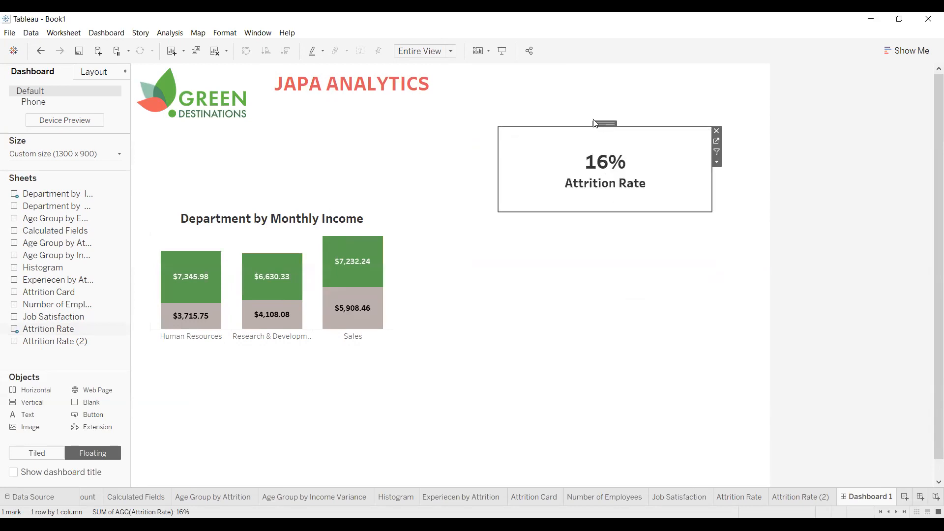
left_click_drag(602, 125, 558, 65)
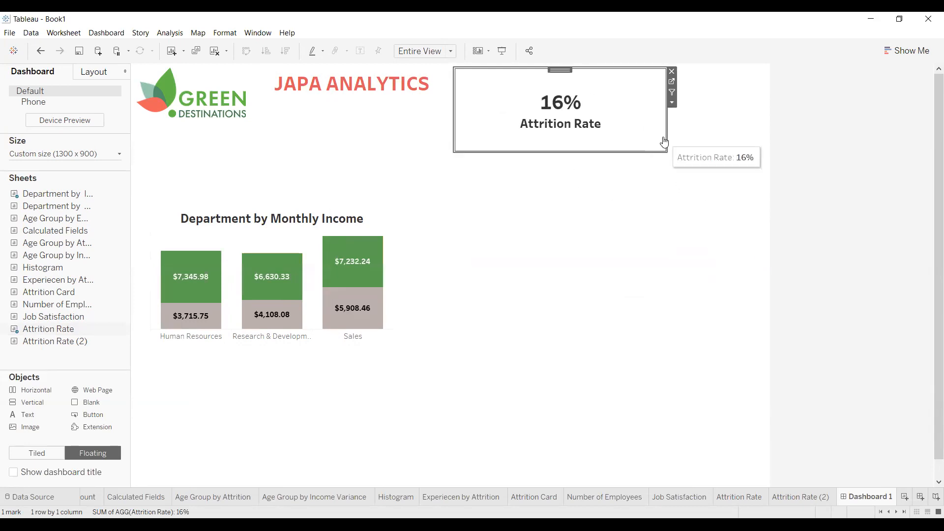
left_click_drag(665, 148, 543, 127)
left_click(528, 179)
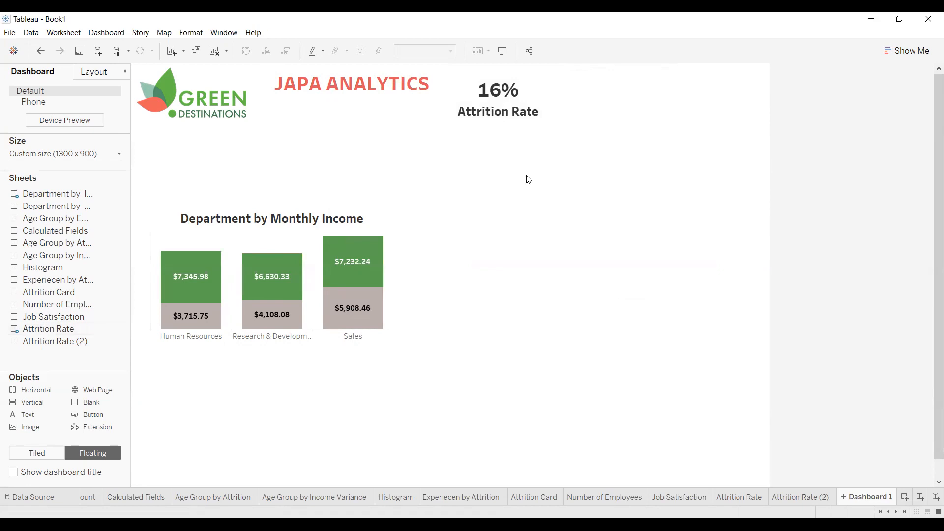
Add the Attrition Card and Number of Employees worksheets as floating objects, leaving no Attrition Rate (2) sheet on the dashboard
left_click_drag(54, 298, 549, 121)
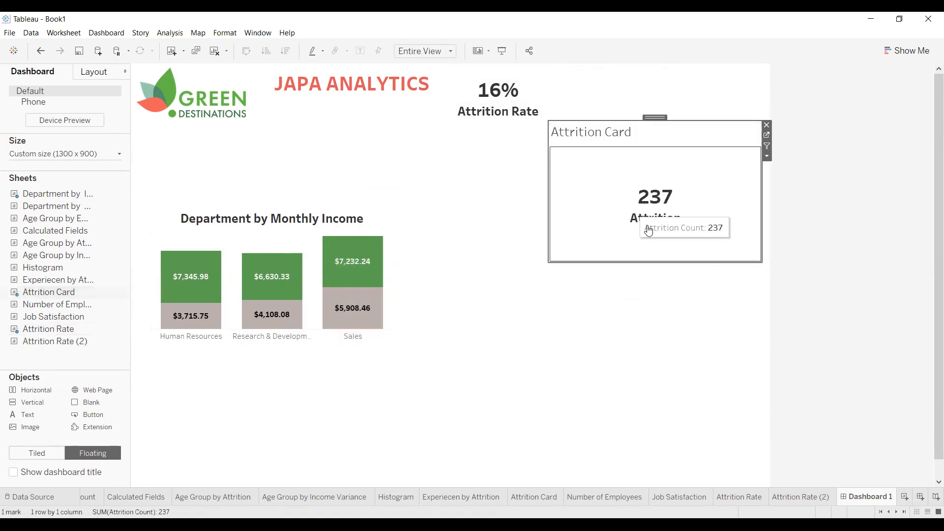
left_click_drag(69, 302, 478, 252)
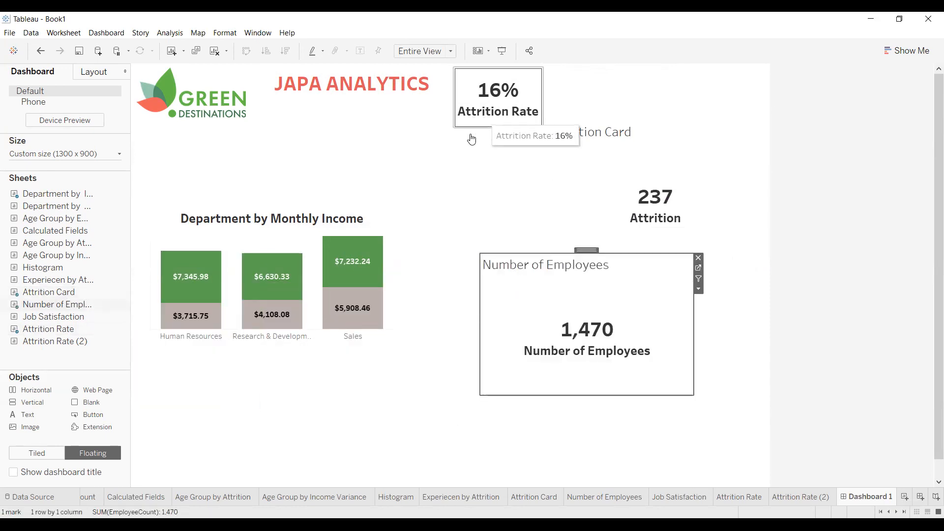
left_click_drag(55, 341, 424, 349)
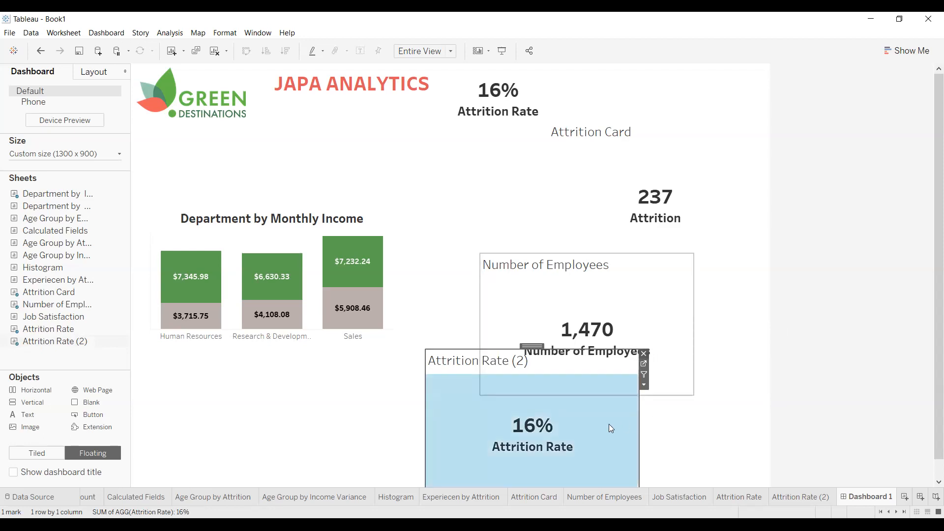
key("Delete")
Hide the worksheet titles of the Number of Employees and Attrition Card objects
left_click(541, 273)
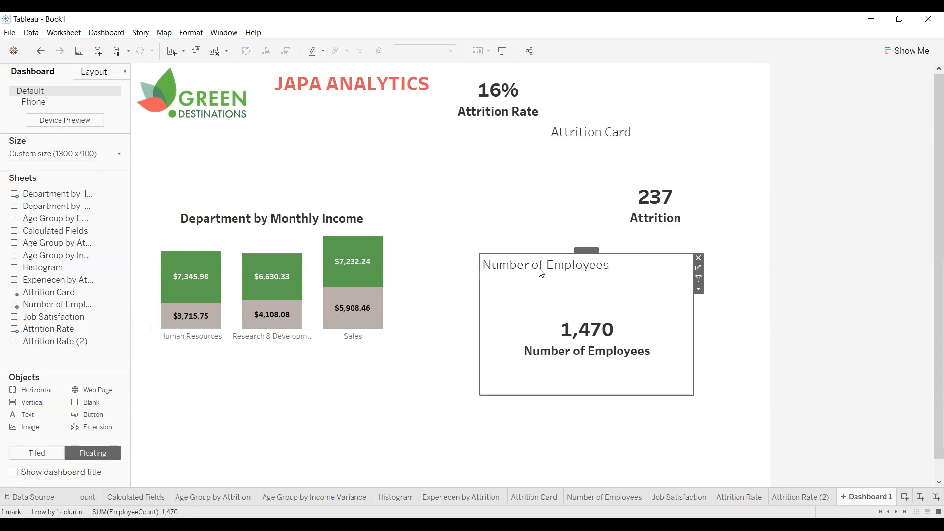
right_click(540, 273)
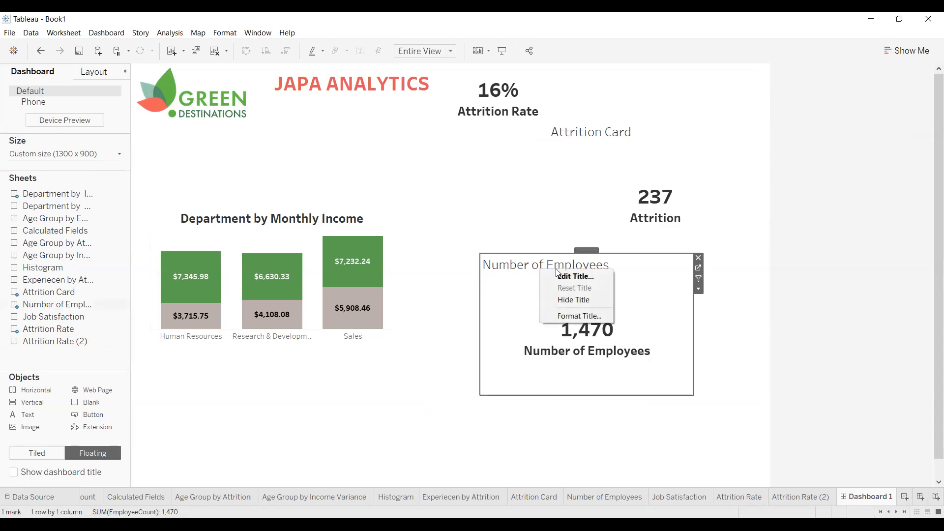
left_click(566, 300)
right_click(621, 131)
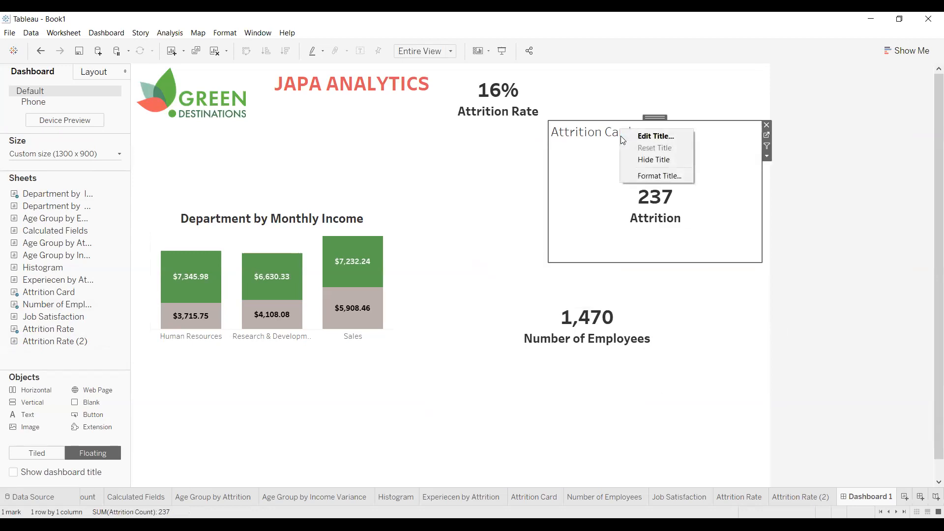
left_click(638, 159)
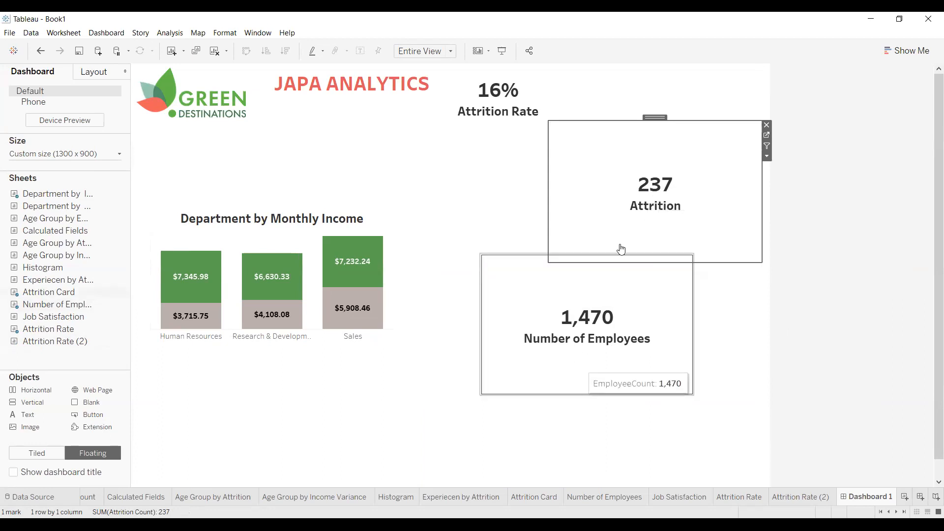
Move the Attrition Rate card to the dashboard's lower area and put a compact Number of Employees card in its place beside the title
left_click(507, 120)
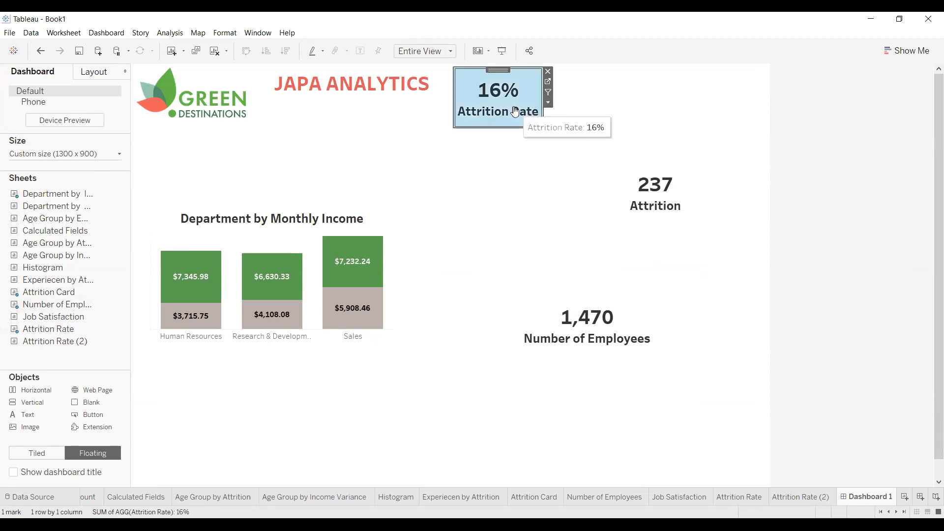
left_click_drag(503, 82, 608, 393)
left_click(586, 277)
left_click_drag(482, 254, 509, 70)
left_click_drag(517, 168, 518, 145)
left_click_drag(566, 109, 585, 109)
left_click_drag(520, 71, 509, 71)
left_click(490, 191)
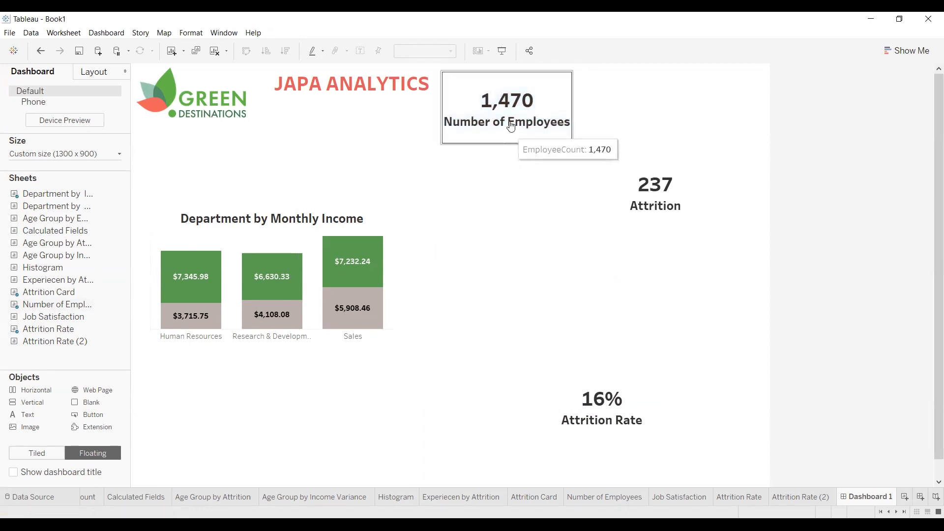
left_click(511, 146)
left_click_drag(509, 141, 509, 134)
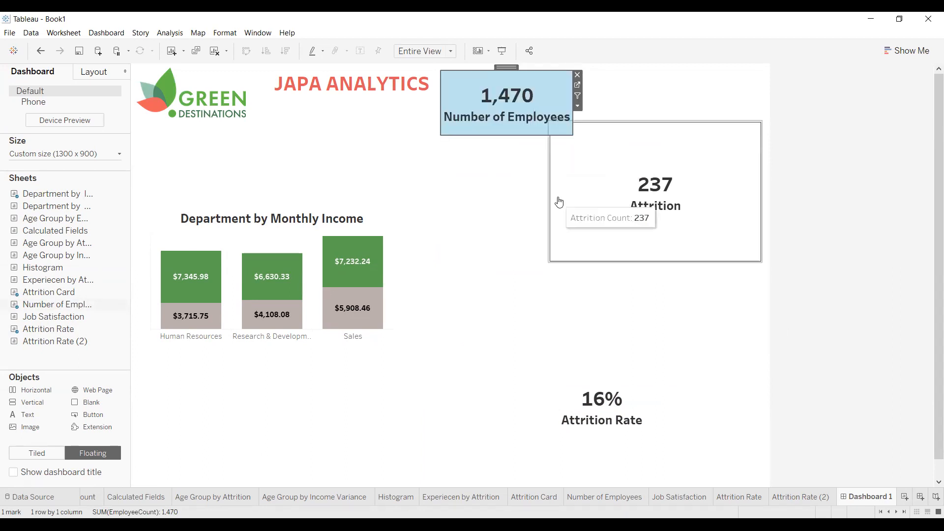
Shrink the Attrition card and line it up after Number of Employees, with the Attrition Rate card at the end of the row
left_click(632, 205)
left_click_drag(549, 121, 702, 205)
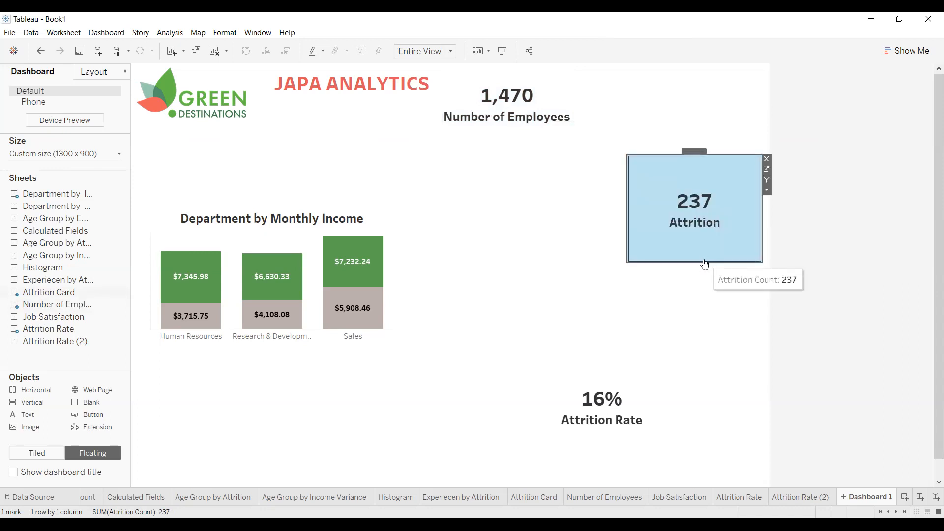
left_click_drag(698, 151, 632, 63)
left_click(619, 408)
left_click_drag(602, 372, 714, 84)
Reduce the Attrition card's height and width so it fits between the Number of Employees and Attrition Rate cards
left_click(634, 121)
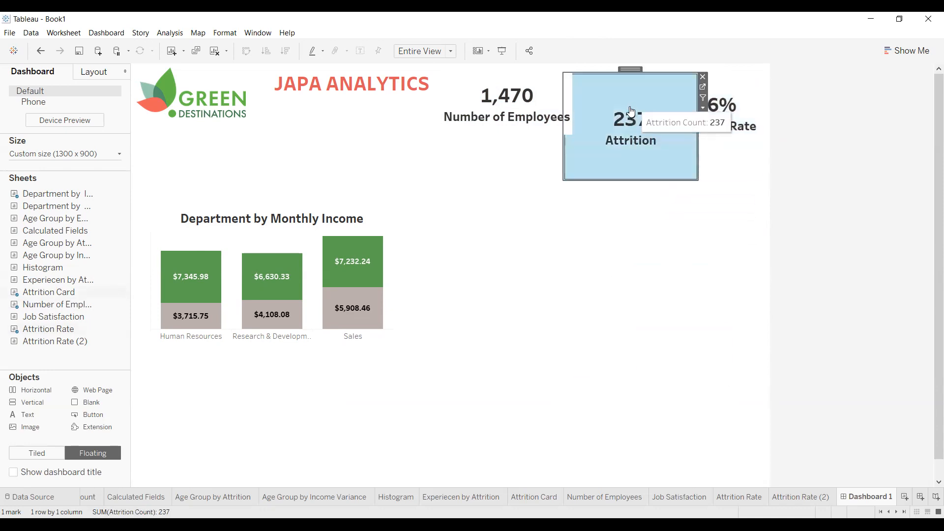
left_click_drag(619, 180, 624, 131)
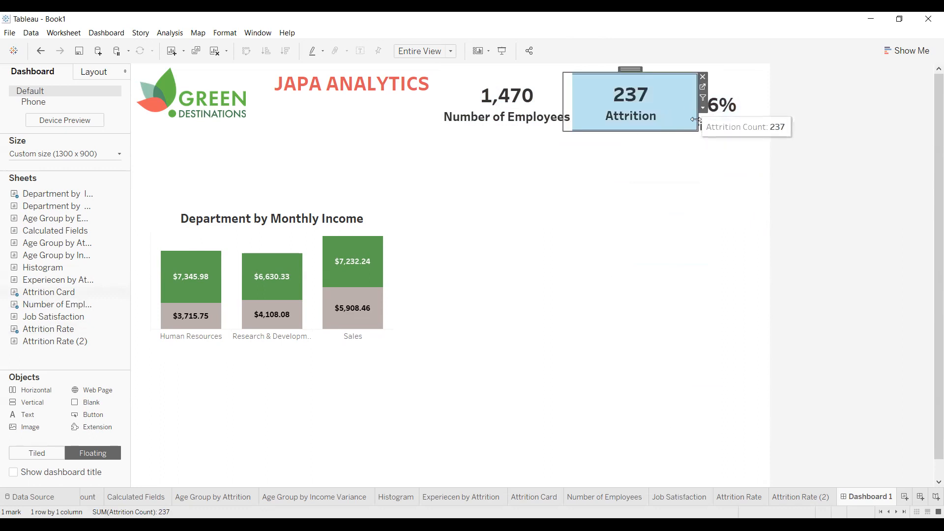
left_click_drag(696, 120, 669, 119)
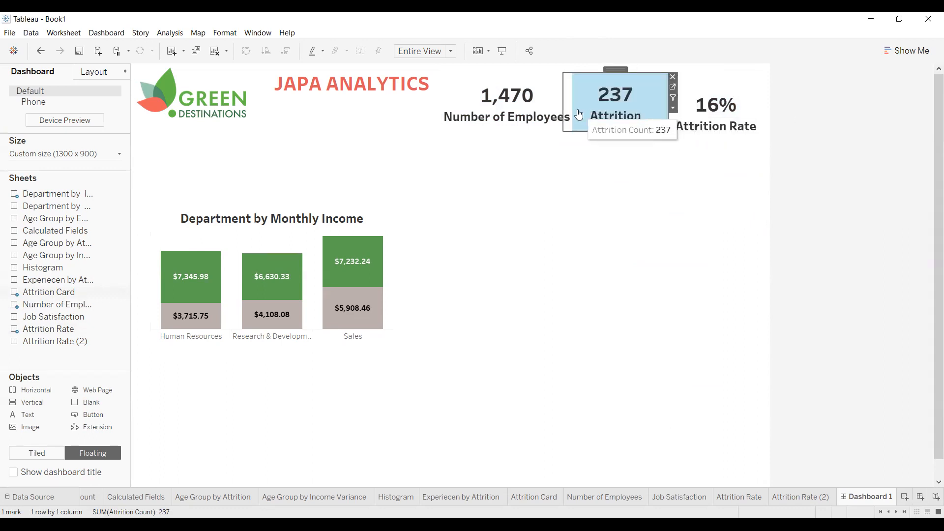
left_click_drag(563, 105, 574, 102)
left_click(666, 195)
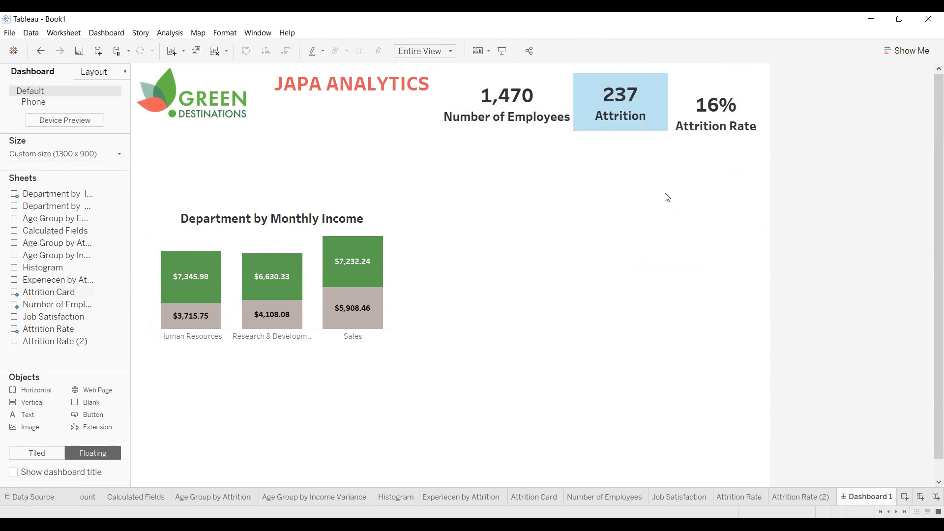
left_click(654, 132)
Raise and shorten the Attrition Rate card to line up with the row, and nudge the Attrition card closer to it
left_click(716, 131)
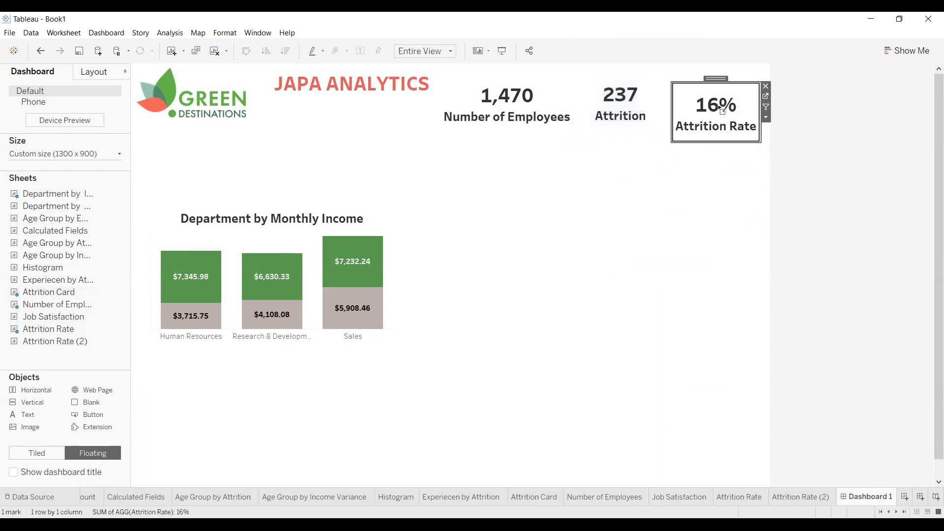
left_click_drag(713, 81, 712, 72)
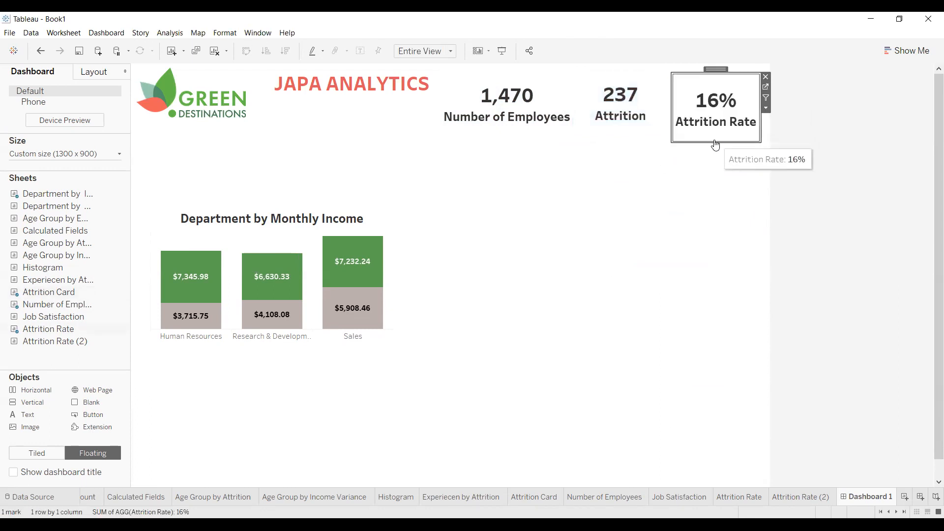
left_click_drag(713, 143, 712, 130)
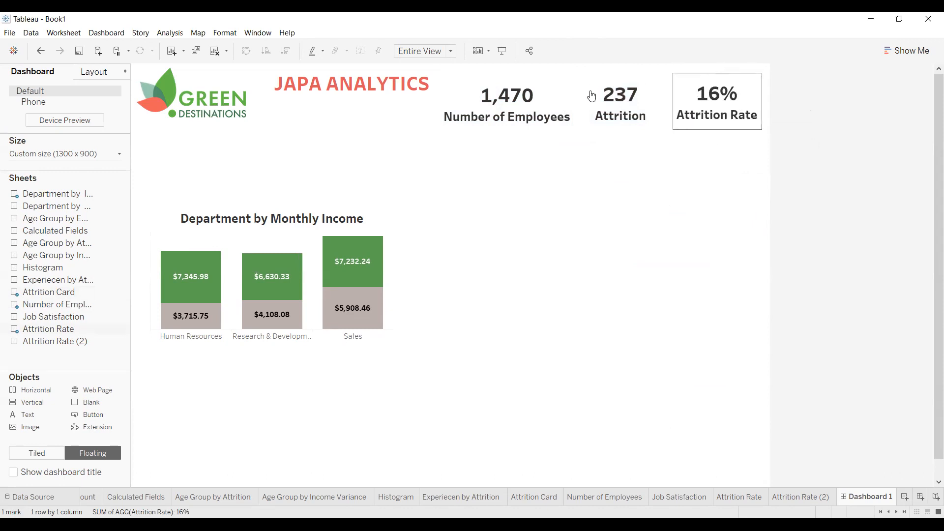
left_click(611, 81)
left_click_drag(614, 71, 619, 67)
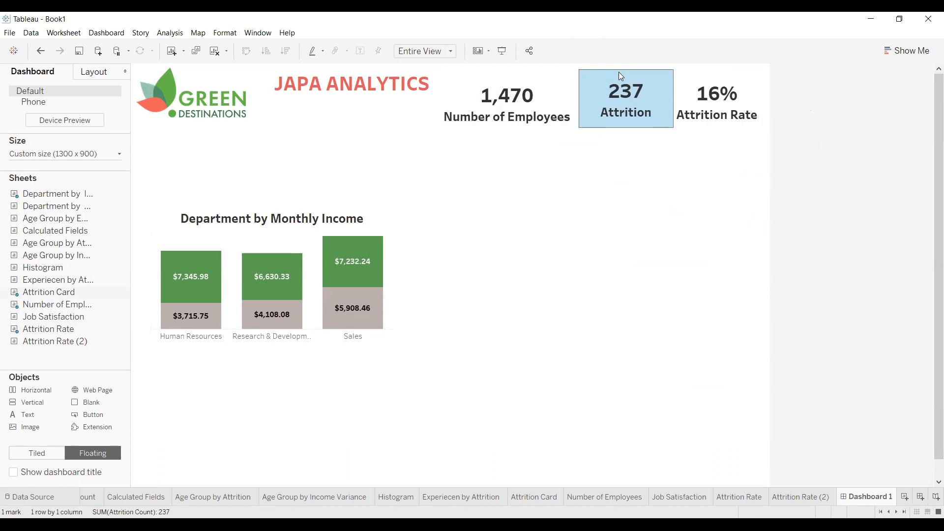
left_click(623, 93)
left_click(623, 93)
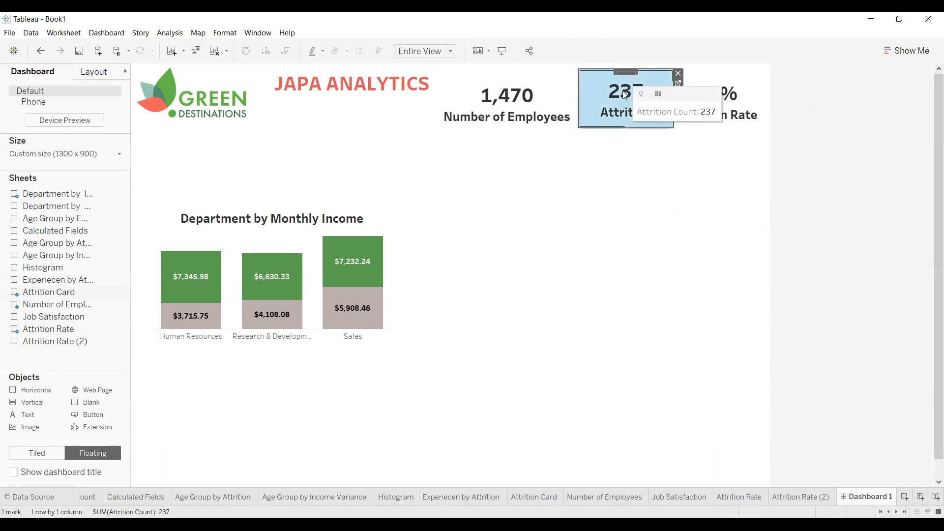
right_click(623, 96)
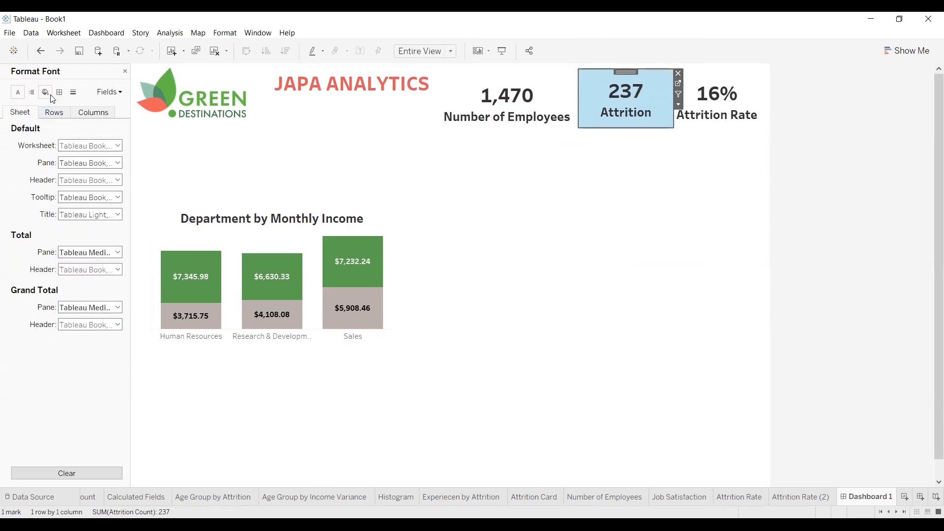
left_click(45, 92)
left_click(580, 321)
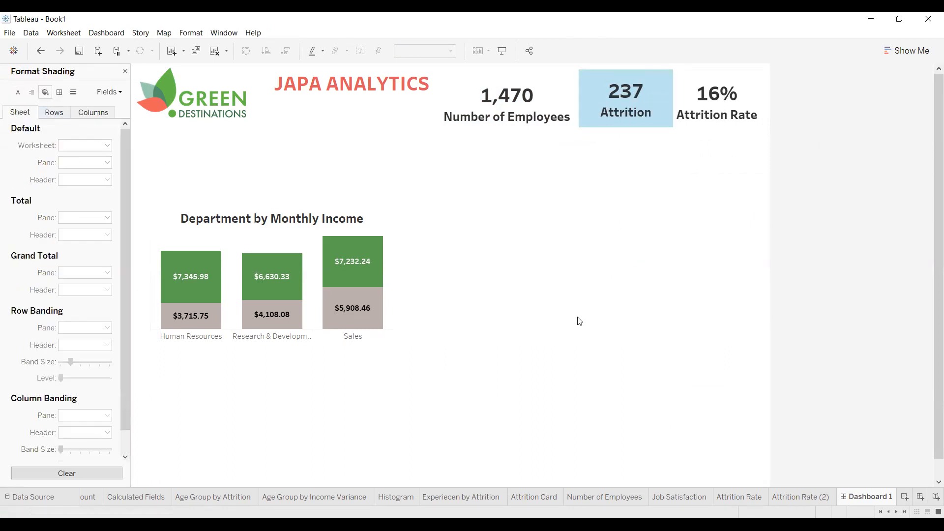
left_click(538, 84)
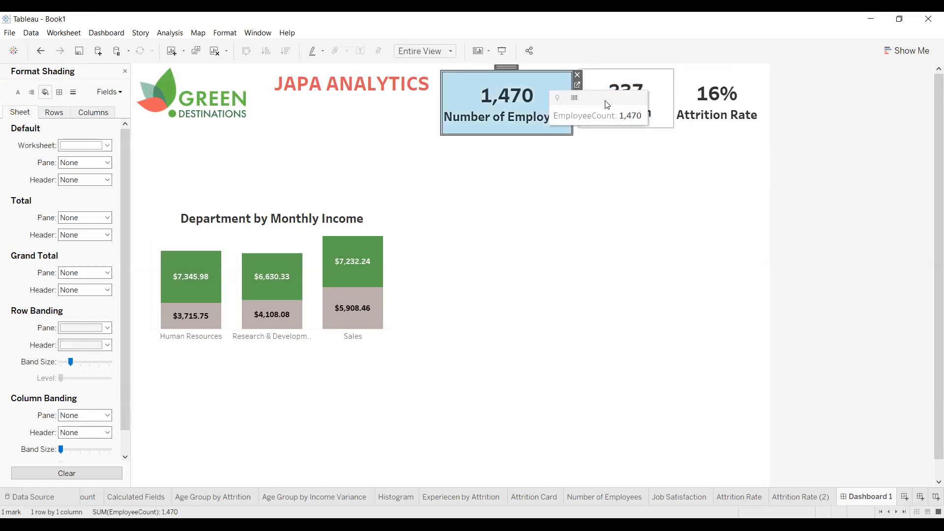
left_click(622, 301)
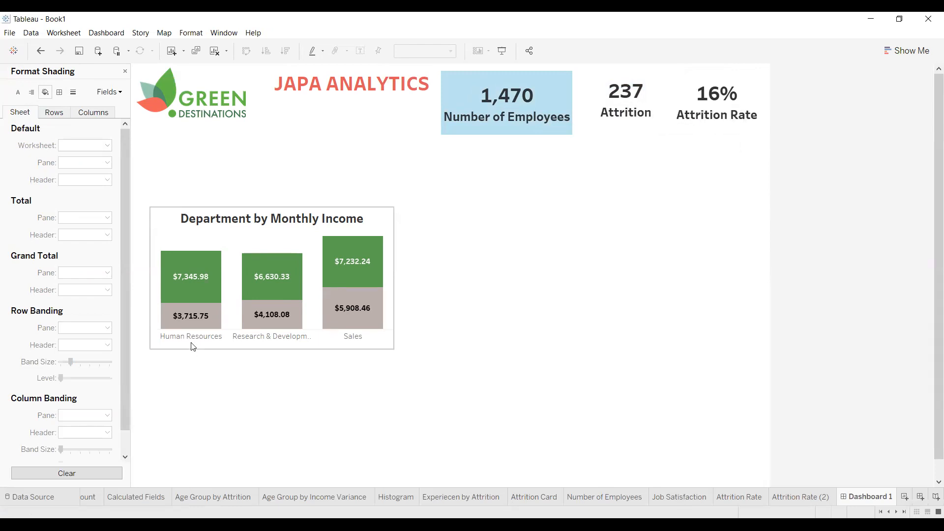
left_click(199, 319)
left_click(262, 258)
left_click(162, 337)
left_click(469, 316)
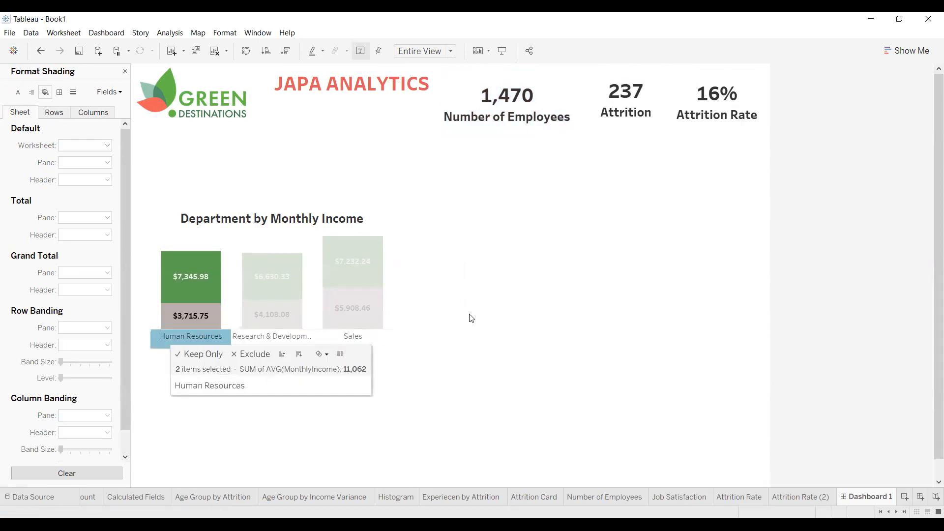
left_click(299, 239)
left_click(215, 261)
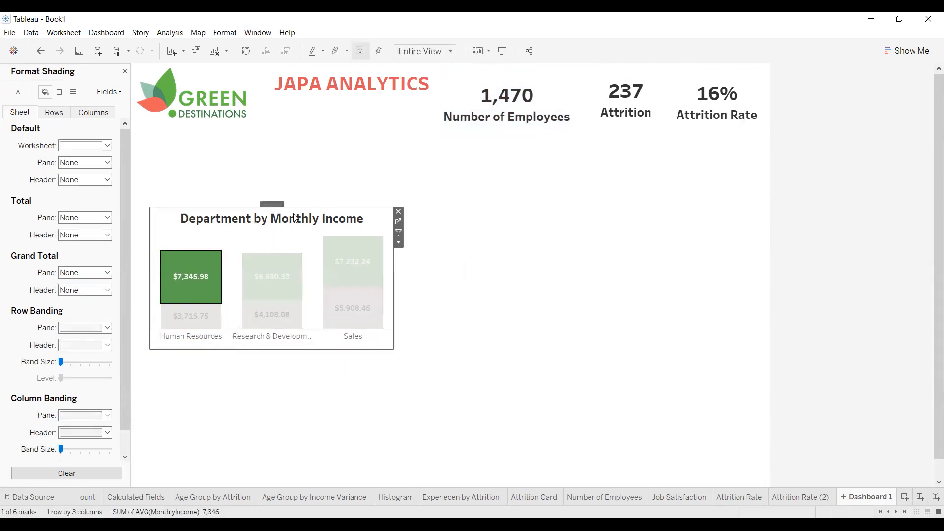
left_click(309, 196)
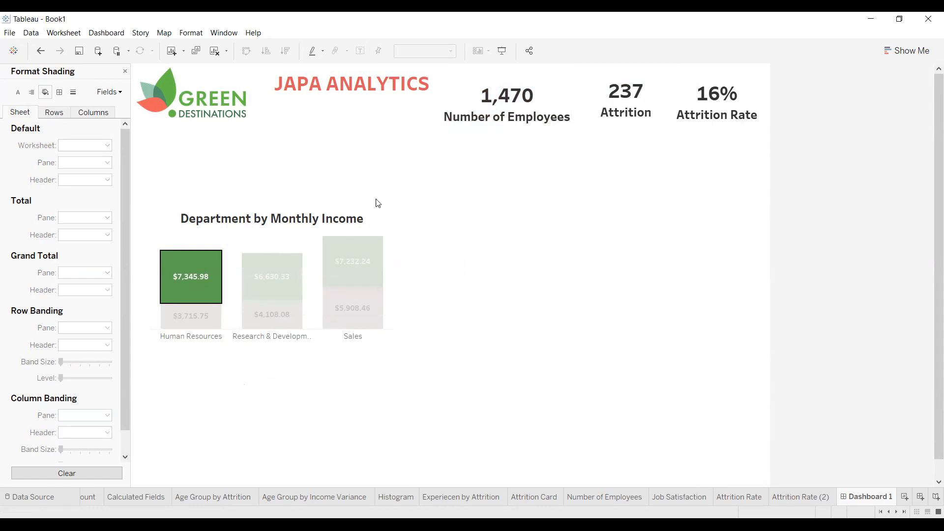
left_click(524, 77)
right_click(524, 77)
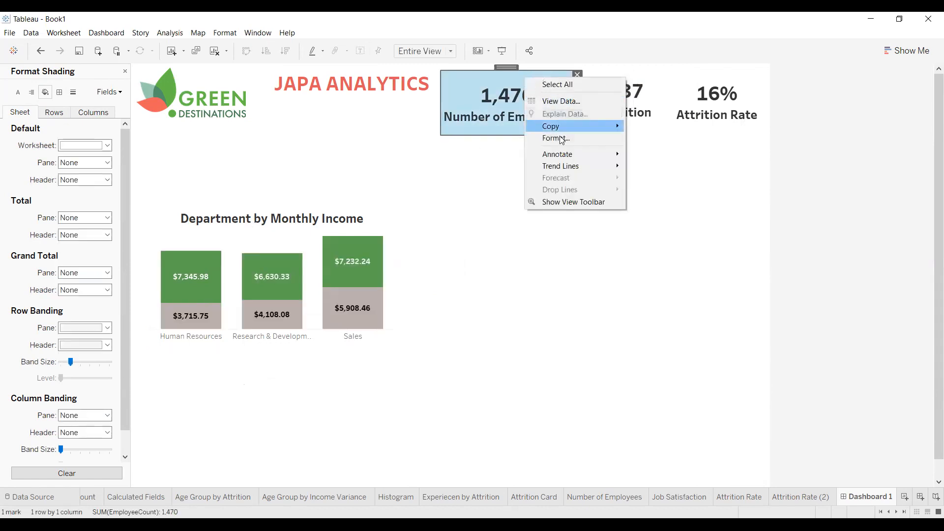
left_click(415, 196)
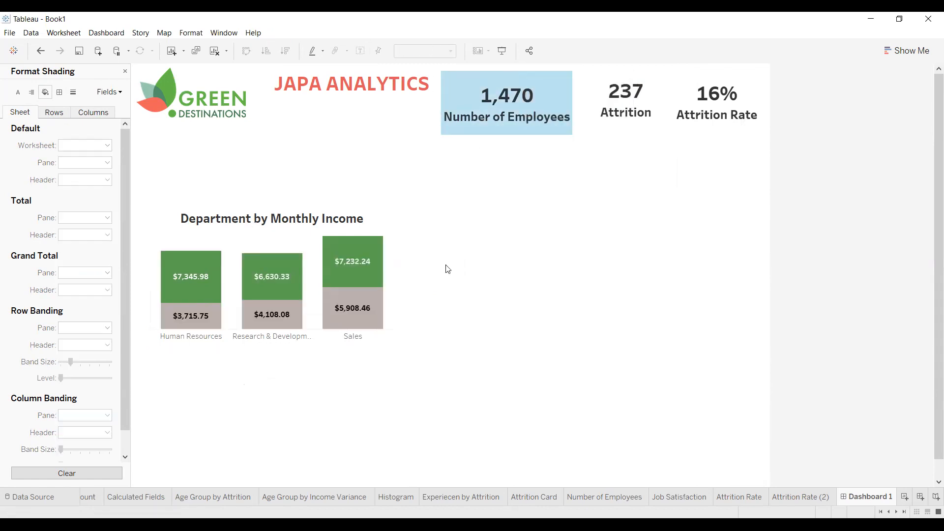
Move the Department by Monthly Income chart up toward the logo and against the dashboard's side edge, and close the shading options
left_click(276, 245)
left_click_drag(275, 200, 260, 164)
left_click(493, 297)
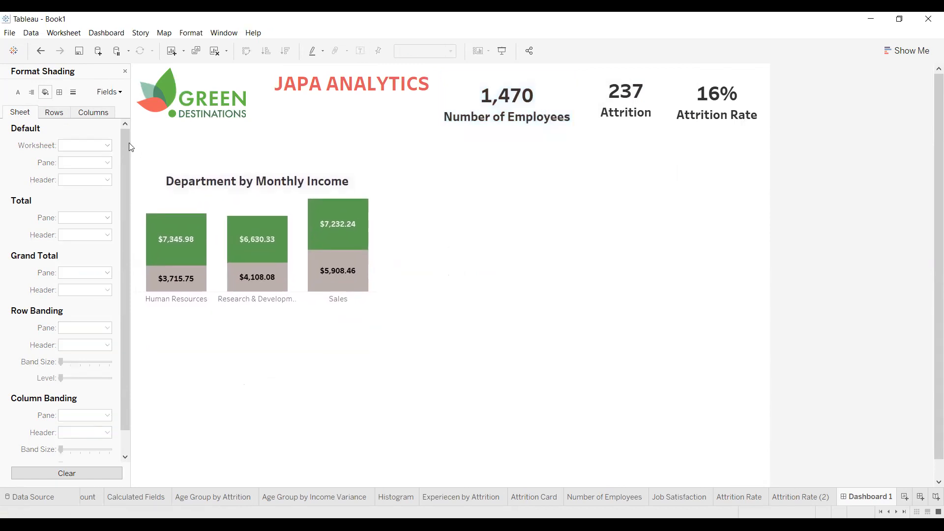
left_click(125, 72)
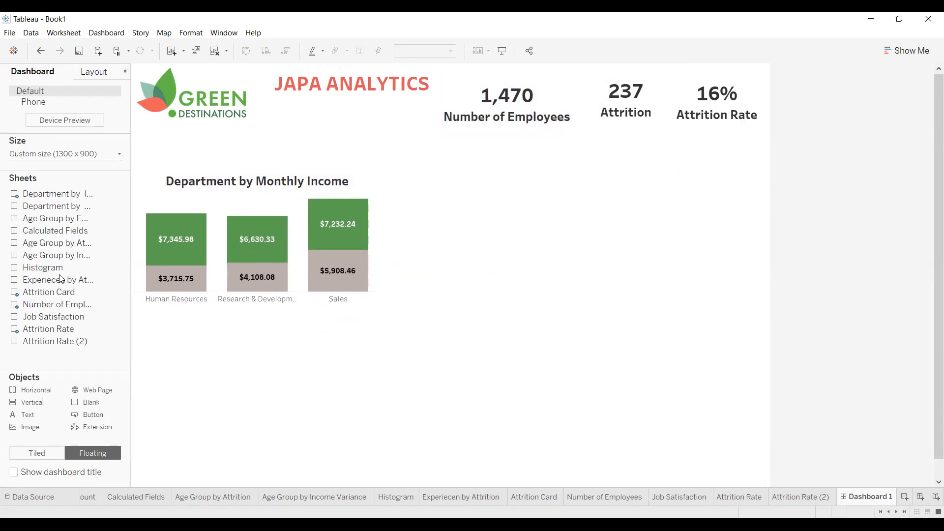
Add the Age Group by Employees chart as a floating object directly beside the Department by Monthly Income chart
mouse_move(48, 211)
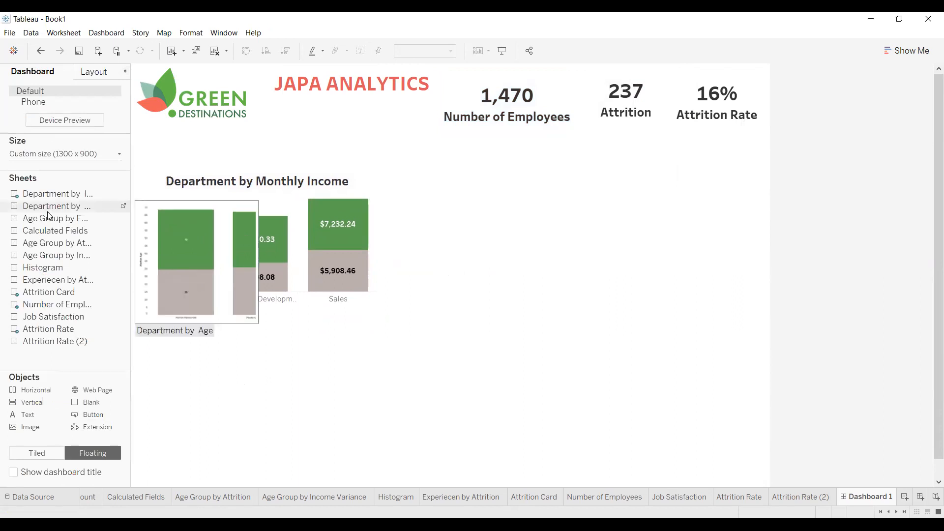
left_click_drag(49, 218, 480, 165)
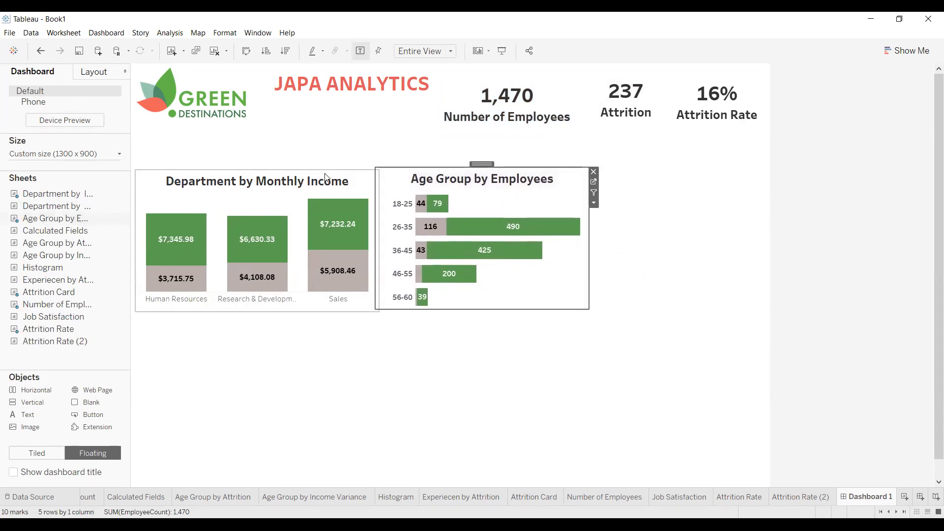
left_click(326, 180)
left_click(384, 205)
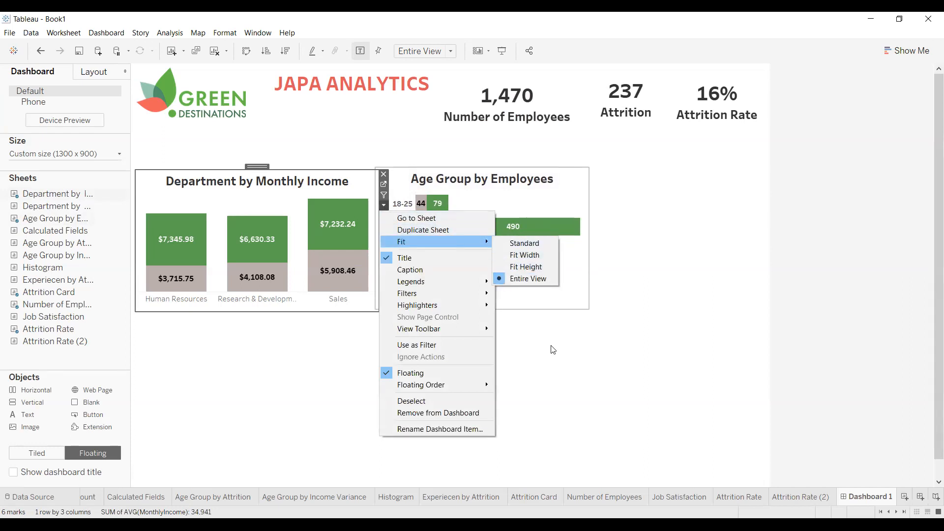
left_click(466, 194)
left_click(470, 175)
left_click_drag(481, 163, 479, 162)
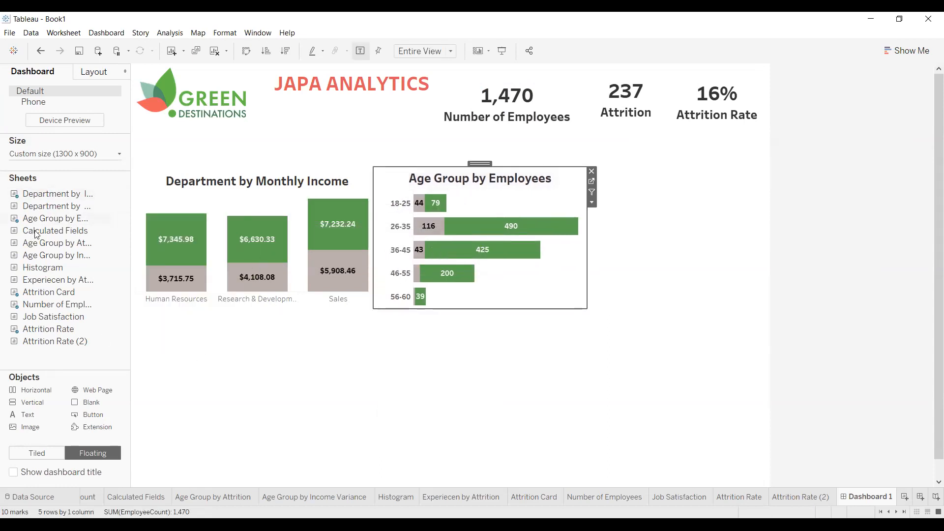
Try placing the Age Group by Attrition chart at the end of the chart row, next to Age Group by Employees
left_click(57, 232)
left_click_drag(57, 232, 47, 242)
left_click_drag(45, 244, 592, 169)
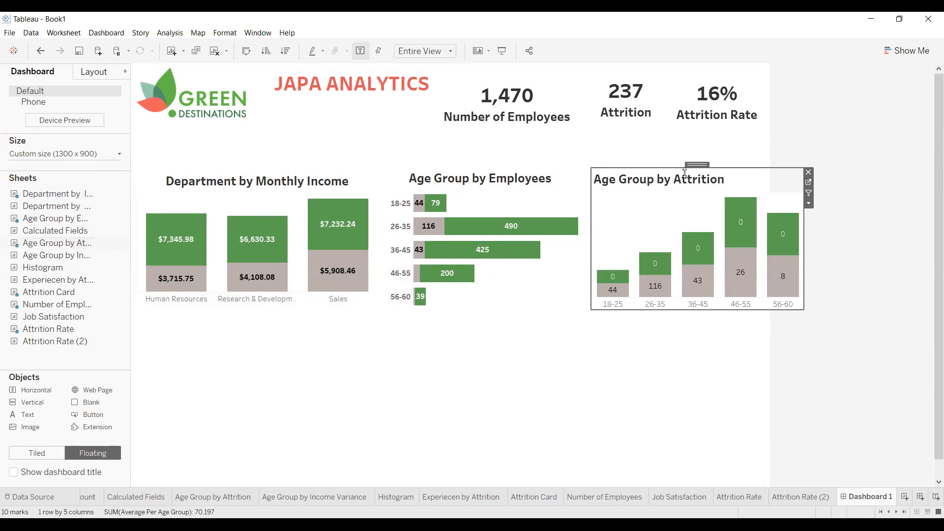
left_click_drag(697, 164, 681, 164)
Widen the Age Group by Employees chart and remove the Age Group by Attrition chart from the dashboard
left_click(462, 301)
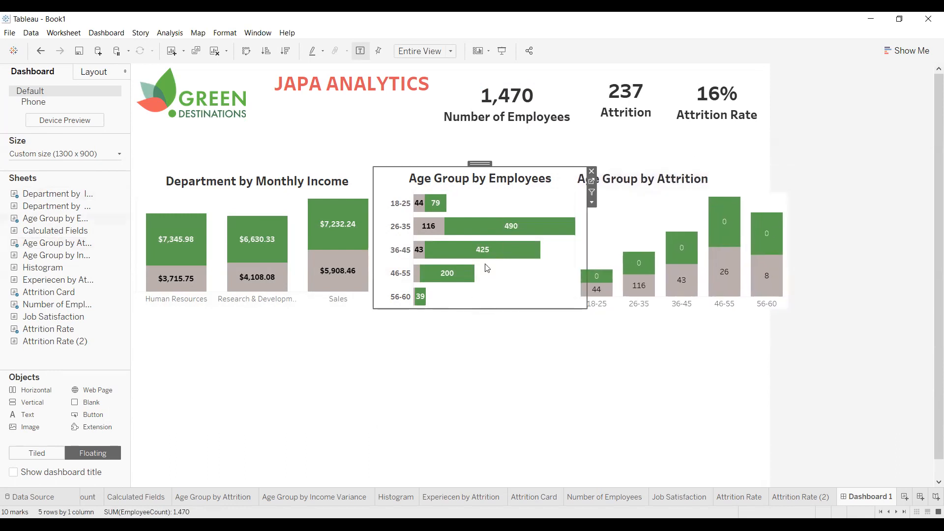
left_click_drag(477, 160, 478, 162)
left_click(672, 164)
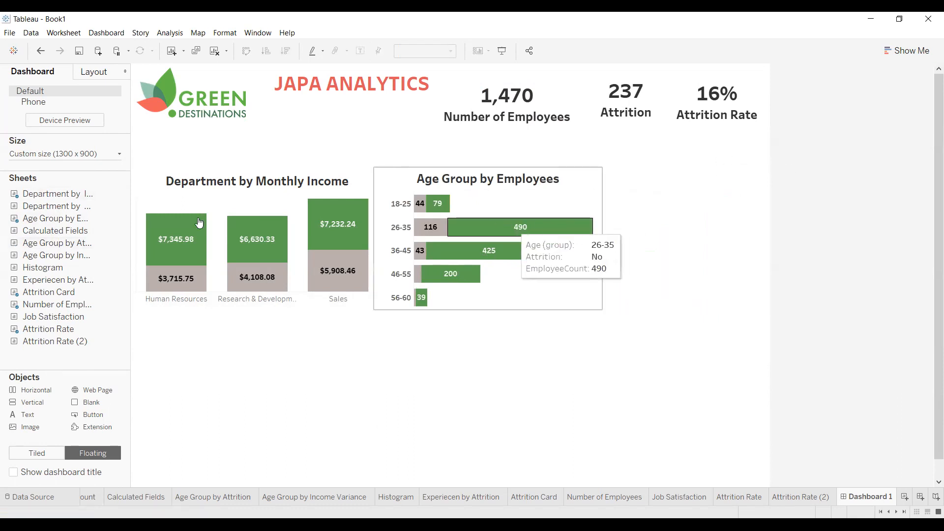
Add the Age Group by Income Variance chart below Department by Monthly Income, make it taller and leave a small gap between them
mouse_move(22, 256)
left_click_drag(249, 323, 182, 329)
left_click_drag(285, 328, 247, 304)
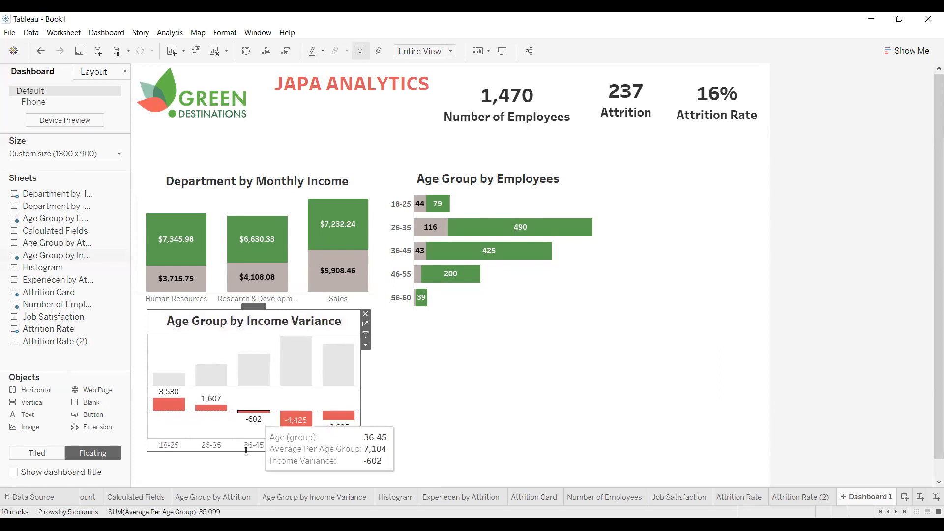
left_click_drag(246, 450, 247, 471)
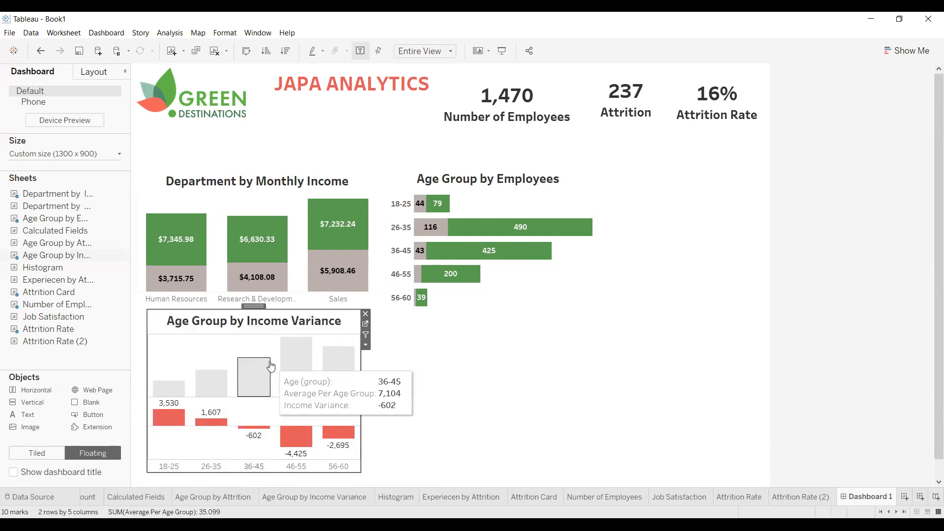
left_click_drag(254, 315, 252, 329)
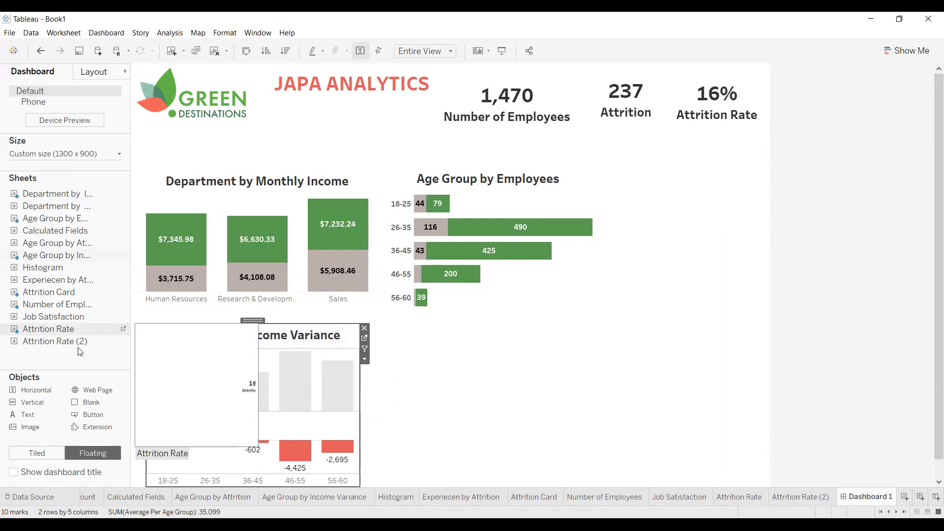
Add the Job Satisfaction sheet as a floating card on the dashboard and hide its title
left_click_drag(114, 315, 565, 277)
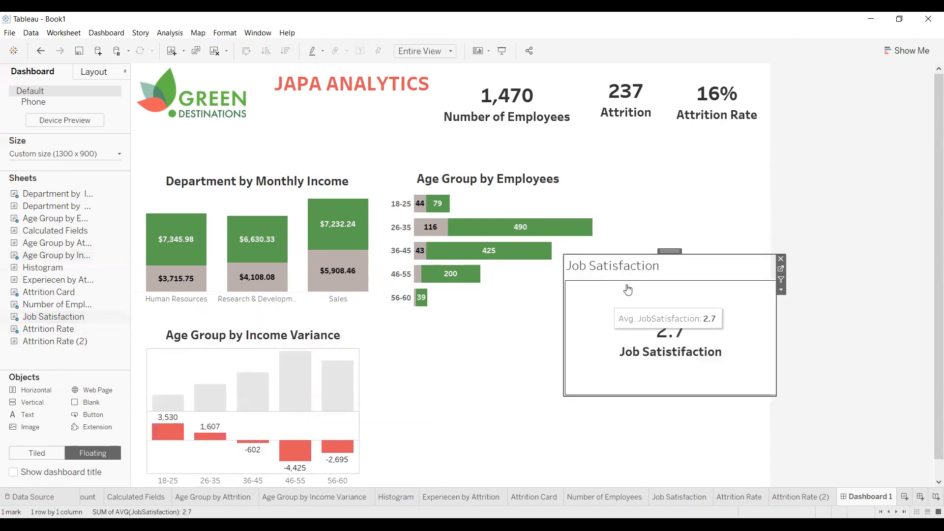
right_click(649, 268)
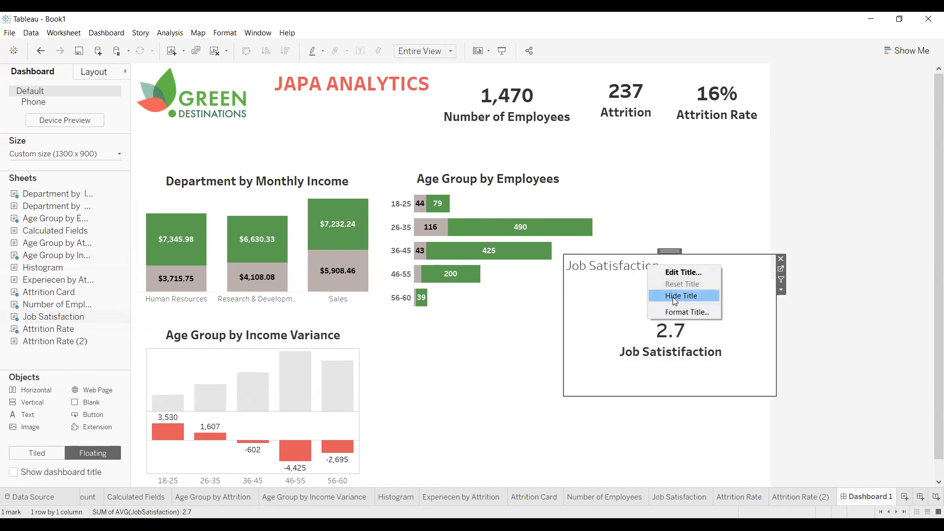
left_click(658, 296)
Shrink the Job Satisfaction card in height and width and place it under the Attrition Rate card
left_click_drag(699, 396, 702, 324)
left_click_drag(565, 298, 653, 298)
left_click_drag(719, 250, 715, 138)
Make the Number of Employees card narrower and tall enough to wrap its label, and move it below the Job Satisfaction card
left_click(492, 105)
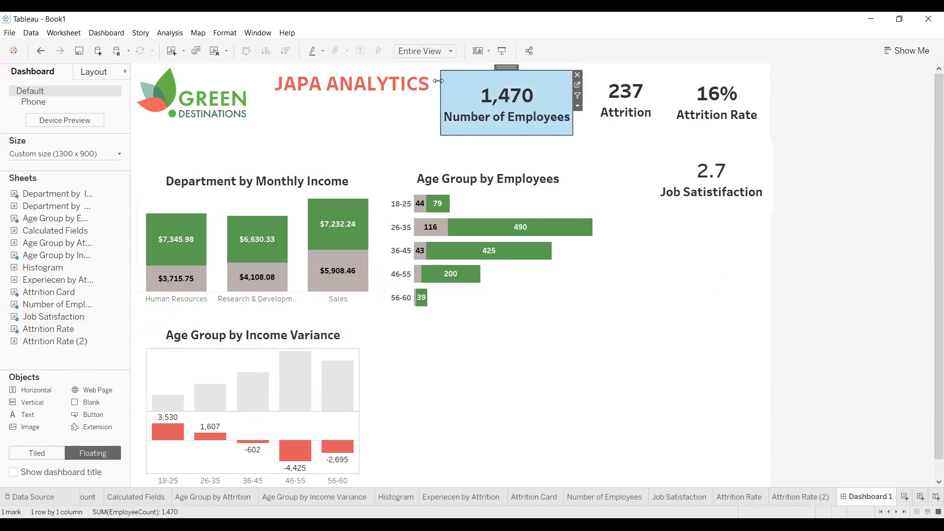
left_click_drag(442, 72, 474, 87)
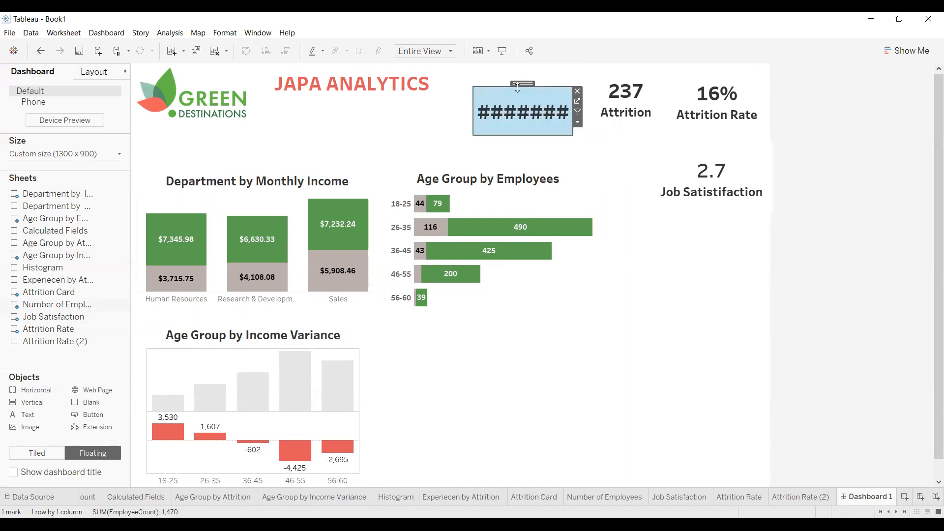
left_click_drag(473, 135, 451, 156)
left_click_drag(513, 83, 712, 216)
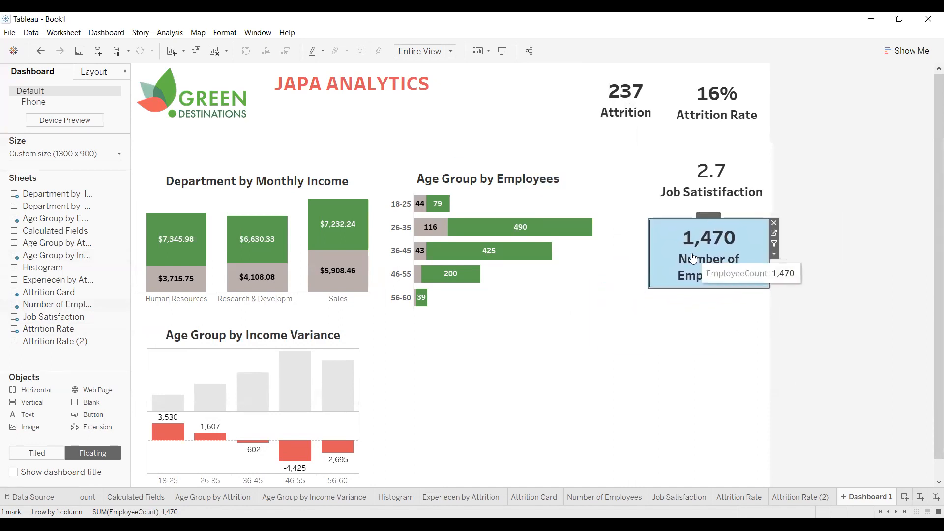
Move the Attrition Rate and Job Satisfaction cards to the dashboard's empty lower area
left_click(693, 181)
left_click(703, 115)
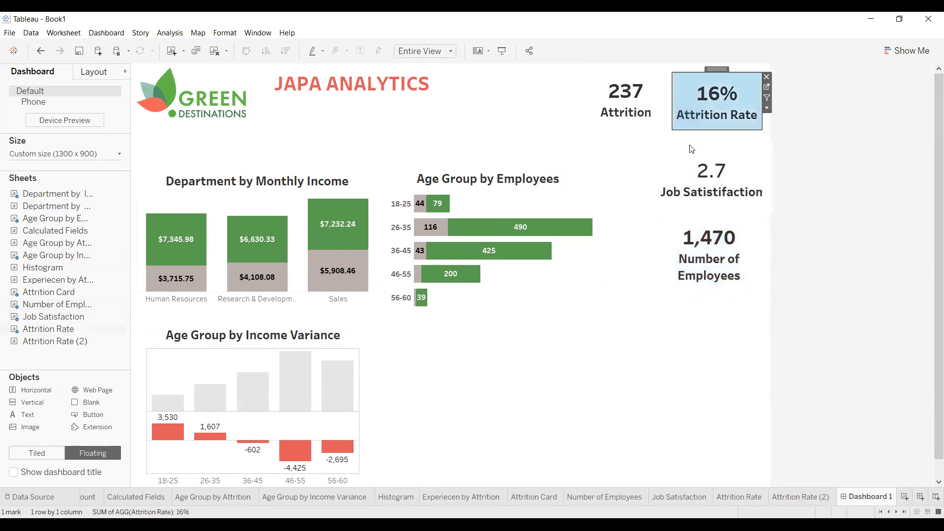
left_click_drag(683, 112, 670, 388)
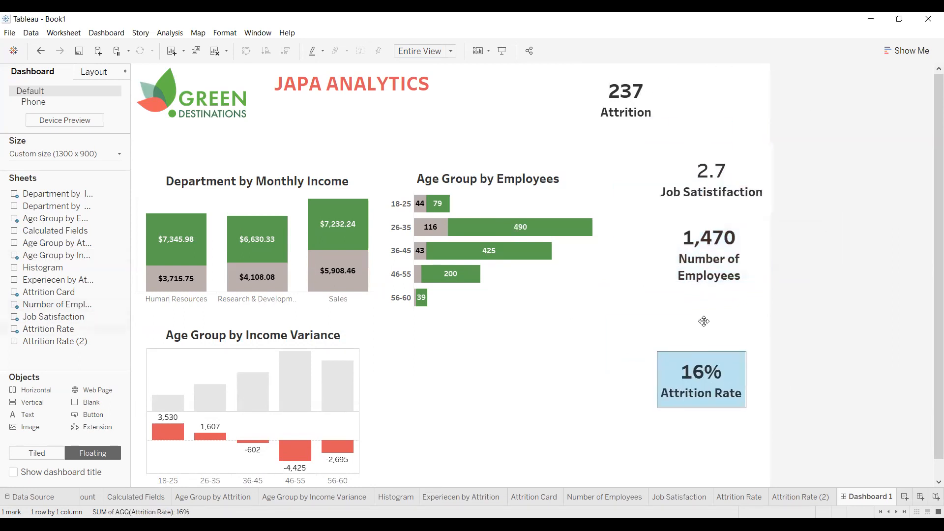
left_click(705, 199)
left_click_drag(705, 138, 648, 342)
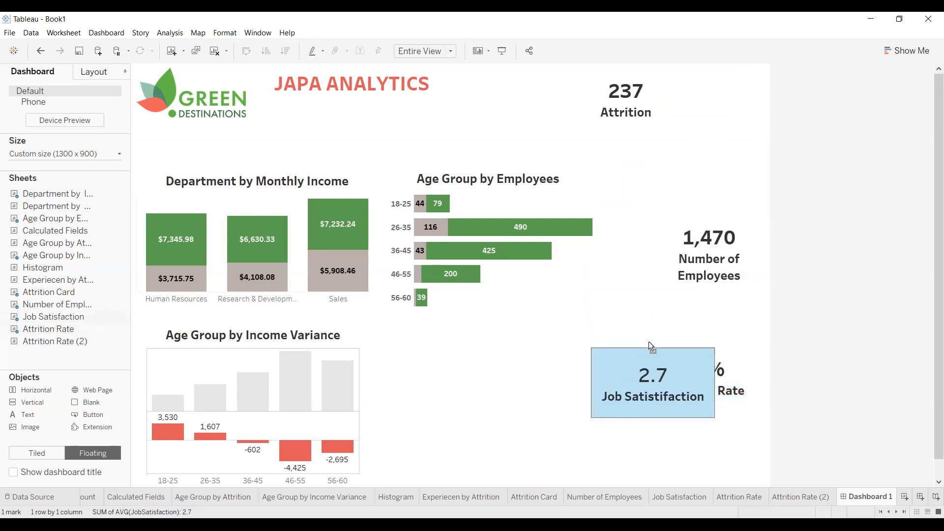
left_click(714, 238)
left_click_drag(711, 216, 711, 62)
left_click(641, 94)
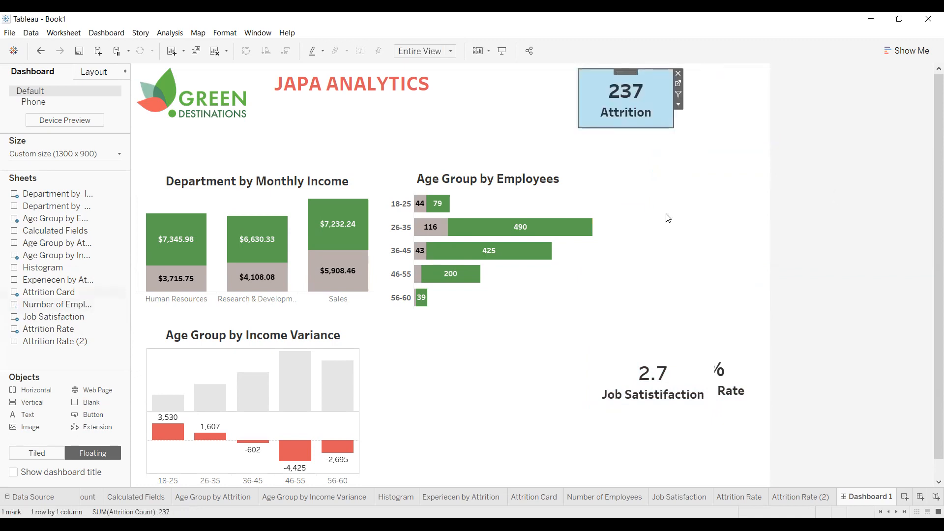
key("ctrl+z")
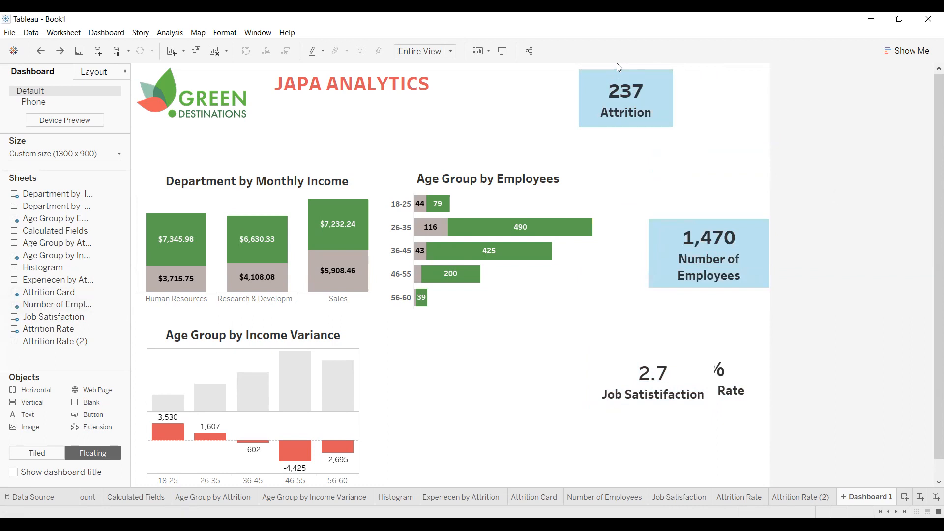
Place the Number of Employees card in the dashboard's upper-right corner and the Attrition card directly beneath it
left_click_drag(621, 70, 546, 117)
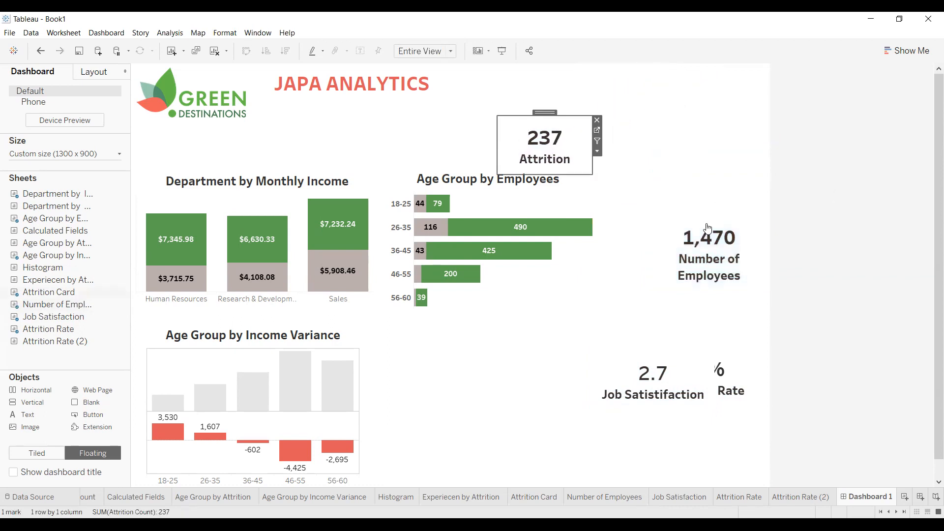
left_click(713, 225)
left_click_drag(710, 211, 701, 66)
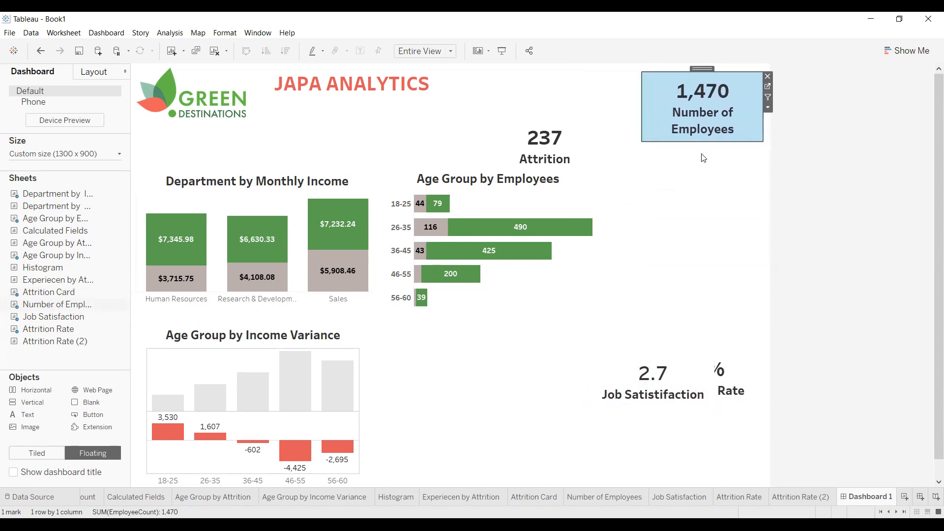
left_click(651, 379)
left_click(544, 168)
left_click(548, 138)
left_click_drag(543, 112, 703, 162)
Stack the Attrition Rate and Job Satisfaction cards below the Attrition card, narrowing the Job Satisfaction card slightly
left_click(686, 374)
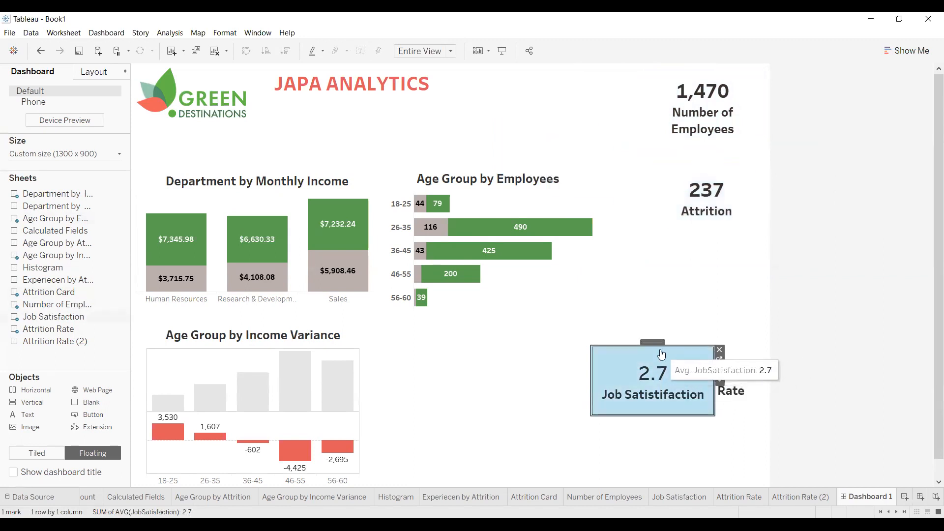
left_click_drag(654, 344, 592, 388)
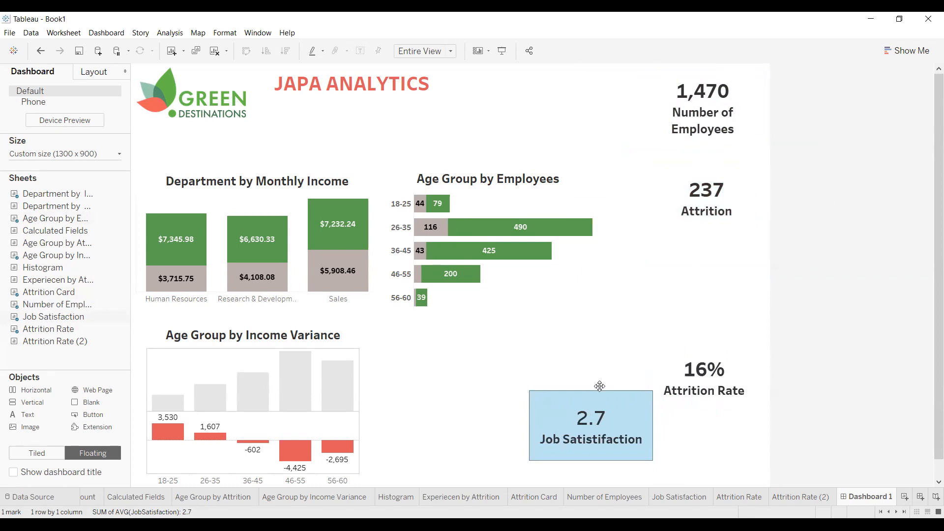
left_click(727, 376)
left_click_drag(718, 347, 717, 250)
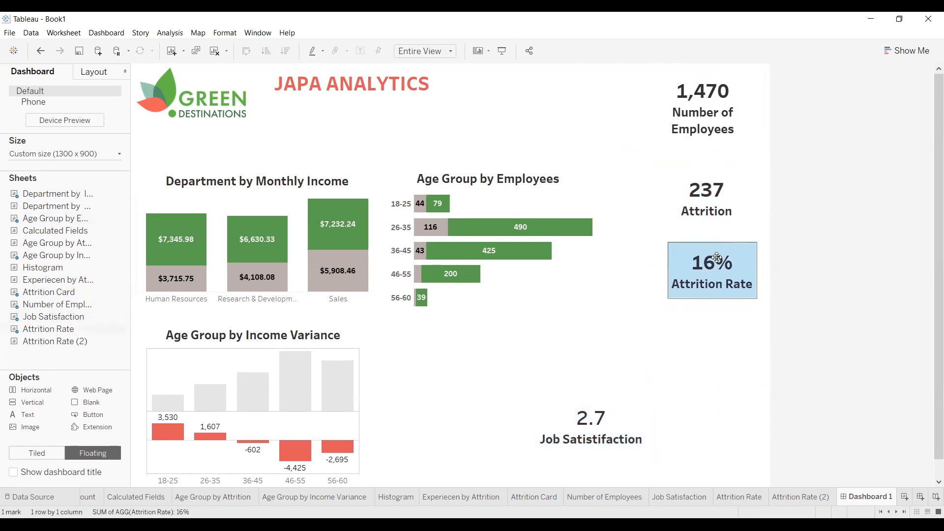
left_click(609, 424)
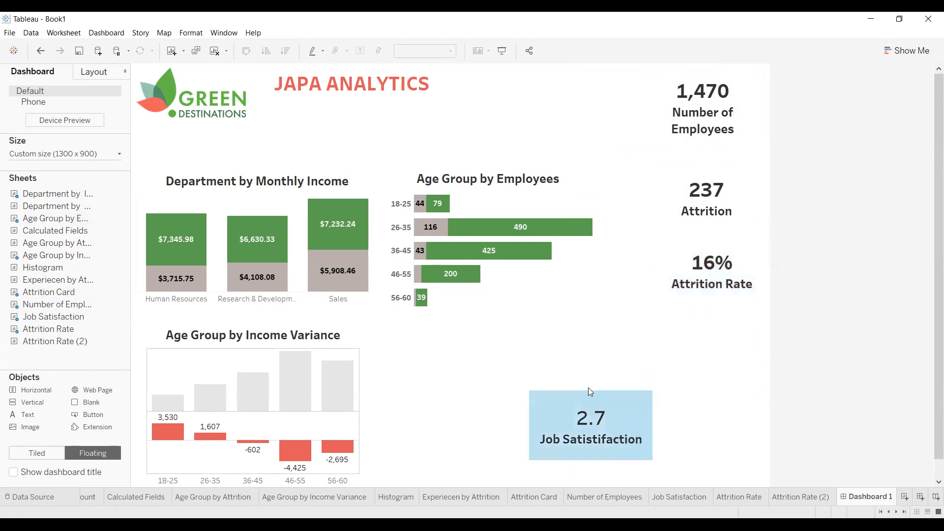
left_click_drag(588, 385, 707, 311)
left_click_drag(644, 320, 707, 308)
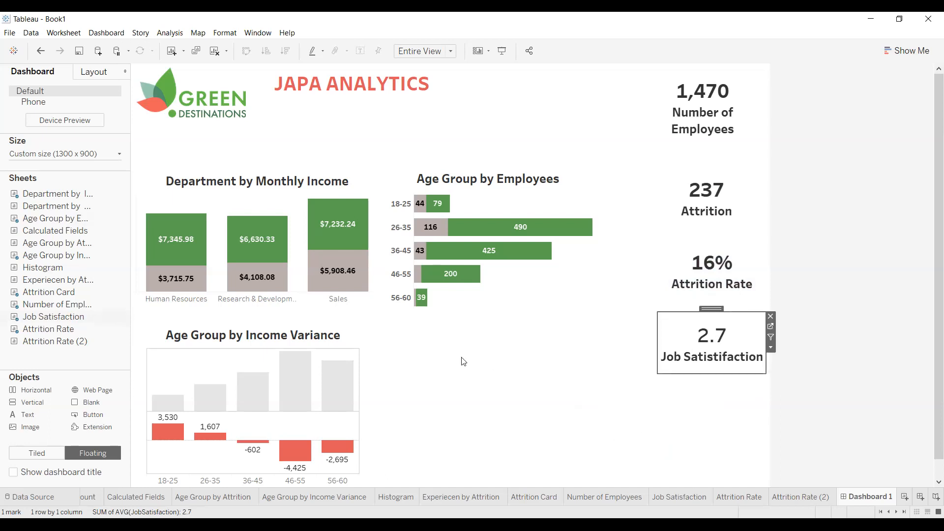
Move the Department by Monthly Income and Age Group by Employees charts down to free a strip below the logo
left_click(249, 212)
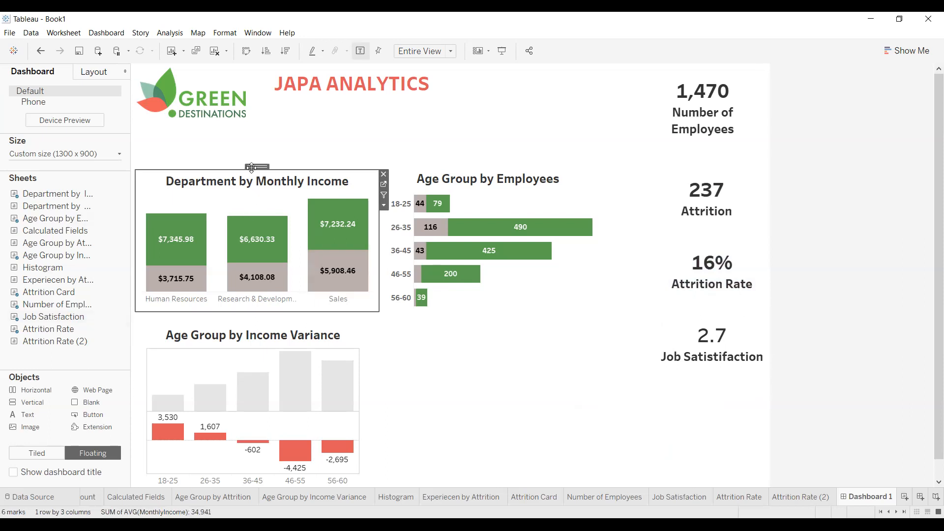
left_click_drag(250, 169, 250, 207)
left_click(436, 203)
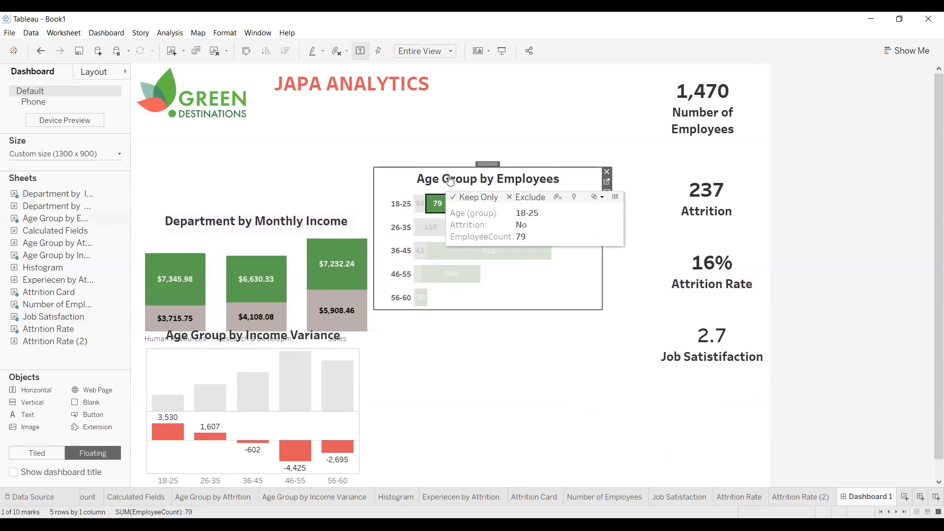
left_click_drag(495, 164, 503, 229)
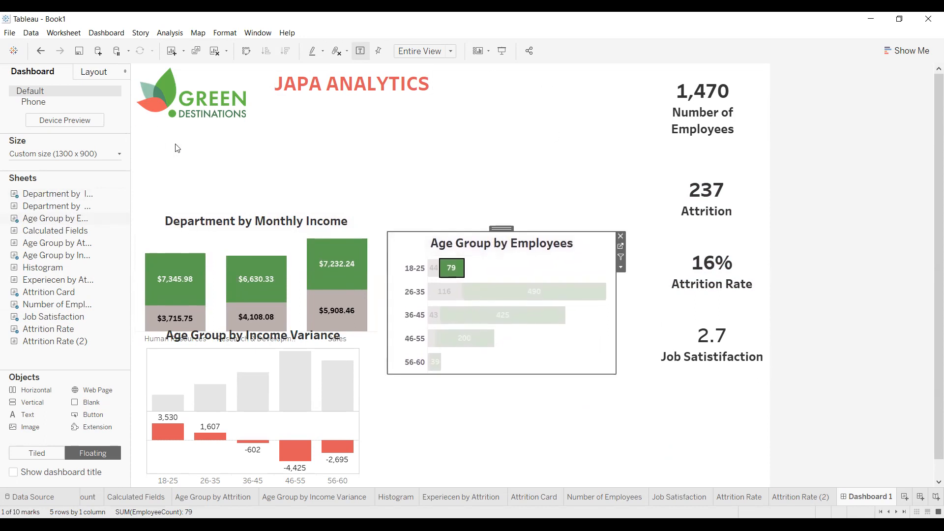
Move the Number of Employees and Attrition cards side by side into a row below the logo
left_click(721, 84)
left_click_drag(703, 69, 199, 125)
left_click(710, 162)
left_click_drag(708, 164, 312, 132)
Continue the KPI row with the Attrition Rate card and the Job Satisfaction card, spacing them apart
left_click(712, 249)
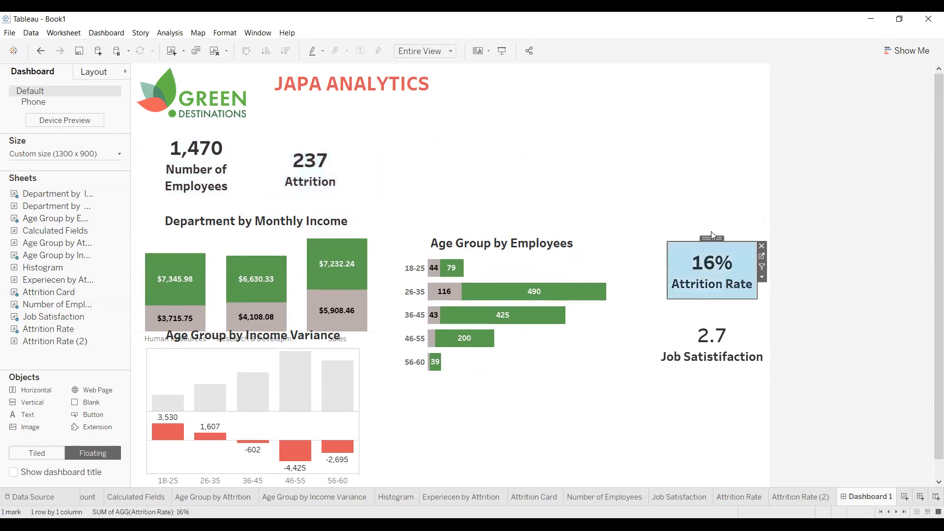
left_click_drag(712, 239, 439, 140)
left_click(715, 367)
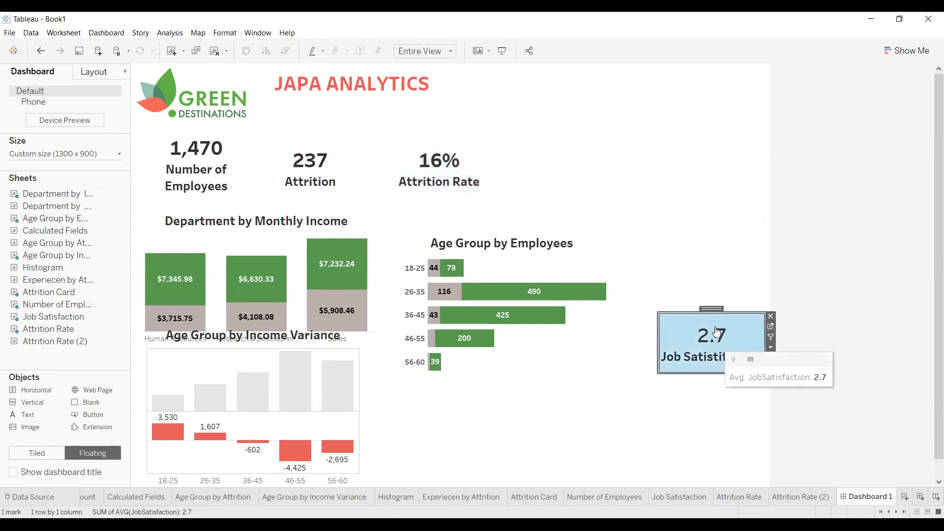
left_click_drag(712, 307, 447, 137)
left_click(446, 164)
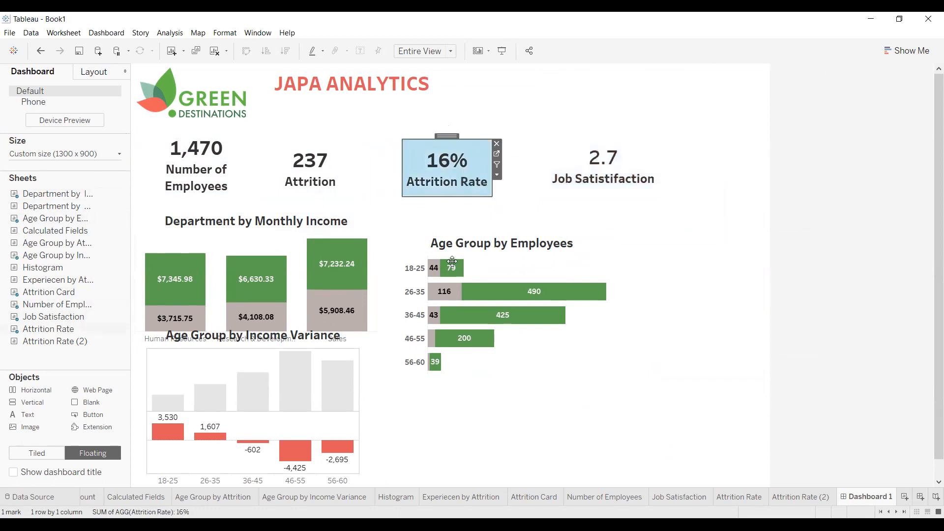
Raise the Age Group by Employees chart closer to the KPI cards and clear the mark selection in Age Group by Income Variance
left_click(452, 263)
left_click_drag(499, 229, 502, 212)
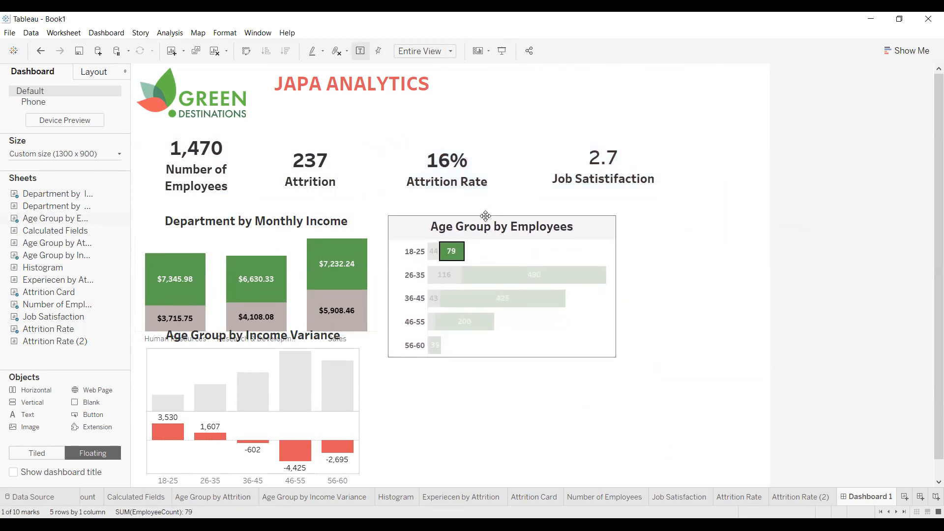
left_click(253, 391)
left_click(395, 378)
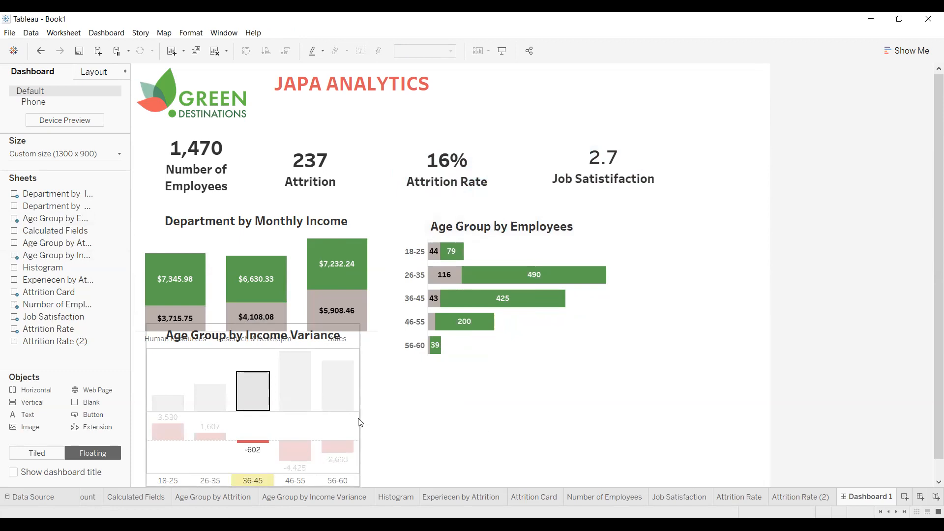
left_click(359, 415)
left_click(252, 405)
left_click(252, 402)
left_click(252, 407)
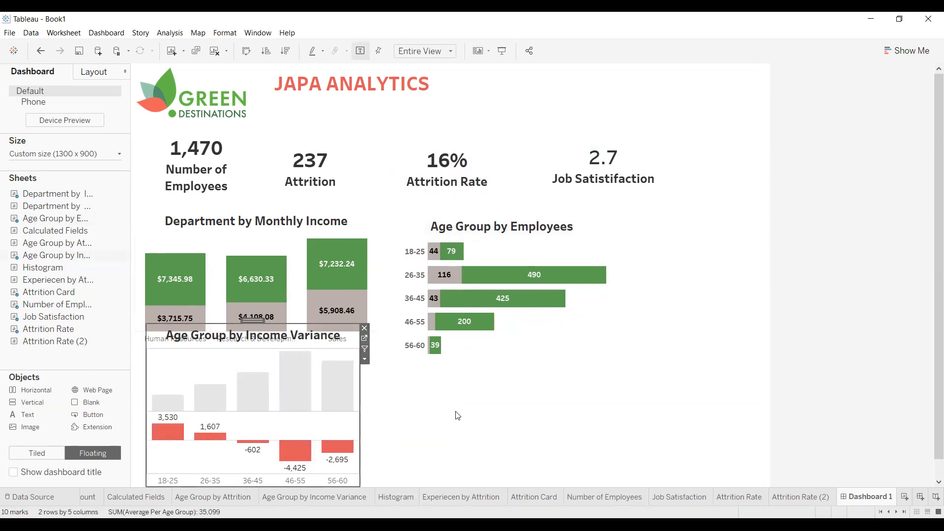
left_click(455, 415)
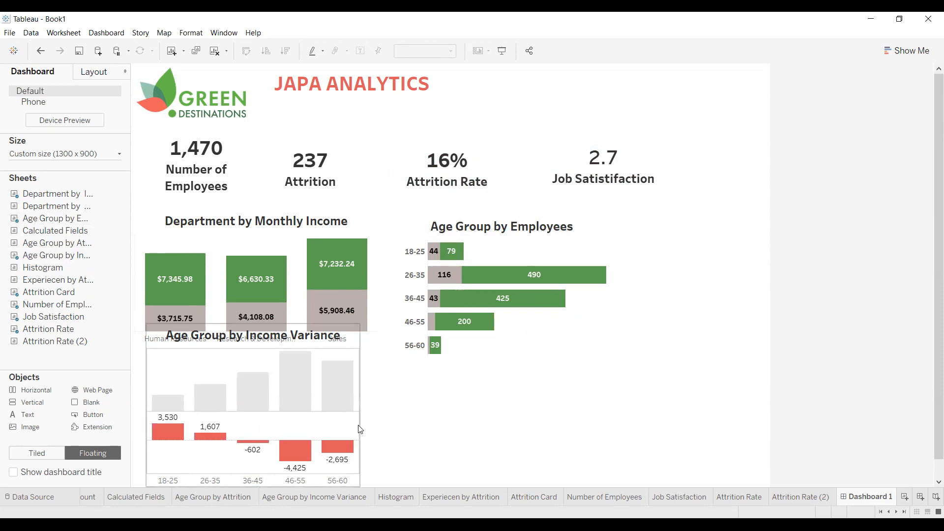
Move the Department by Monthly Income chart to the dashboard's right side and widen Age Group by Income Variance across the dashboard
left_click(346, 276)
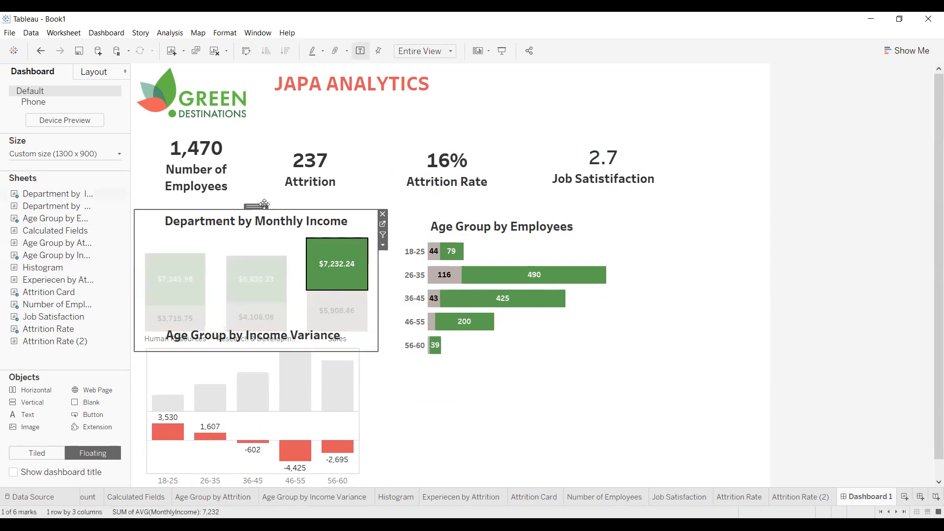
left_click_drag(491, 186, 623, 162)
left_click(336, 364)
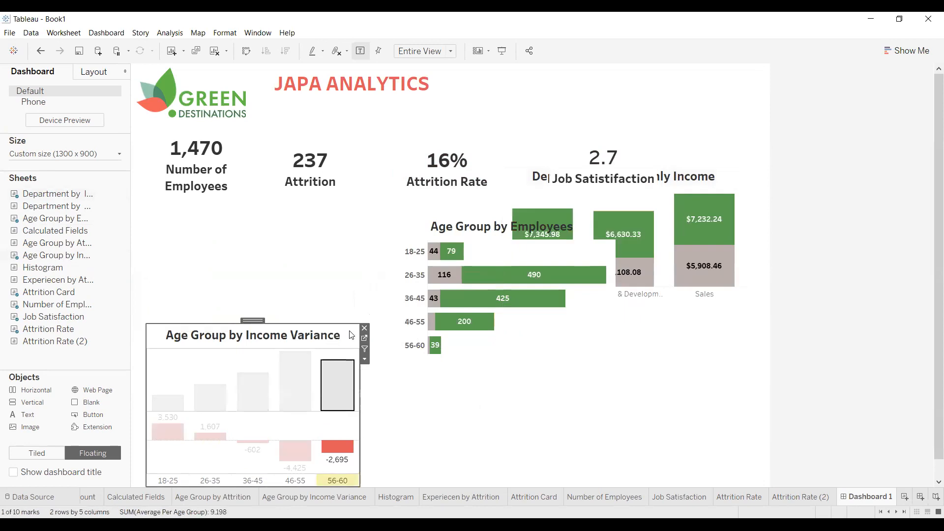
left_click_drag(360, 390, 761, 385)
Move the Age Group by Employees chart to the dashboard's left edge below the Number of Employees card and clear its mark selection
left_click(484, 298)
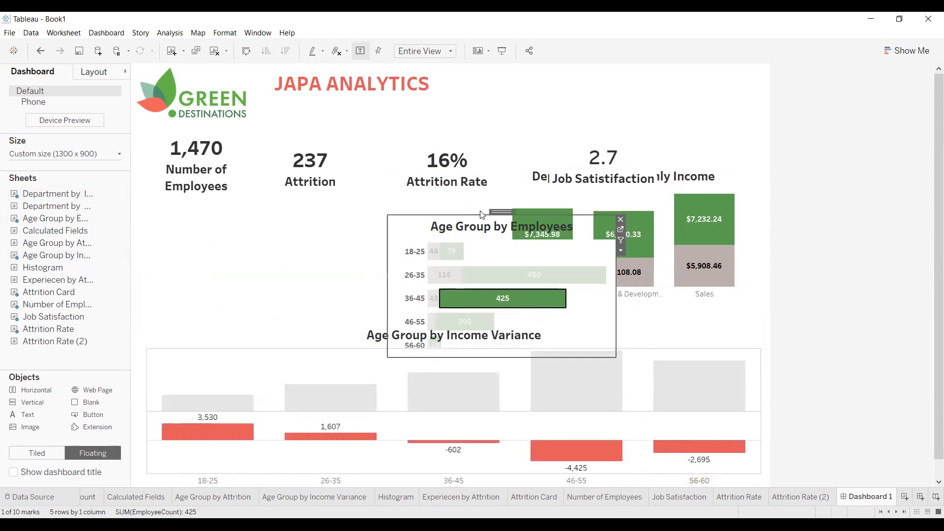
left_click_drag(496, 211, 247, 193)
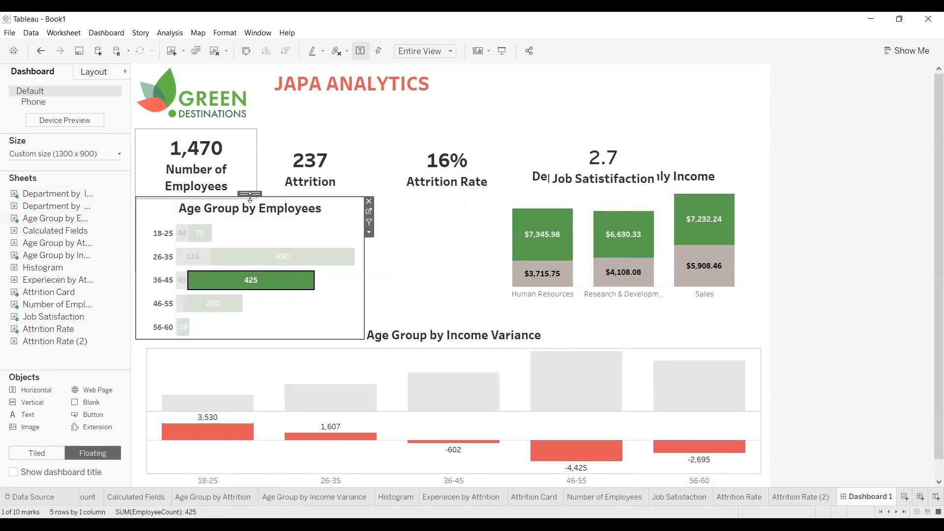
left_click(437, 234)
left_click(309, 284)
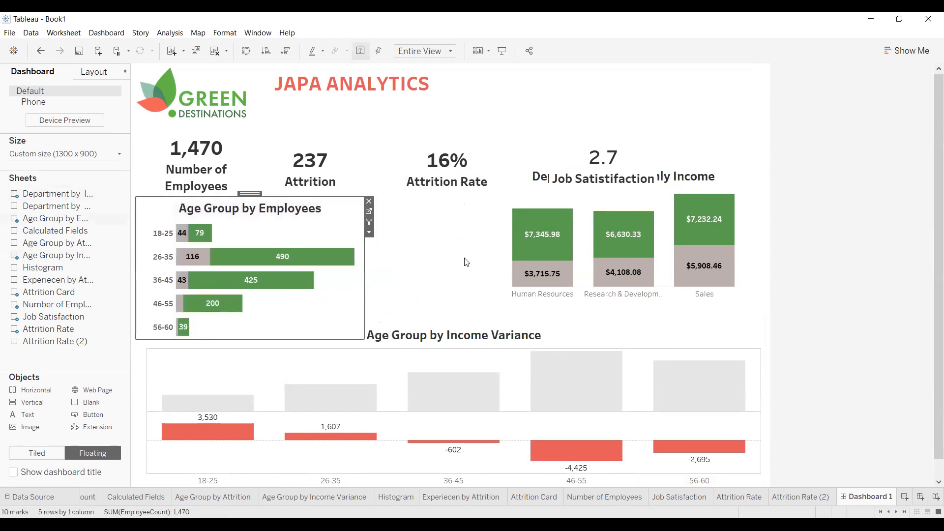
Place the Department by Monthly Income chart beside Age Group by Employees and shrink it to fit below the KPI cards
left_click(594, 214)
left_click_drag(622, 160, 487, 162)
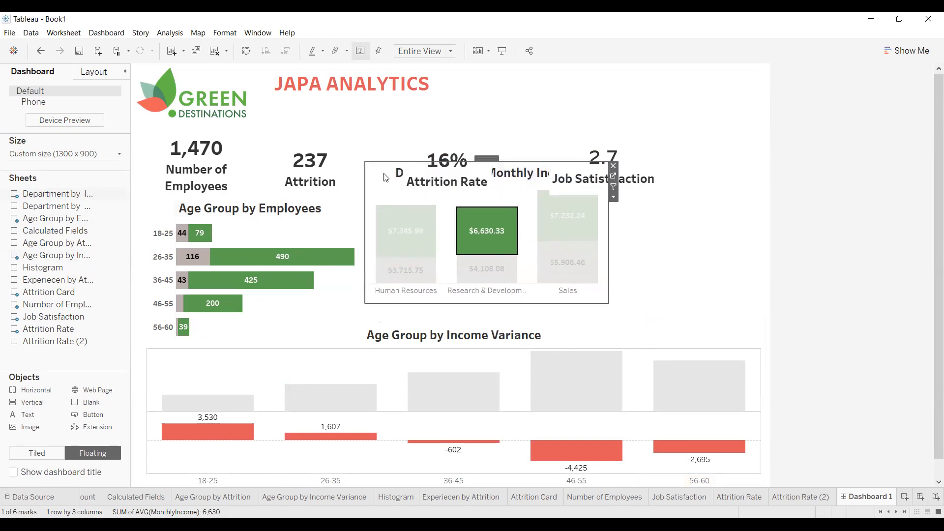
left_click_drag(366, 164, 391, 195)
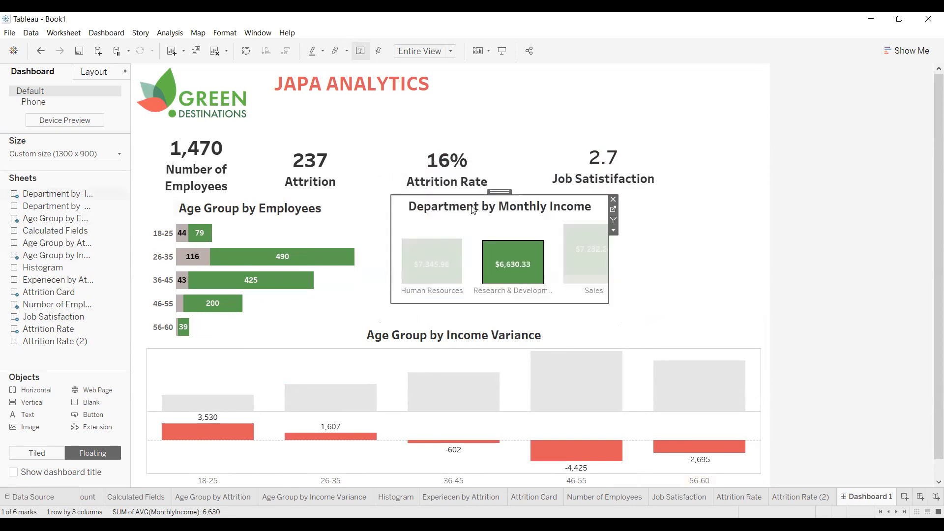
left_click_drag(493, 192, 467, 192)
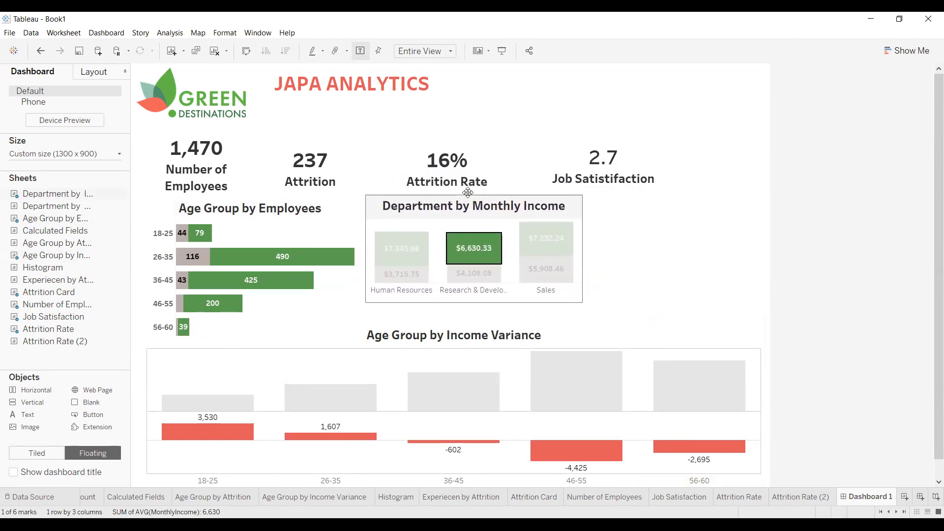
Extend the Department by Monthly Income chart down to the Income Variance title and nudge it closer to Age Group by Employees
left_click_drag(471, 300, 472, 328)
mouse_move(472, 256)
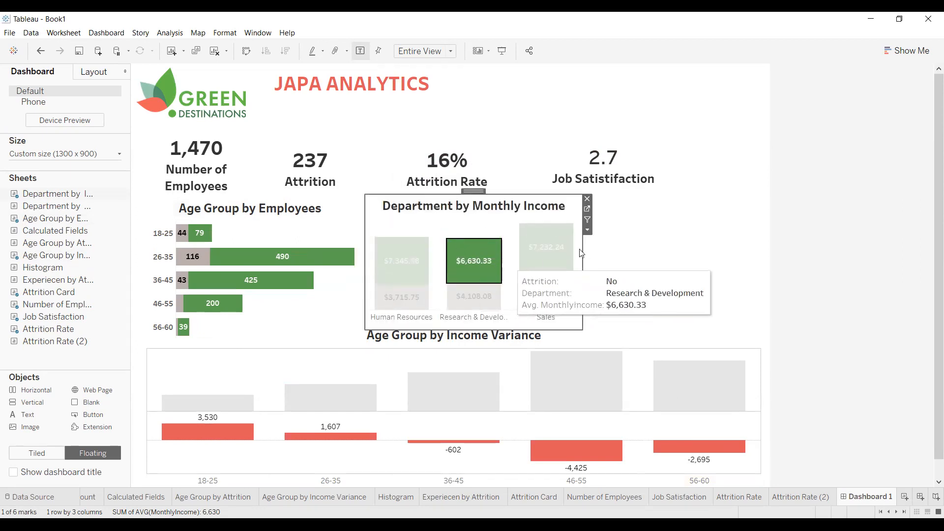
left_click(623, 263)
left_click(466, 273)
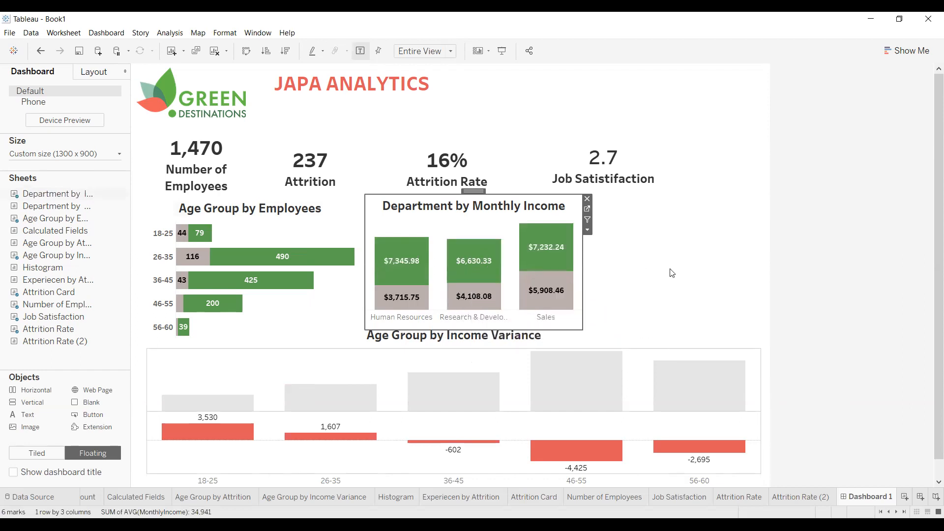
left_click_drag(475, 191, 470, 190)
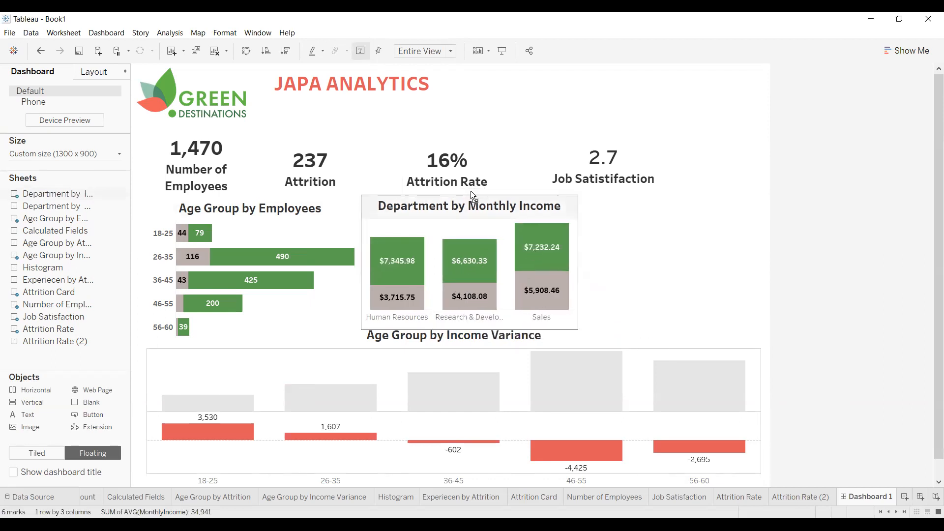
left_click(617, 270)
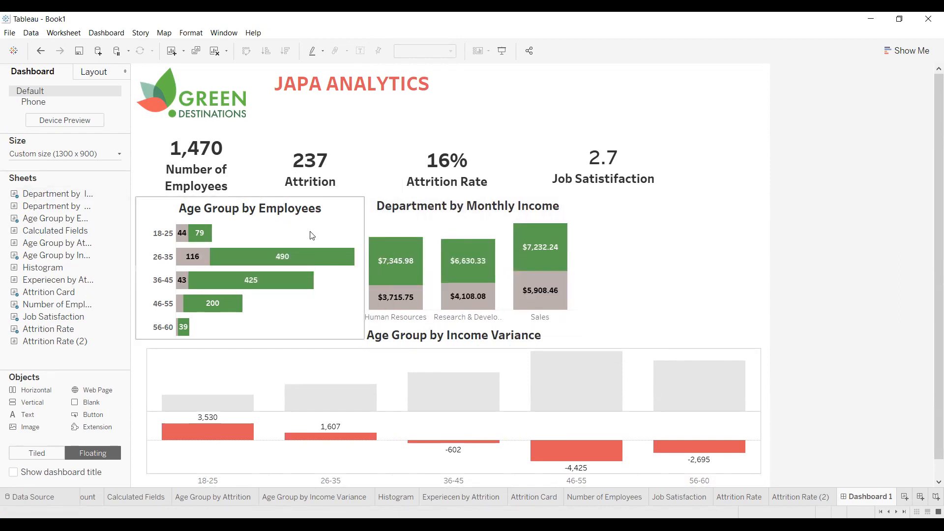
Try the Experiecen by Attrition sheet as a floating chart beside Department by Monthly Income, and remove it from the dashboard
mouse_move(395, 258)
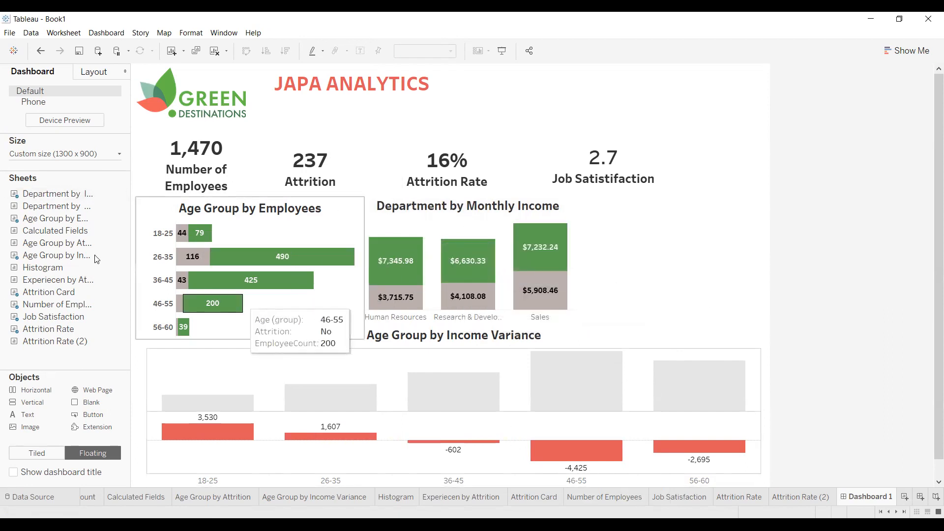
left_click_drag(75, 294, 65, 297)
left_click_drag(140, 294, 100, 237)
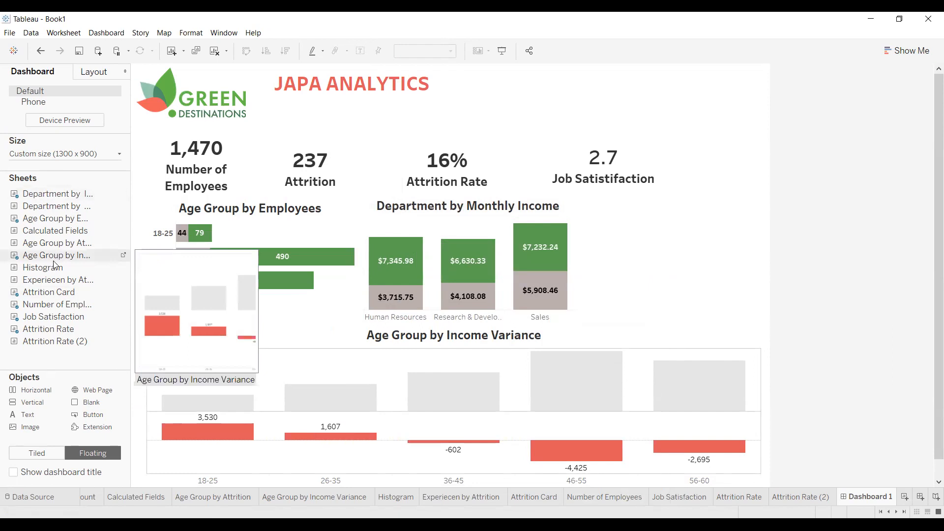
left_click_drag(51, 279, 581, 190)
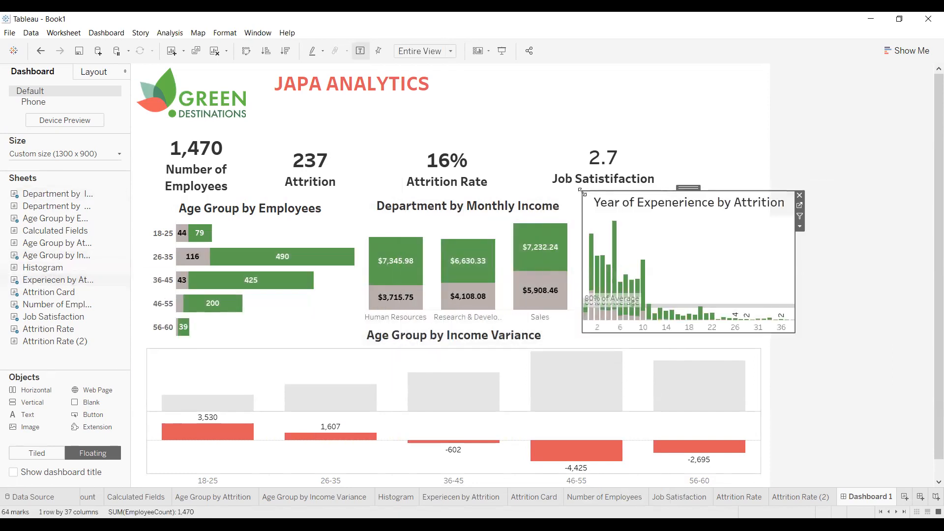
left_click(802, 196)
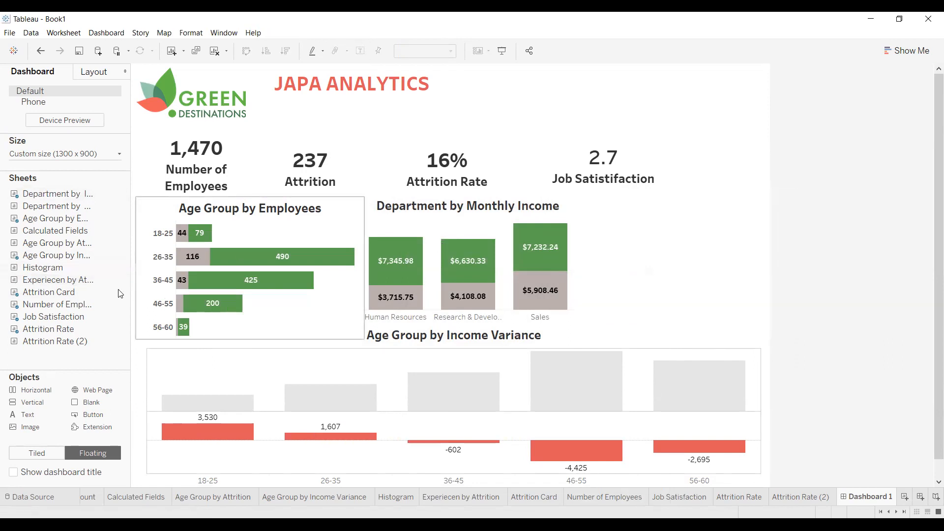
Nudge the Department by Monthly Income chart slightly up and to the right, away from Age Group by Employees
left_click_drag(76, 304, 76, 305)
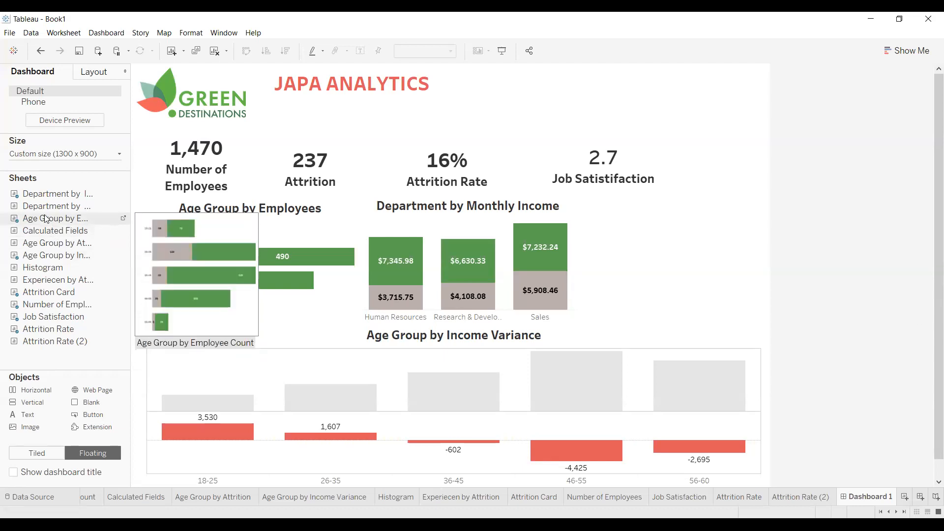
left_click(62, 194)
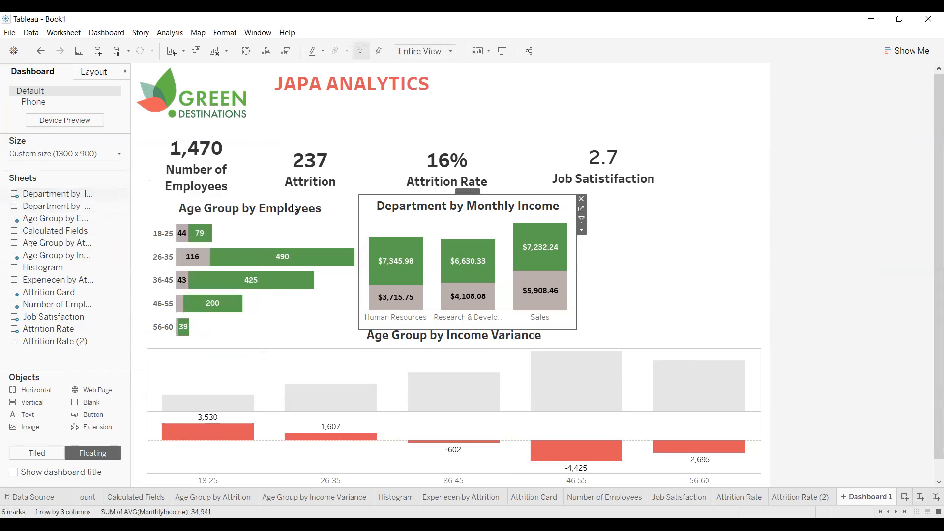
mouse_move(467, 194)
left_mouse_down()
mouse_move(524, 192)
mouse_move(471, 189)
left_mouse_up()
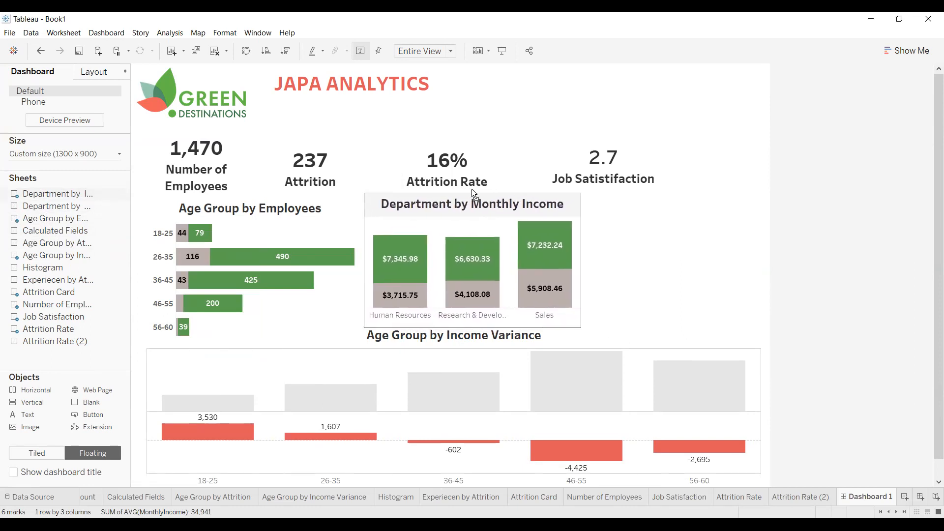
Add the Department by Age sheet as a floating chart beside Department by Monthly Income and fit it to the dashboard's right edge
mouse_move(5, 194)
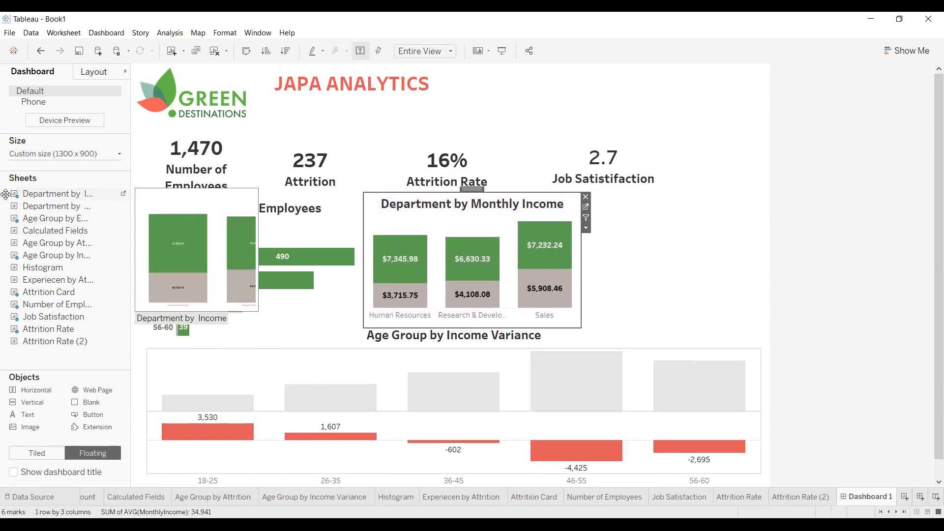
mouse_move(42, 207)
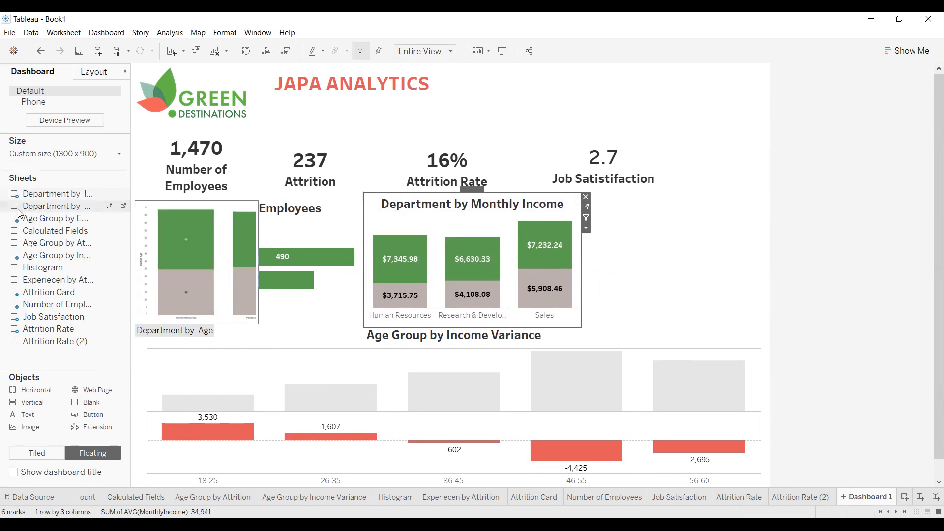
left_click_drag(19, 212, 625, 203)
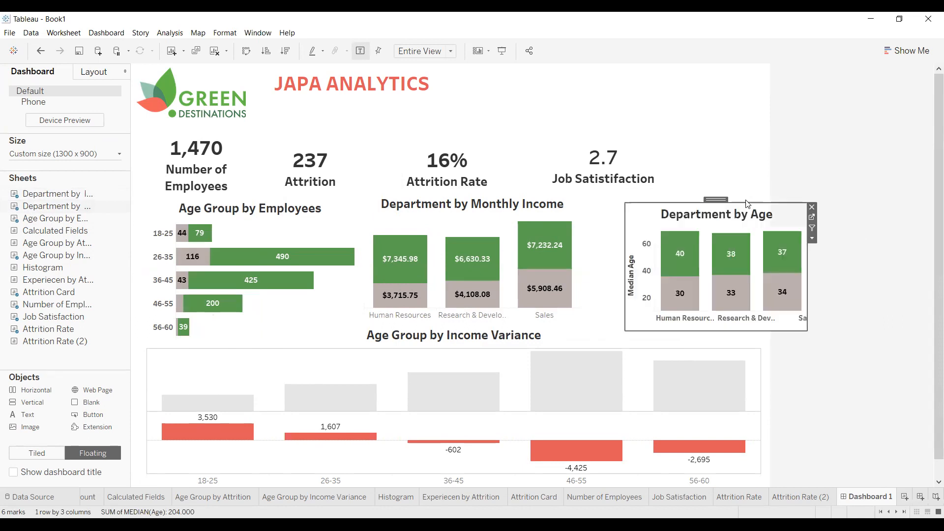
left_click_drag(716, 199, 671, 194)
left_click_drag(762, 266, 769, 265)
left_click(609, 146)
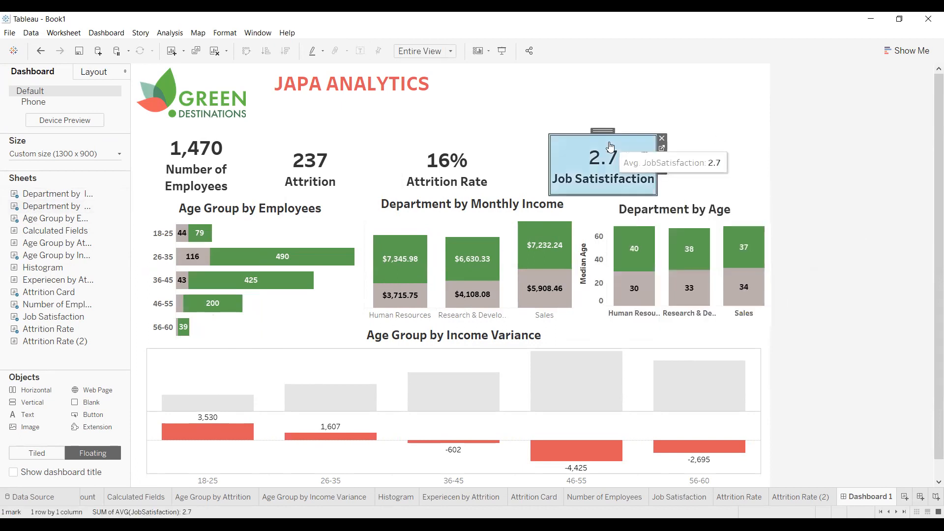
left_click(706, 102)
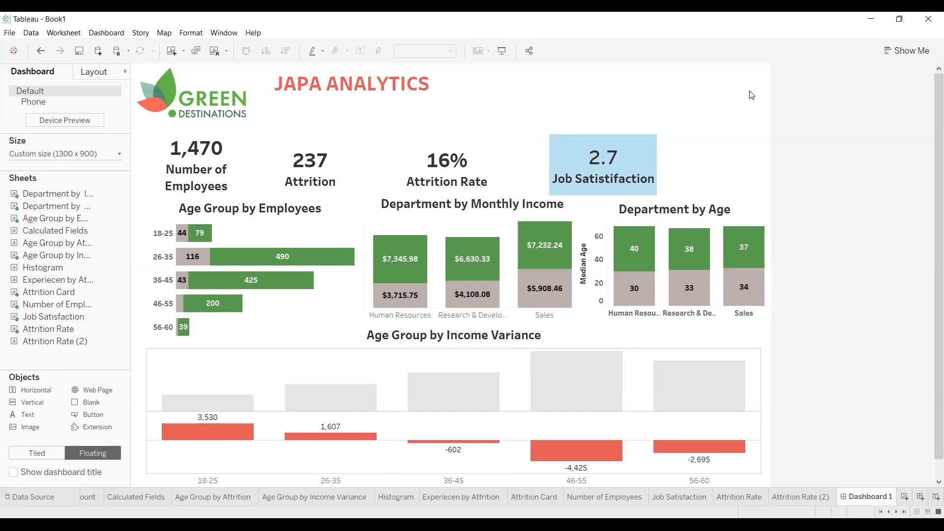
Create a new story with its title shown and widen the sheet list enough for the full sheet names
left_click(932, 498)
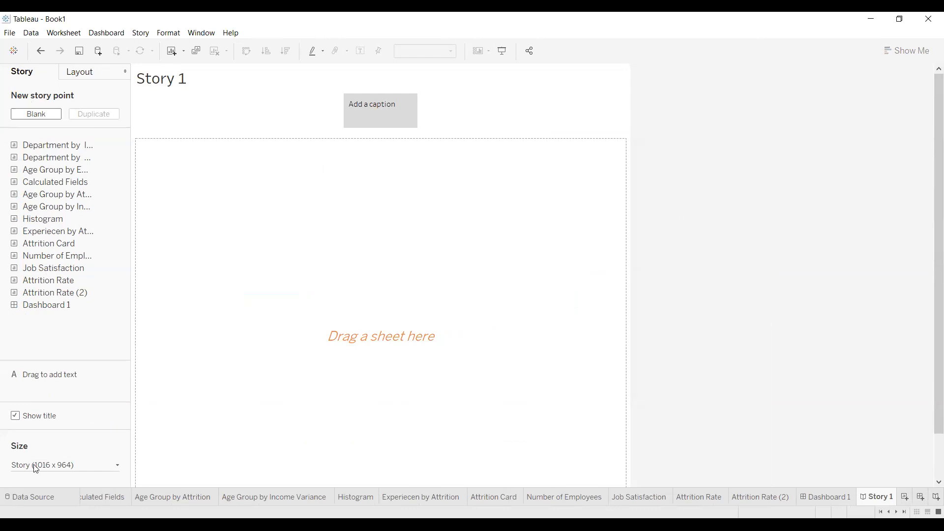
left_click(16, 415)
left_click(16, 415)
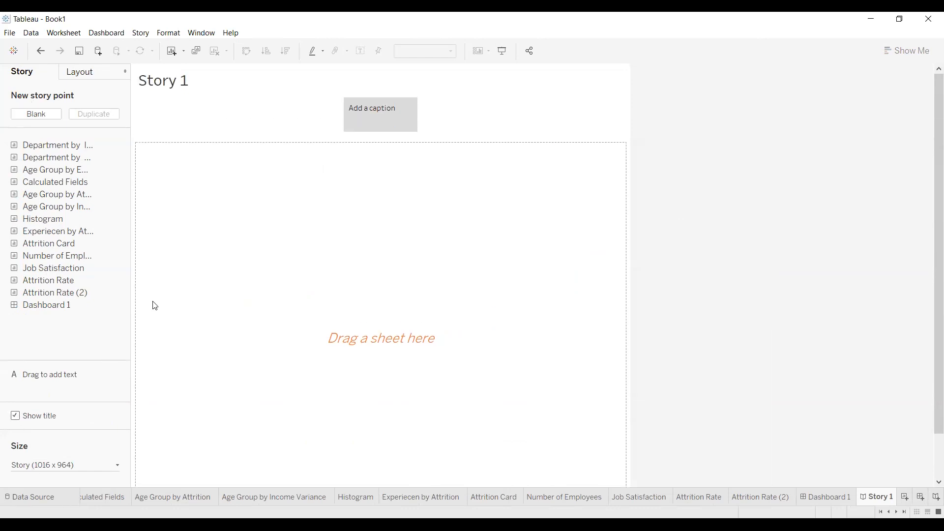
left_click_drag(132, 260, 172, 257)
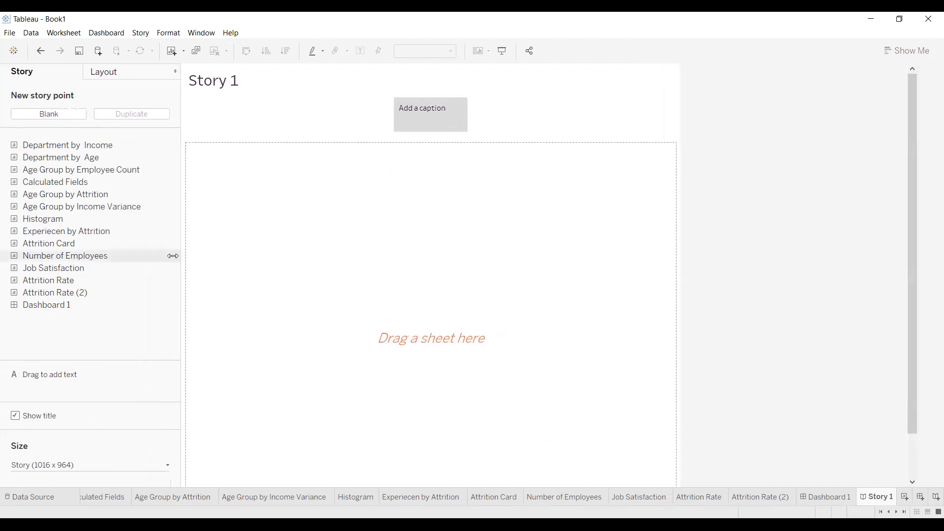
left_click(810, 497)
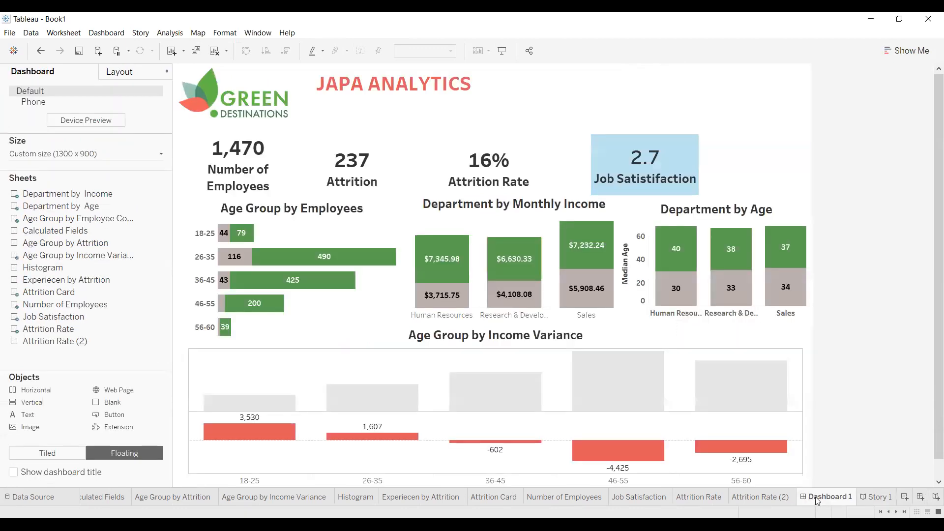
left_click(874, 497)
left_click(842, 498)
left_click(876, 497)
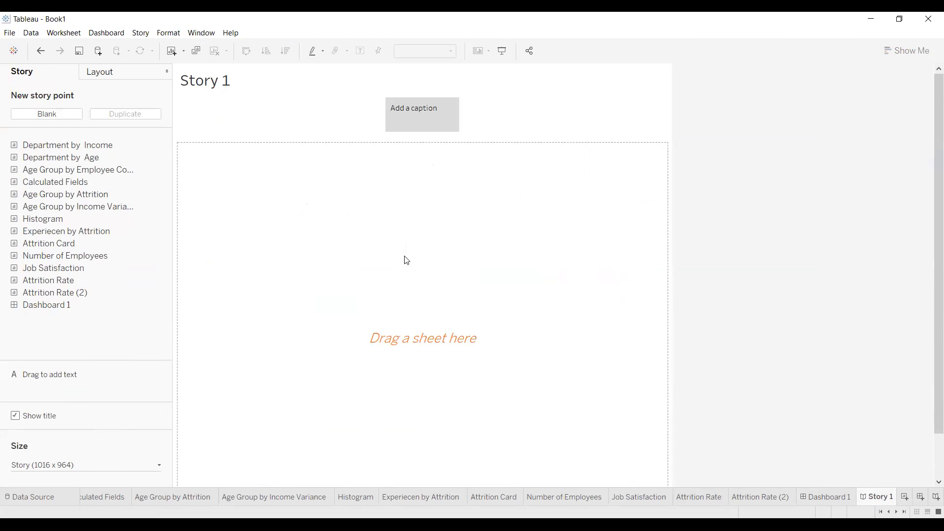
mouse_move(83, 300)
left_click_drag(172, 289, 184, 289)
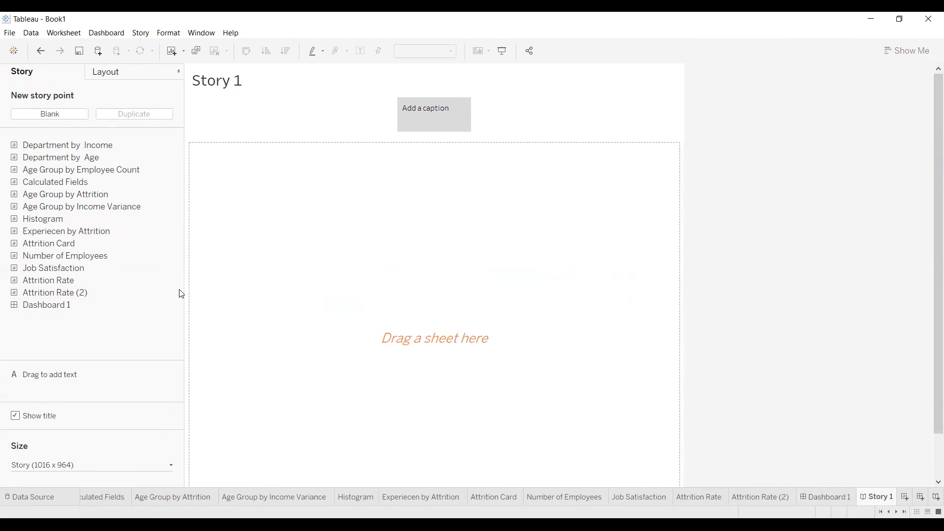
Examine the story's formatting settings and its title editor, closing each without edits
left_click(167, 32)
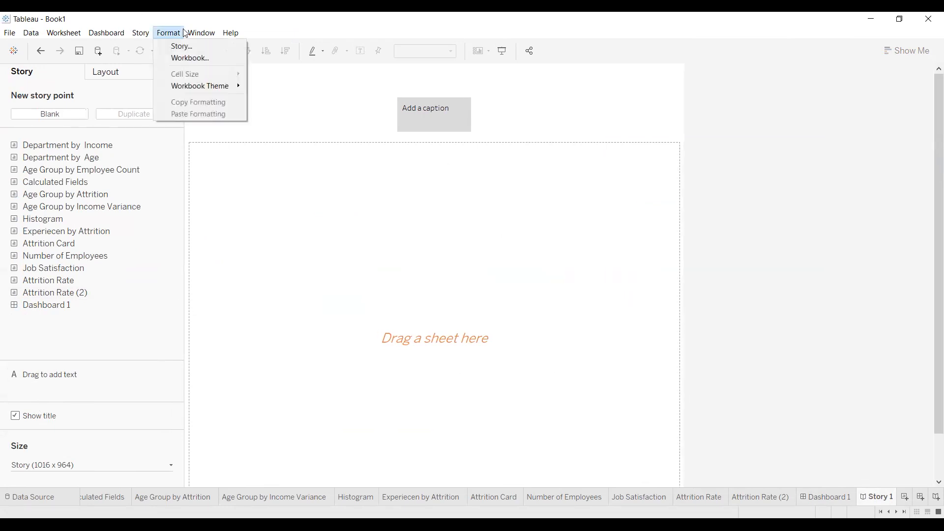
left_click(142, 34)
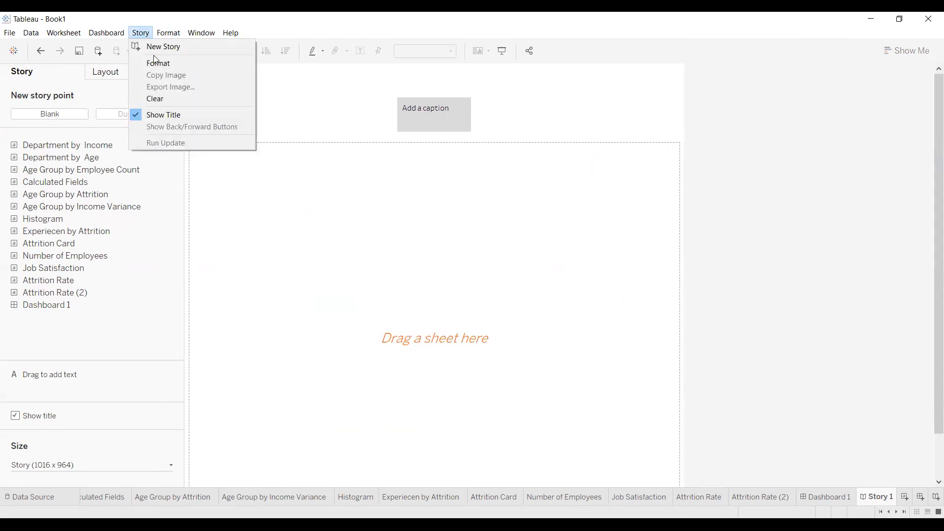
left_click(156, 63)
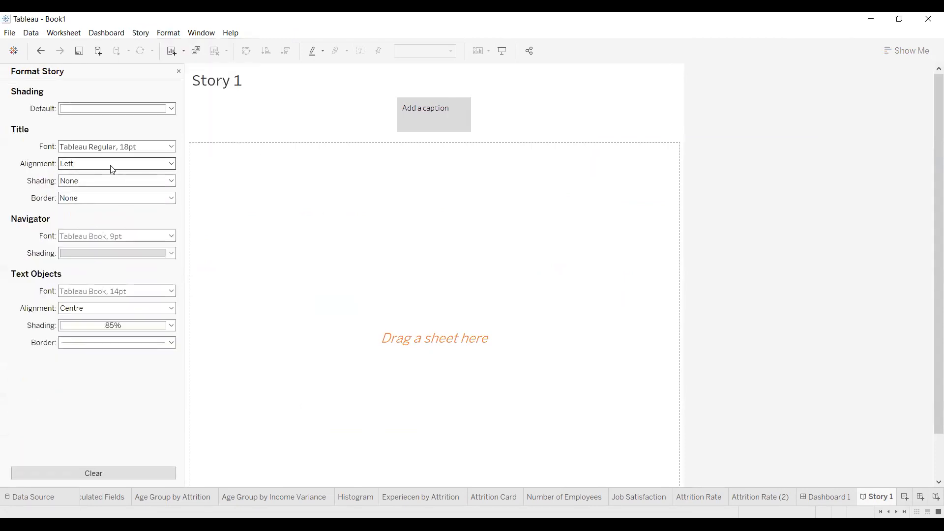
left_click(178, 71)
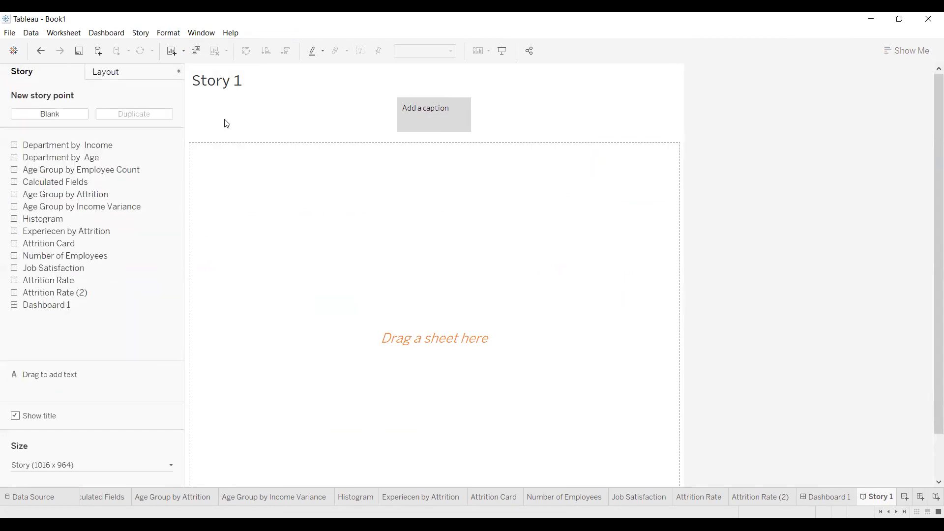
left_click(413, 108)
double_click(237, 80)
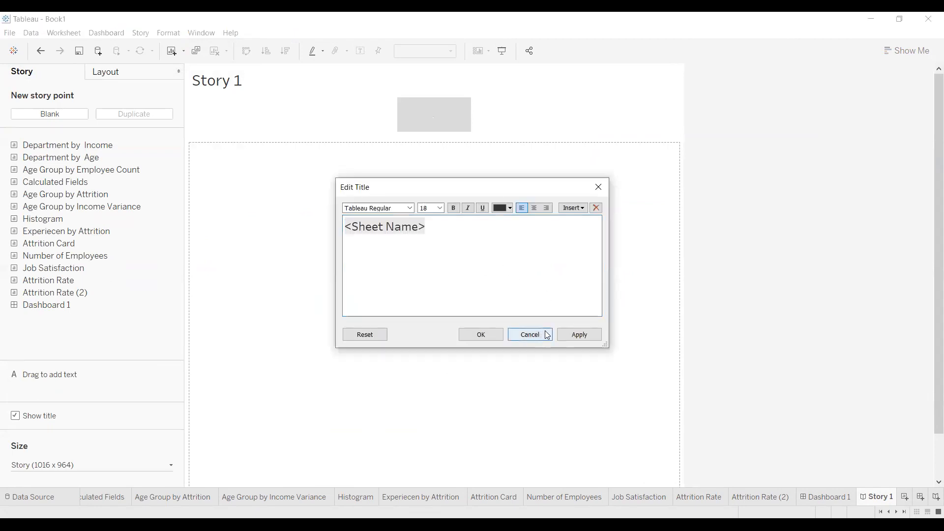
key("Escape")
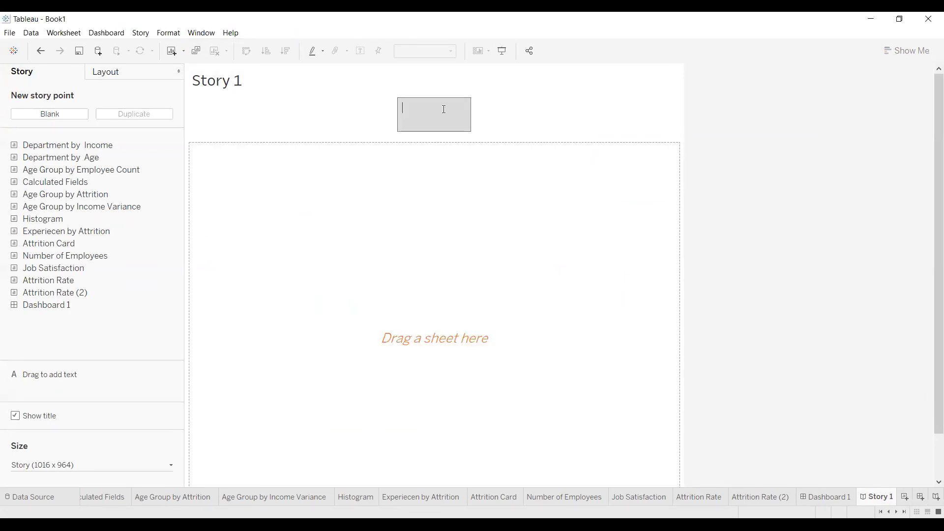
type("ove")
key("BackSpace")
key("BackSpace")
key("BackSpace")
type("over")
key("BackSpace")
key("BackSpace")
key("BackSpace")
Place the Department by Income sheet in the first story point and caption it "Department by Income"
left_click_drag(54, 149, 333, 265)
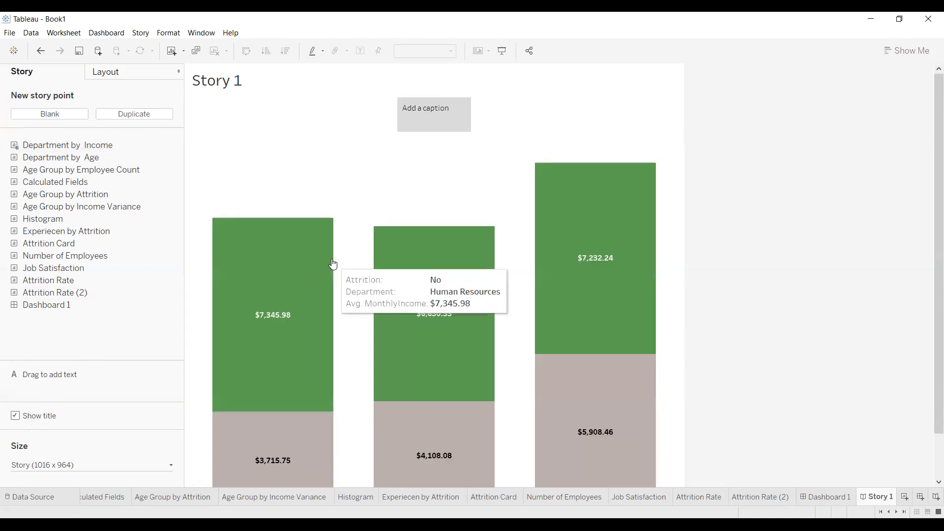
mouse_move(434, 119)
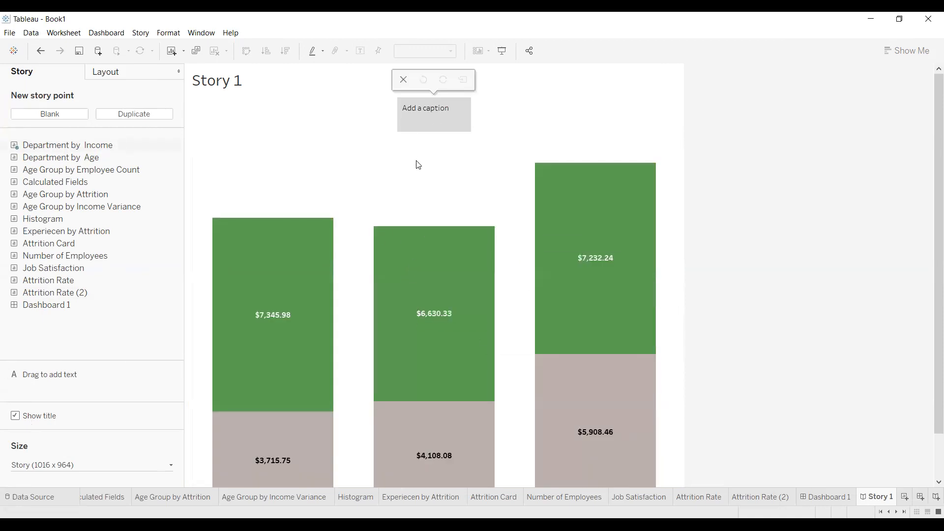
left_click(421, 122)
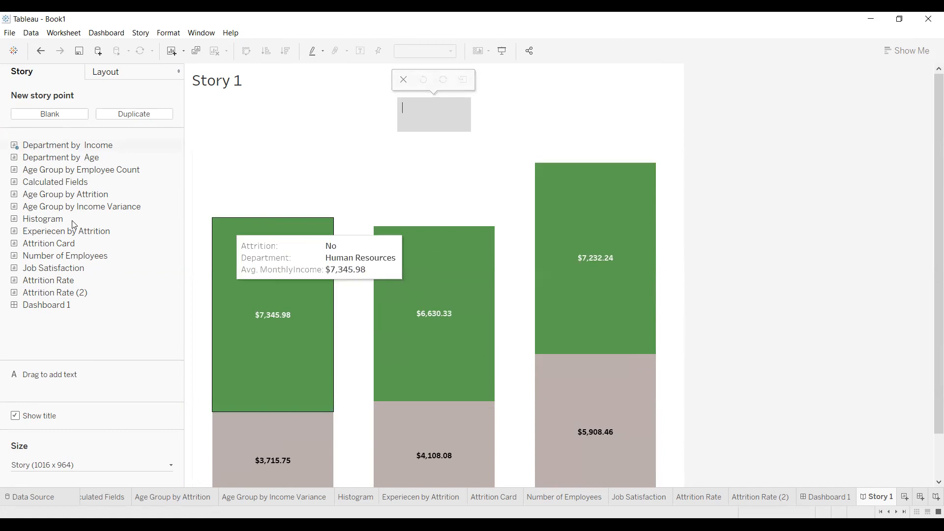
type("Department by Income")
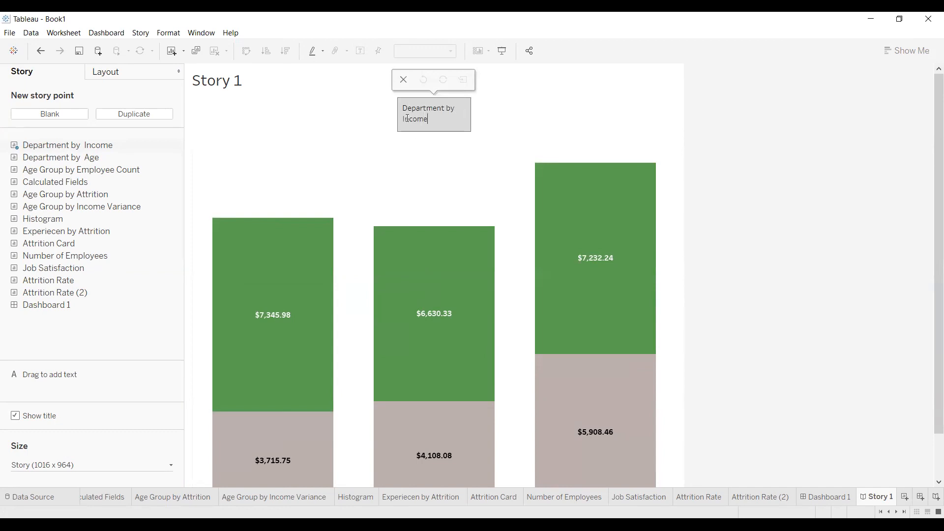
left_click(486, 118)
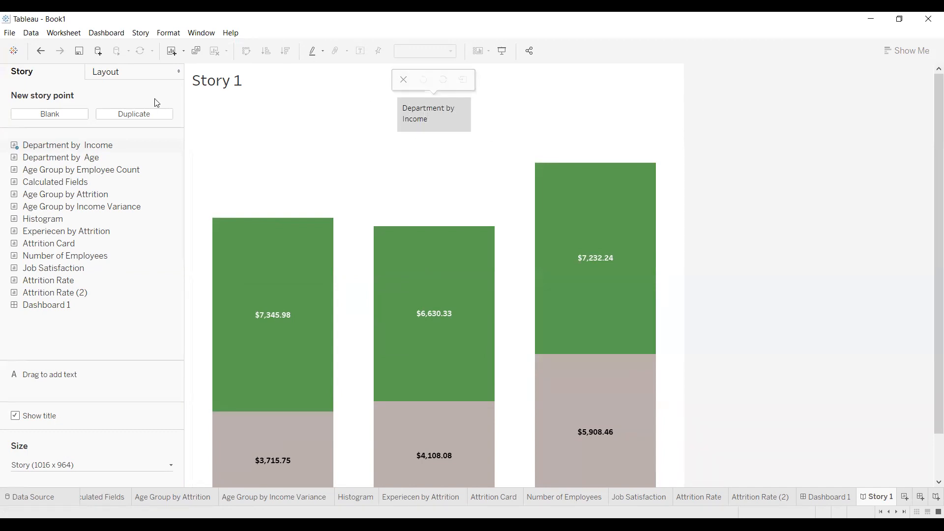
Add a blank second story point captioned "Department by Age" and place the Department by Age sheet in it
left_click(73, 114)
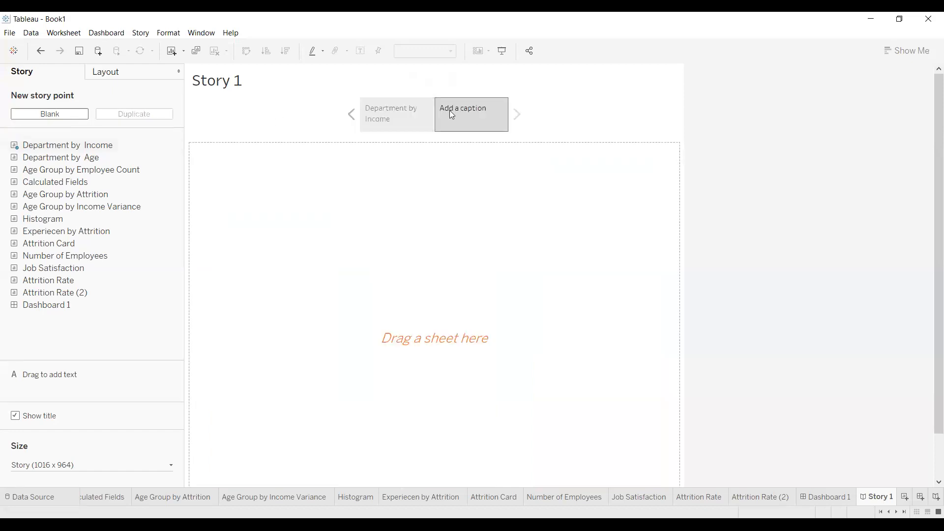
double_click(470, 115)
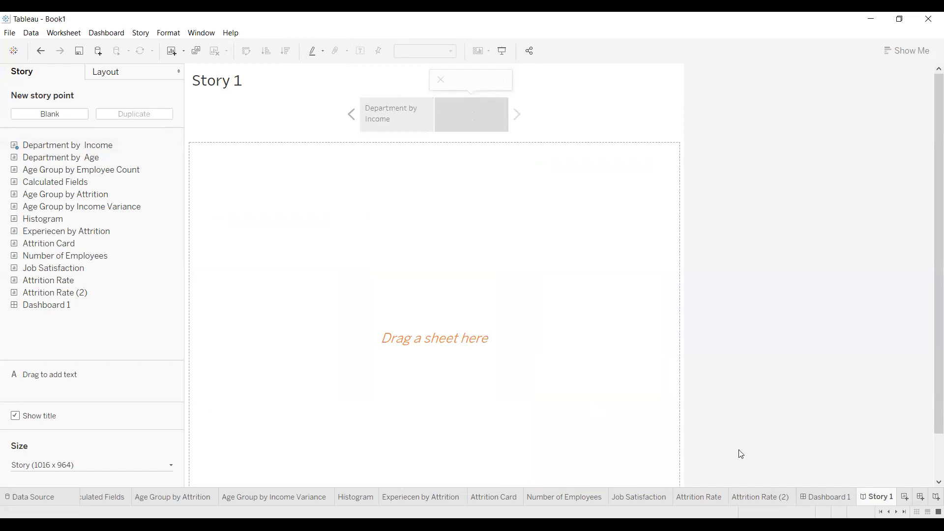
left_click(812, 497)
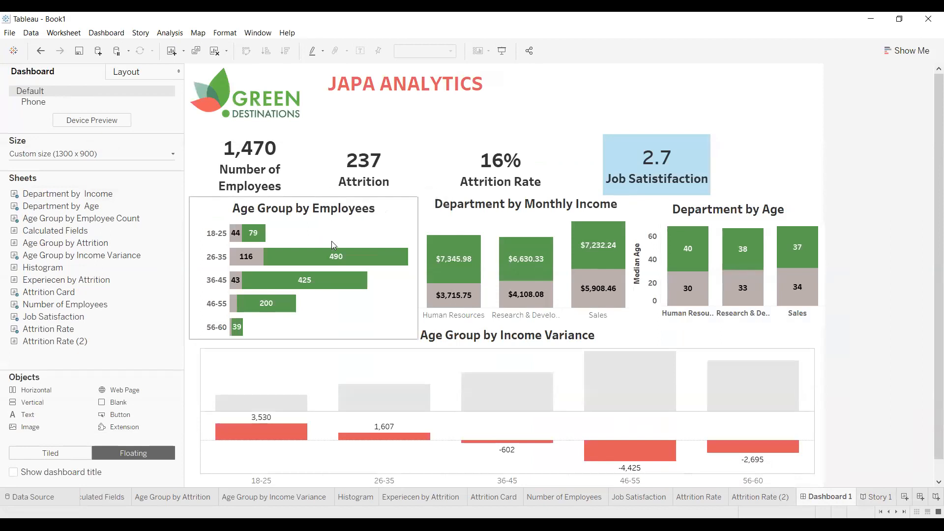
left_click(870, 496)
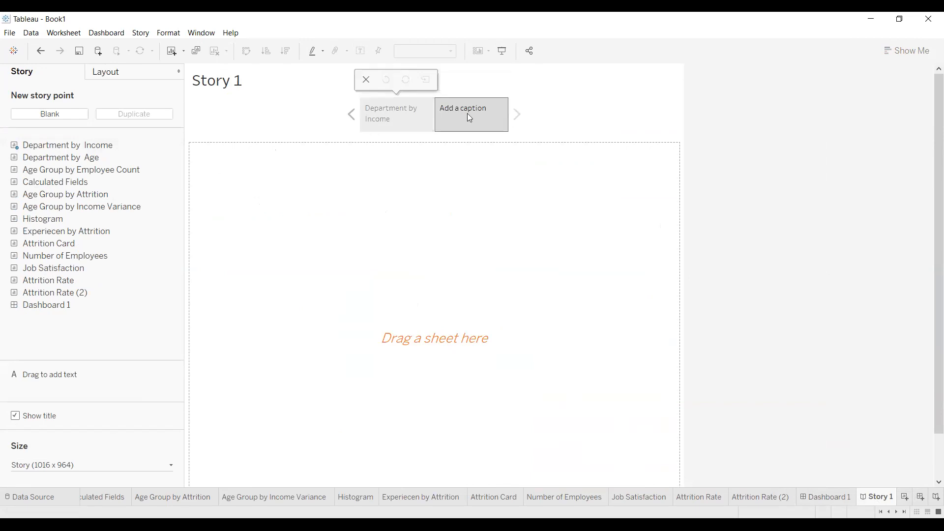
type("Department by Age")
key("Return")
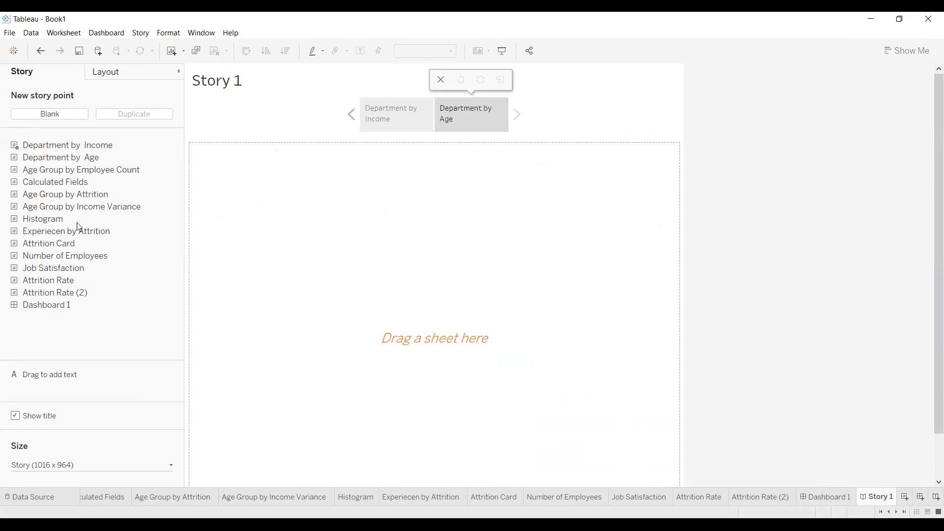
left_click(66, 194)
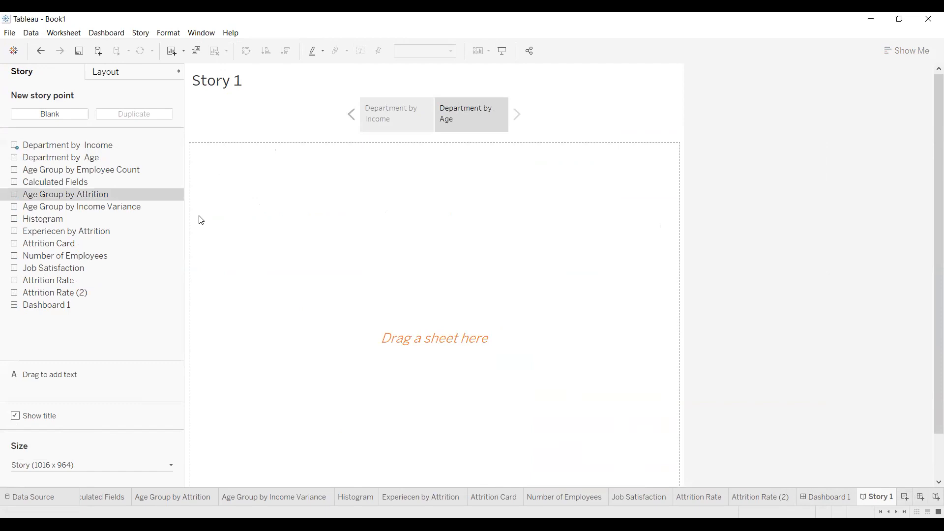
left_click_drag(58, 157, 333, 219)
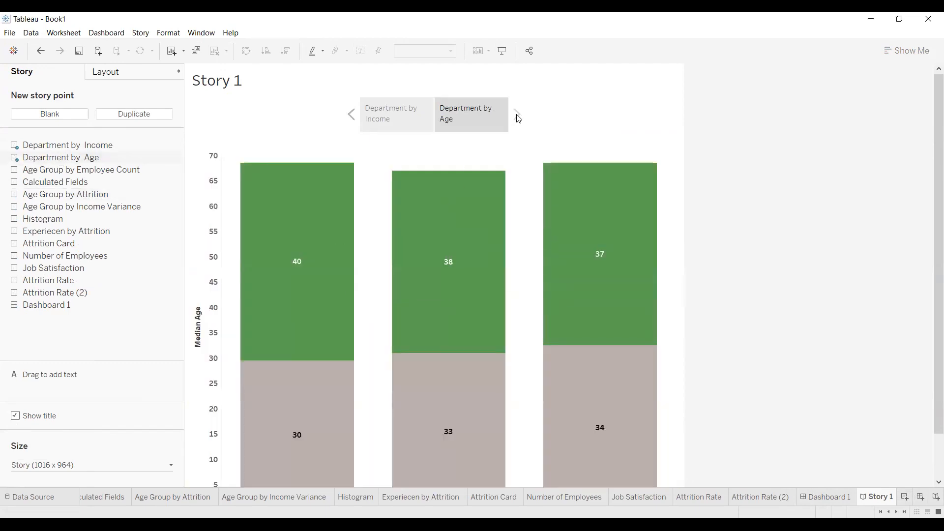
Add a blank third story point, place the Age Group by Attrition sheet in it and caption it "Age by Attrition"
left_click(59, 115)
mouse_move(106, 154)
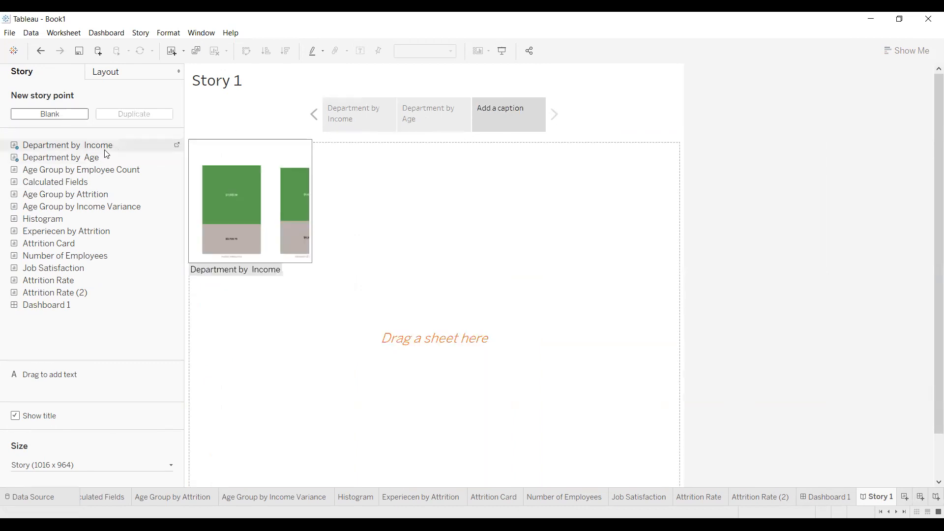
mouse_move(65, 199)
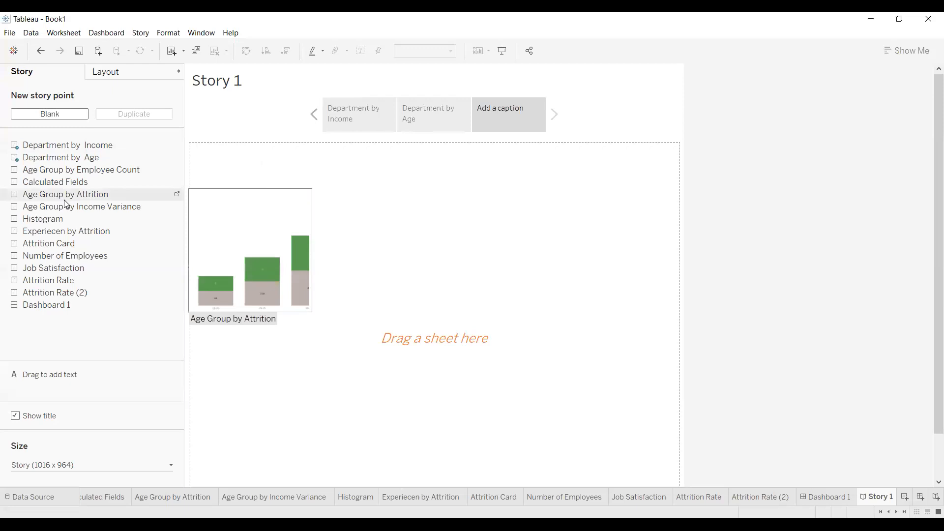
left_click_drag(64, 200, 398, 238)
double_click(509, 109)
type("Agee")
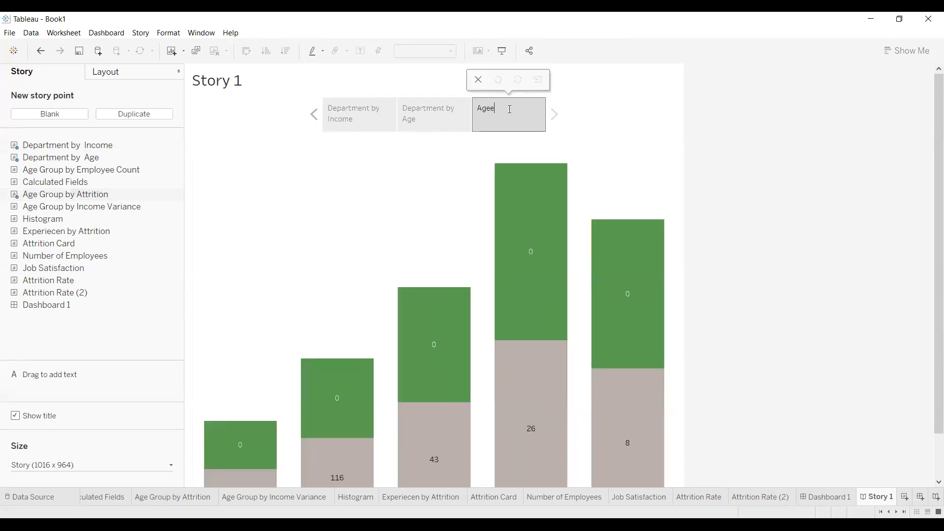
key("BackSpace")
type("by Attrition")
key("Return")
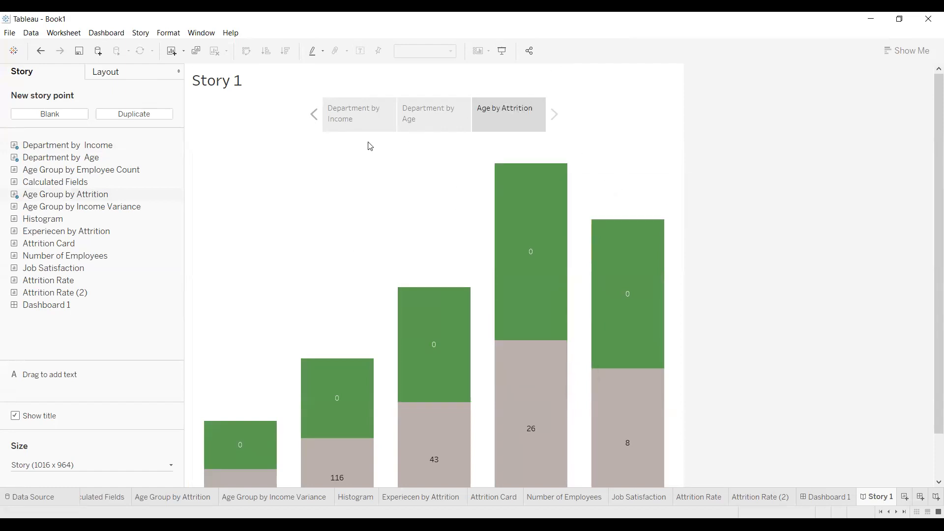
Add a text description to the Age by Attrition story point and paste the copied migration overview text into it
left_click(368, 128)
left_click(425, 115)
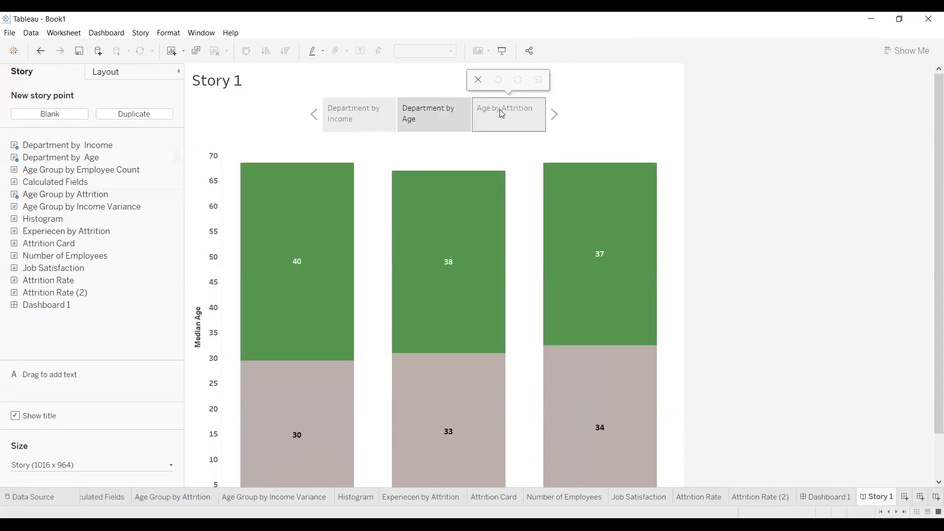
left_click(525, 118)
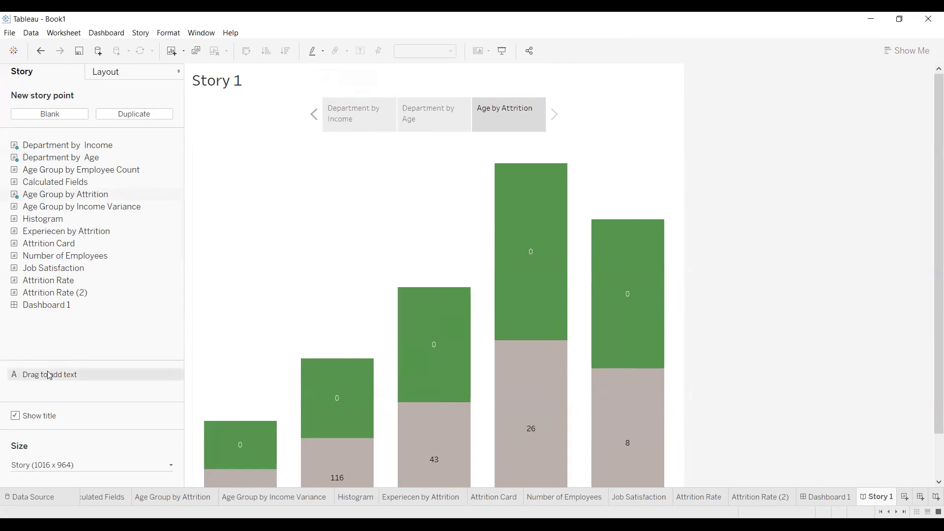
left_click_drag(49, 375, 265, 297)
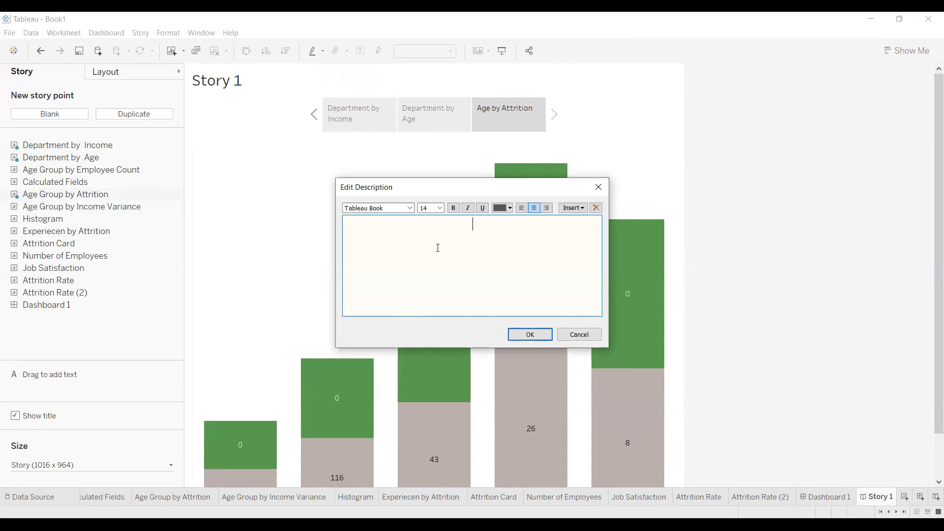
key("ctrl+v")
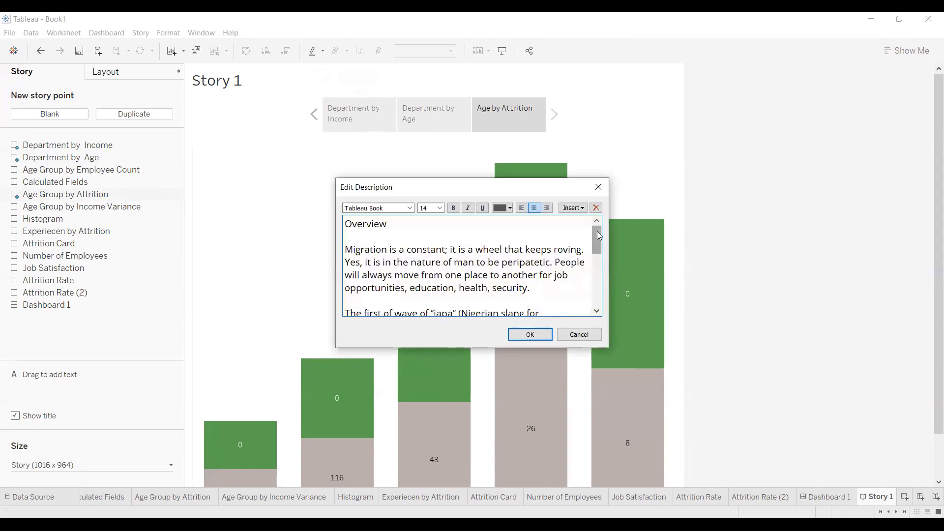
Delete the "Overview" heading and the blank line under it from the description, keep the paragraph spacing, and apply the text
left_click_drag(374, 236, 255, 202)
key("BackSpace")
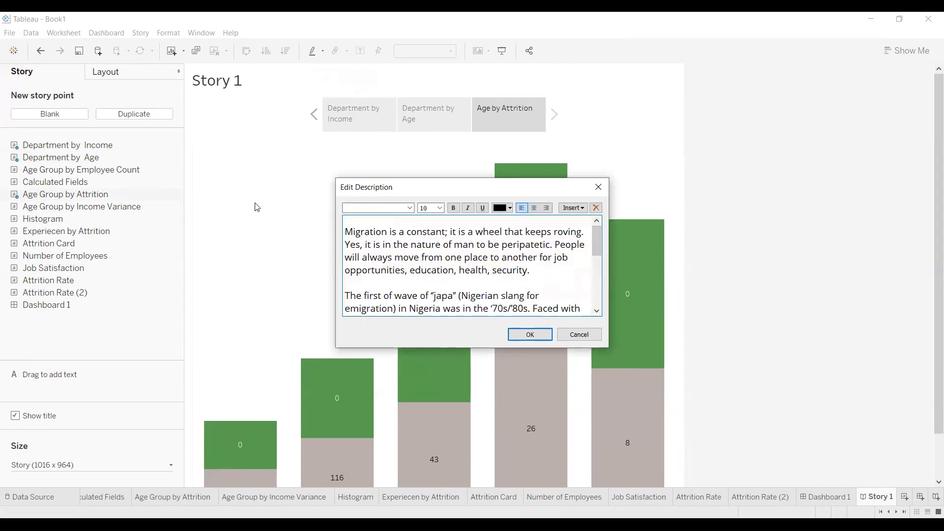
key("Delete")
key("Down")
key("Down")
key("Down")
key("Down")
key("Down")
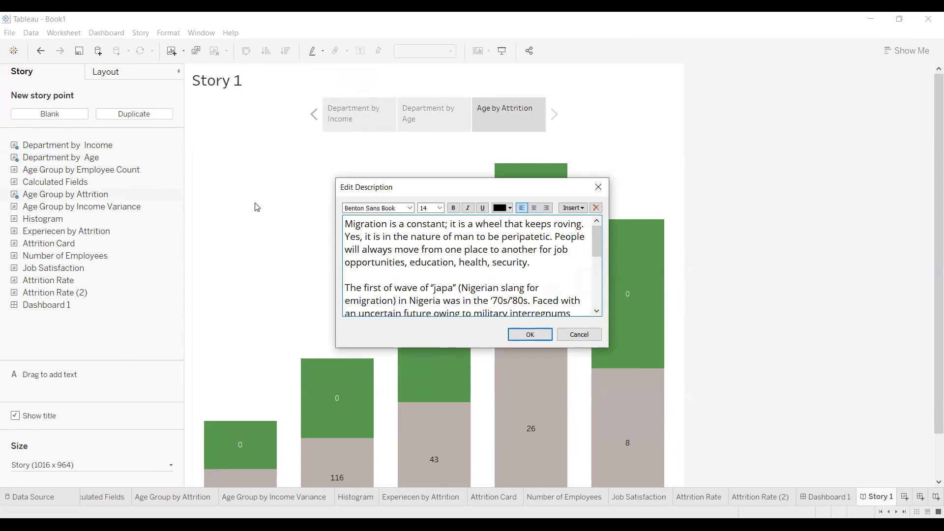
key("BackSpace")
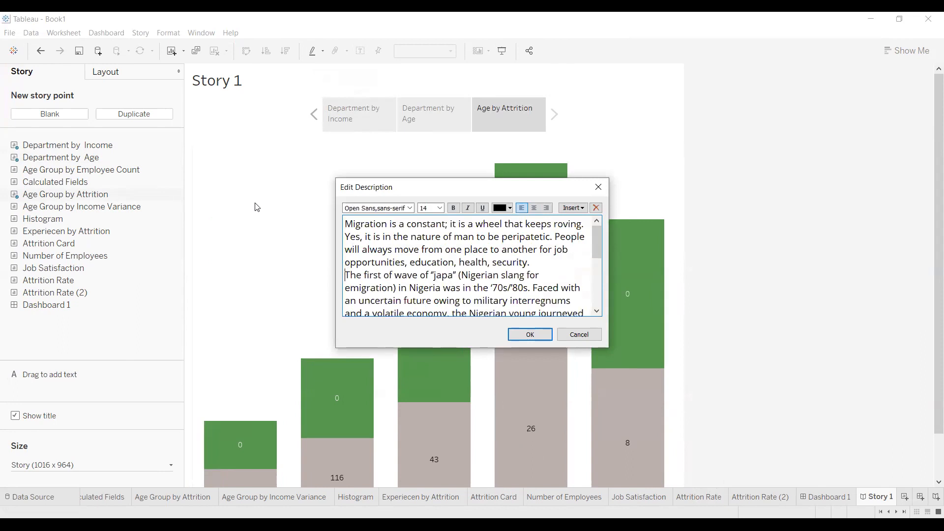
key("Return")
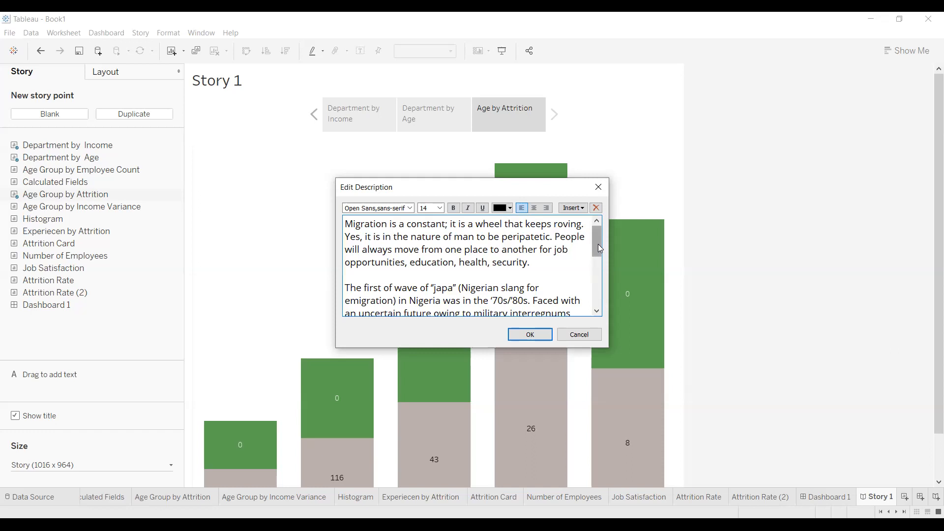
scroll(597, 256, "down", 3)
scroll(597, 256, "up", 3)
left_click(584, 209)
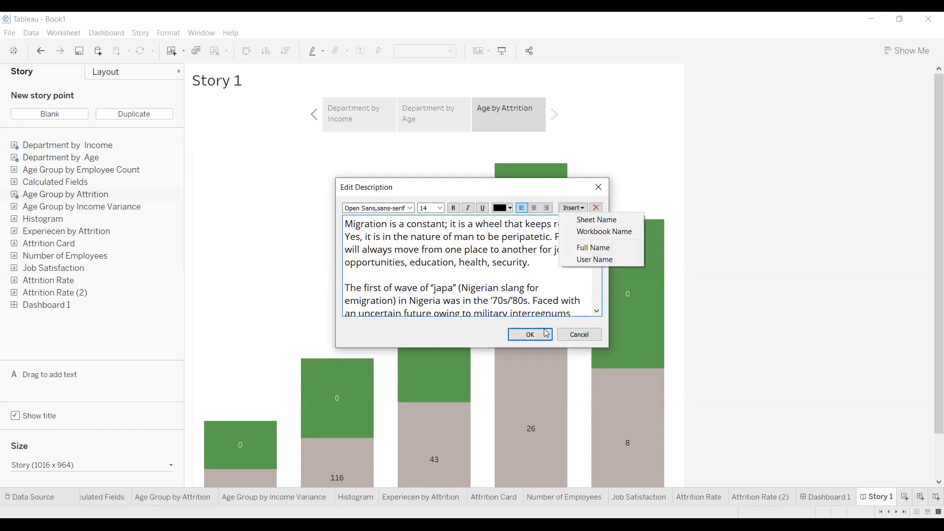
left_click(530, 334)
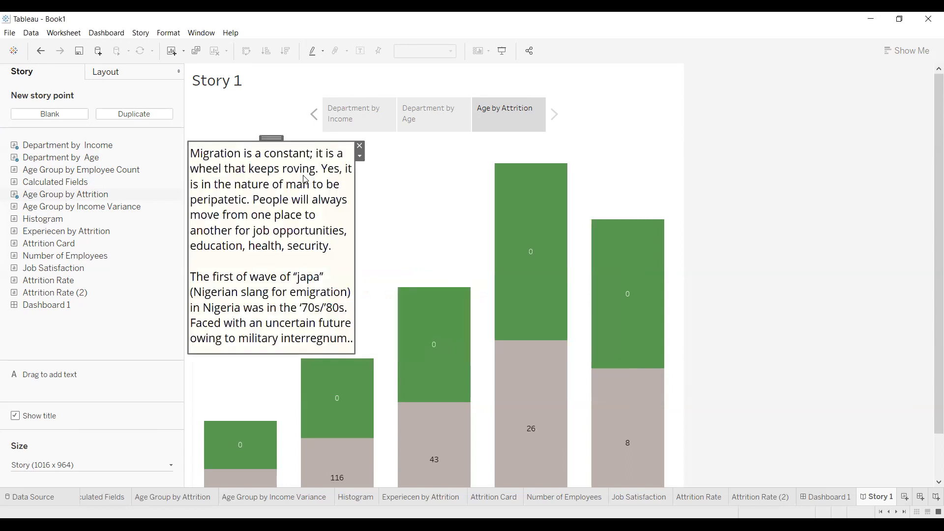
Move the description box slightly higher on the Age by Attrition story point
left_click_drag(273, 143, 272, 122)
left_click(386, 116)
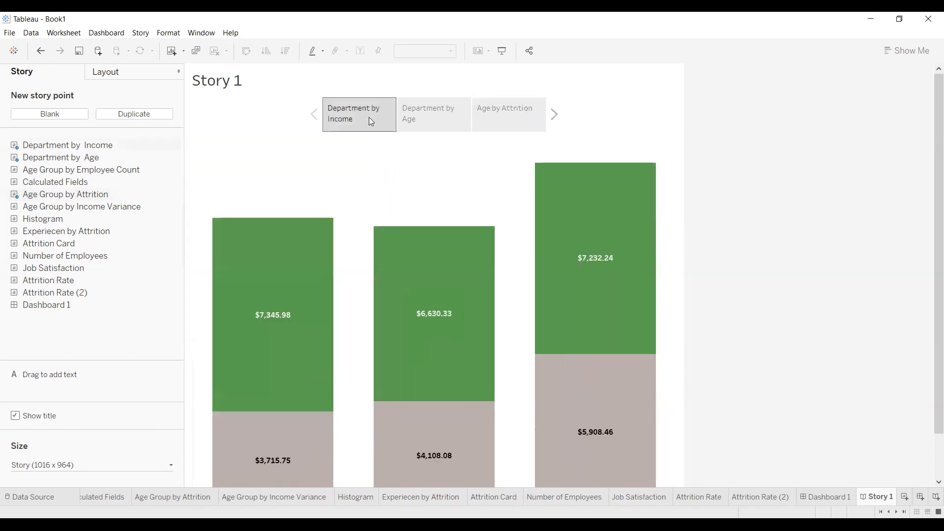
left_click(509, 111)
left_click(336, 139)
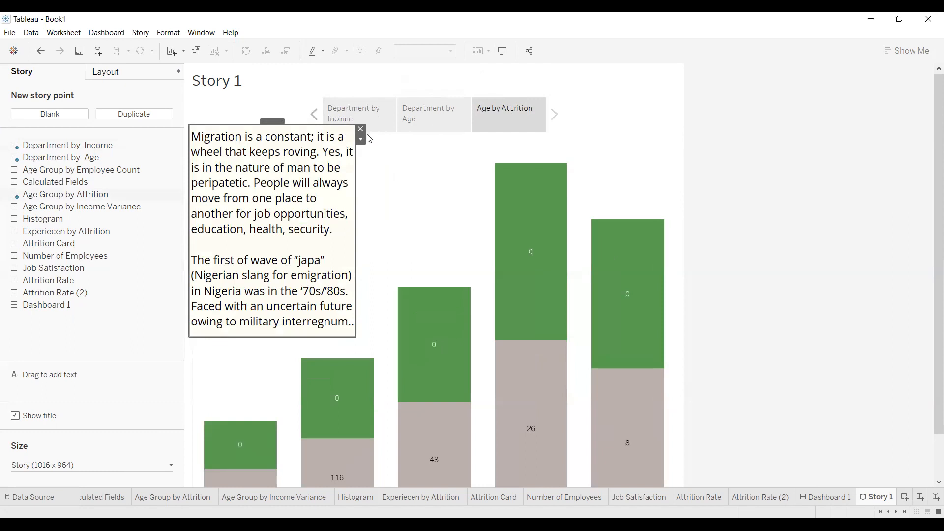
Add a blank story point, move it ahead of Department by Income and caption it "Overview"
left_click(329, 112)
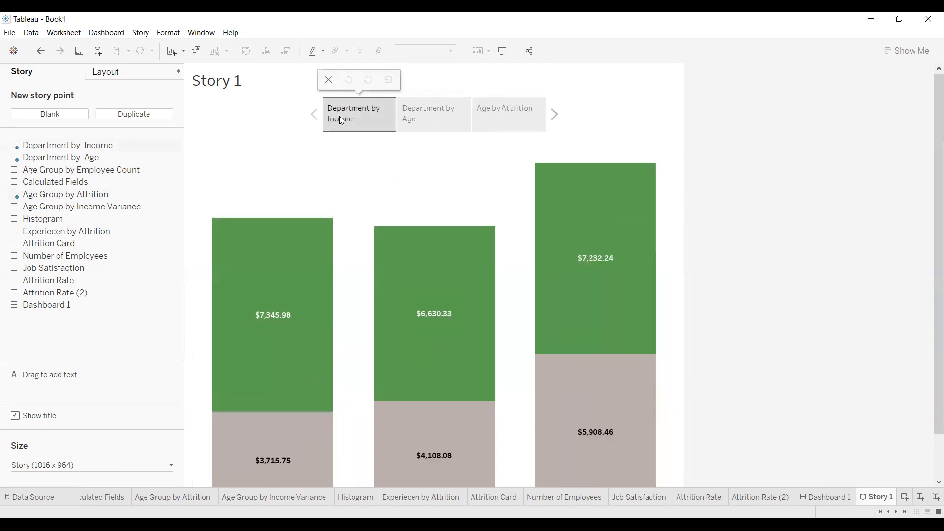
left_click(342, 118)
left_click(50, 113)
left_click(339, 116)
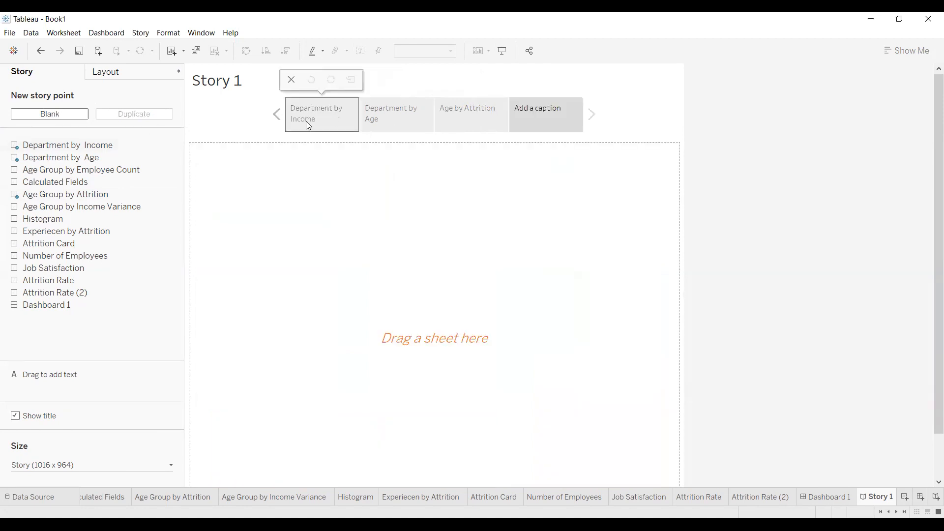
left_click(306, 120)
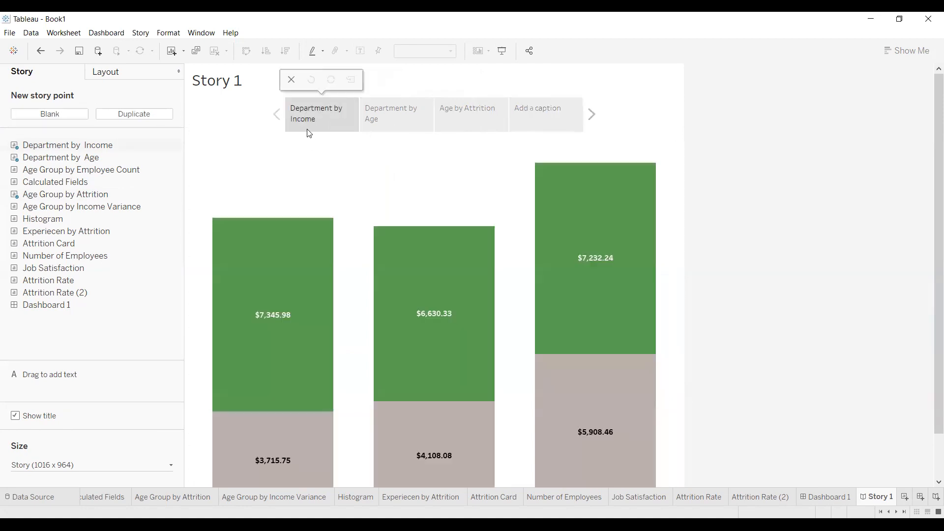
left_click(568, 116)
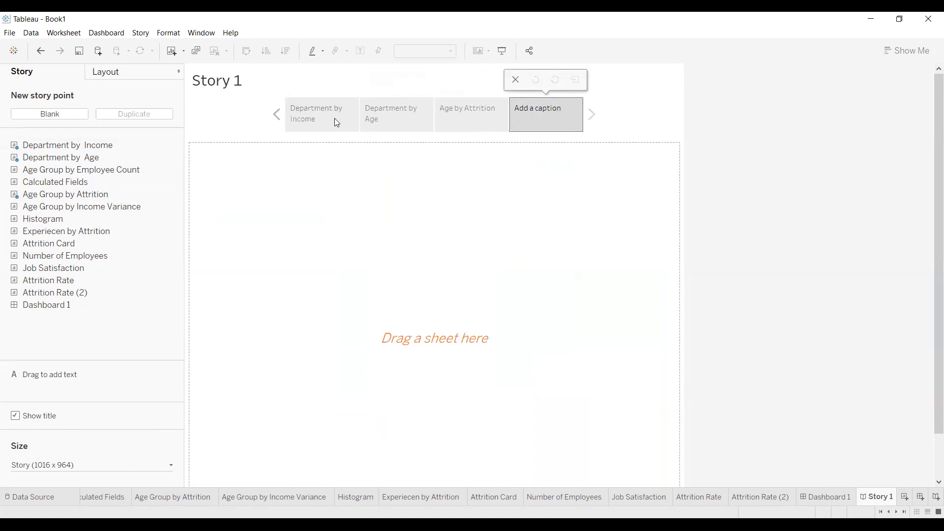
left_click_drag(423, 119, 469, 117)
left_click_drag(334, 114, 306, 110)
type("Overview")
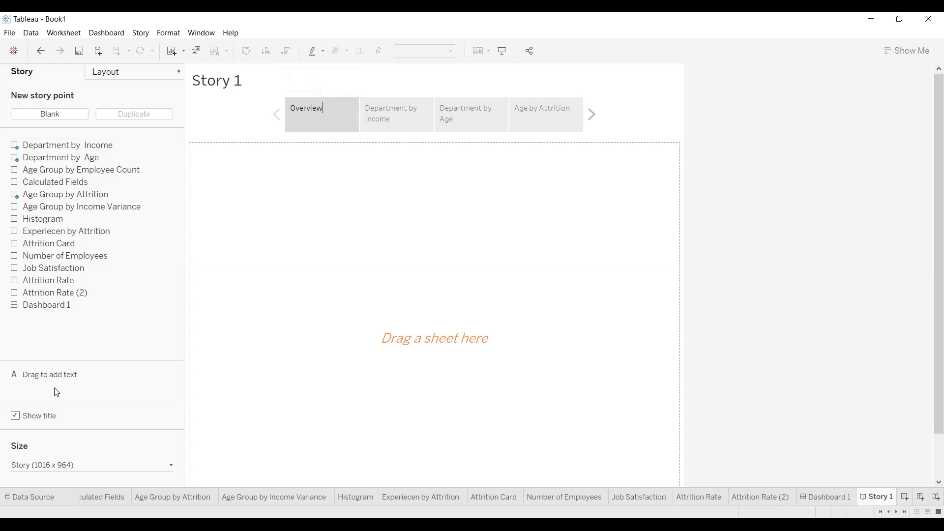
Add a description to the Overview story point containing the copied migration text without its "Overview" heading
left_click_drag(57, 384, 457, 244)
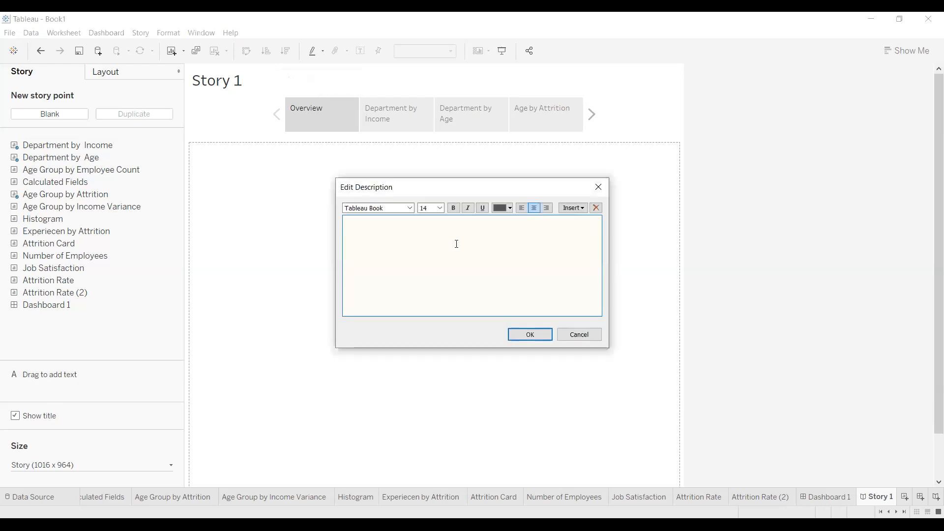
key("ctrl+v")
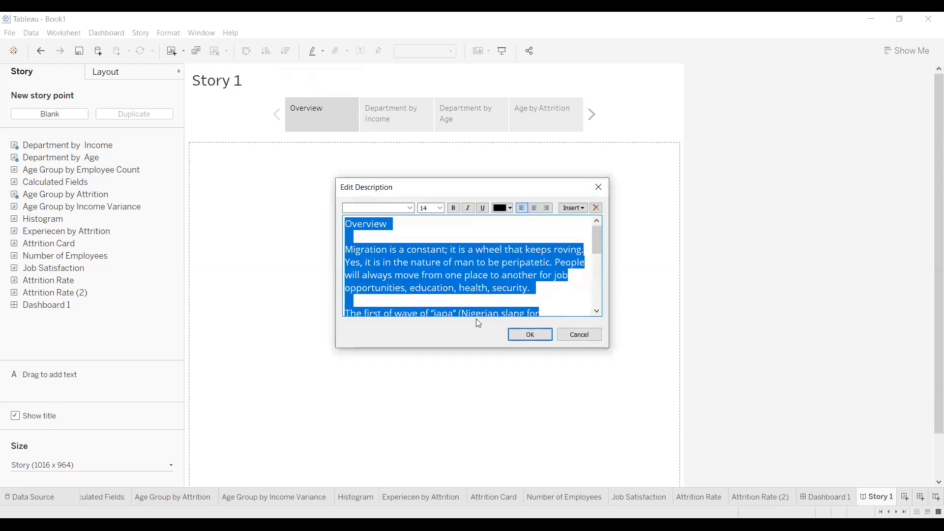
left_click(415, 247)
left_click_drag(392, 224, 346, 218)
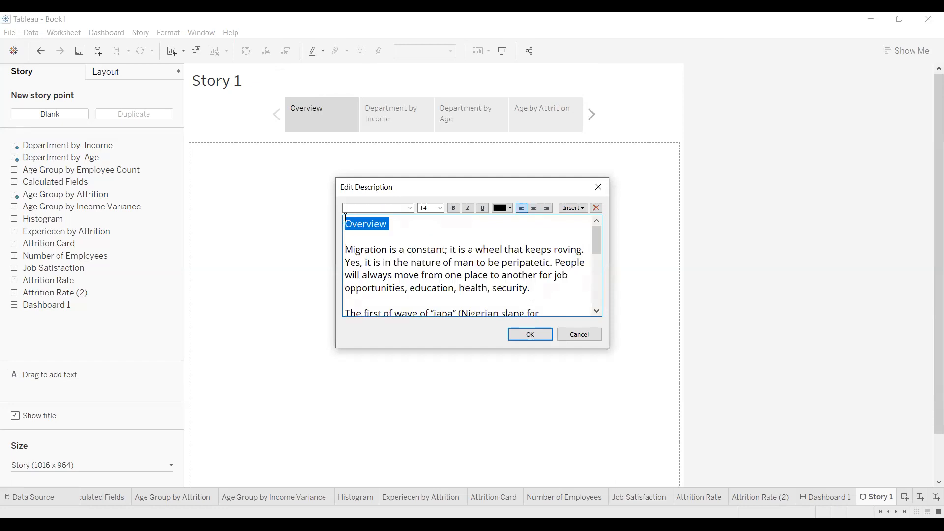
key("BackSpace")
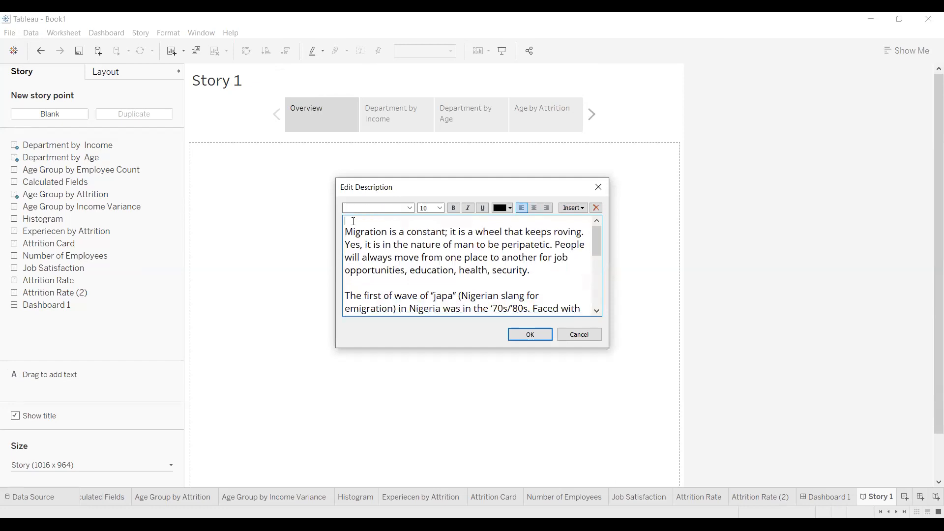
mouse_move(597, 228)
left_mouse_down()
mouse_move(602, 274)
mouse_move(601, 222)
left_mouse_up()
left_click(518, 334)
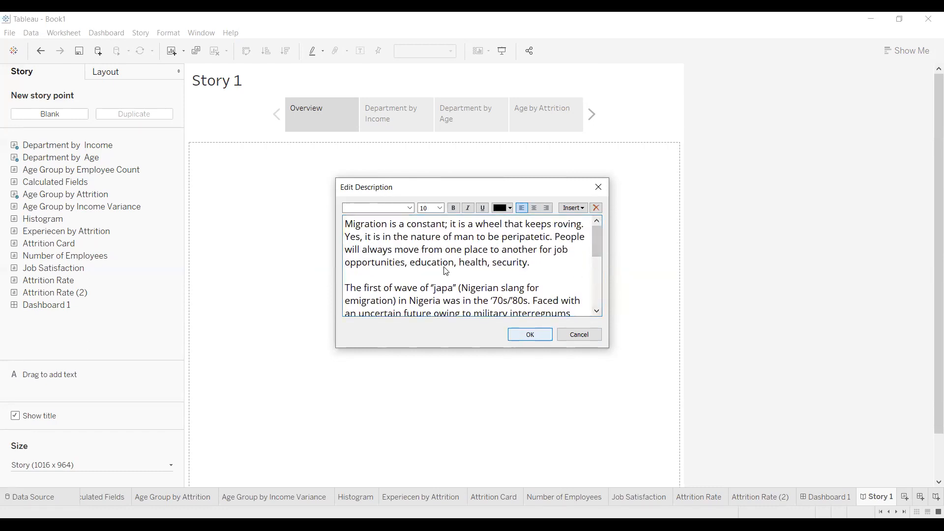
left_click(414, 235)
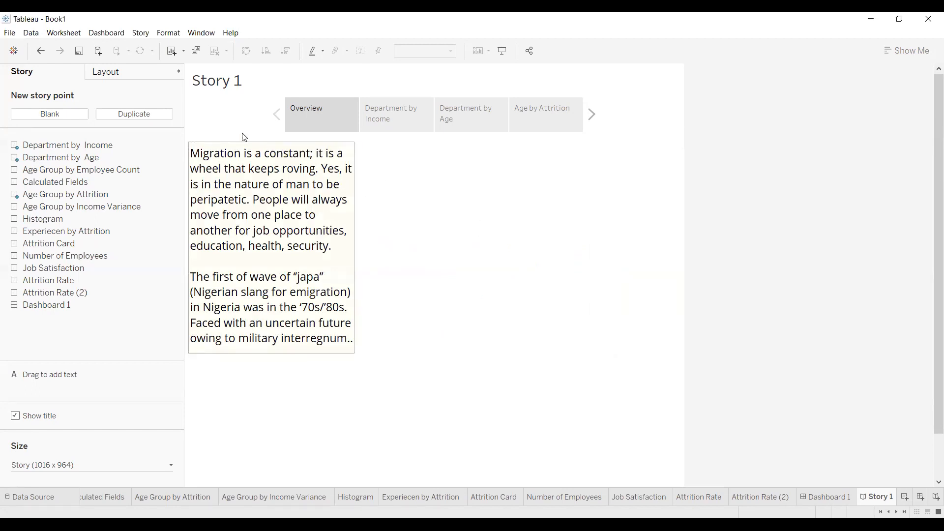
Examine the available dashboard and story commands, the story size setting and the navigator style options
left_click(105, 32)
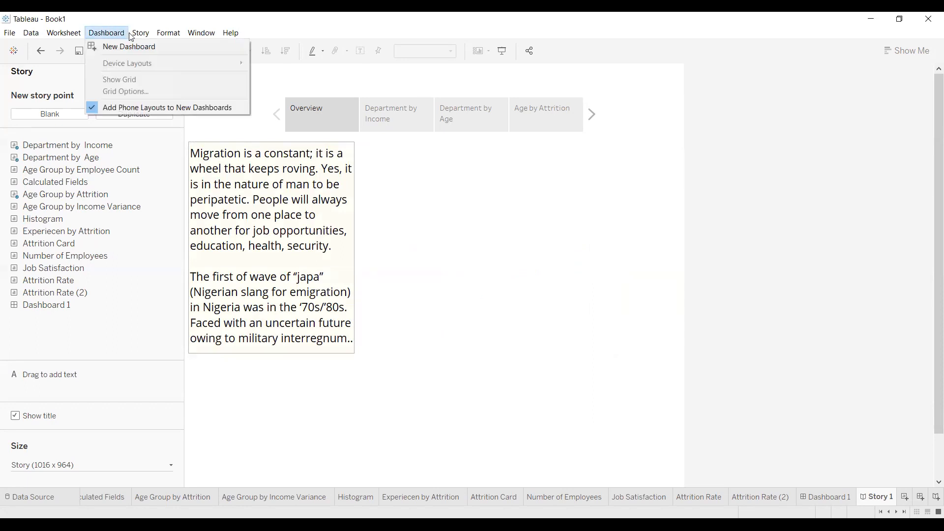
mouse_move(140, 33)
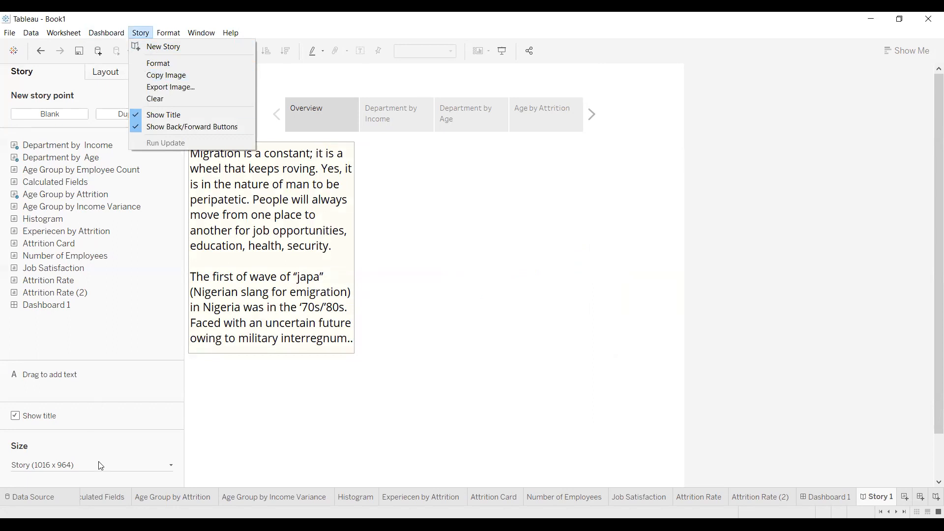
left_click(113, 467)
left_click(227, 417)
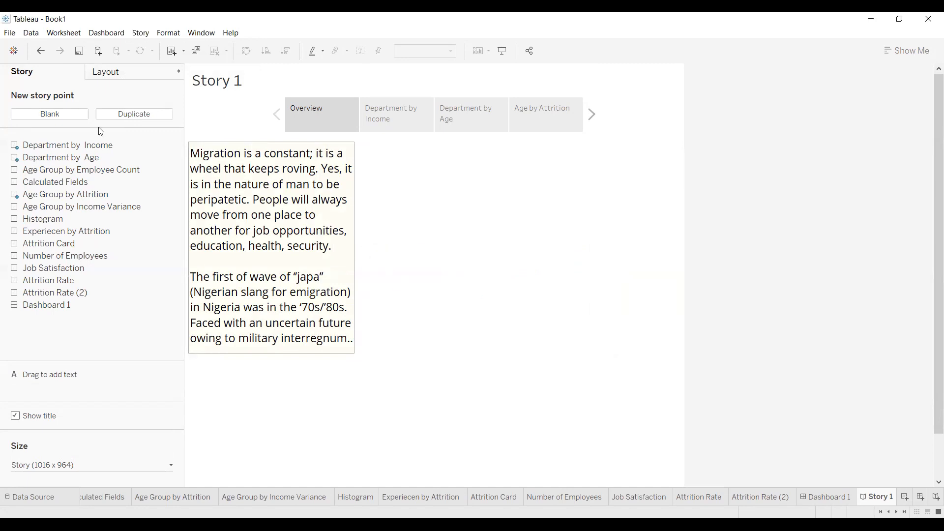
left_click(140, 72)
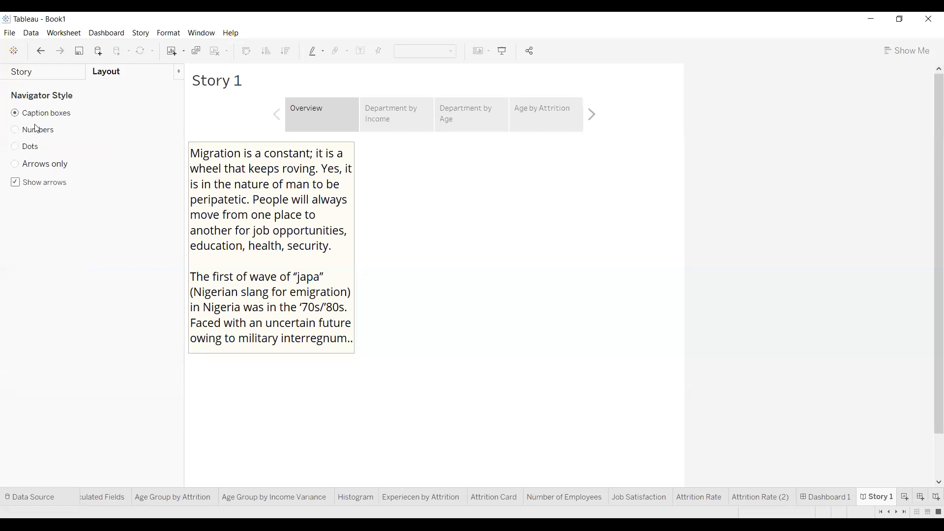
left_click(45, 79)
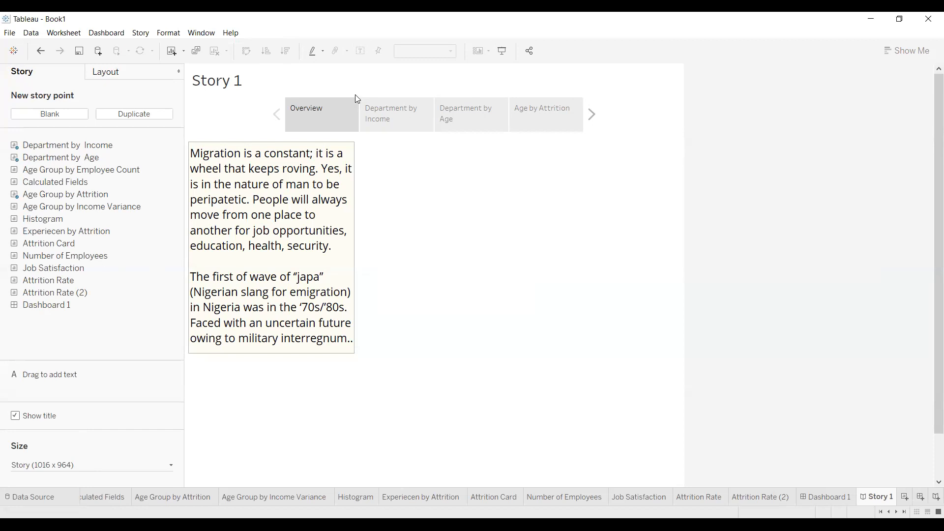
Examine the Overview description box's options, including its floating order choices, without applying any
left_click(350, 149)
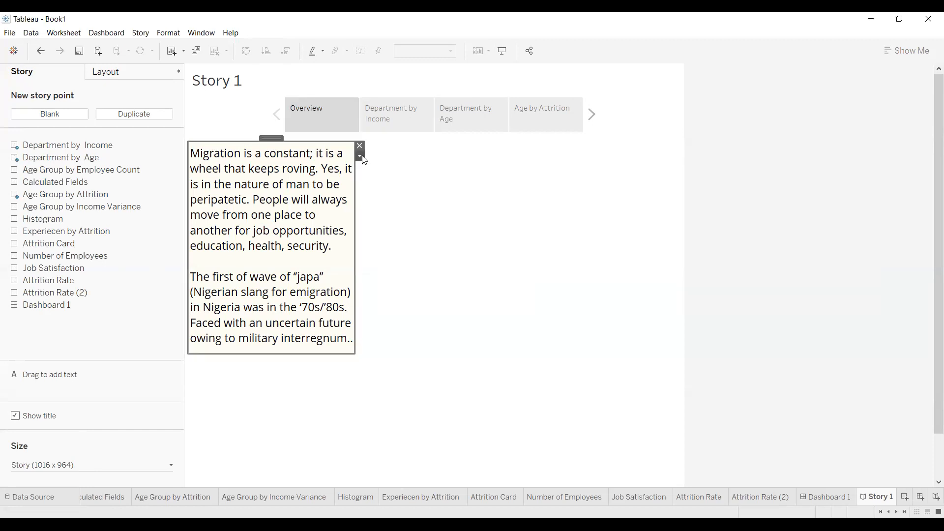
left_click(360, 157)
mouse_move(409, 199)
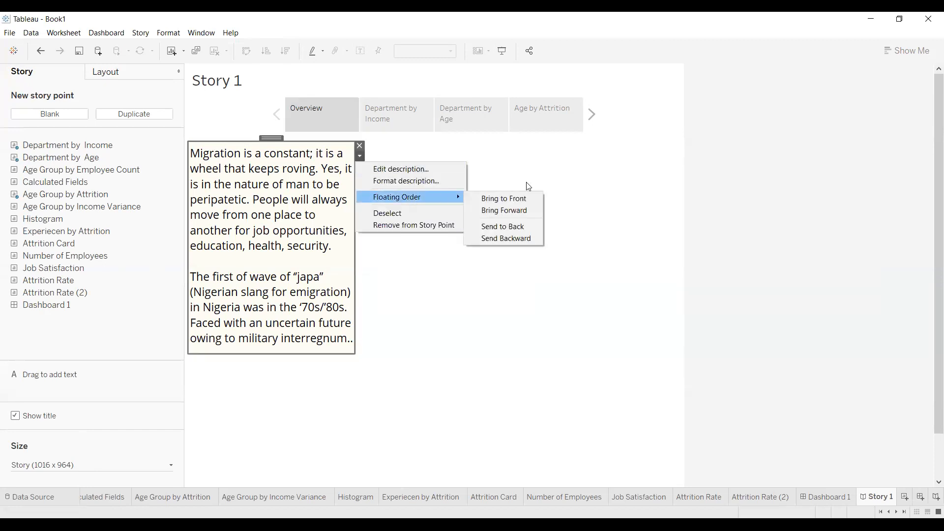
left_click(421, 244)
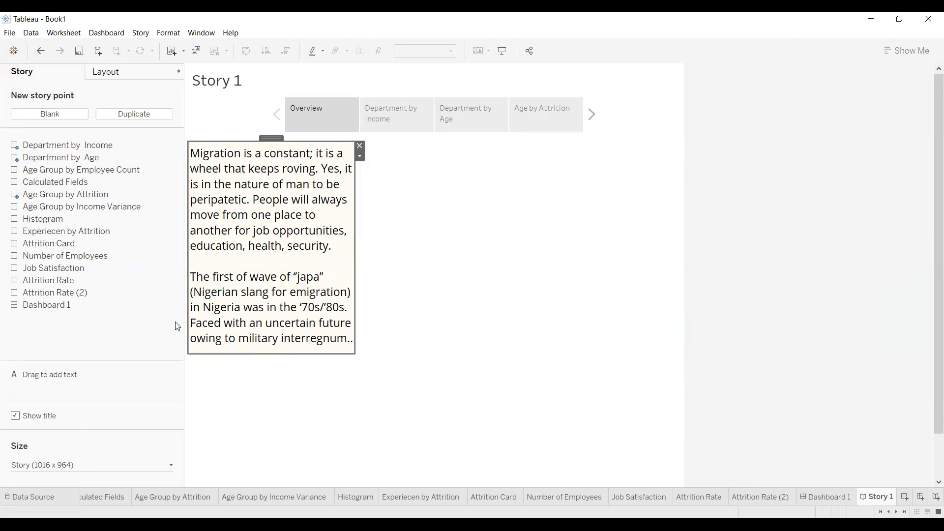
Open Dashboard 1 from the story's sheet list to review it, and return to Story 1
mouse_move(176, 306)
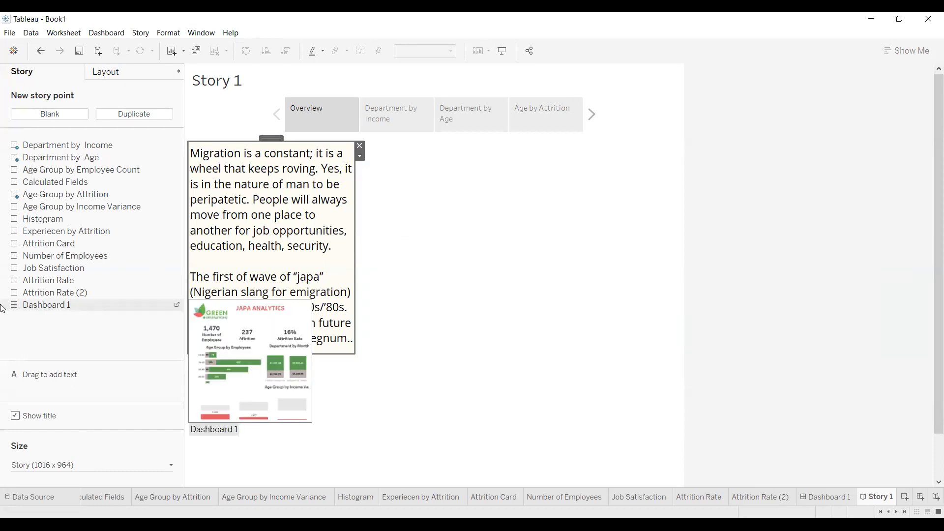
right_click(106, 305)
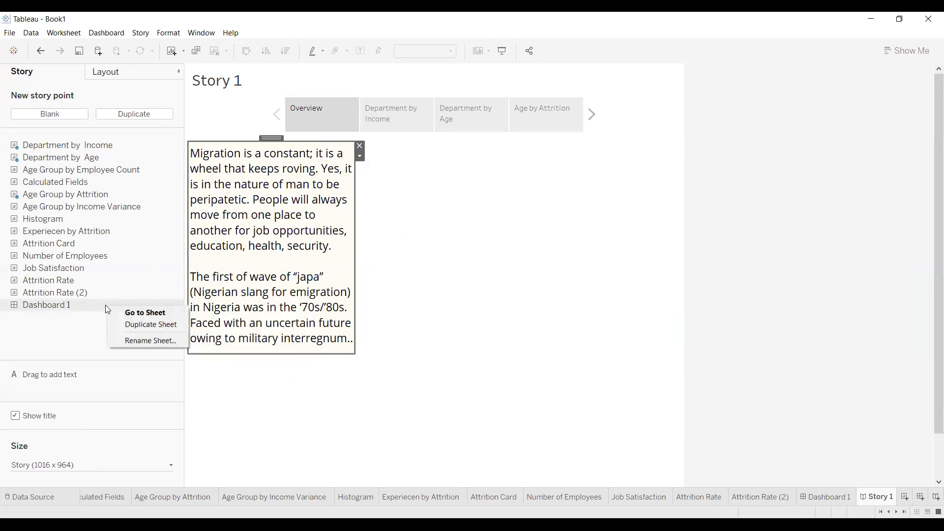
left_click(176, 304)
left_click(177, 304)
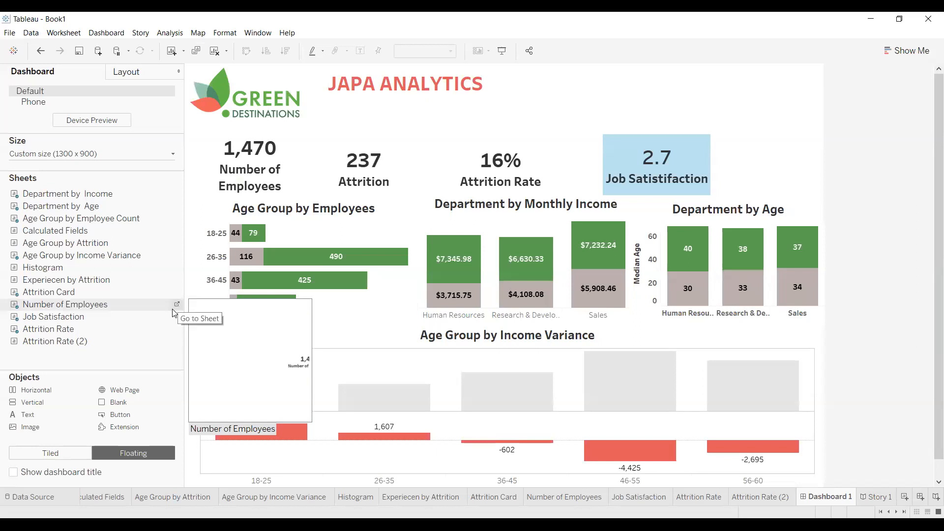
left_click(880, 497)
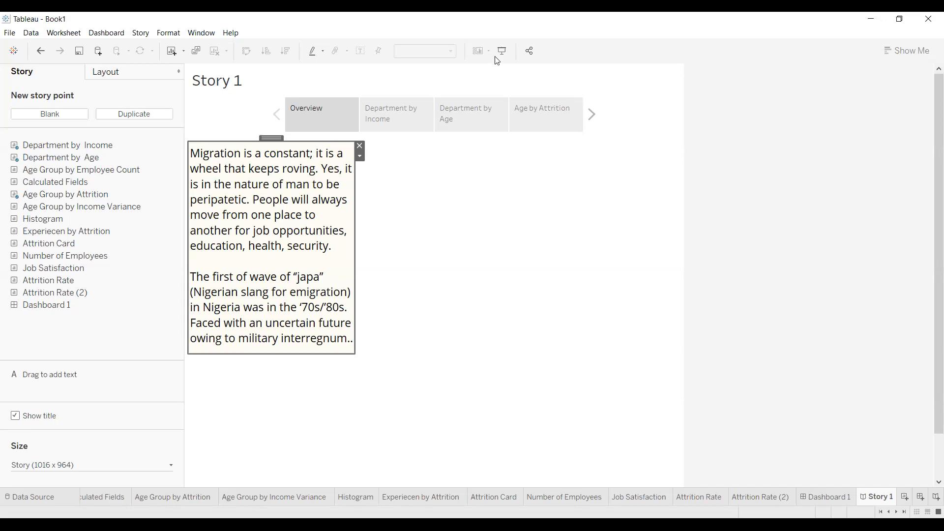
left_click(374, 225)
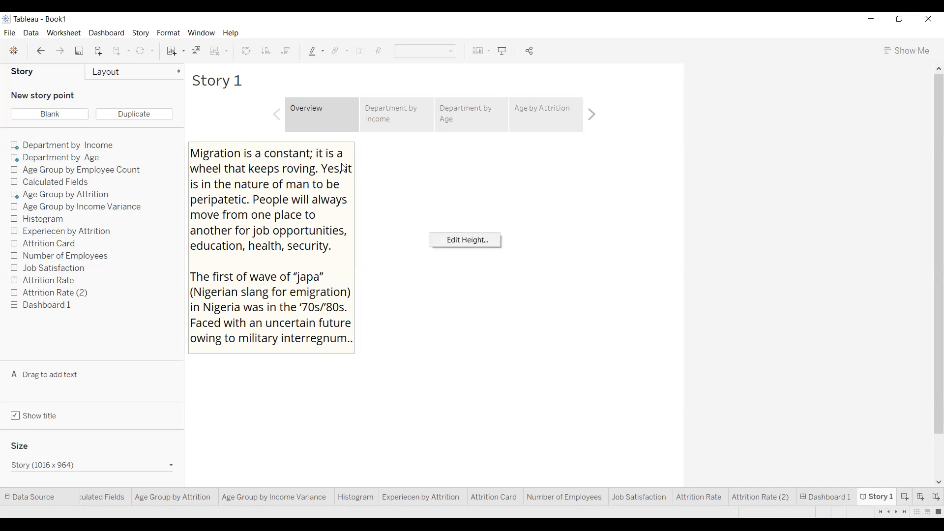
right_click(344, 113)
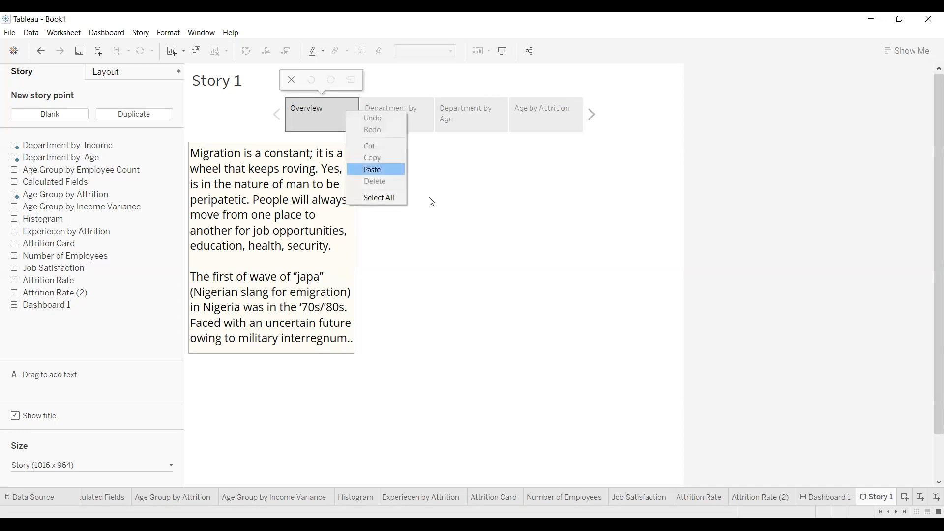
left_click(722, 191)
scroll(929, 277, "down", 1)
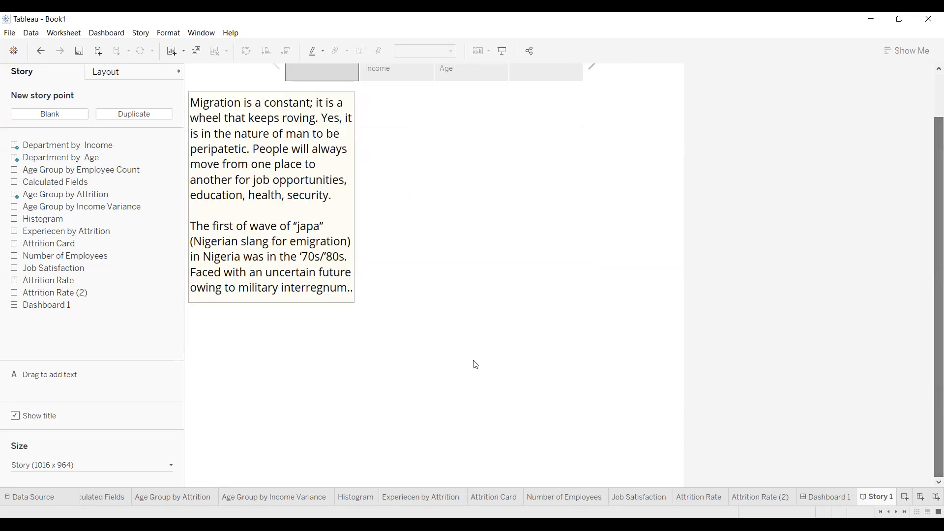
Set the story to a fixed custom size of 1000 px wide by 780 px high
left_click(170, 465)
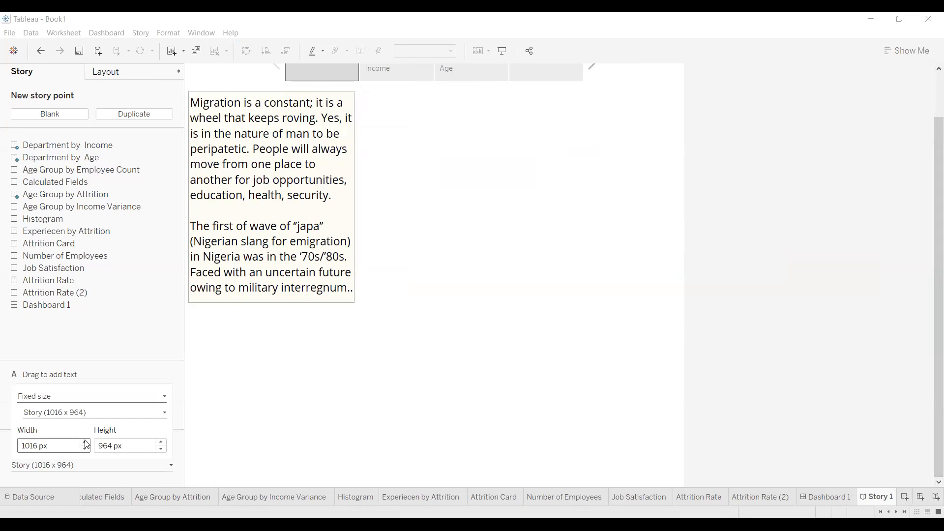
left_click(39, 445)
key("BackSpace")
key("BackSpace")
type("00")
key("Tab")
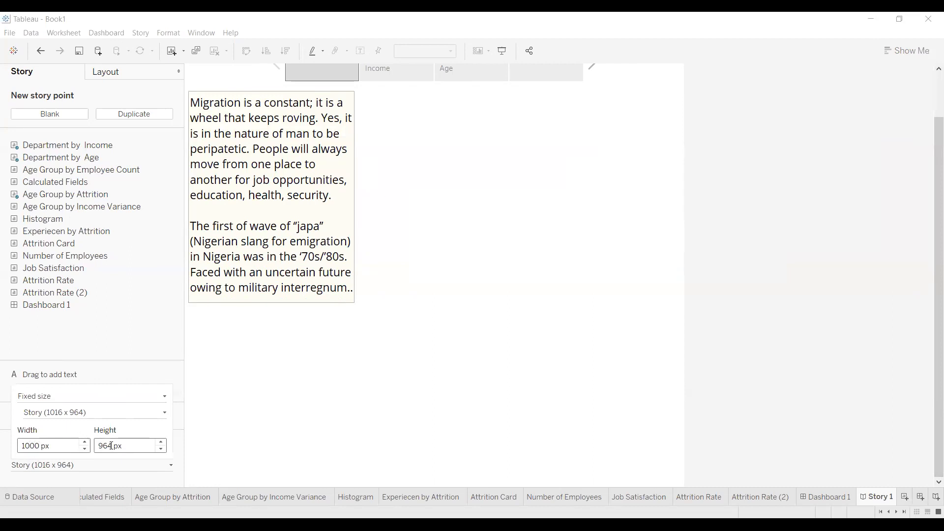
type("780")
key("Return")
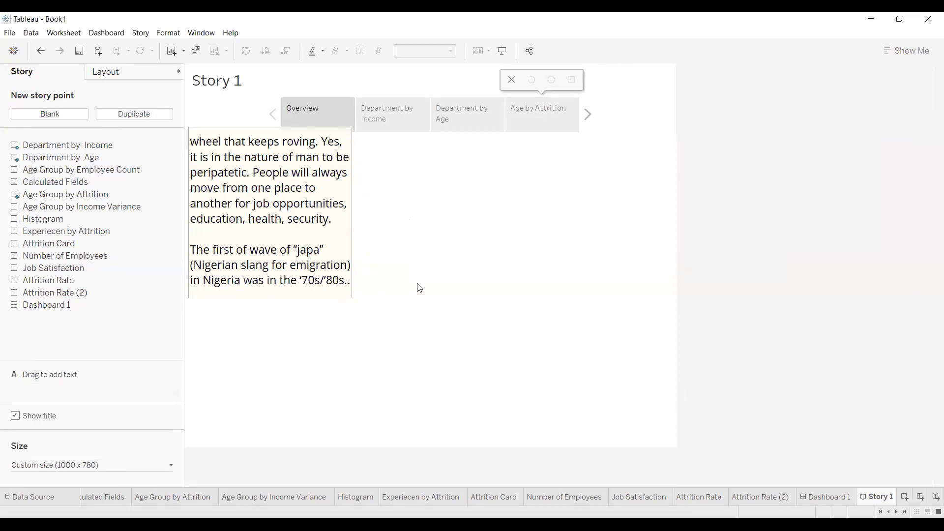
left_click(171, 464)
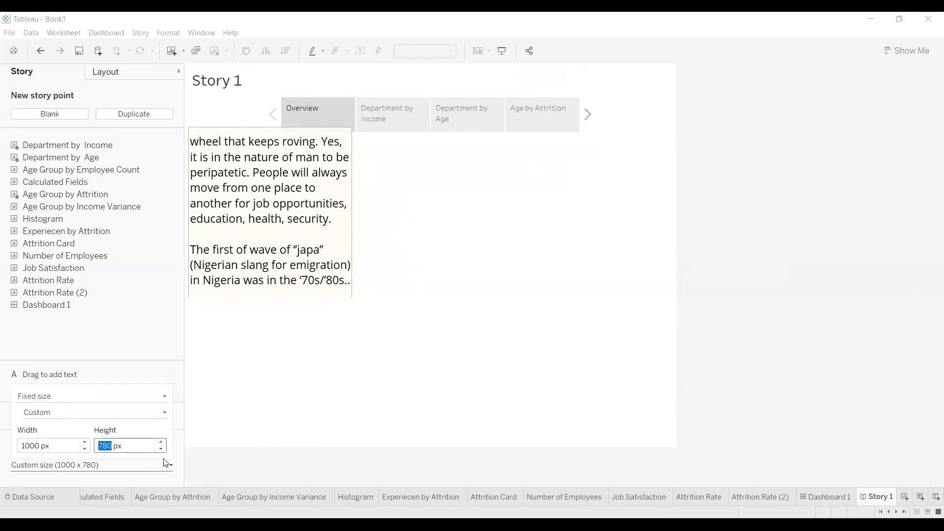
left_click(337, 418)
left_click(309, 257)
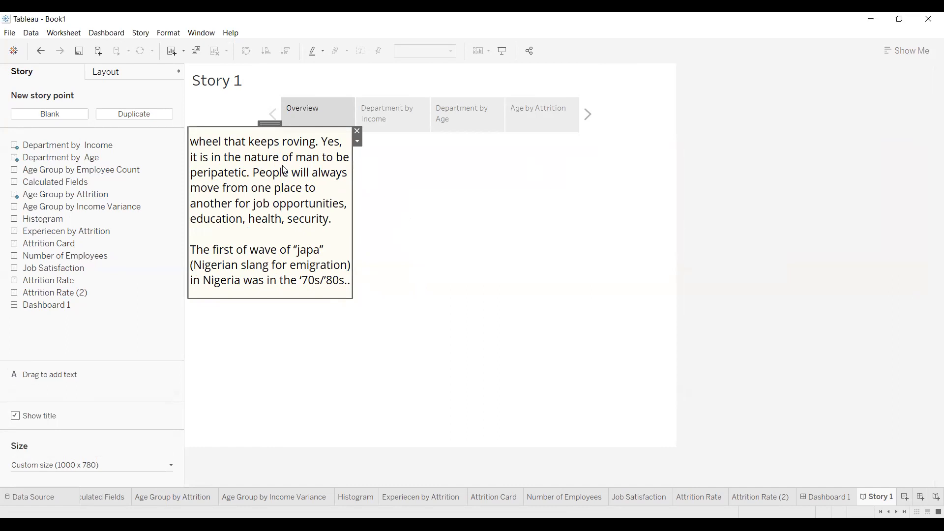
Preview the Overview story point in presentation mode, exit it, and display the Department by Income point
left_click(506, 52)
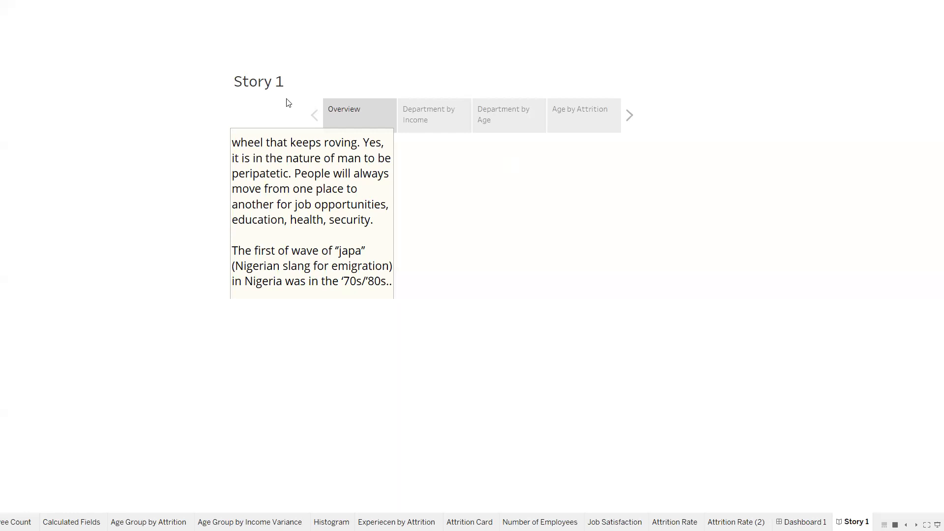
key("Escape")
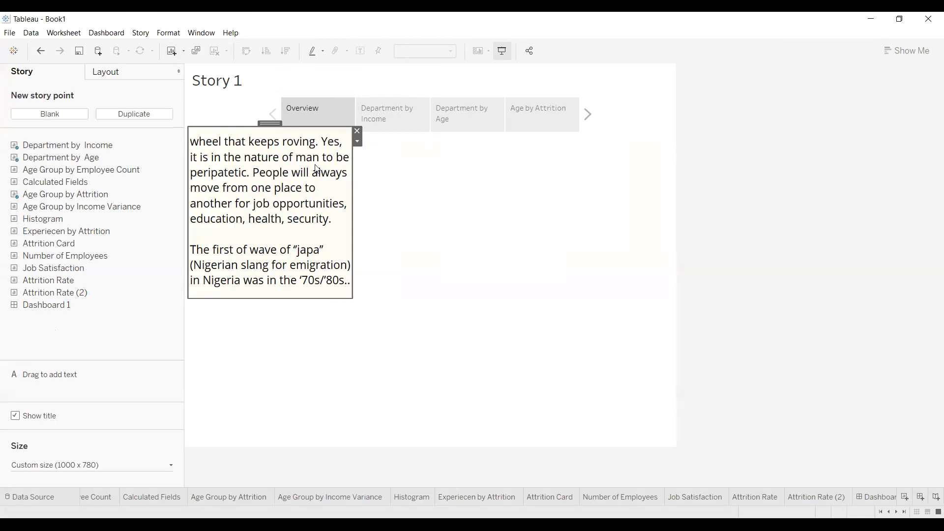
left_click(384, 121)
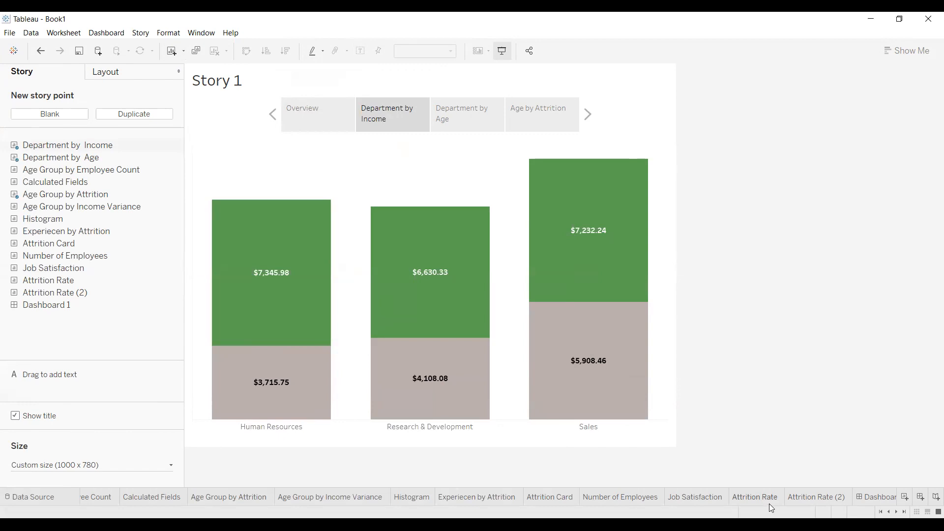
Present Dashboard 1 and Story 1 full screen, viewing the Overview, Department by Income, Department by Age and Age by Attrition points, and exit
left_click(883, 497)
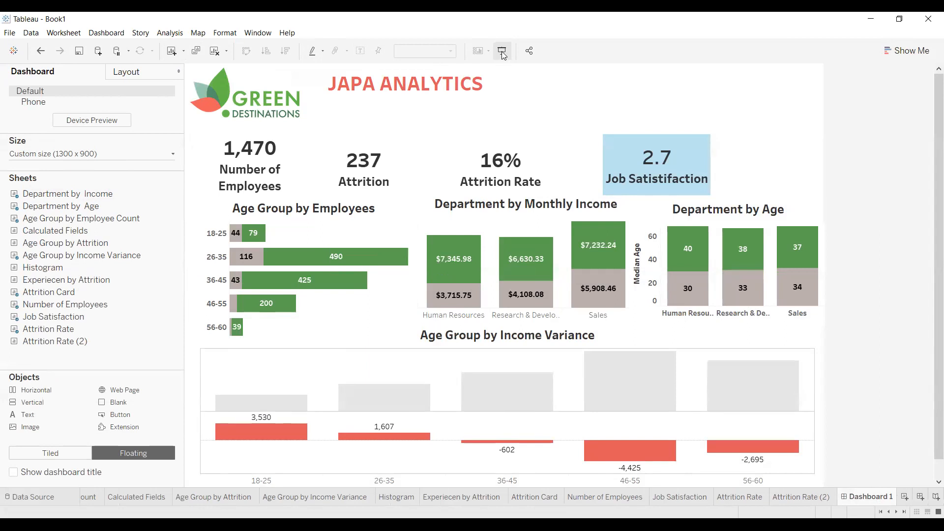
key("F7")
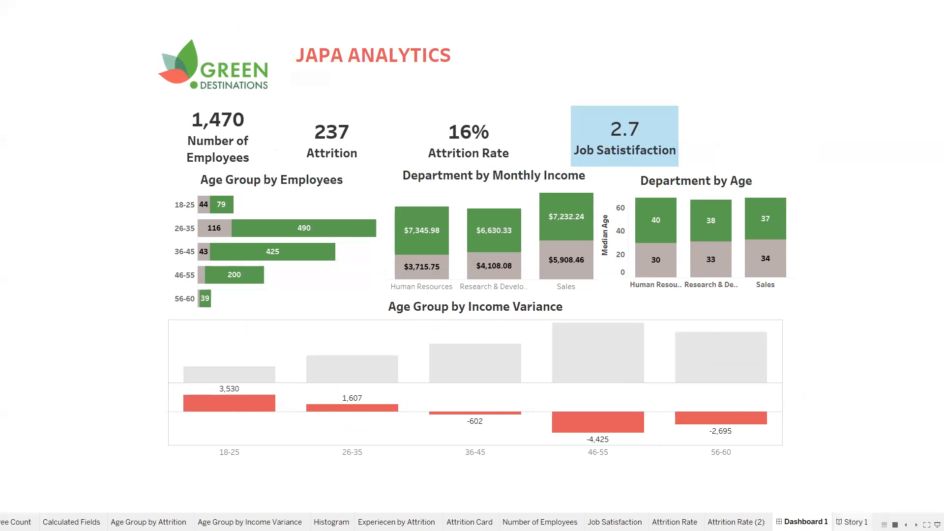
left_click(852, 522)
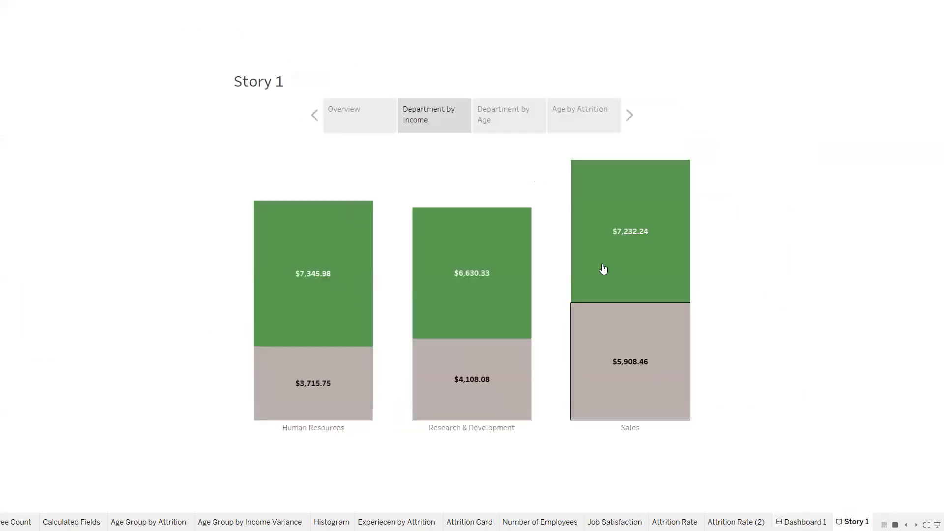
left_click(364, 124)
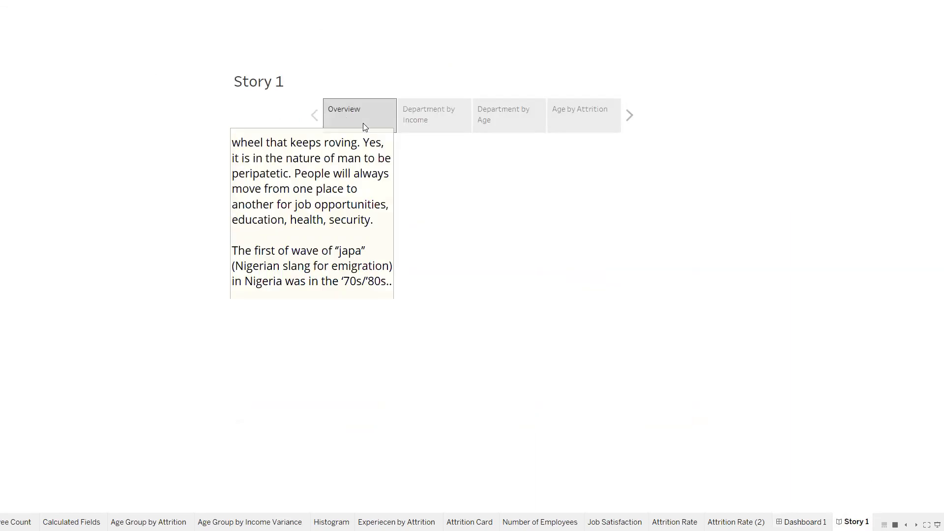
left_click(421, 109)
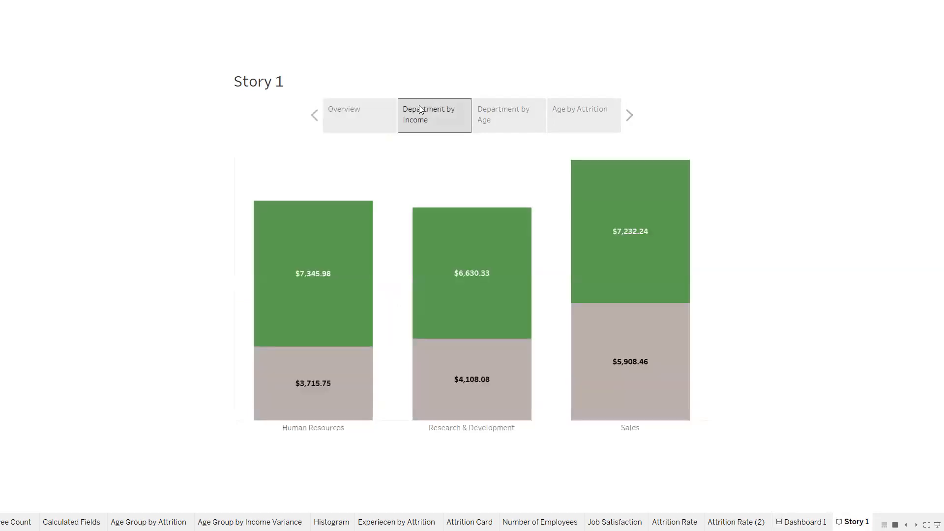
left_click(508, 111)
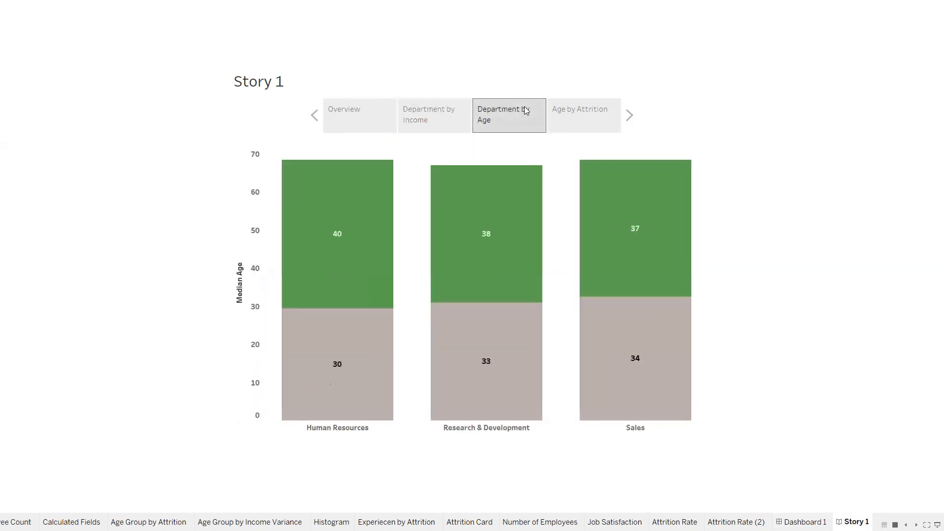
left_click(563, 110)
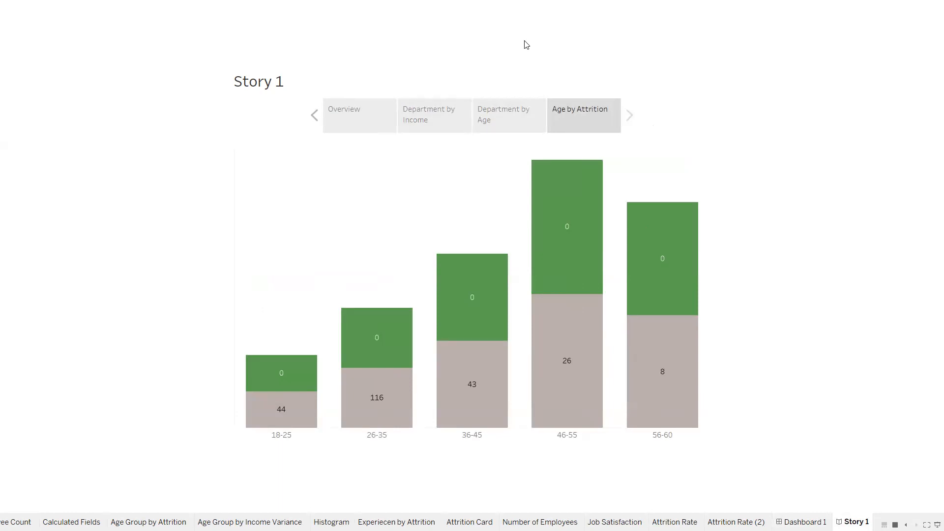
key("Escape")
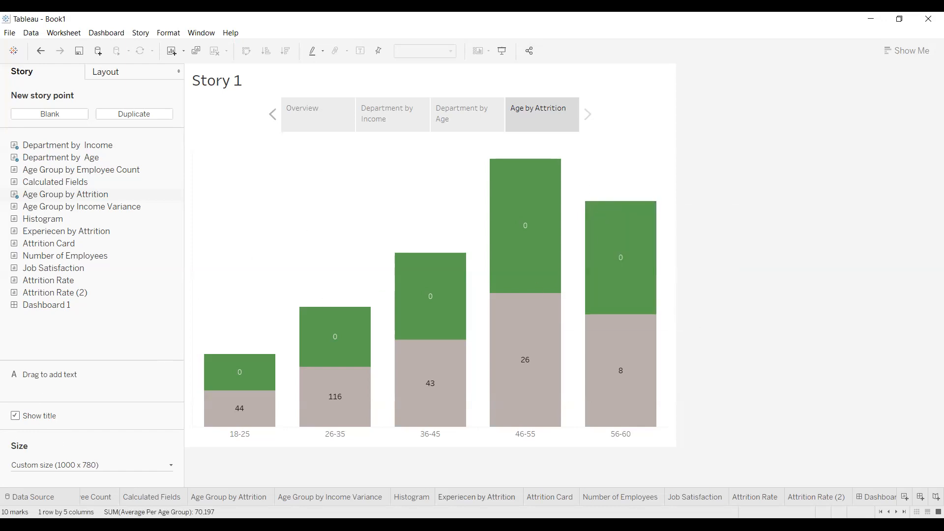
Place two floating image objects over the charts on Dashboard 1, dismissing each image dialog without choosing a picture
left_click(879, 498)
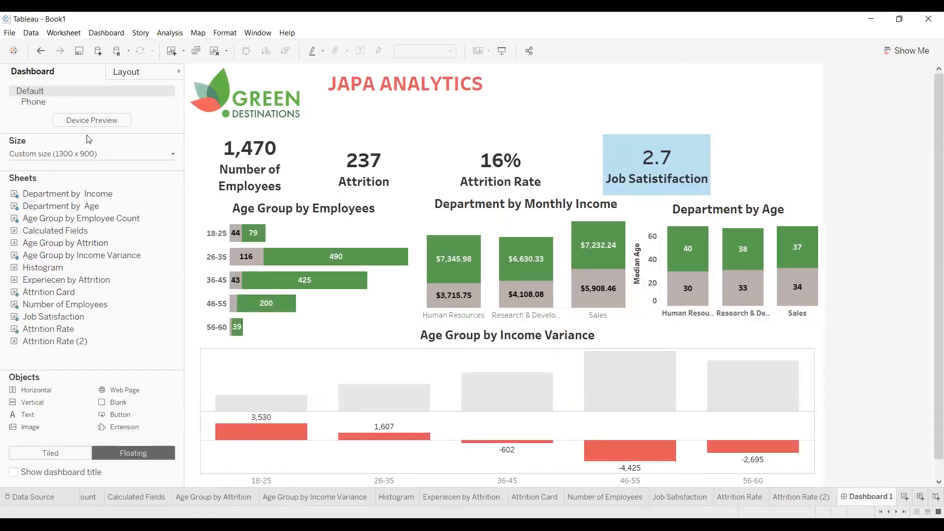
left_click(146, 73)
left_click(68, 76)
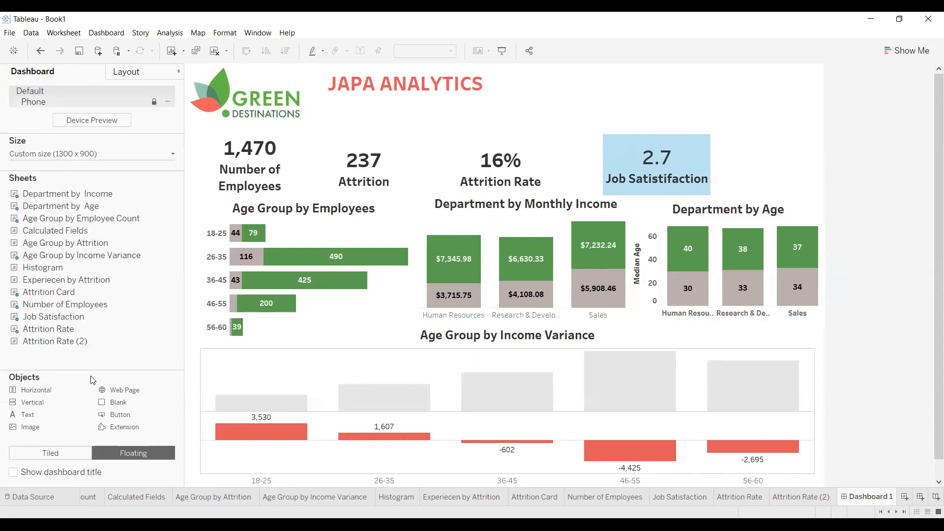
left_click_drag(29, 425, 75, 389)
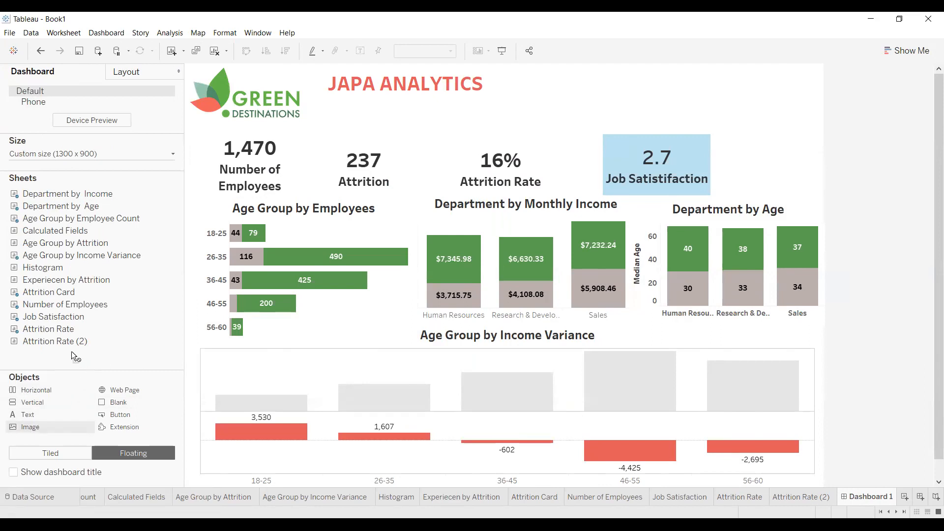
left_click_drag(153, 335, 489, 281)
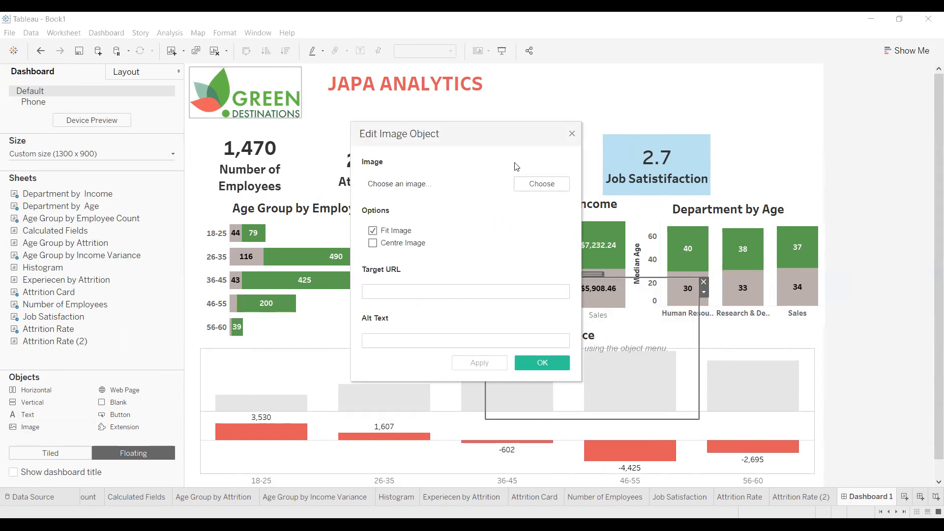
left_click(572, 134)
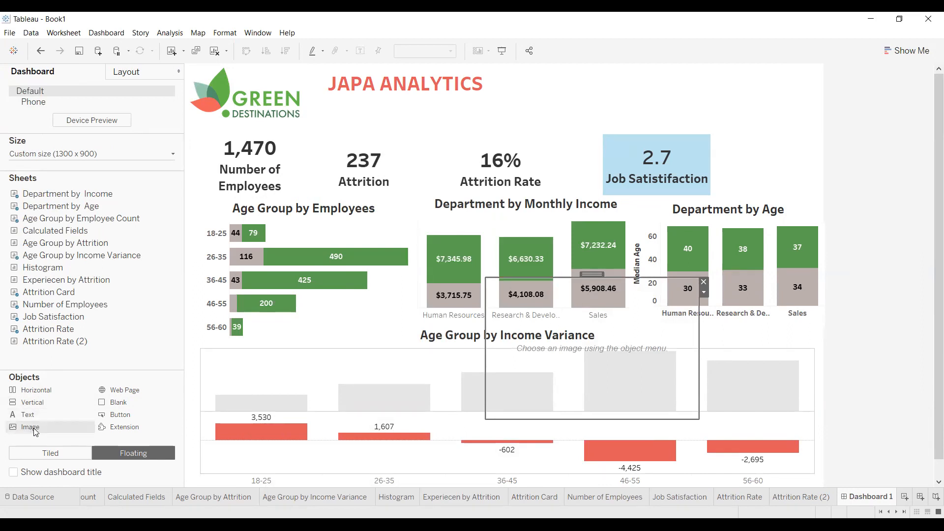
left_click_drag(33, 430, 319, 253)
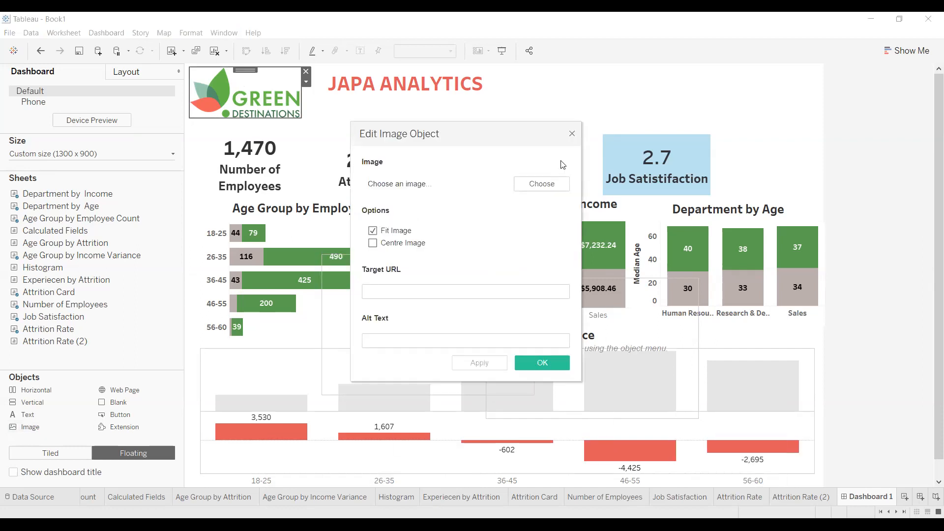
key("Escape")
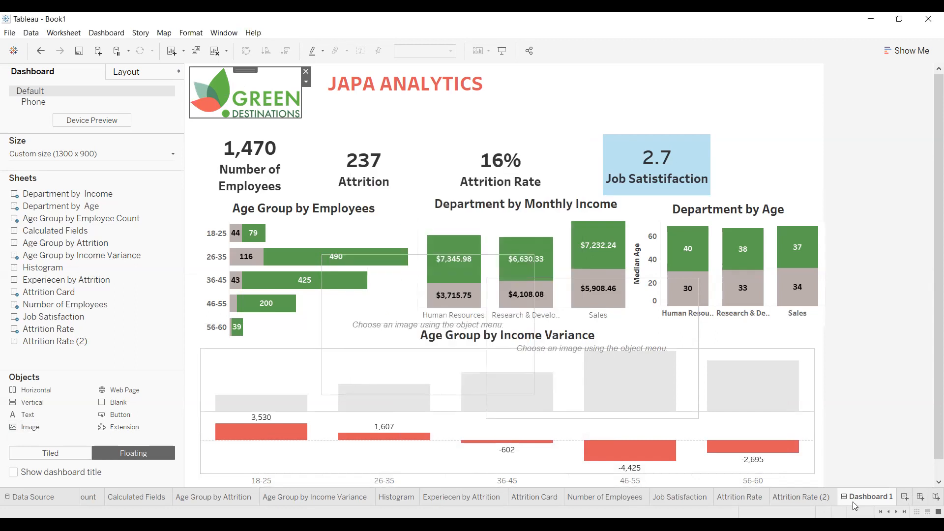
Create a second story and connect to the Tableau Online server for sharing the workbook, as far as the sign-in form
double_click(934, 497)
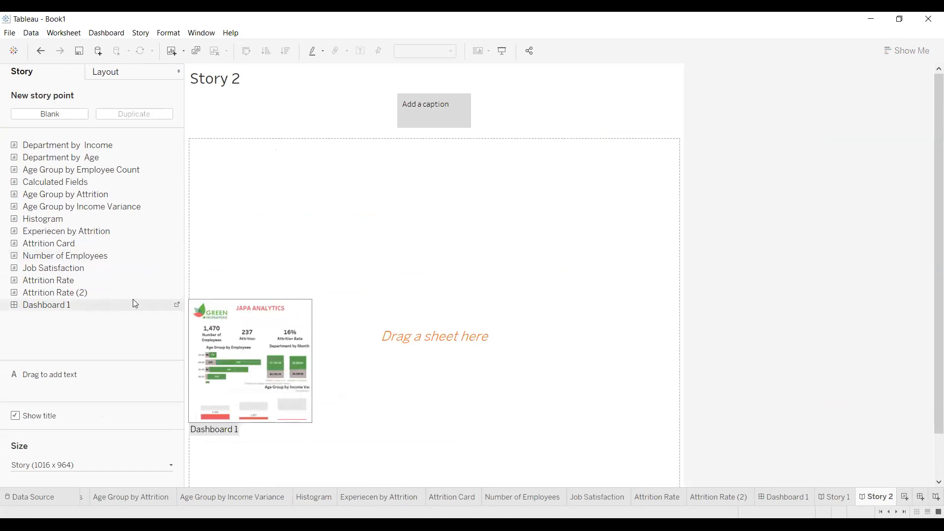
left_click(529, 51)
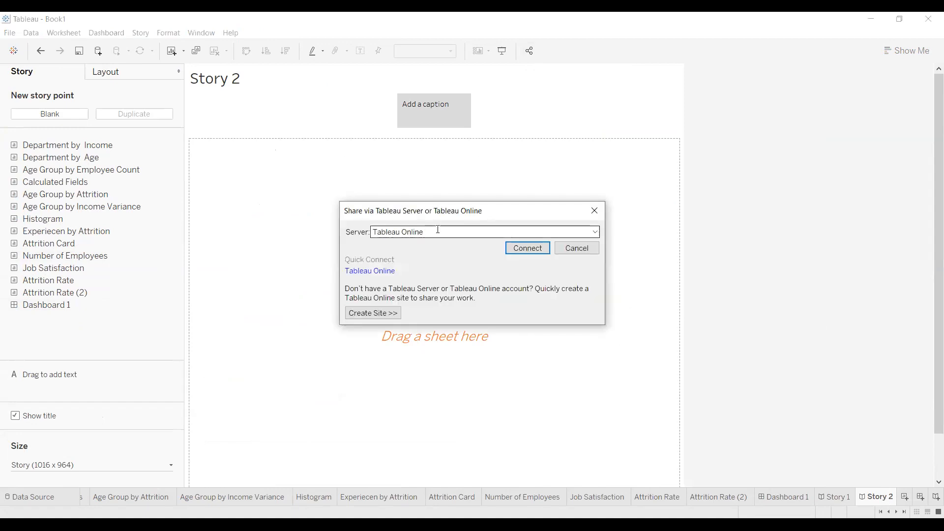
left_click(372, 317)
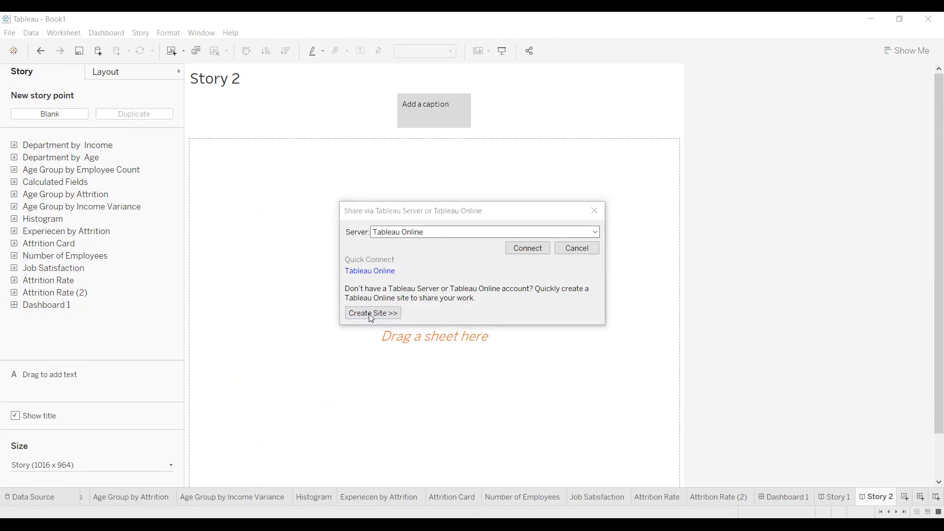
left_click(487, 243)
left_click(407, 232)
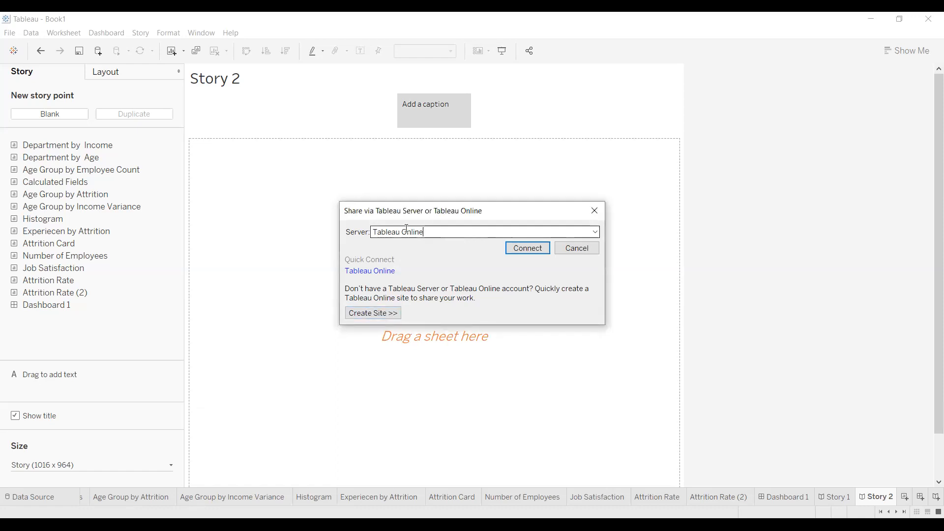
left_click(523, 248)
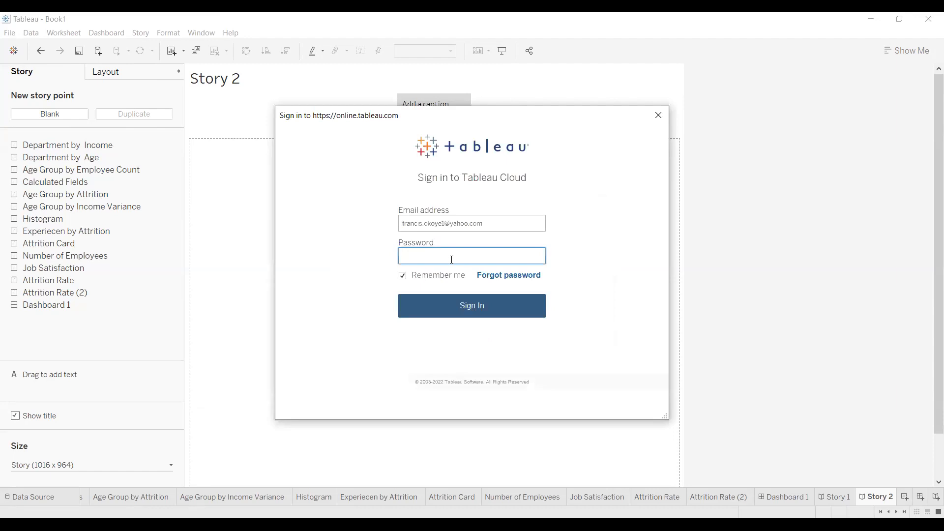
Enter the account password and sign in to Tableau Cloud
type("••••••")
key("BackSpace")
key("BackSpace")
key("BackSpace")
key("BackSpace")
key("BackSpace")
key("BackSpace")
type("•••••••••••")
left_click(469, 305)
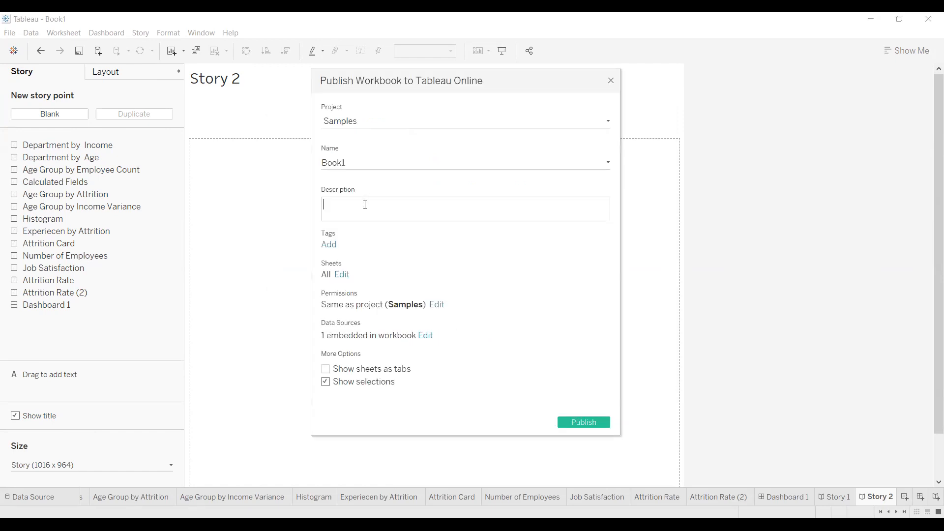
Describe the workbook as "Japa Analytics" and publish Book1 to the Samples project on Tableau Online
type("Japa sy")
key("BackSpace")
key("BackSpace")
type("Analytics")
left_click(582, 423)
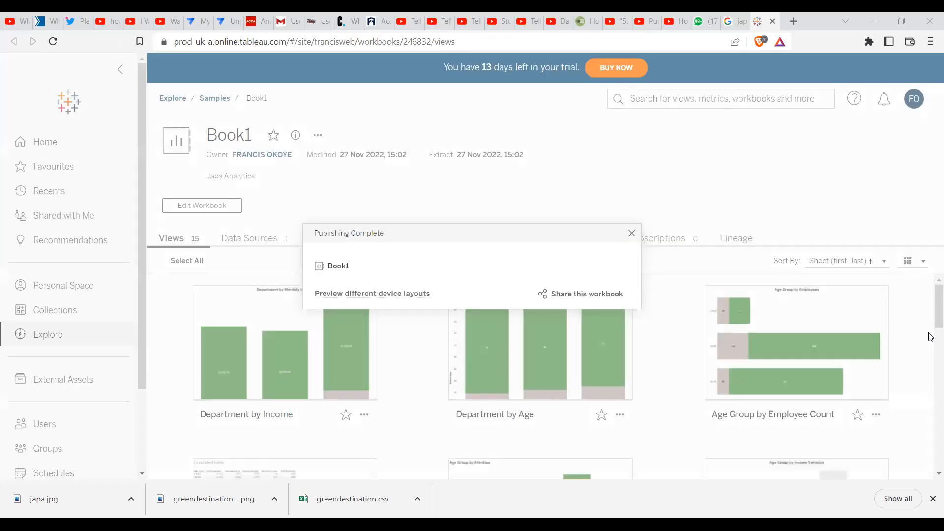
Dismiss the publishing notice, open Dashboard 1 from the published workbook's views, and look over the whole dashboard
left_click(929, 354)
scroll(929, 353, "down", 1)
scroll(929, 394, "down", 10)
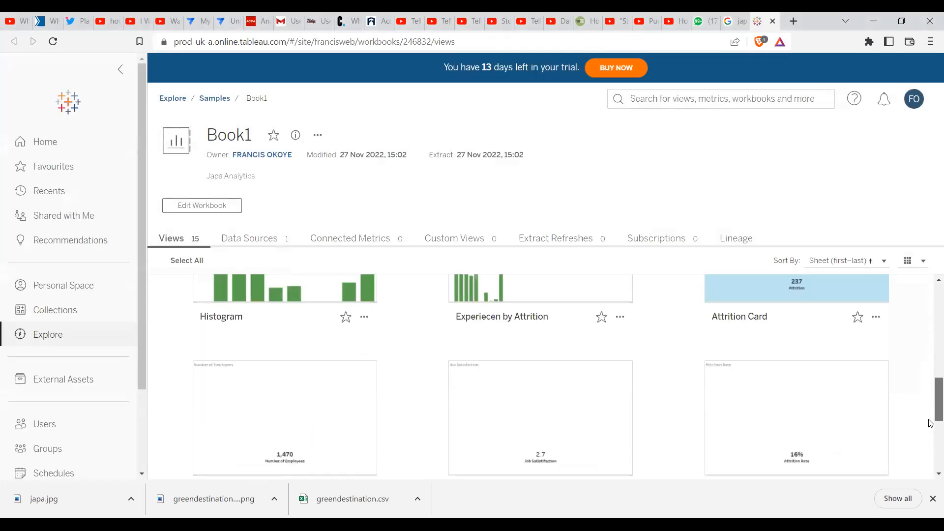
scroll(581, 364, "down", 2)
left_click(582, 364)
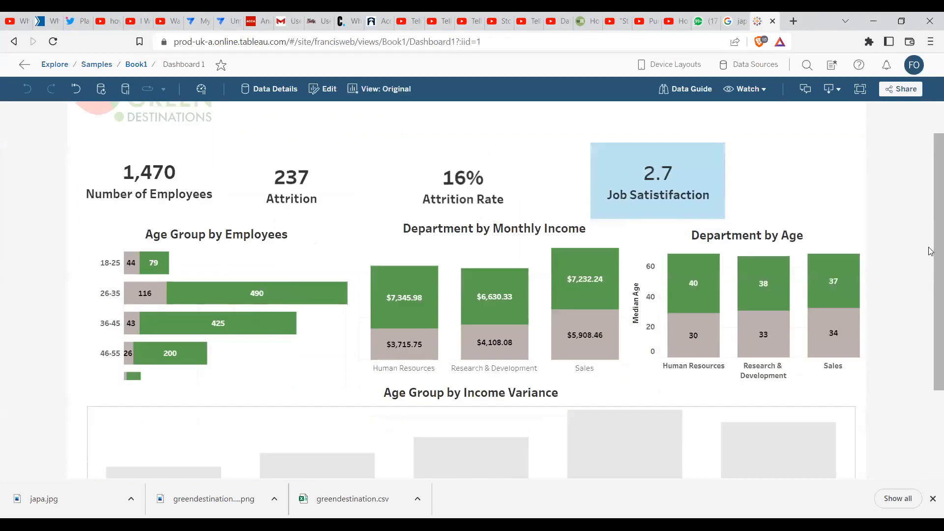
scroll(930, 219, "down", 3)
scroll(930, 219, "up", 3)
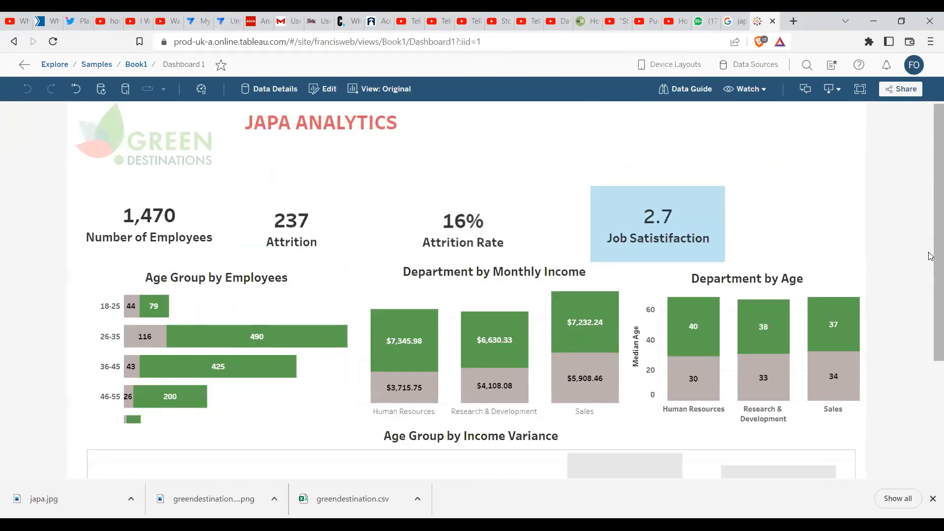
scroll(930, 149, "down", 3)
scroll(930, 138, "up", 3)
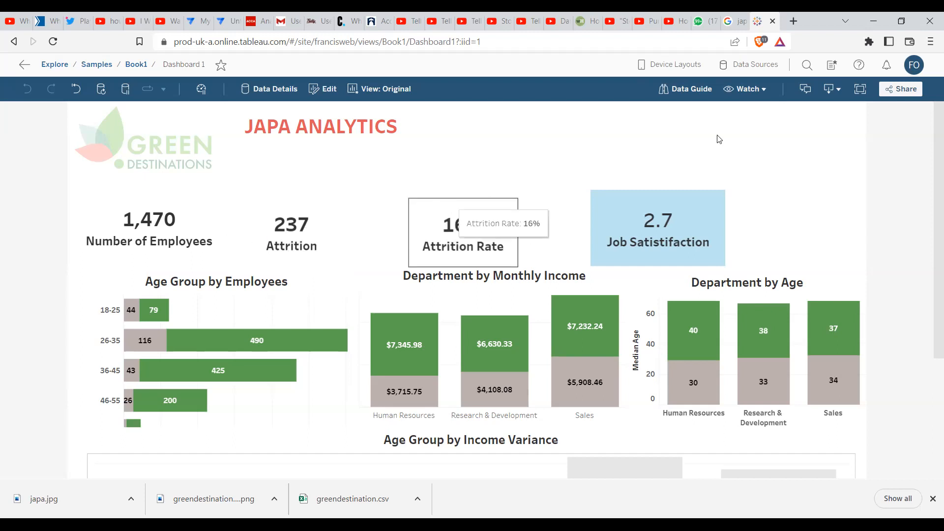
Copy the share link for the published Dashboard 1 view and close the sharing dialog
left_click(903, 91)
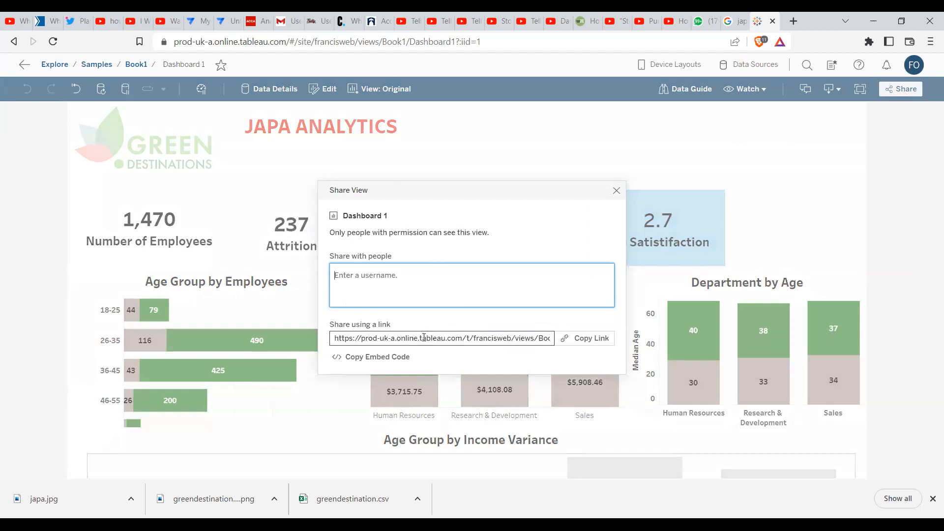
left_click(601, 337)
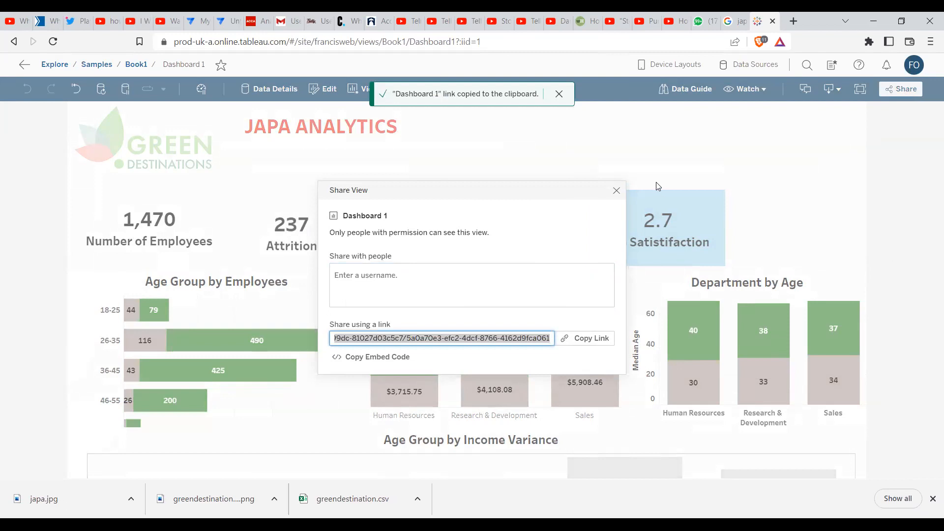
left_click(615, 190)
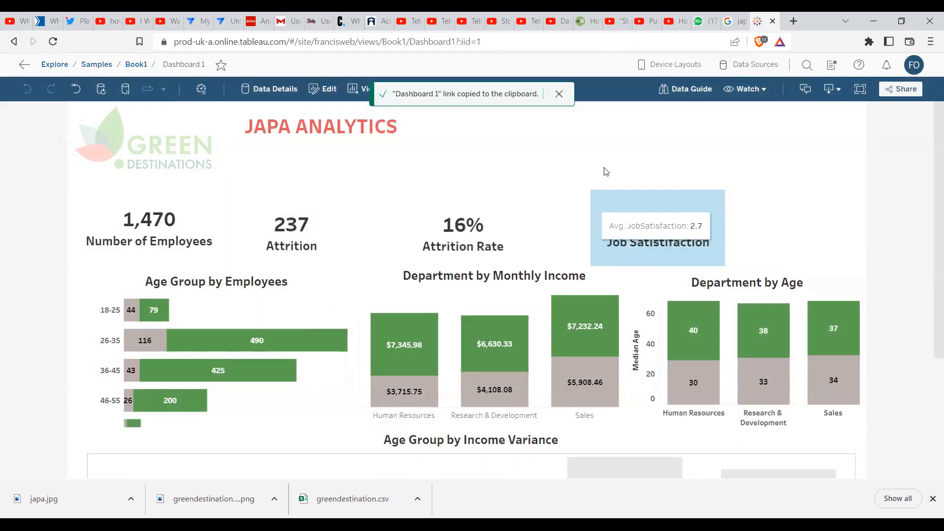